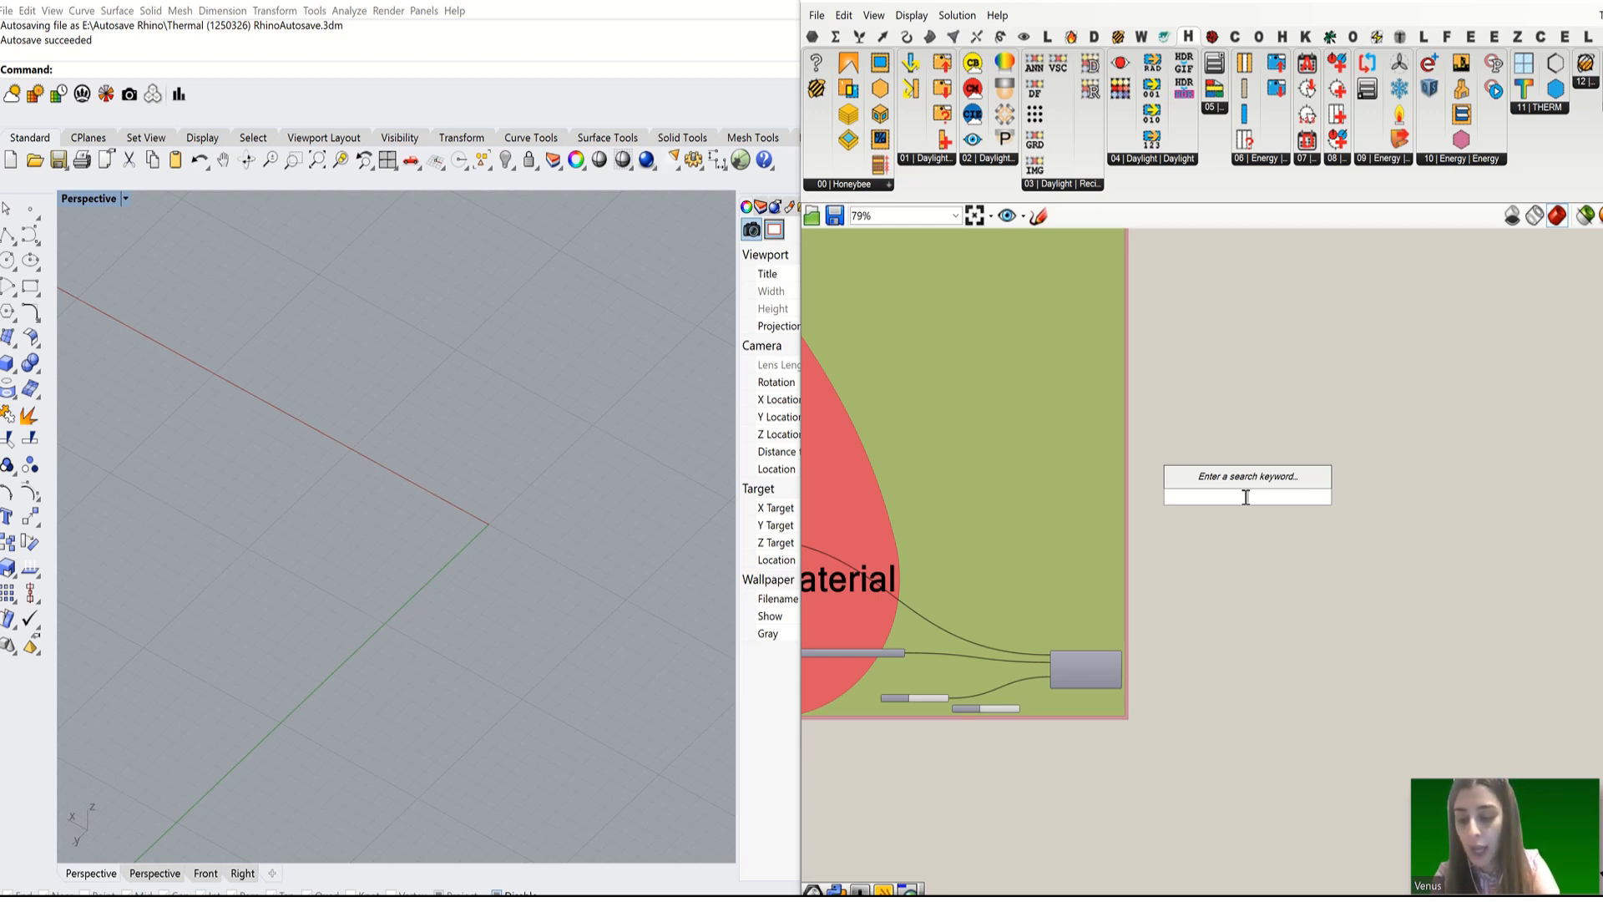
# Step: Add a Data parameter beside the Materials group and connect the Interior Material component's output to it
pyautogui.write('data')
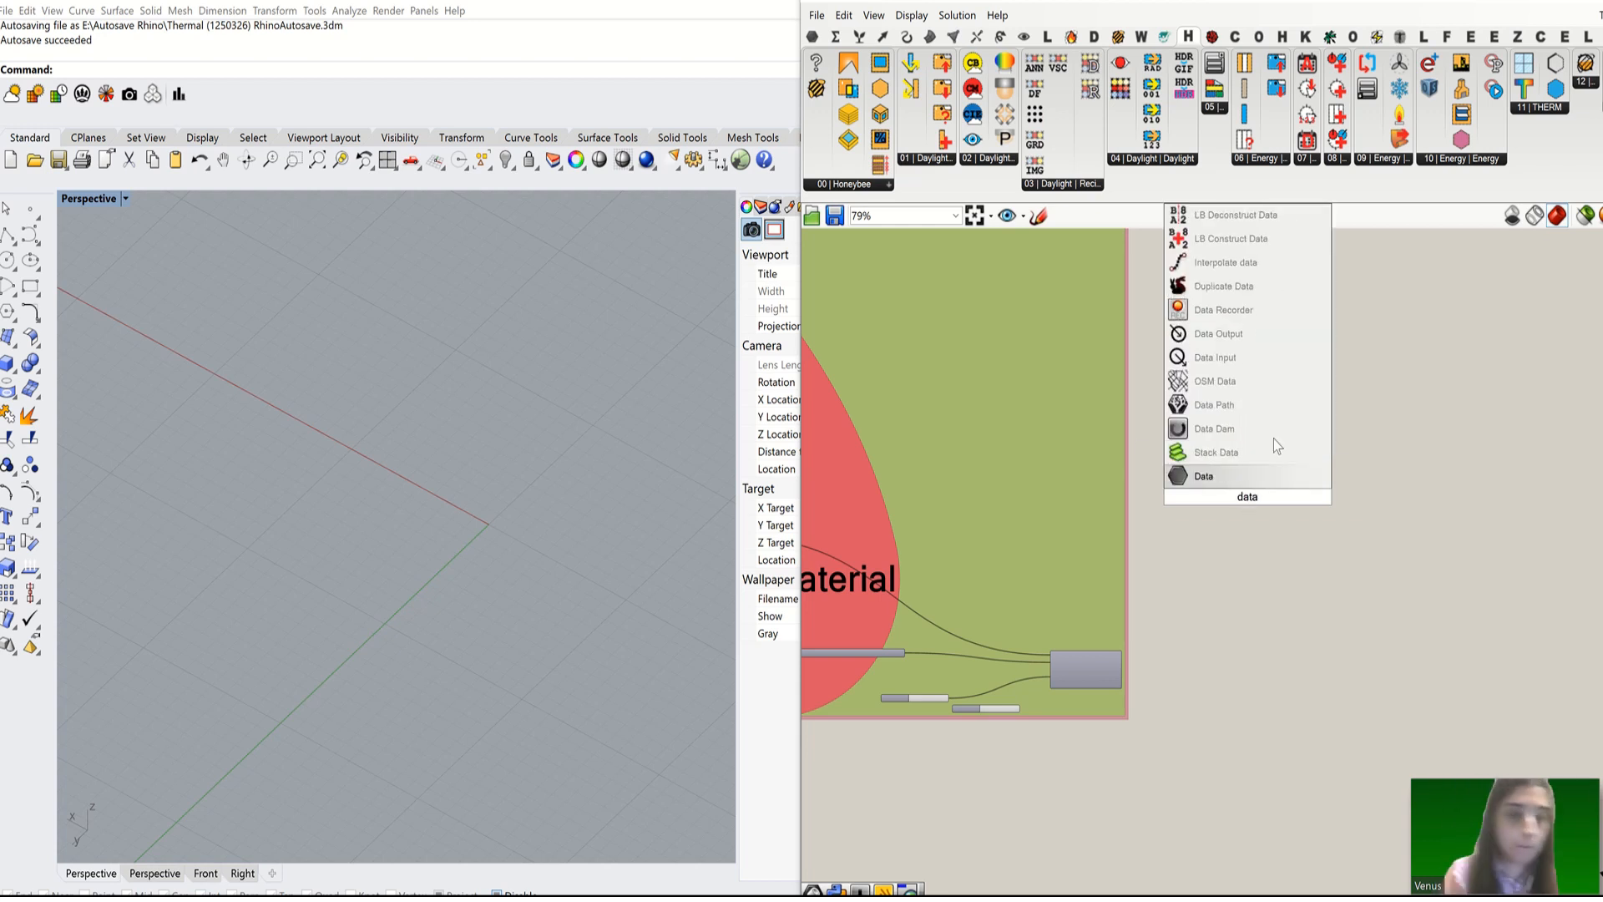
pyautogui.click(1209, 455)
pyautogui.scroll(-4, 1290, 514)
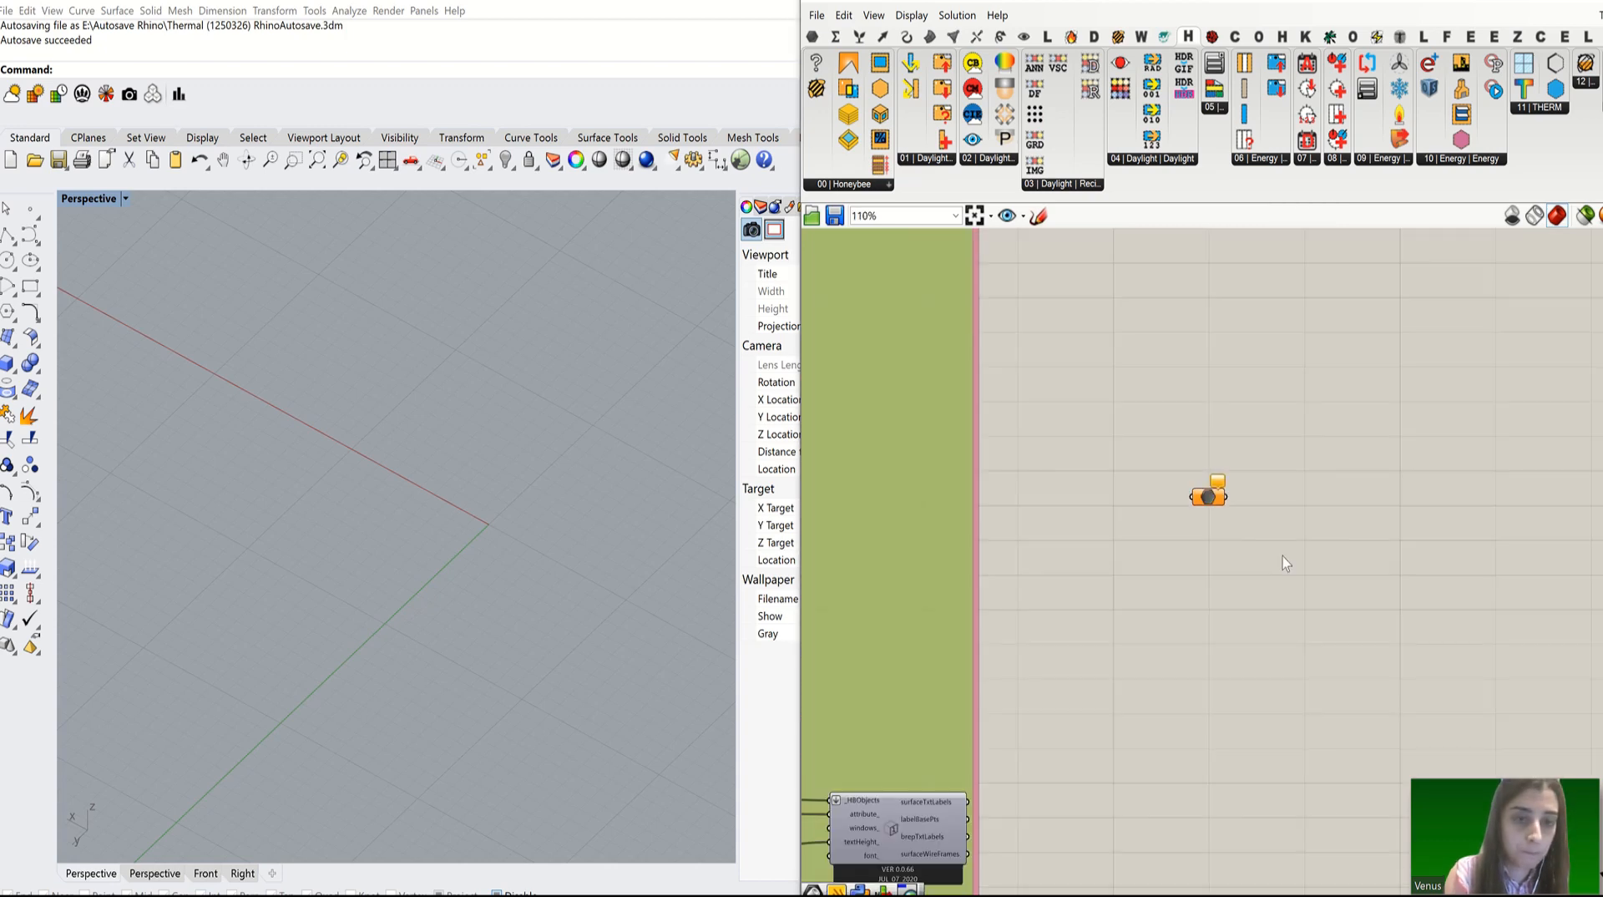
pyautogui.scroll(6, 949, 574)
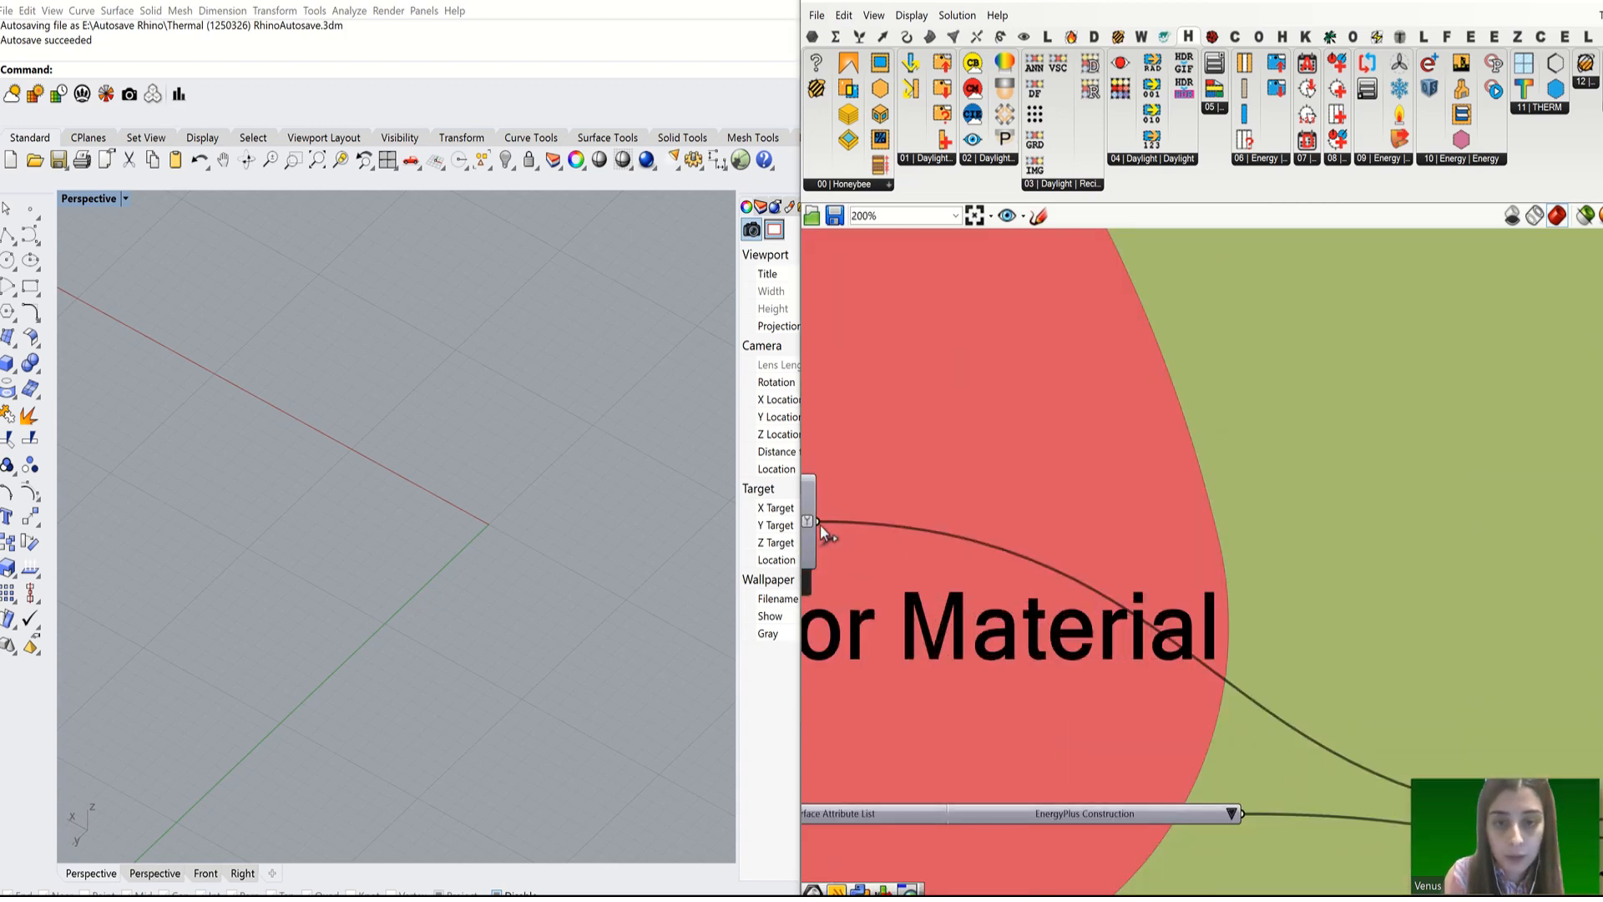
pyautogui.moveTo(818, 523); pyautogui.dragTo(1184, 618)
pyautogui.scroll(-5, 1085, 647)
pyautogui.scroll(5, 1211, 618)
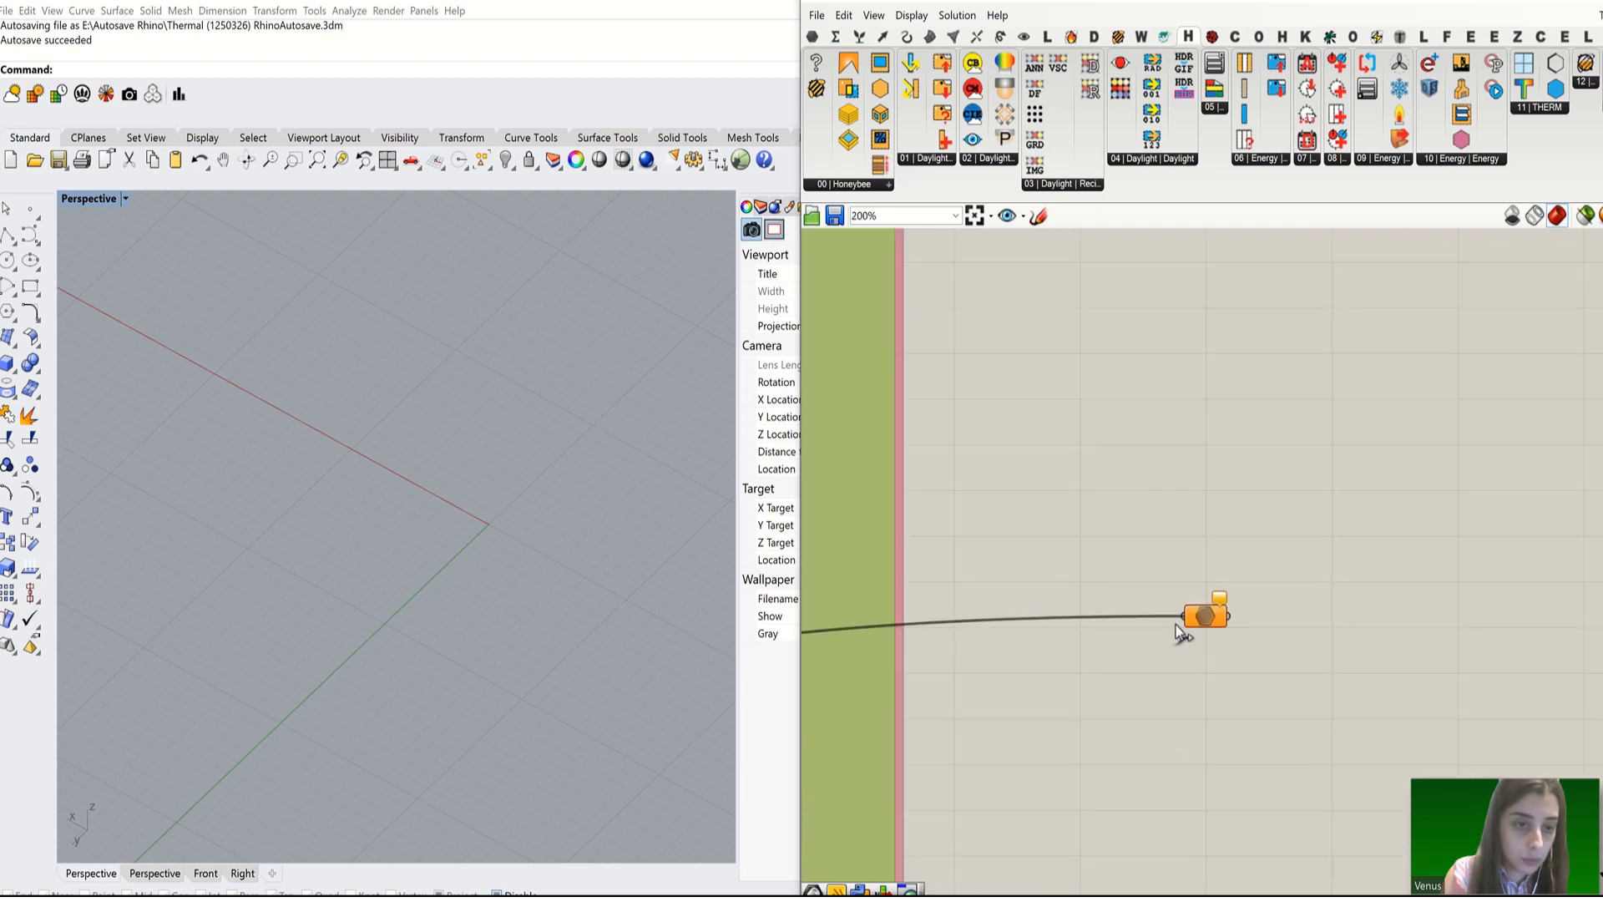
# Step: Add a List Item component and connect the Data parameter to its L input
pyautogui.click(1336, 595)
pyautogui.doubleClick(1351, 569)
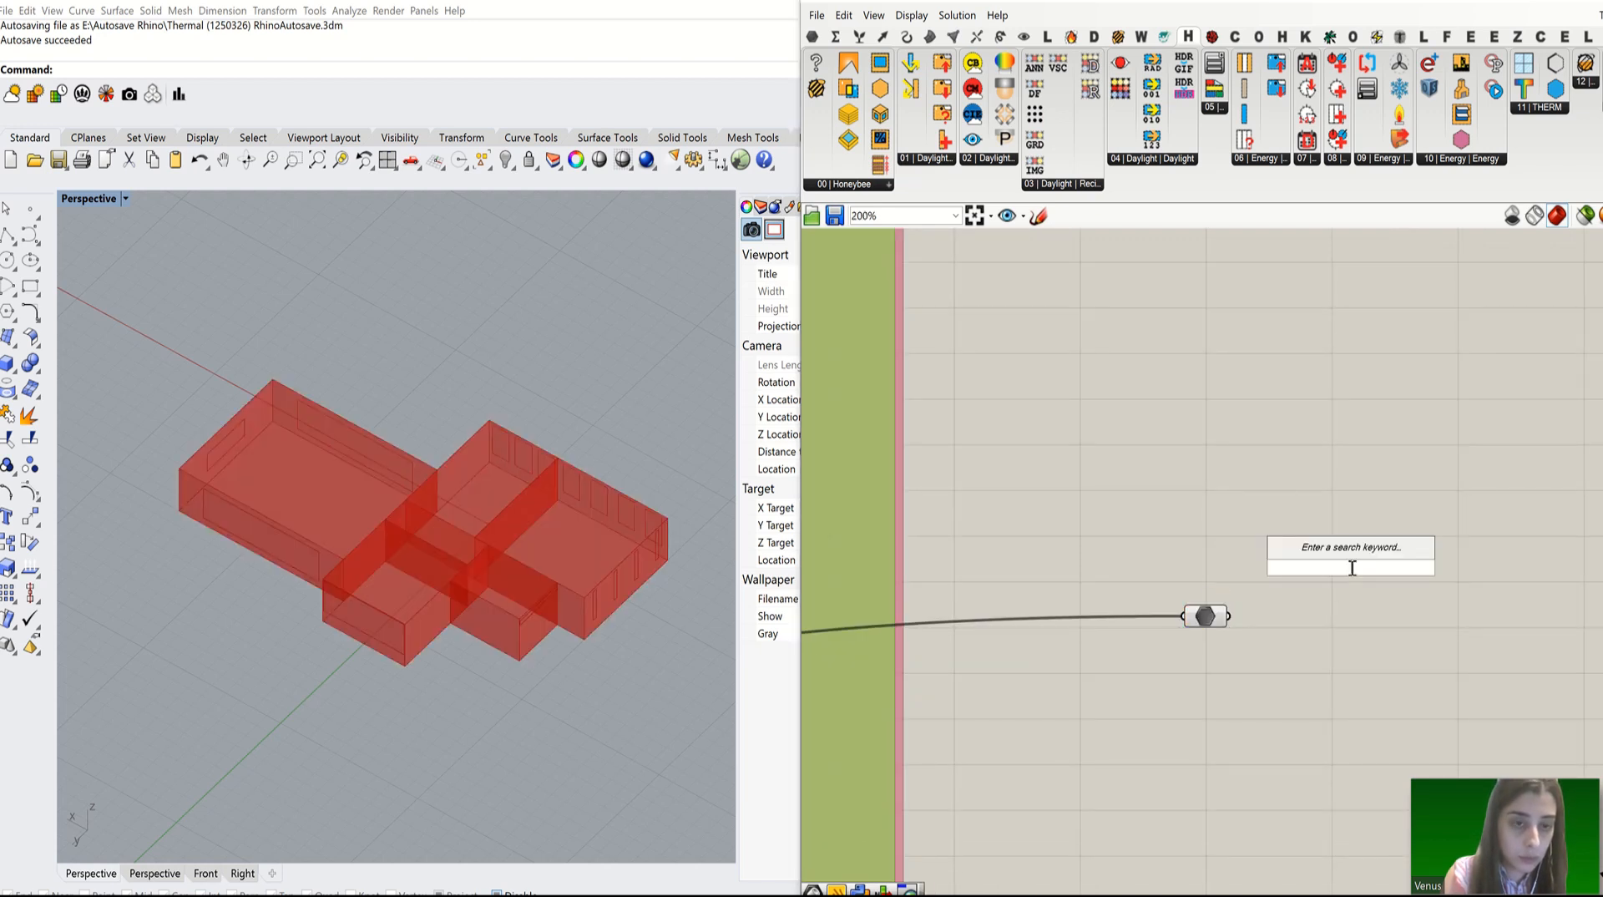
pyautogui.write('lis')
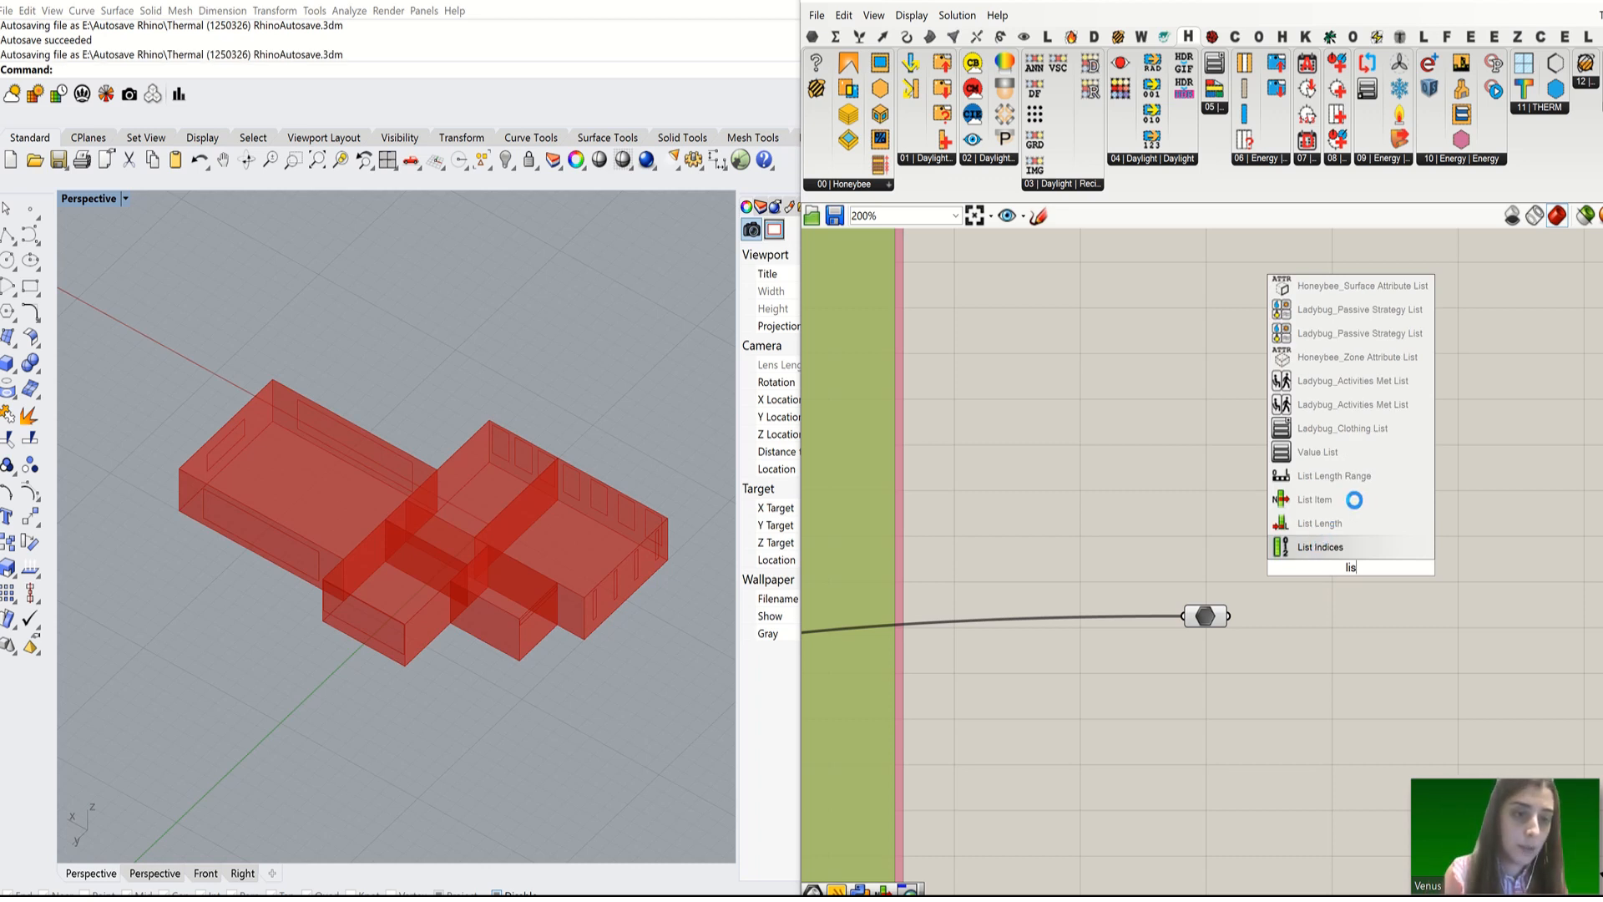
pyautogui.write('t')
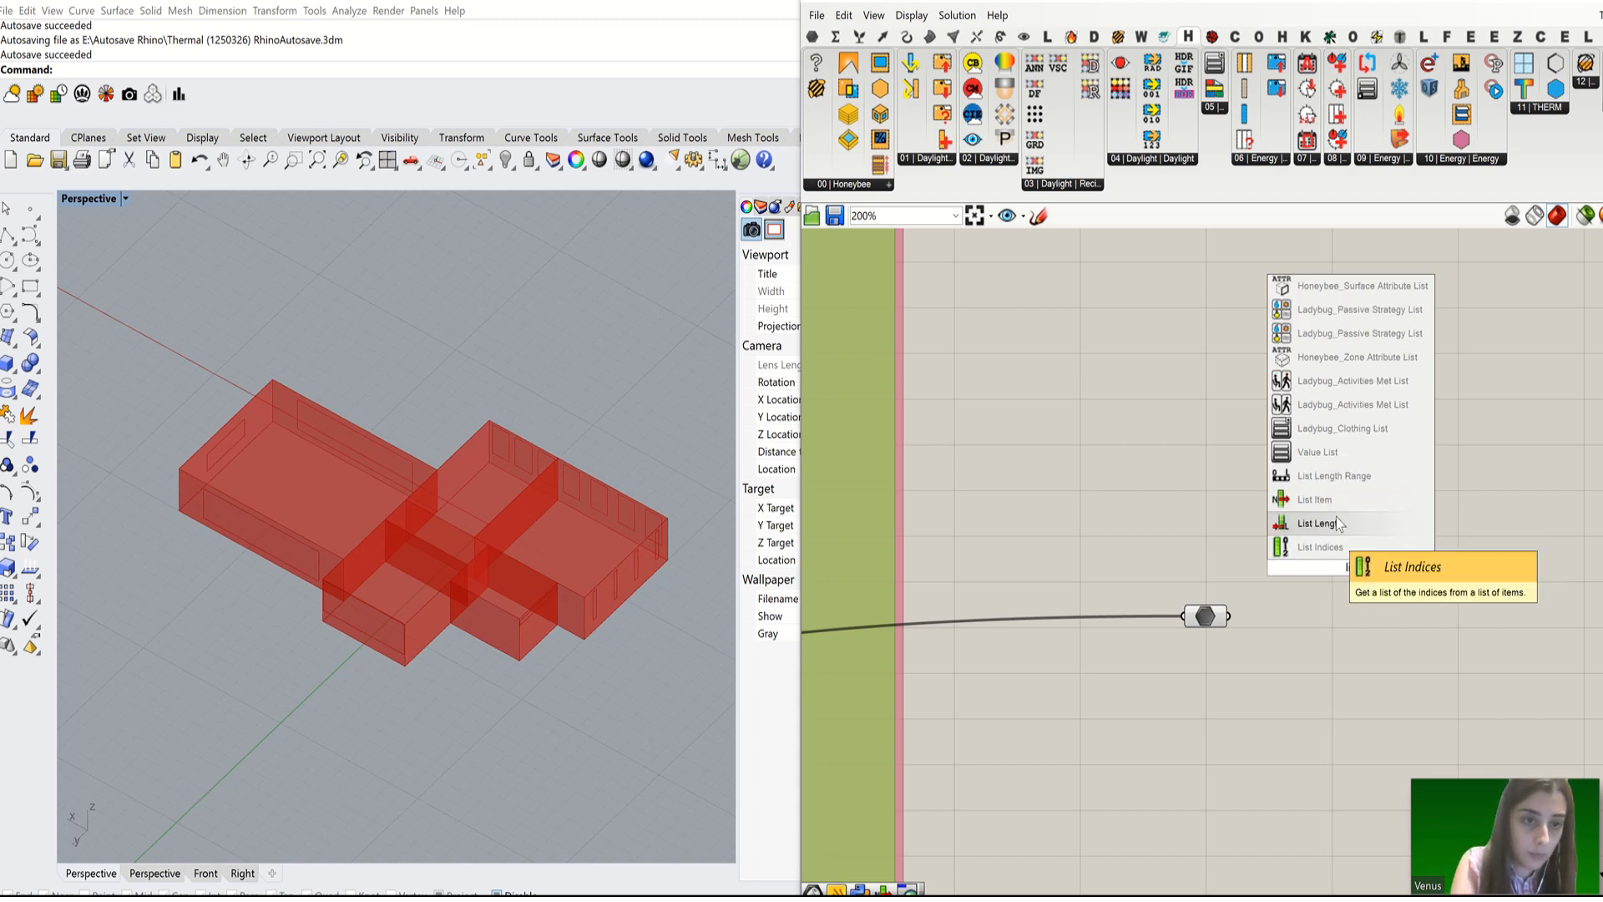
pyautogui.click(1336, 519)
pyautogui.moveTo(1229, 616); pyautogui.dragTo(1325, 549)
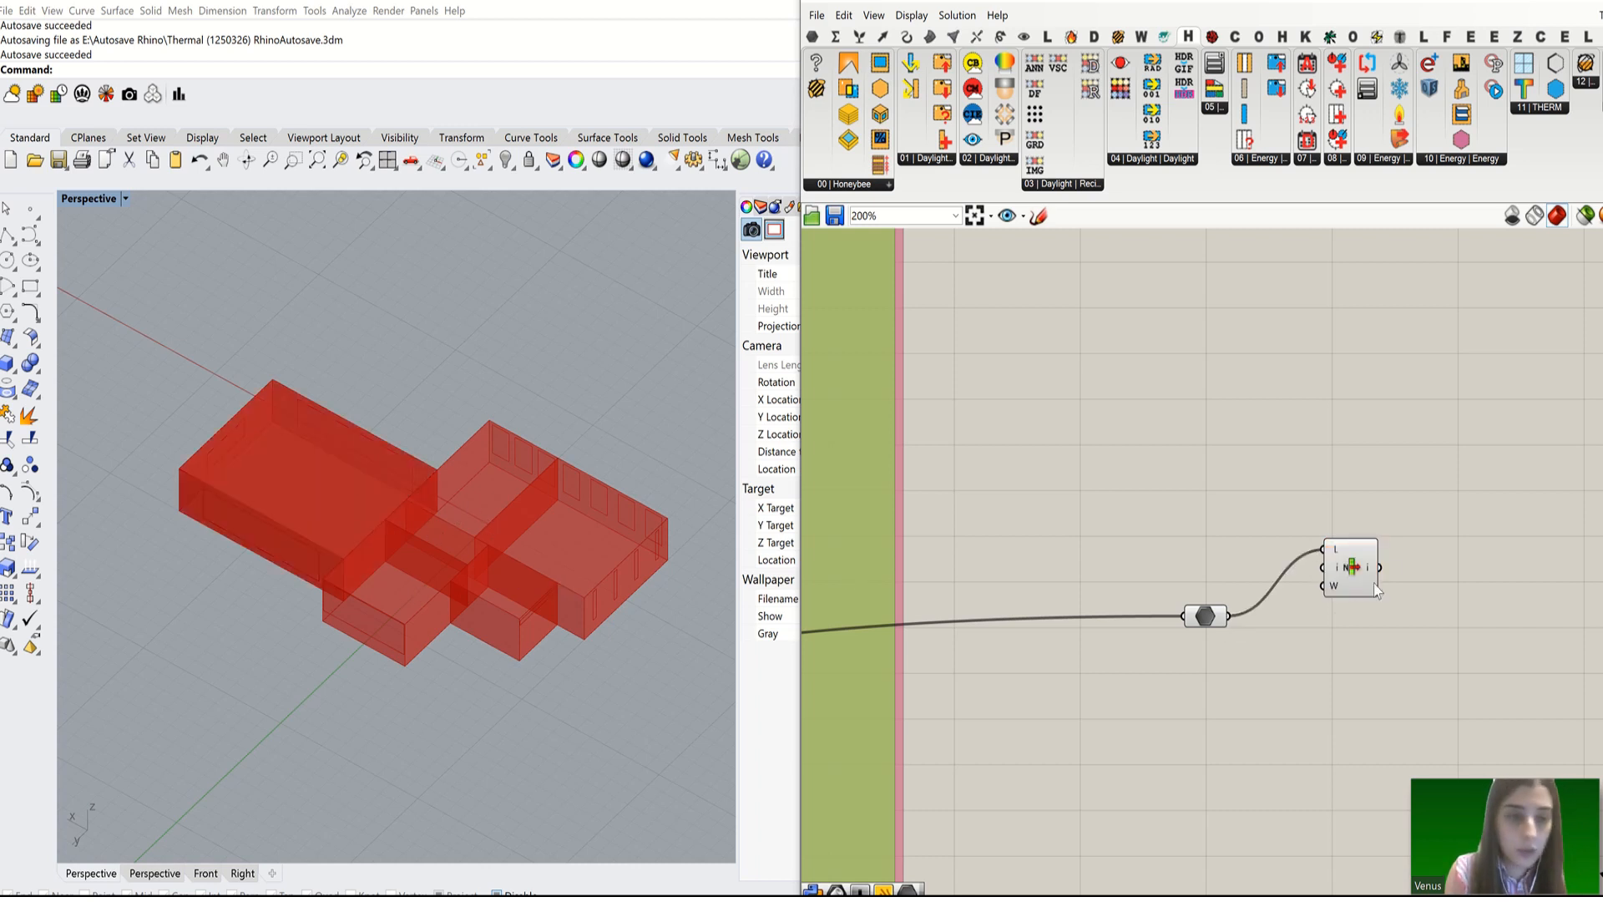
# Step: Extend the List Item component with additional outputs up to +5
pyautogui.scroll(3, 1359, 581)
pyautogui.click(1364, 611)
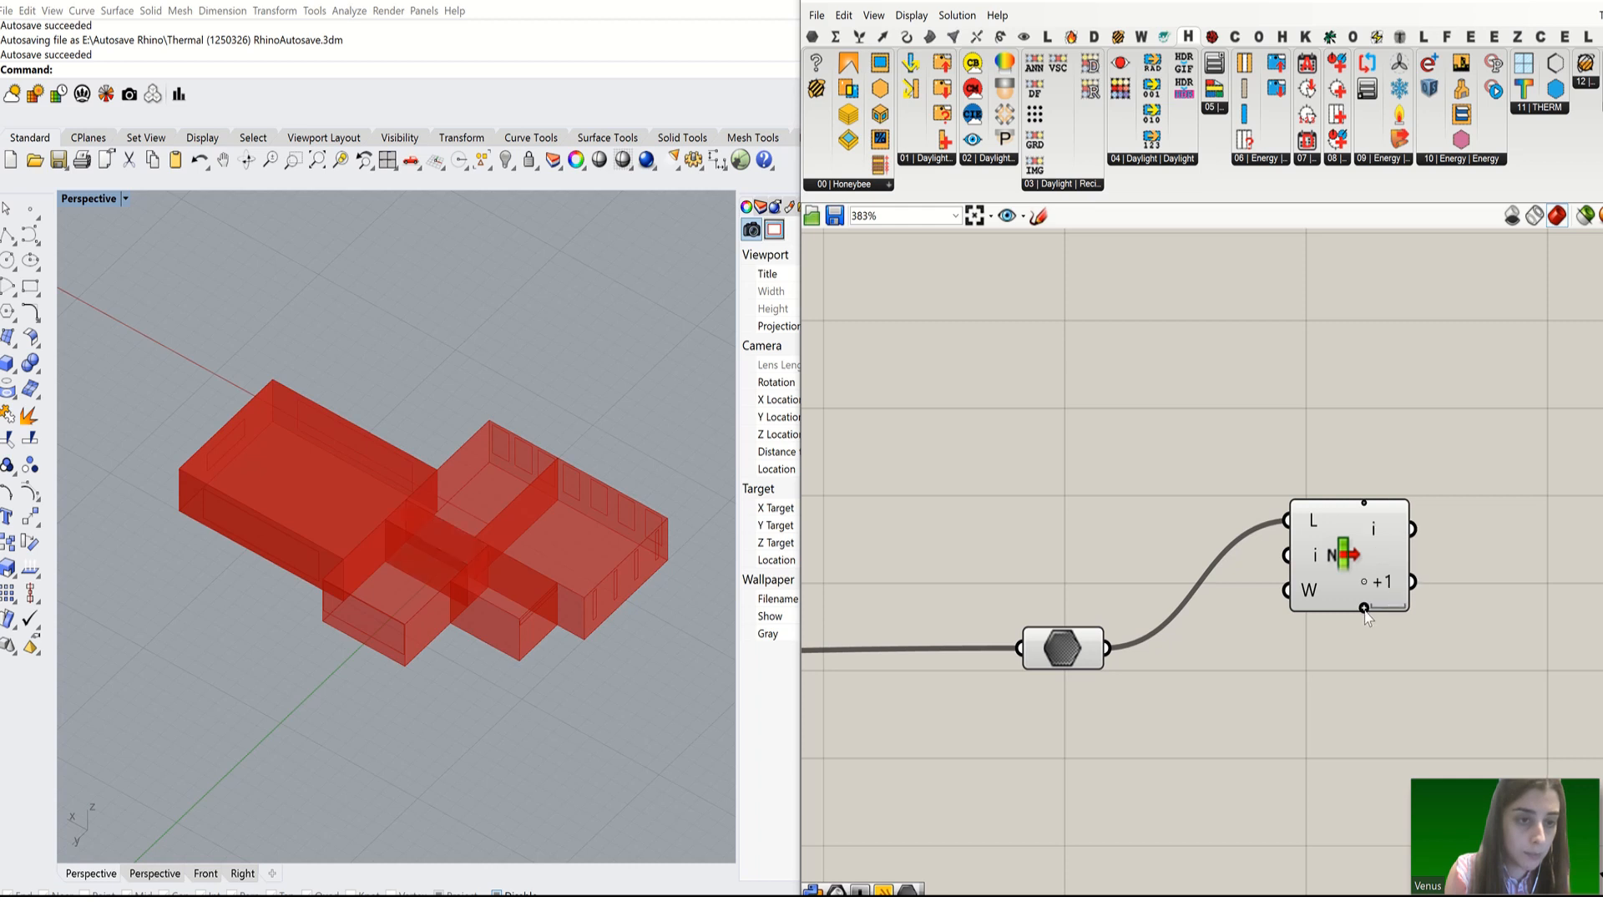
pyautogui.click(1364, 616)
pyautogui.click(1364, 618)
pyautogui.click(1365, 618)
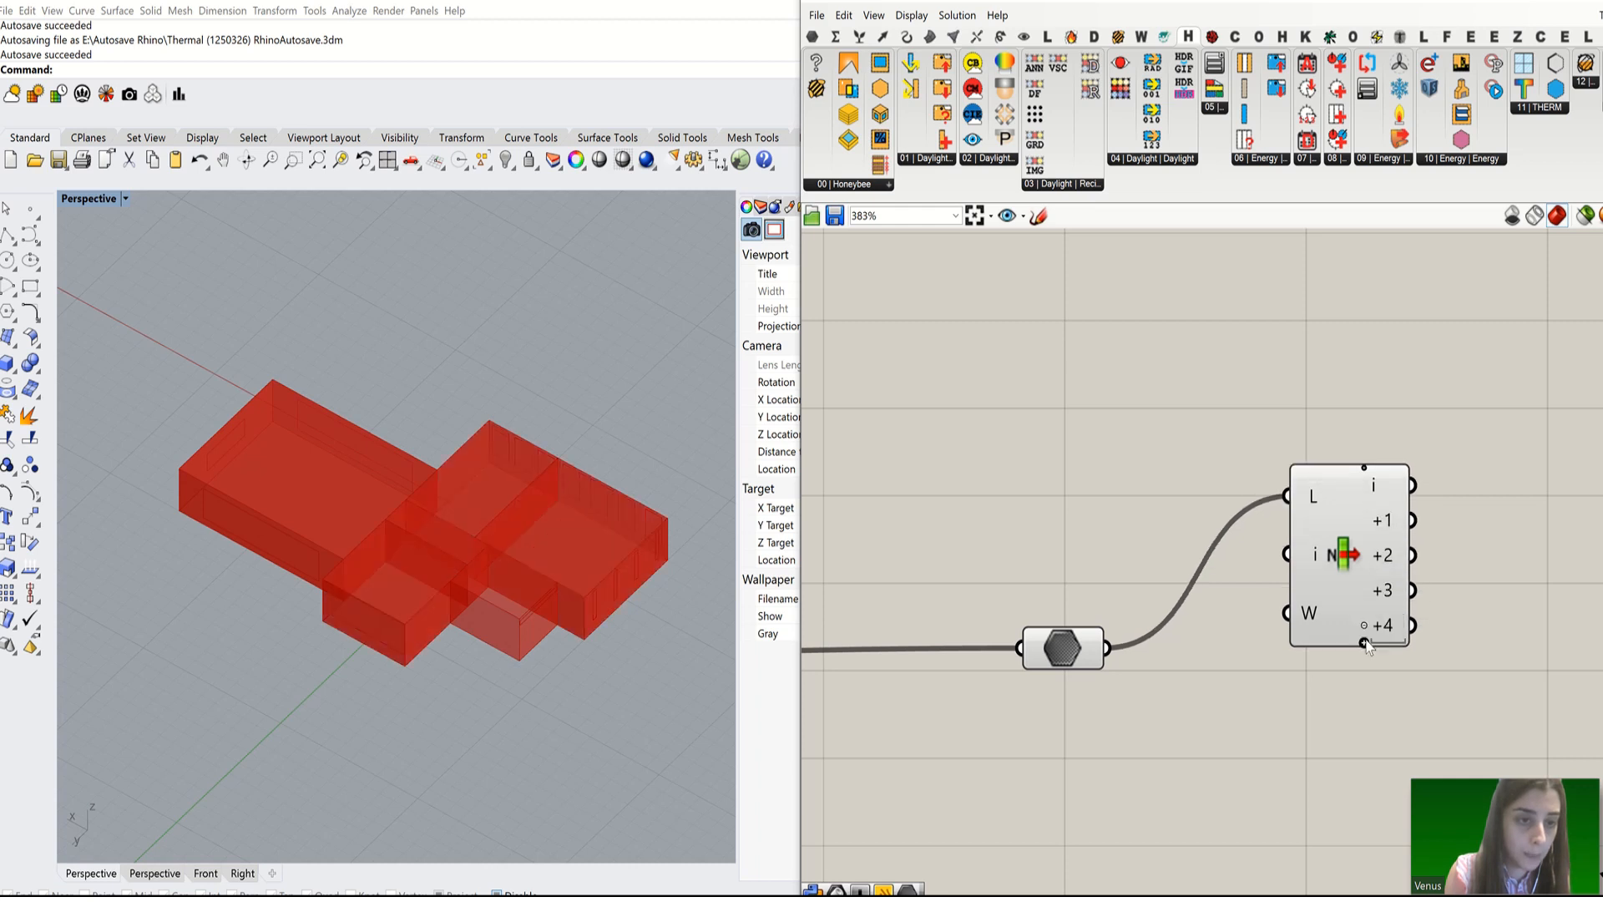
pyautogui.click(1367, 644)
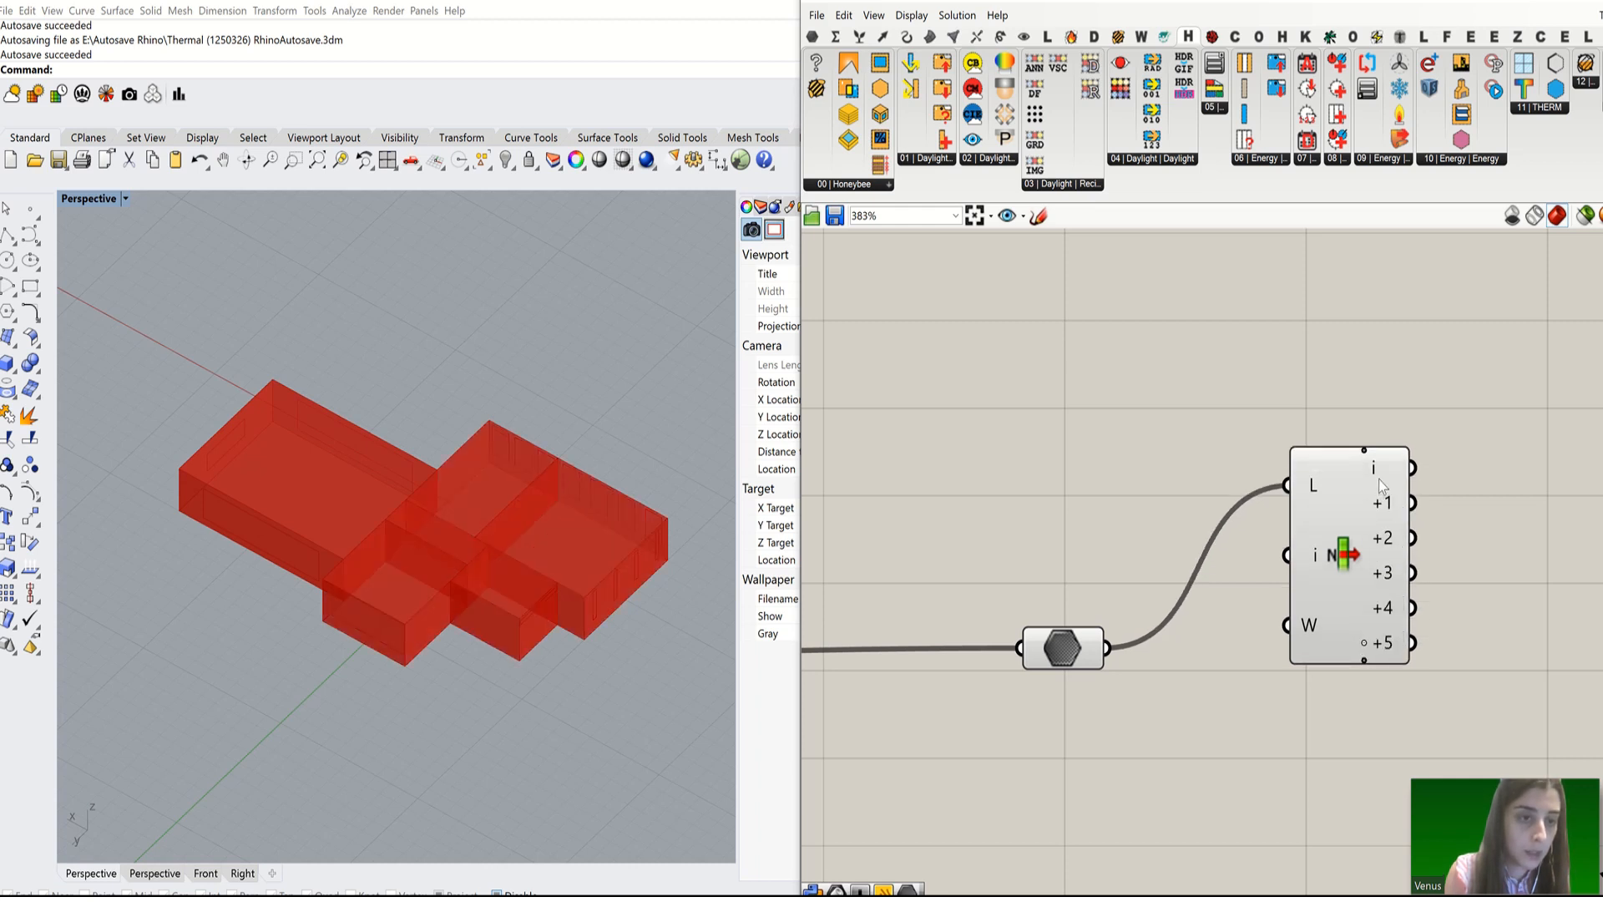
# Step: Turn off the preview of the Data parameter and the List Item component together
pyautogui.scroll(-2, 1099, 575)
pyautogui.moveTo(1346, 434); pyautogui.dragTo(1046, 698)
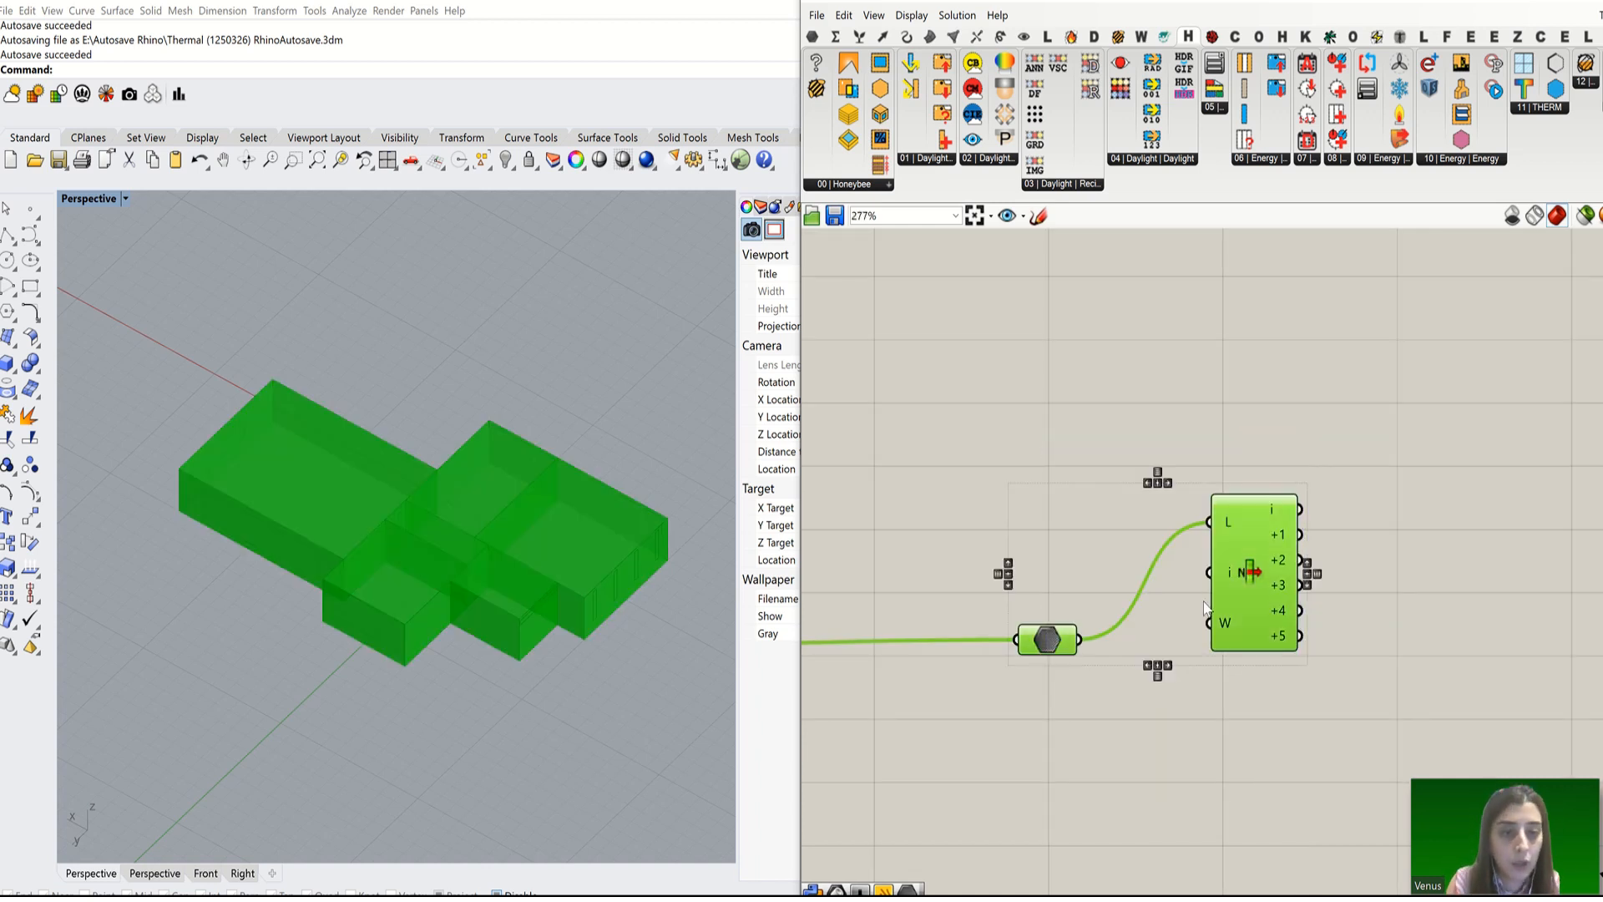
pyautogui.middleClick(1204, 600)
pyautogui.click(1257, 543)
pyautogui.click(1408, 594)
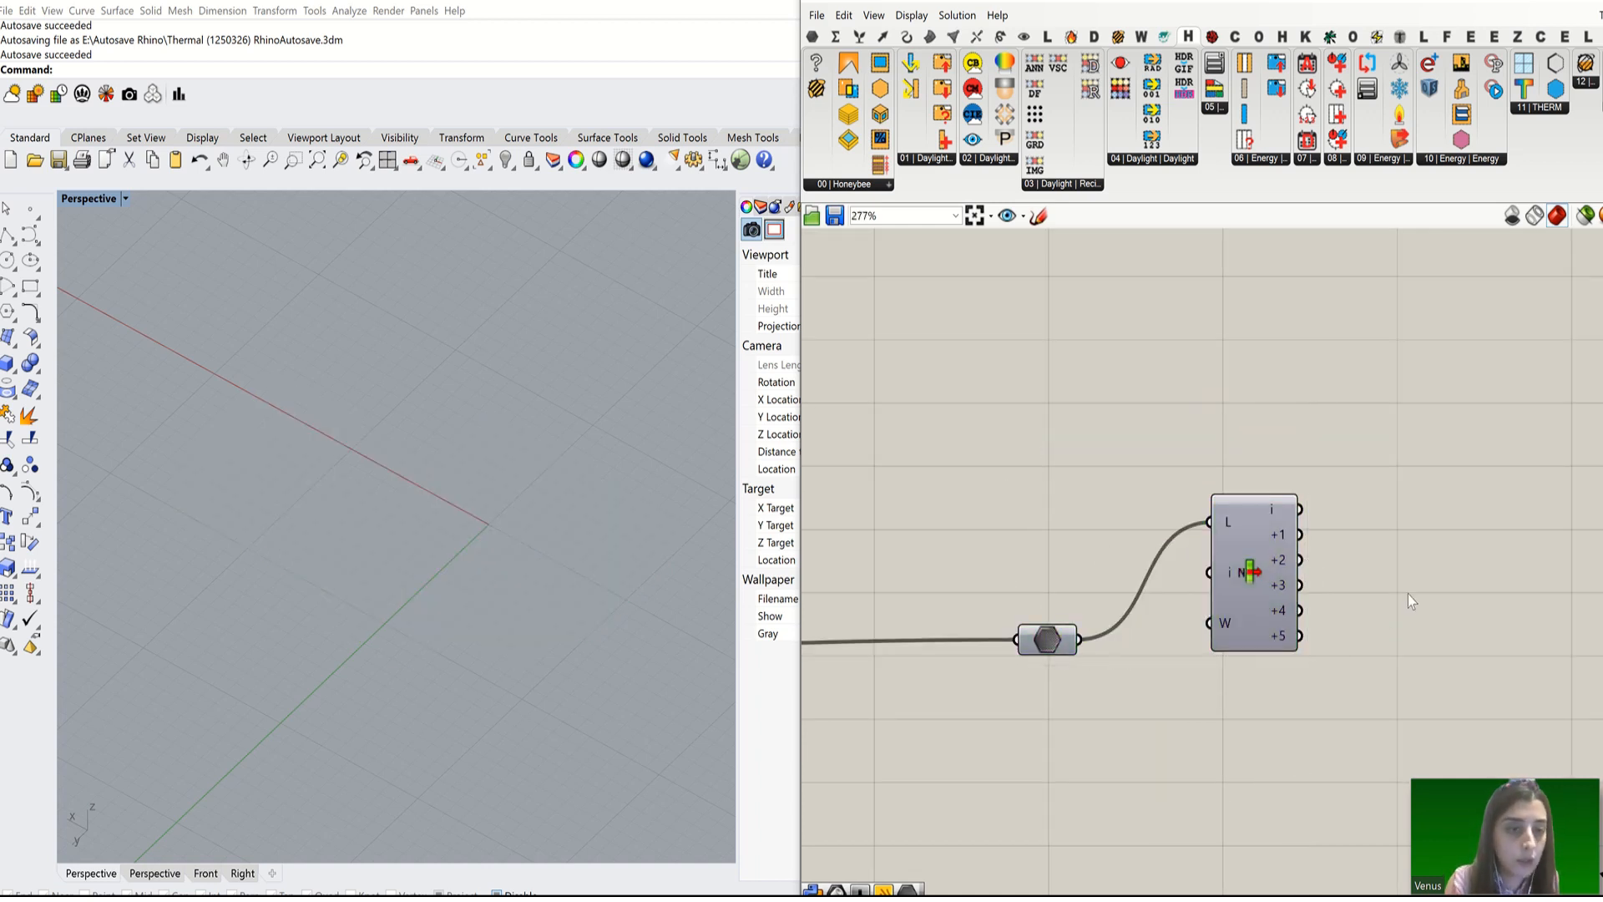
# Step: Add a Brep parameter beside List Item and connect the i output to it
pyautogui.doubleClick(1408, 587)
pyautogui.write('brep')
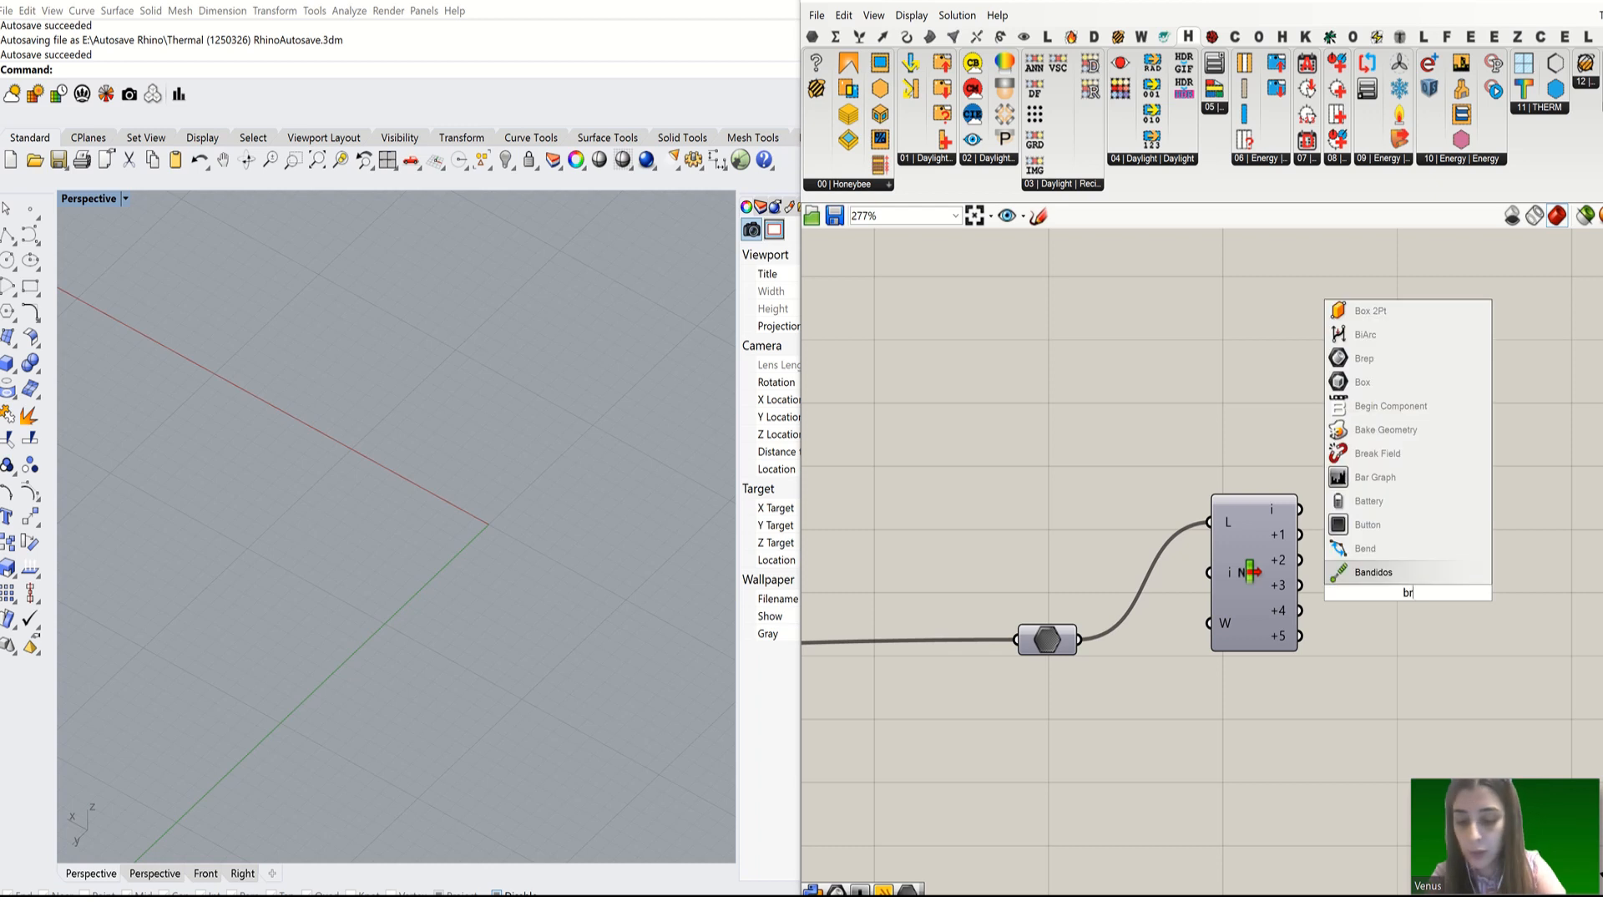
pyautogui.click(1369, 572)
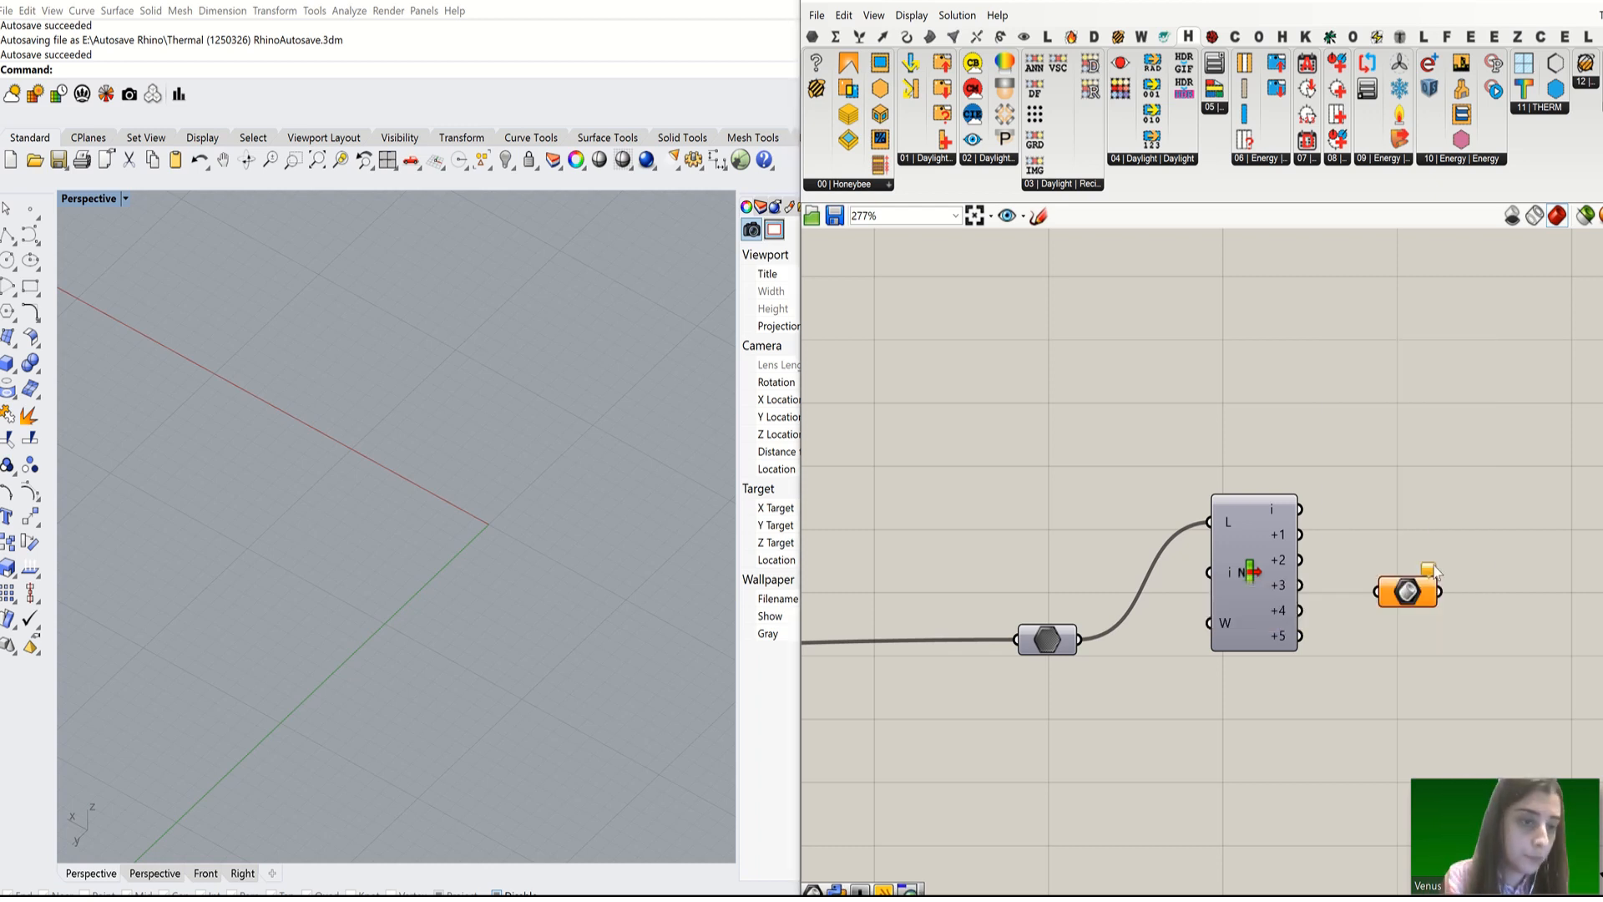
pyautogui.scroll(-2, 1403, 572)
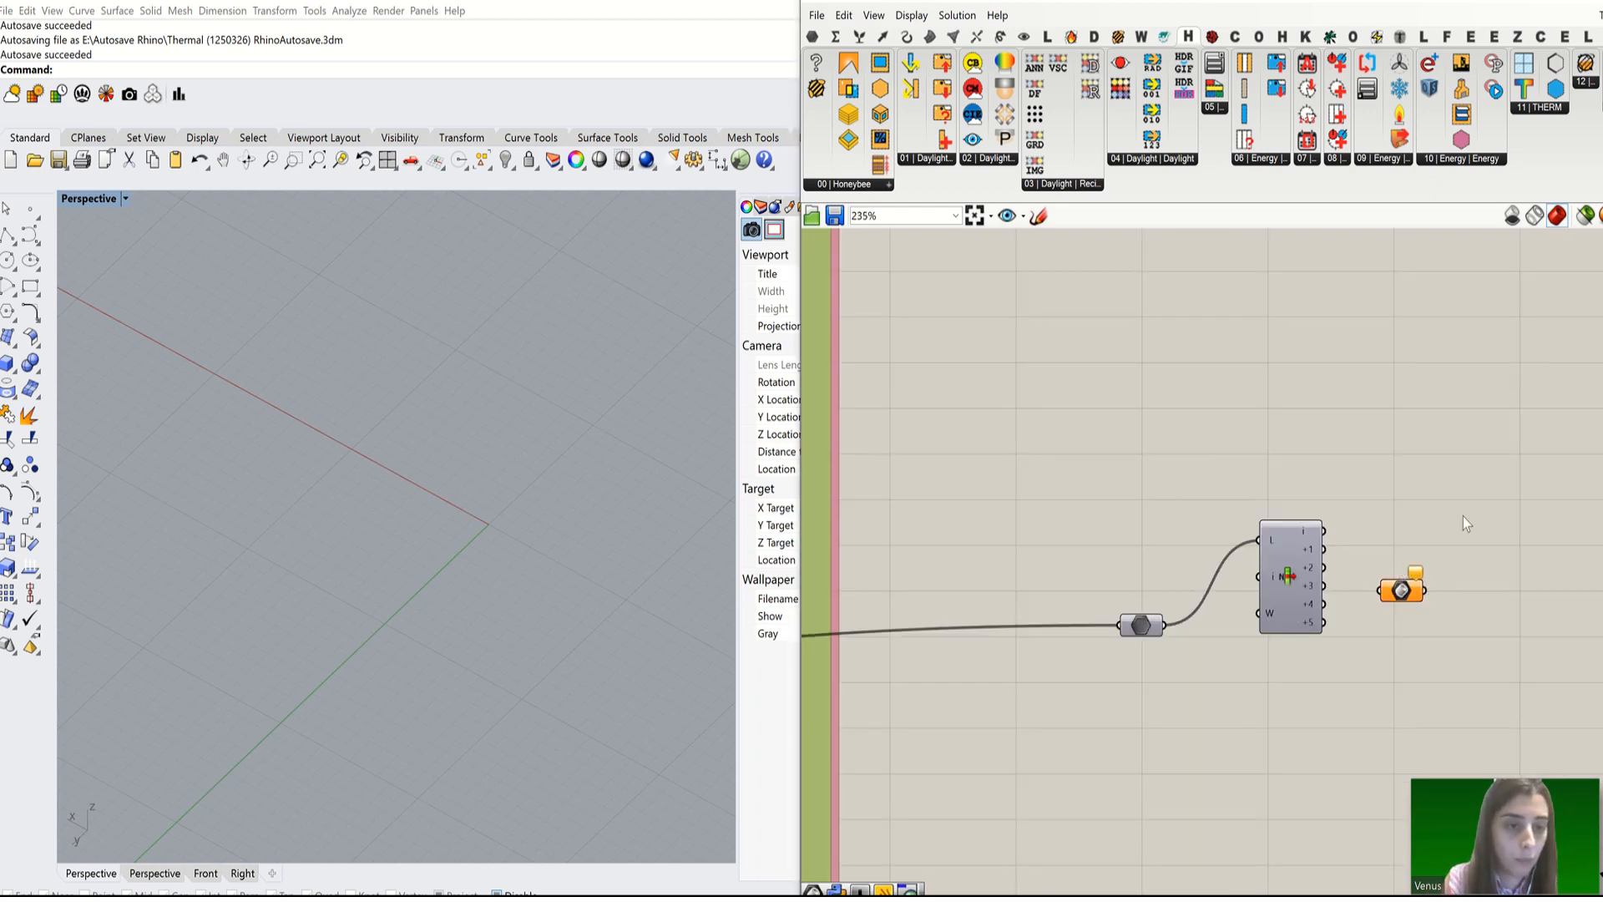
pyautogui.scroll(3, 1479, 506)
pyautogui.moveTo(1166, 564); pyautogui.dragTo(1332, 550)
# Step: Duplicate the zone programs panel listing the MidriseApartment entries and place the copy beside the new Brep parameter
pyautogui.scroll(-8, 1391, 596)
pyautogui.scroll(-8, 1424, 576)
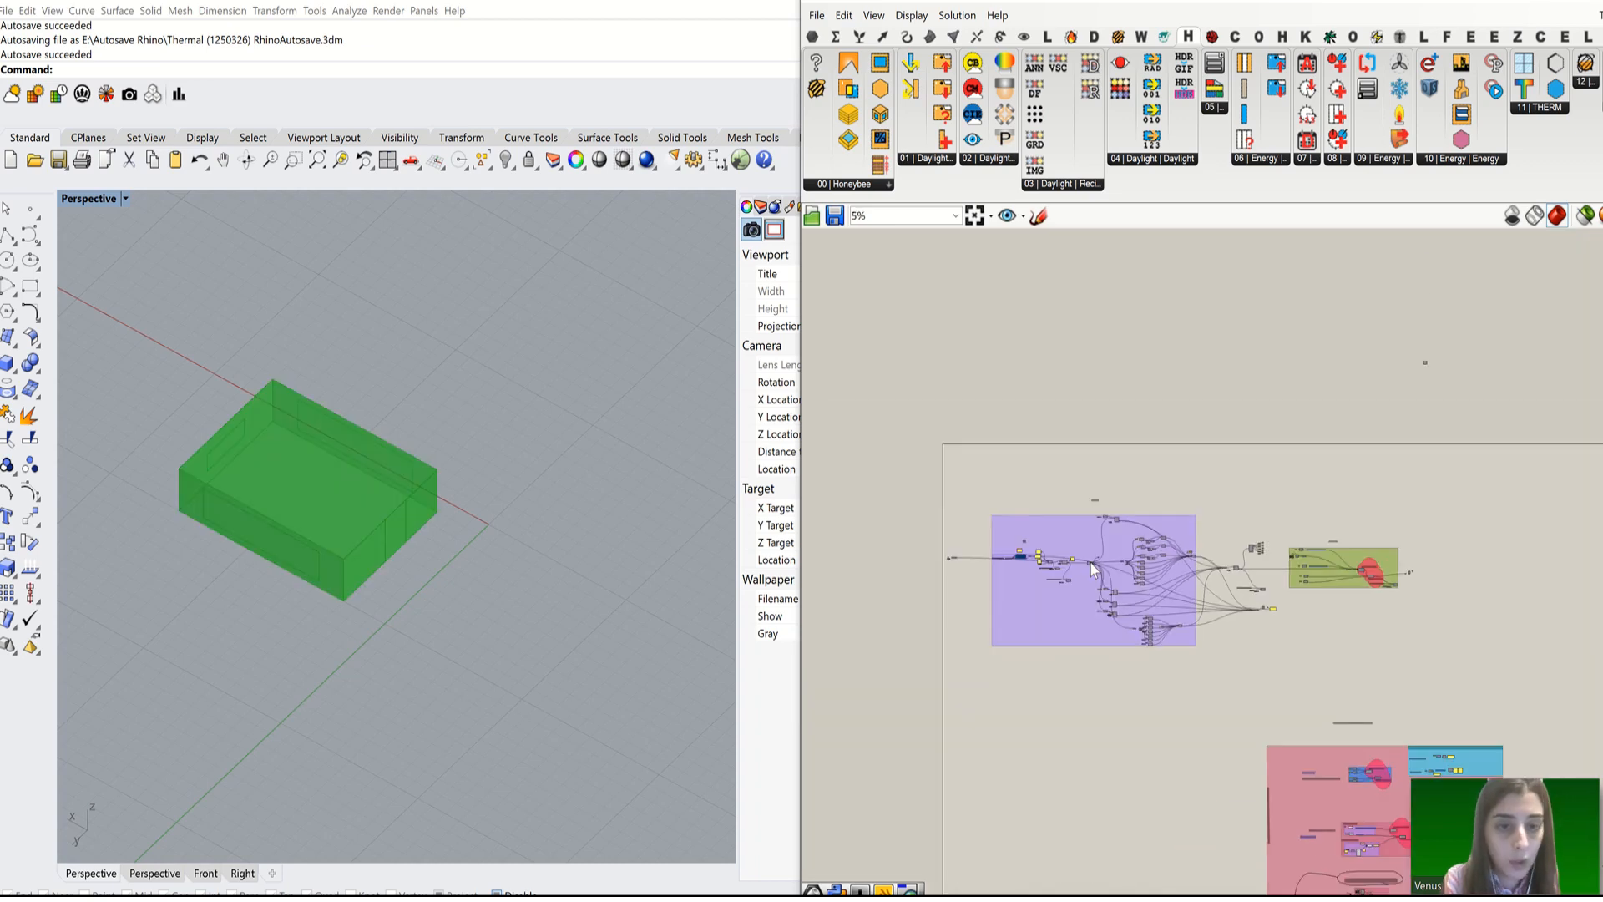
pyautogui.scroll(11, 1089, 559)
pyautogui.scroll(4, 949, 549)
pyautogui.scroll(5, 950, 549)
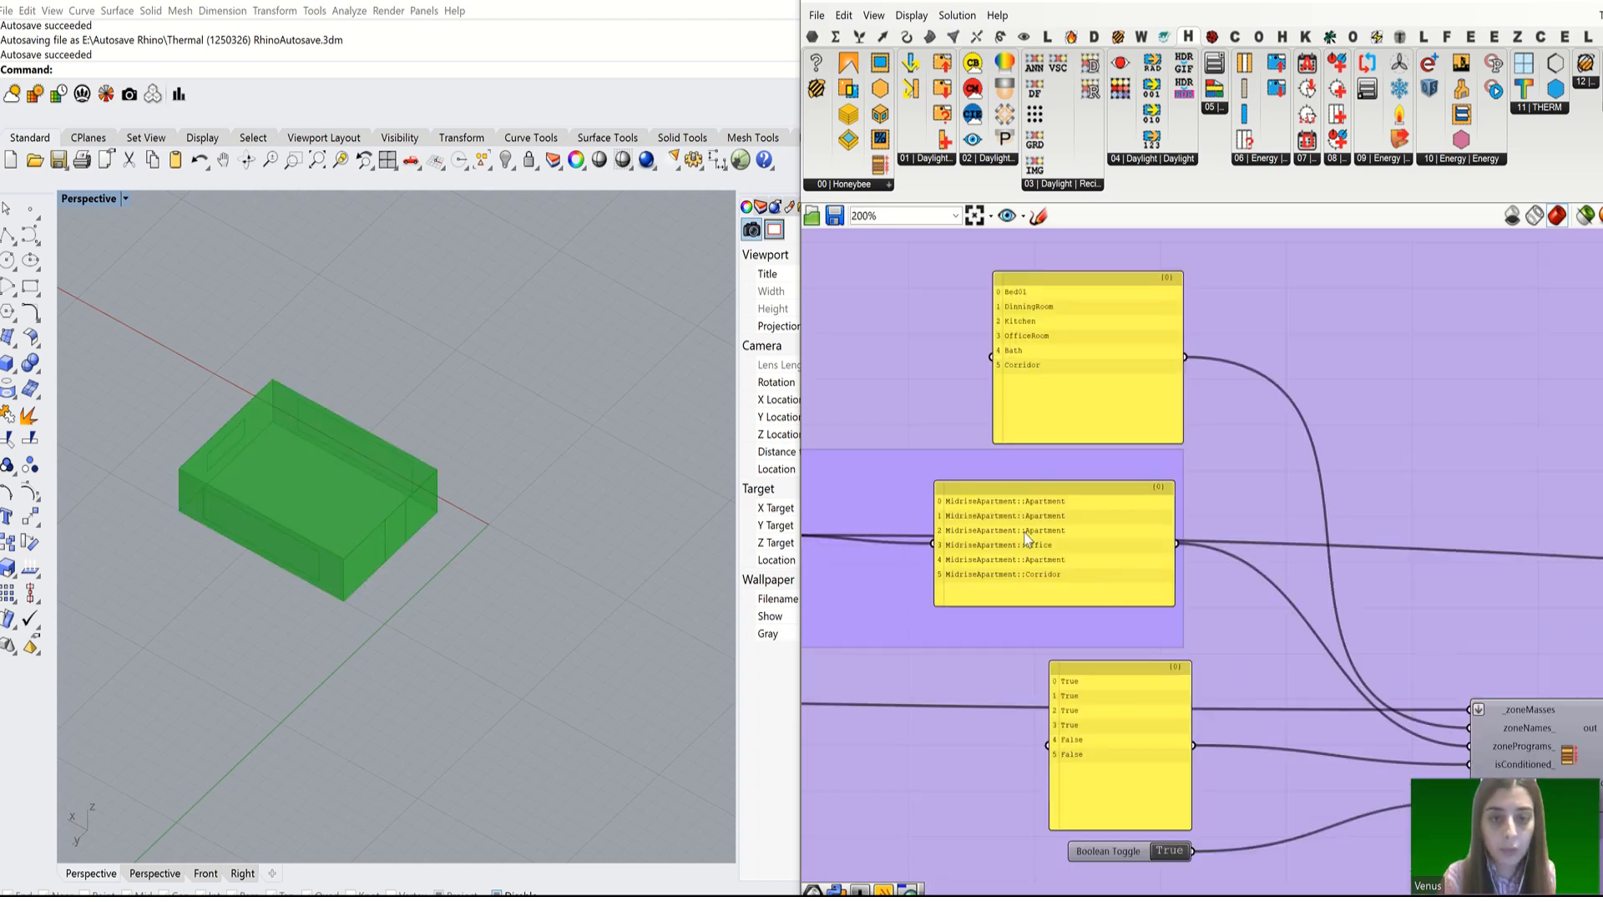
pyautogui.click(1042, 531)
pyautogui.hotkey('ctrl', 'c')
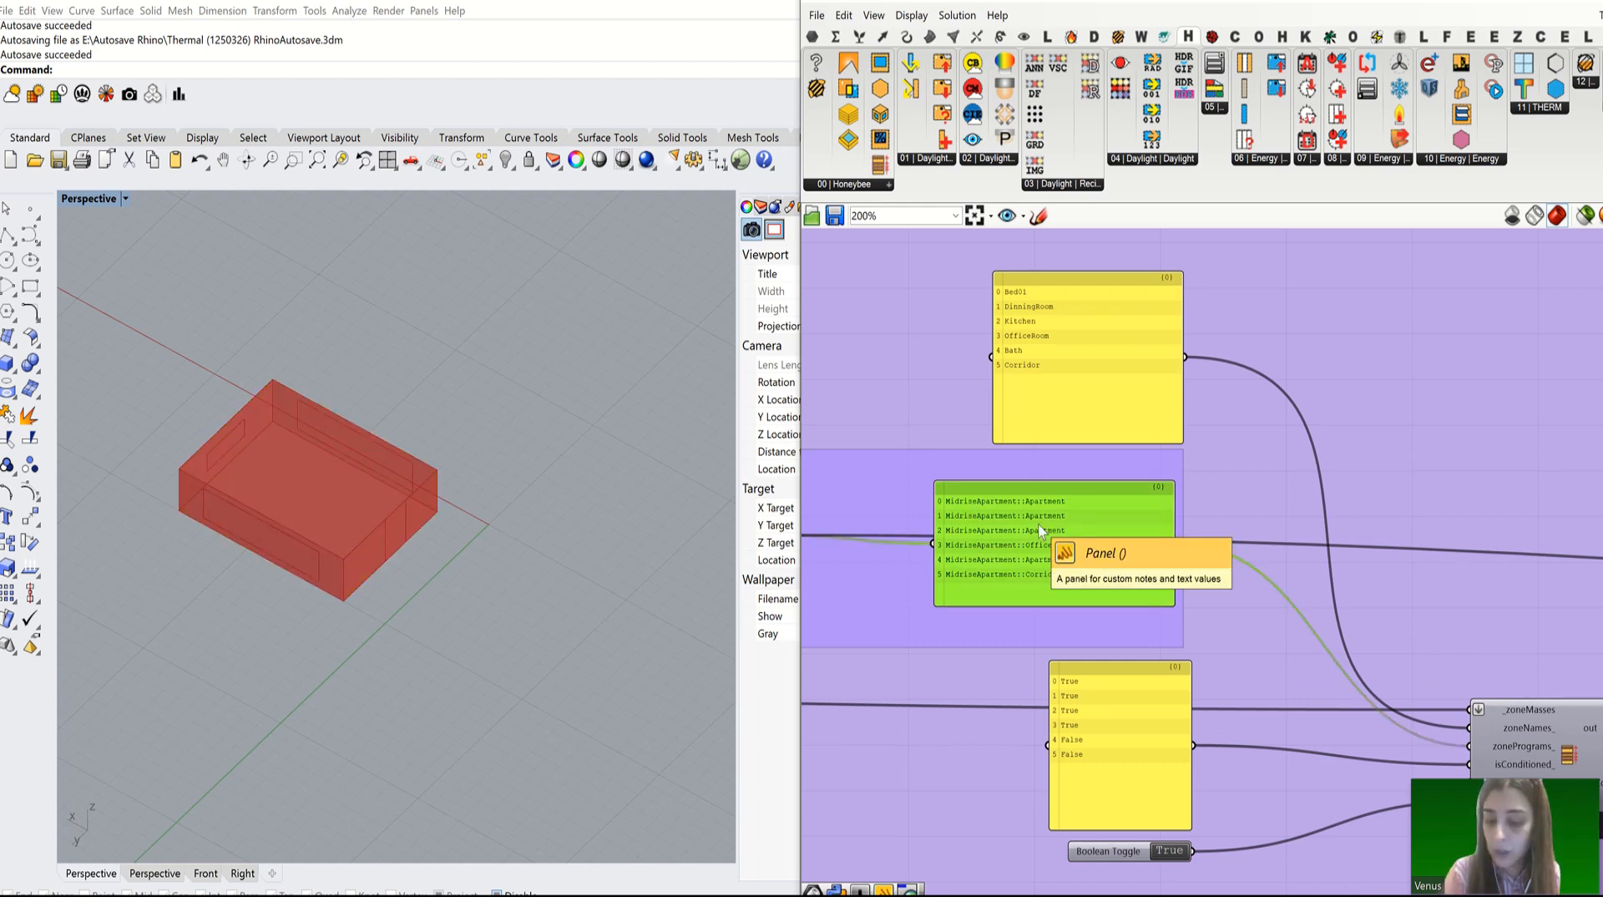
pyautogui.hotkey('ctrl', 'v')
pyautogui.moveTo(1049, 543); pyautogui.dragTo(854, 507)
pyautogui.scroll(-15, 855, 507)
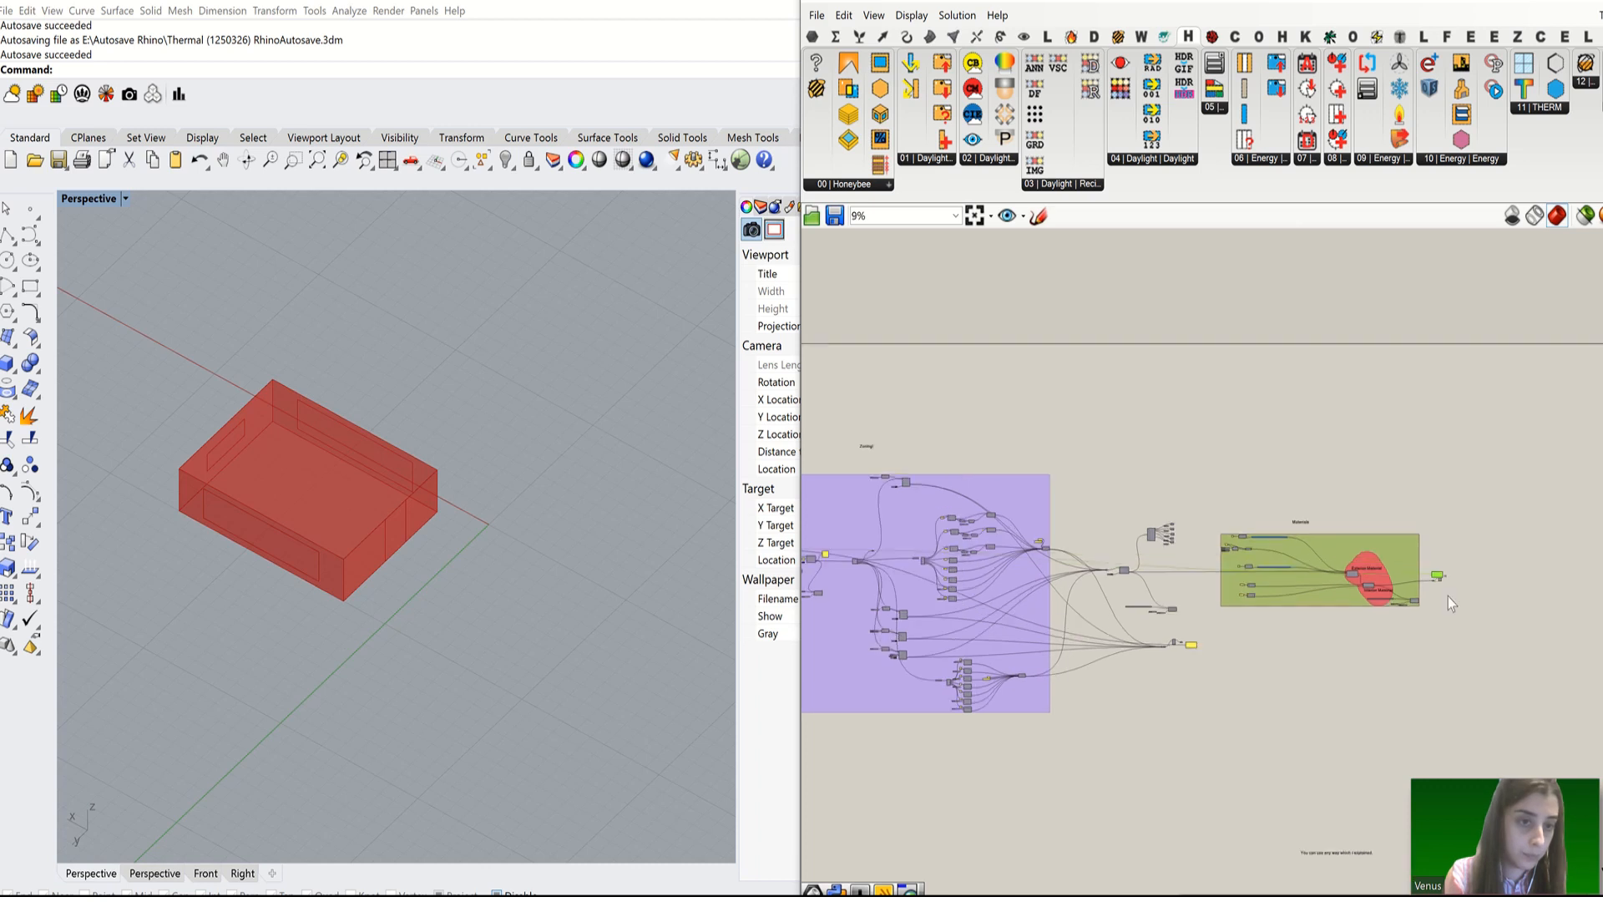
pyautogui.scroll(15, 1451, 585)
pyautogui.moveTo(1532, 375); pyautogui.dragTo(1545, 361)
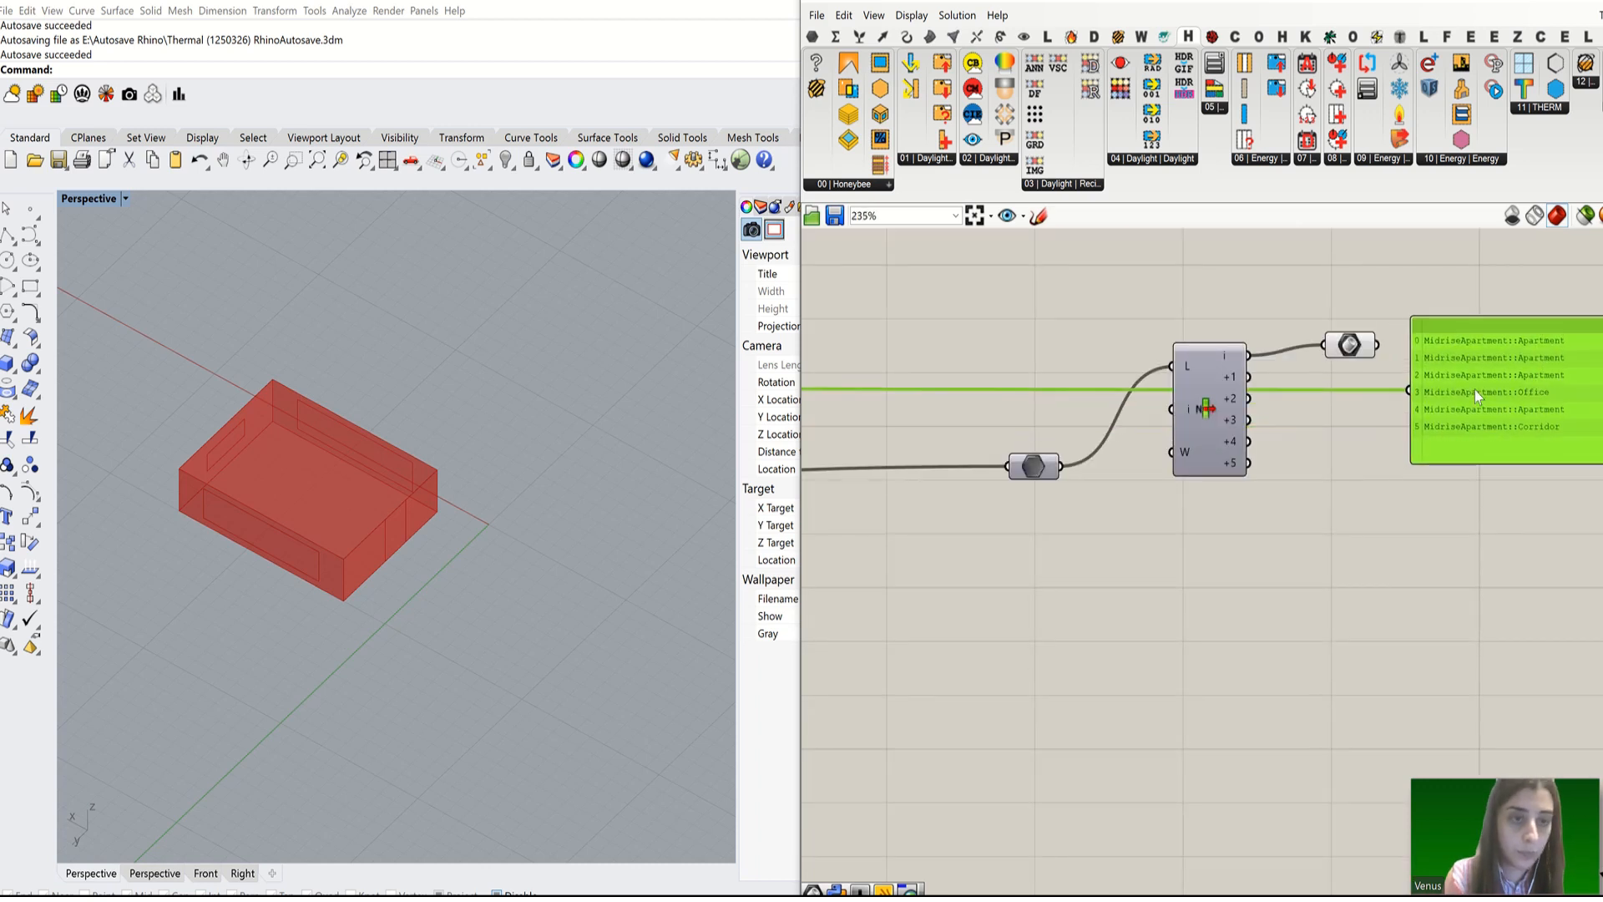
# Step: Preview the zones individually by wiring List Item outputs +5 down to +1 in turn into Brep, ending with +1 connected
pyautogui.click(1350, 349)
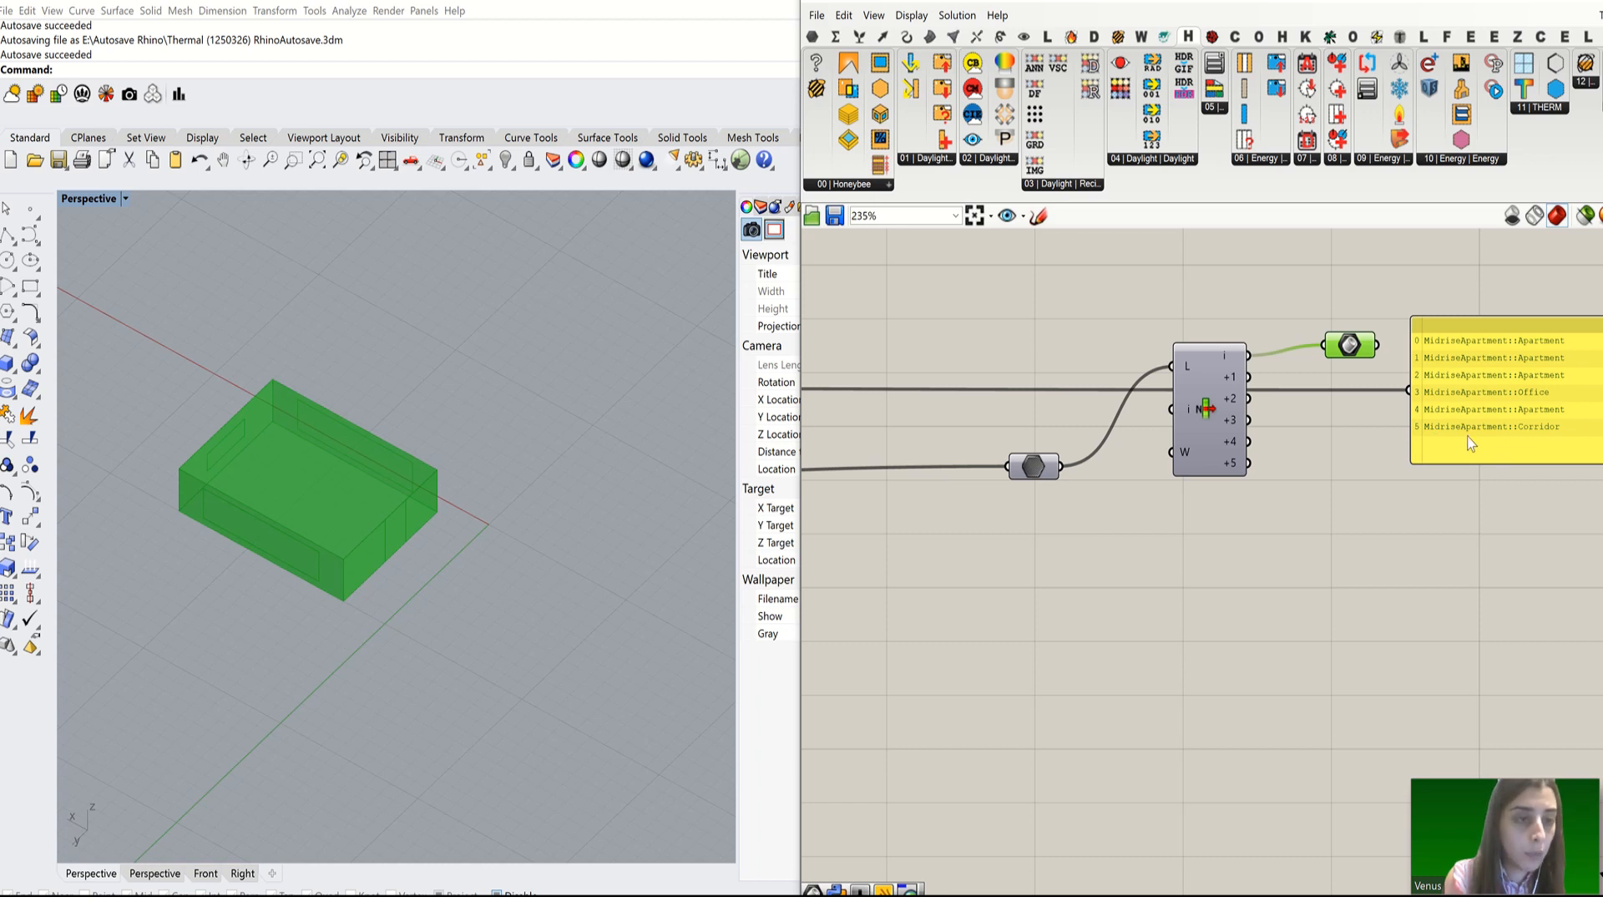
pyautogui.moveTo(1249, 463); pyautogui.dragTo(1357, 351)
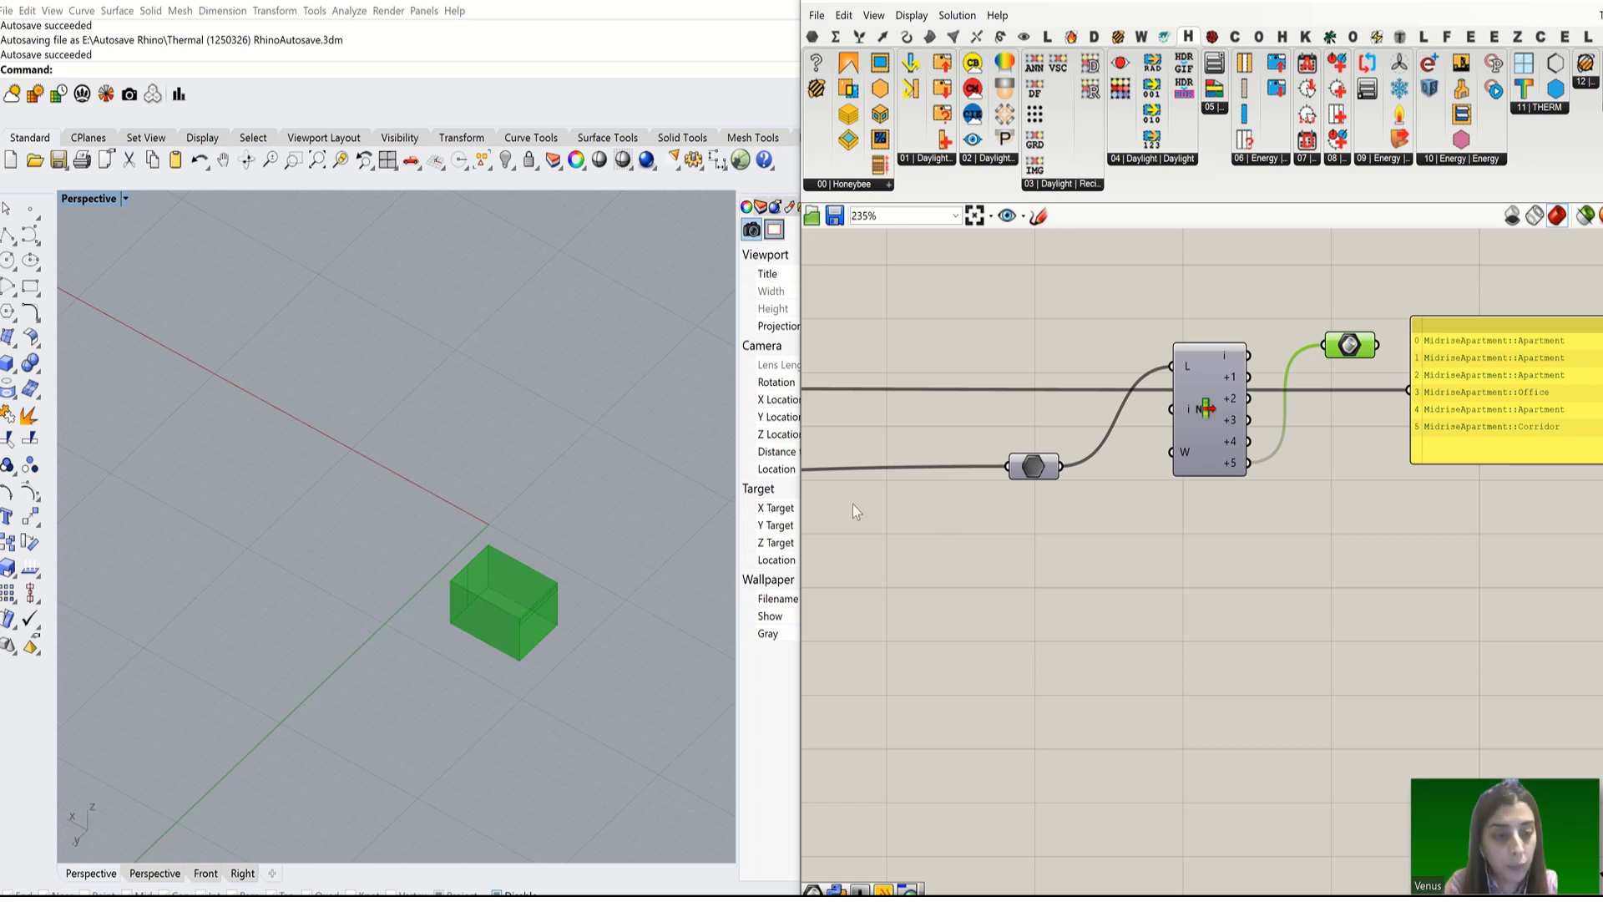
pyautogui.keyDown('shift'); pyautogui.moveTo(1249, 441); pyautogui.dragTo(1324, 346); pyautogui.keyUp('shift')
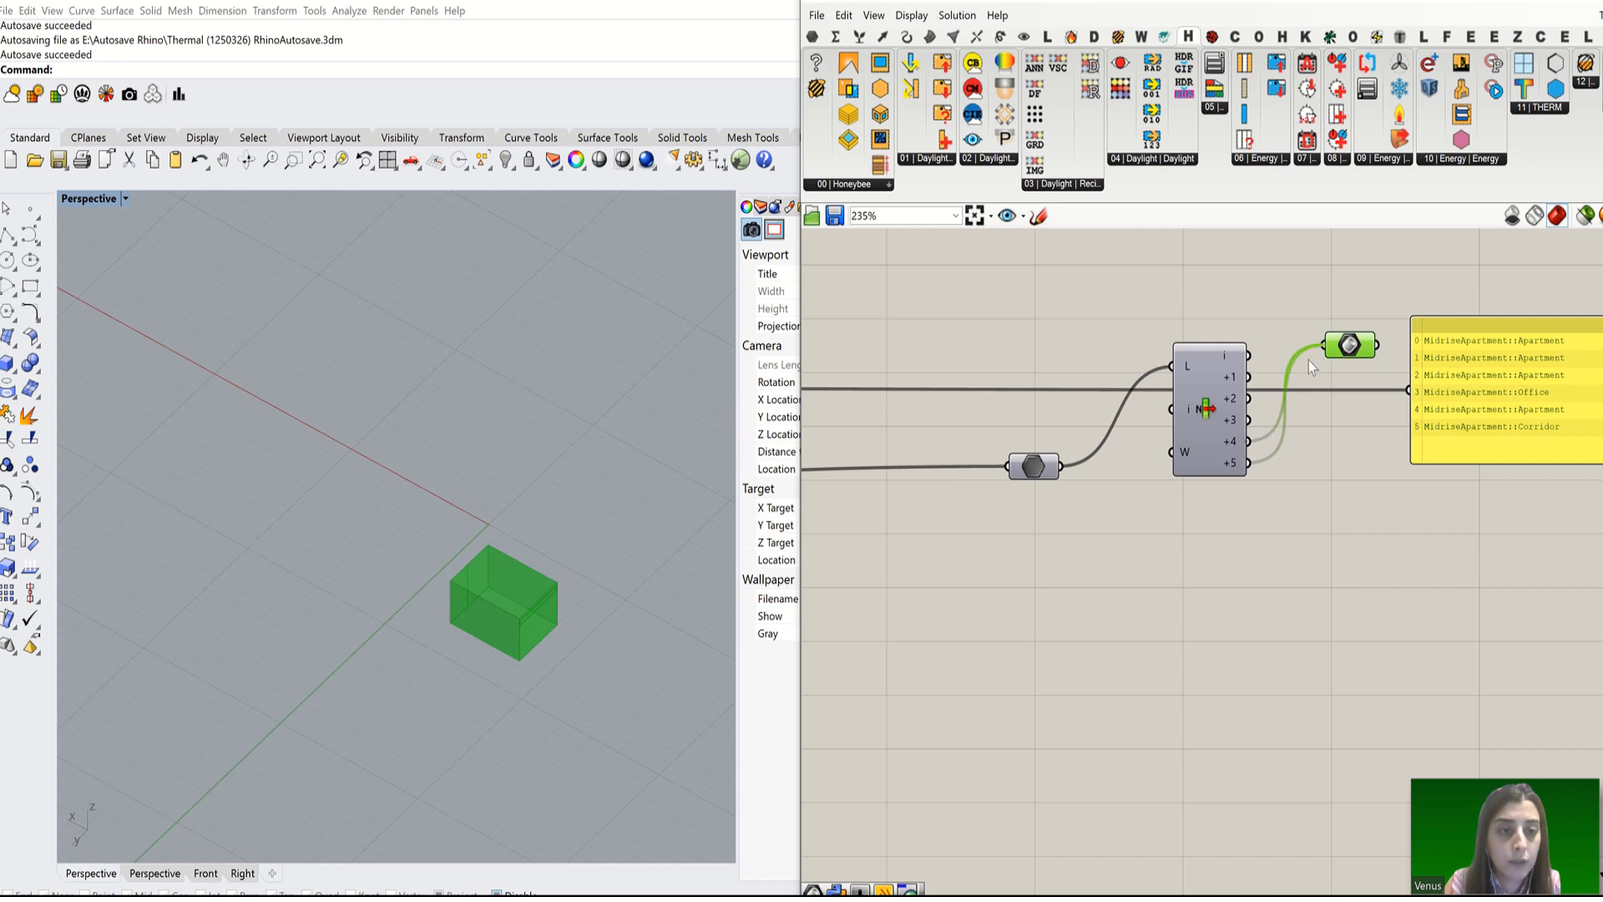
pyautogui.moveTo(1248, 420); pyautogui.dragTo(1323, 345)
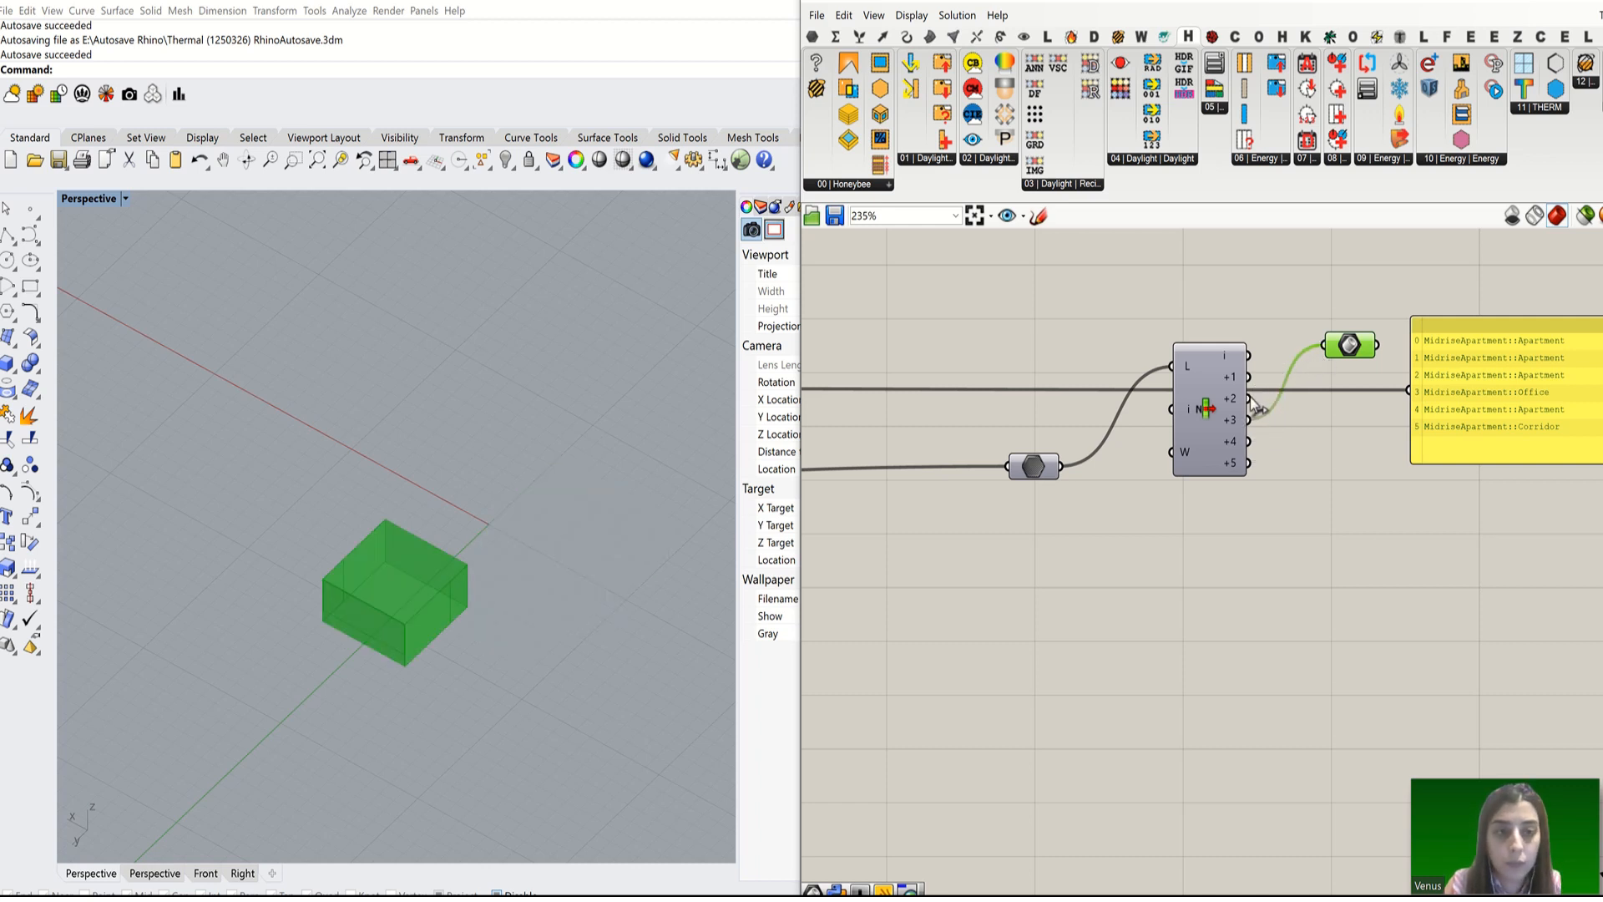
pyautogui.moveTo(1257, 405); pyautogui.dragTo(1323, 345)
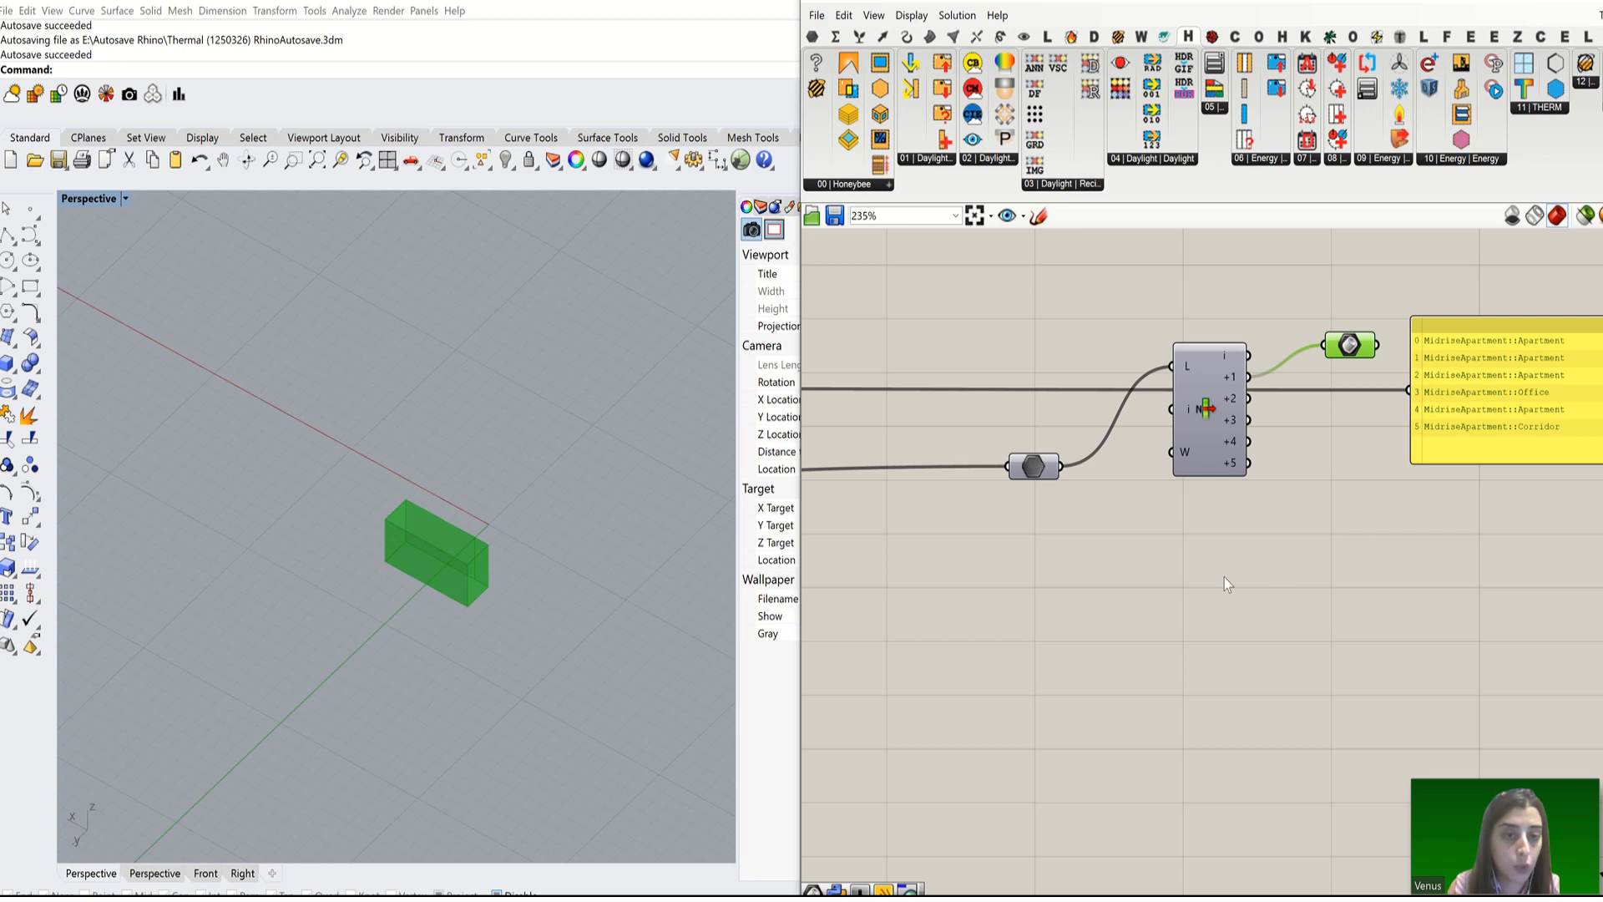
# Step: Move the Data parameter, List Item, Brep and panel together to the empty area ahead of the Materials group
pyautogui.scroll(-6, 1227, 583)
pyautogui.scroll(-2, 1380, 449)
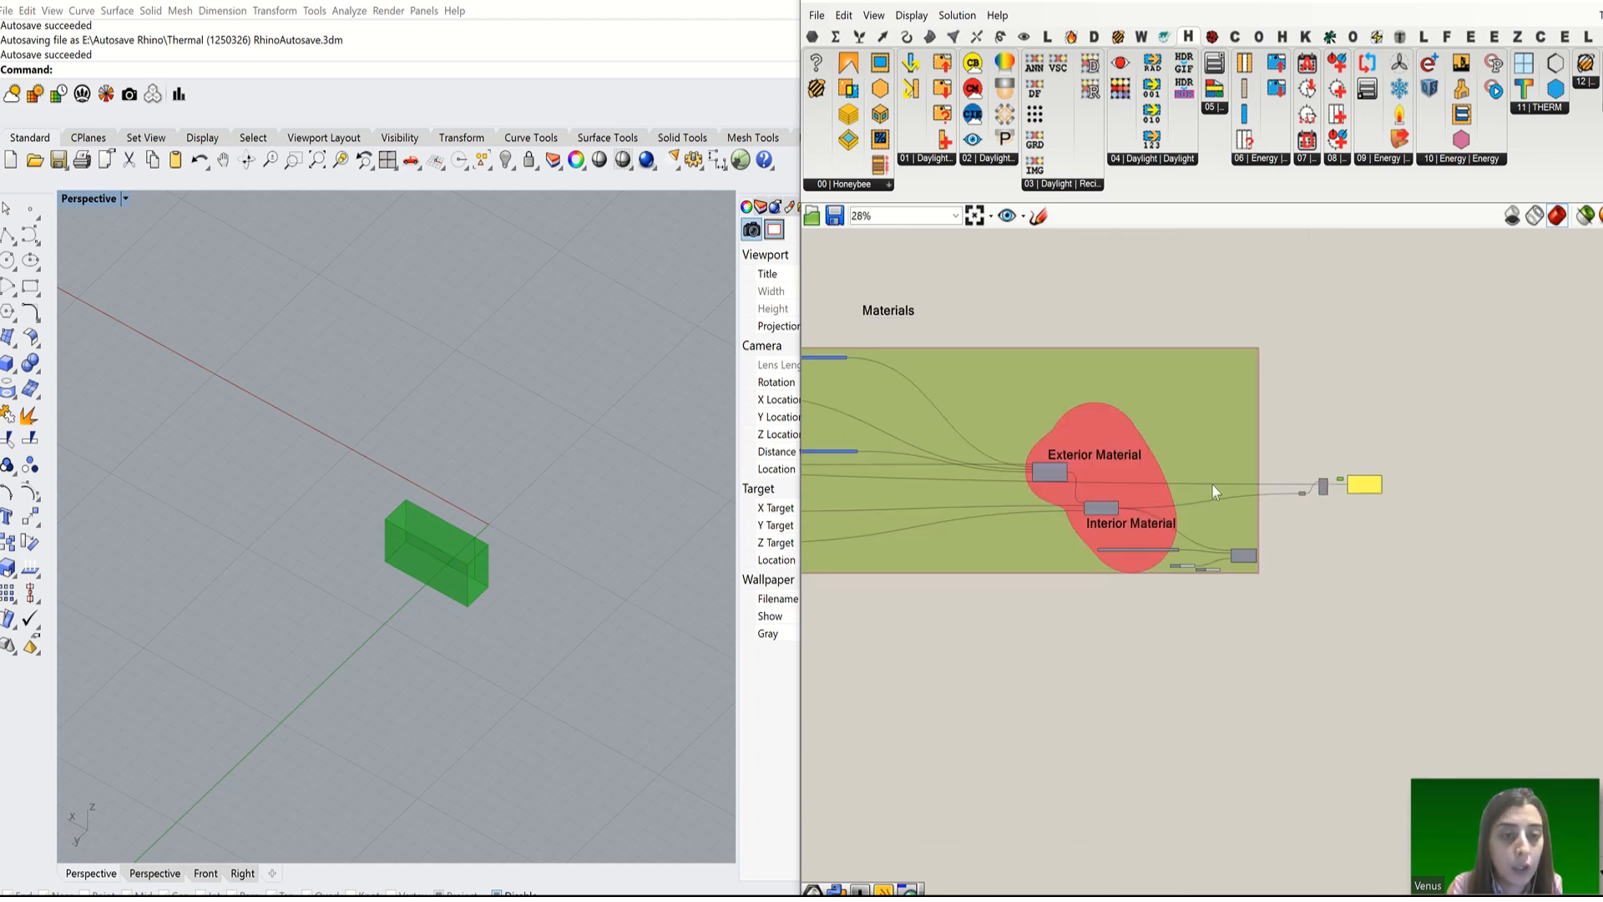
pyautogui.scroll(-1, 1210, 484)
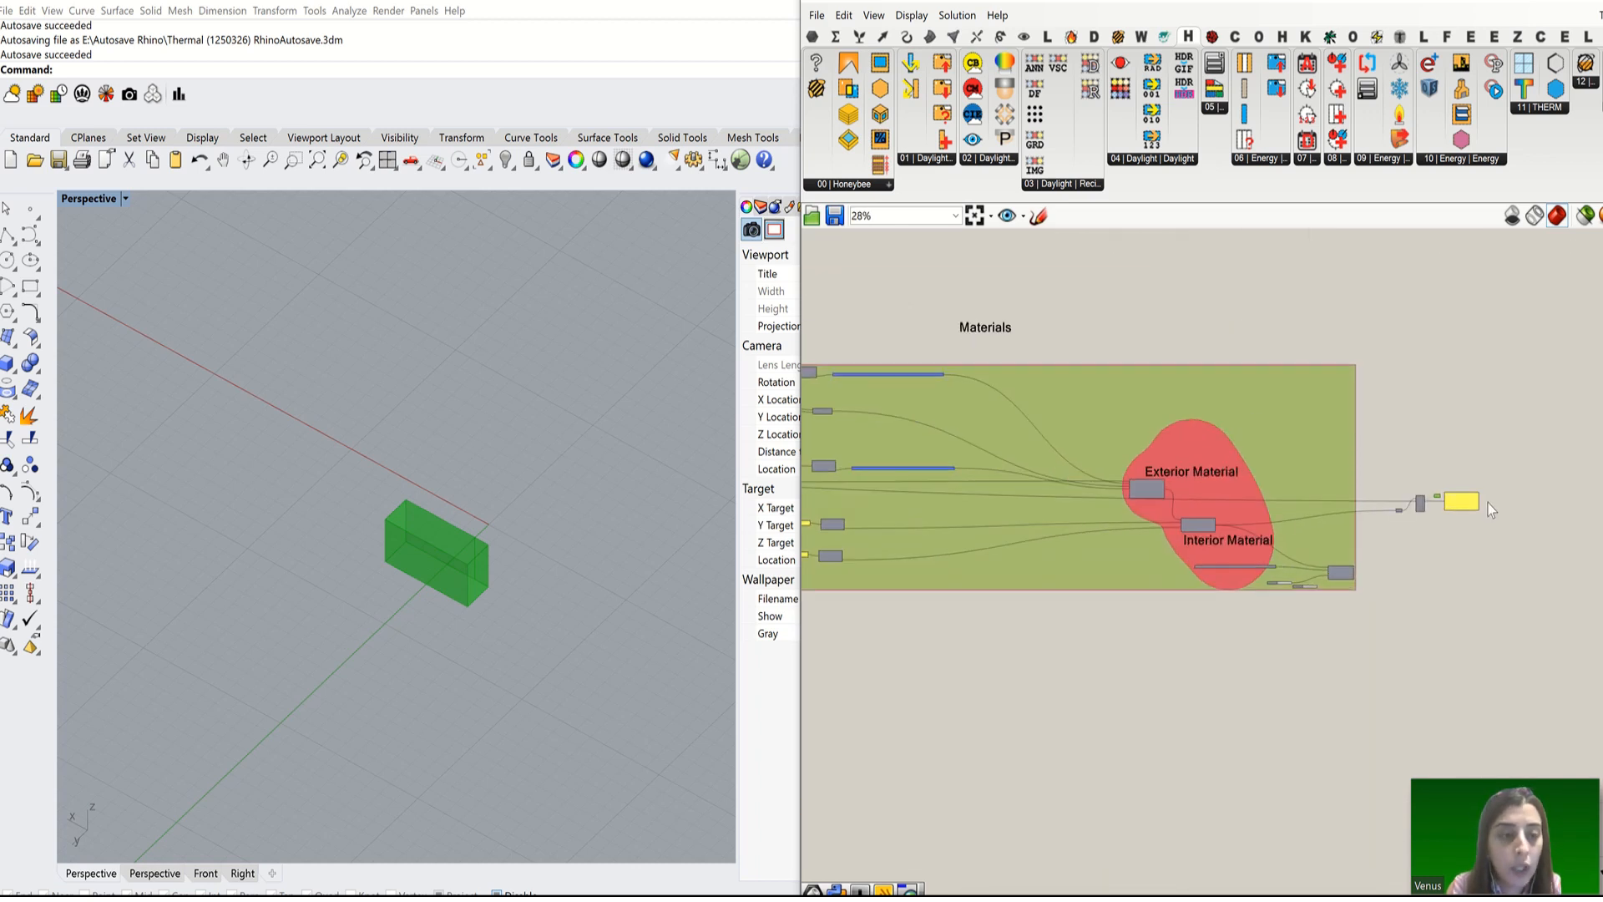
pyautogui.scroll(2, 1376, 491)
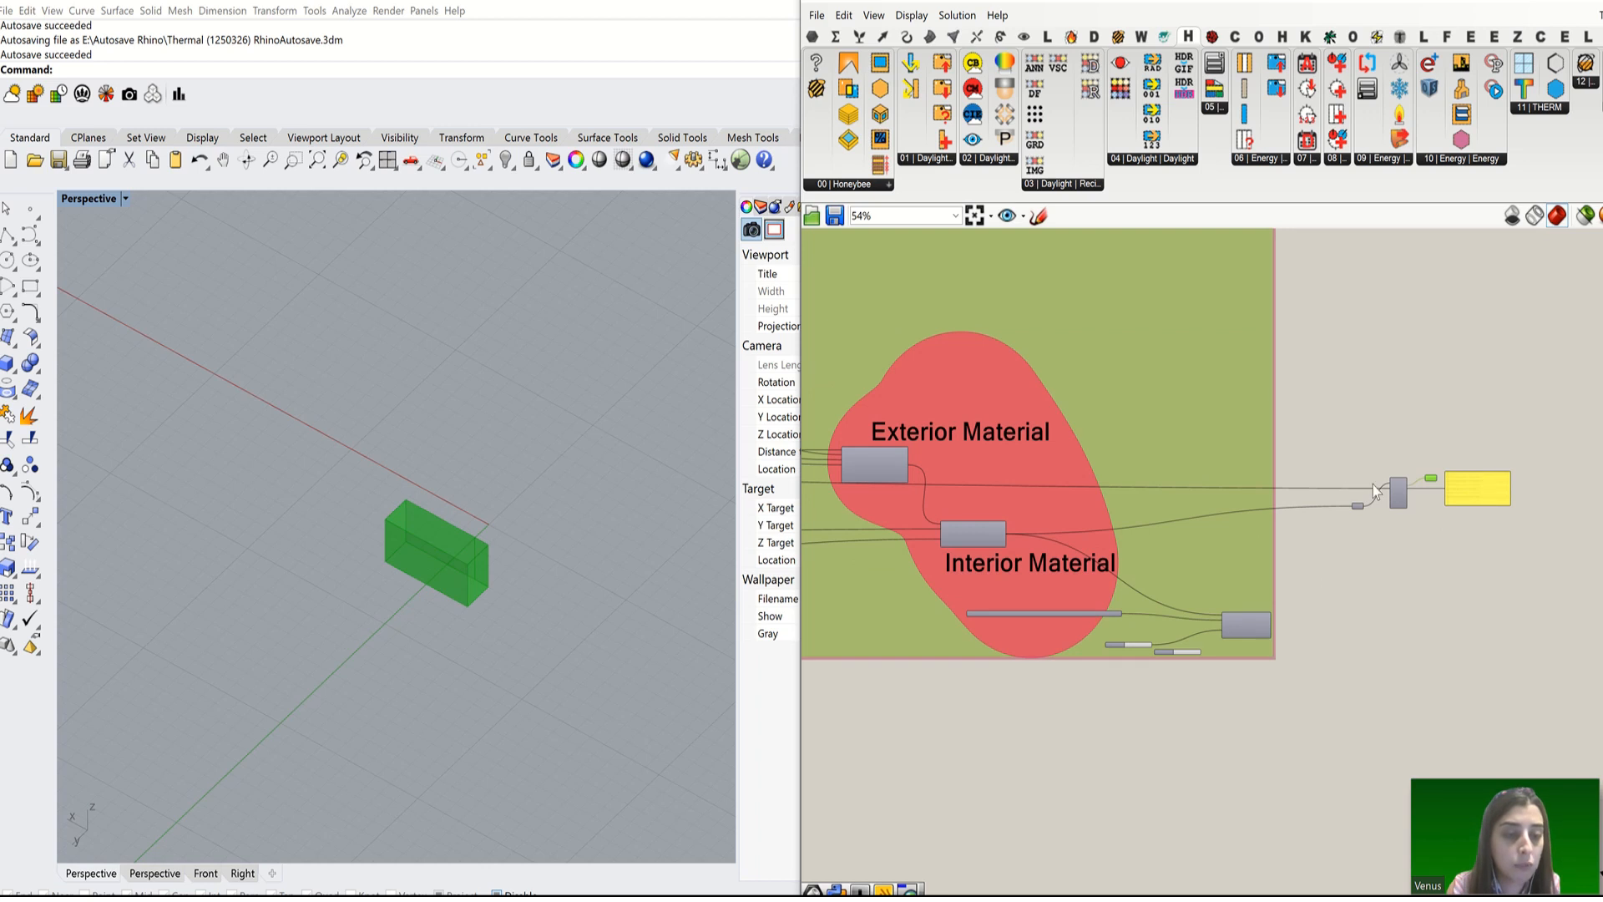
pyautogui.scroll(-2, 1478, 536)
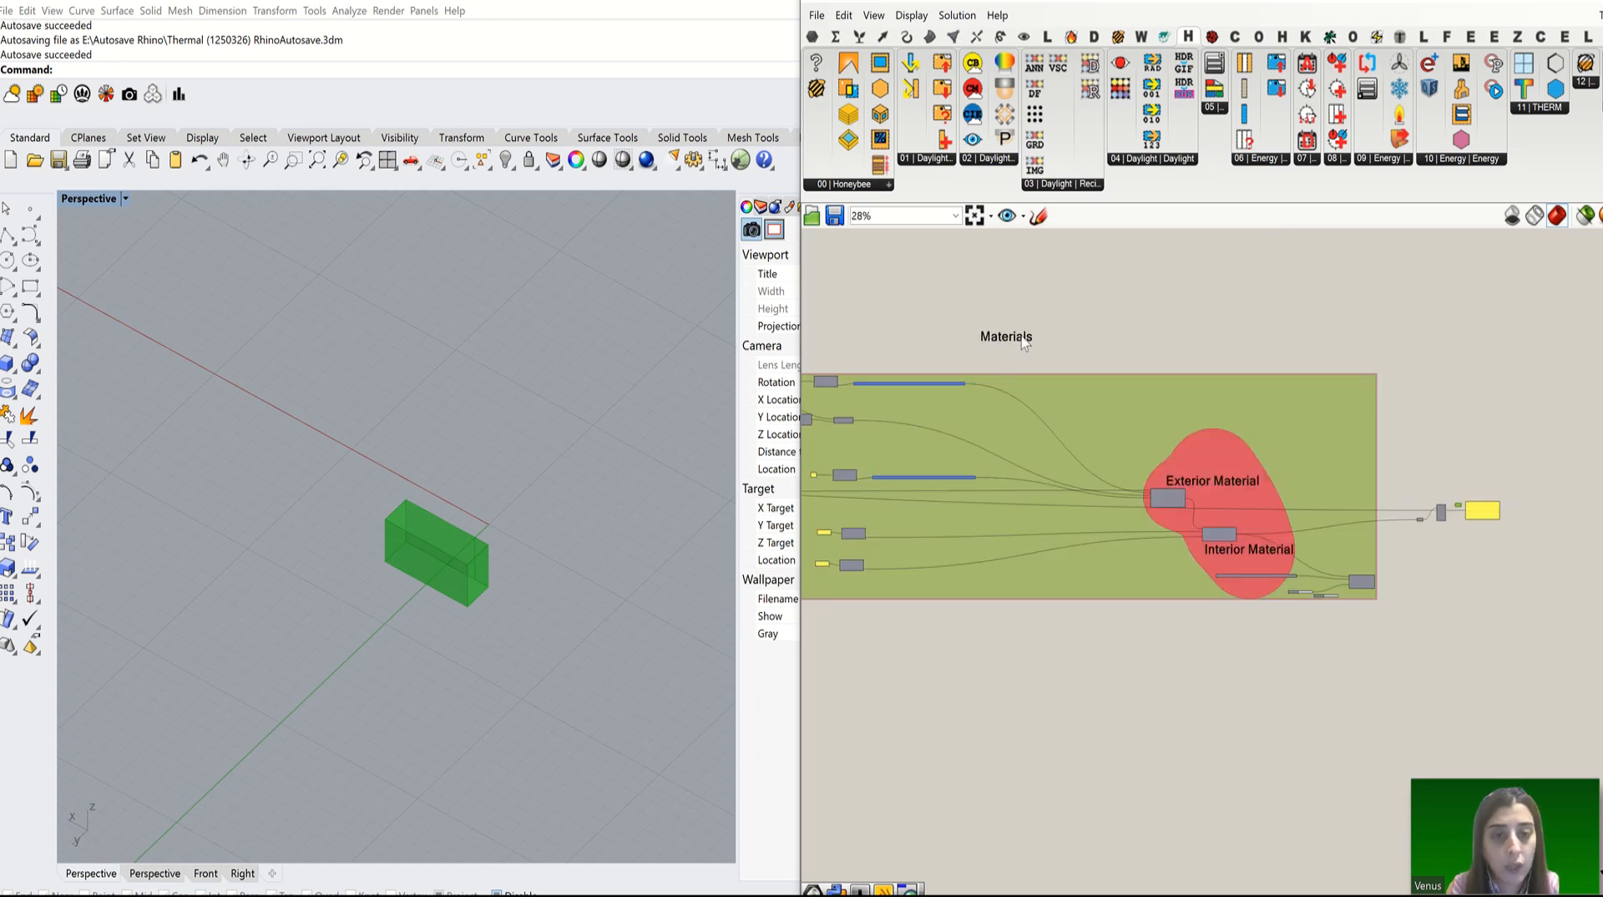
pyautogui.click(1433, 553)
pyautogui.moveTo(1436, 552); pyautogui.dragTo(1274, 496)
pyautogui.scroll(2, 1510, 529)
pyautogui.scroll(-2, 1510, 530)
pyautogui.scroll(-5, 1510, 529)
pyautogui.scroll(5, 1274, 504)
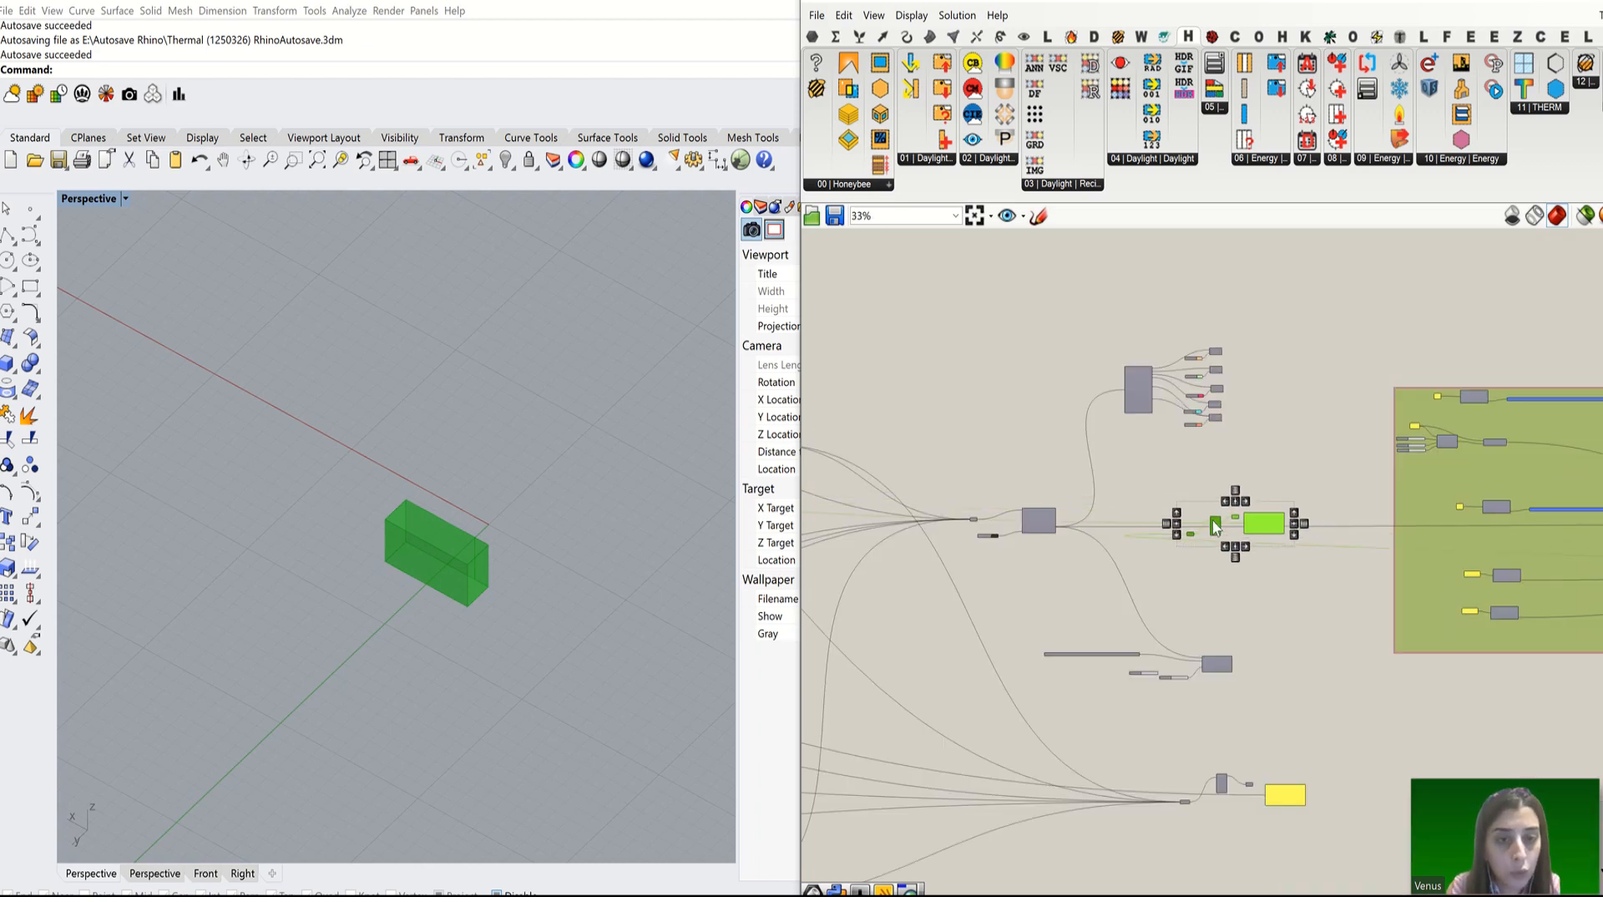
# Step: Replace the moved Data parameter's input with the zones output of the component that feeds the Materials group
pyautogui.scroll(-4, 1236, 514)
pyautogui.scroll(2, 988, 423)
pyautogui.scroll(5, 1141, 547)
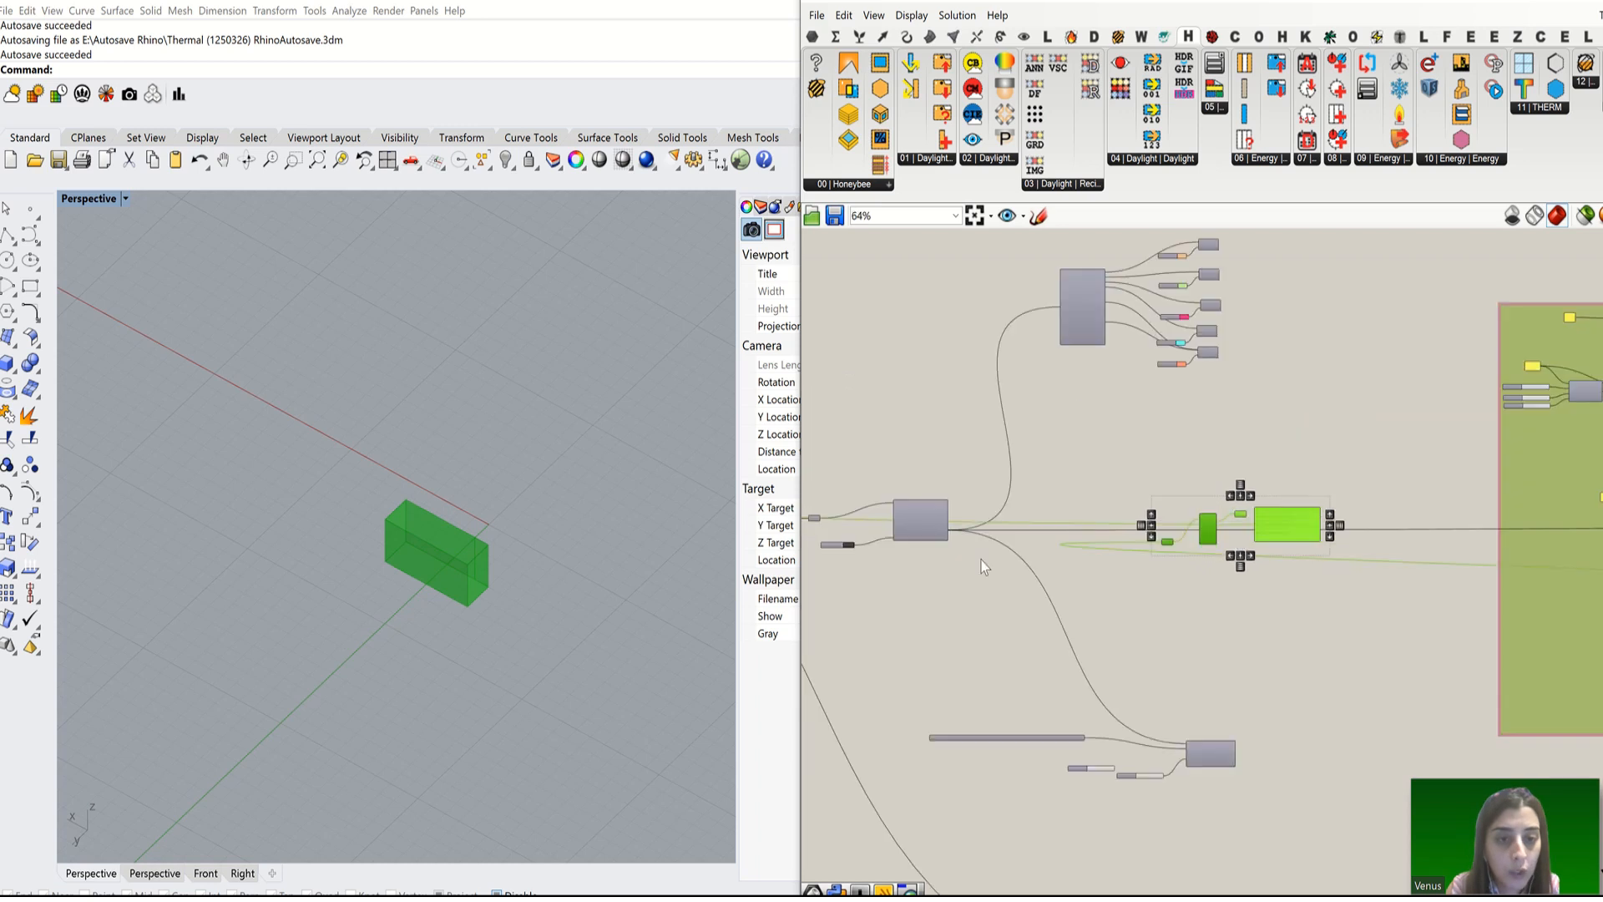
pyautogui.moveTo(870, 501)
pyautogui.mouseDown()
pyautogui.moveTo(909, 565)
pyautogui.moveTo(1329, 513)
pyautogui.moveTo(842, 503)
pyautogui.mouseUp()
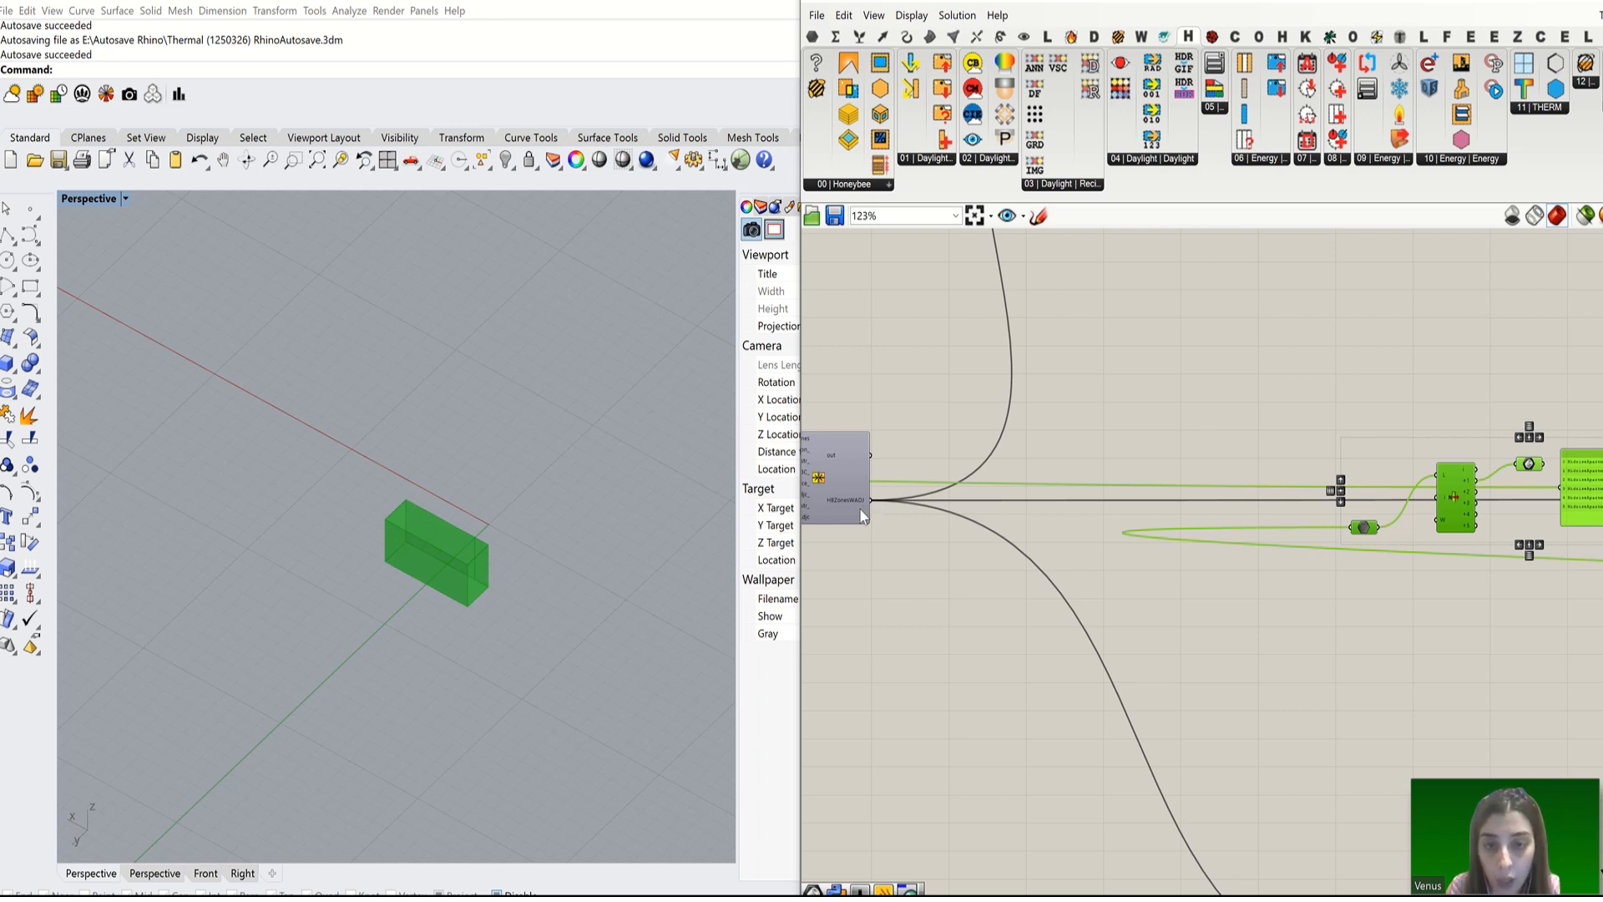
pyautogui.moveTo(872, 502); pyautogui.dragTo(1346, 534)
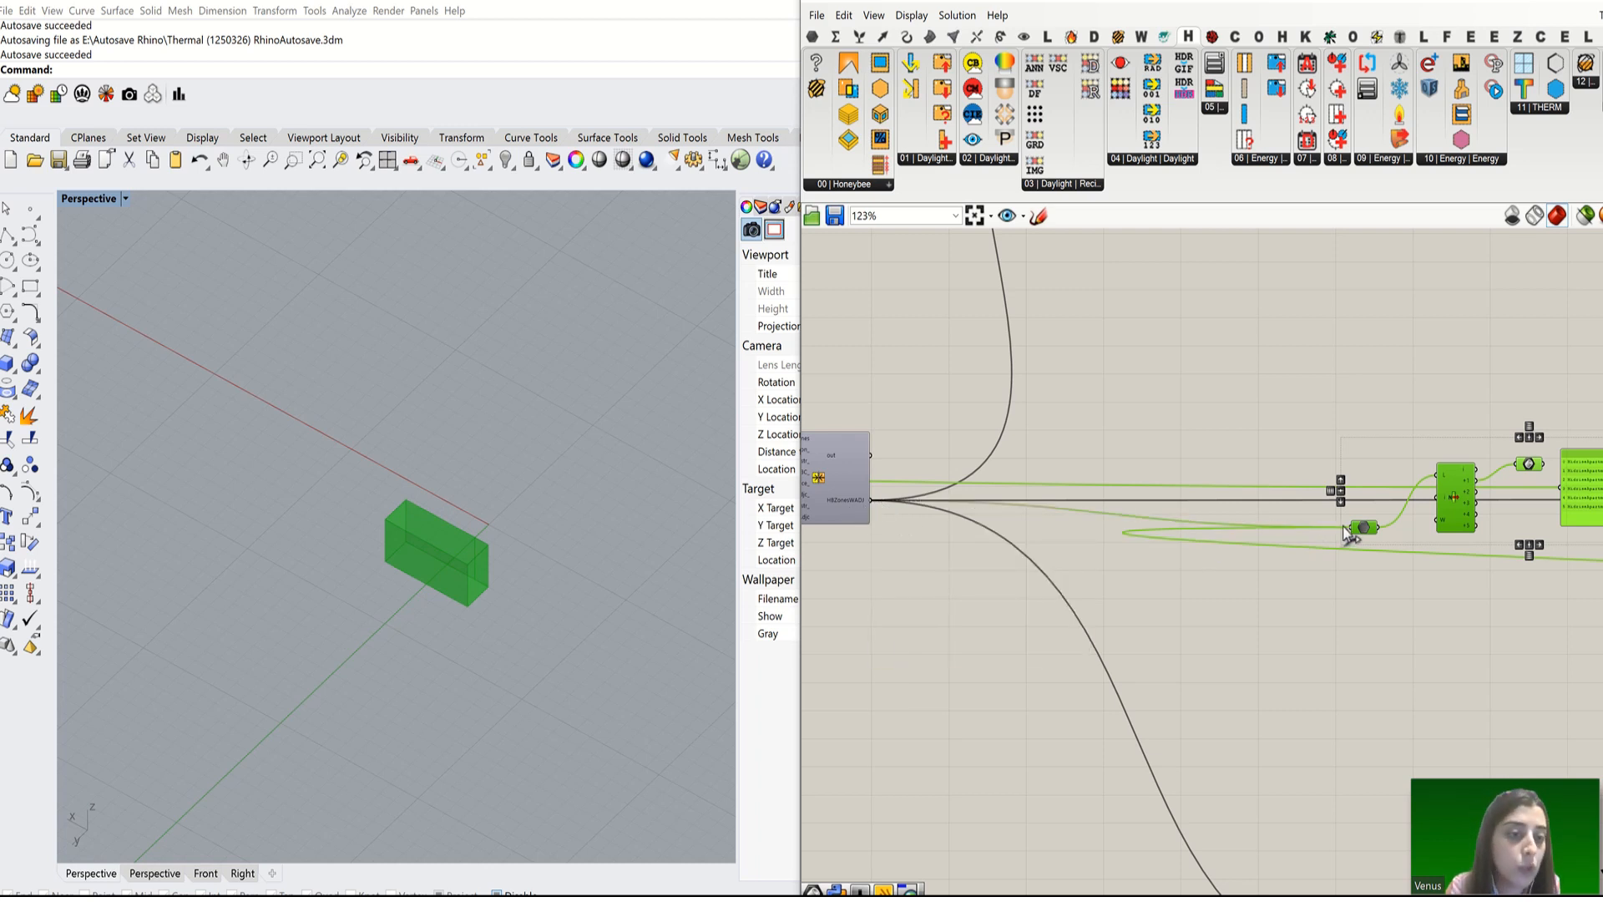
pyautogui.click(1277, 590)
pyautogui.scroll(-3, 970, 496)
pyautogui.scroll(5, 1106, 411)
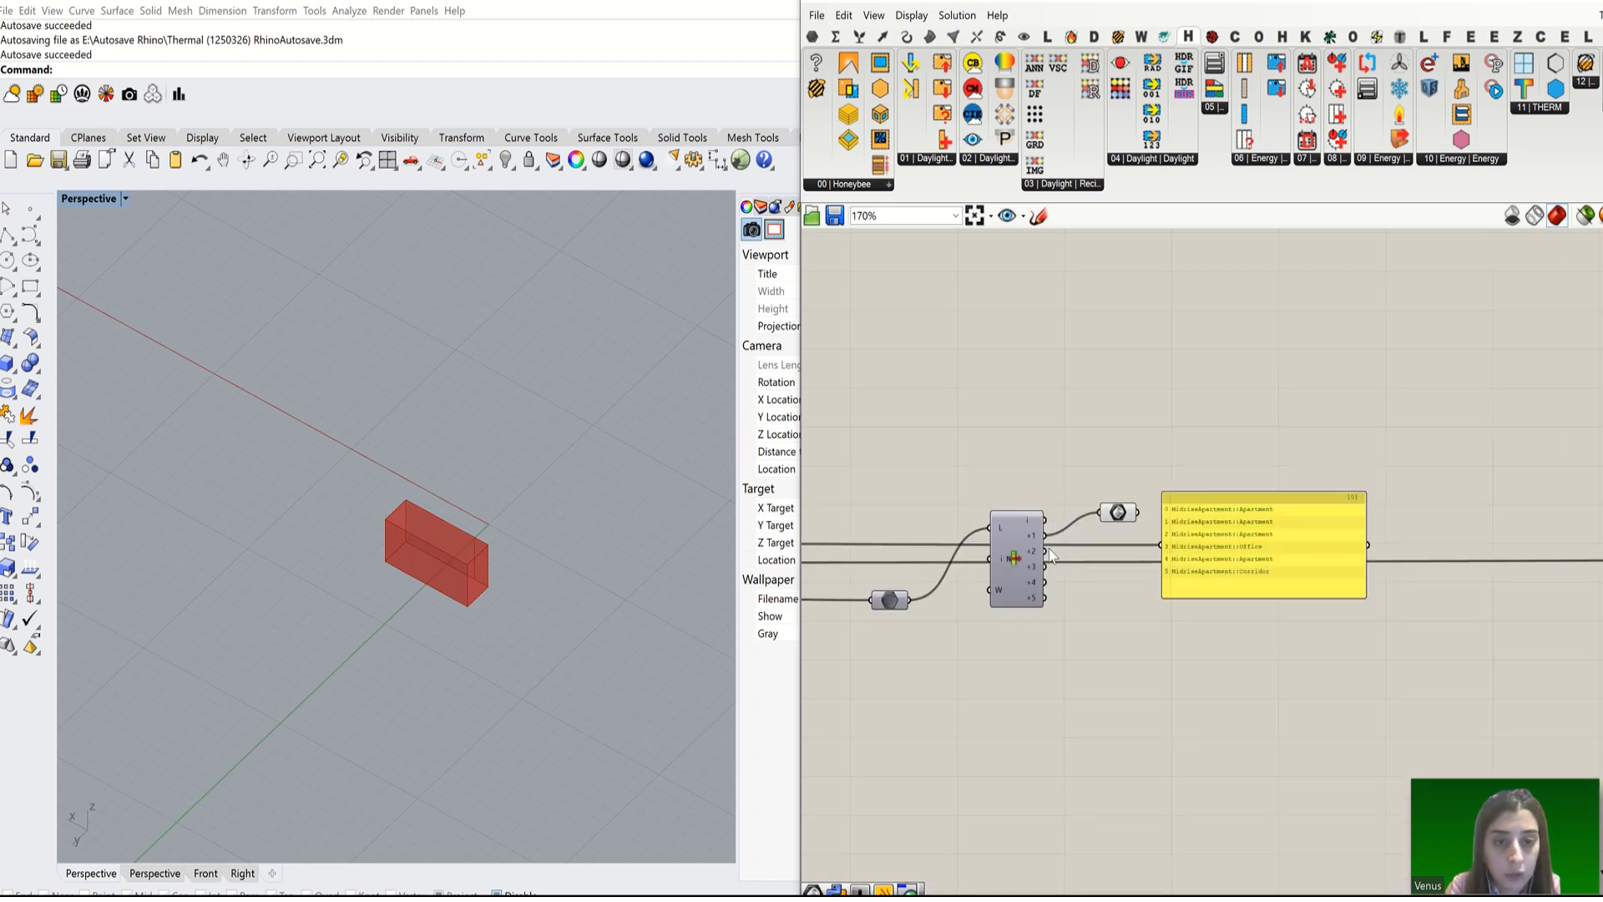
# Step: Rewire the Brep parameter to List Item output +5 and preview that zone, with the group of checking components selected
pyautogui.keyDown('shift'); pyautogui.moveTo(1043, 622); pyautogui.dragTo(1121, 506); pyautogui.keyUp('shift')
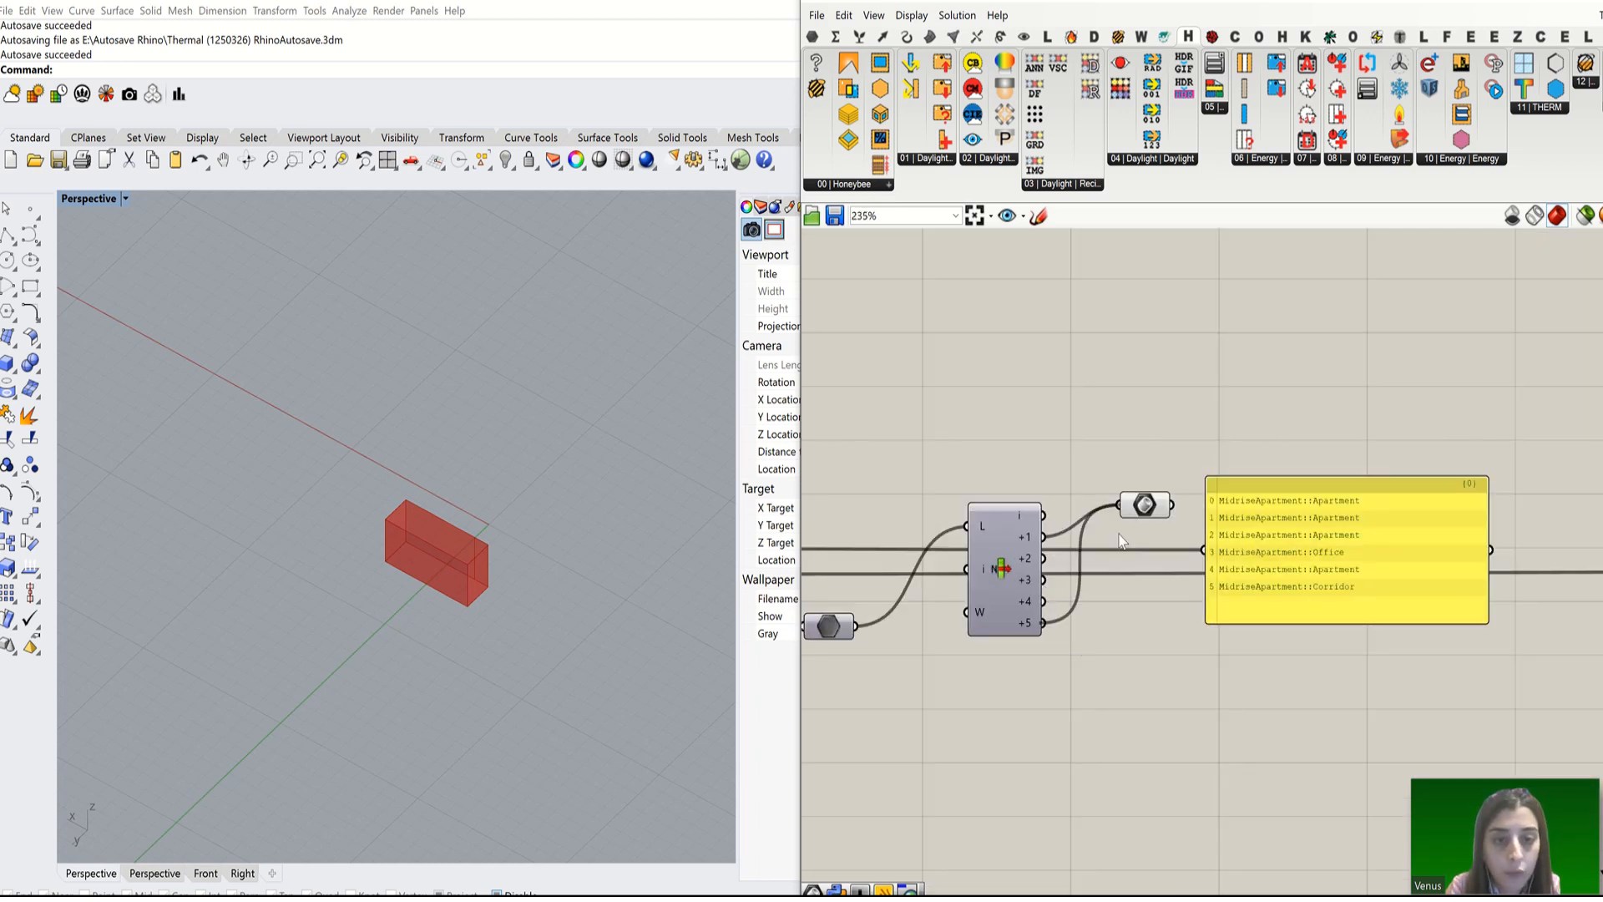
pyautogui.click(1156, 507)
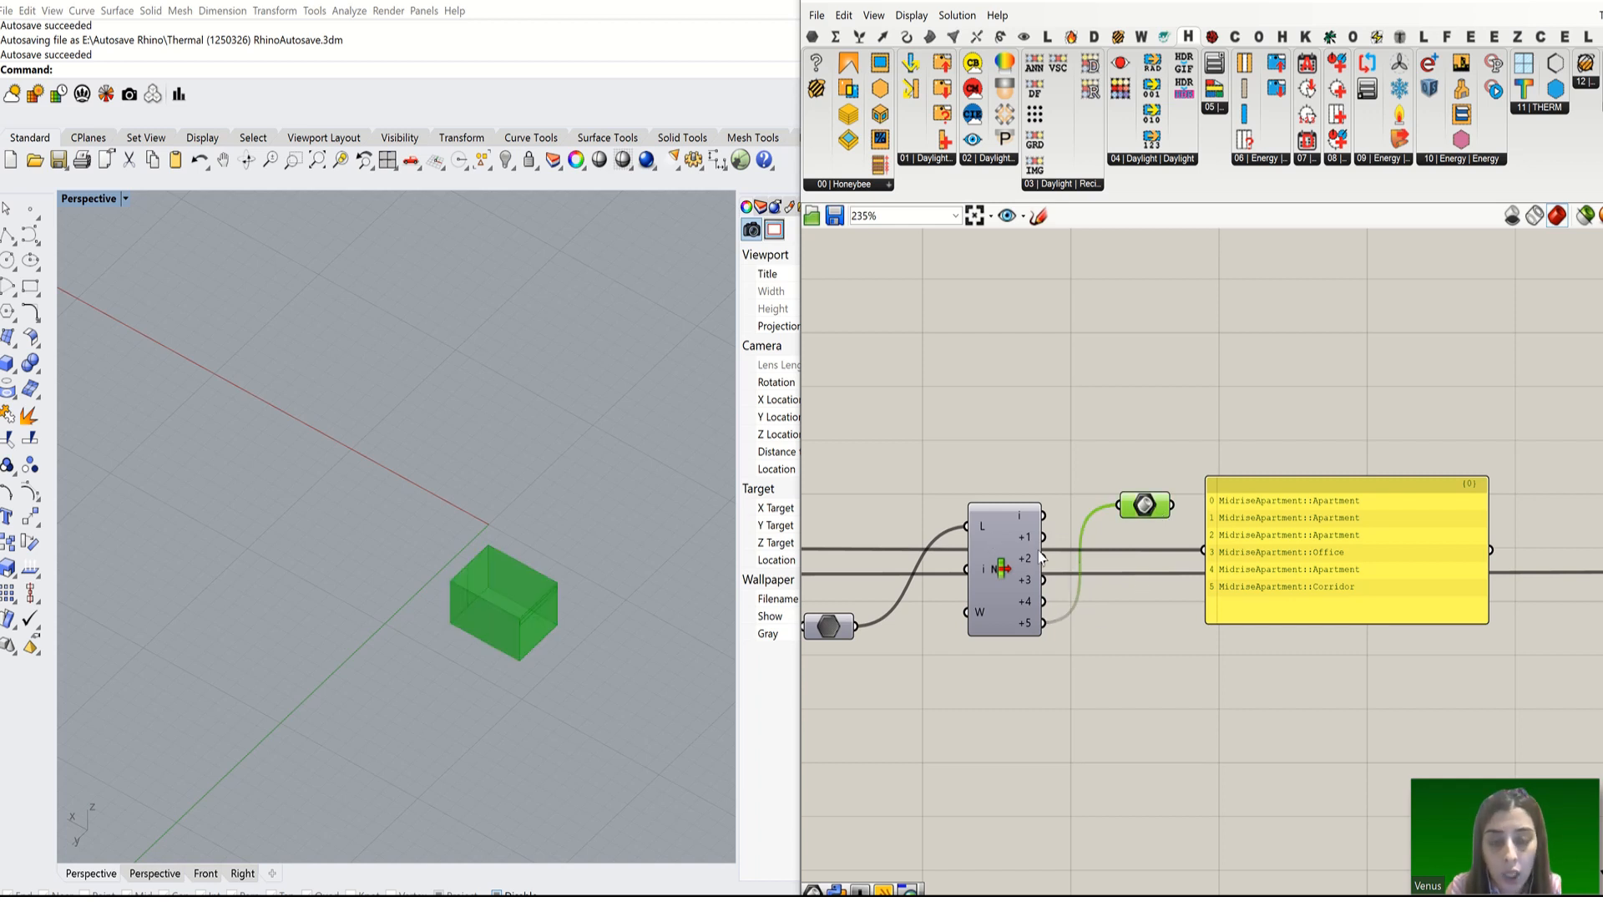
pyautogui.scroll(-6, 1179, 551)
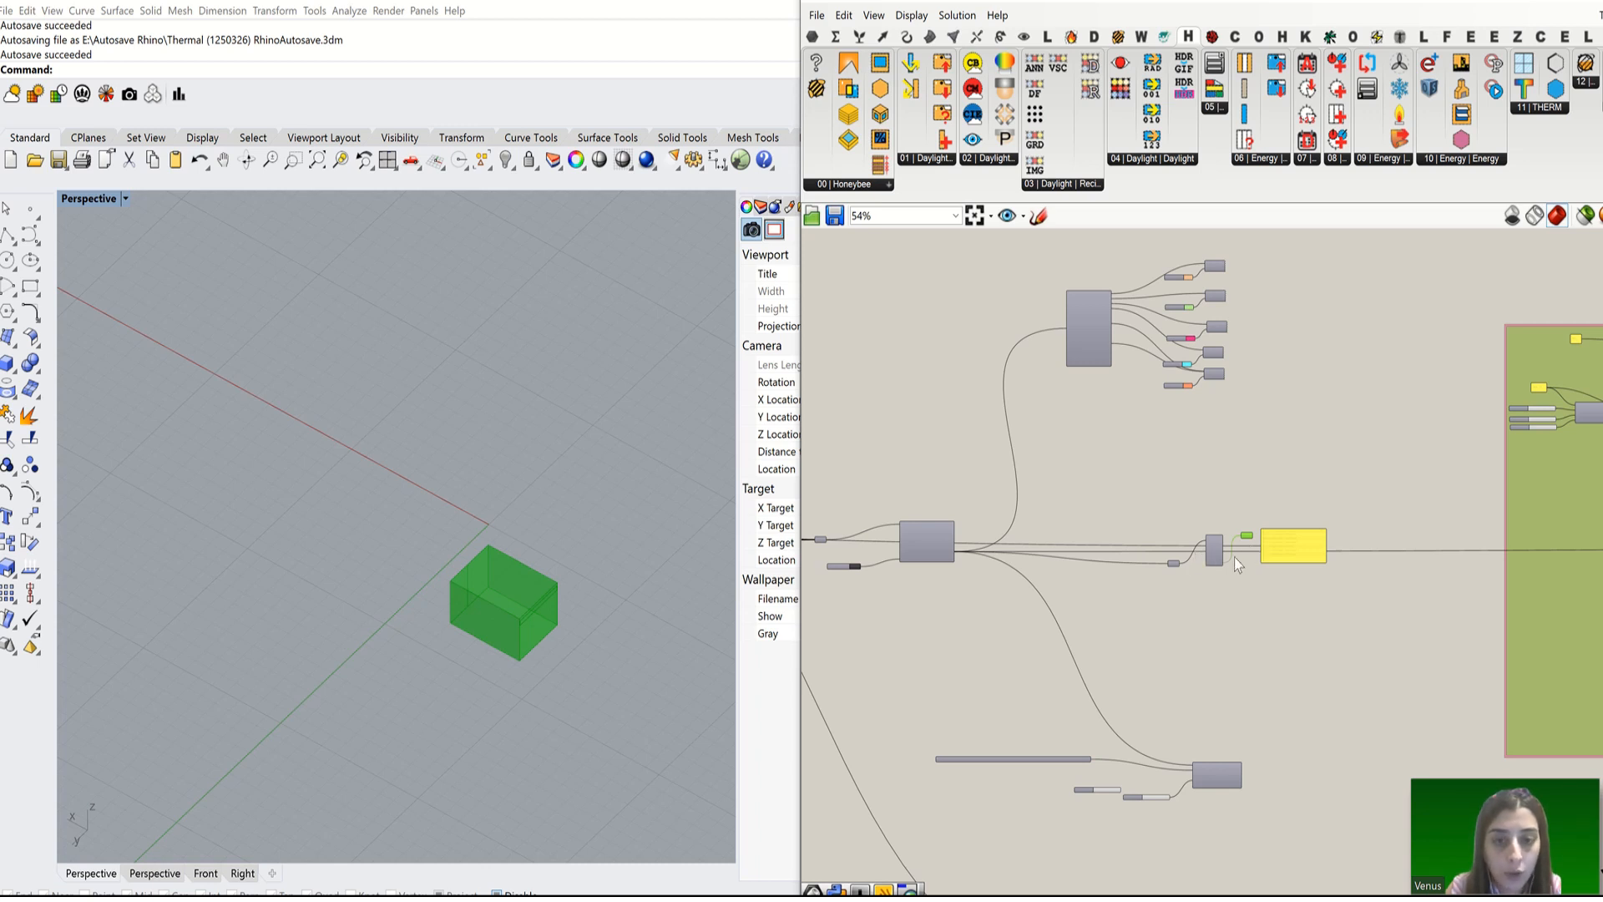
pyautogui.scroll(-2, 1411, 540)
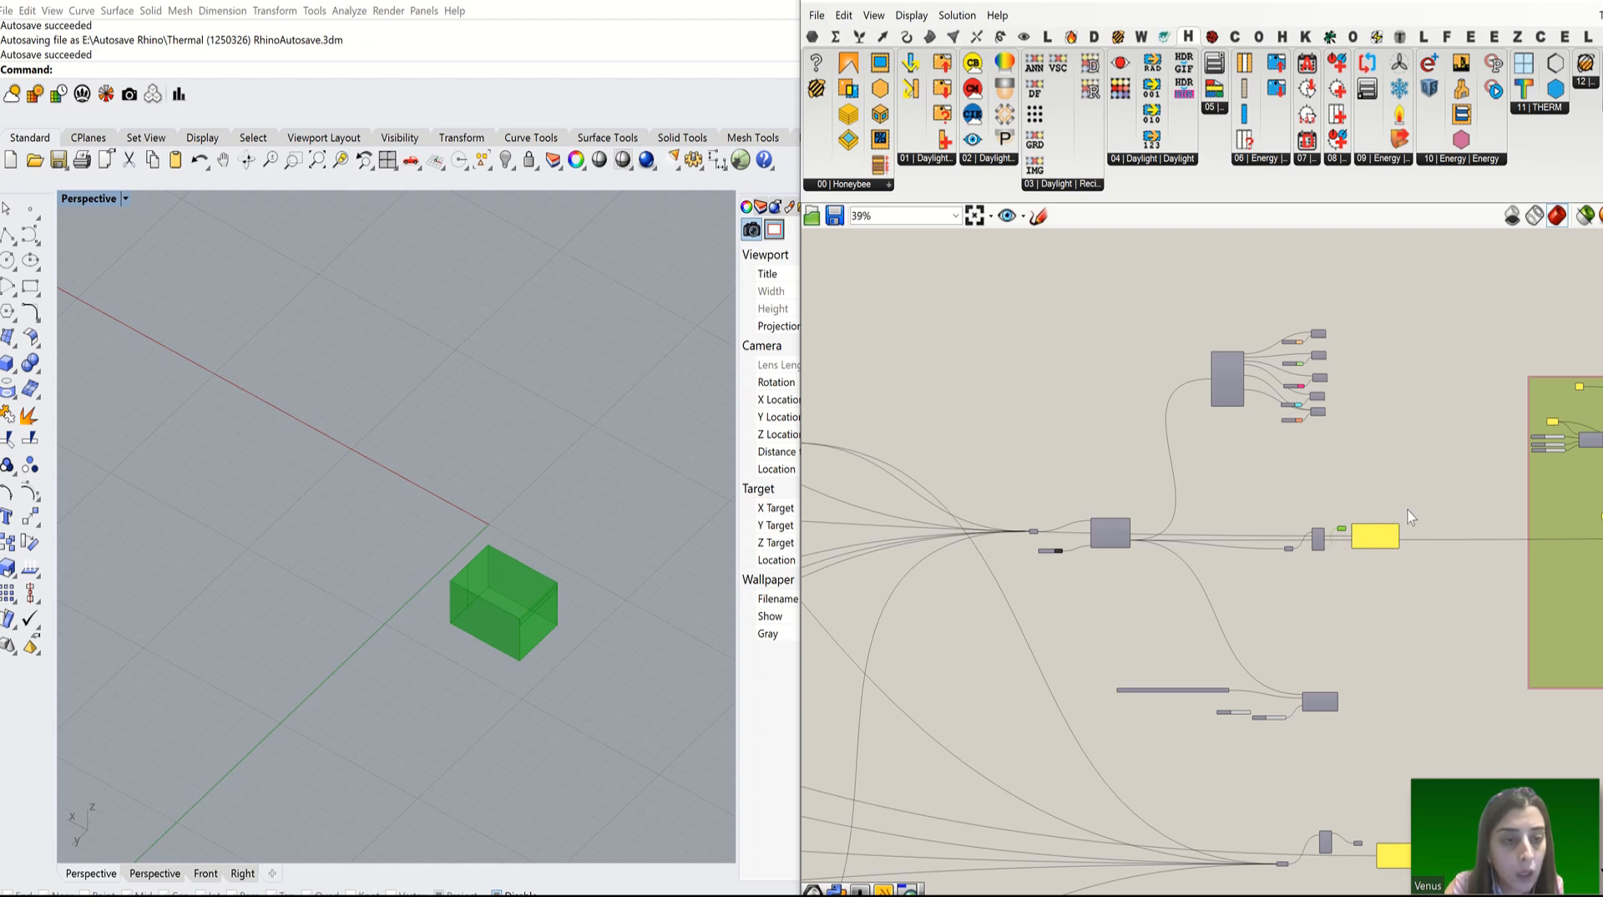
pyautogui.moveTo(1411, 506); pyautogui.dragTo(1274, 576)
pyautogui.scroll(4, 1303, 544)
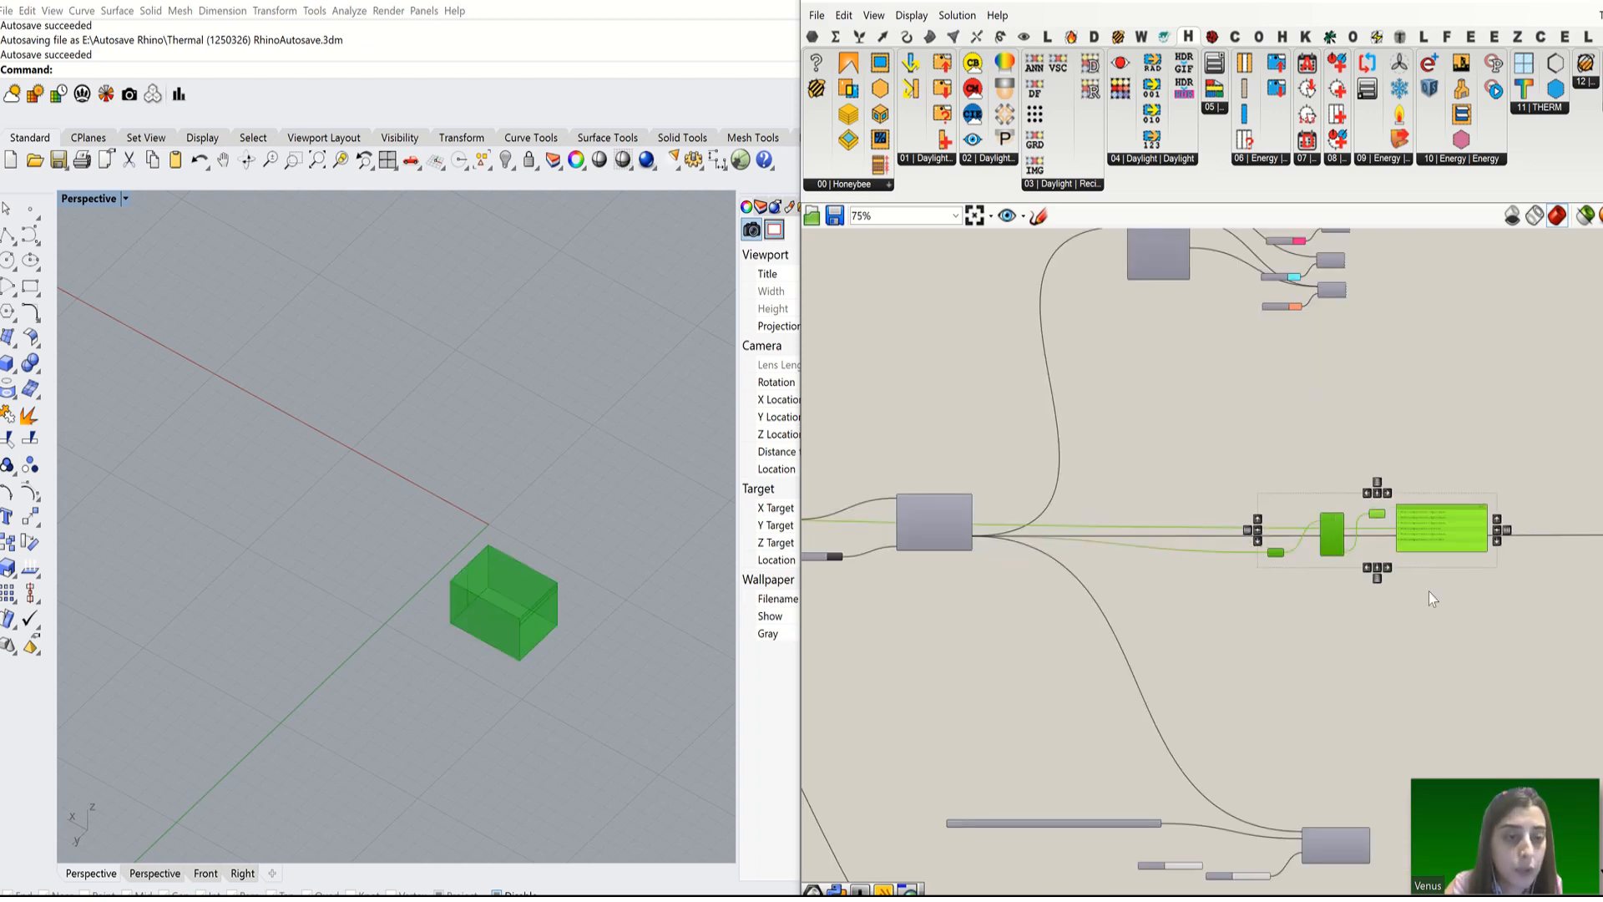
# Step: Turn on the preview of the Brep parameter wired to branch (5) of the exploded Data component in the Zoning group
pyautogui.scroll(-8, 1433, 593)
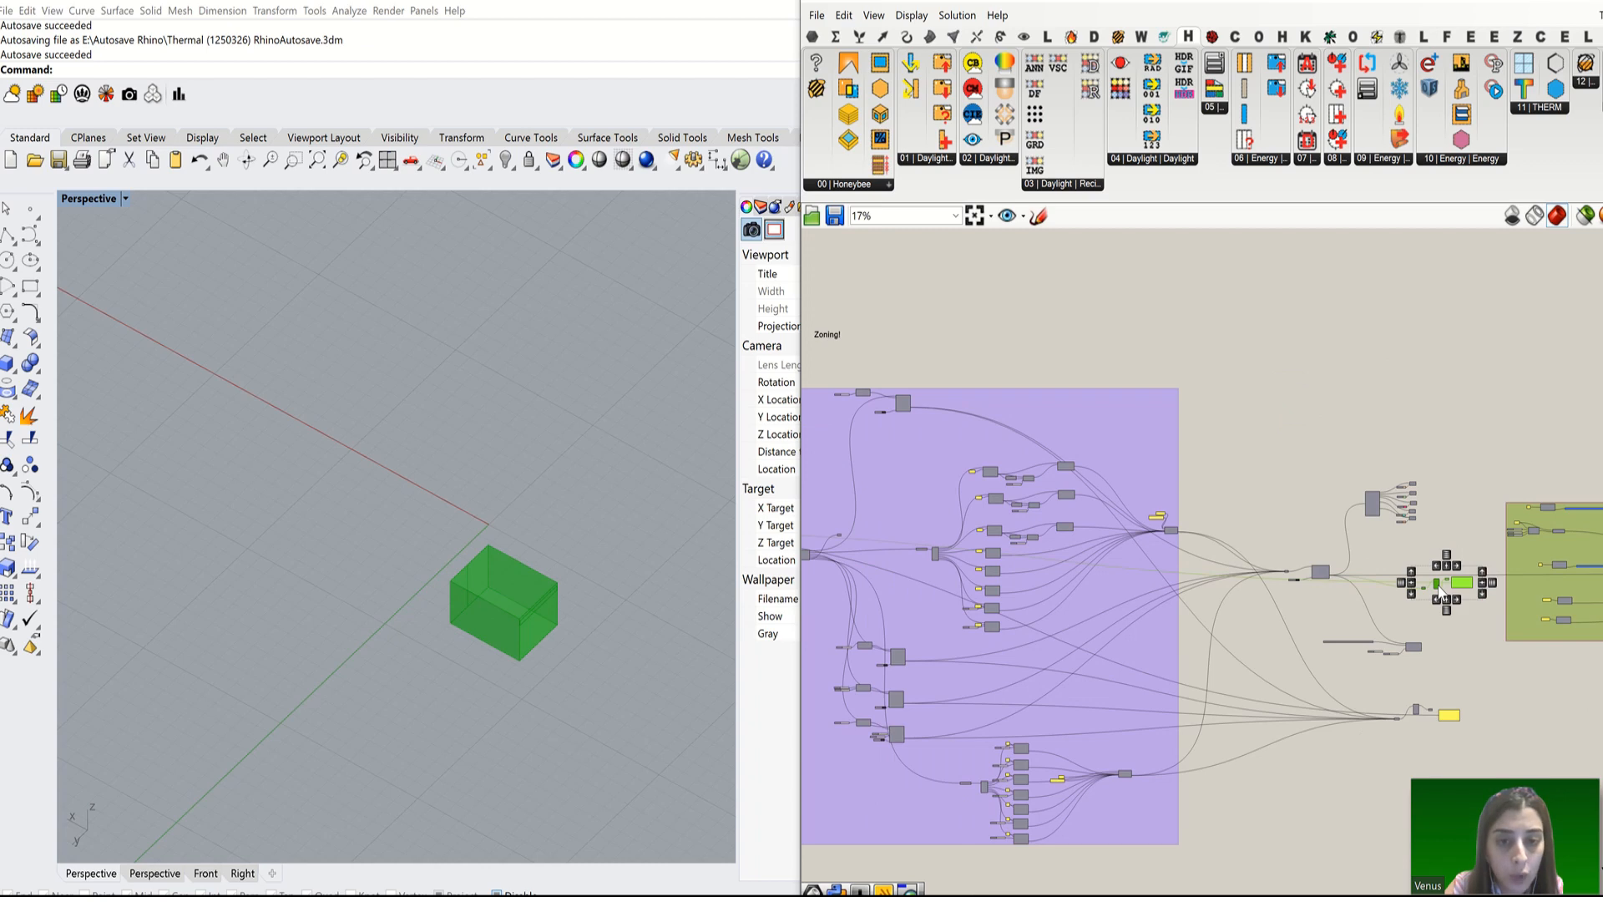
pyautogui.scroll(3, 924, 552)
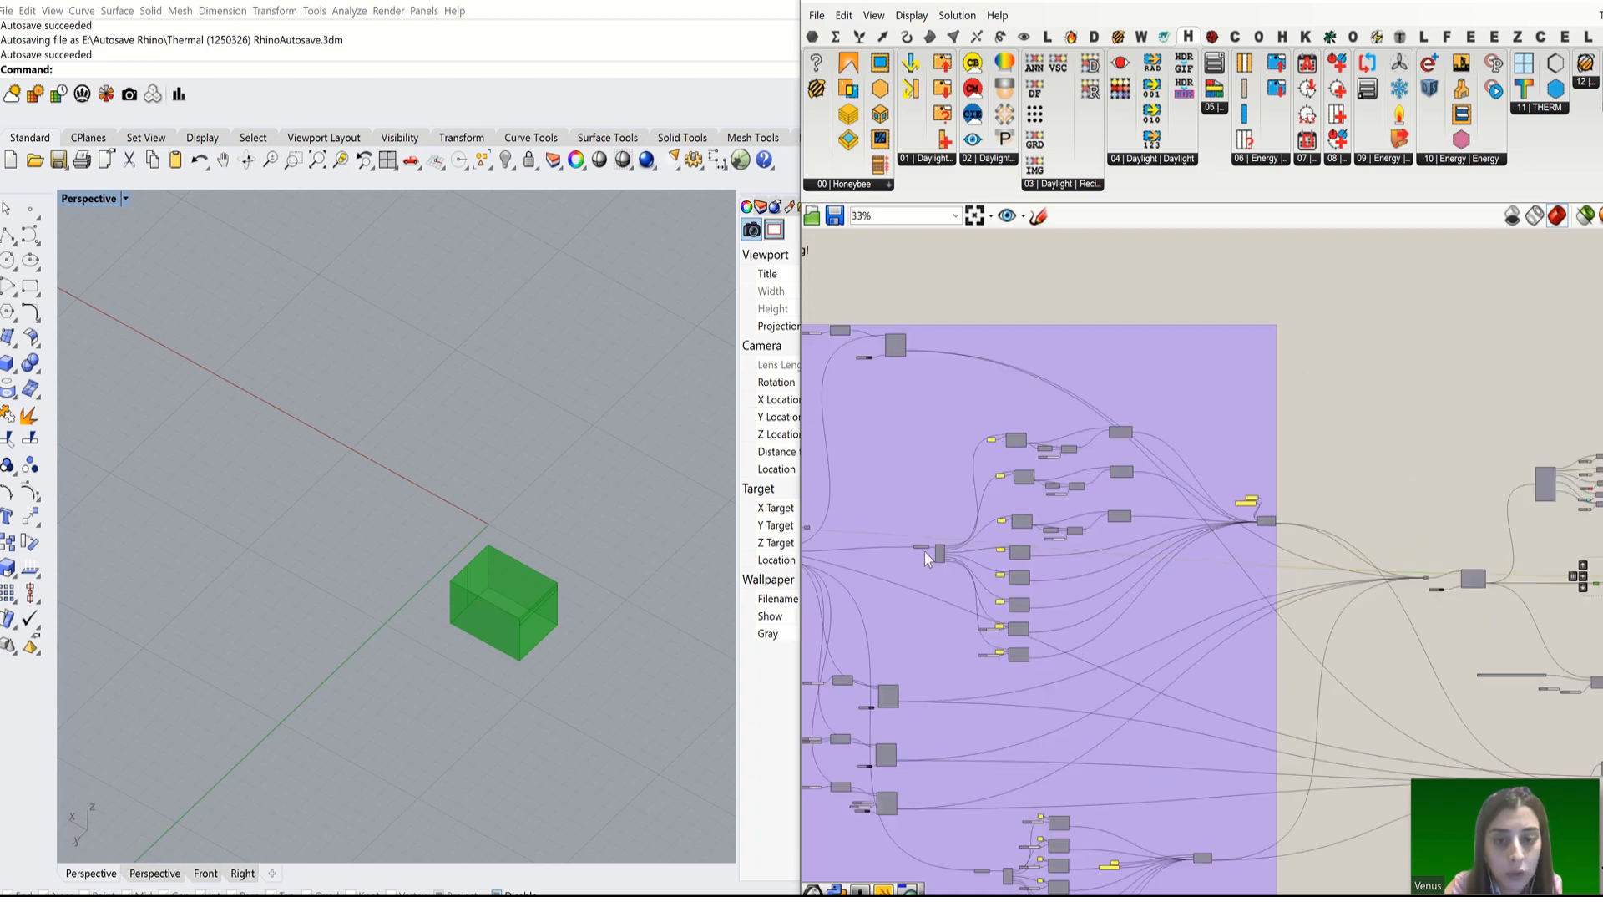
pyautogui.scroll(-4, 1047, 543)
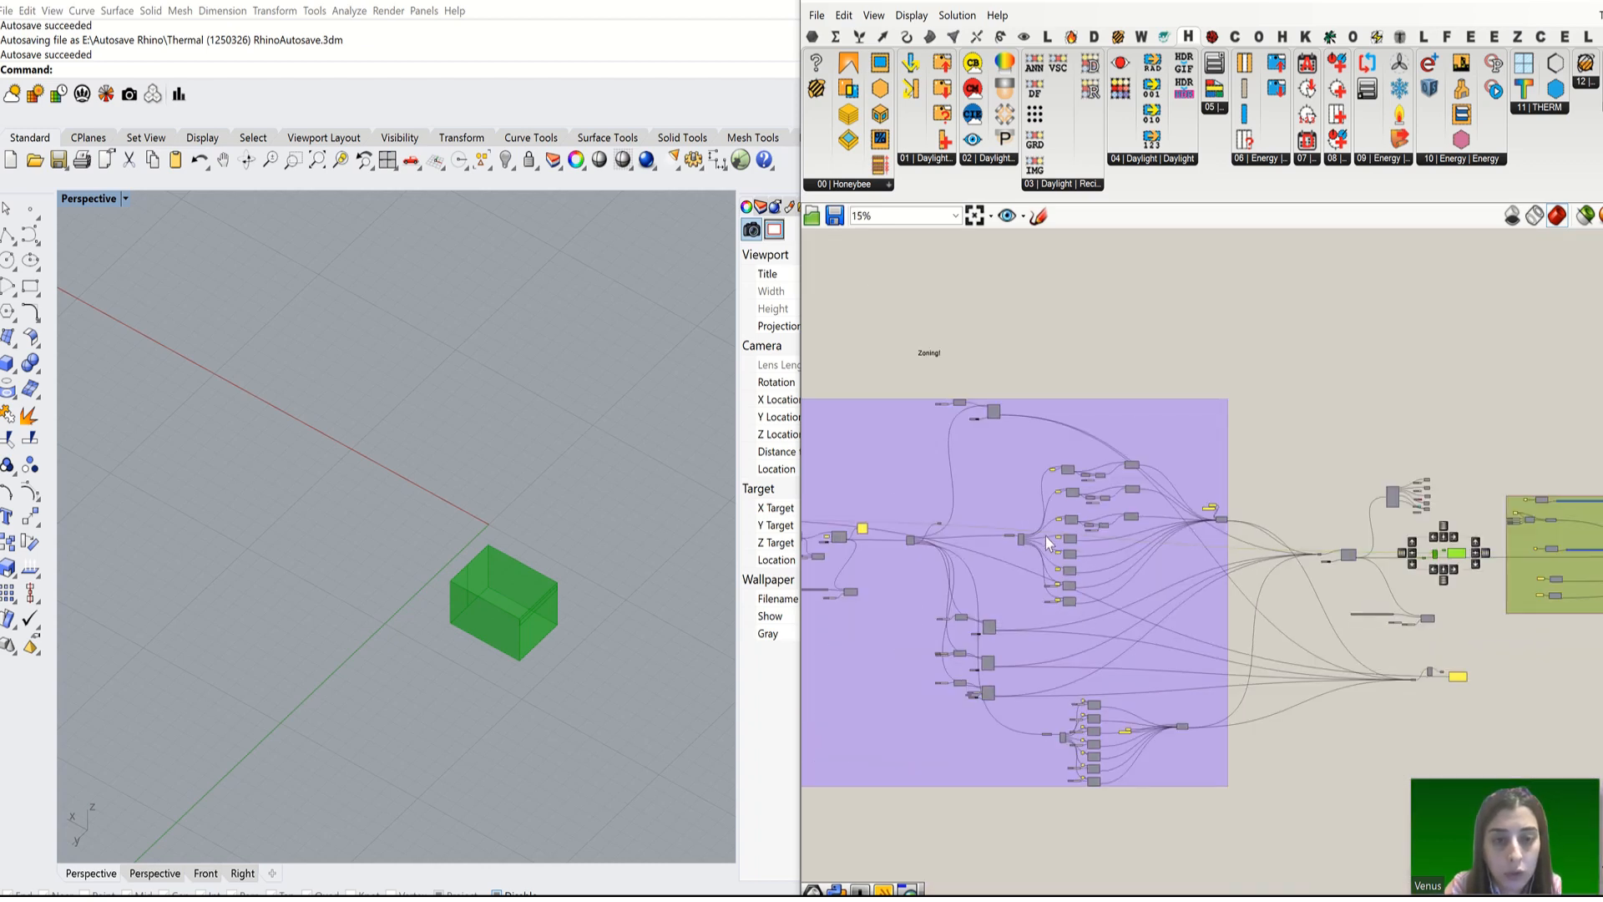
pyautogui.scroll(-2, 1035, 534)
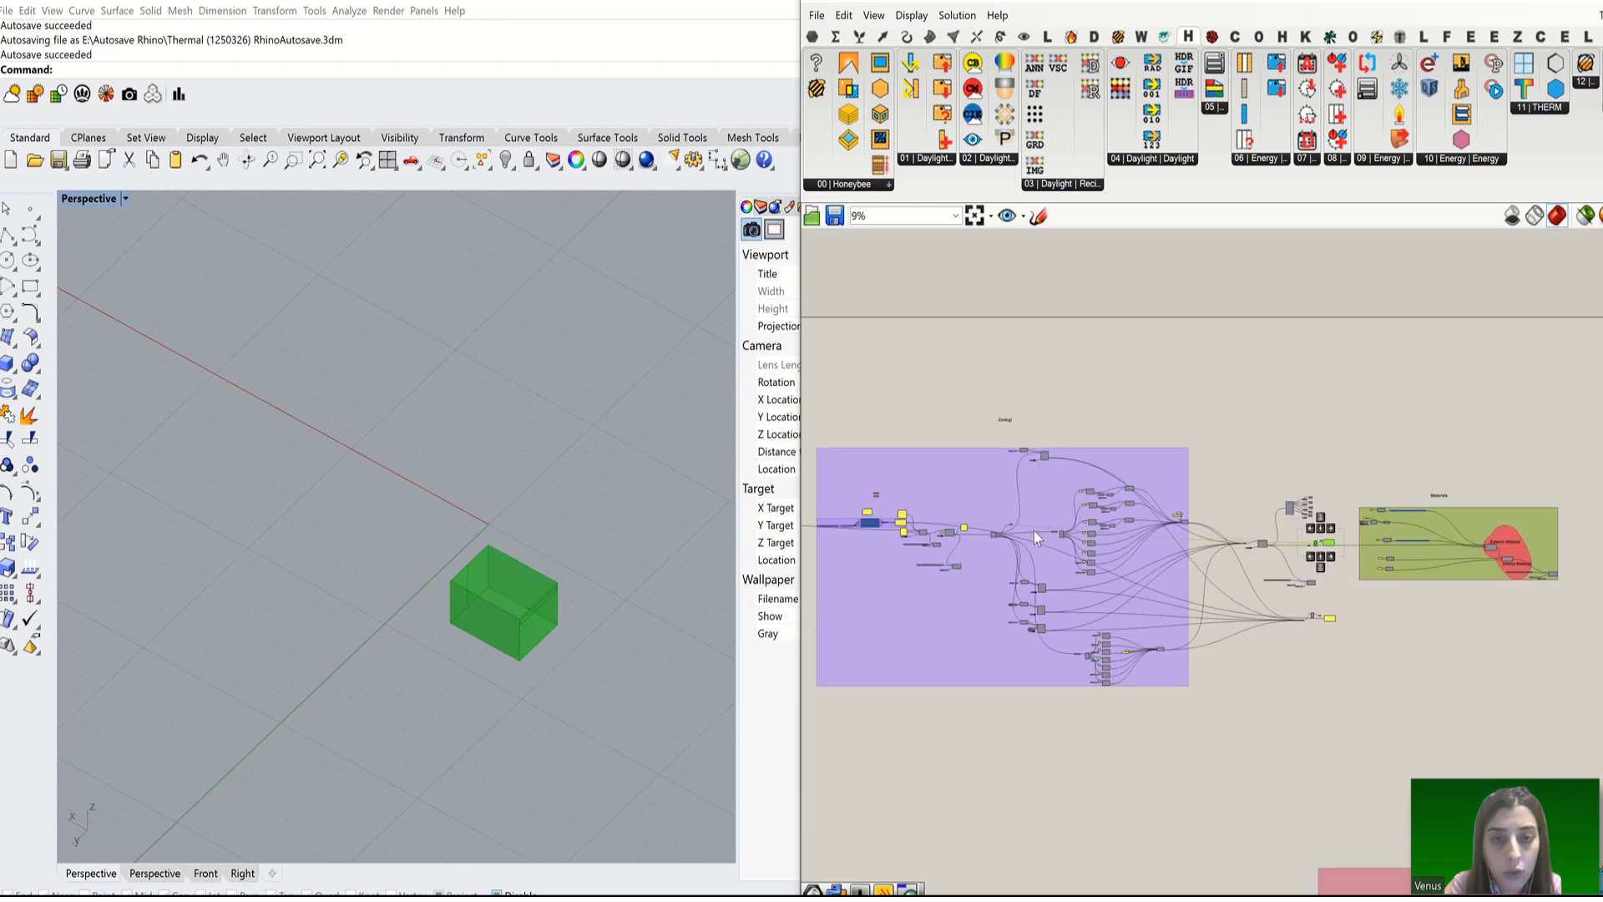
pyautogui.scroll(12, 1034, 531)
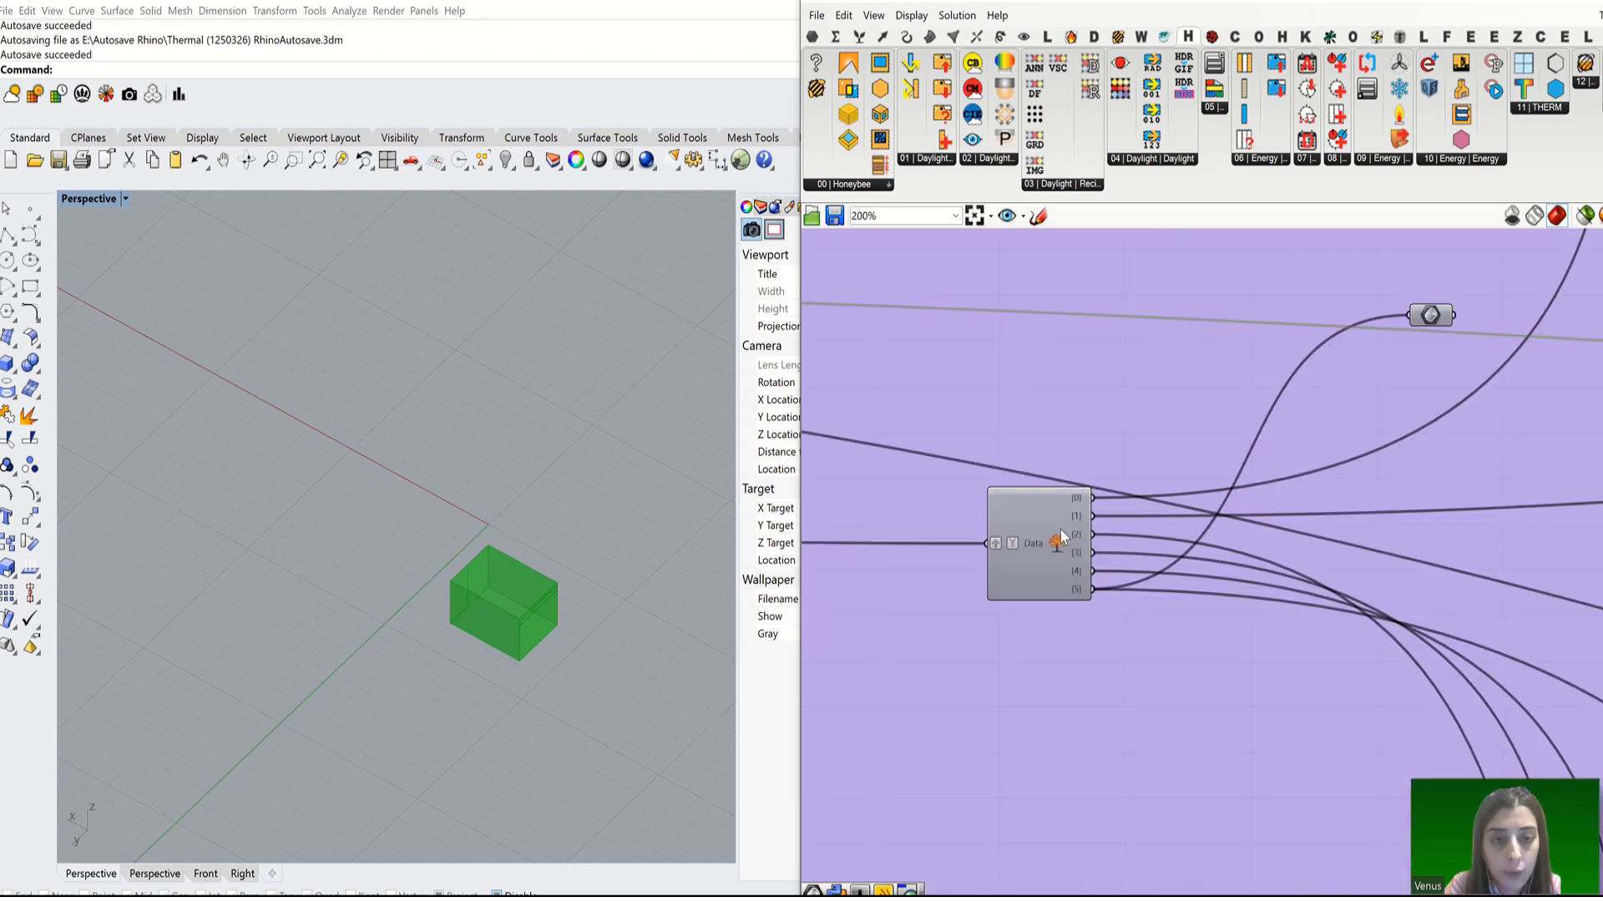
pyautogui.scroll(2, 1061, 529)
pyautogui.scroll(-2, 1037, 567)
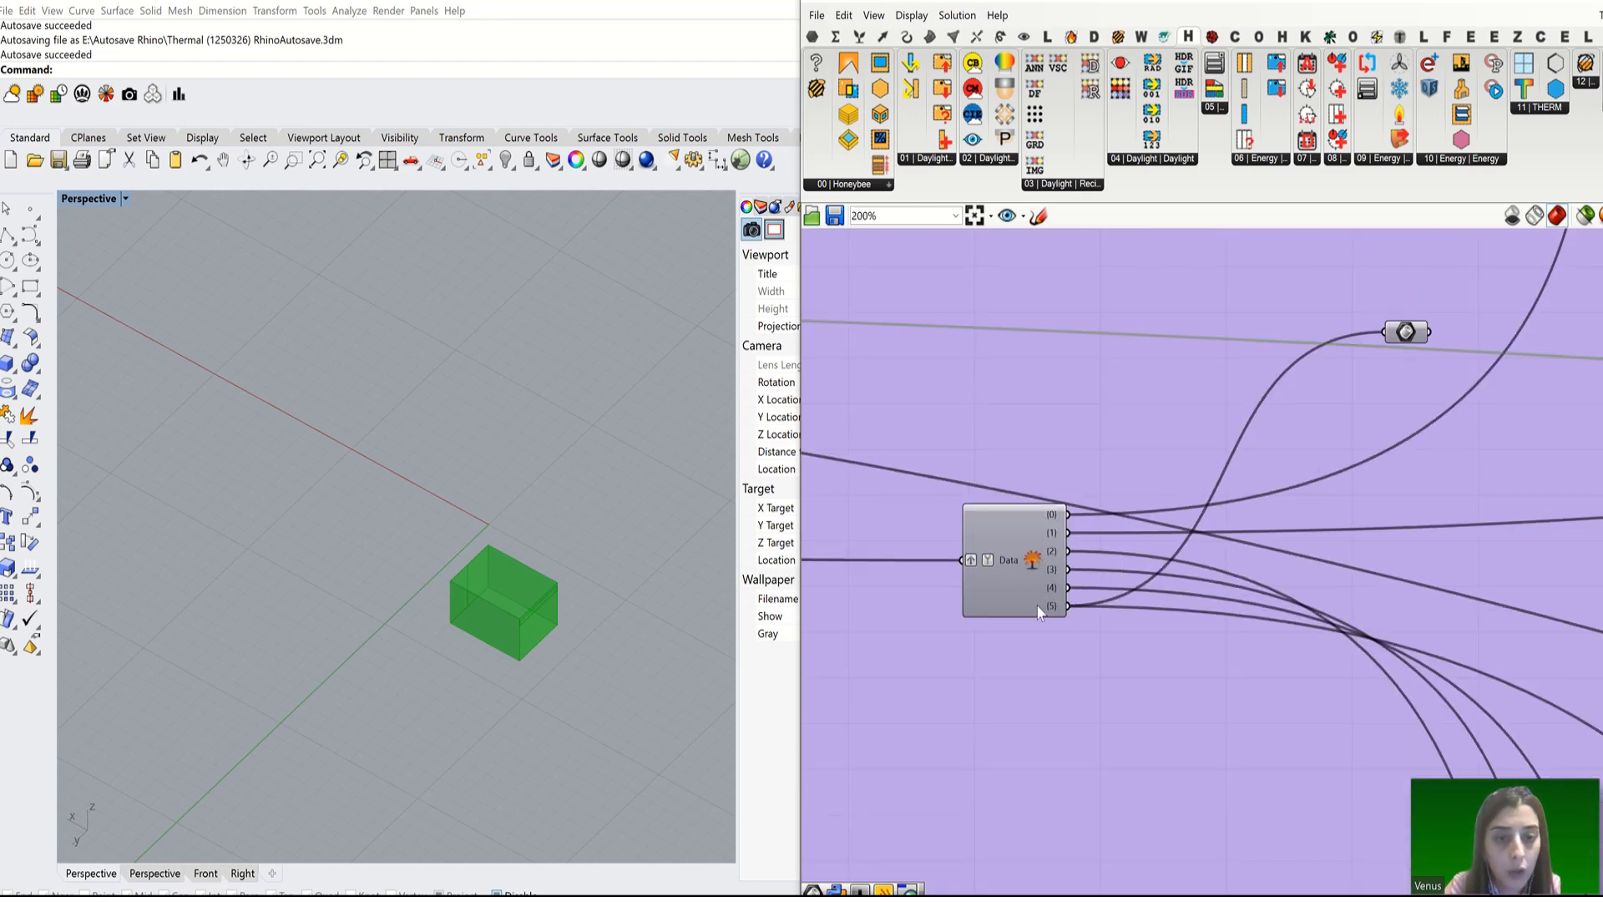
pyautogui.click(1406, 334)
pyautogui.middleClick(1406, 334)
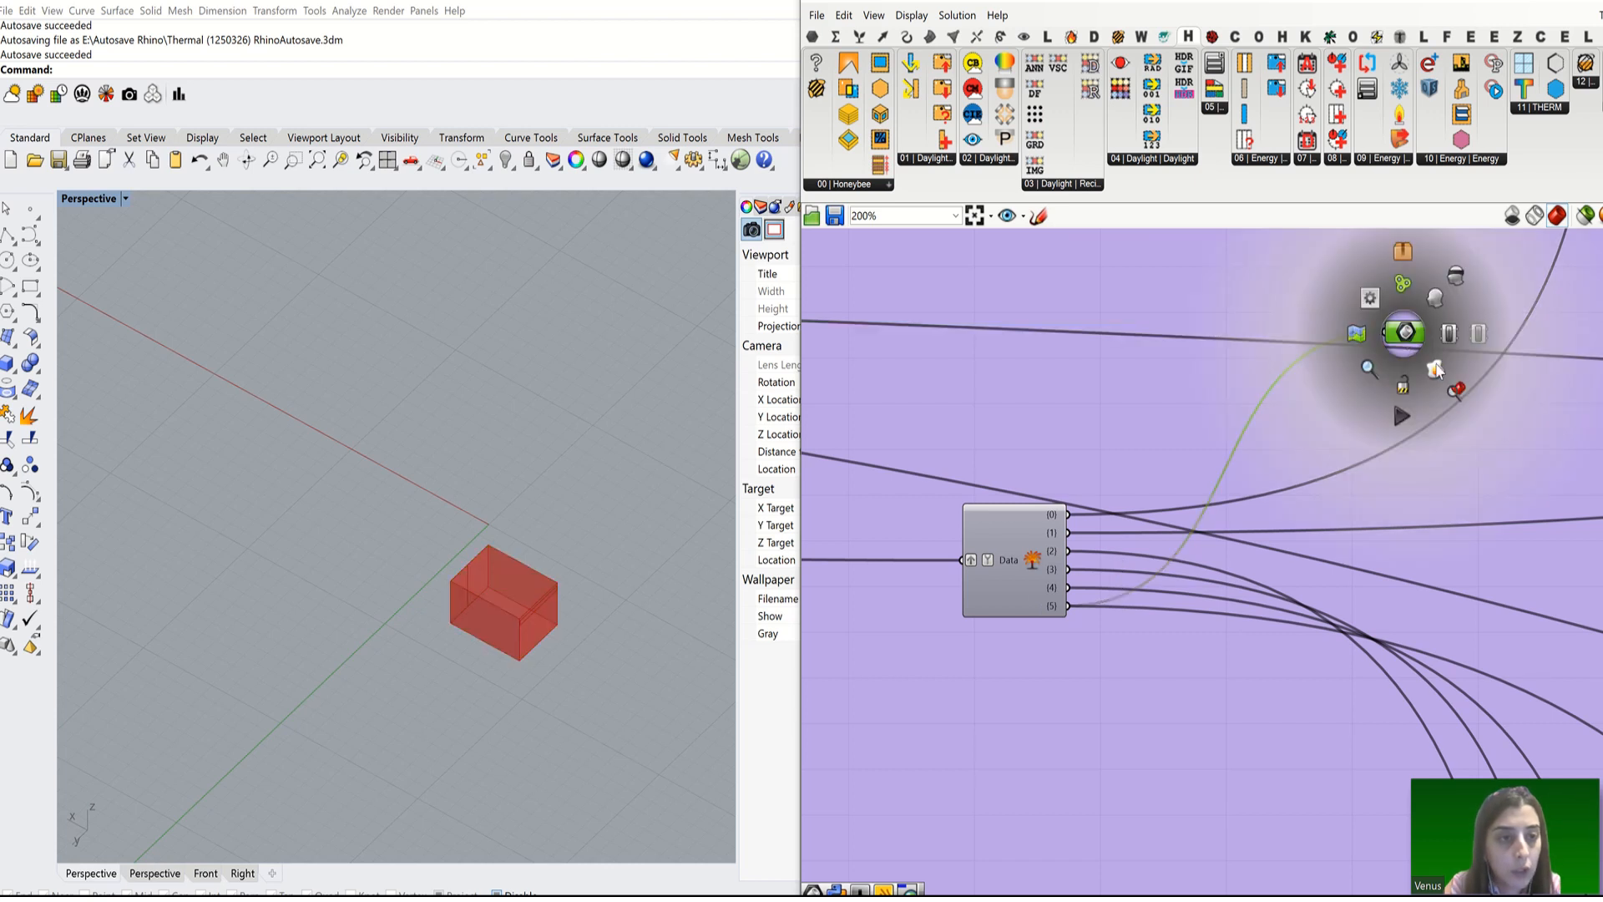
pyautogui.click(1392, 393)
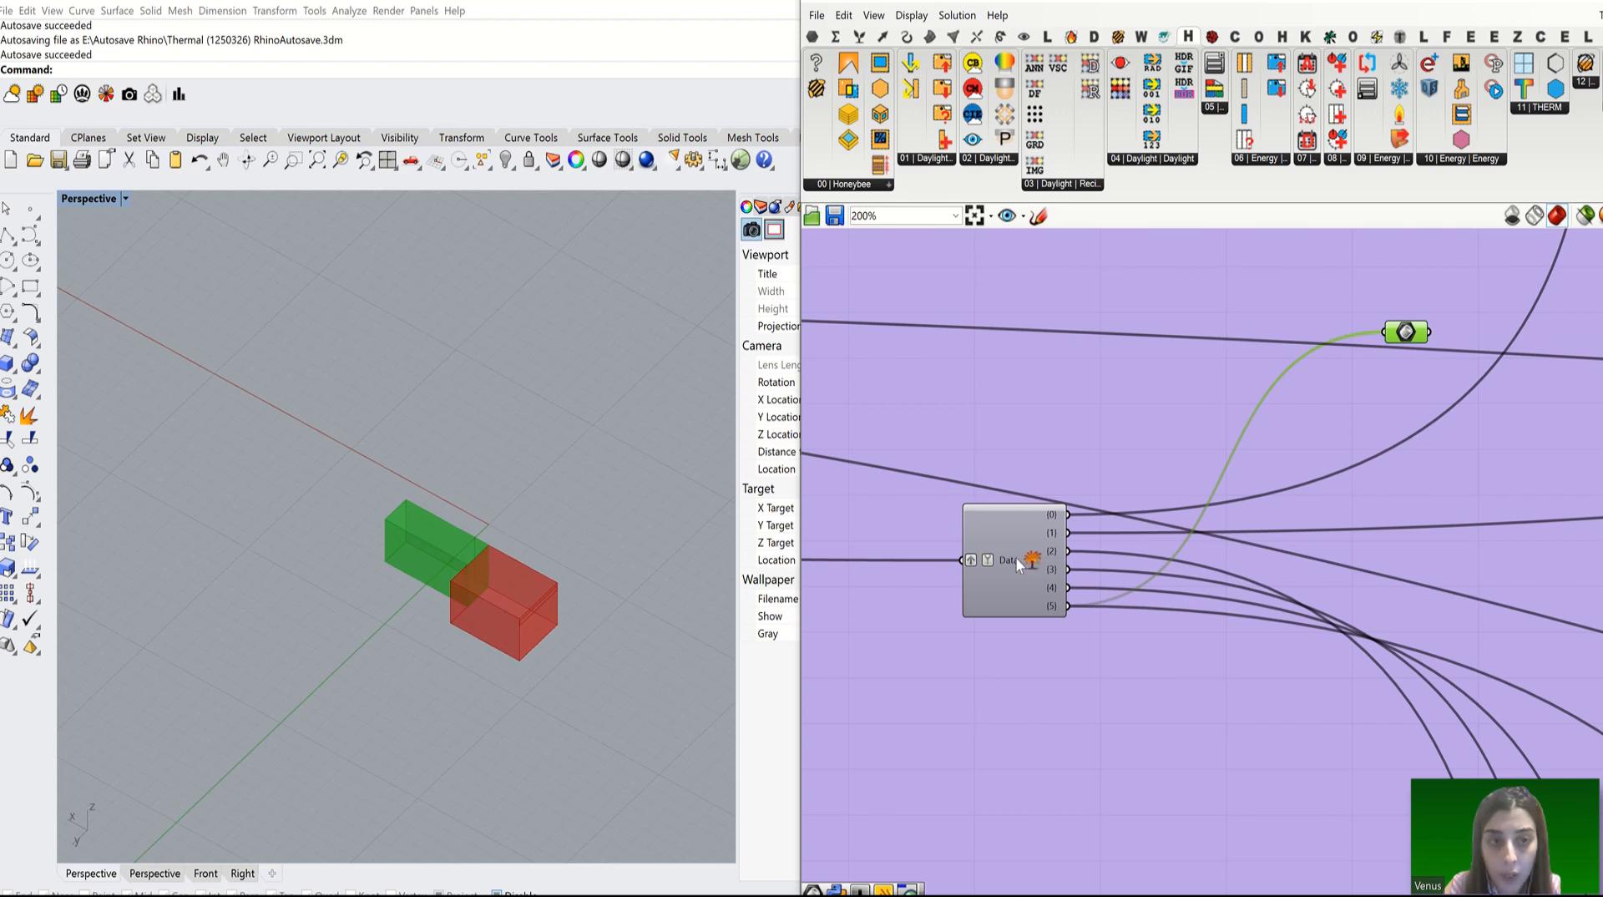
# Step: Examine the Honeybee surface components in the Zoning group and the Data parameter that feeds their zones into the _HBZones input
pyautogui.scroll(-8, 1016, 557)
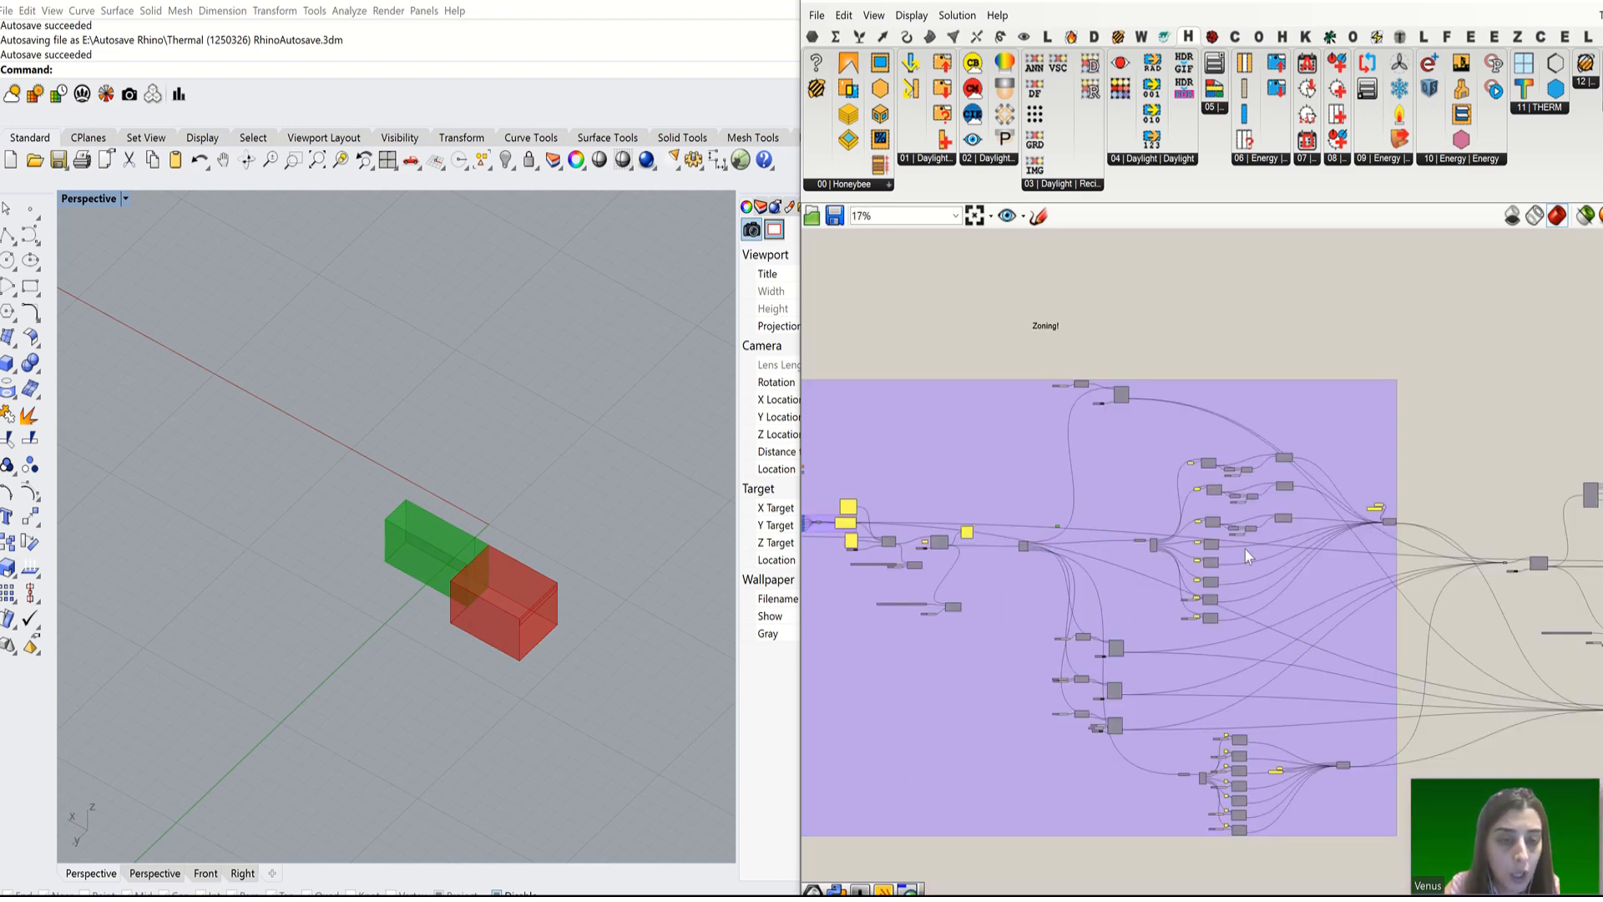
pyautogui.scroll(5, 1193, 511)
pyautogui.scroll(6, 1193, 506)
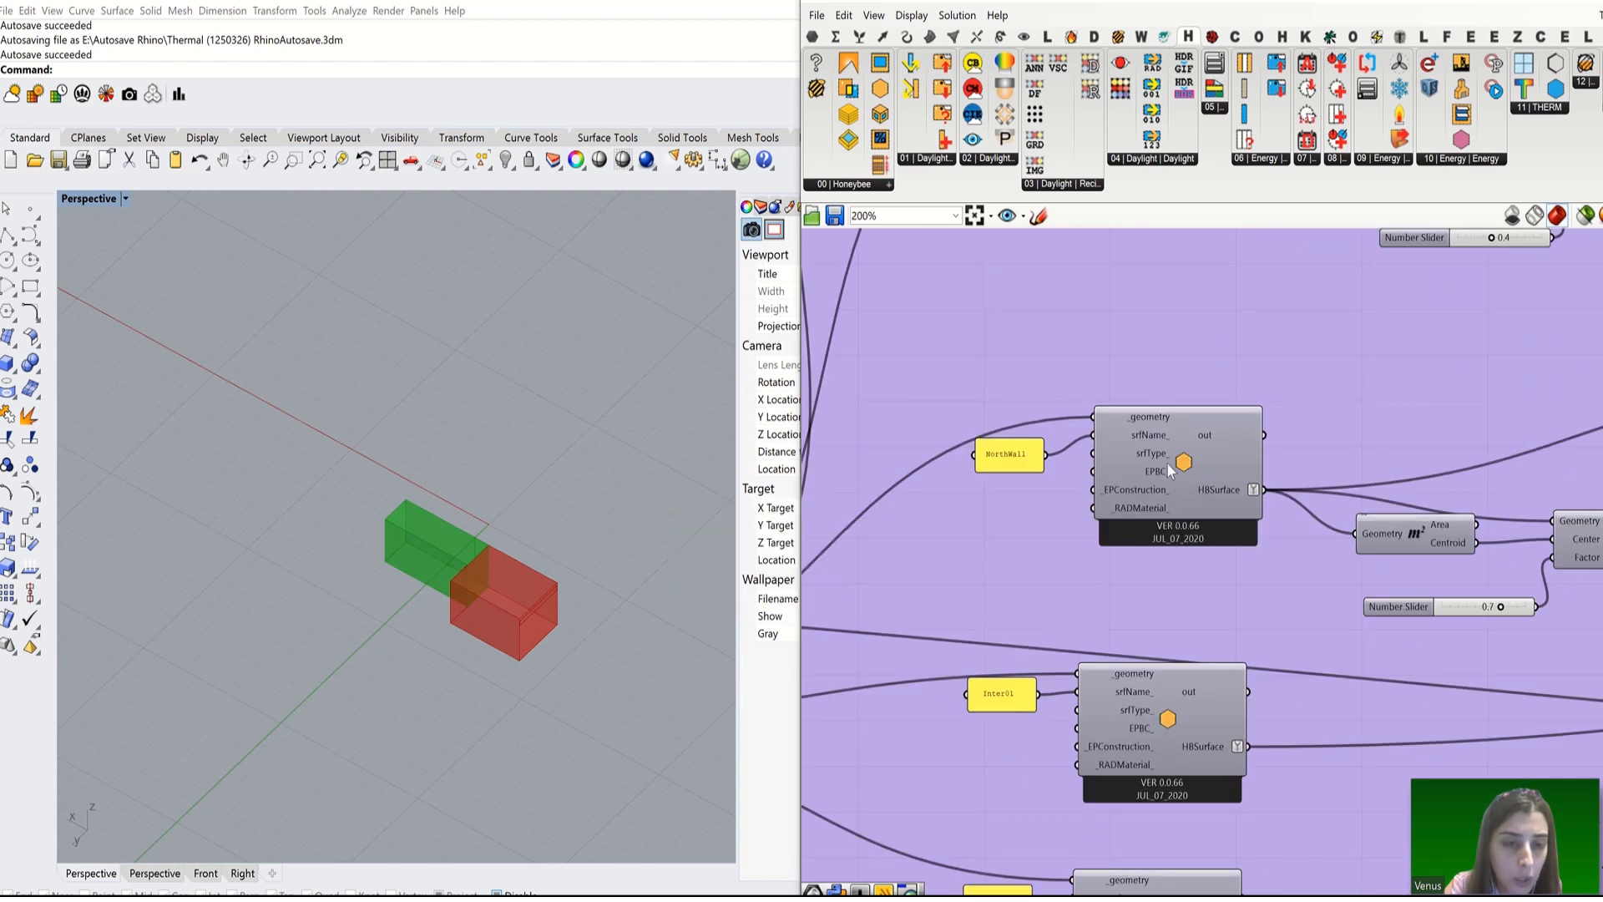
pyautogui.scroll(-4, 1166, 459)
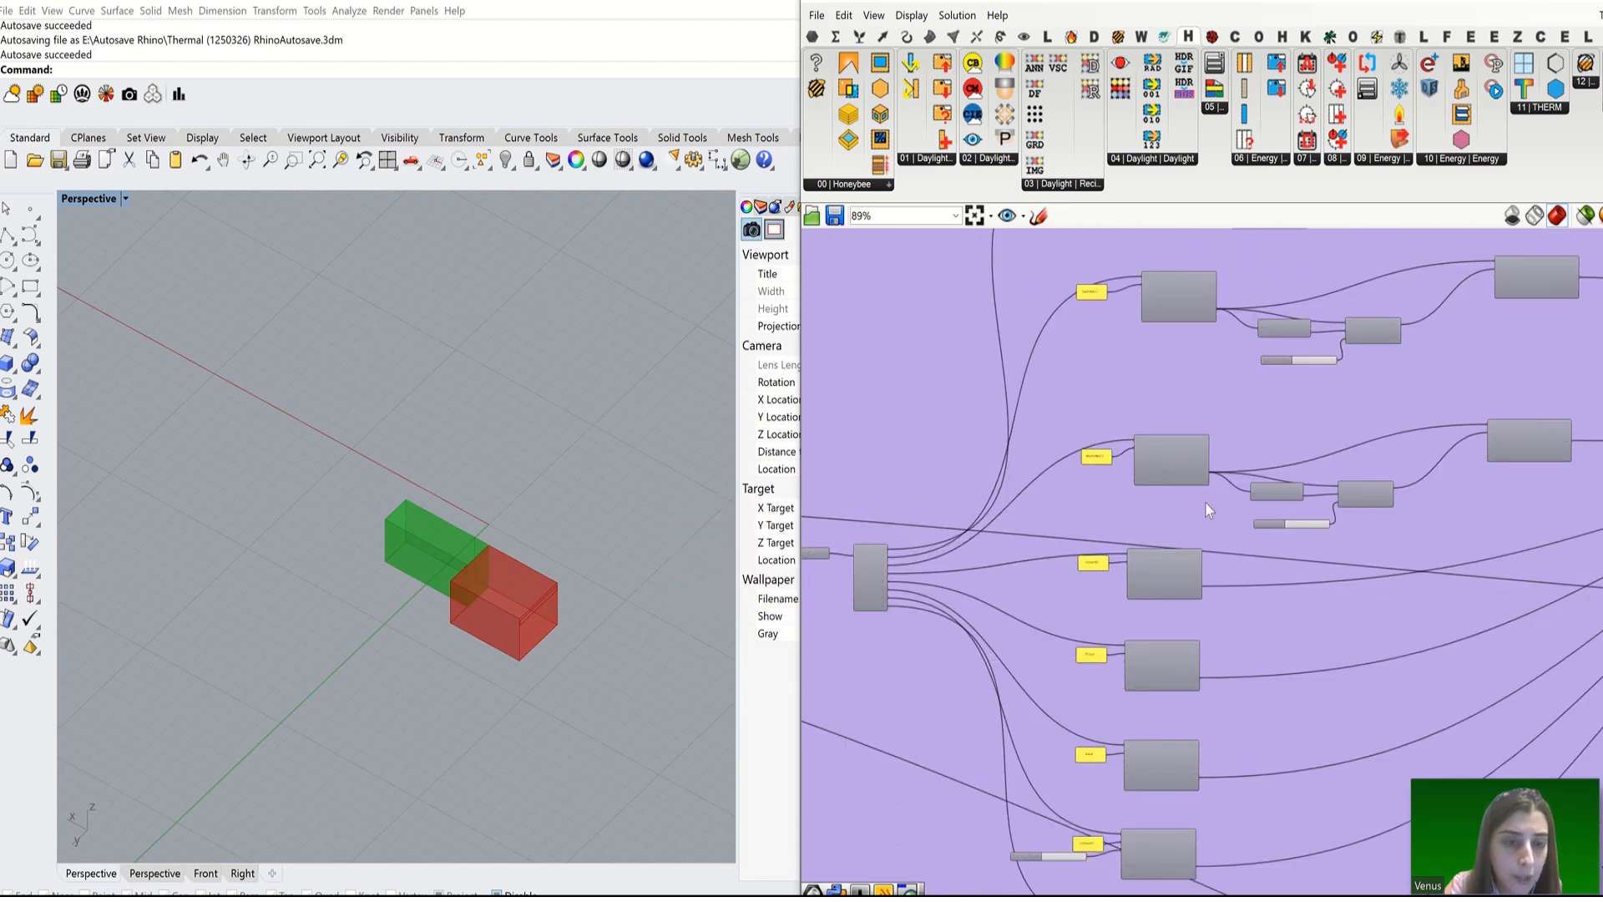
pyautogui.scroll(-7, 1169, 417)
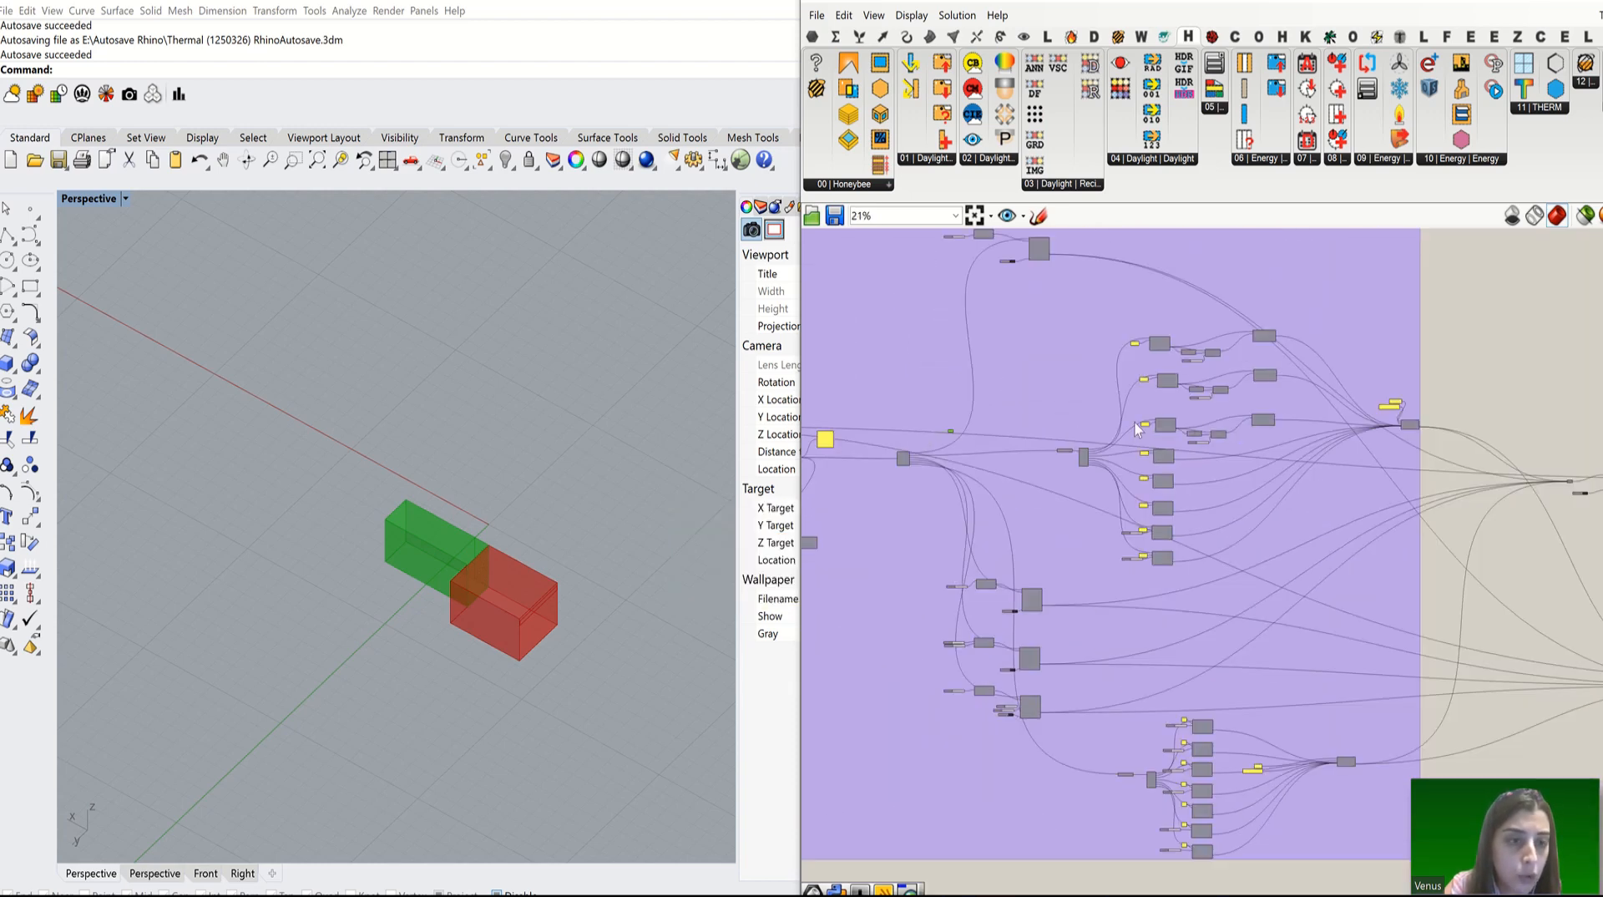
pyautogui.scroll(6, 1378, 444)
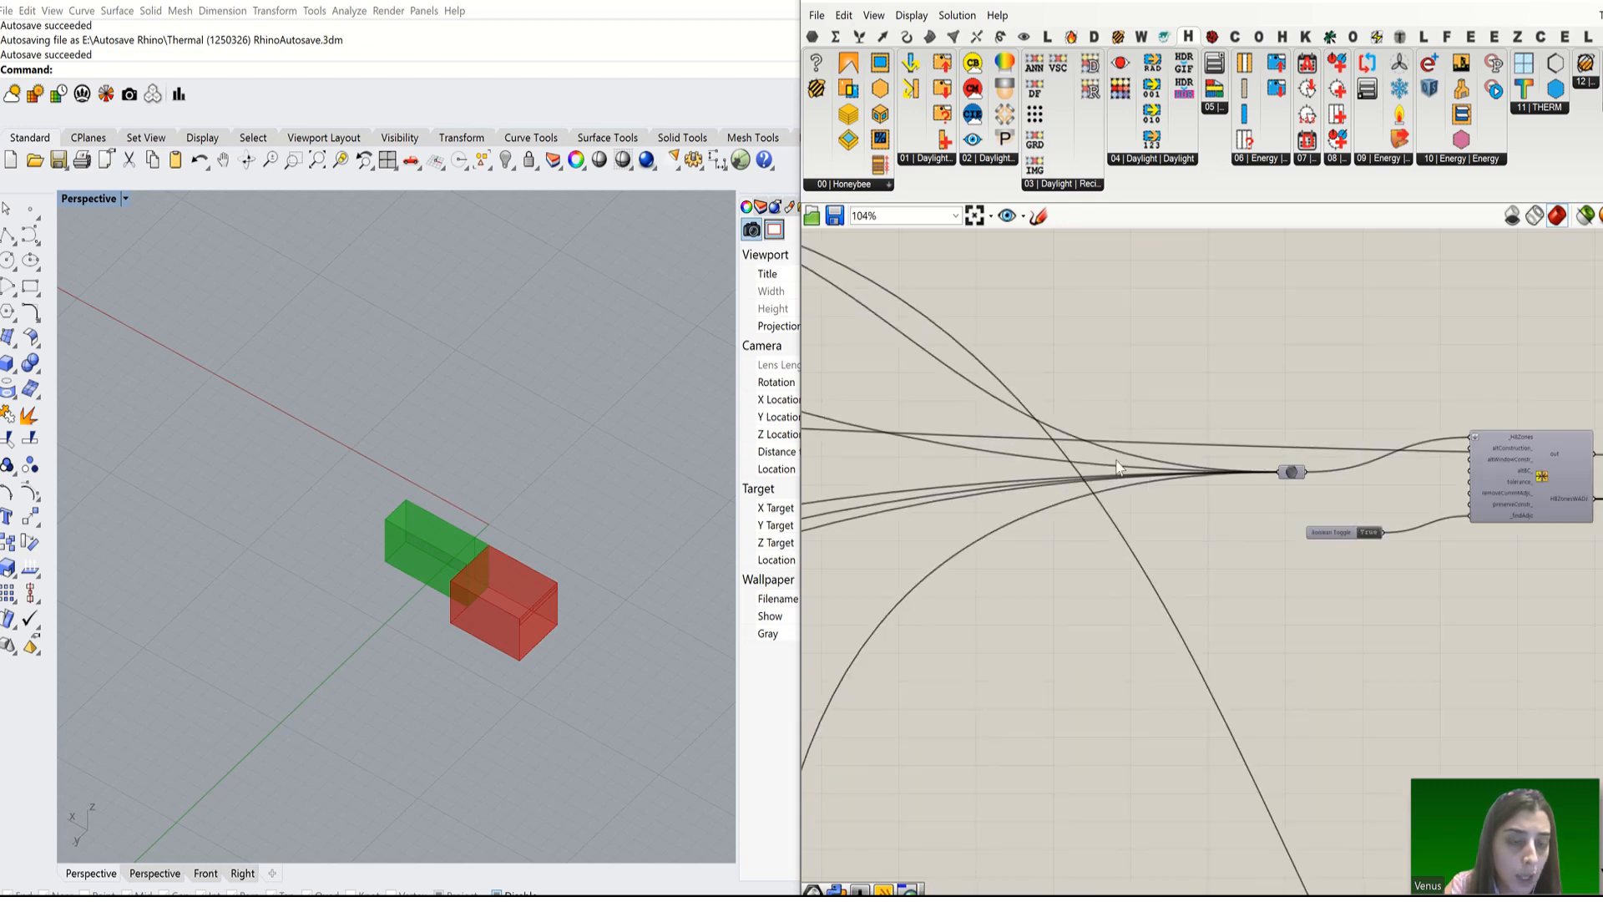
pyautogui.scroll(-4, 1219, 474)
pyautogui.scroll(7, 1185, 464)
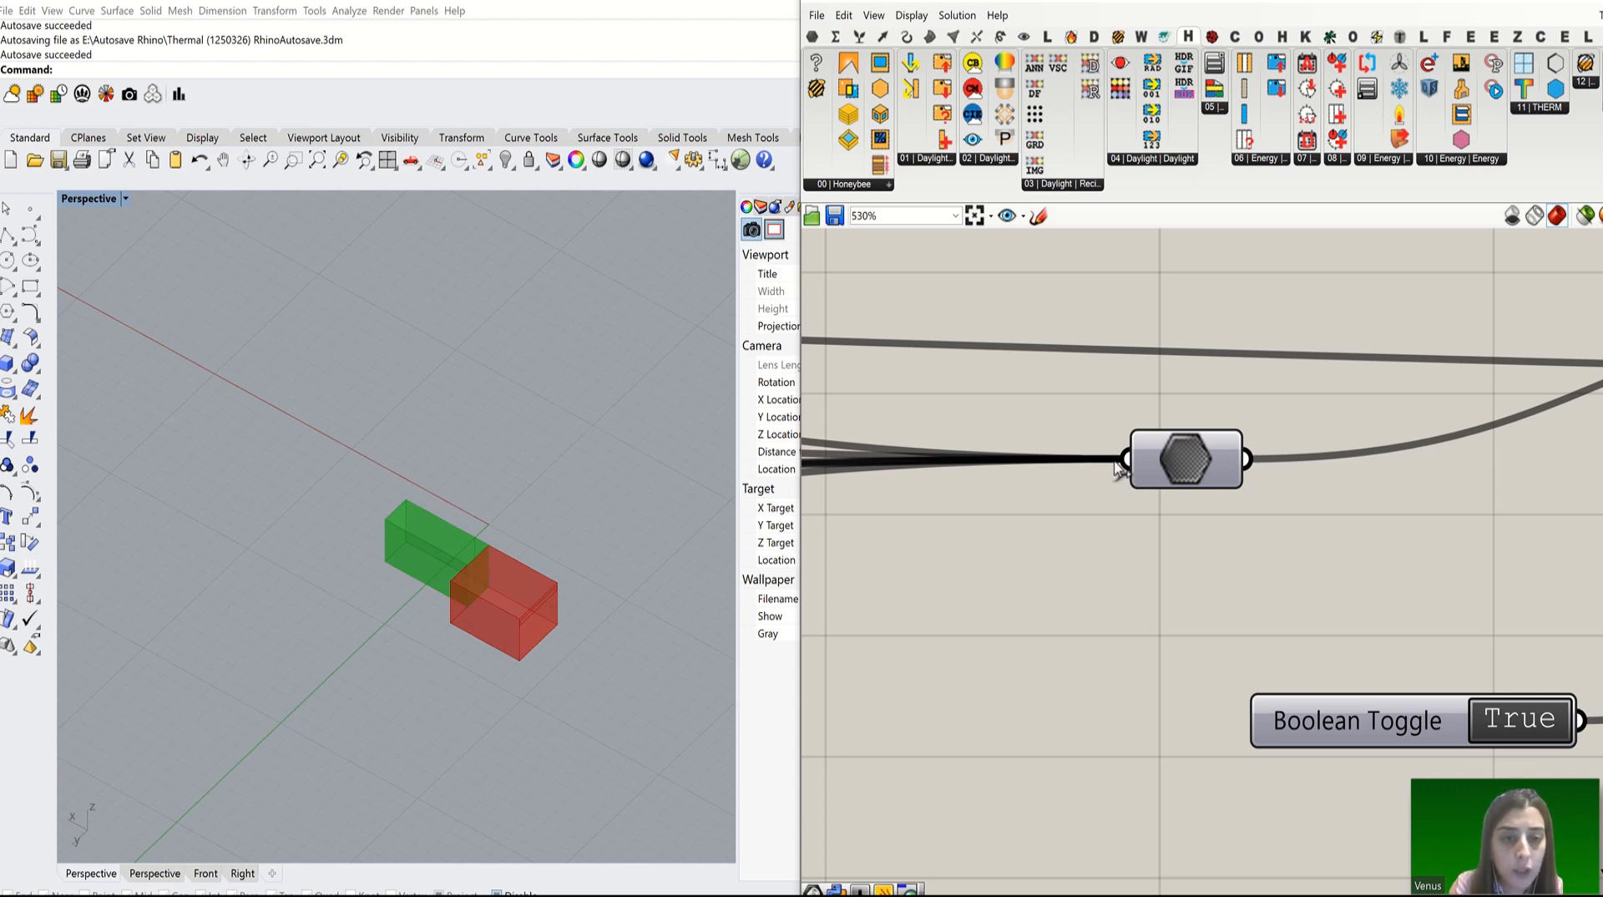
pyautogui.scroll(-3, 1101, 478)
pyautogui.scroll(3, 1104, 476)
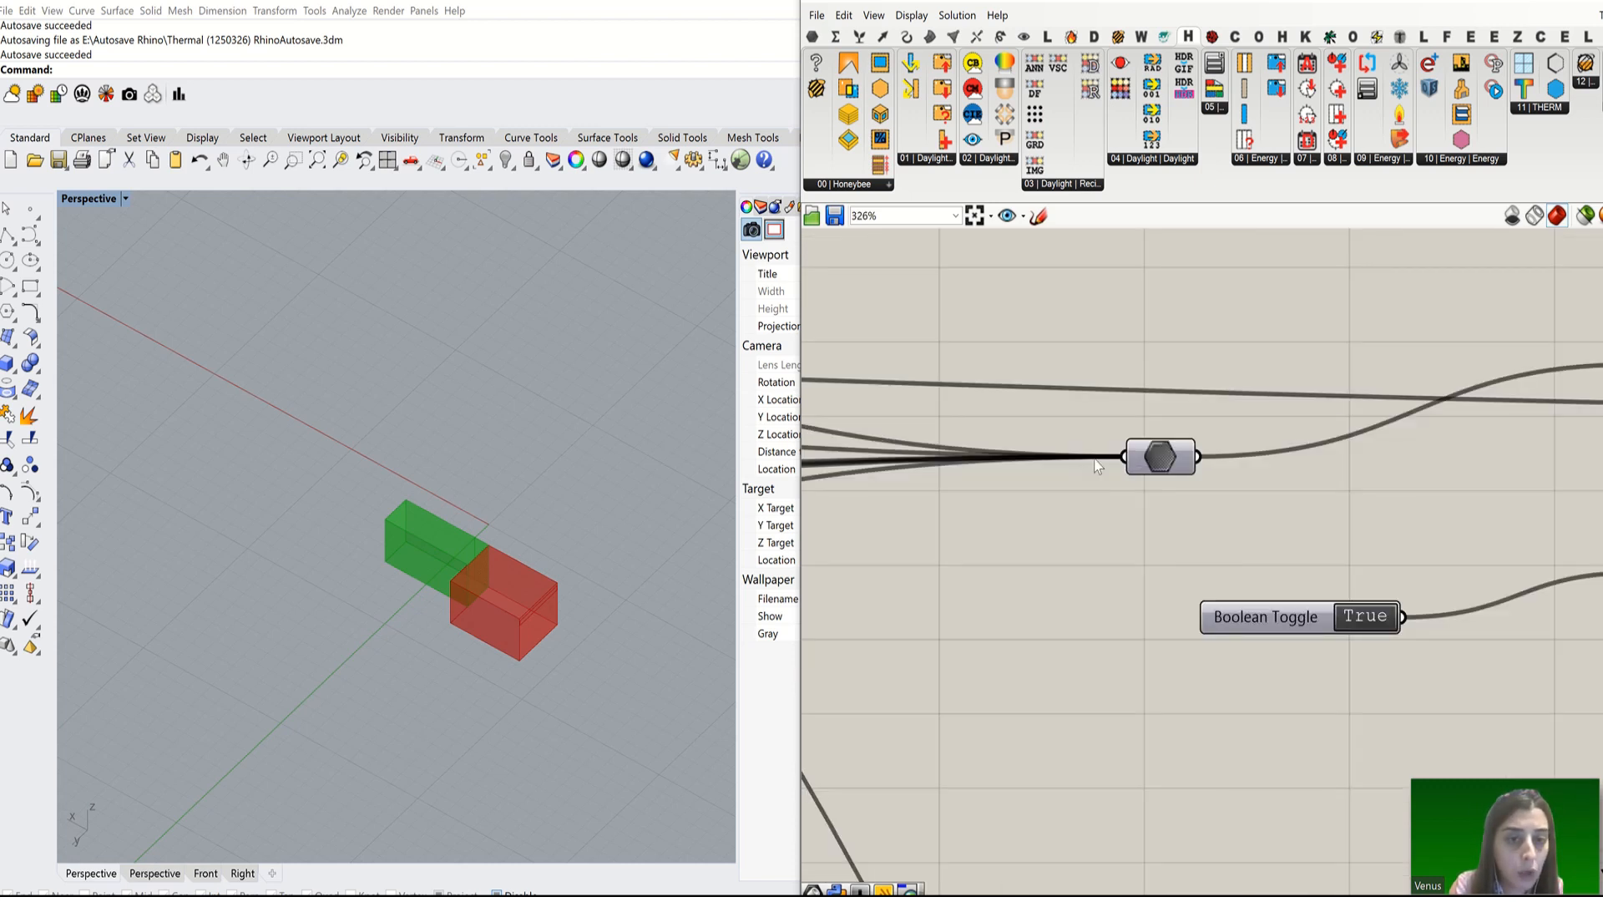
pyautogui.scroll(-3, 1077, 479)
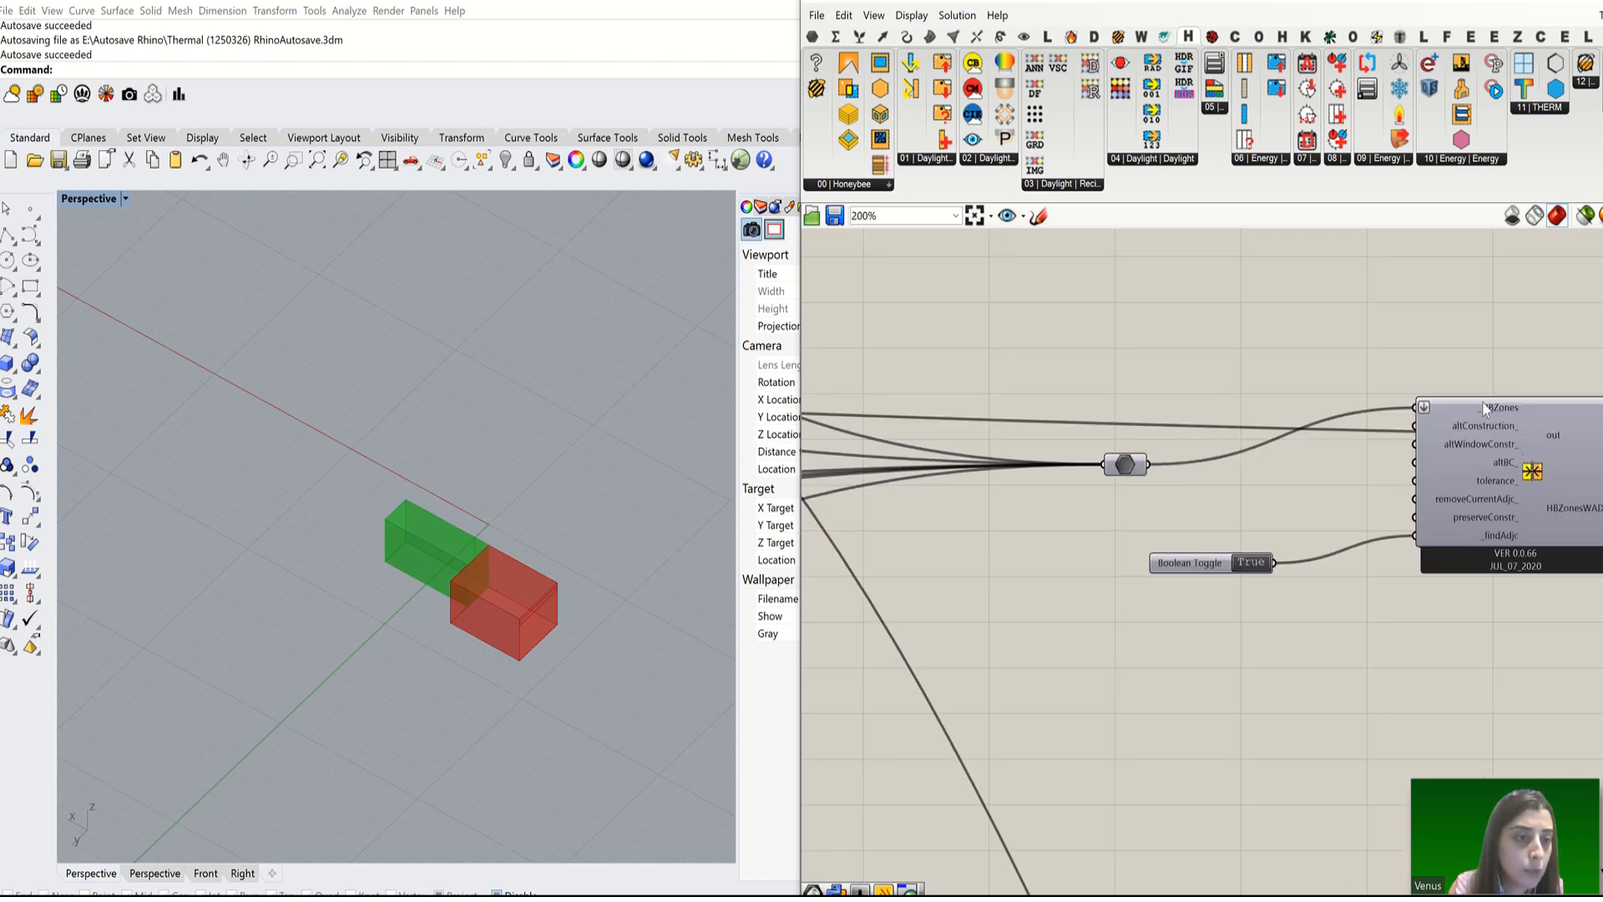
pyautogui.scroll(2, 1086, 479)
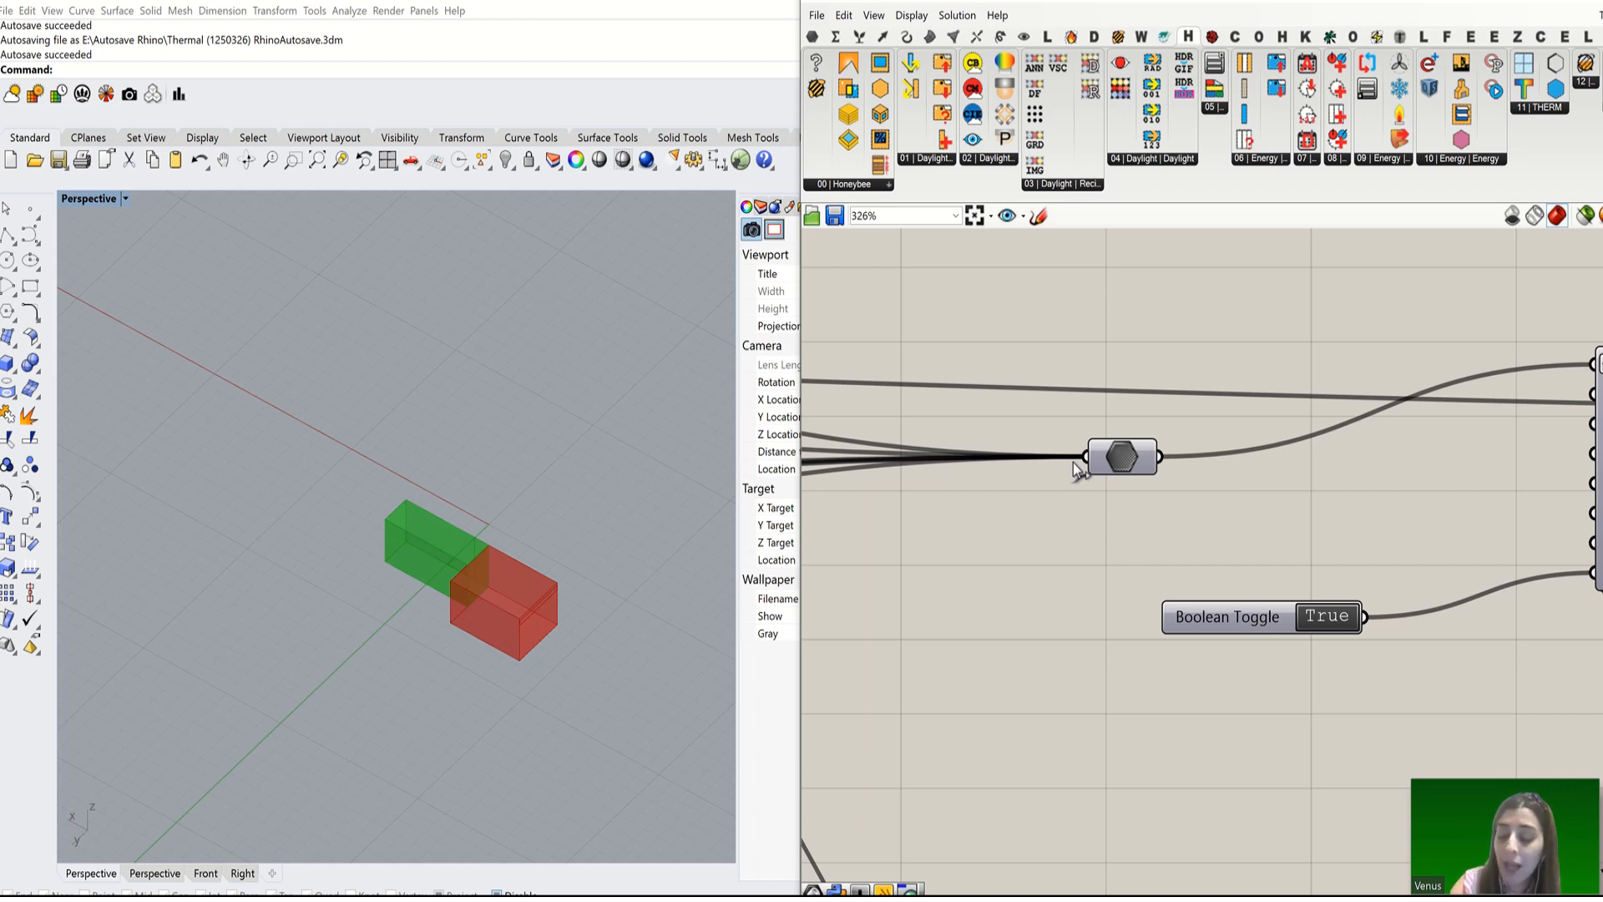
# Step: Transfer all incoming zone wires from the Data parameter's input directly to the adjacency component's _HBZones input
pyautogui.keyDown('ctrl'); pyautogui.keyDown('shift'); pyautogui.moveTo(1084, 457); pyautogui.dragTo(1321, 509); pyautogui.keyUp('shift'); pyautogui.keyUp('ctrl')
pyautogui.scroll(-3, 1044, 598)
pyautogui.scroll(3, 1324, 446)
pyautogui.scroll(2, 1326, 452)
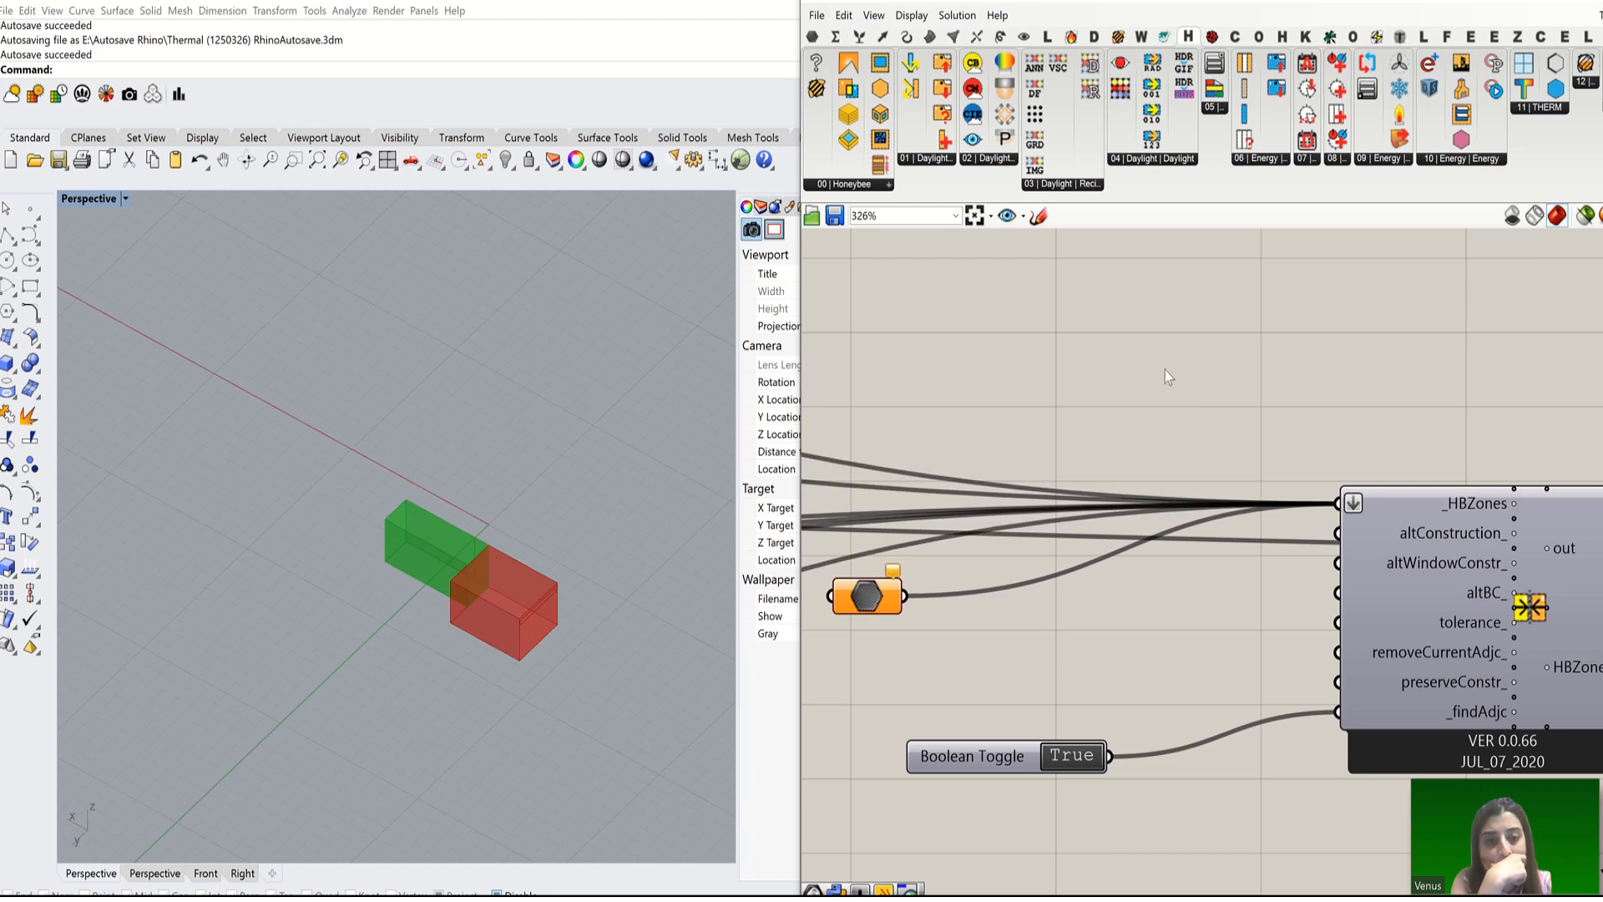
# Step: Check the zone from List Item output +5 by selecting the connected Brep parameter beside the zone programs panel
pyautogui.scroll(-5, 1102, 401)
pyautogui.scroll(-7, 1083, 440)
pyautogui.scroll(9, 1317, 449)
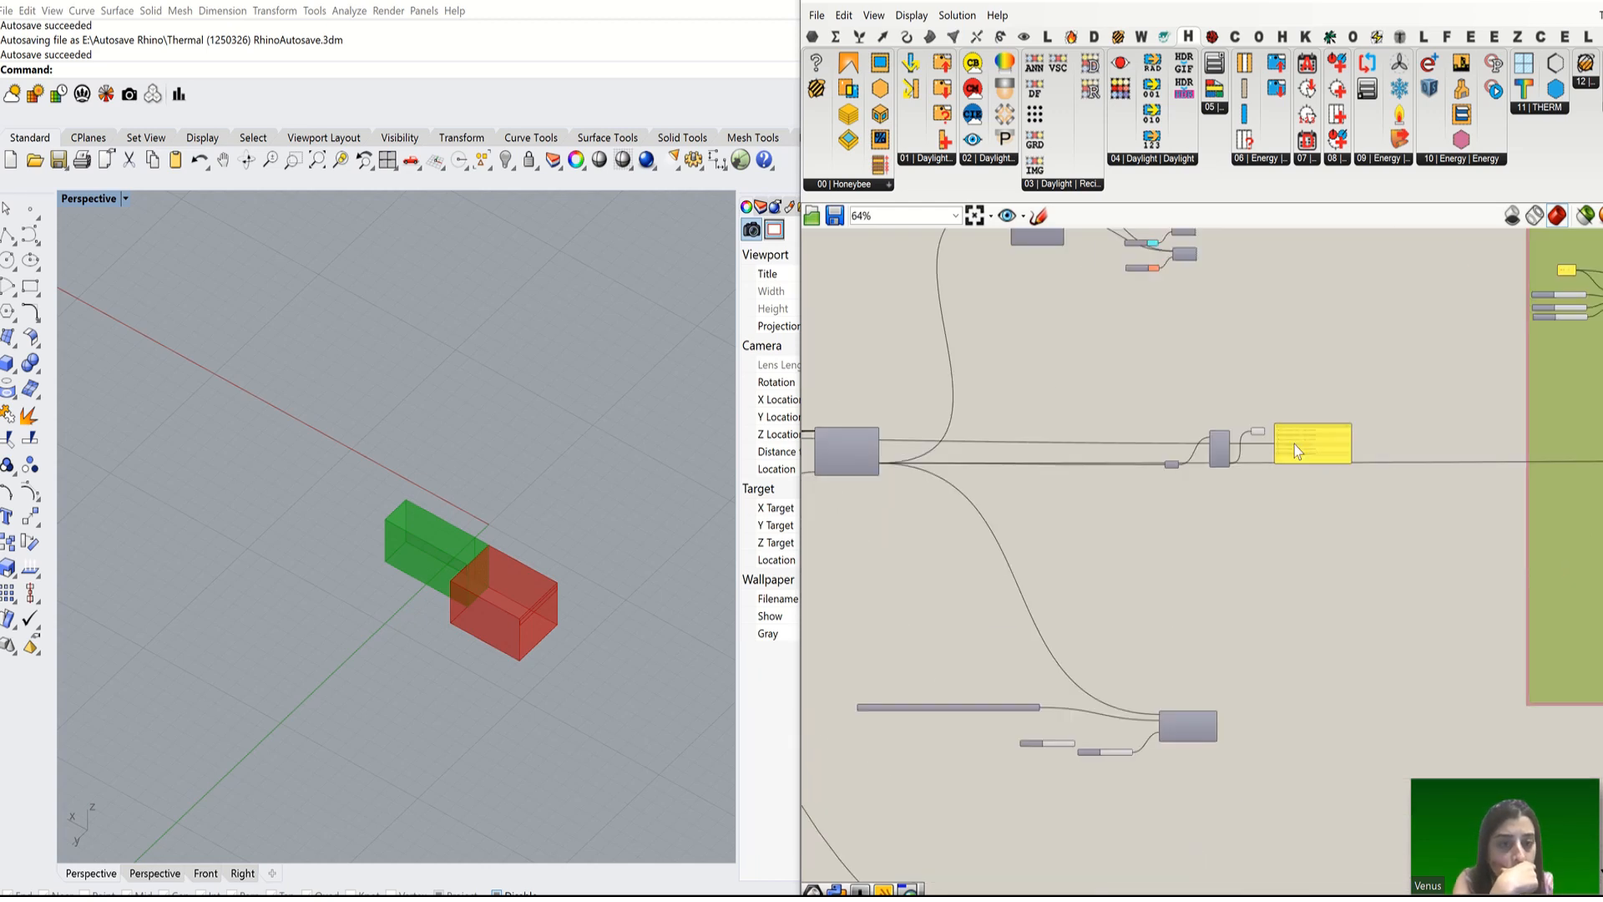
pyautogui.click(1187, 410)
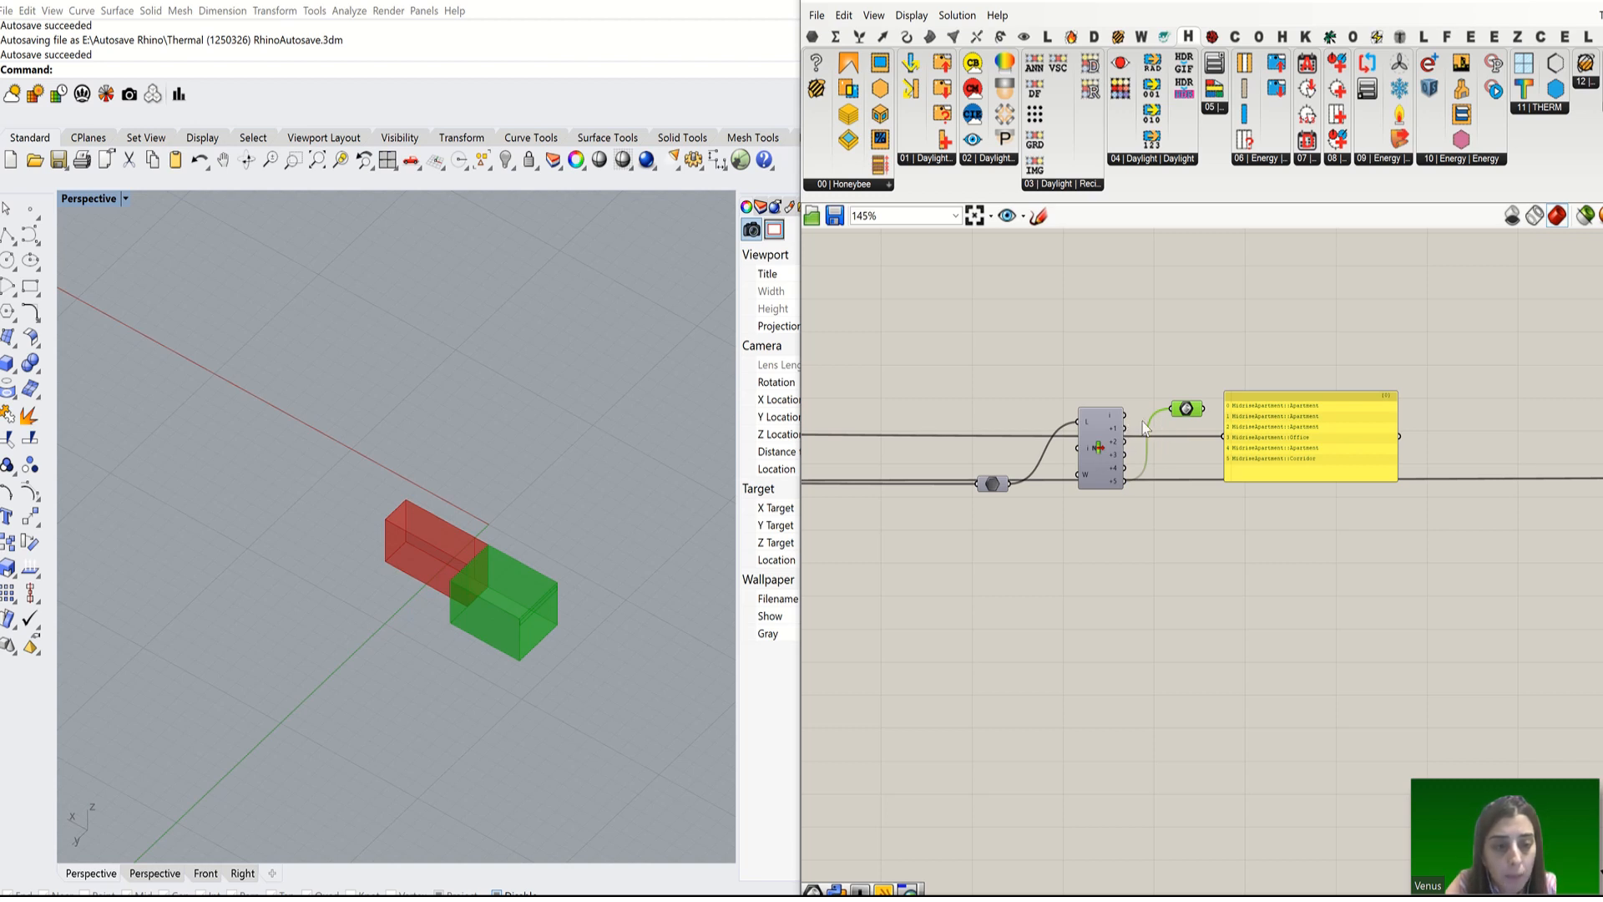
# Step: Turn off Flatten on the adjacency component's _HBZones input
pyautogui.scroll(-4, 1357, 476)
pyautogui.scroll(-3, 1363, 478)
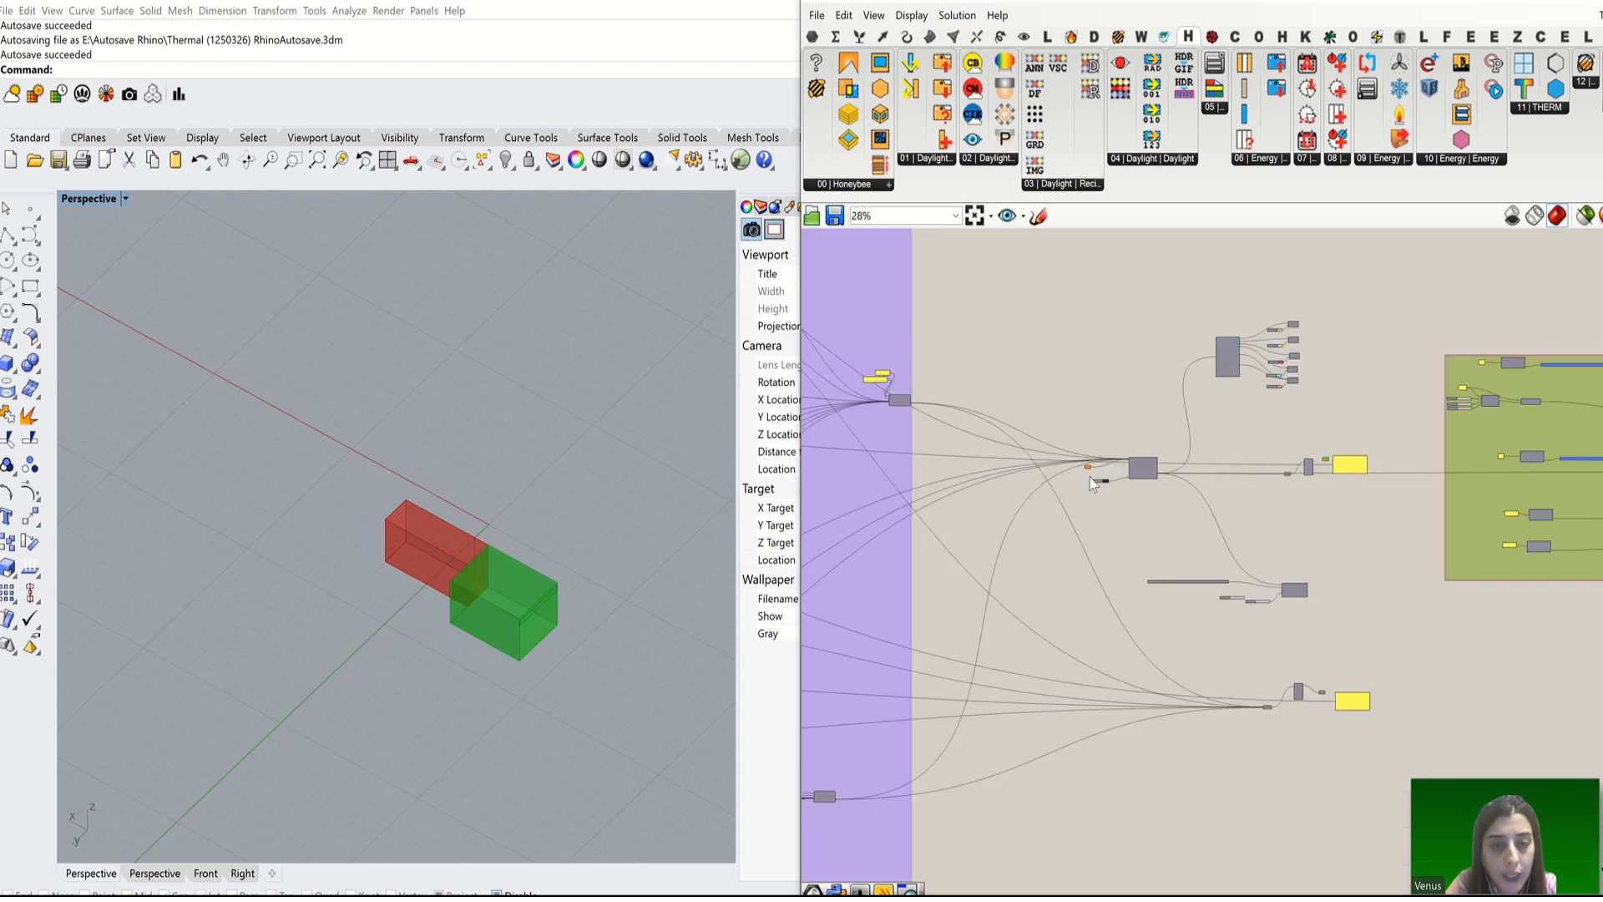
pyautogui.scroll(5, 1182, 465)
pyautogui.scroll(4, 1182, 465)
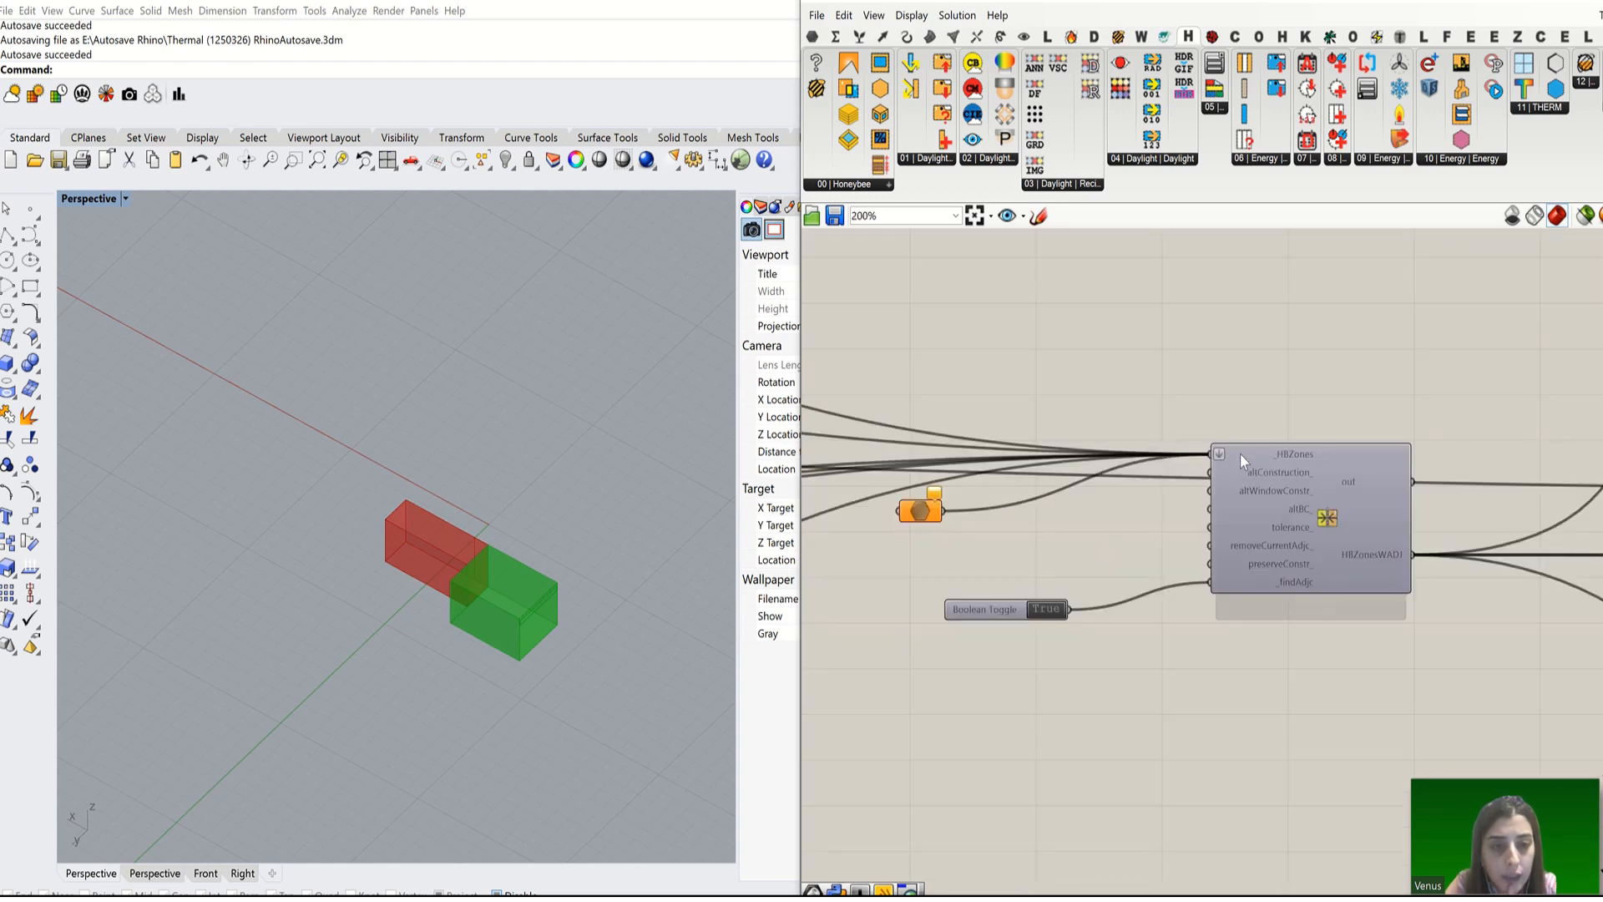
pyautogui.scroll(6, 1229, 462)
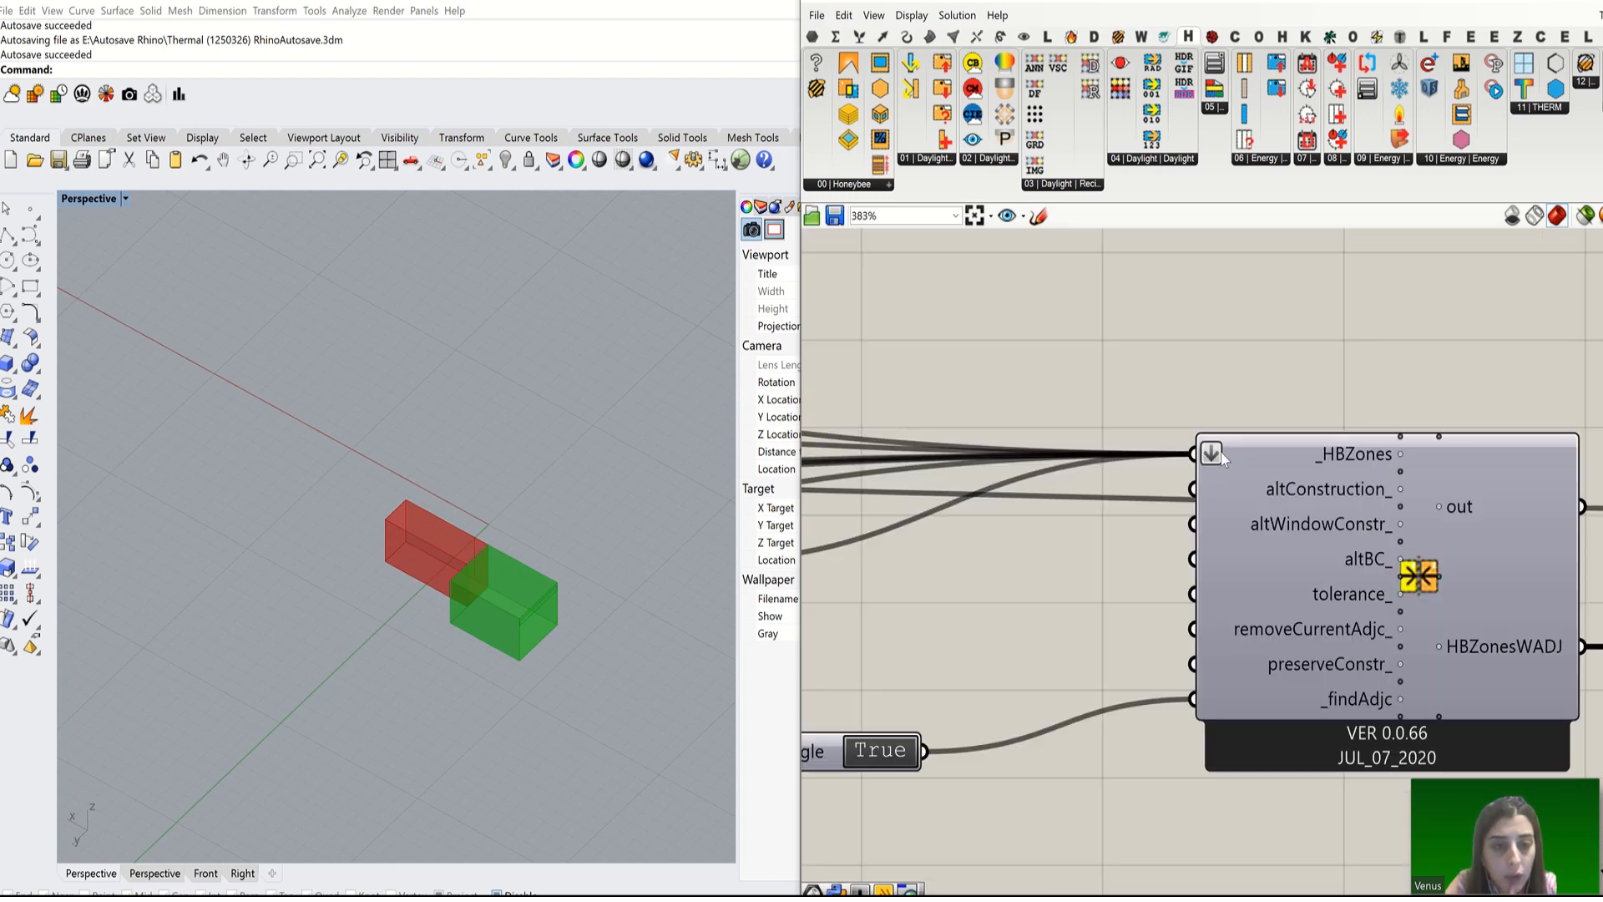
pyautogui.rightClick(1229, 451)
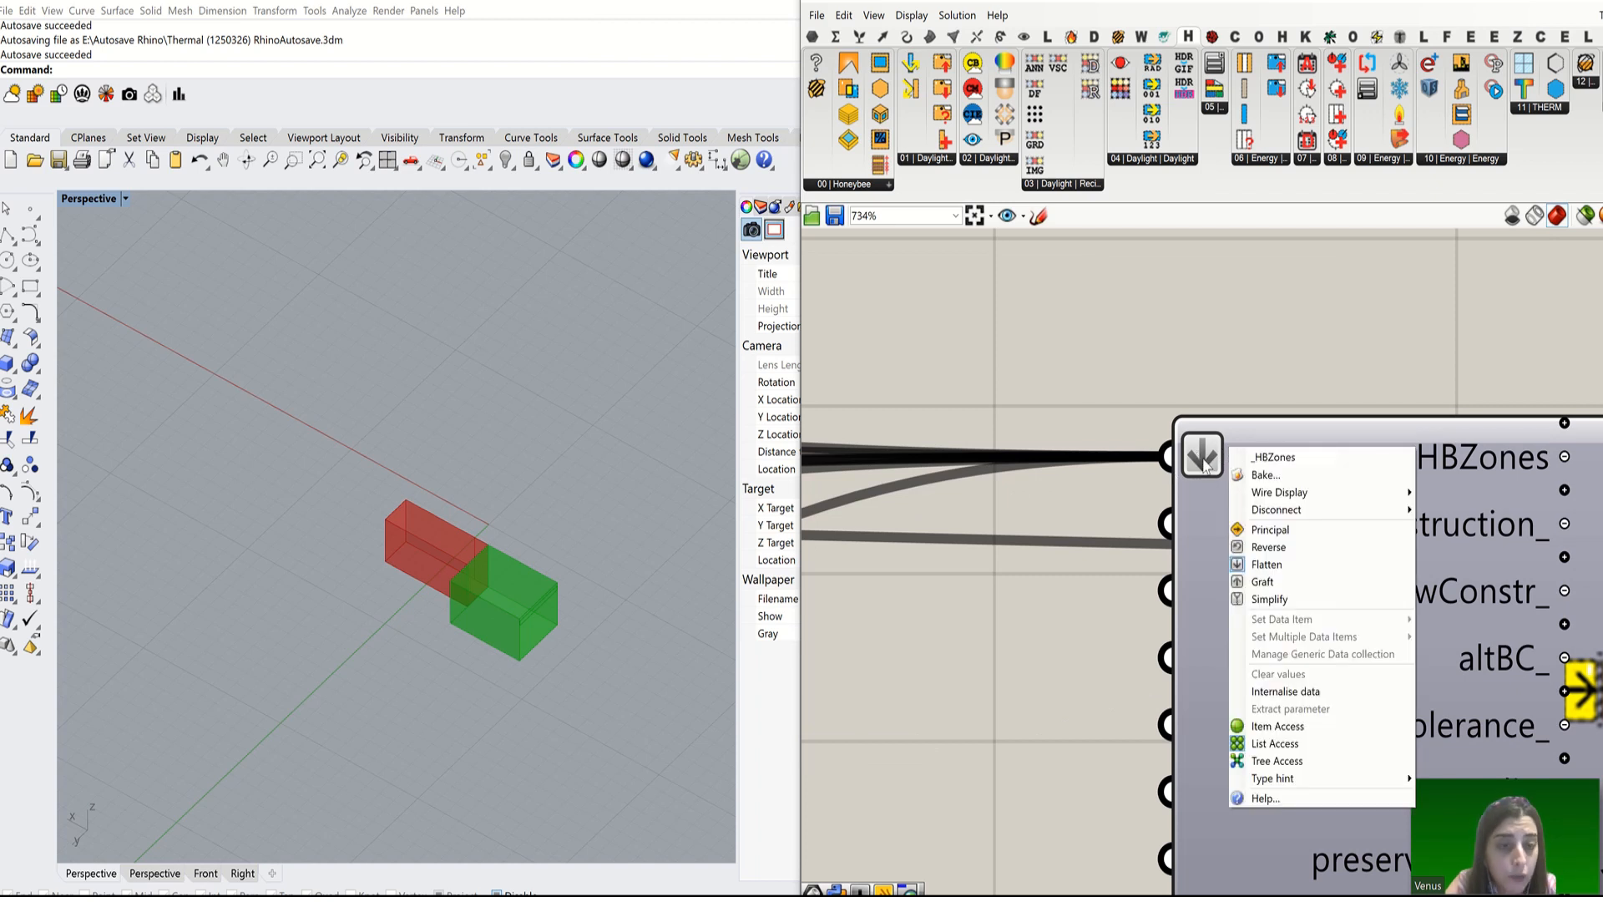
pyautogui.click(1268, 564)
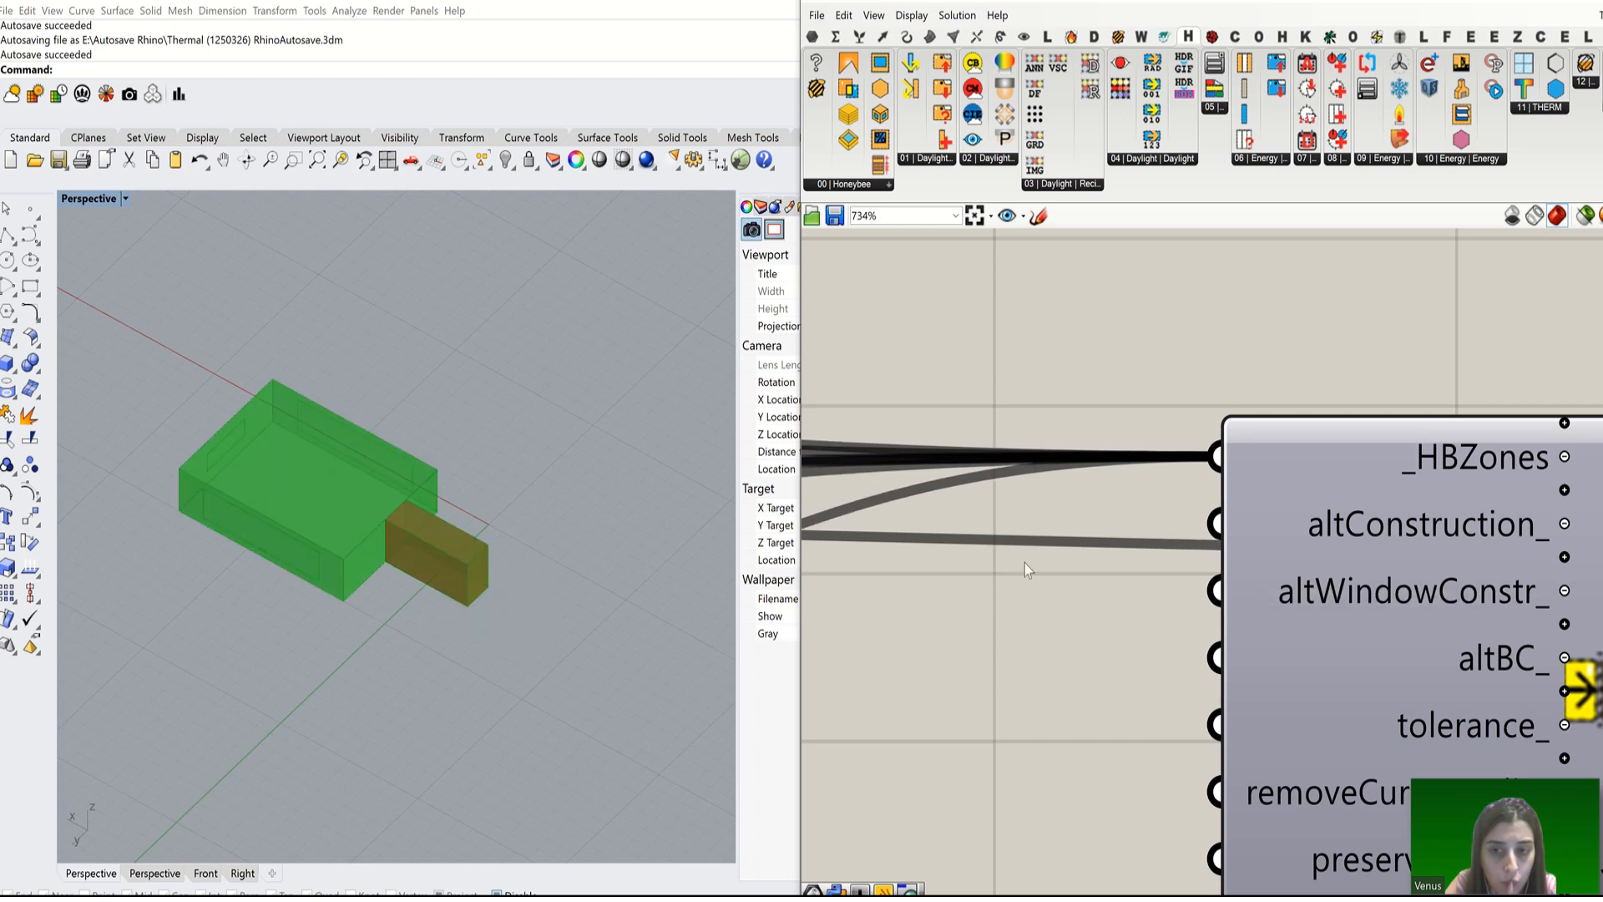
# Step: Return to the List Item check and deselect its Brep parameter to compare the previewed zone geometry
pyautogui.scroll(-8, 1025, 563)
pyautogui.scroll(2, 1240, 551)
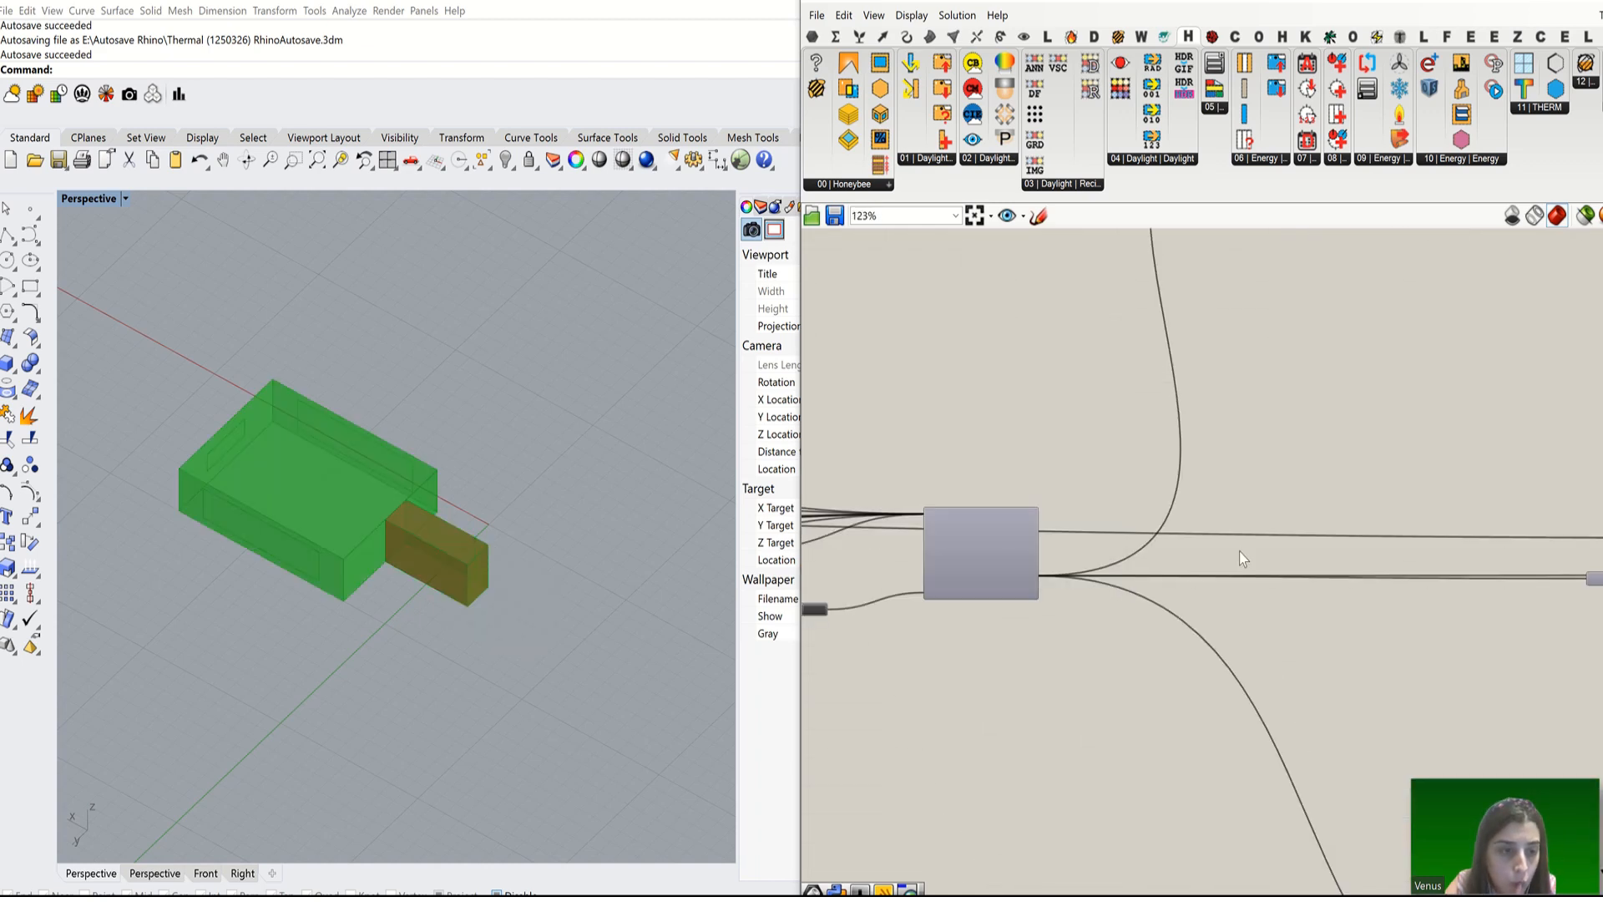
pyautogui.scroll(-3, 1239, 551)
pyautogui.click(1430, 489)
pyautogui.scroll(2, 1484, 509)
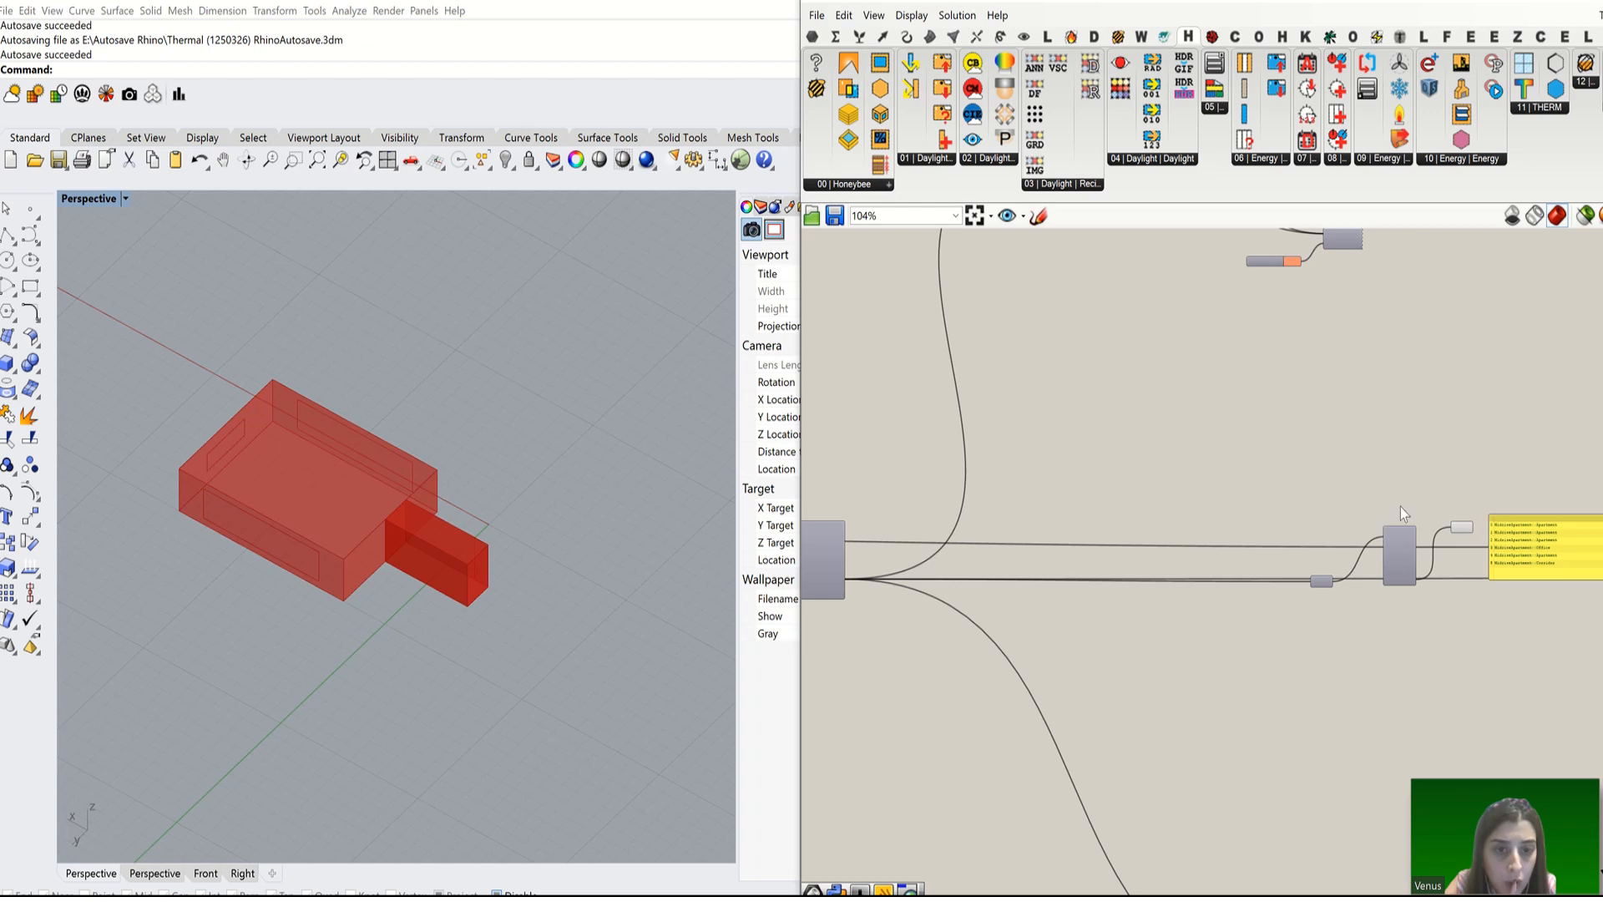
# Step: Hide the previews of the surface and Brep components in the upper middle part of the Zoning group
pyautogui.scroll(-6, 1400, 508)
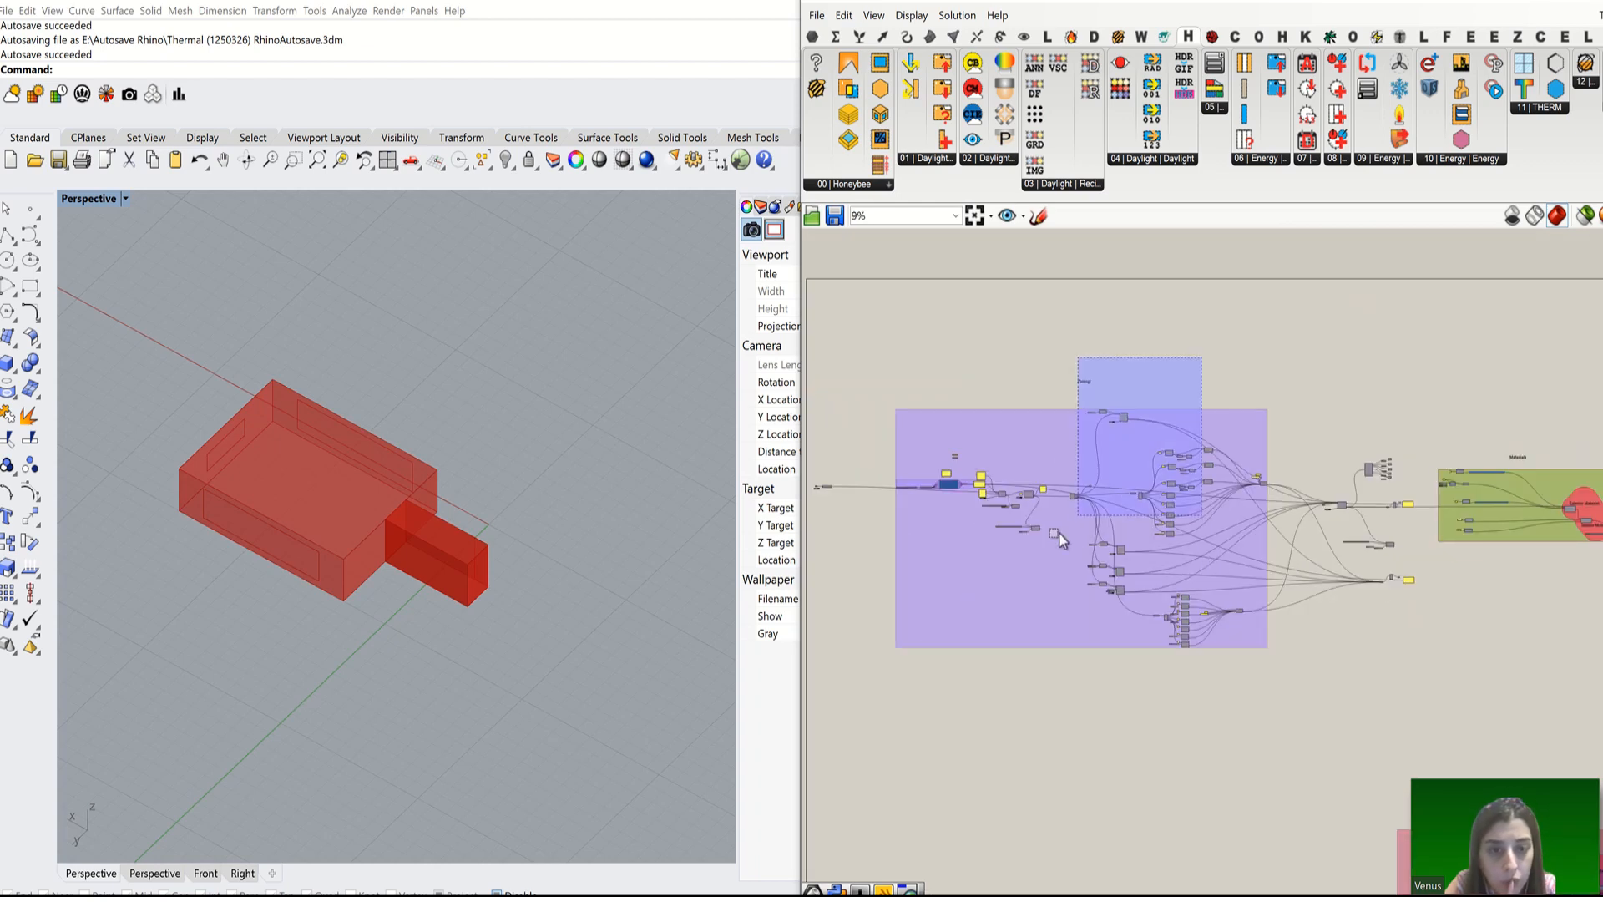
pyautogui.moveTo(1059, 532); pyautogui.dragTo(1055, 536)
pyautogui.scroll(-1, 1100, 491)
pyautogui.middleClick(1101, 489)
pyautogui.click(1159, 441)
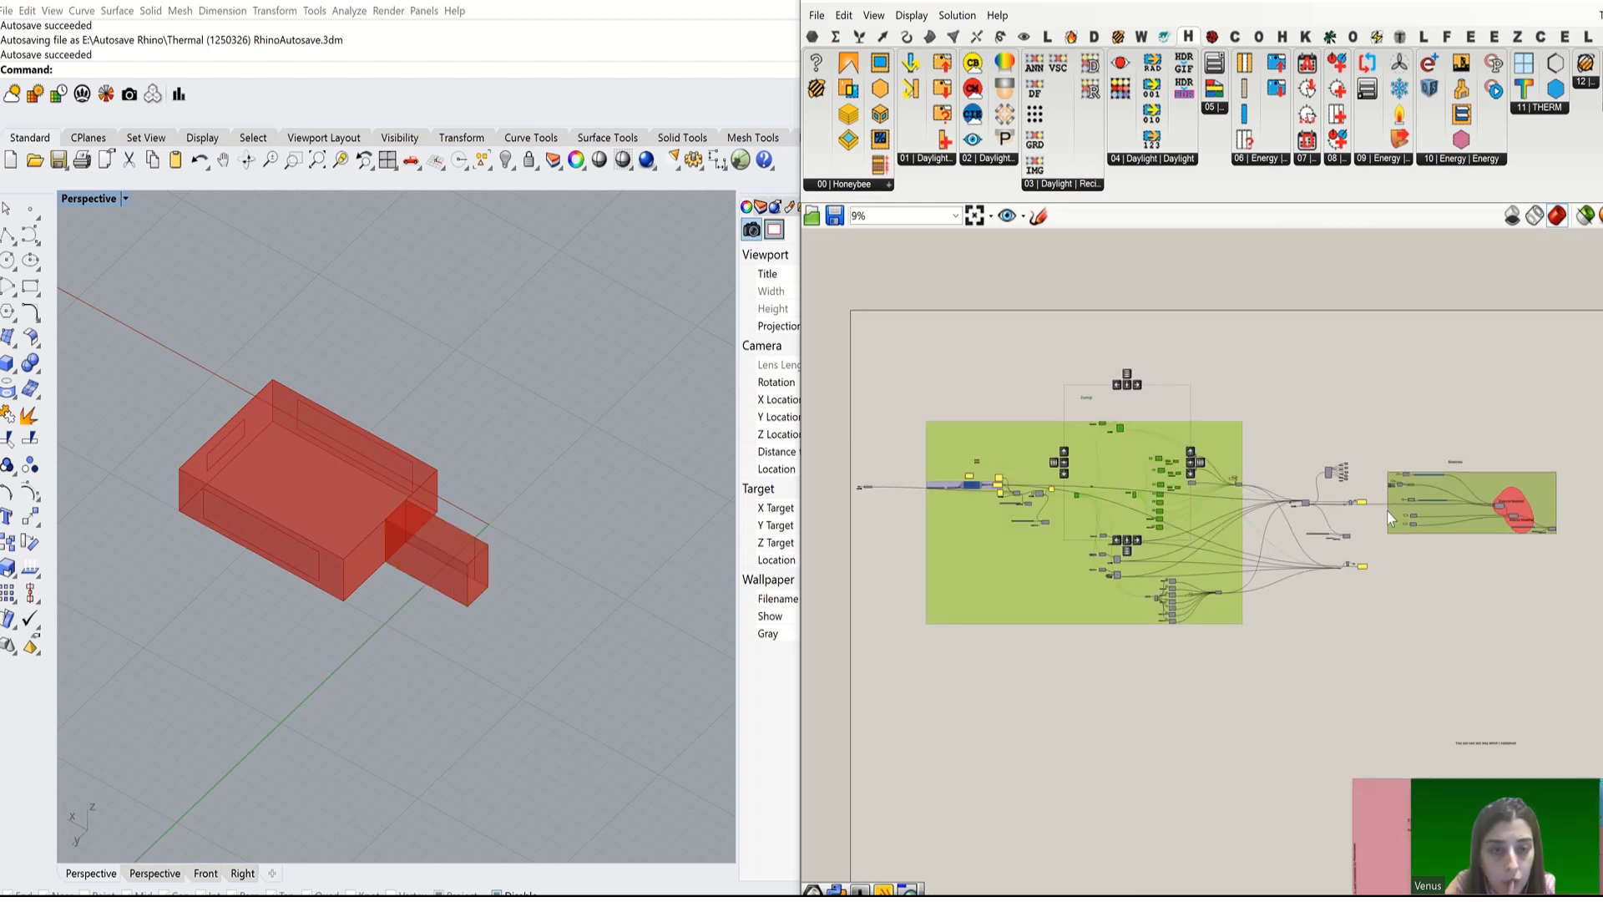
pyautogui.scroll(10, 1369, 505)
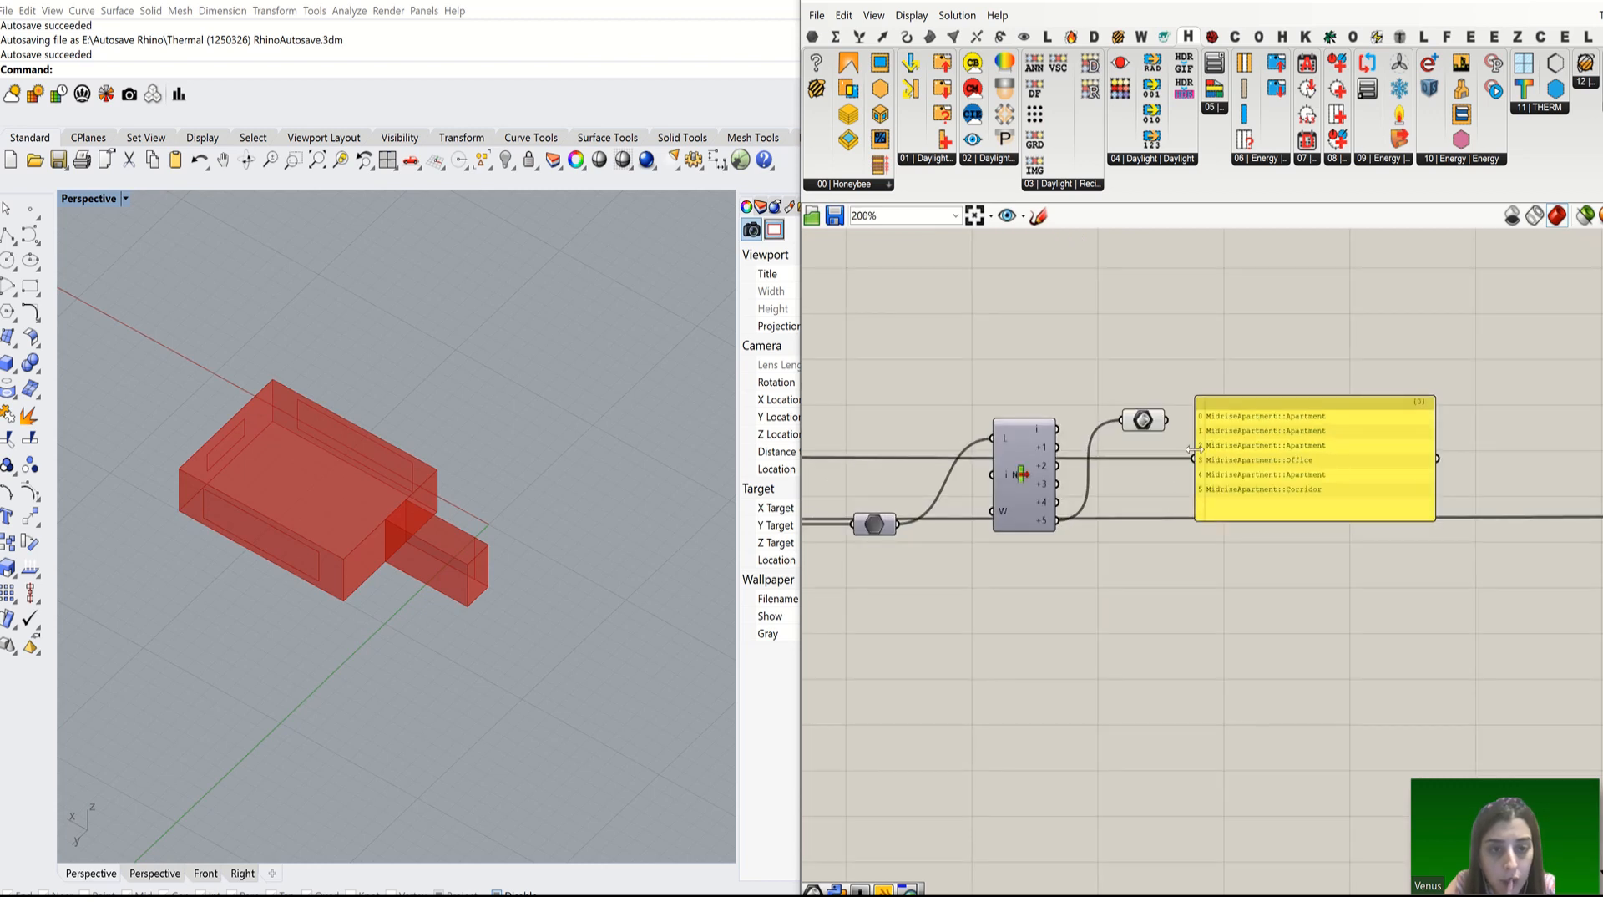
# Step: Select the Brep parameter on List Item output +5 and flatten the Data parameter that feeds the List Item
pyautogui.click(1147, 421)
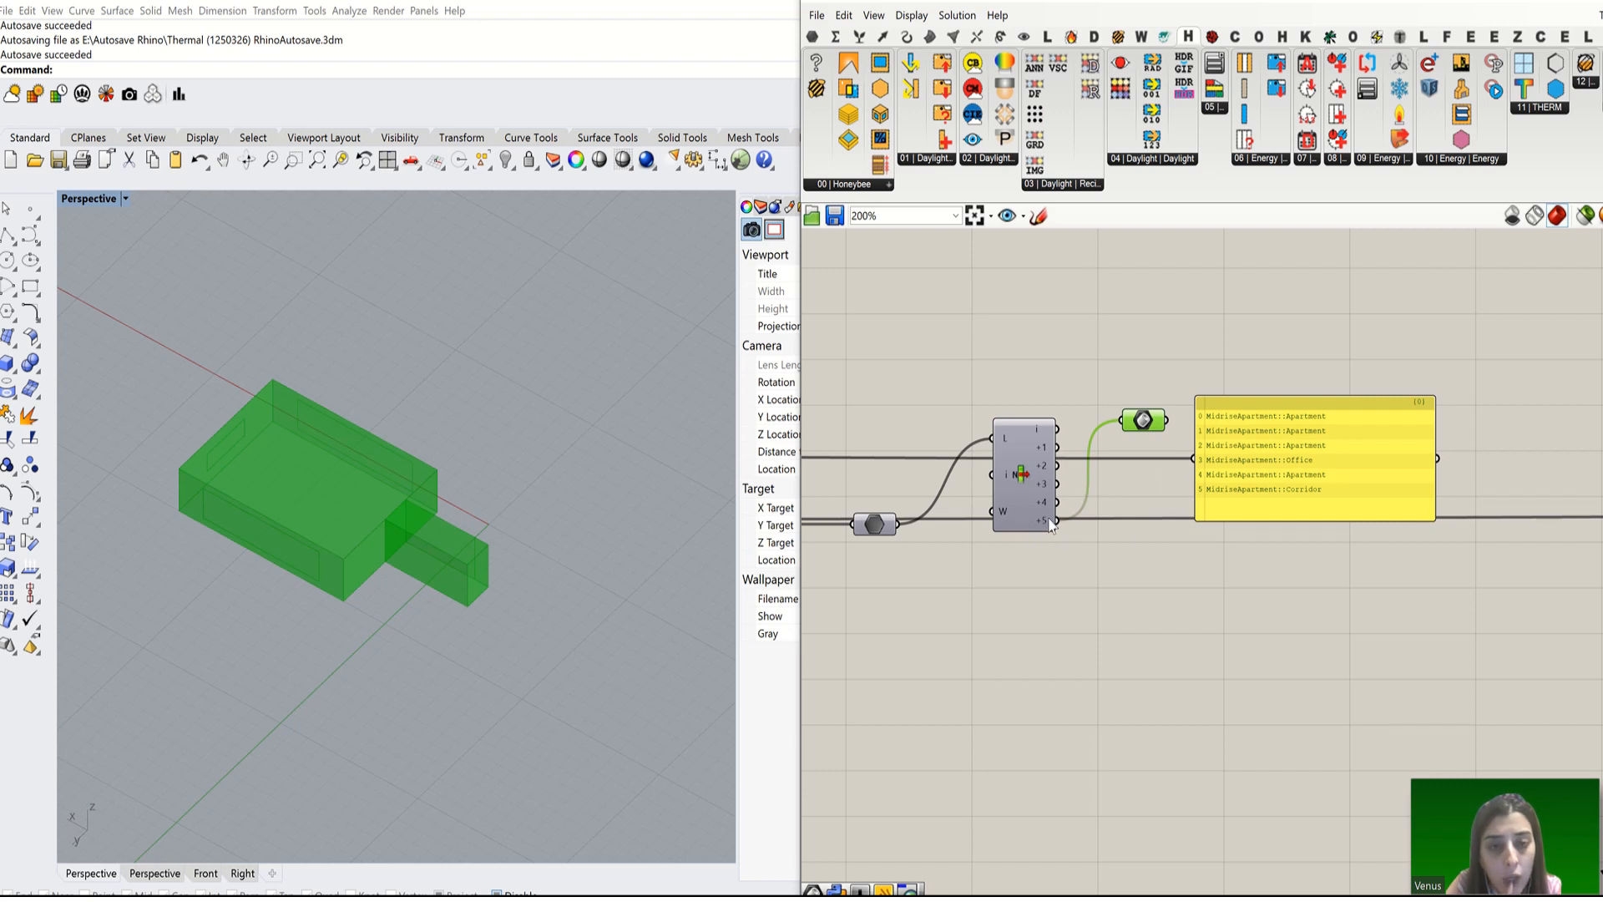
pyautogui.scroll(-3, 1339, 551)
pyautogui.scroll(6, 1046, 531)
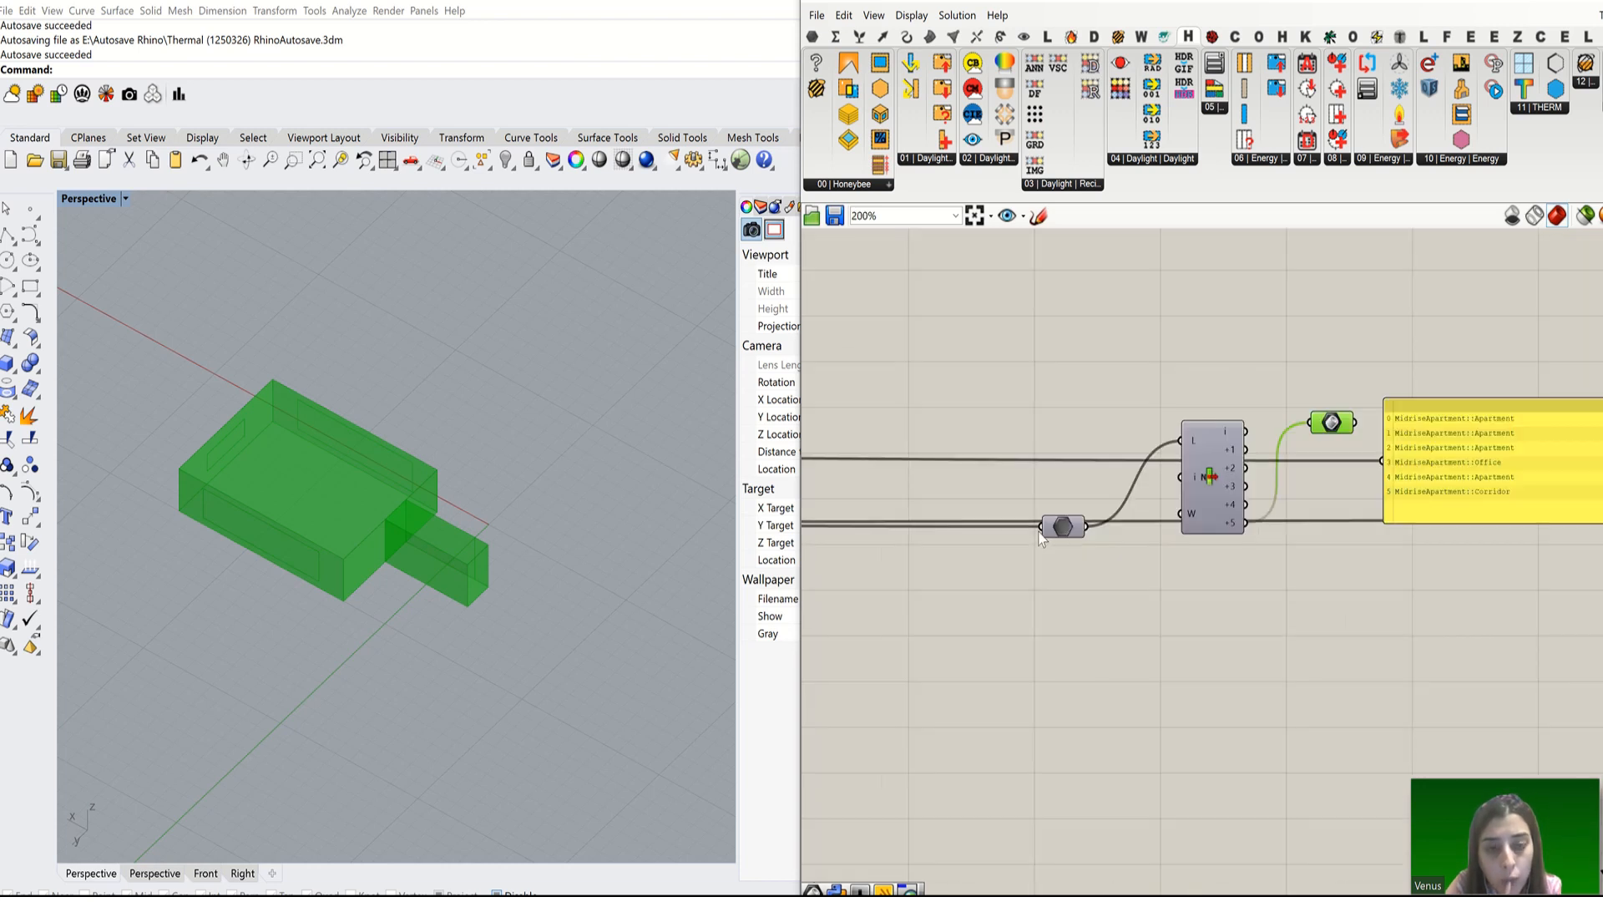
pyautogui.rightClick(1054, 527)
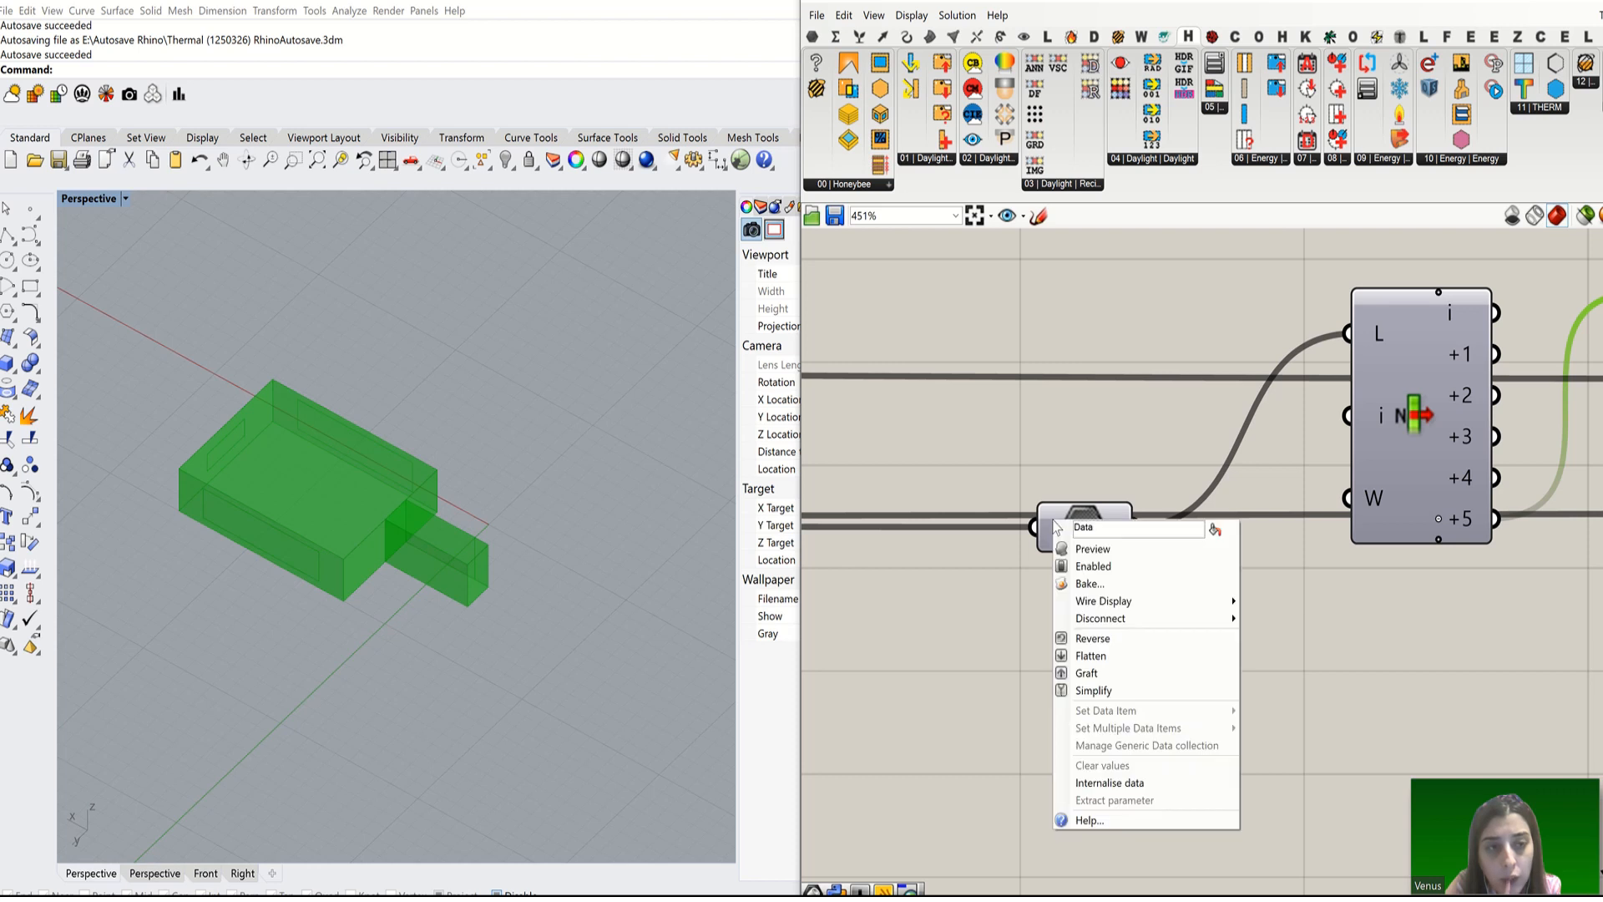
pyautogui.click(1110, 657)
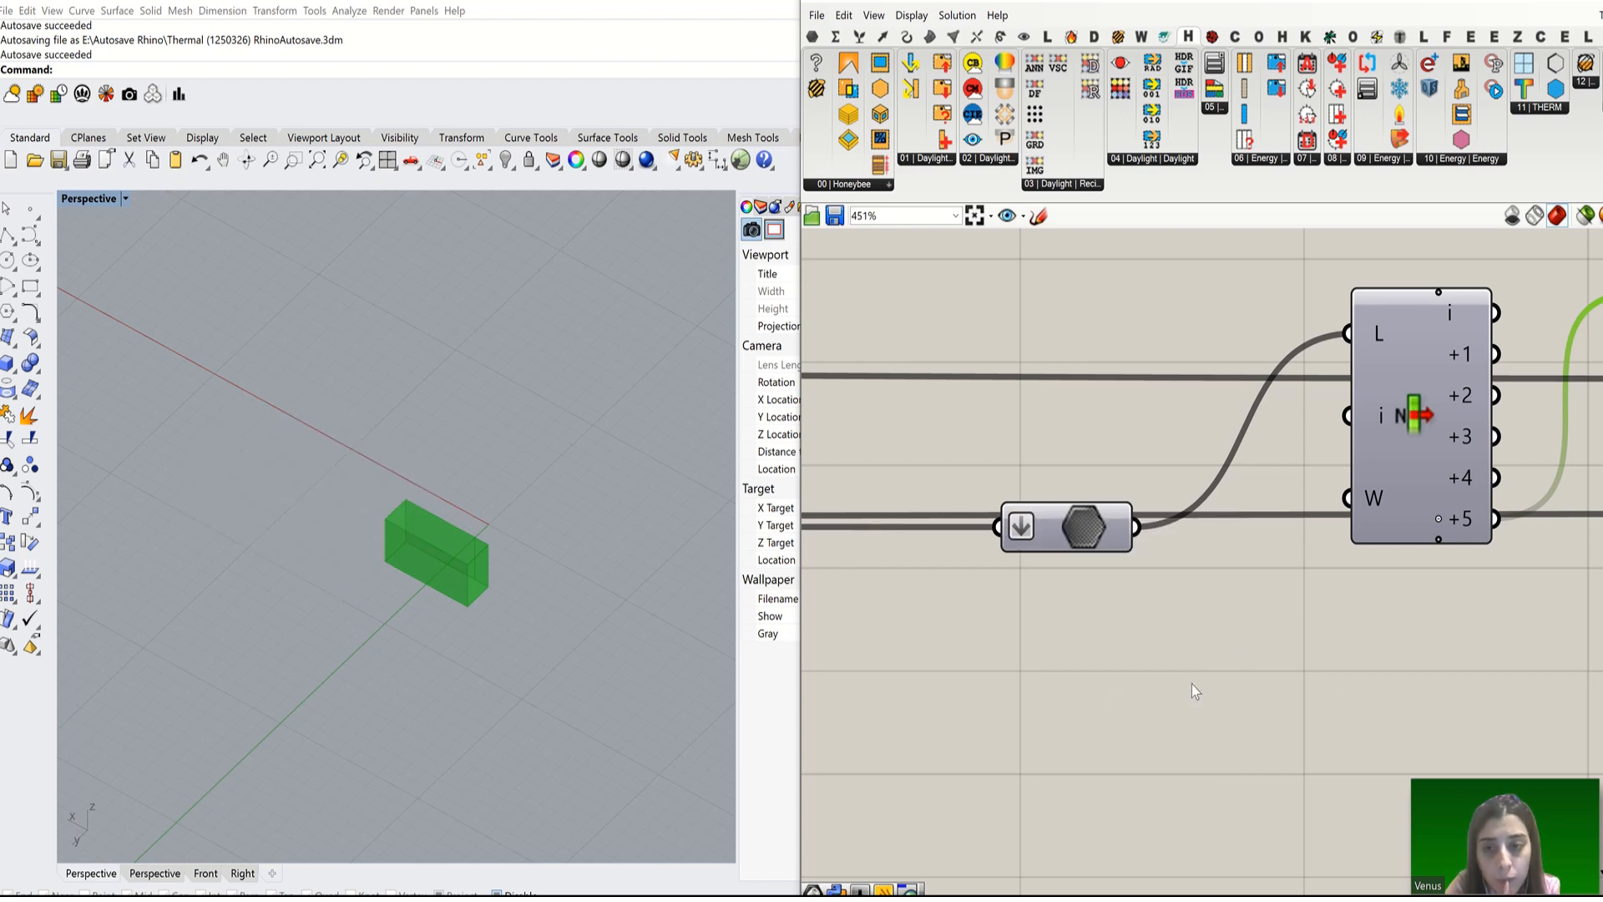
pyautogui.scroll(-7, 1085, 648)
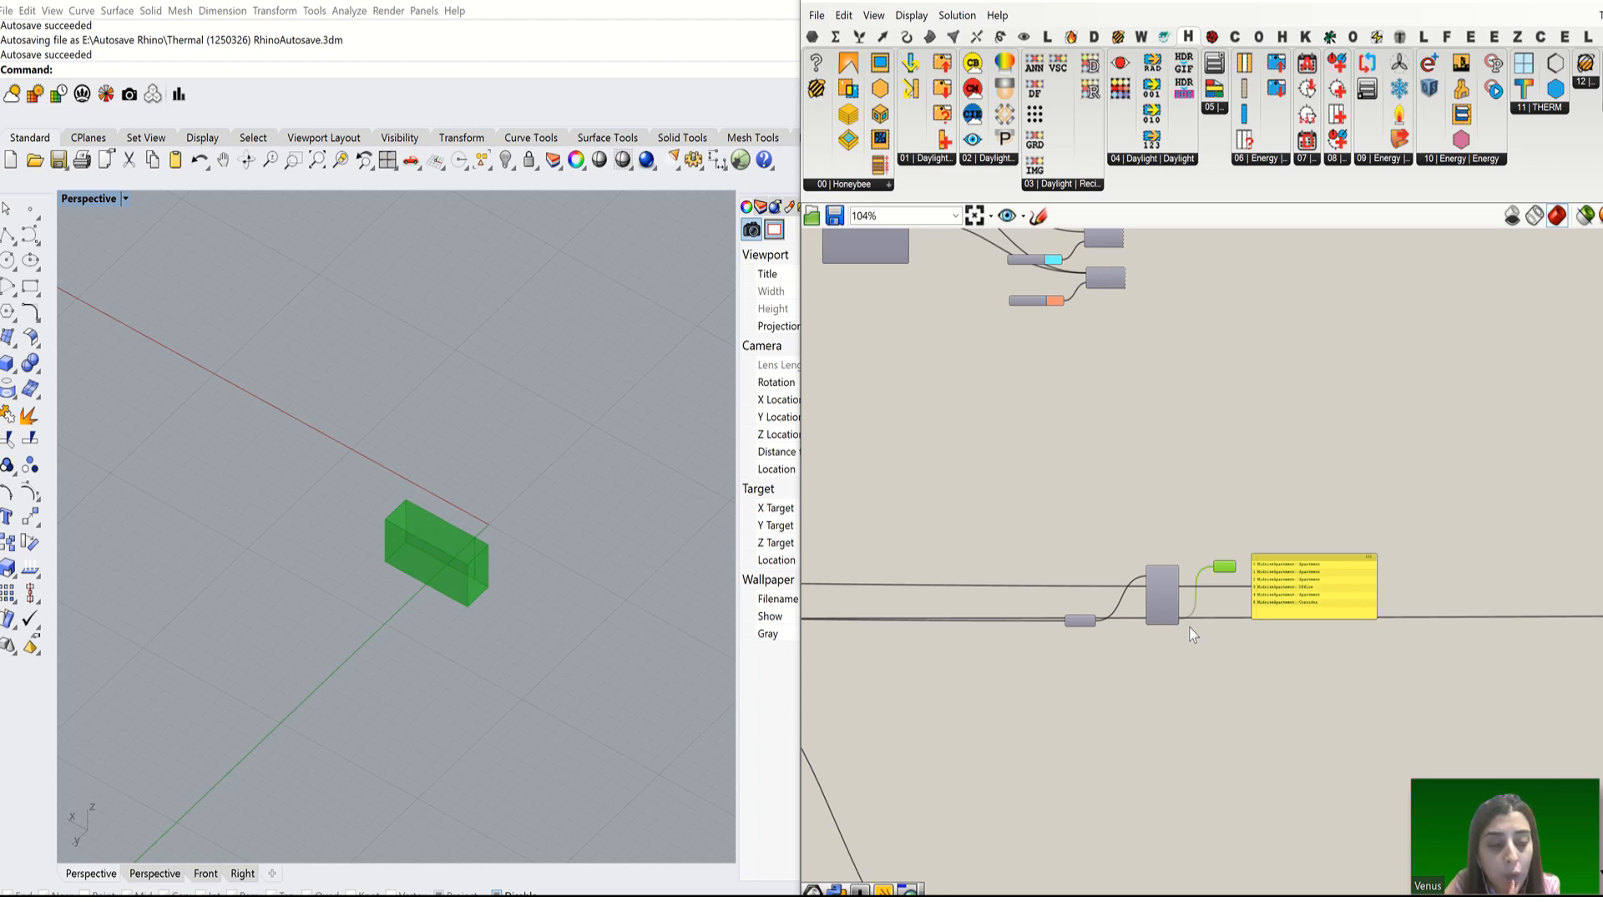
pyautogui.moveTo(1171, 612)
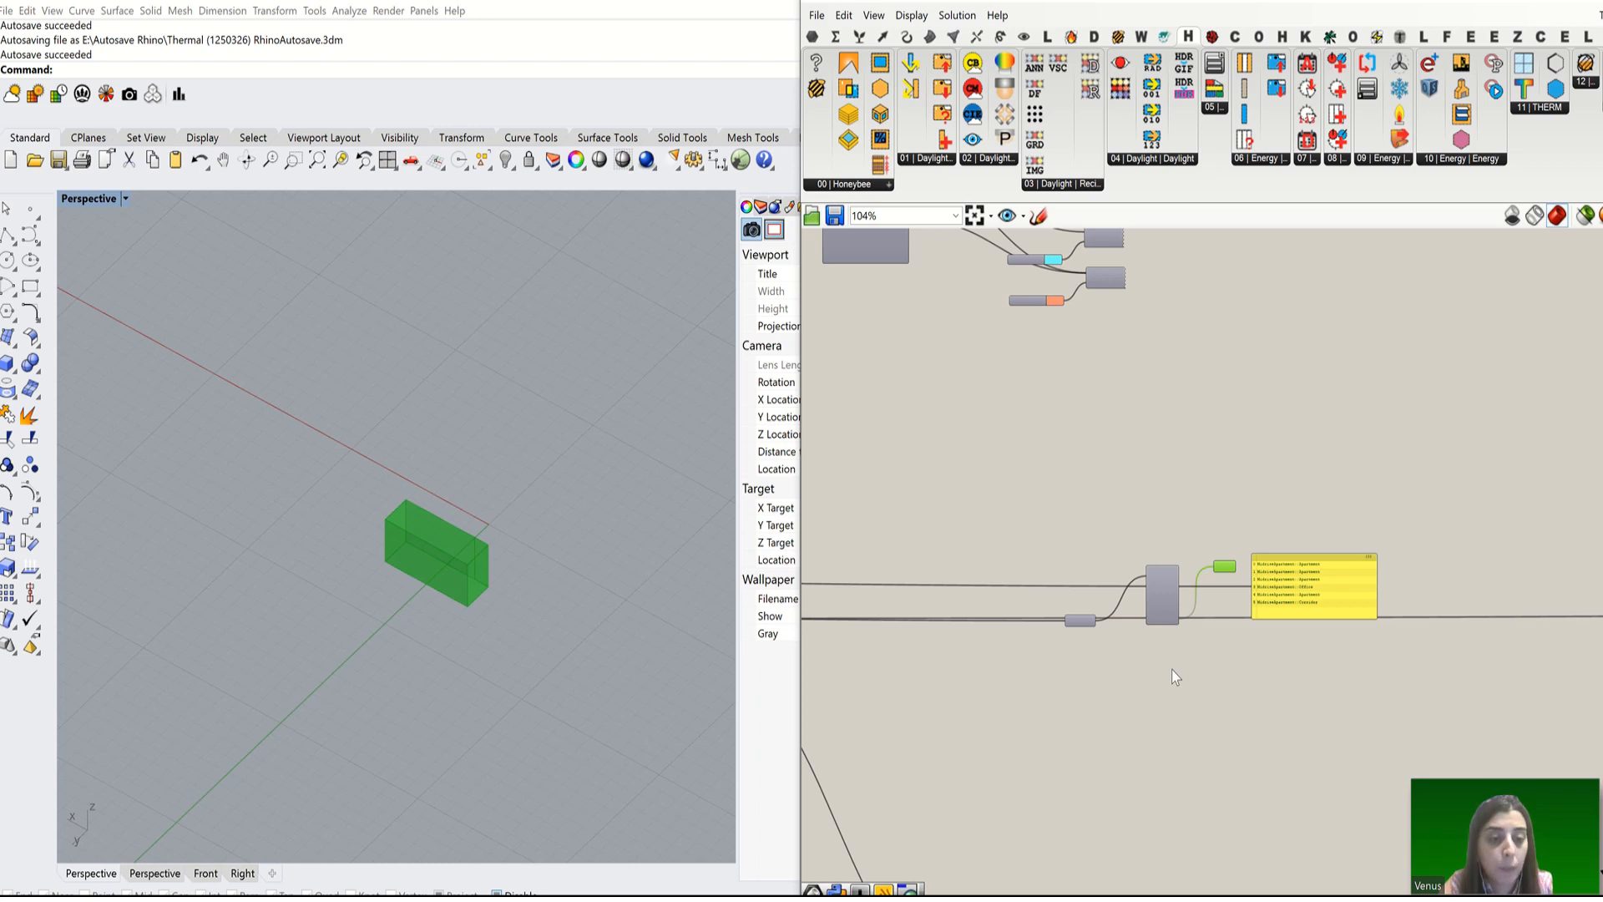
# Step: Move the Data parameter, List Item, Brep parameter and zone programs panel together to the right of the Materials group
pyautogui.scroll(-3, 1143, 618)
pyautogui.moveTo(1308, 538); pyautogui.dragTo(1446, 624)
pyautogui.scroll(-6, 1082, 657)
pyautogui.scroll(-5, 1044, 611)
pyautogui.scroll(5, 1490, 642)
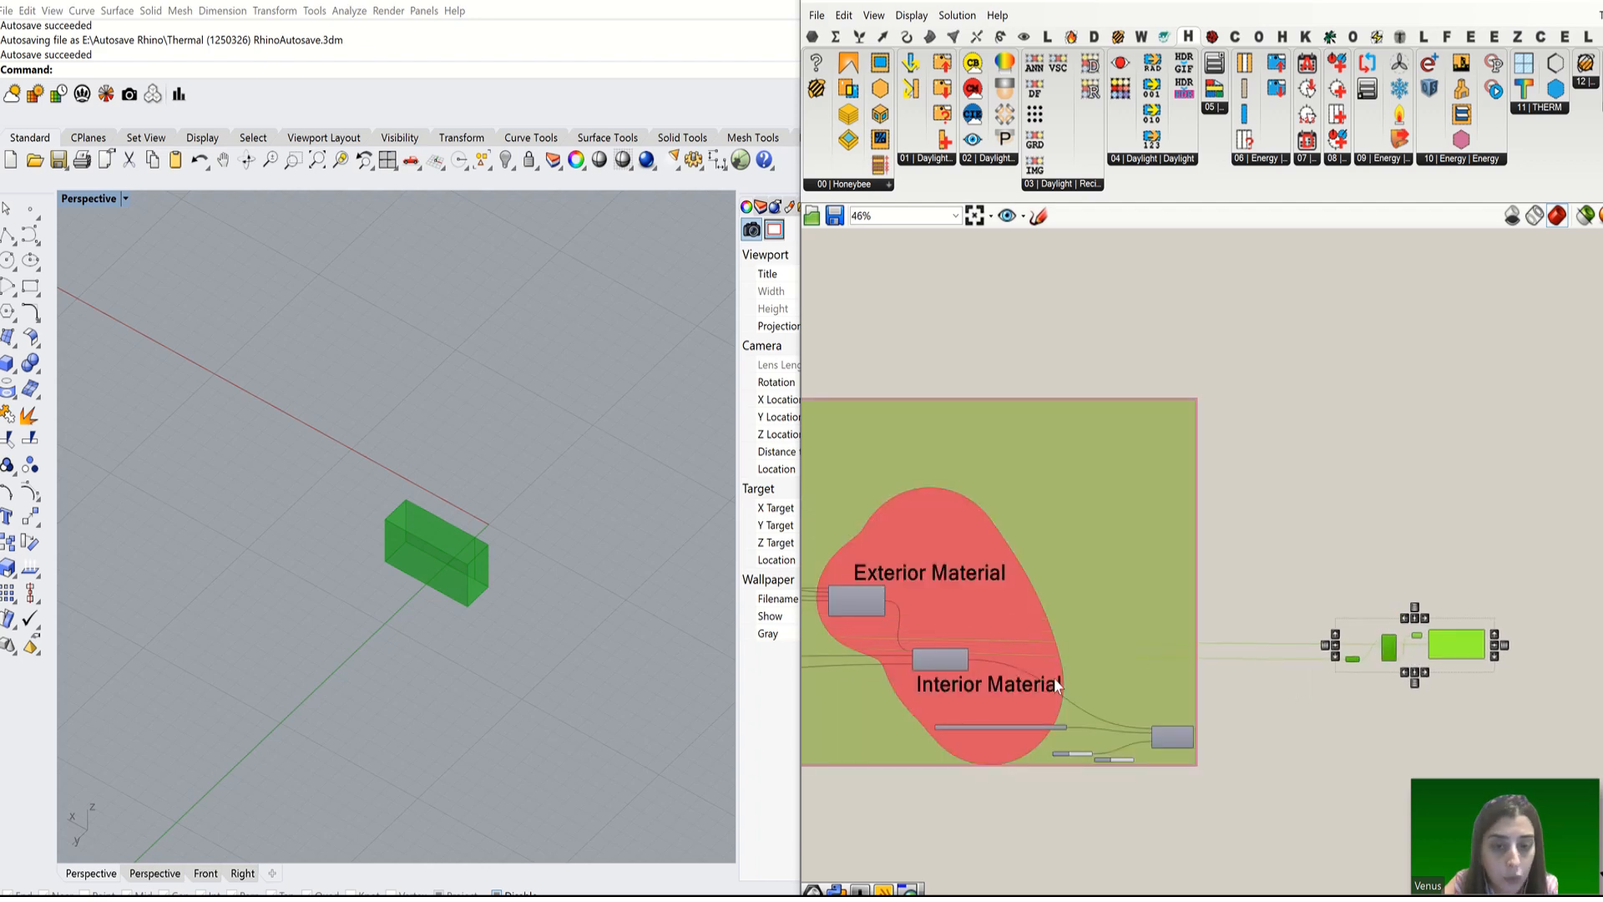
# Step: Connect the modifiedHBZones output of the Interior Material component to the moved Data parameter, replacing its previous source
pyautogui.scroll(8, 960, 656)
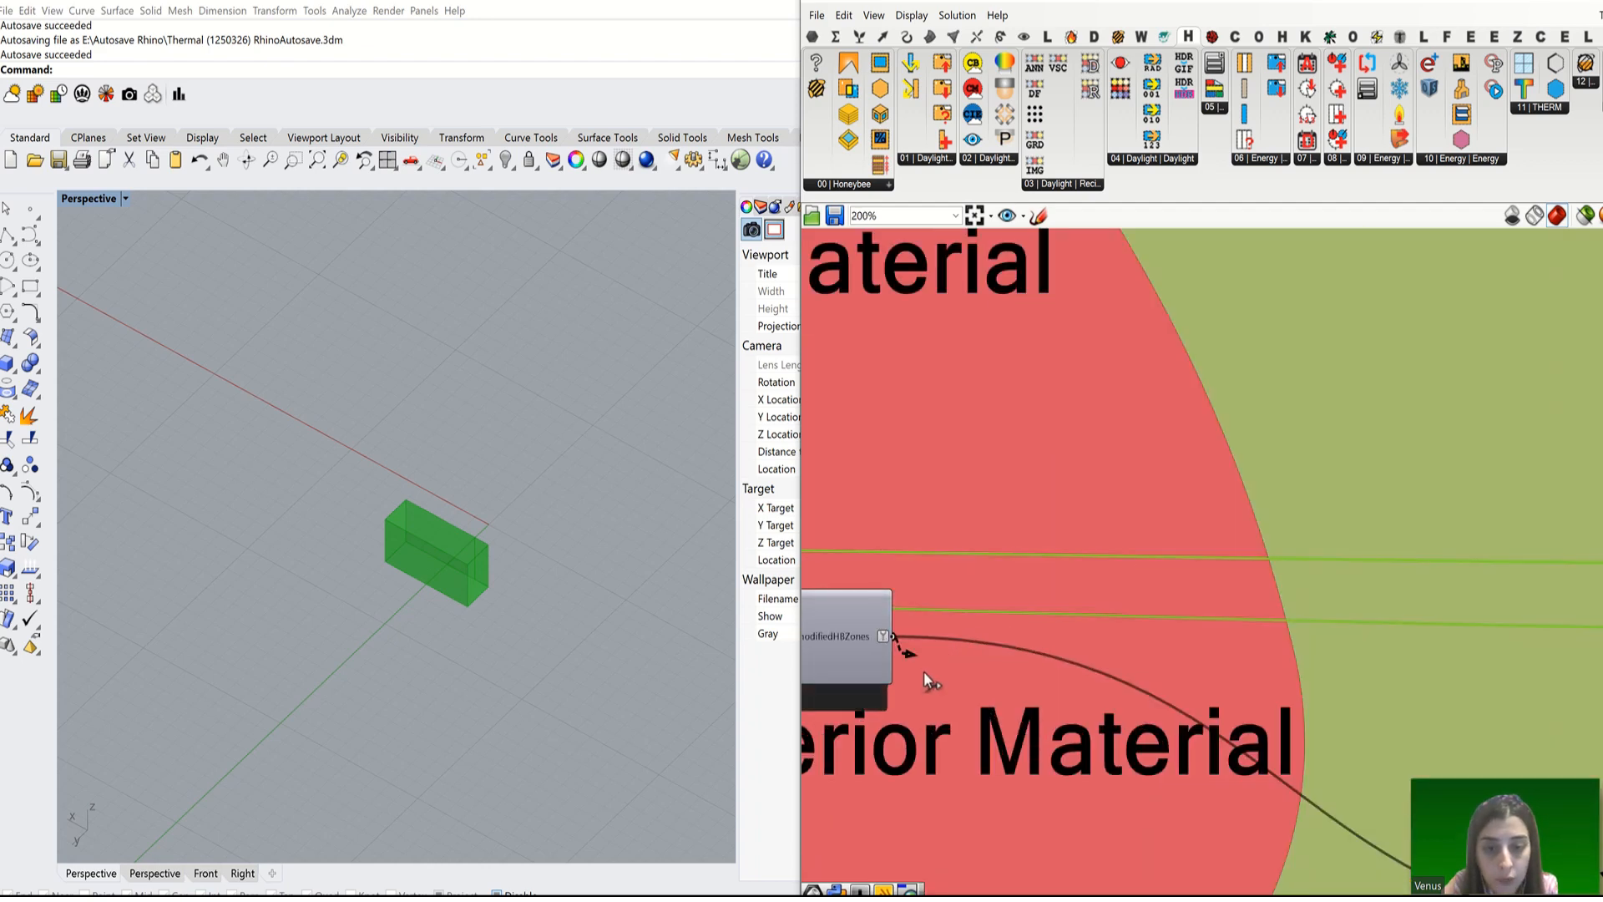
pyautogui.scroll(-6, 935, 680)
pyautogui.moveTo(924, 672); pyautogui.dragTo(1410, 667)
pyautogui.scroll(4, 1492, 676)
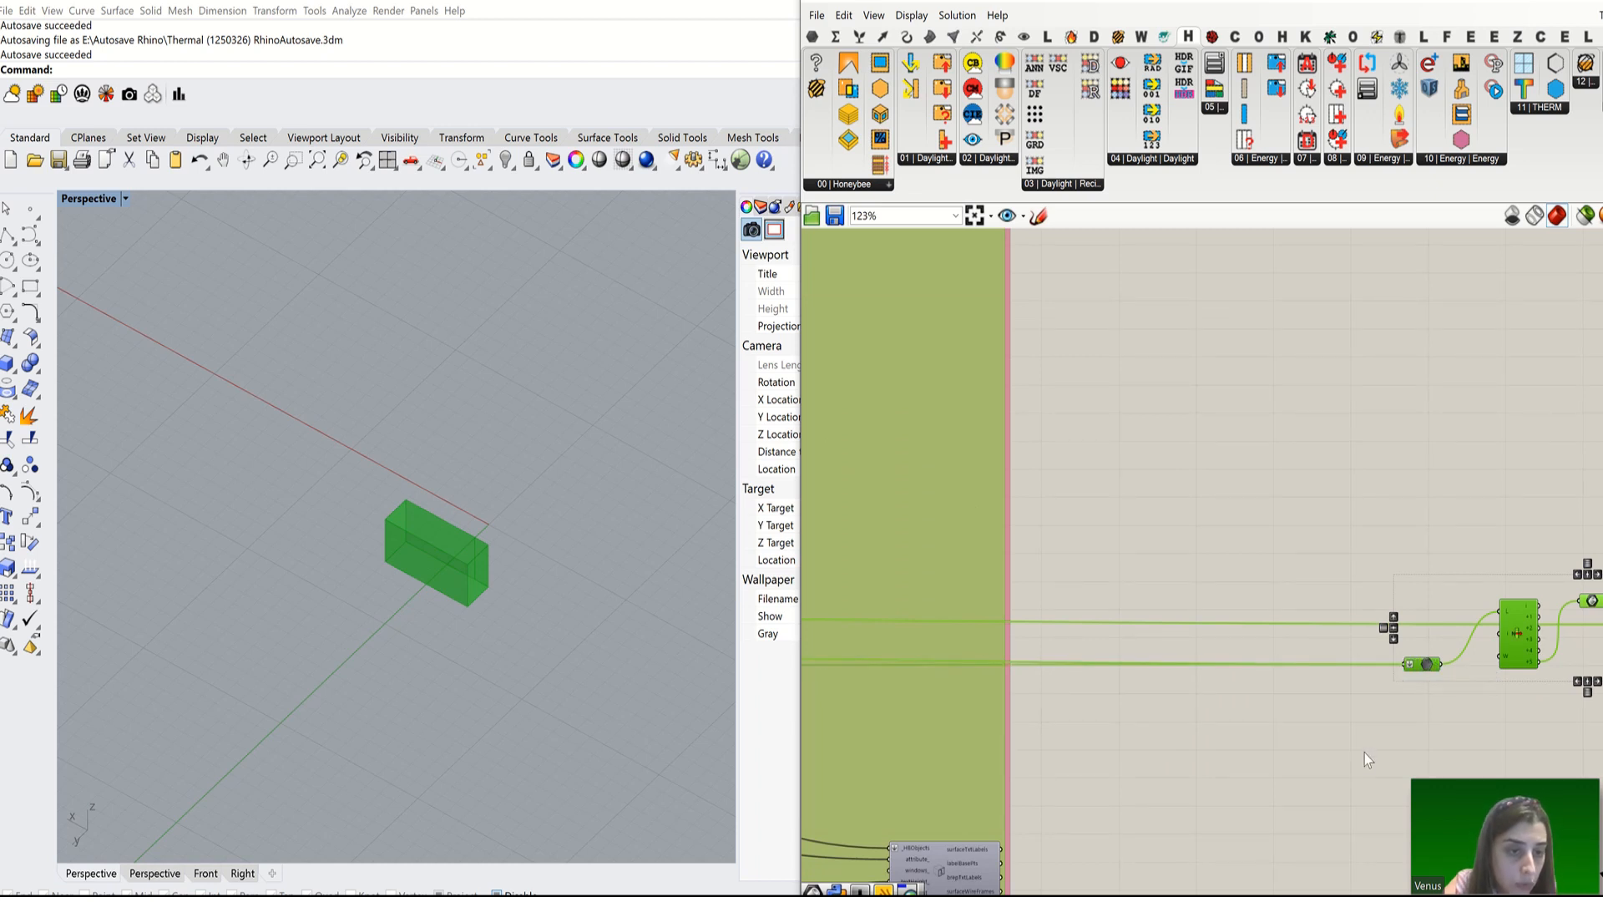
# Step: Check which zone List Item output +5 gives for the modified zones by selecting and deselecting its Brep parameter
pyautogui.click(1266, 752)
pyautogui.scroll(-5, 1179, 587)
pyautogui.scroll(3, 1385, 620)
pyautogui.click(1216, 609)
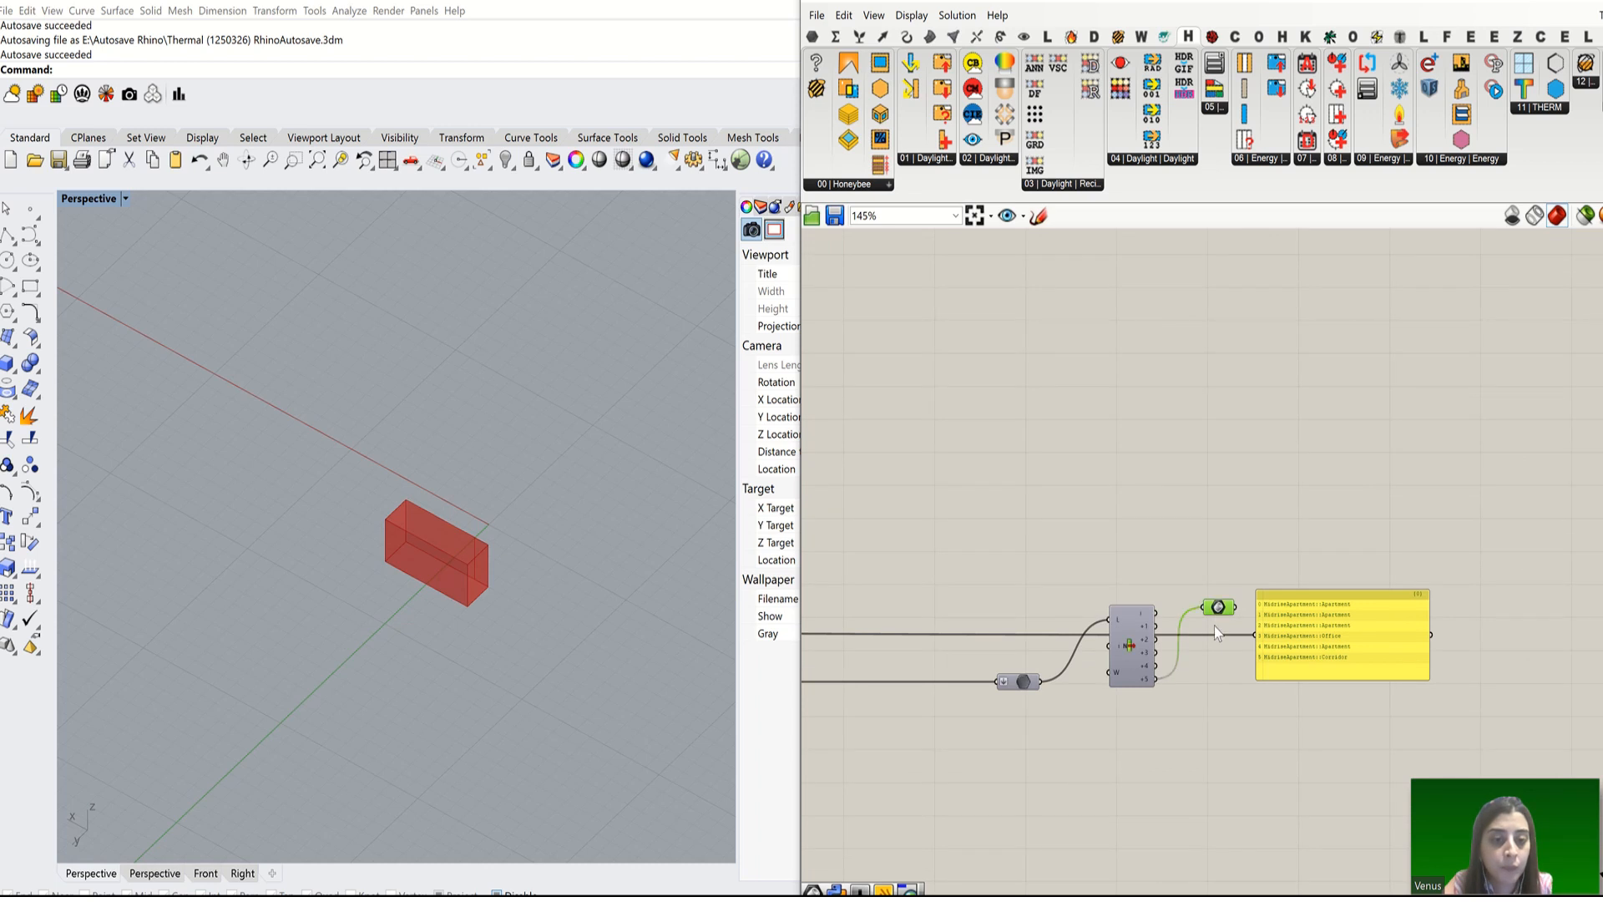
pyautogui.click(1231, 709)
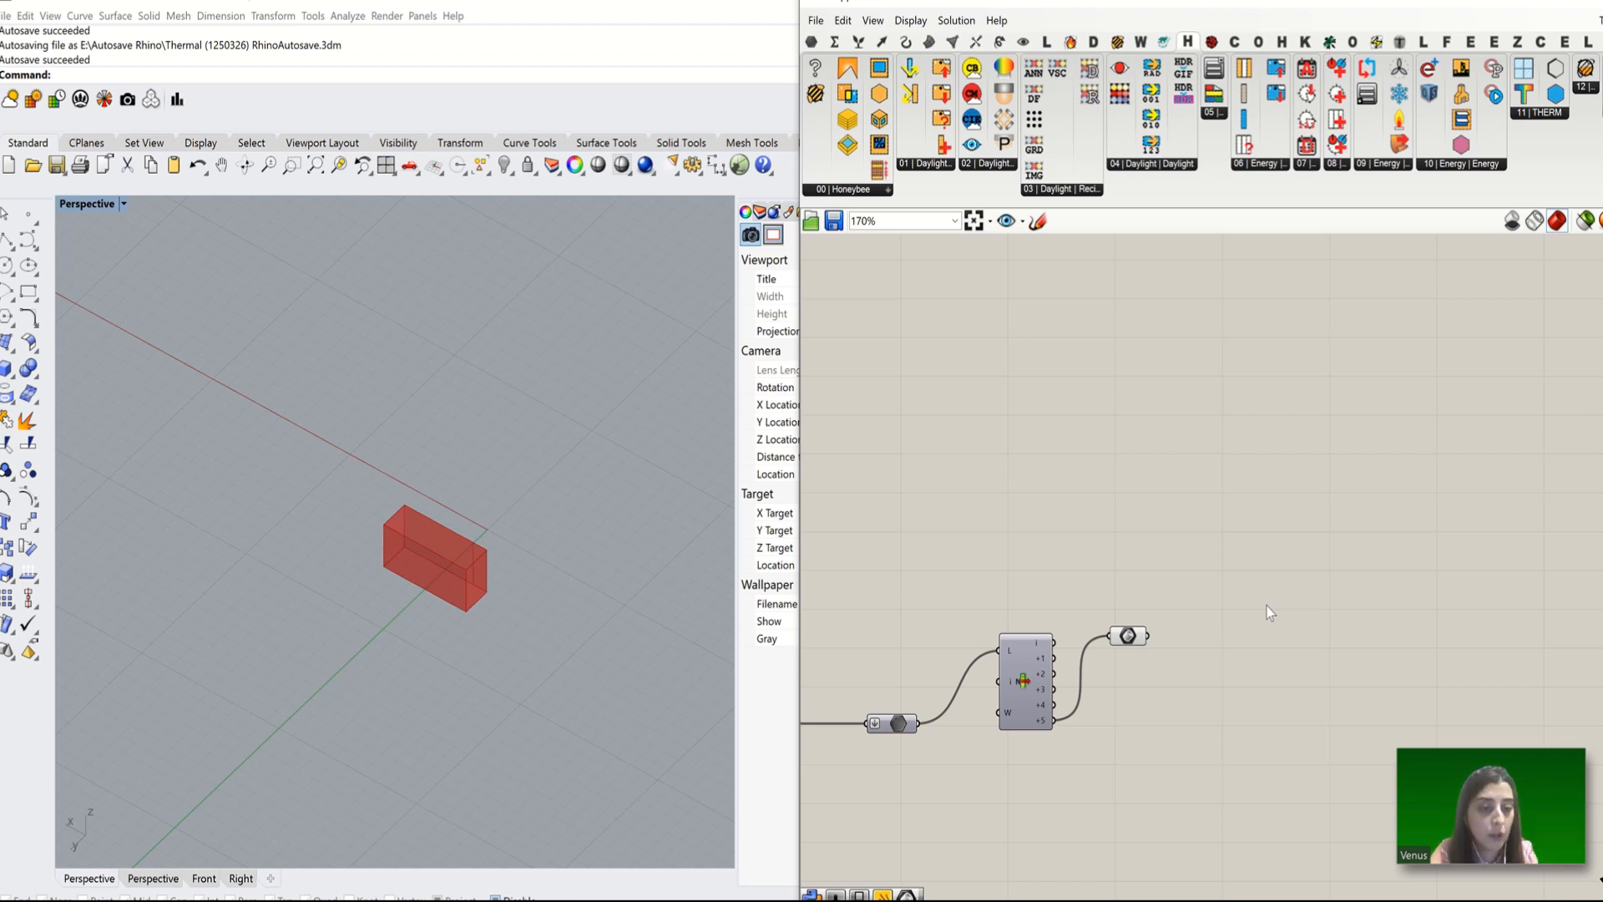
# Step: Place Honeybee_Get EnergyPlus Loads above the List Item and Honeybee_Get Zone EnergyPlus Loads directly beneath it
pyautogui.click(1212, 113)
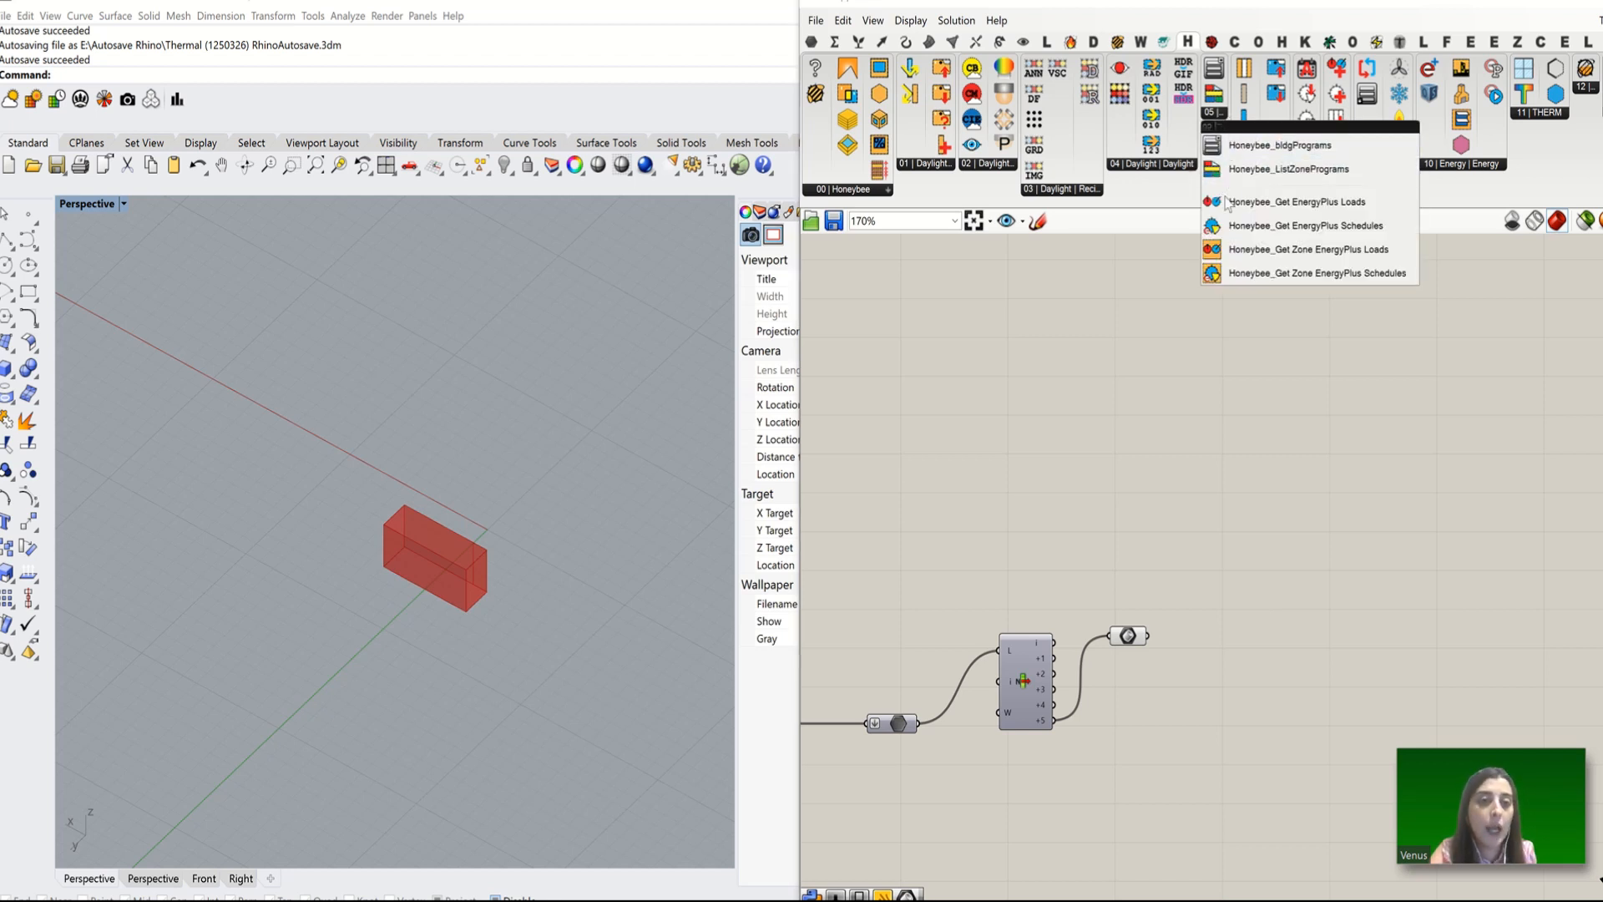
pyautogui.moveTo(1261, 209); pyautogui.dragTo(1196, 389)
pyautogui.click(1212, 114)
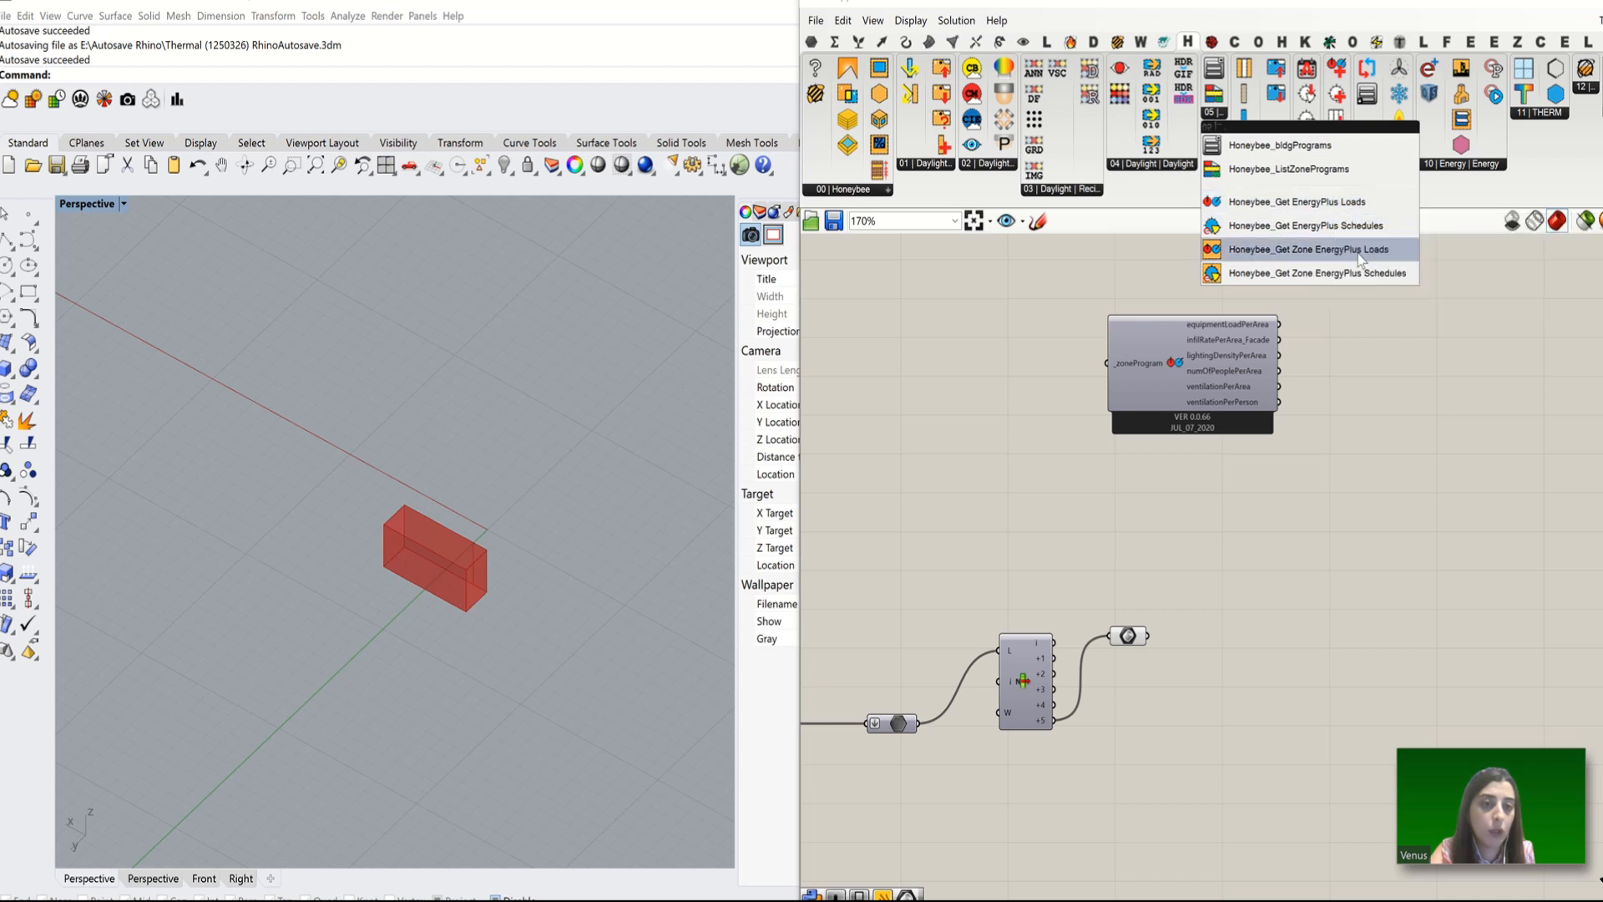
pyautogui.click(1359, 258)
pyautogui.click(1205, 501)
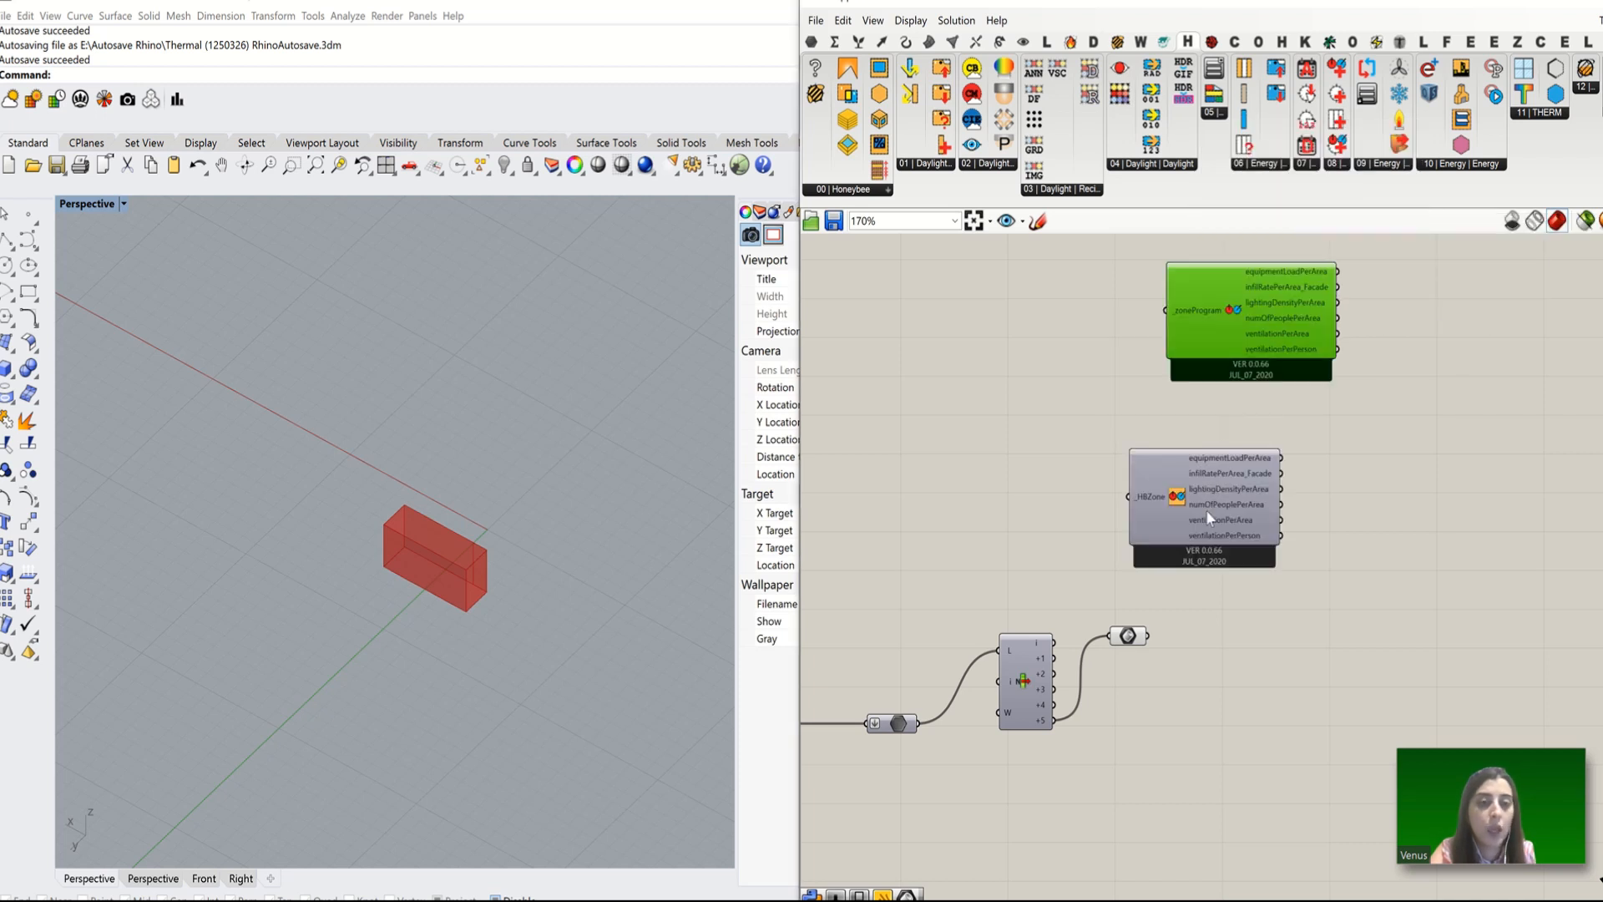
pyautogui.moveTo(1206, 509); pyautogui.dragTo(1247, 455)
pyautogui.moveTo(1256, 358)
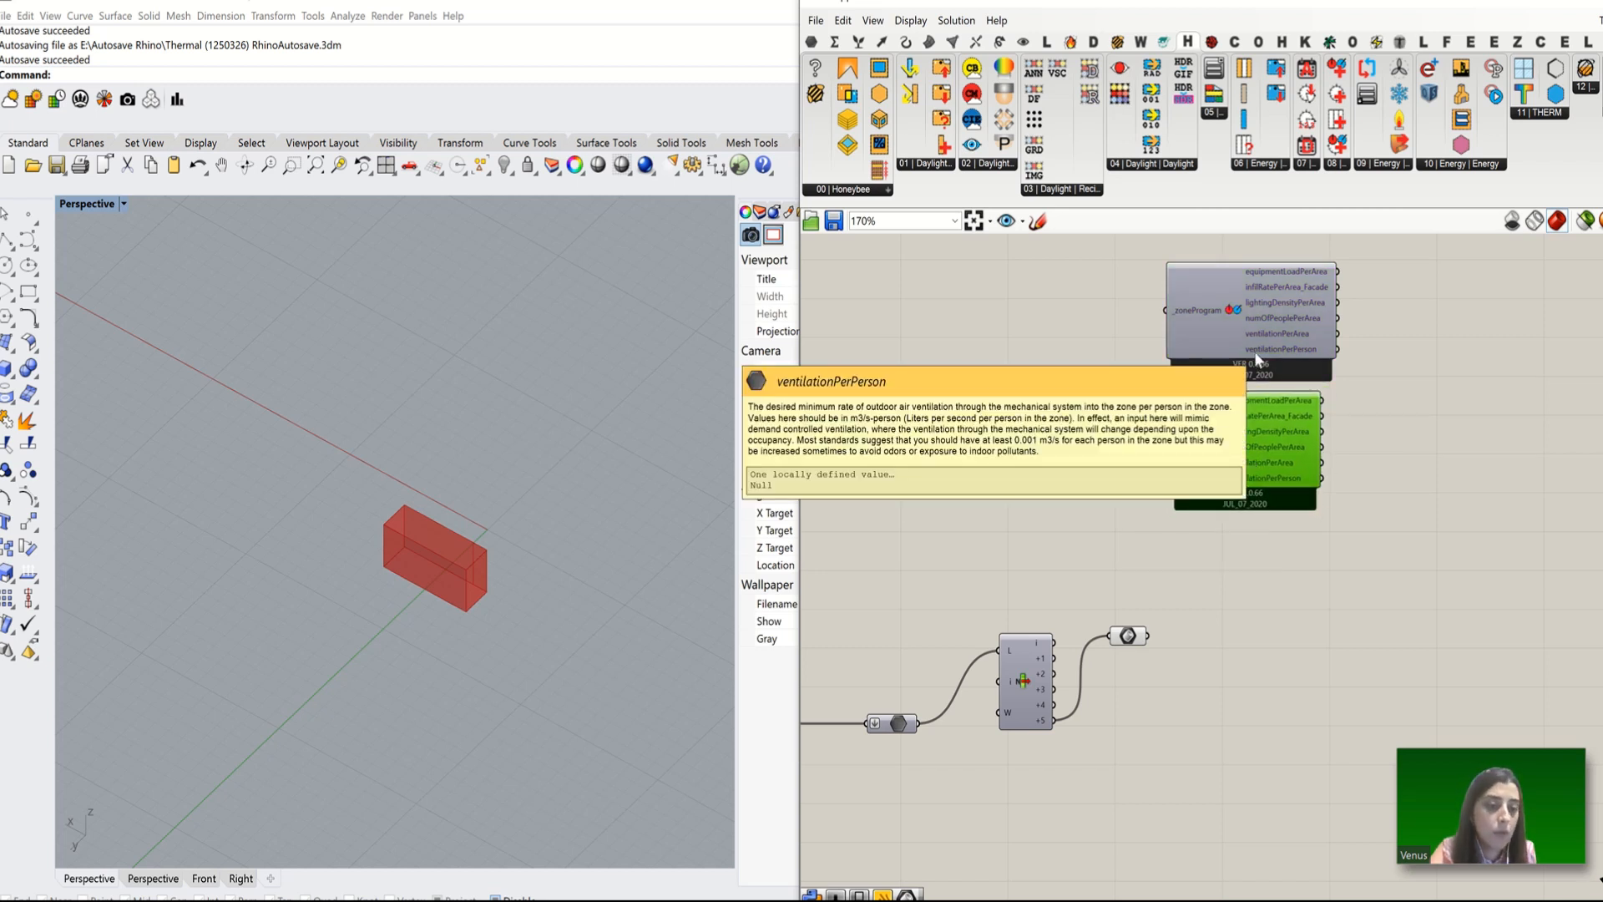
pyautogui.scroll(1, 1346, 318)
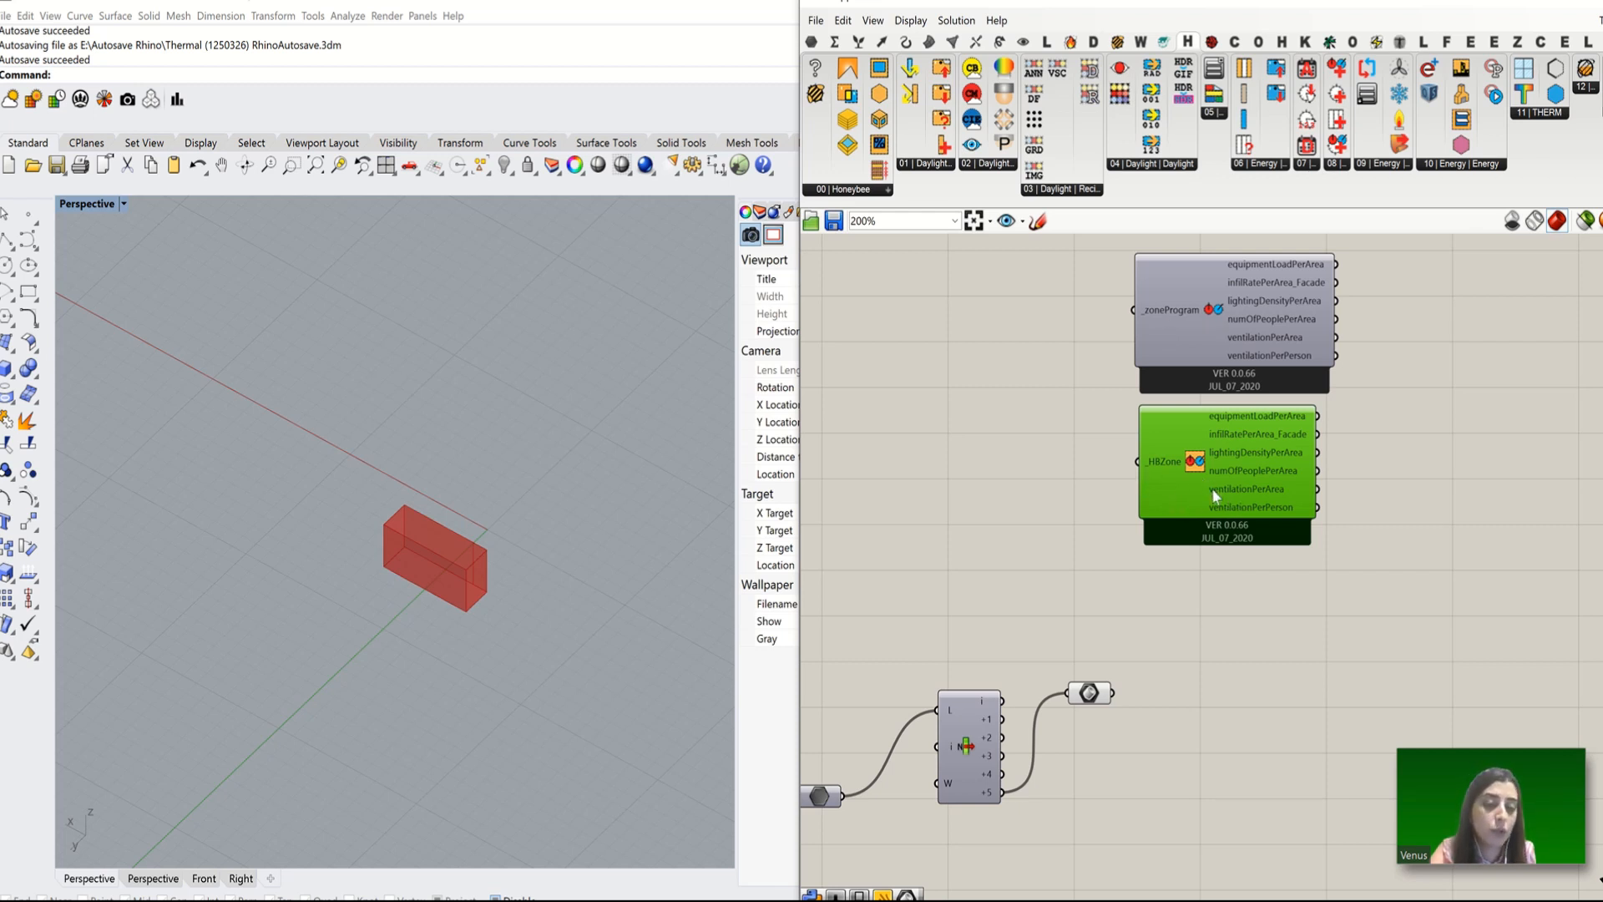
pyautogui.click(1291, 601)
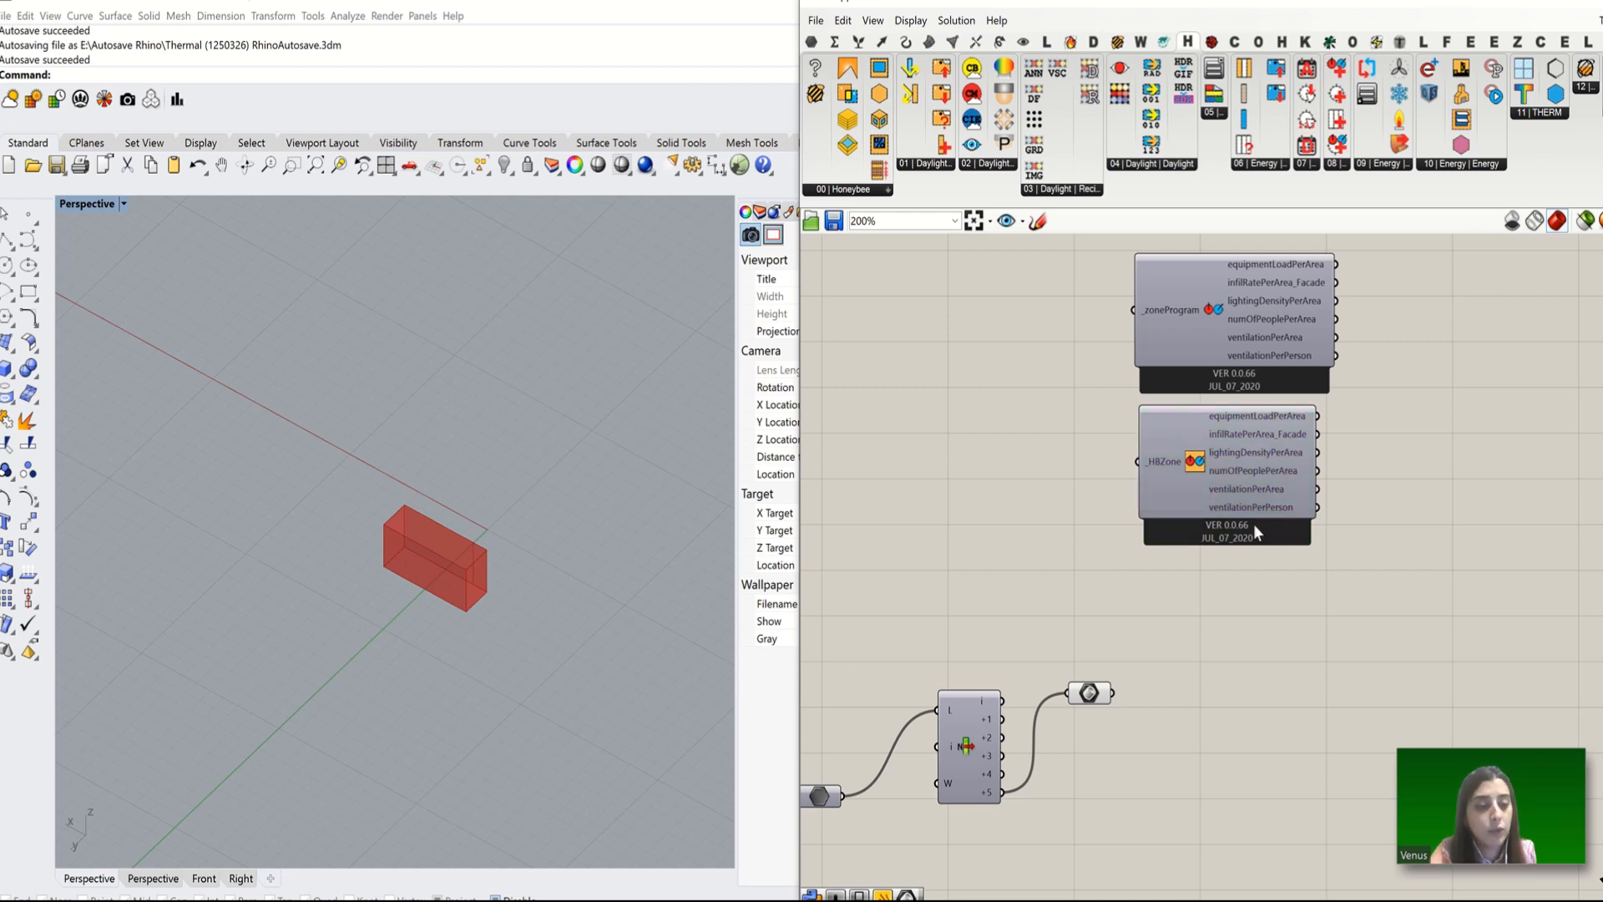
# Step: Delete the List Item with its Brep parameter and connect the flattened Data parameter to the _HBZone input of Get Zone EnergyPlus Loads
pyautogui.scroll(-3, 1255, 509)
pyautogui.scroll(2, 1210, 591)
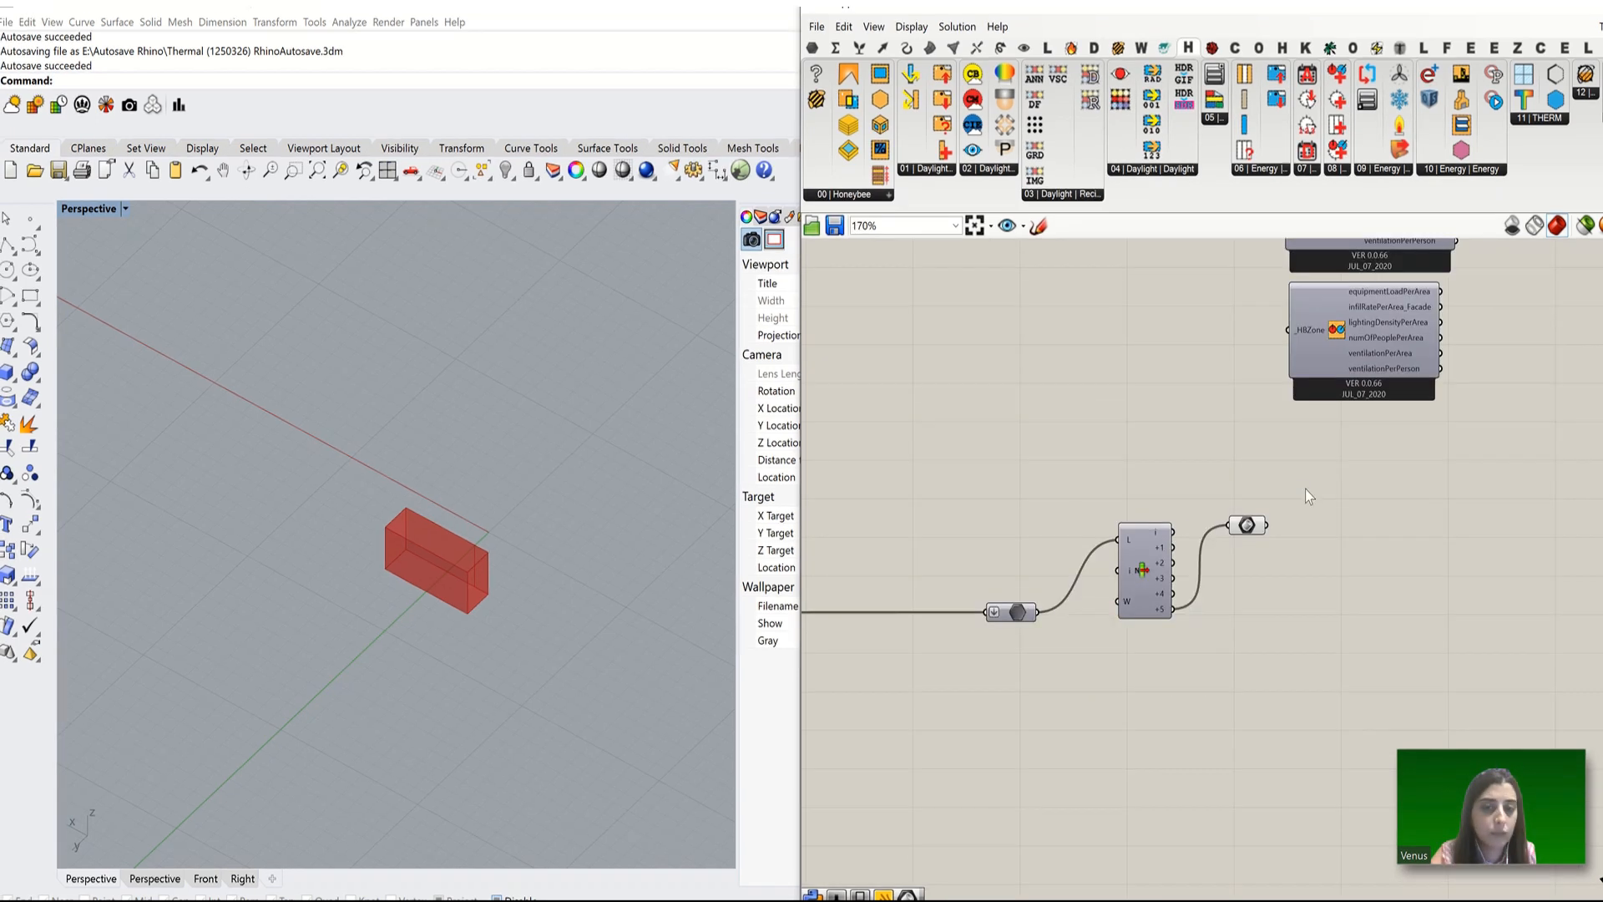
pyautogui.moveTo(1306, 481); pyautogui.dragTo(1097, 678)
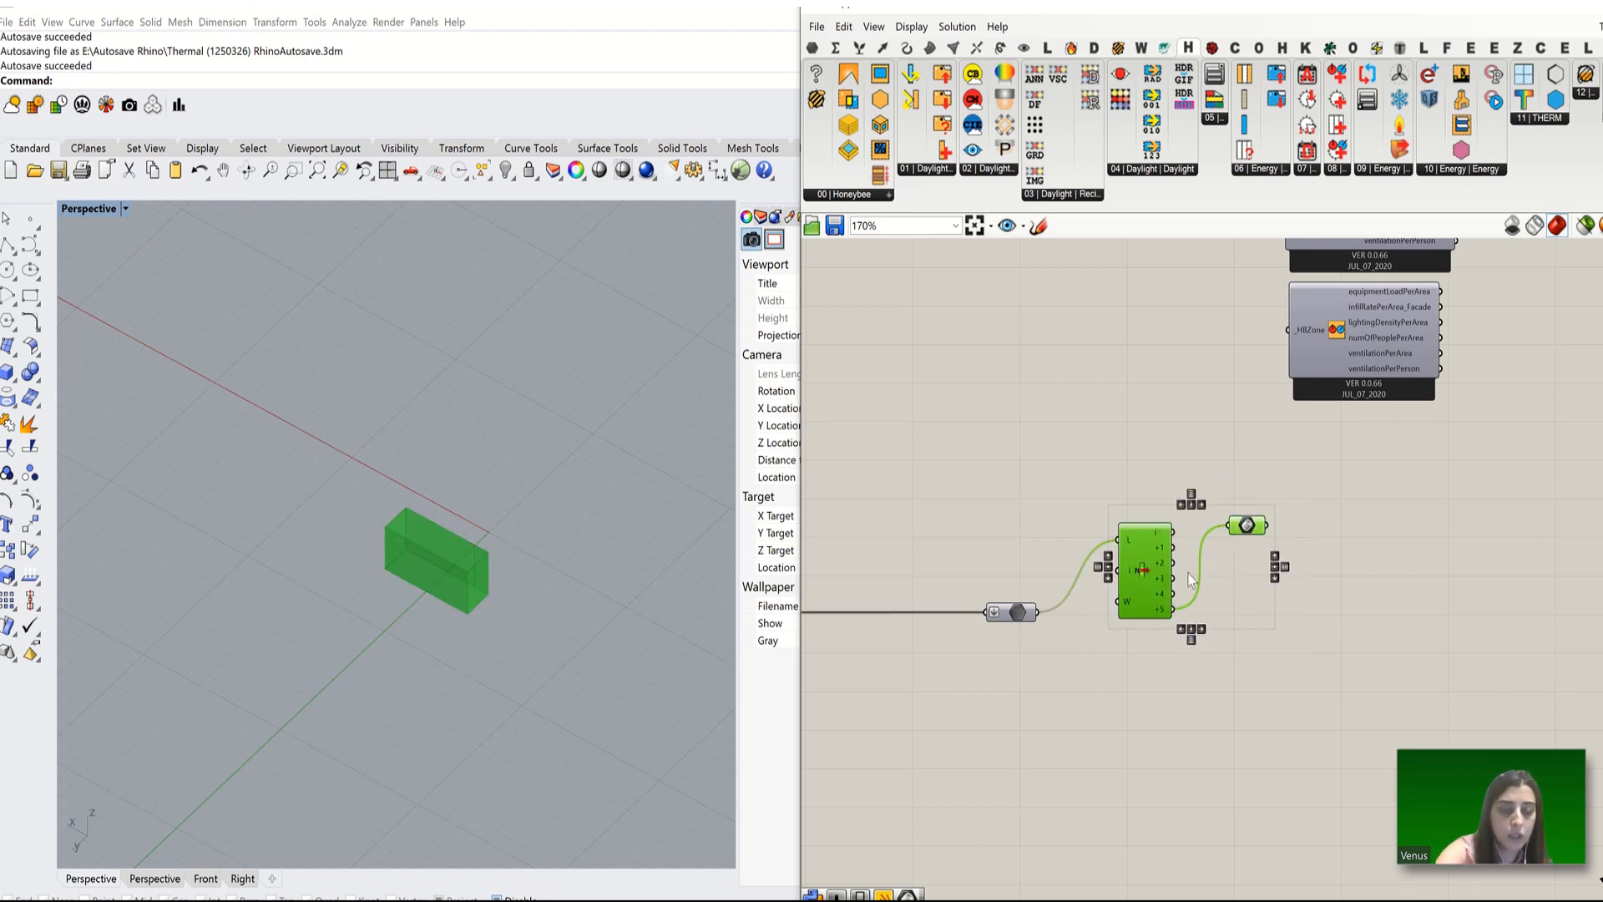
pyautogui.press('Delete')
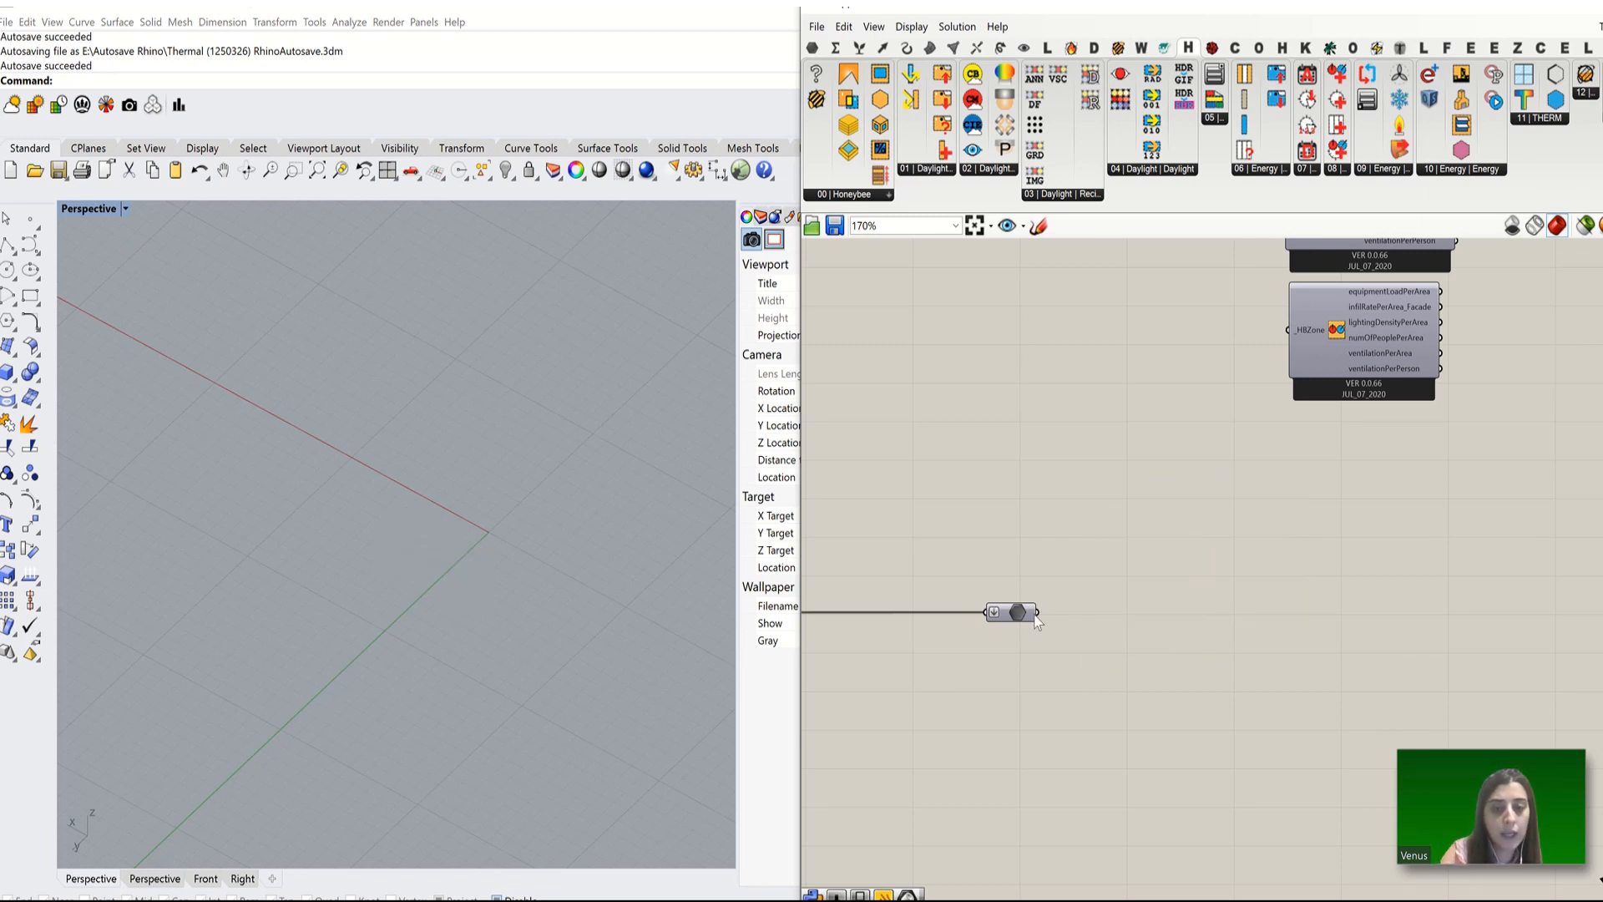
pyautogui.moveTo(1038, 614); pyautogui.dragTo(1328, 332)
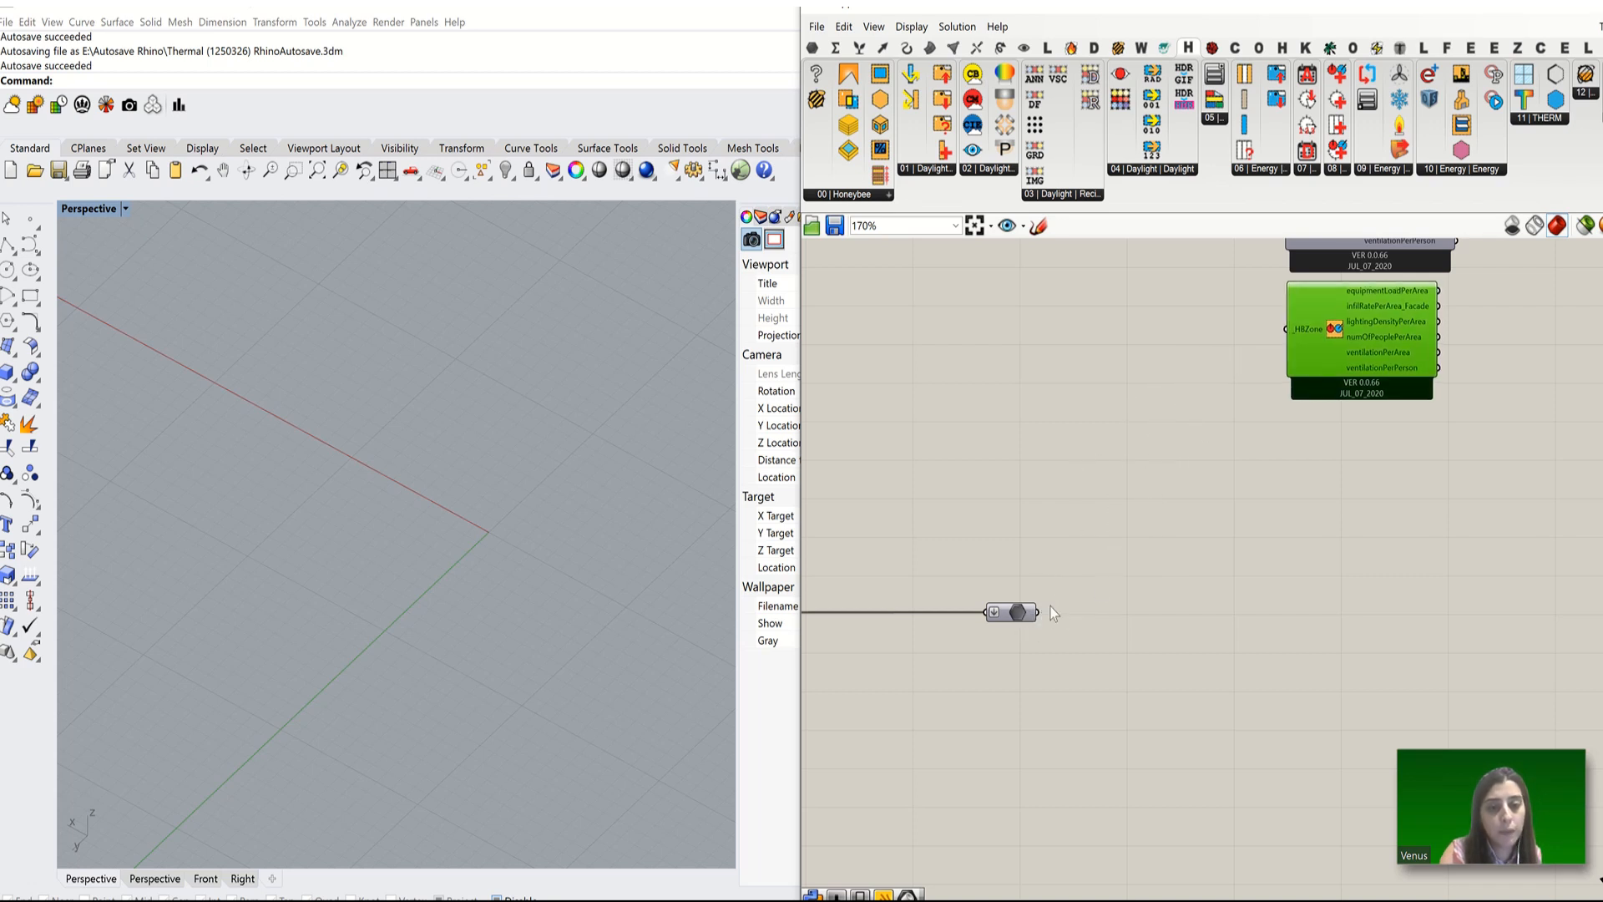
pyautogui.moveTo(1038, 613); pyautogui.dragTo(1177, 598)
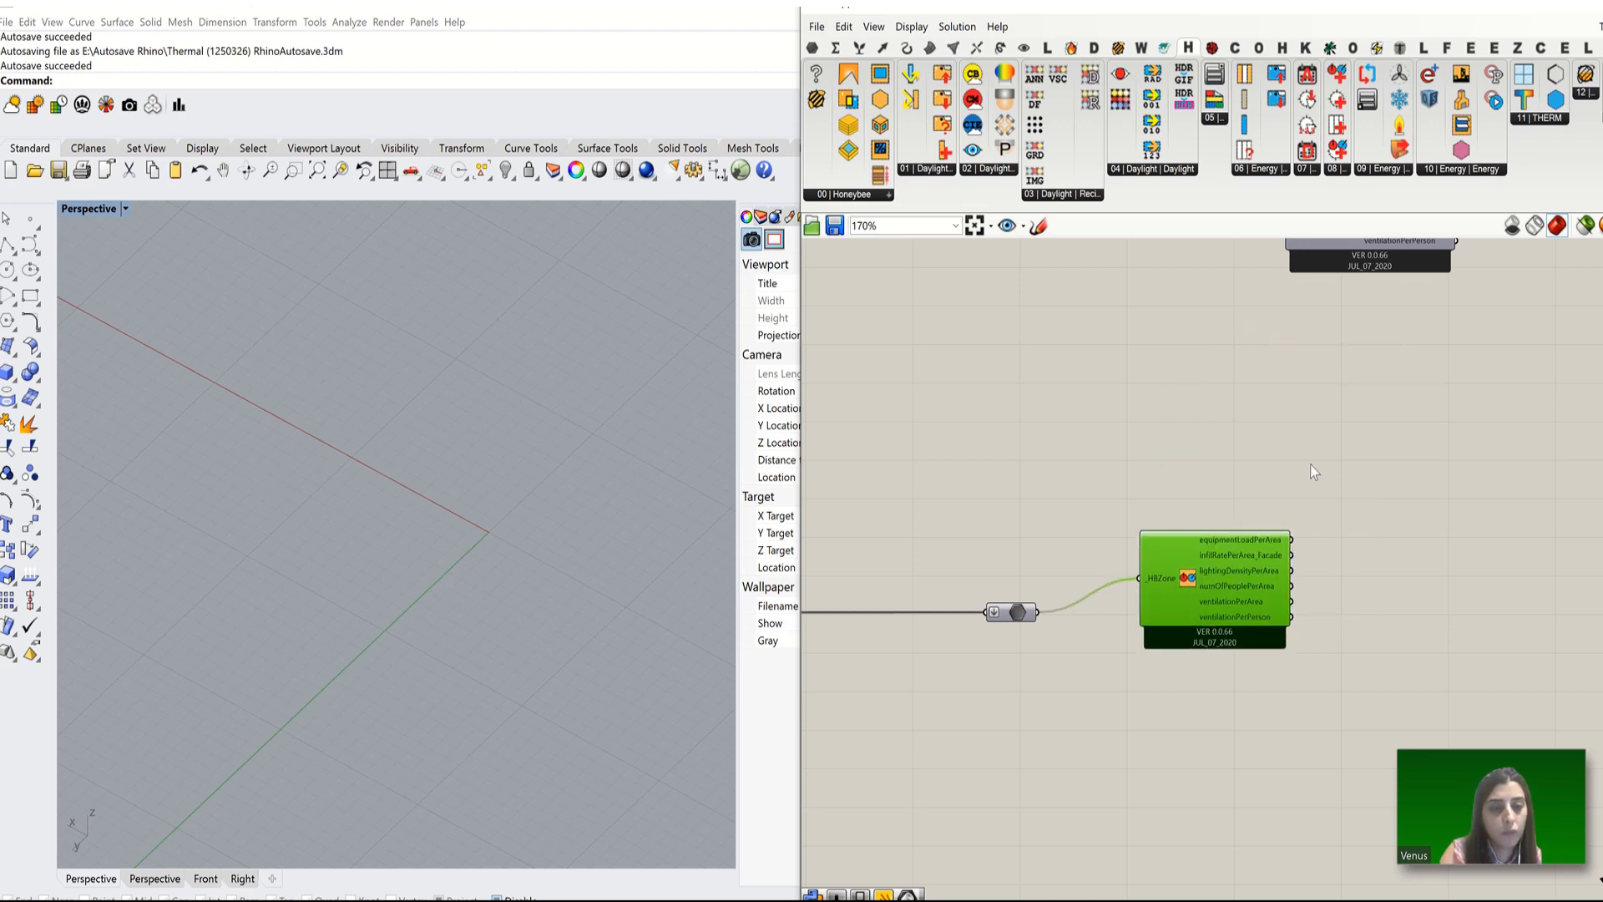
# Step: Copy the zone programs panel from the Zoning group and place it beside Get Zone EnergyPlus Loads, leaving room for another panel between
pyautogui.scroll(-10, 1326, 480)
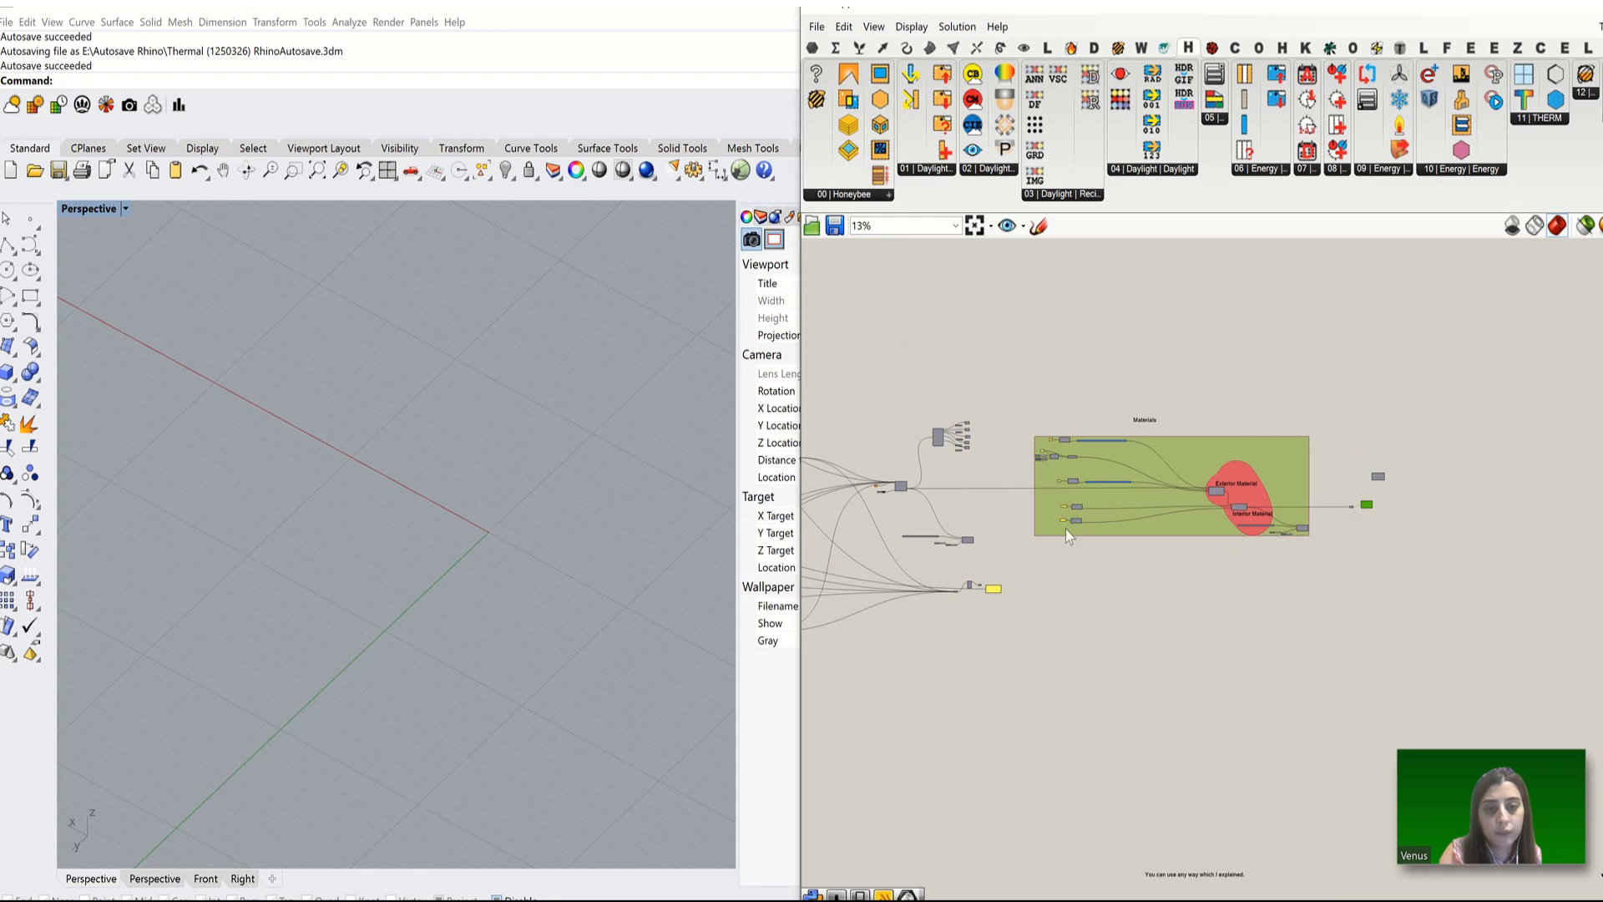
pyautogui.scroll(-4, 1066, 530)
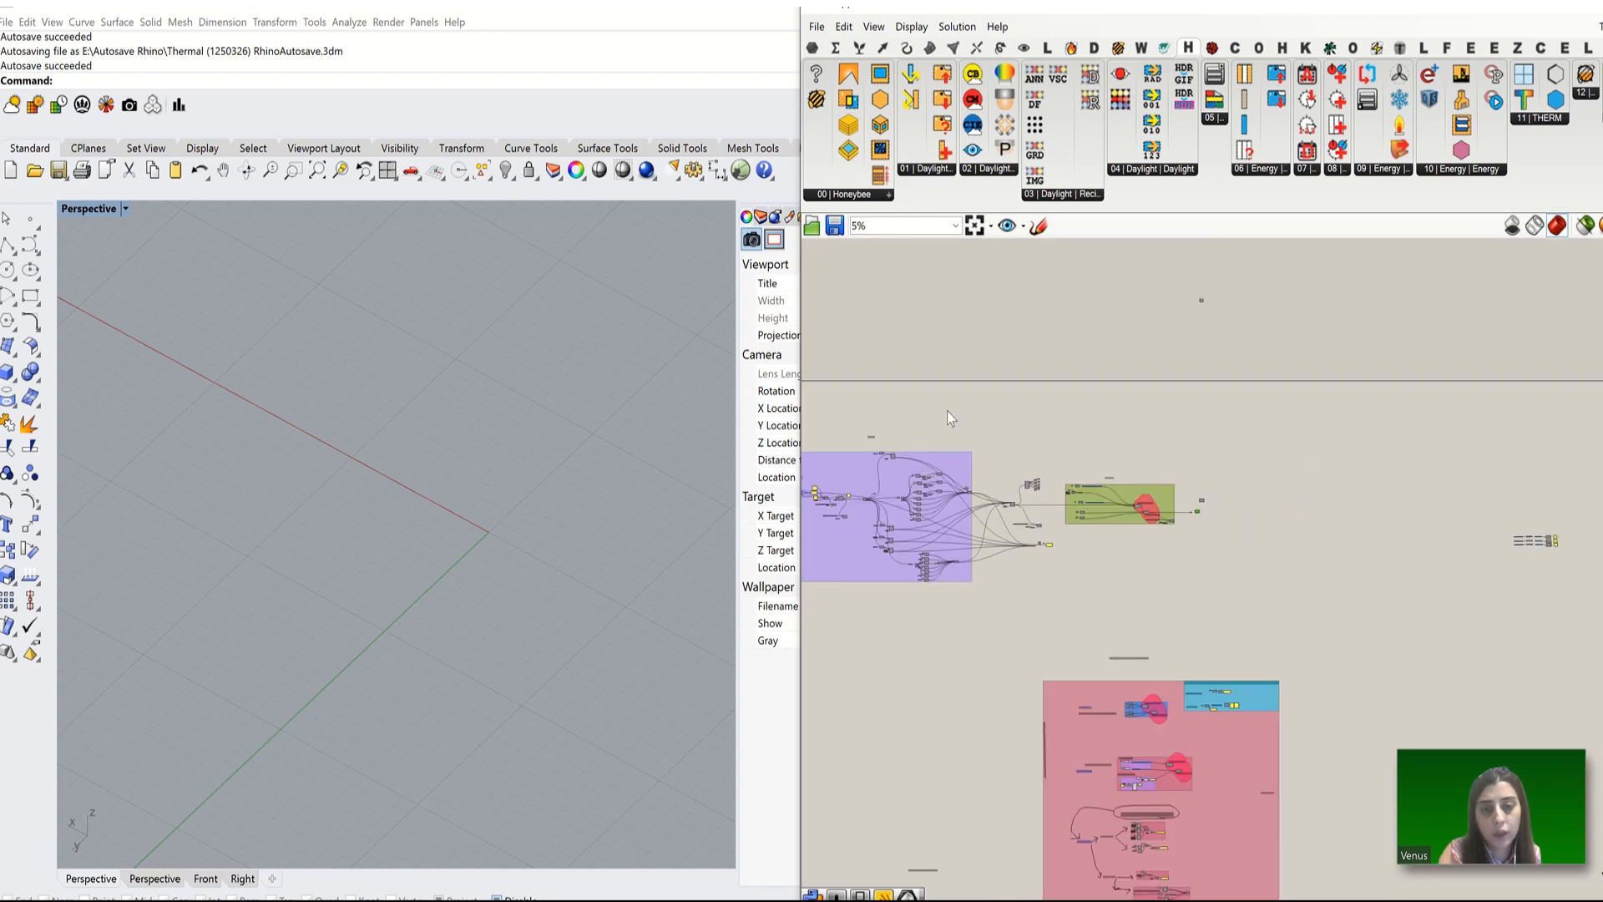
pyautogui.scroll(10, 1002, 513)
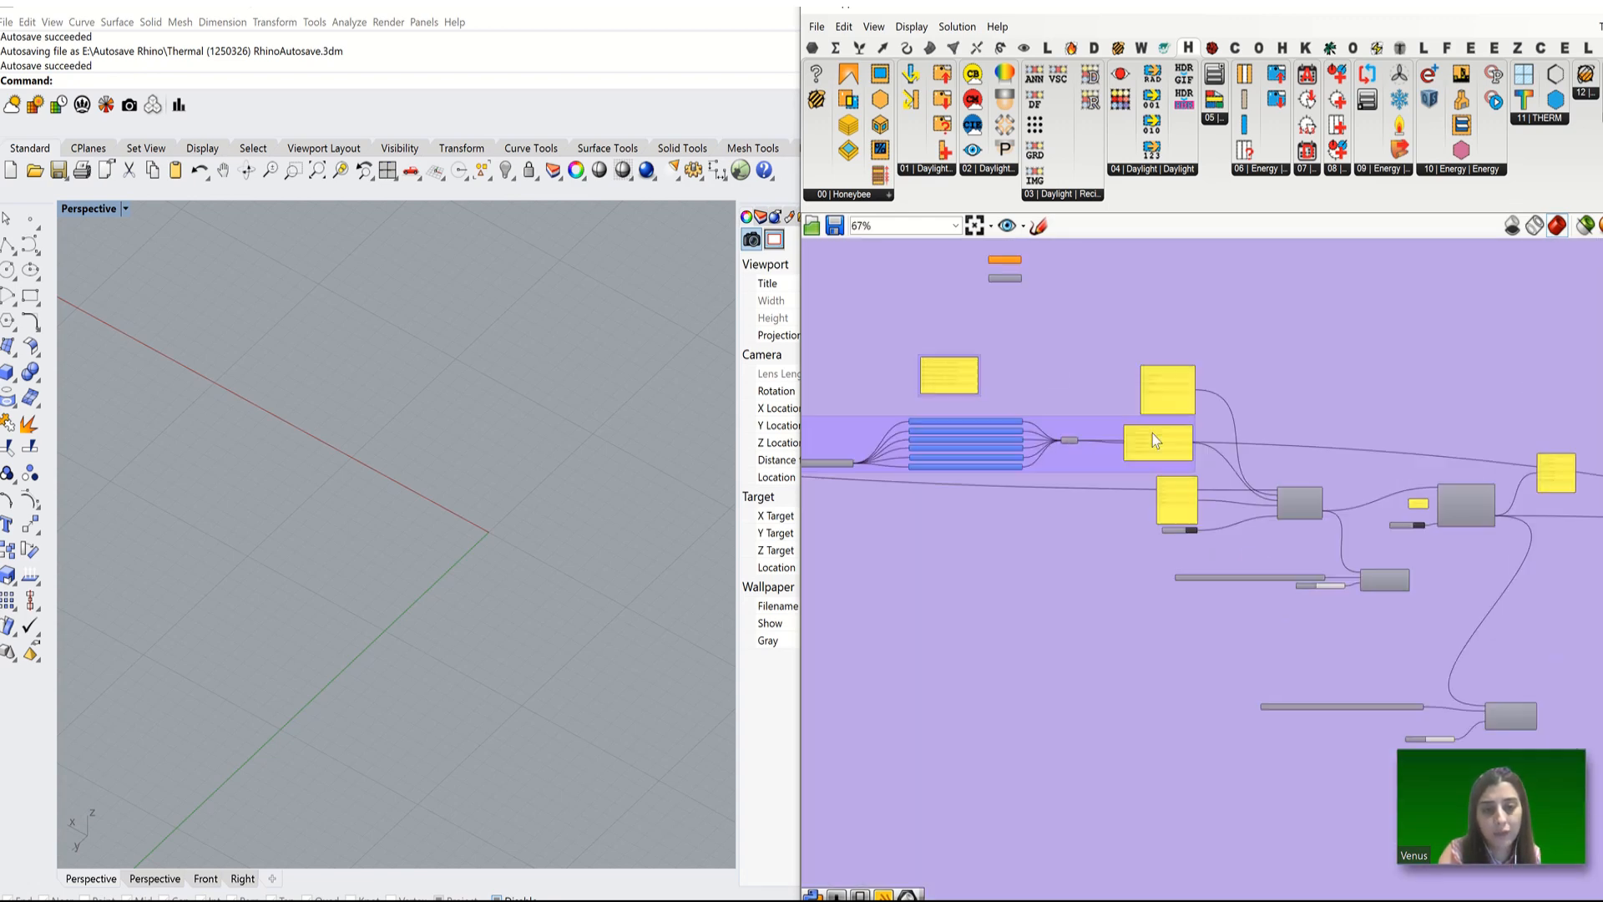
pyautogui.scroll(4, 1154, 440)
pyautogui.click(1169, 451)
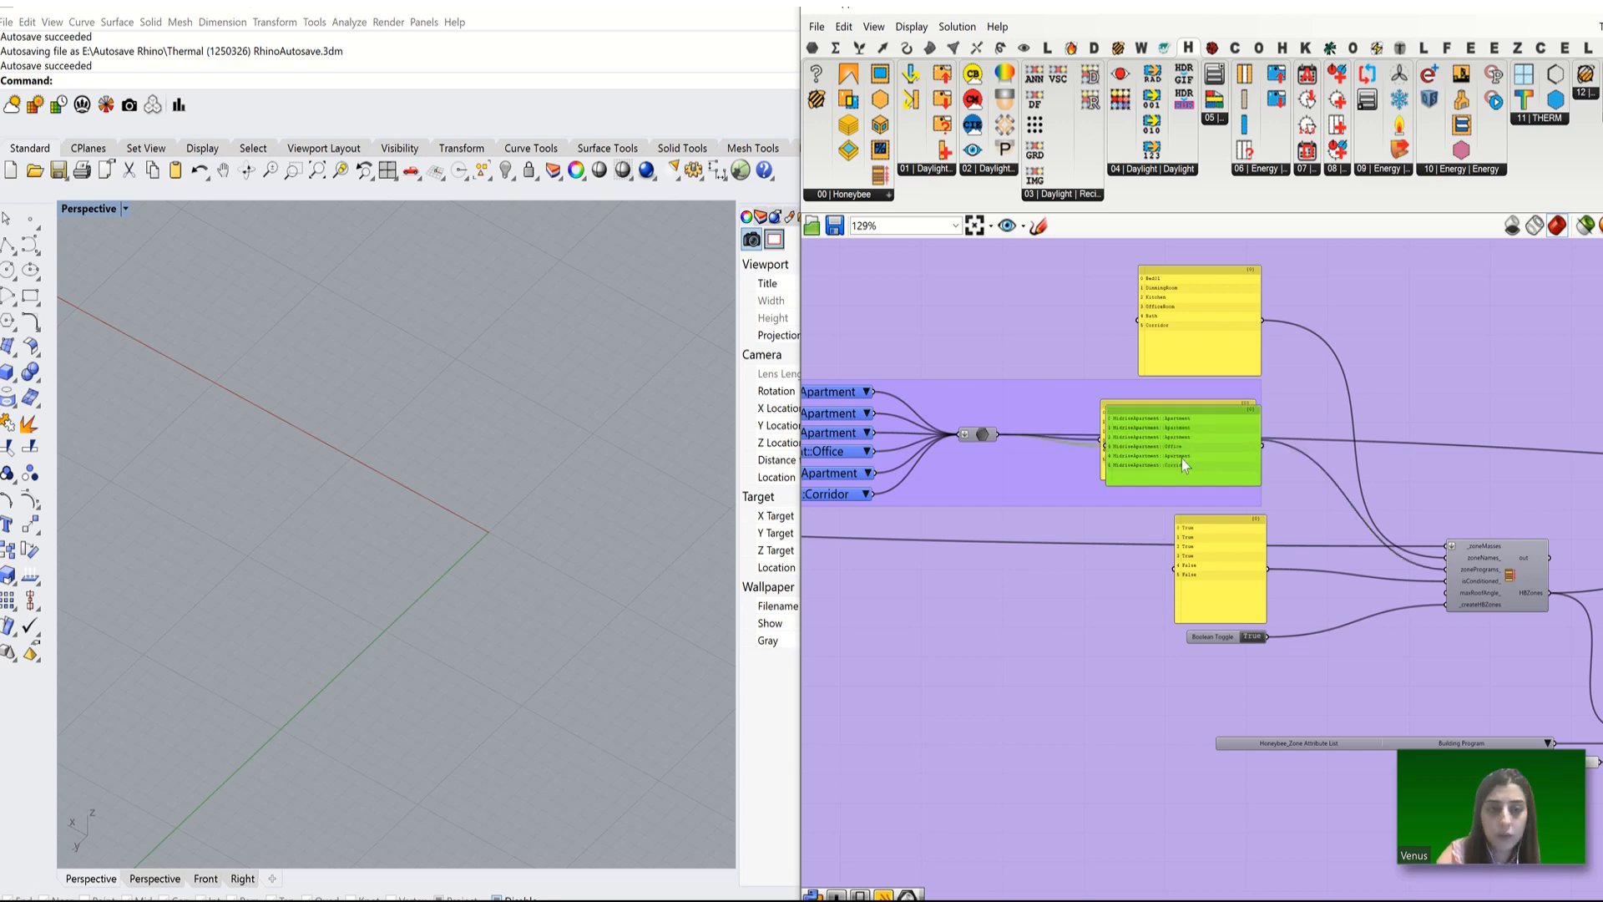
pyautogui.scroll(-10, 891, 567)
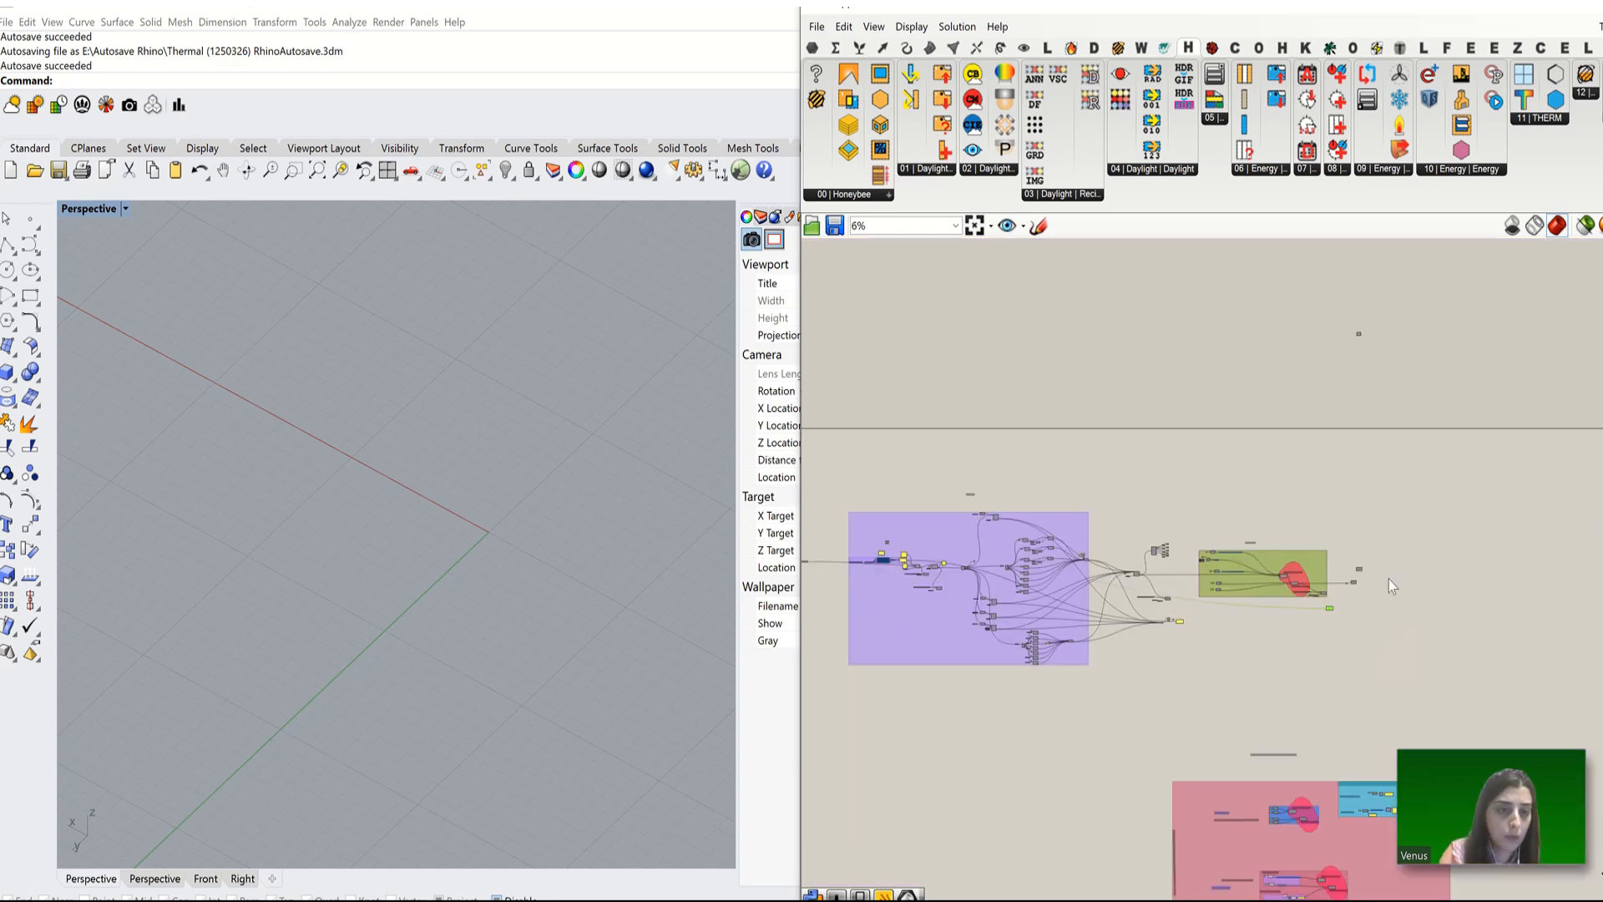
pyautogui.scroll(6, 1390, 584)
pyautogui.scroll(5, 1202, 604)
pyautogui.scroll(3, 1139, 615)
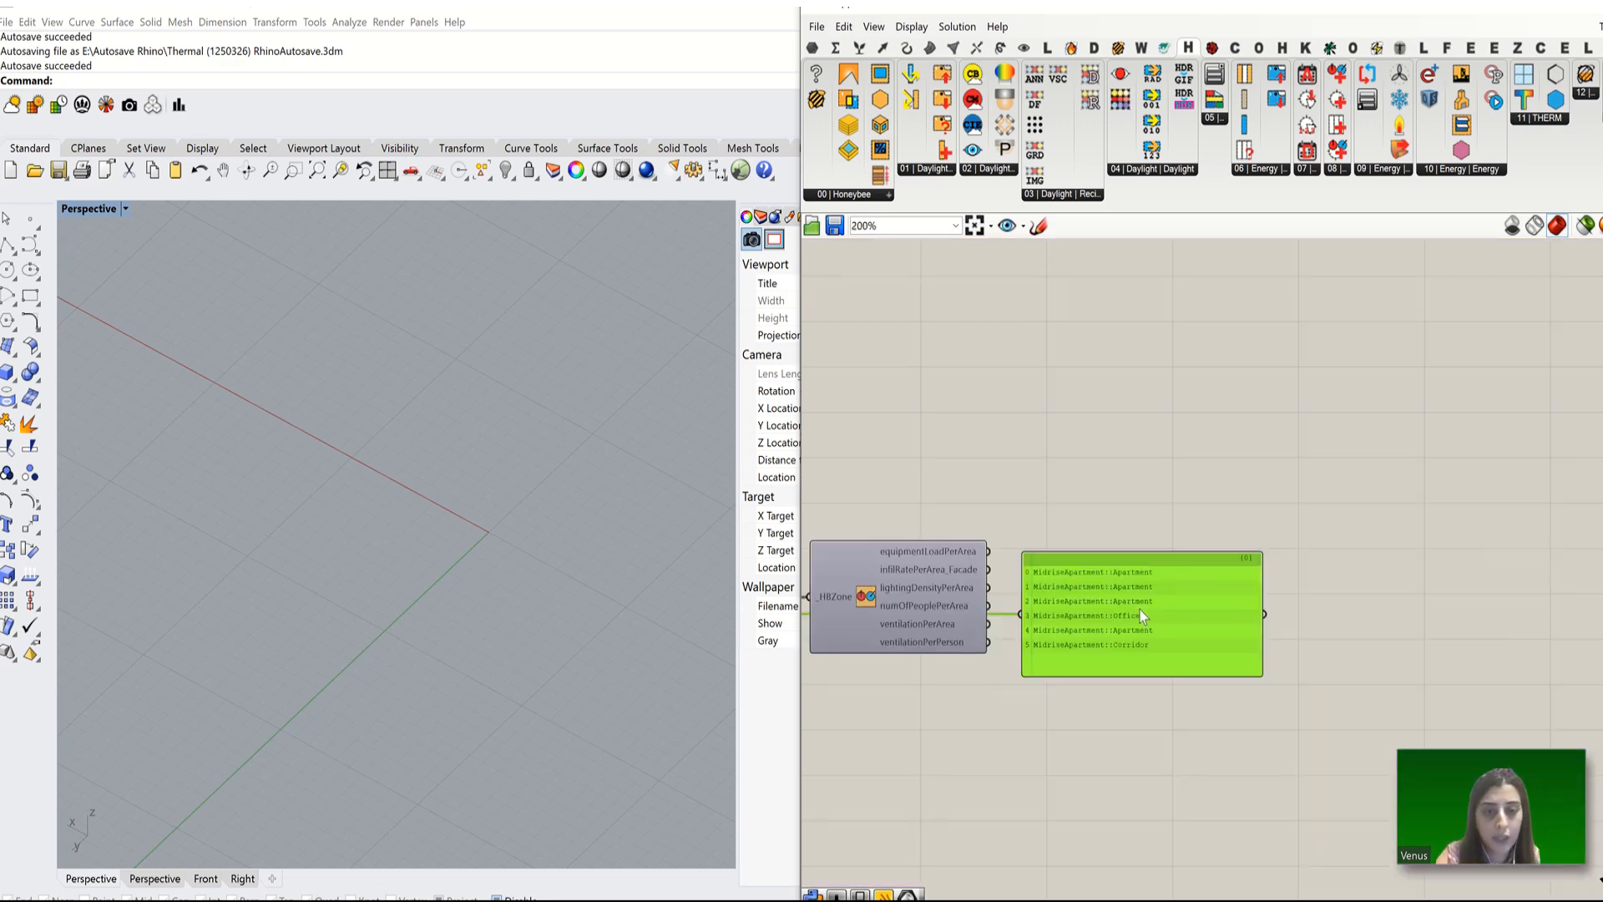
pyautogui.moveTo(1142, 615); pyautogui.dragTo(1291, 600)
# Step: Add a panel between the loads component and the programs panel, connect it to equipmentLoadPerArea and enlarge it
pyautogui.doubleClick(1039, 547)
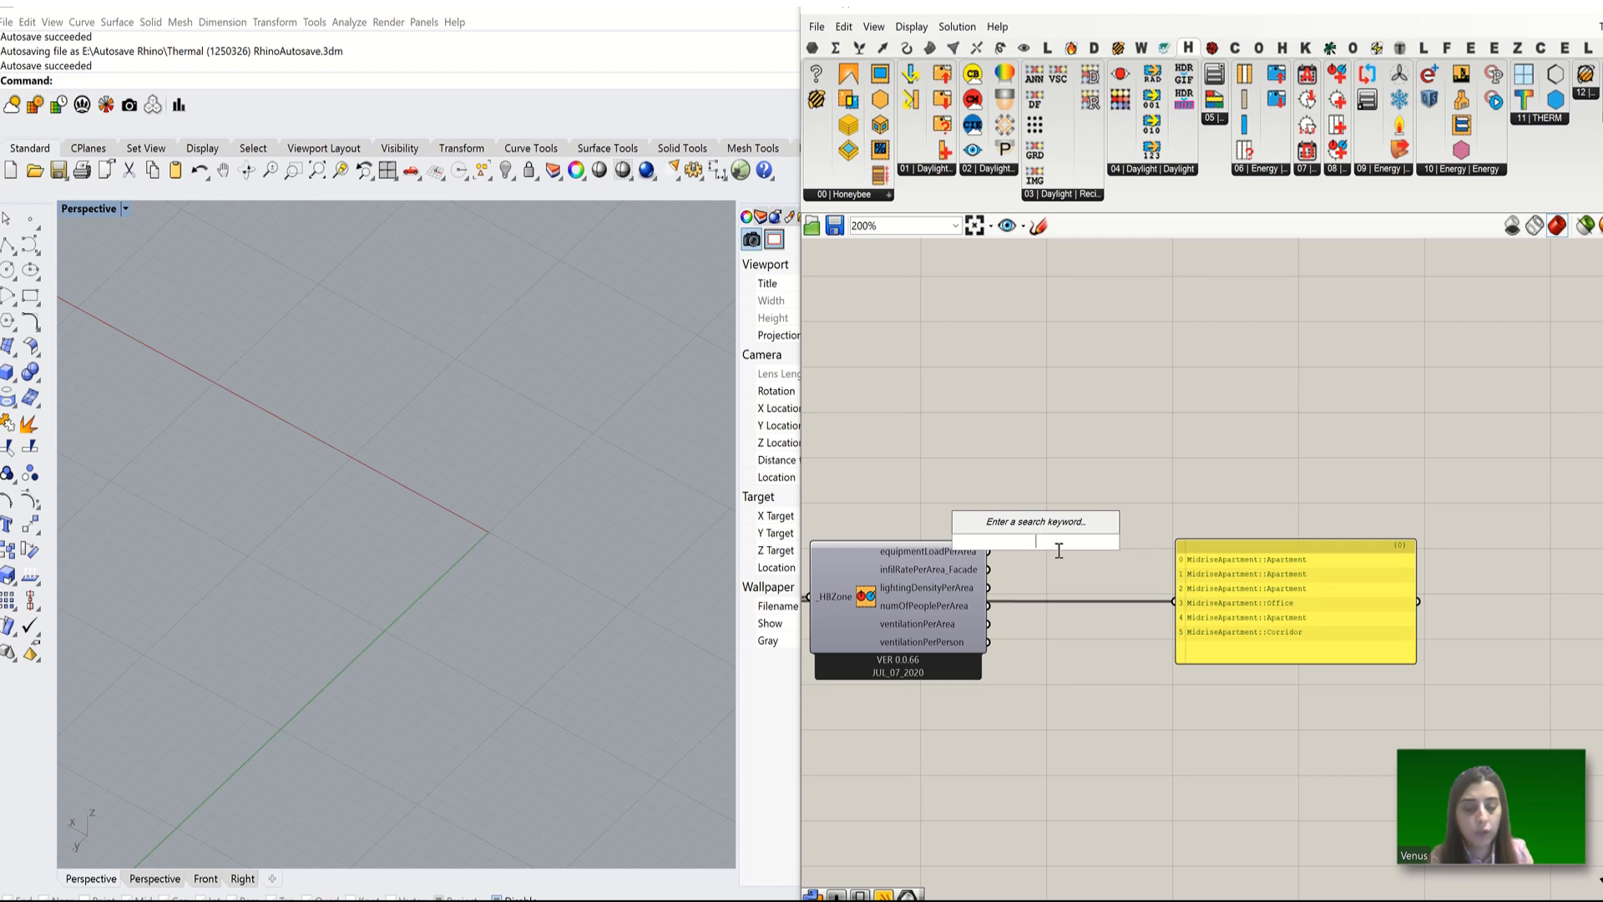
pyautogui.write('"pa')
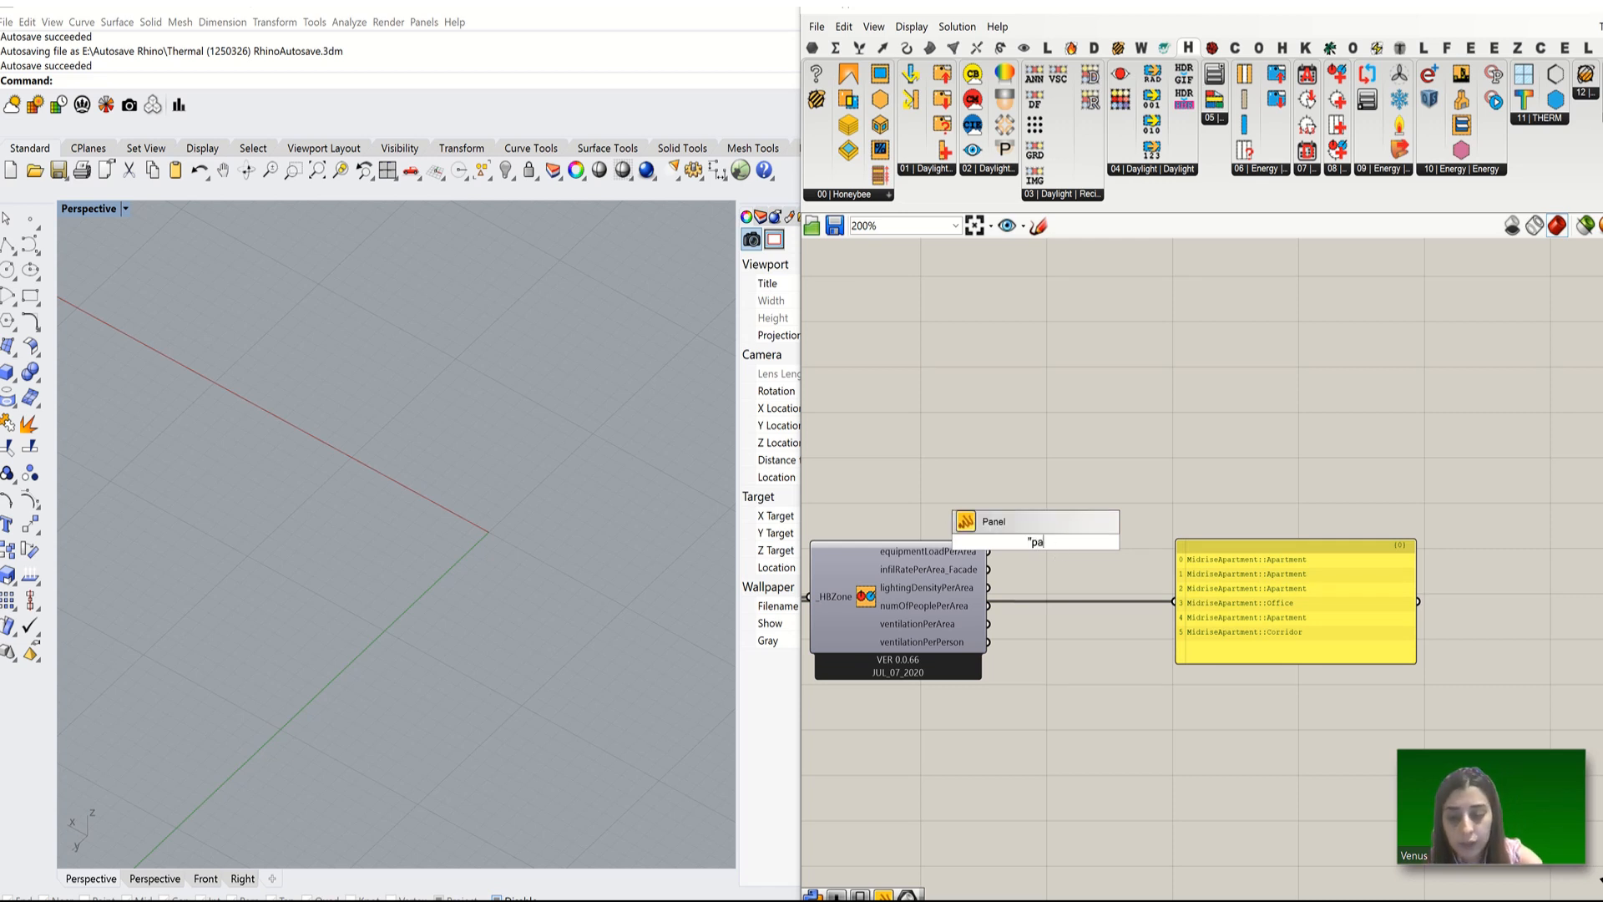
pyautogui.write('nel')
pyautogui.press('Return')
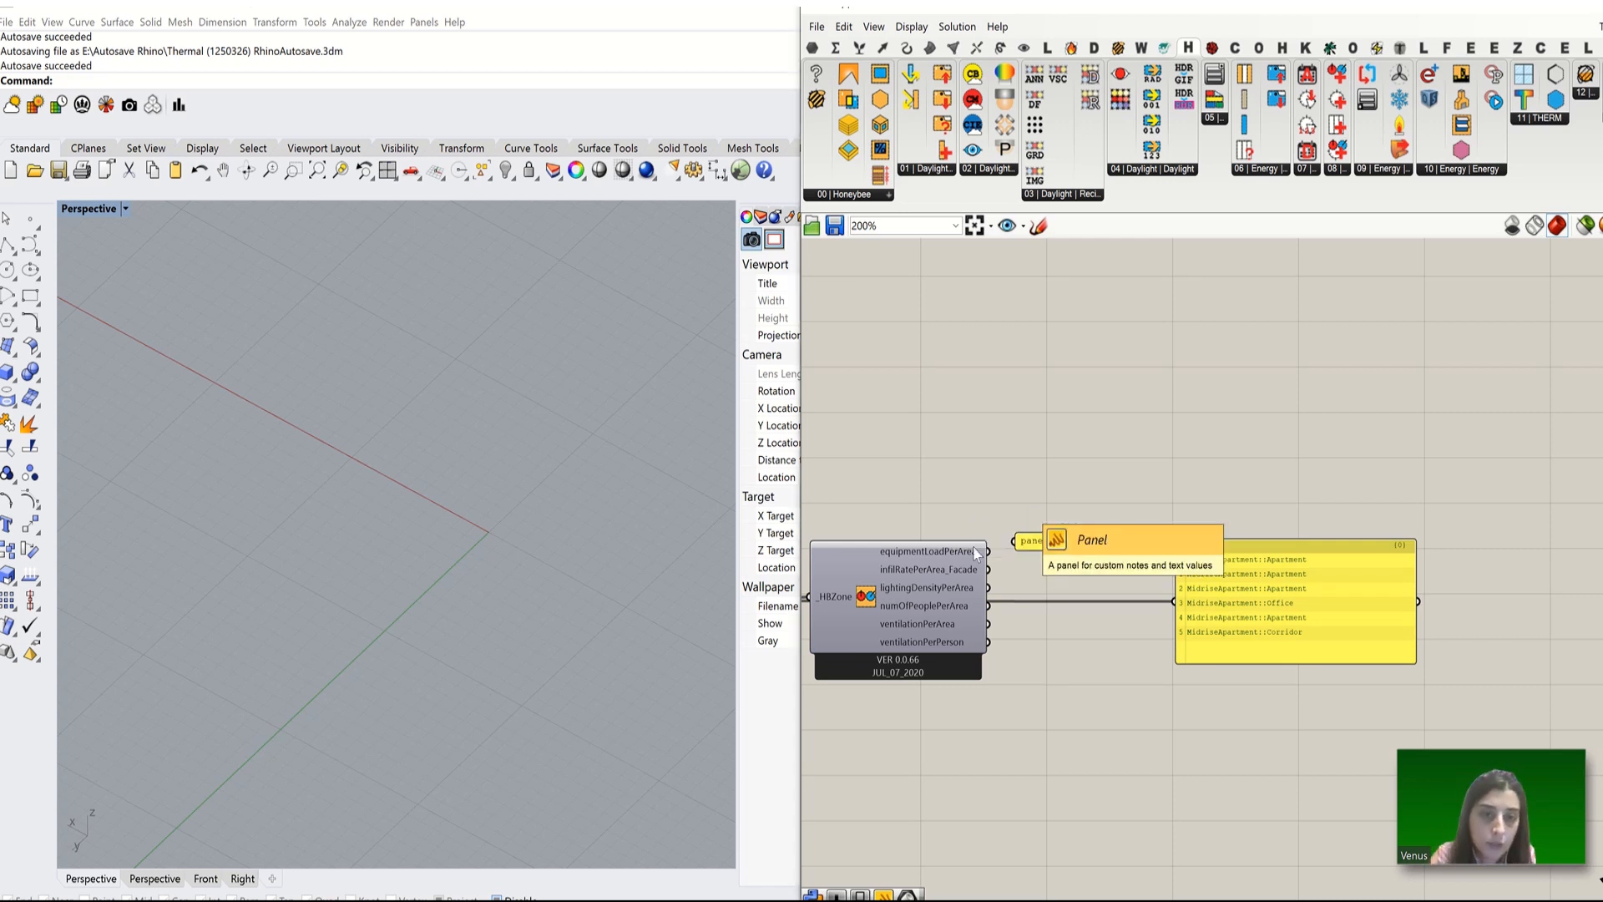
pyautogui.moveTo(987, 552); pyautogui.dragTo(1169, 666)
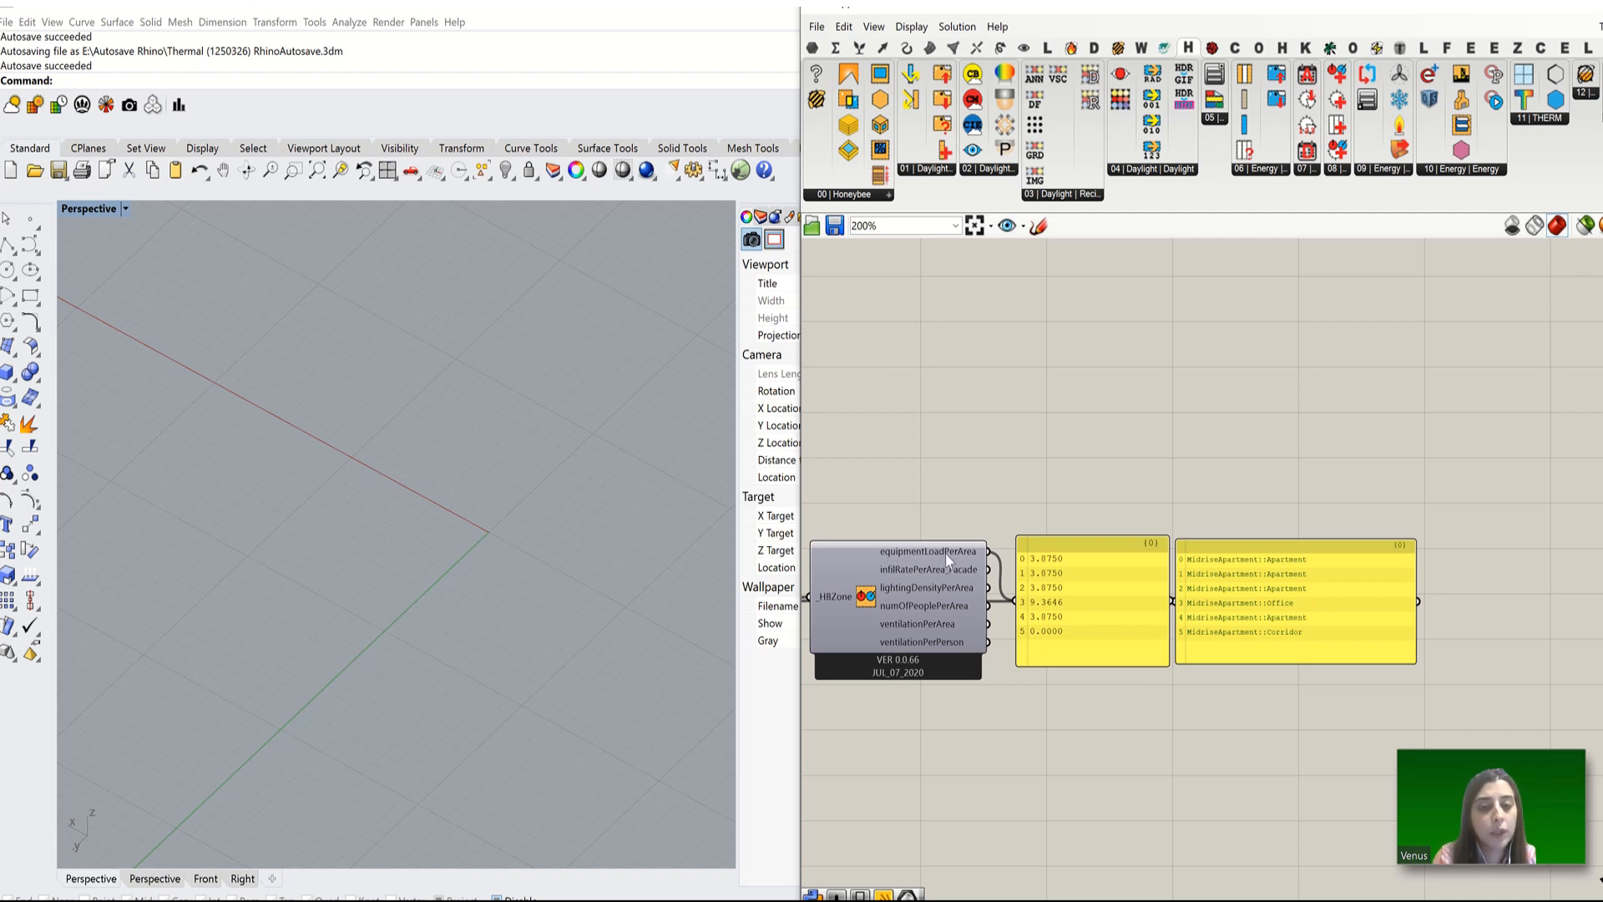
# Step: Line up the equipment load panel with the zone programs panel so their rows can be compared
pyautogui.moveTo(1082, 595); pyautogui.dragTo(1083, 570)
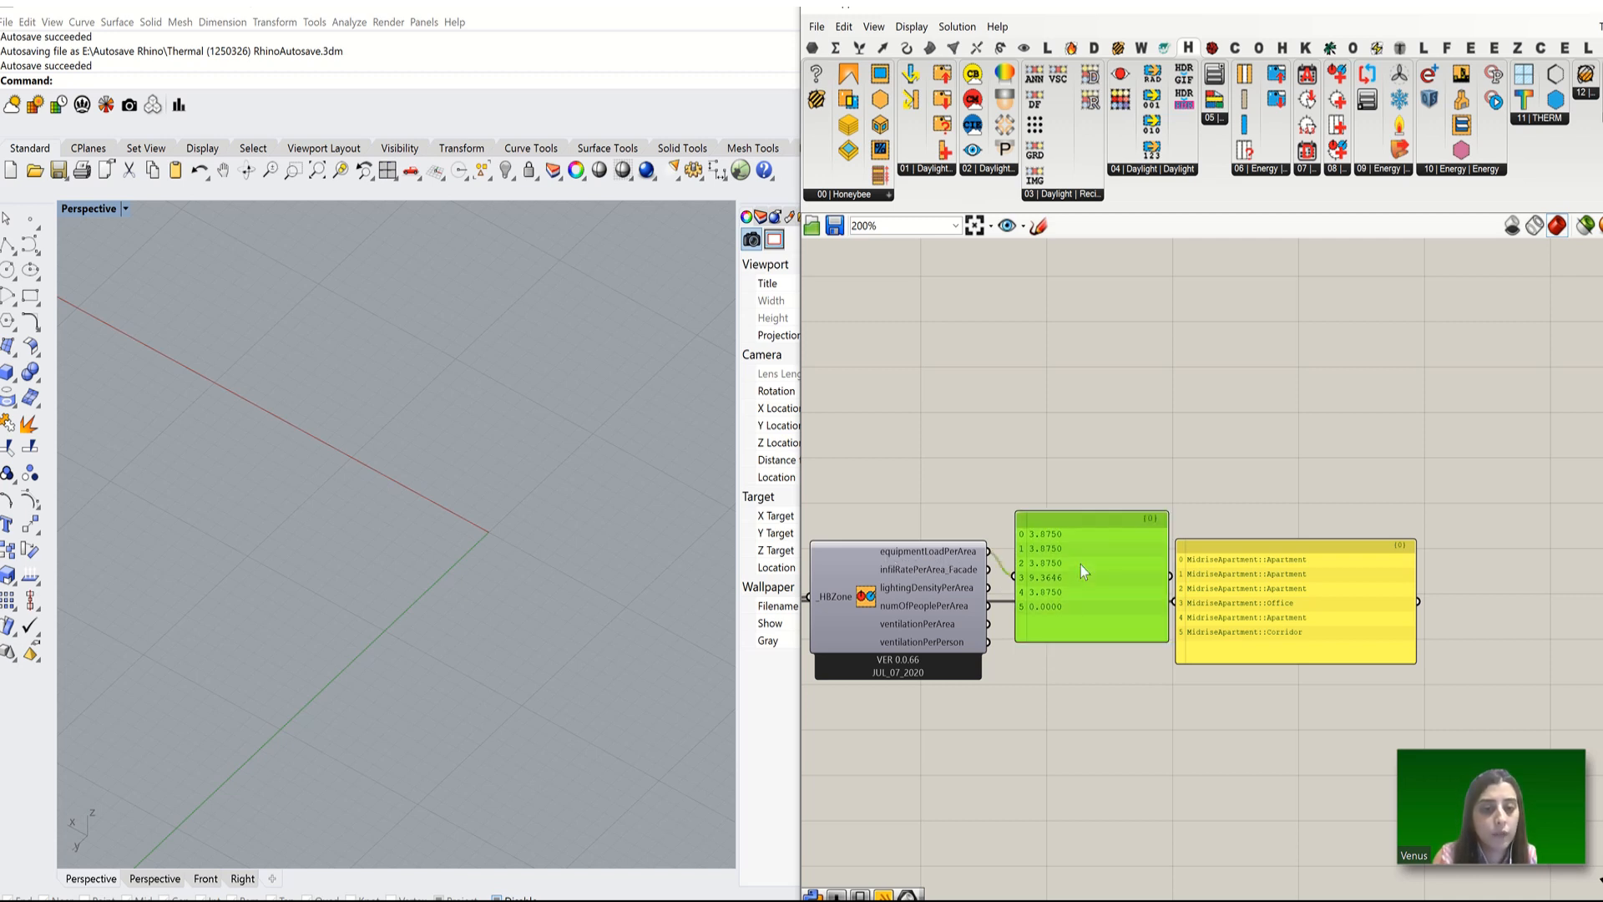
pyautogui.moveTo(1269, 605)
pyautogui.mouseDown()
pyautogui.moveTo(1270, 567)
pyautogui.moveTo(1273, 582)
pyautogui.mouseUp()
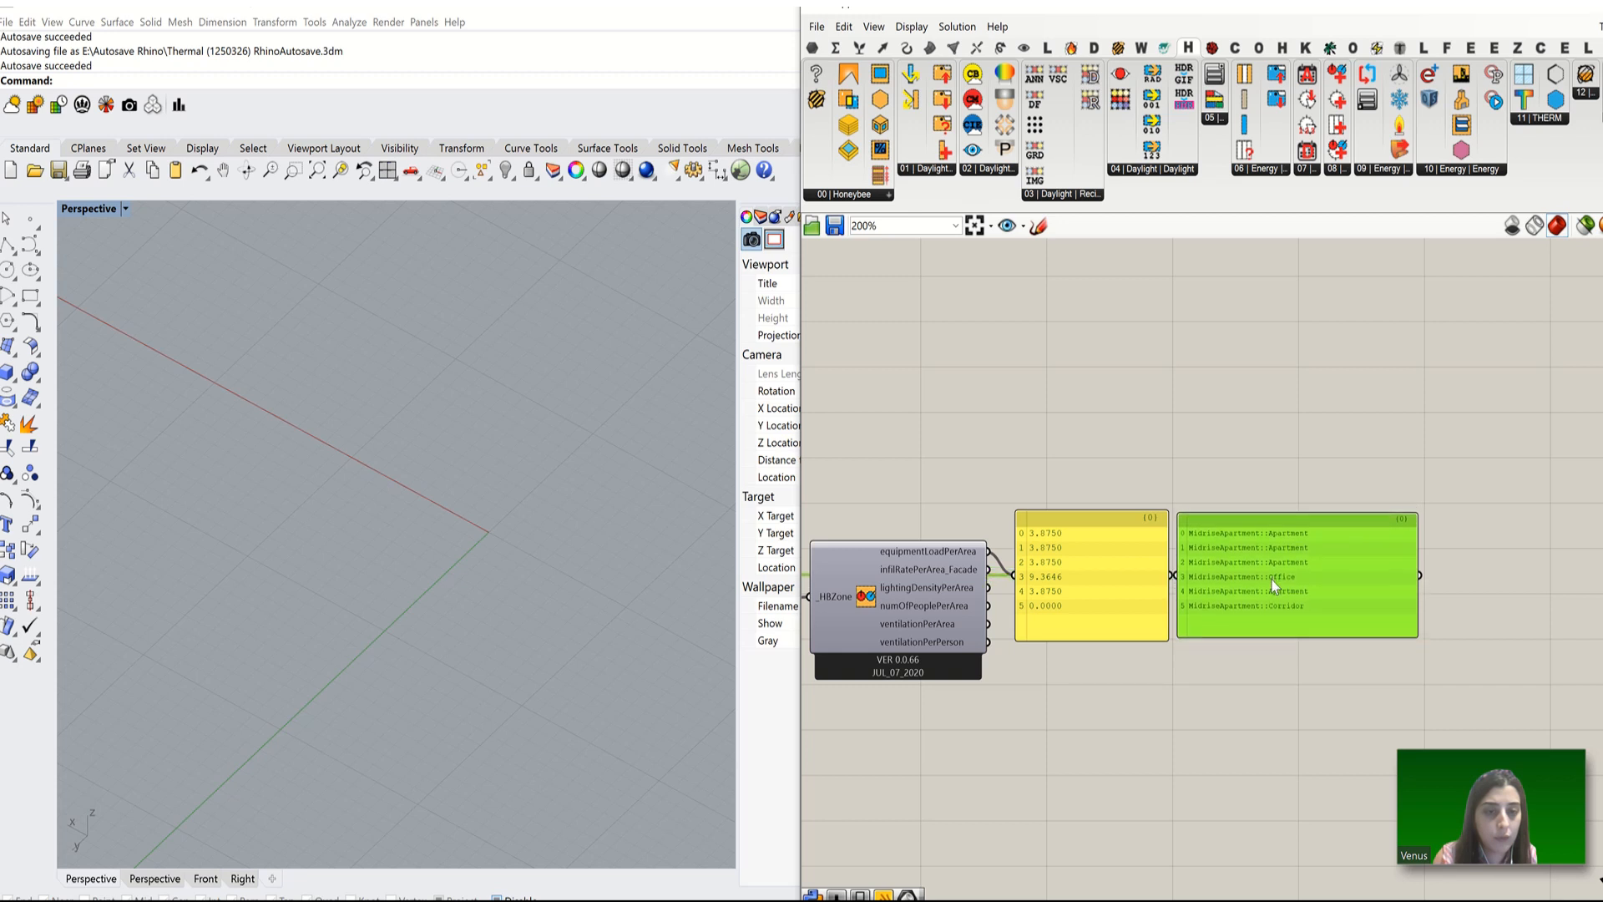
pyautogui.scroll(4, 1273, 551)
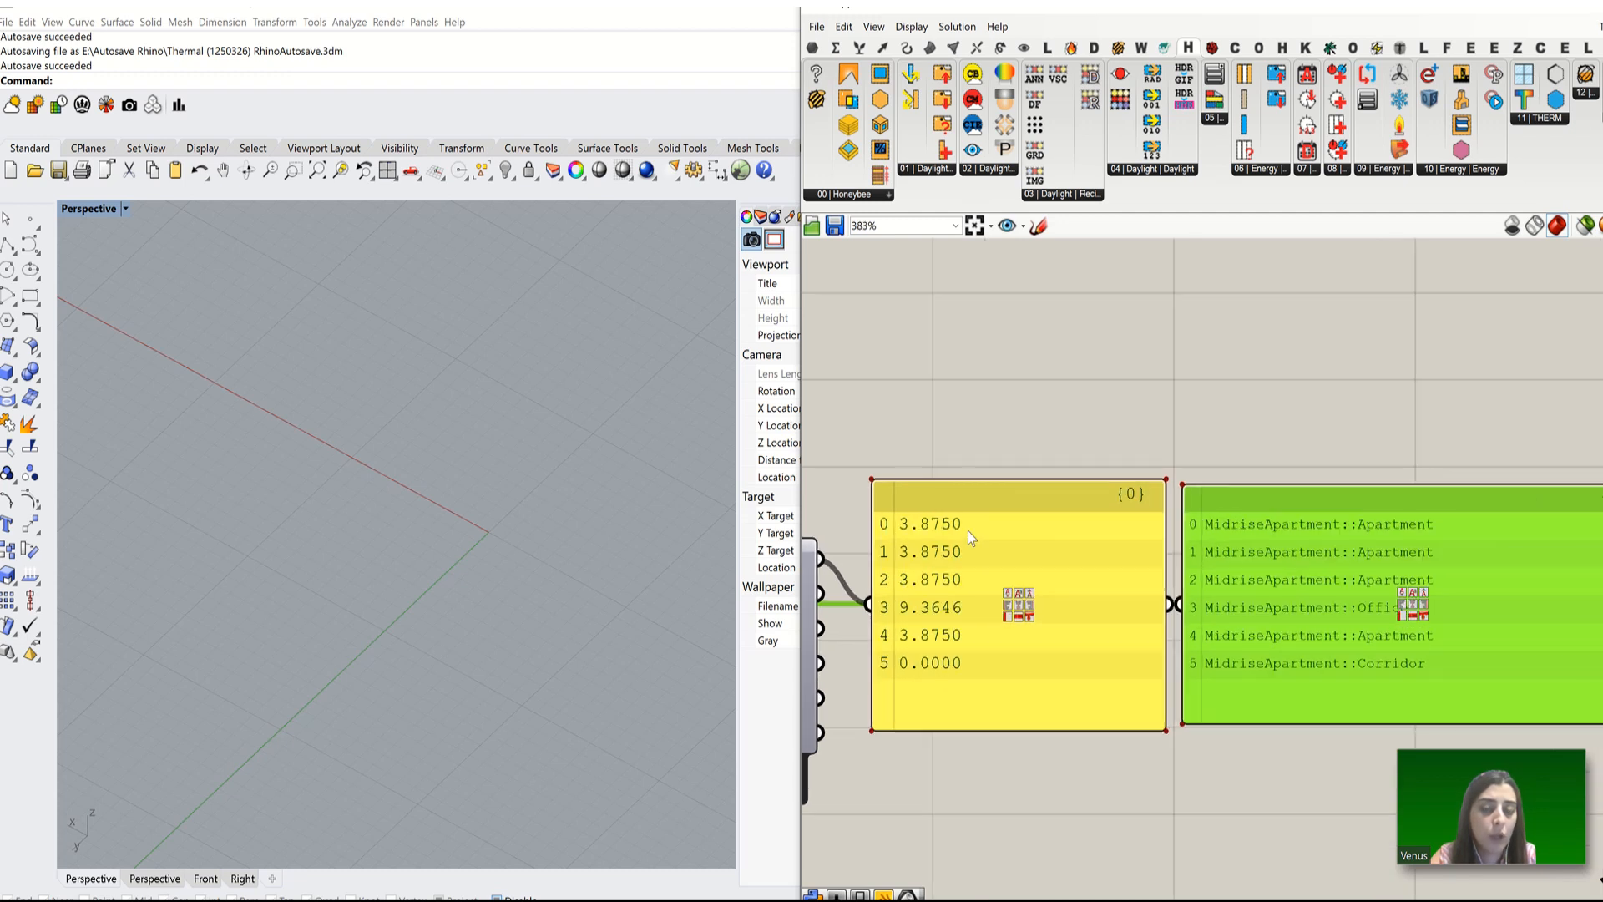
# Step: Move the zone programs panel and the equipment load panel up, clear of the loads component, keeping them side by side with rows aligned
pyautogui.scroll(1, 1291, 539)
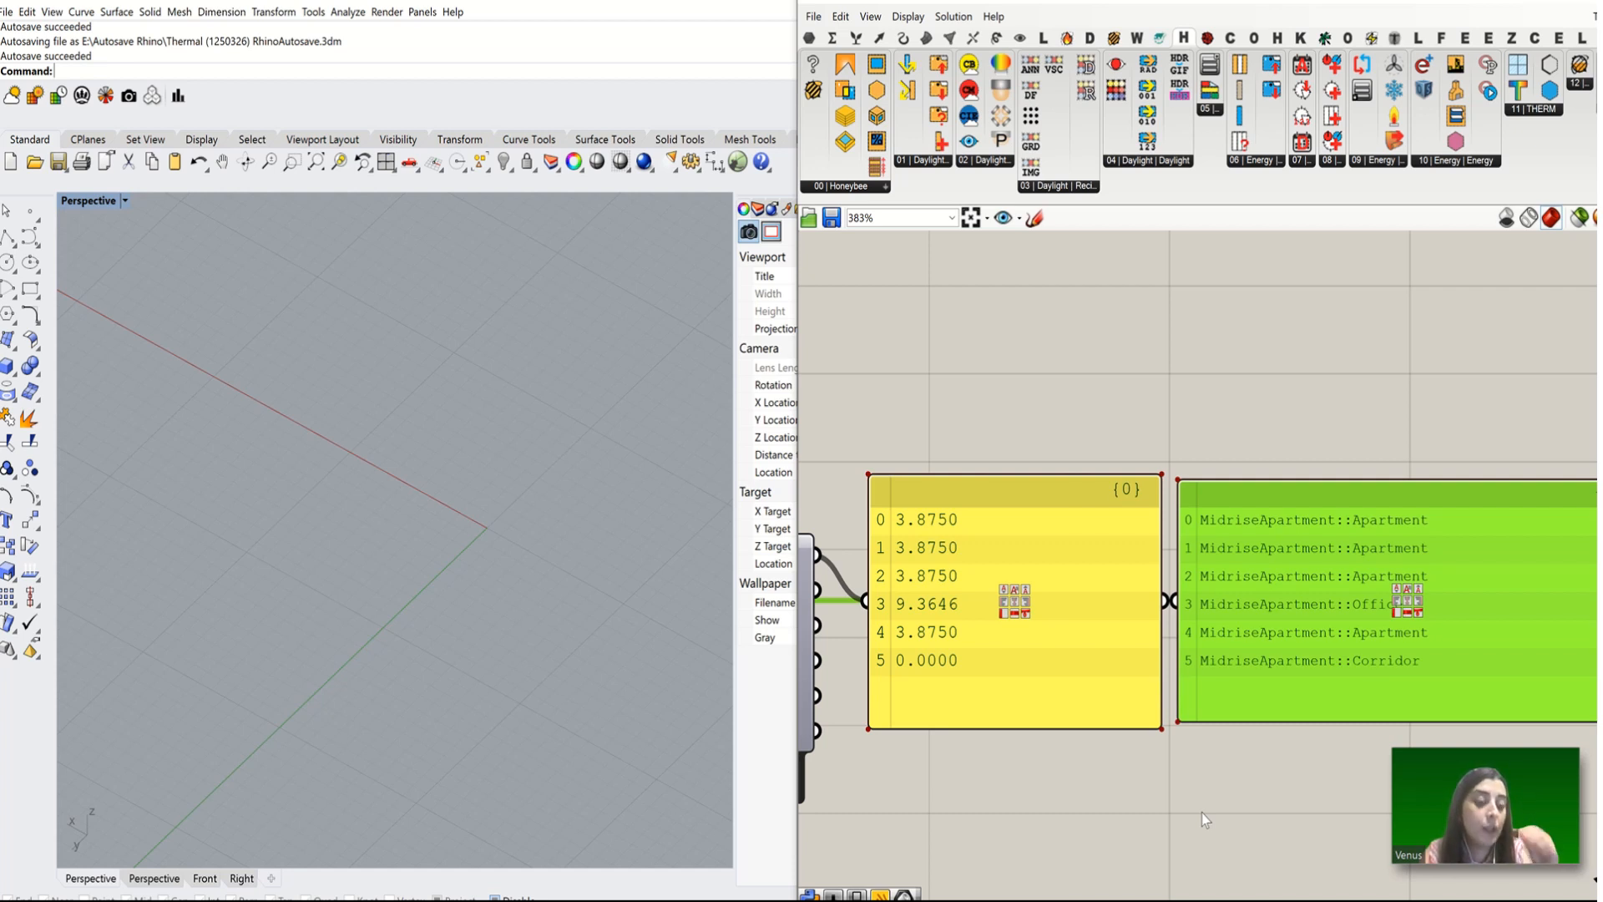
pyautogui.scroll(-3, 1209, 777)
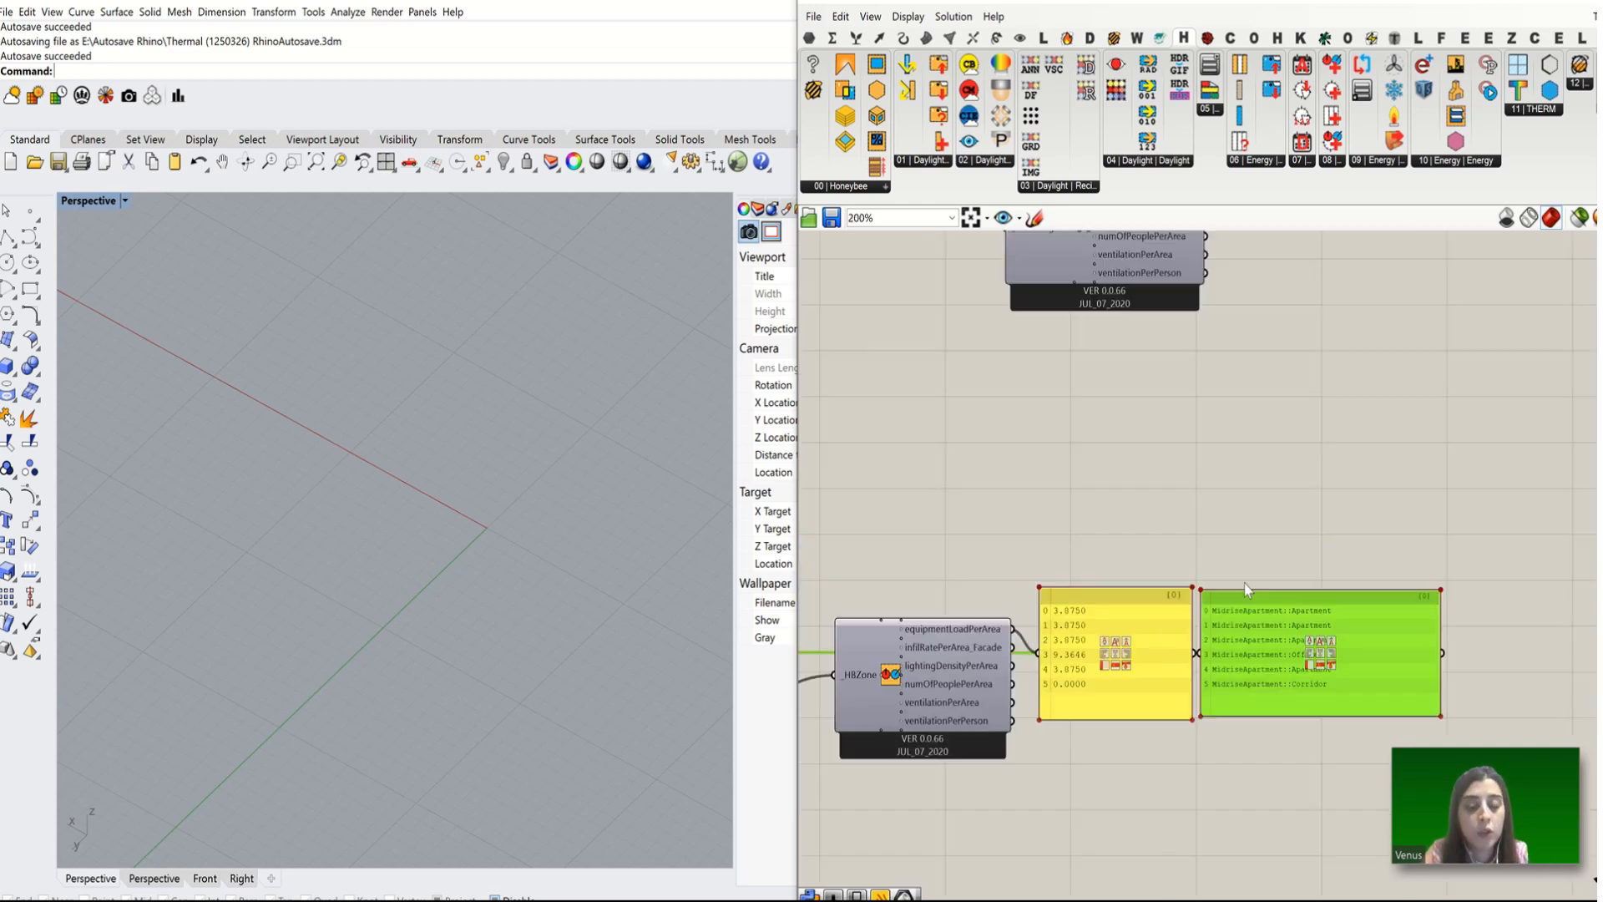
pyautogui.scroll(3, 1171, 611)
pyautogui.moveTo(1276, 653); pyautogui.dragTo(1367, 552)
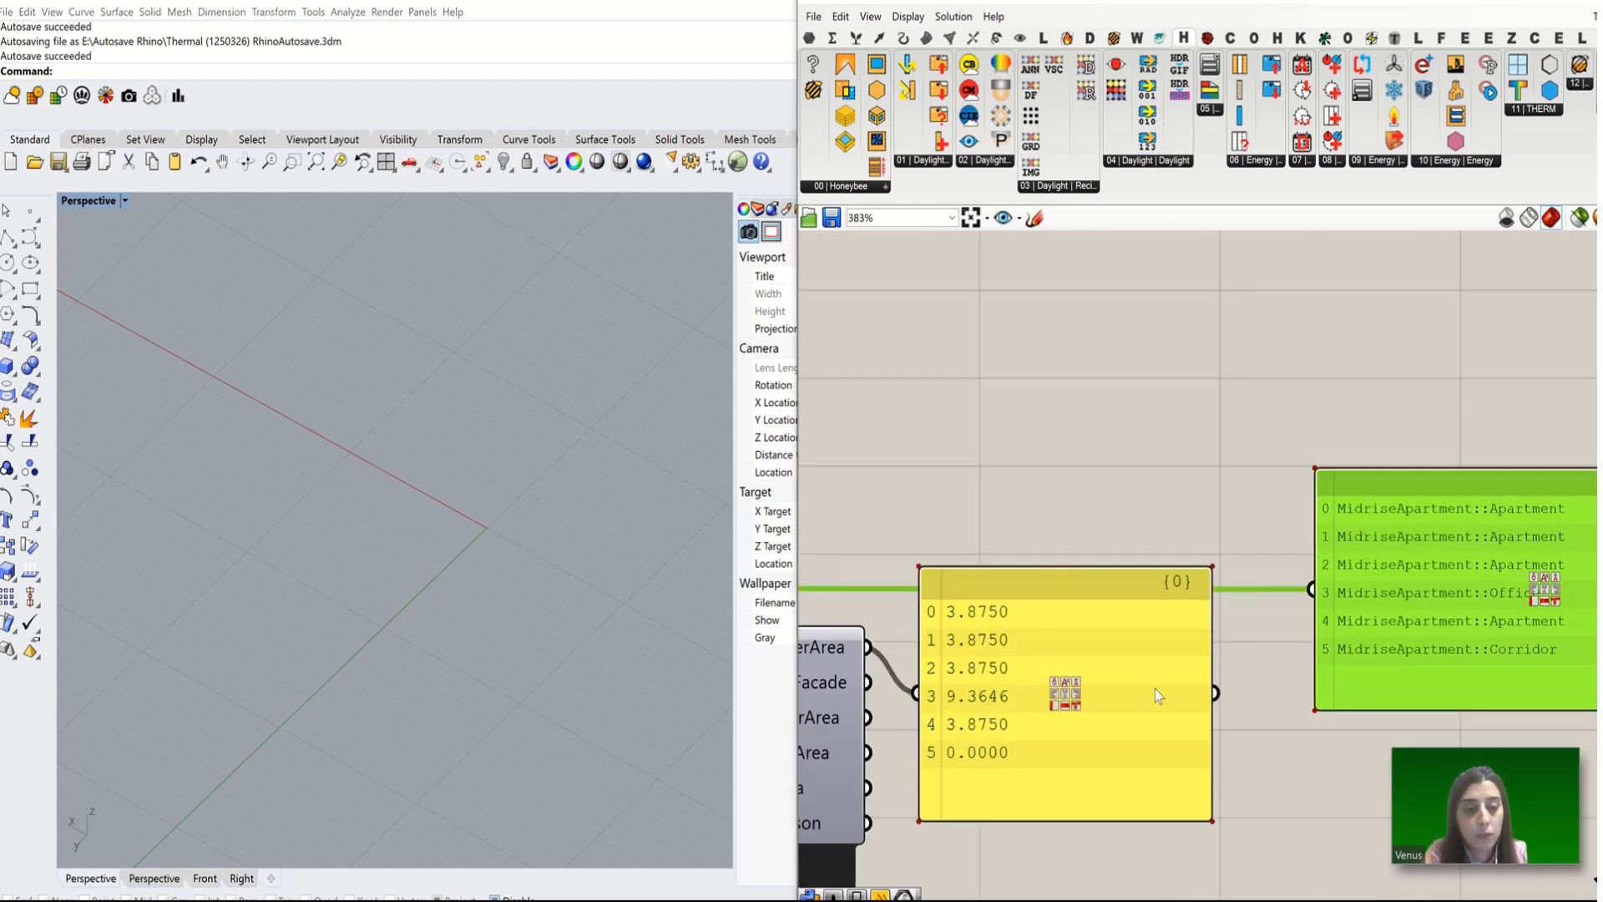
pyautogui.moveTo(1155, 689); pyautogui.dragTo(1238, 584)
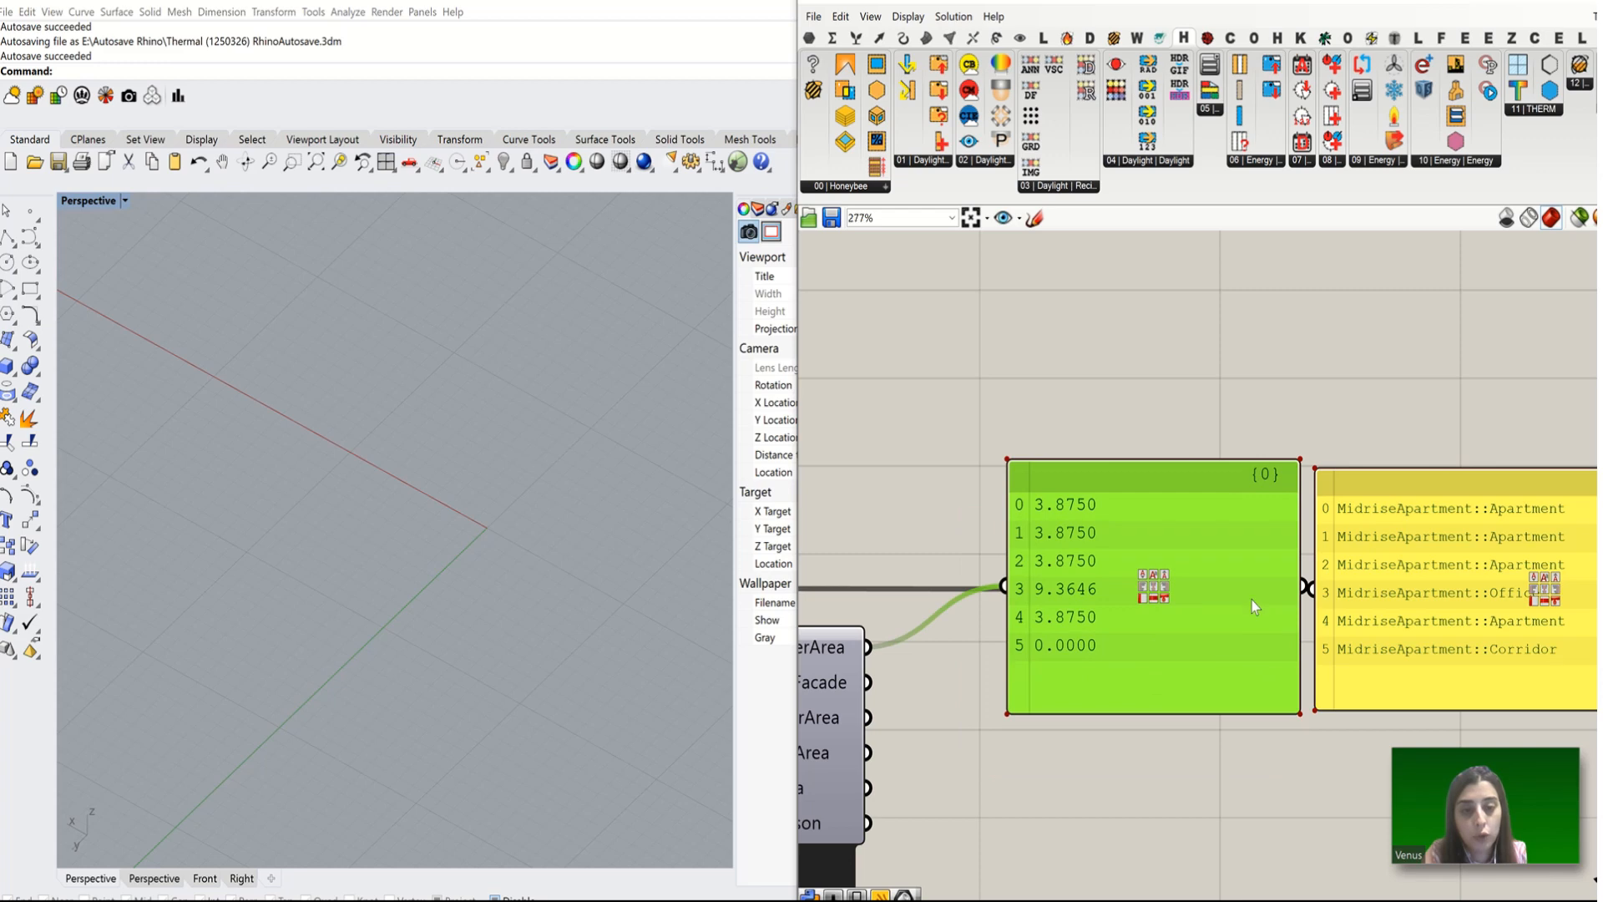
# Step: Connect the infilRatePerArea_Facade output to the load panel and compare its rows with the zone programs
pyautogui.scroll(-3, 1248, 597)
pyautogui.scroll(3, 1095, 639)
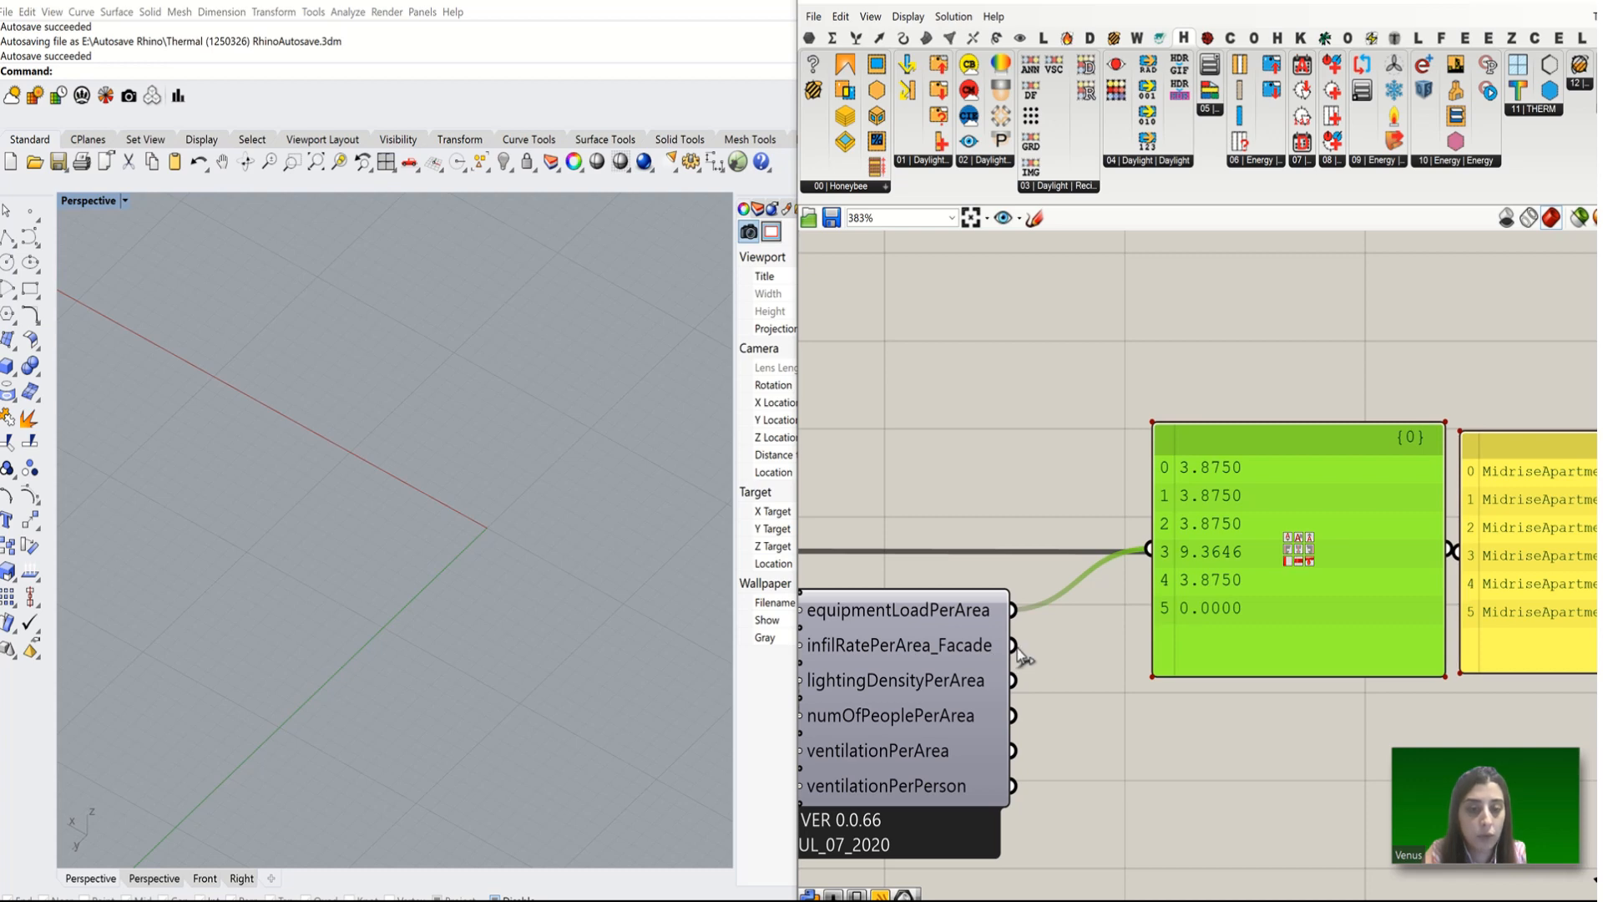
pyautogui.keyDown('shift'); pyautogui.moveTo(1012, 645); pyautogui.dragTo(1152, 551); pyautogui.keyUp('shift')
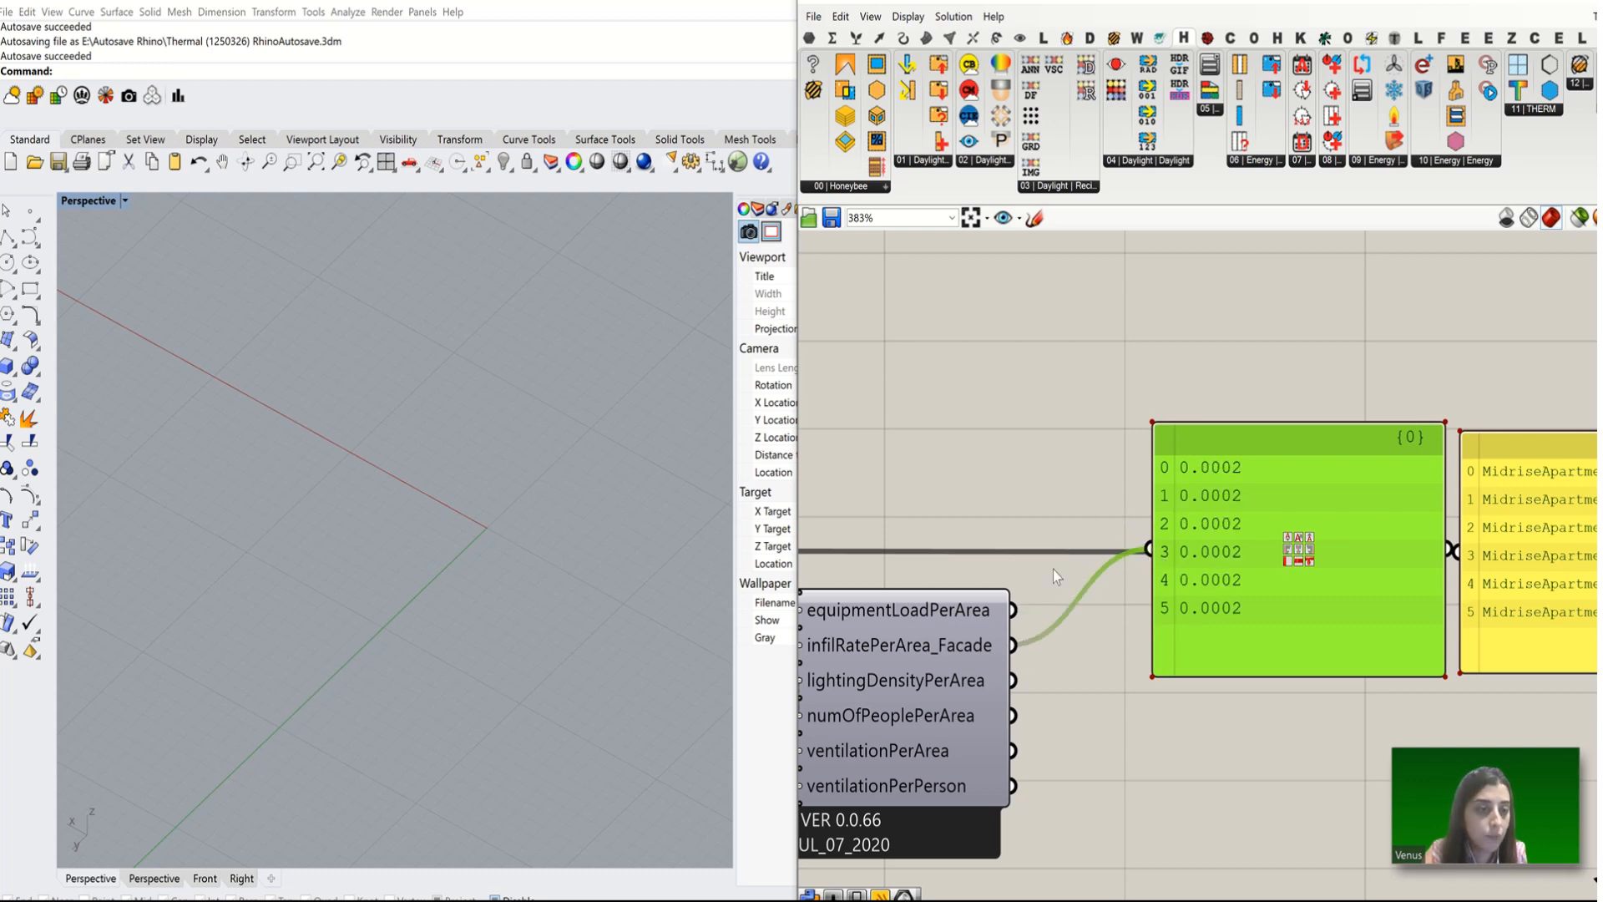
pyautogui.scroll(-3, 989, 479)
pyautogui.scroll(2, 1277, 529)
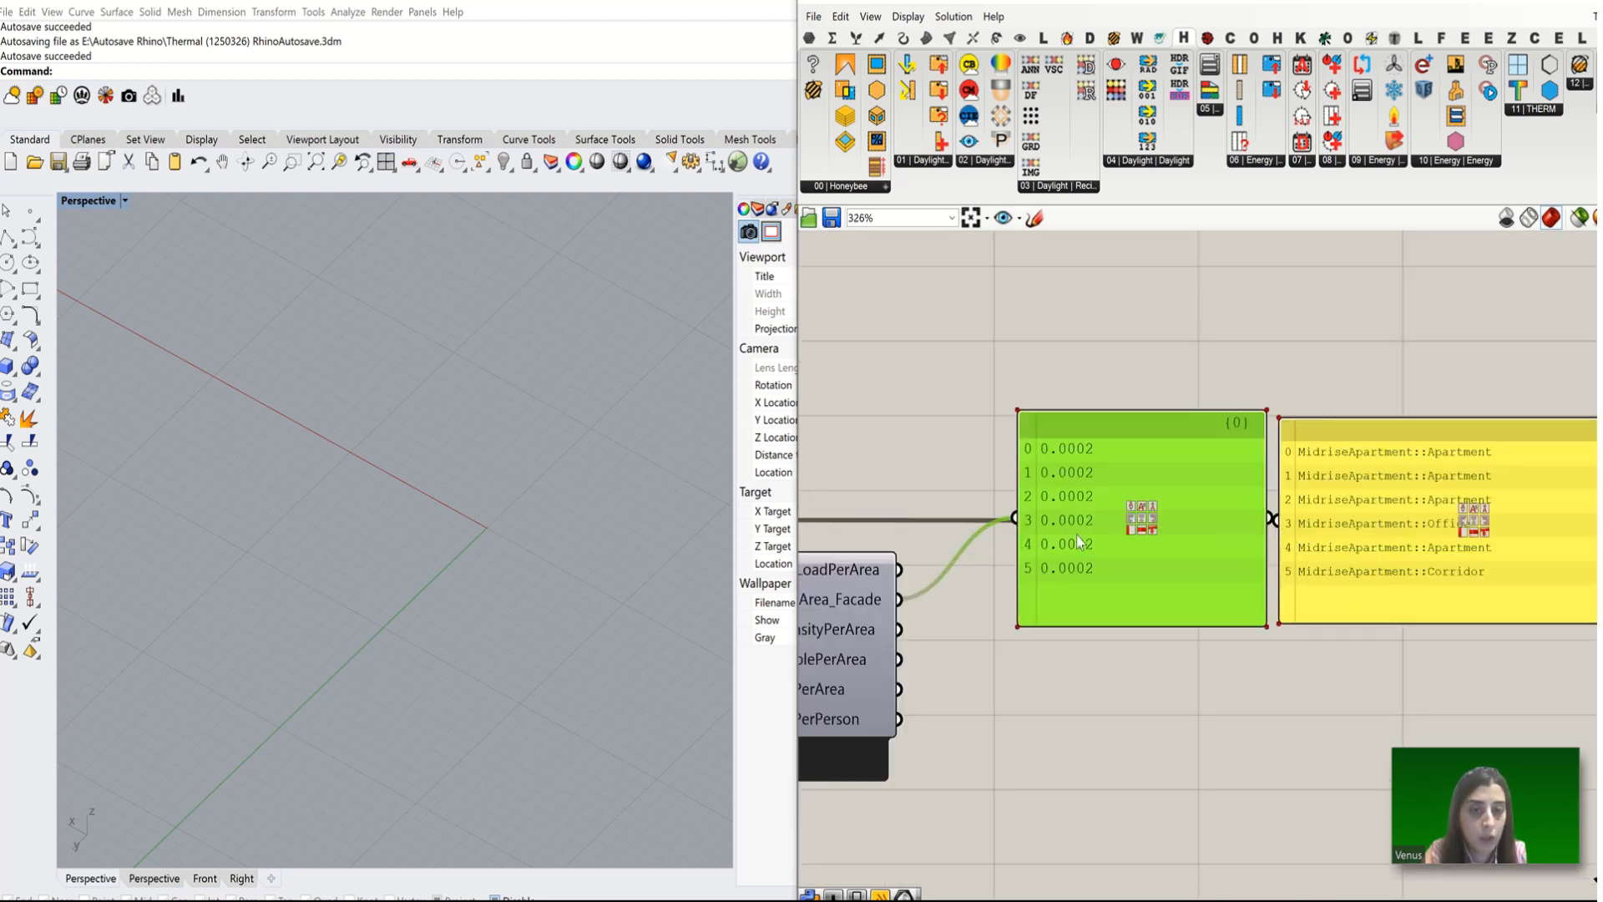
# Step: Switch the load panel to the lightingDensityPerArea output and compare its values with the zone programs
pyautogui.scroll(-2, 1166, 518)
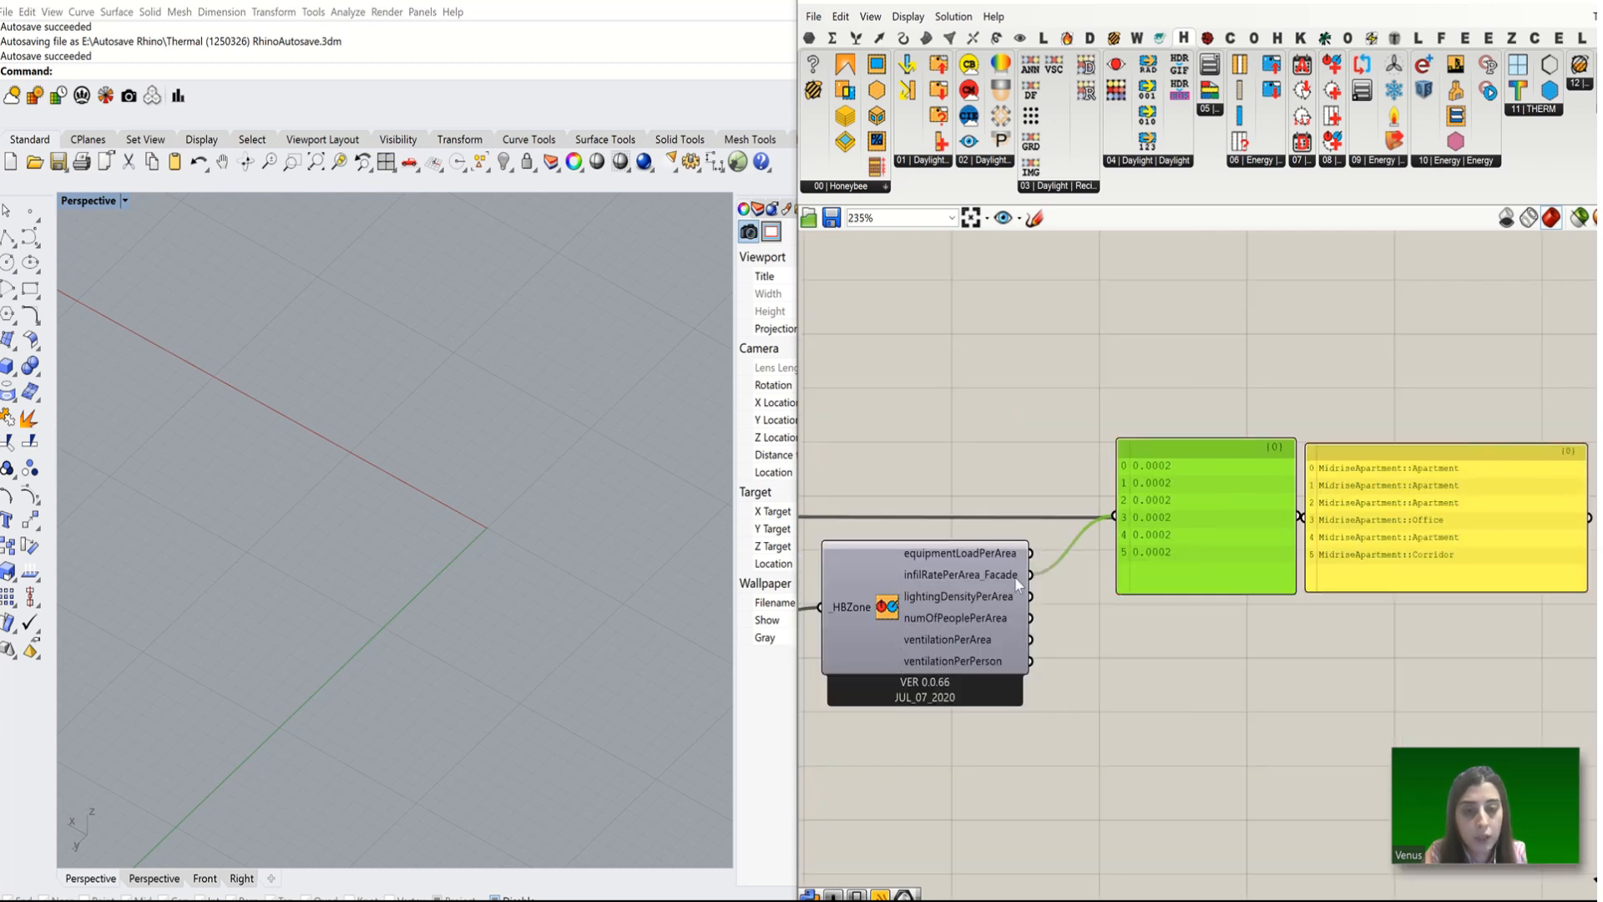
pyautogui.scroll(2, 1015, 576)
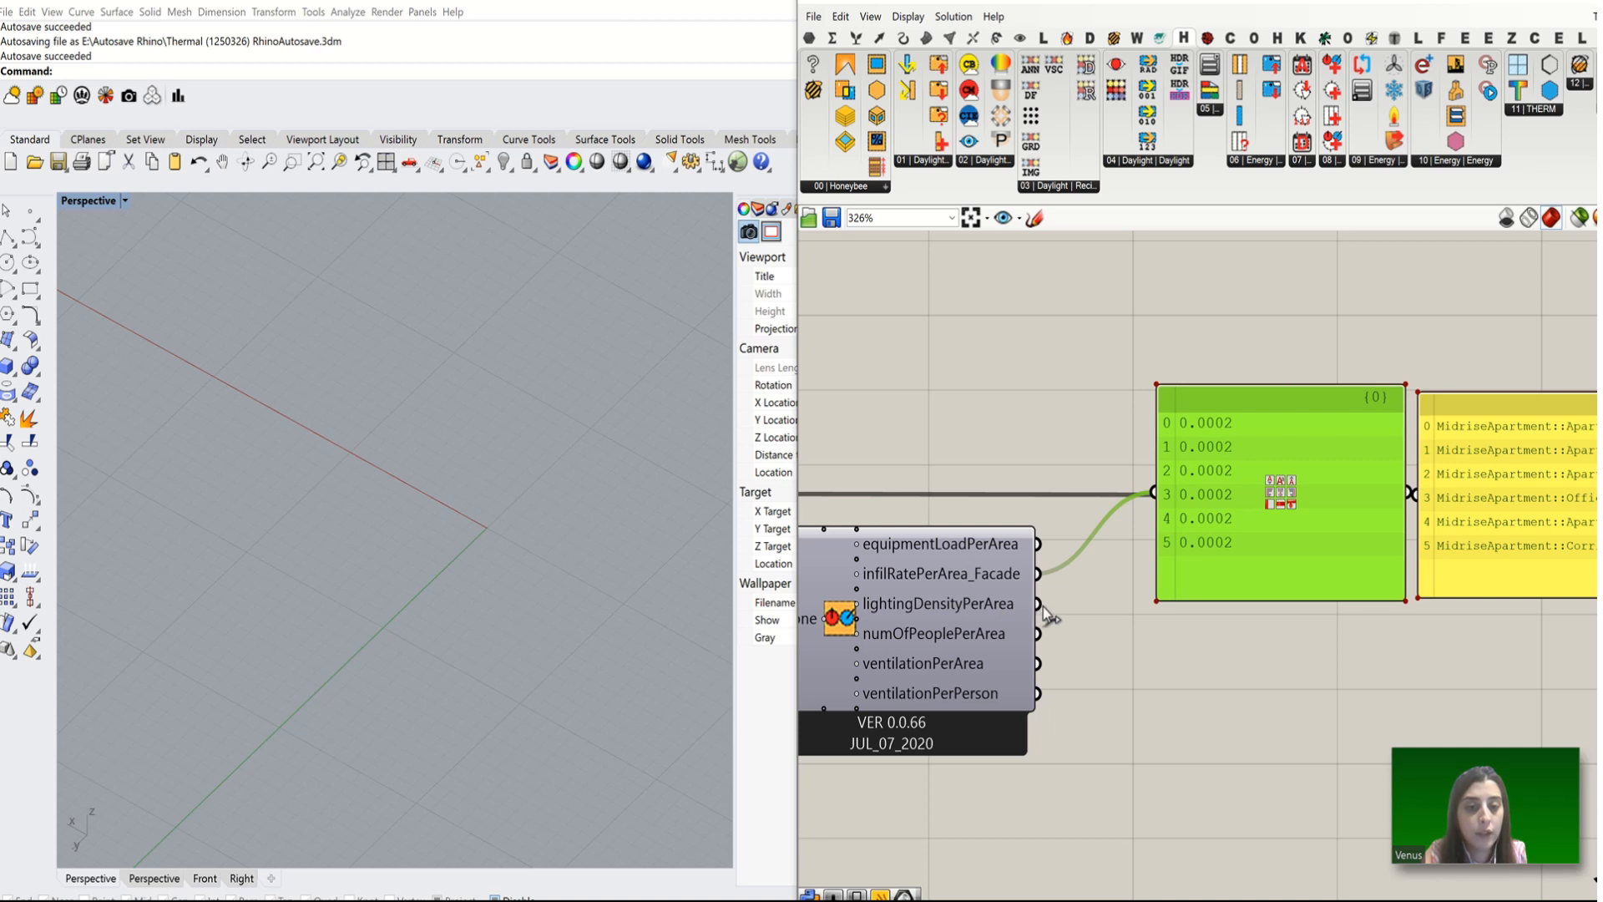
pyautogui.keyDown('shift'); pyautogui.moveTo(1038, 603); pyautogui.dragTo(1155, 493); pyautogui.keyUp('shift')
pyautogui.scroll(-1, 964, 486)
pyautogui.scroll(1, 1428, 493)
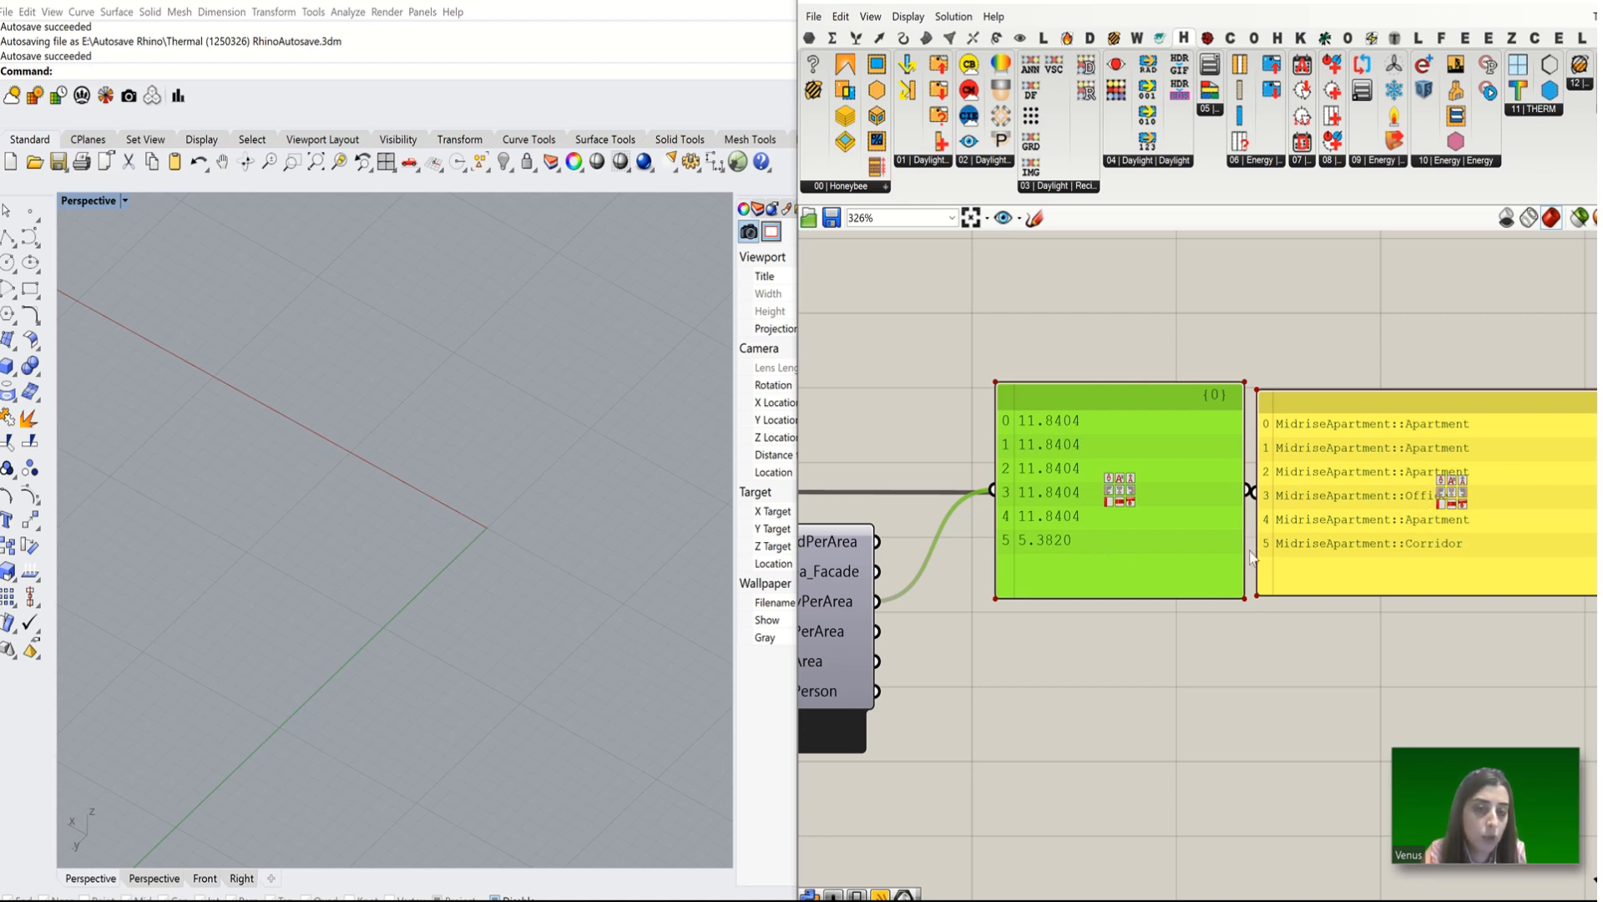
pyautogui.scroll(-1, 1298, 547)
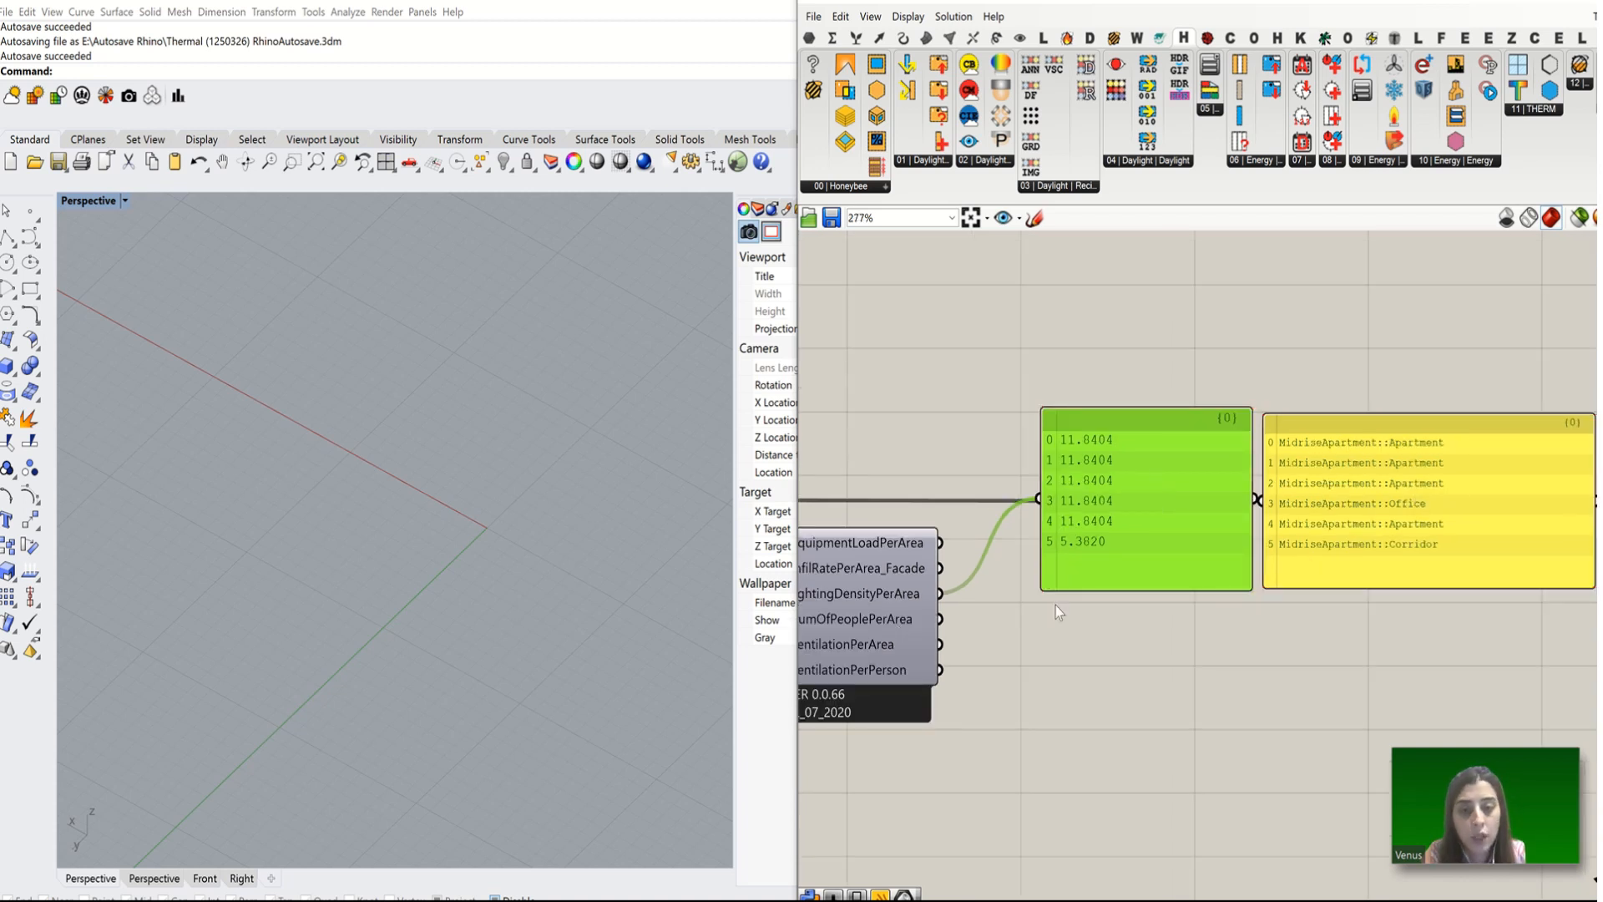
# Step: Connect numOfPeoplePerArea to the load panel and compare its values with the zone programs
pyautogui.scroll(-2, 1057, 605)
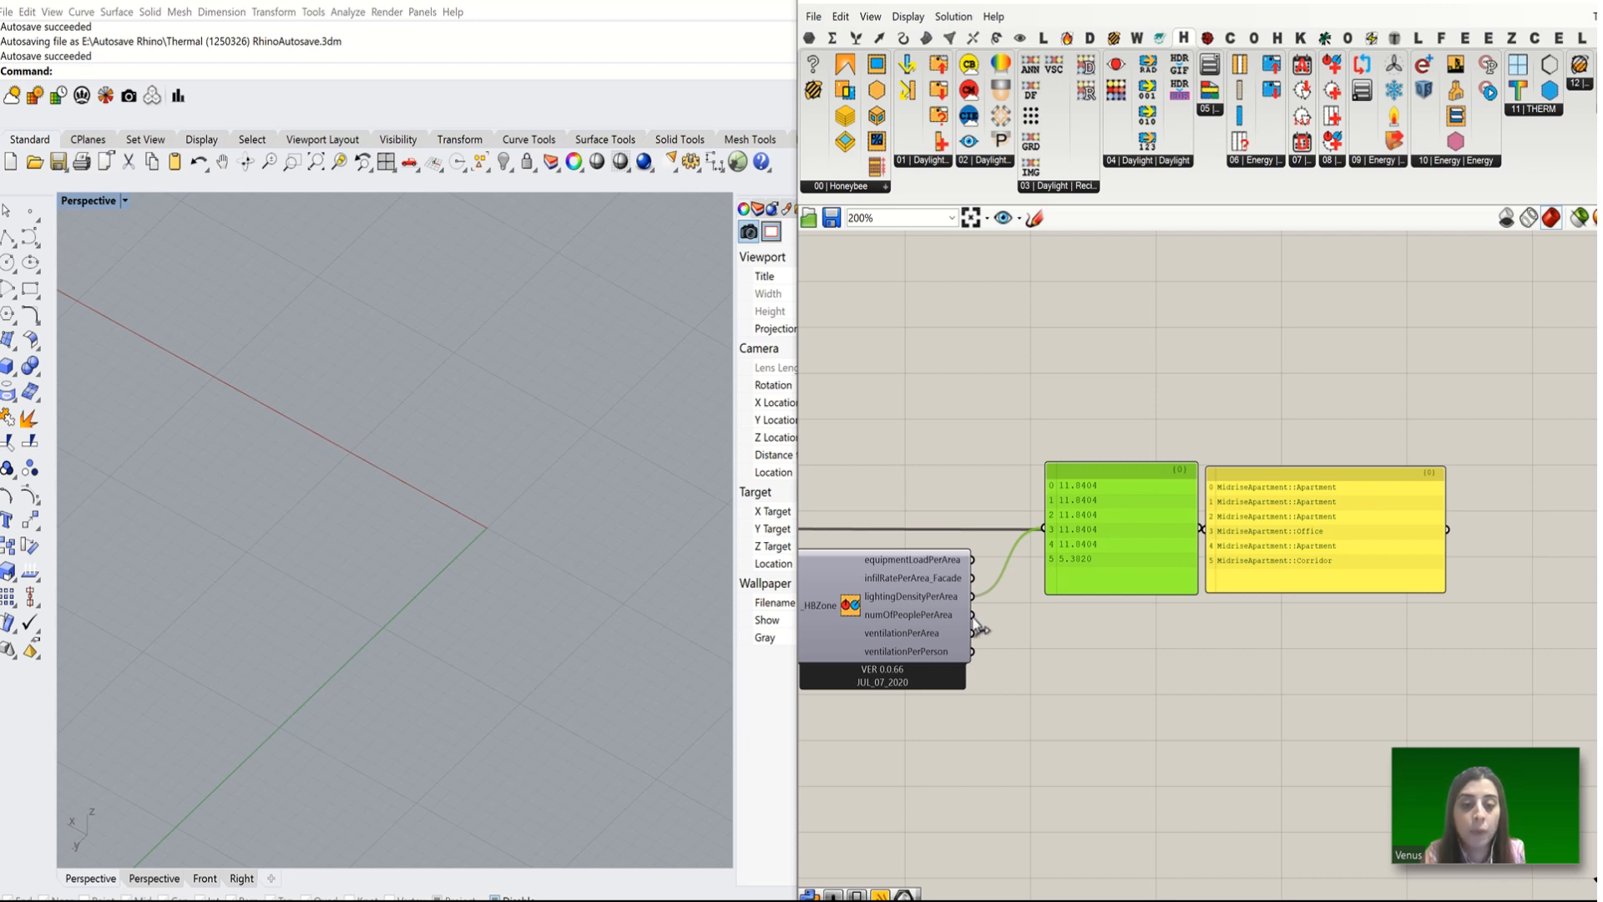
pyautogui.moveTo(973, 616); pyautogui.dragTo(1043, 529)
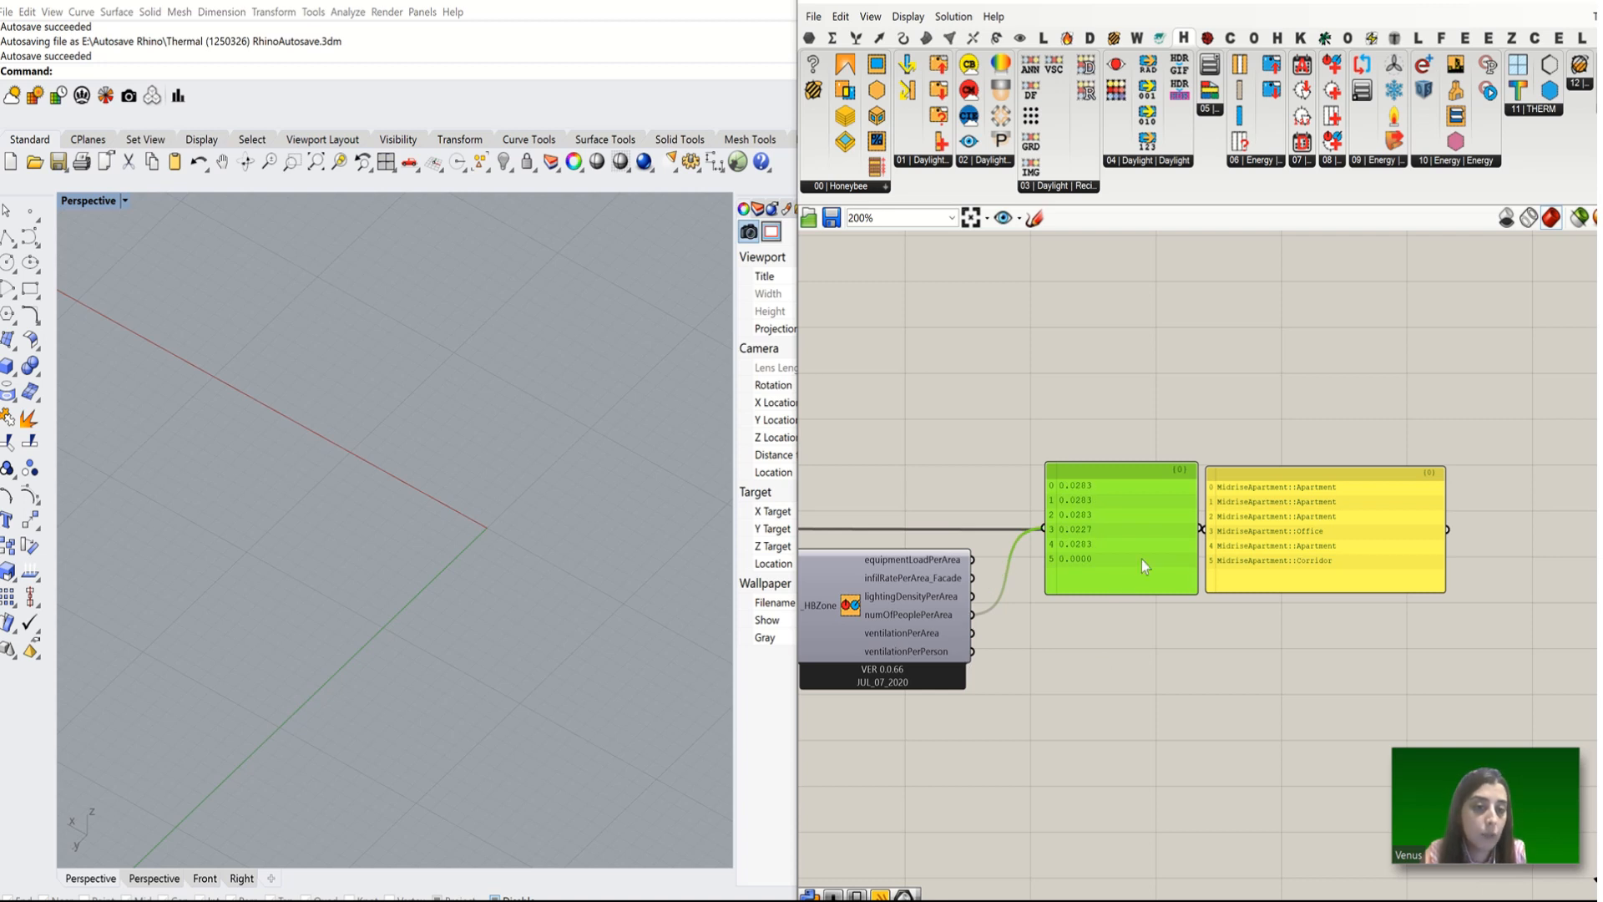
pyautogui.scroll(3, 1141, 560)
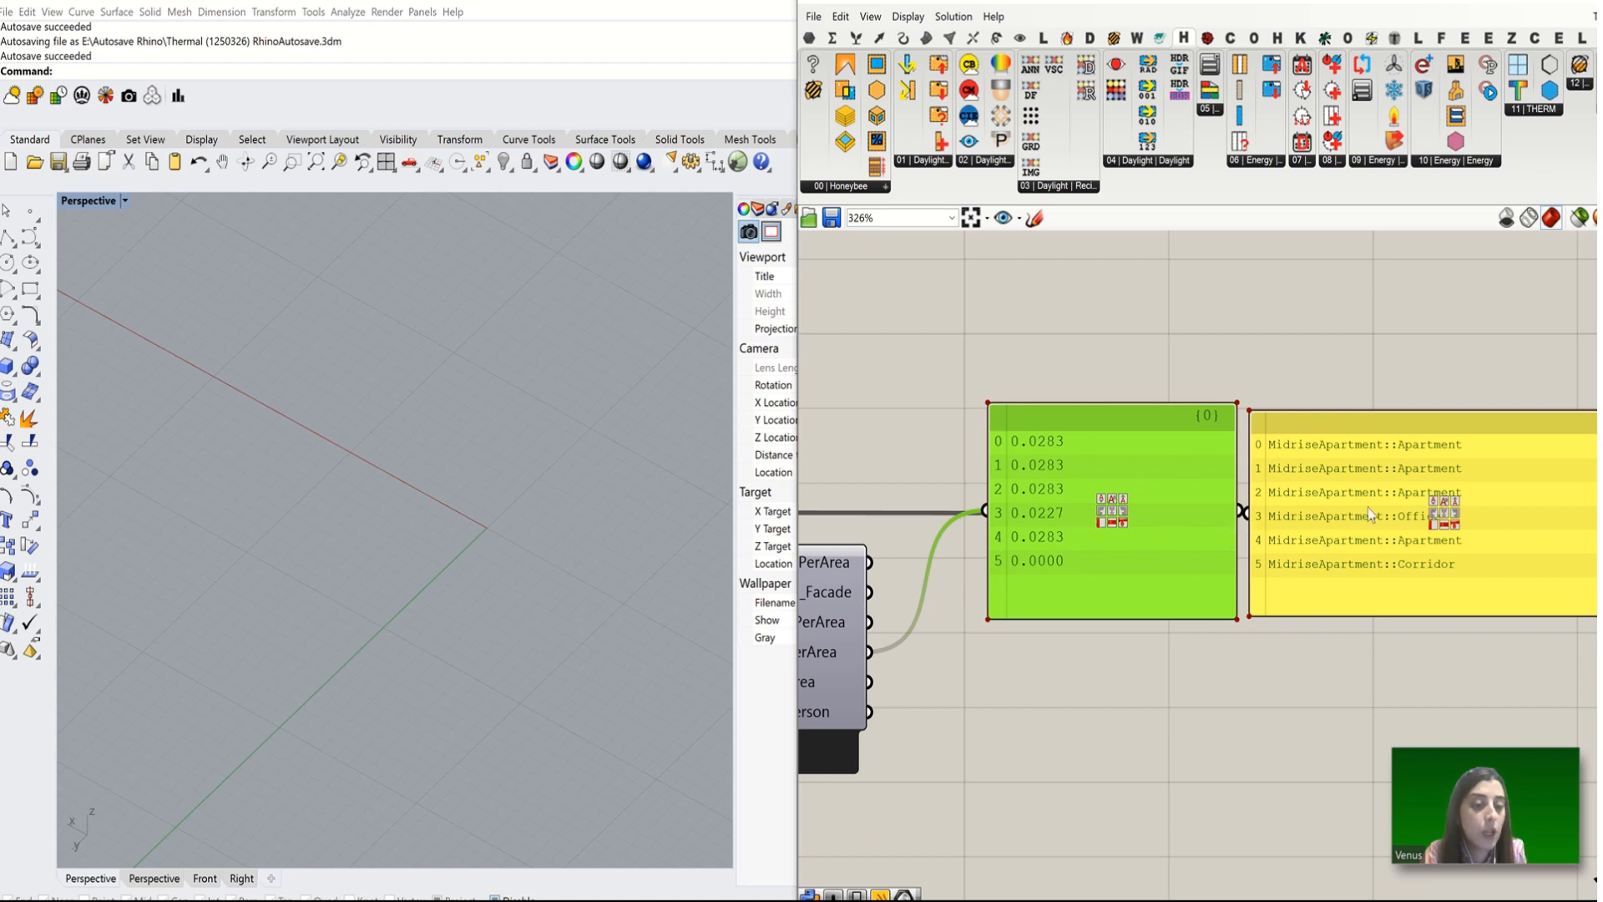
pyautogui.scroll(-3, 1386, 514)
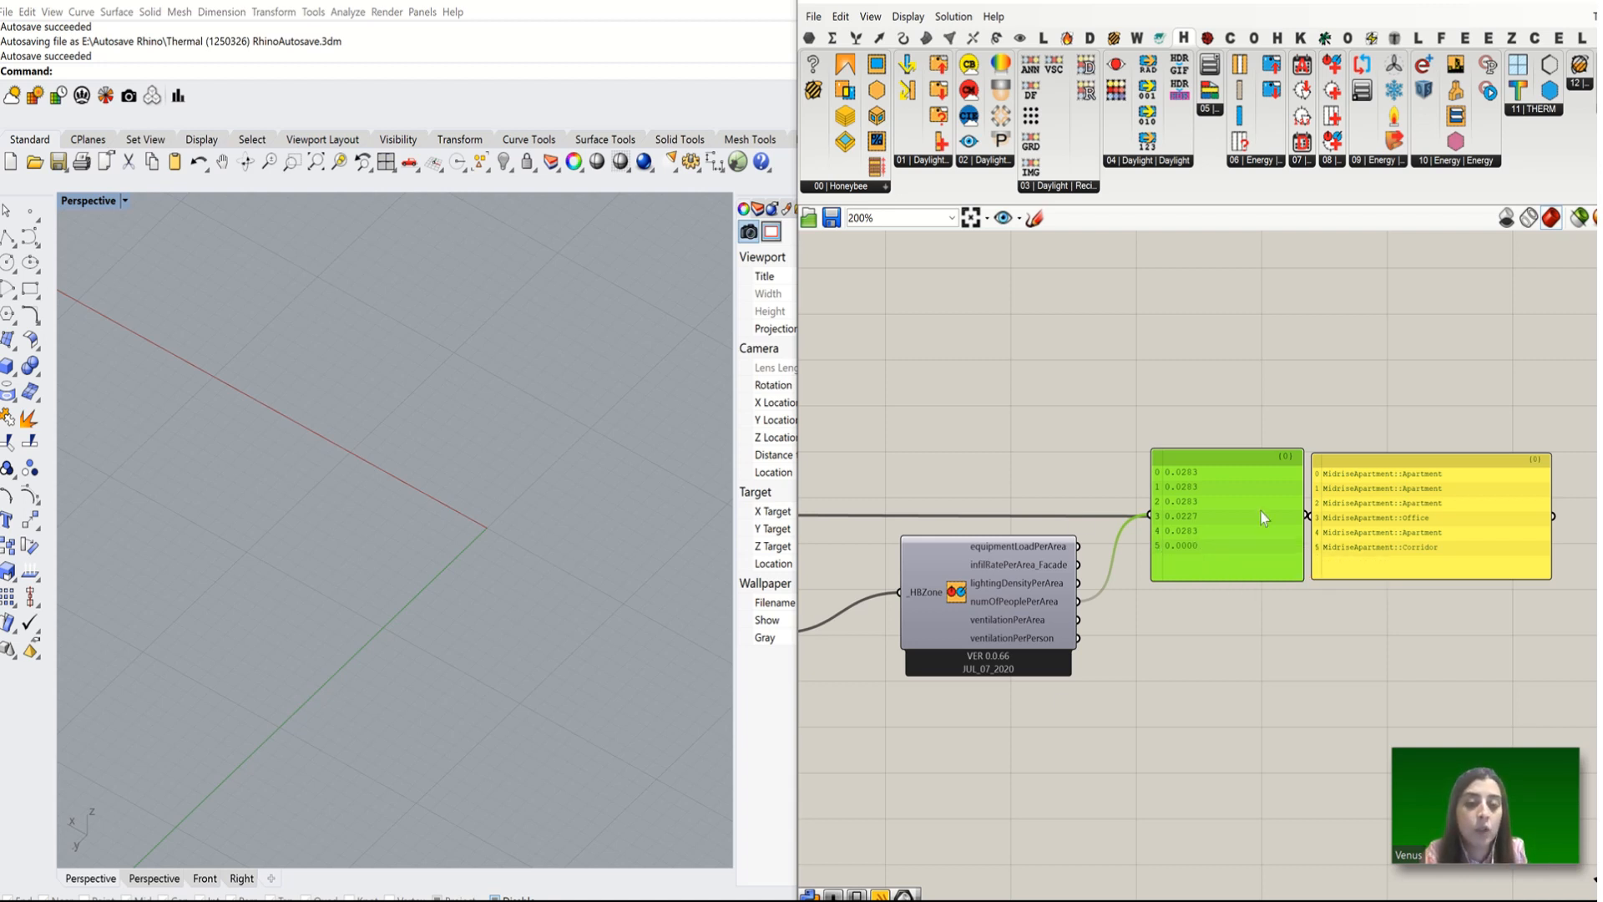
# Step: Examine the outputs of Get Zone EnergyPlus Loads beside the panels, including the description of numOfPeoplePerArea
pyautogui.moveTo(1451, 382); pyautogui.dragTo(1255, 618)
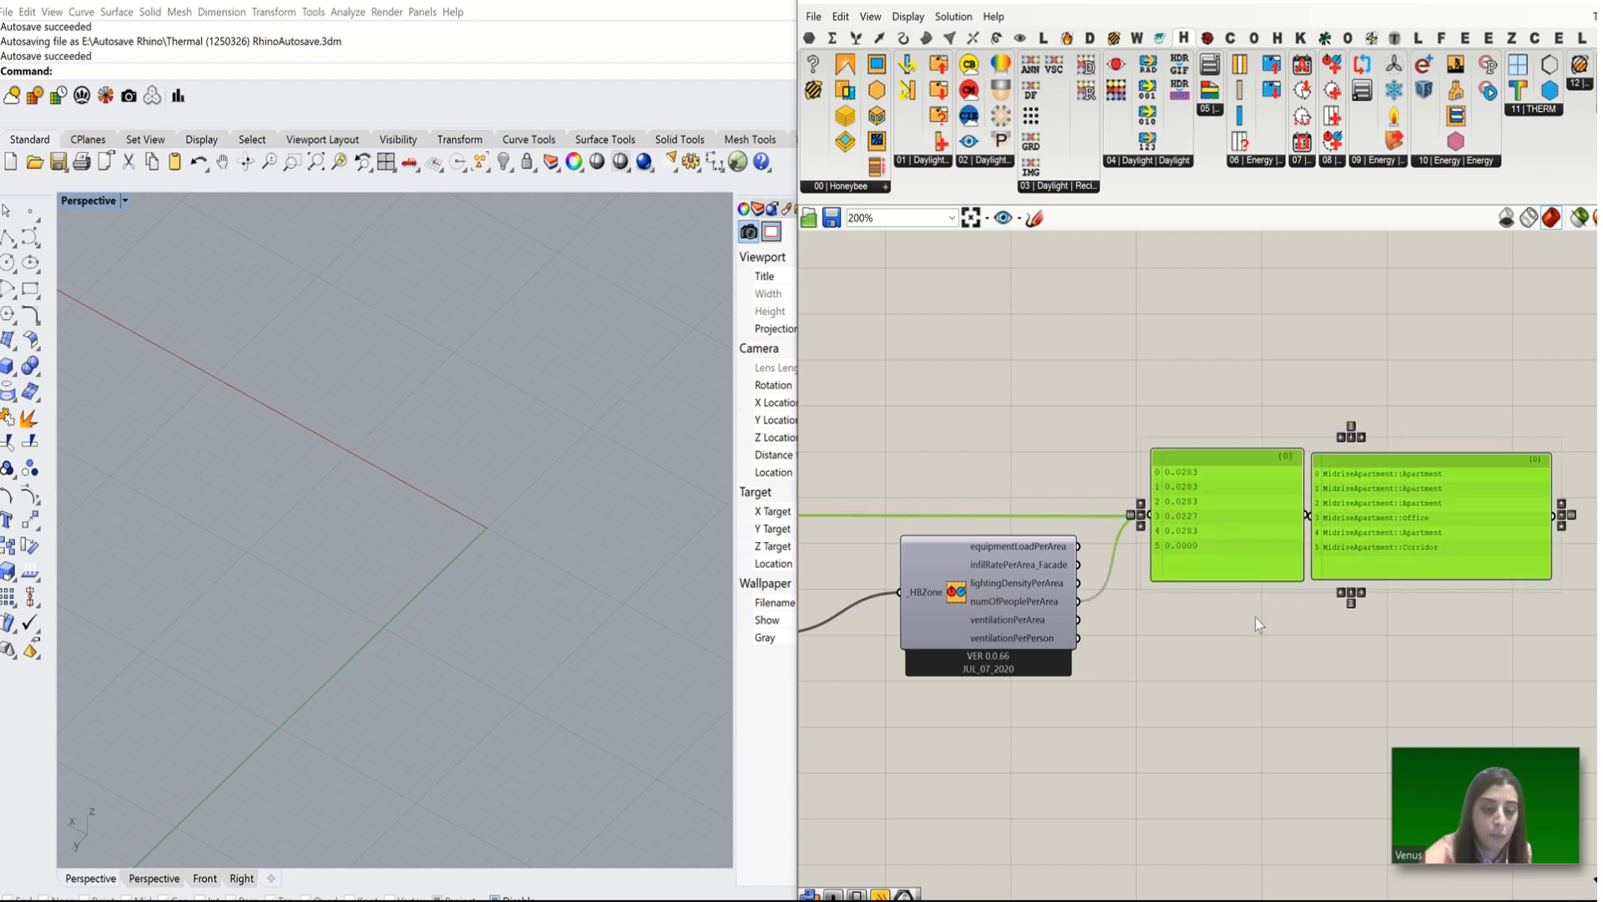
pyautogui.scroll(-4, 1085, 671)
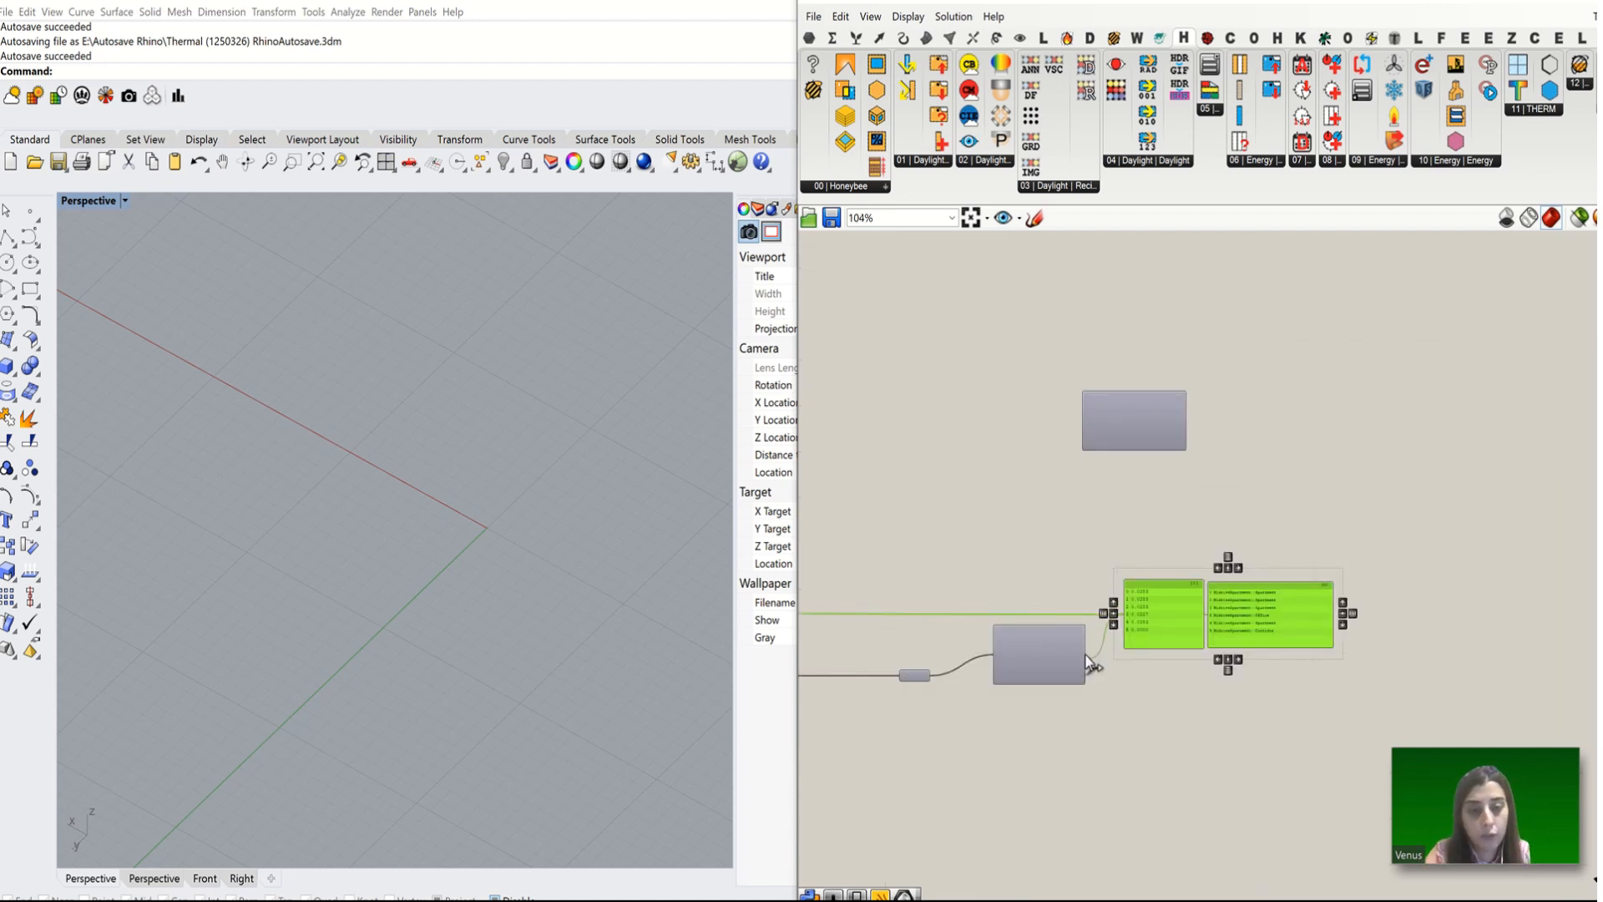
pyautogui.scroll(3, 1090, 656)
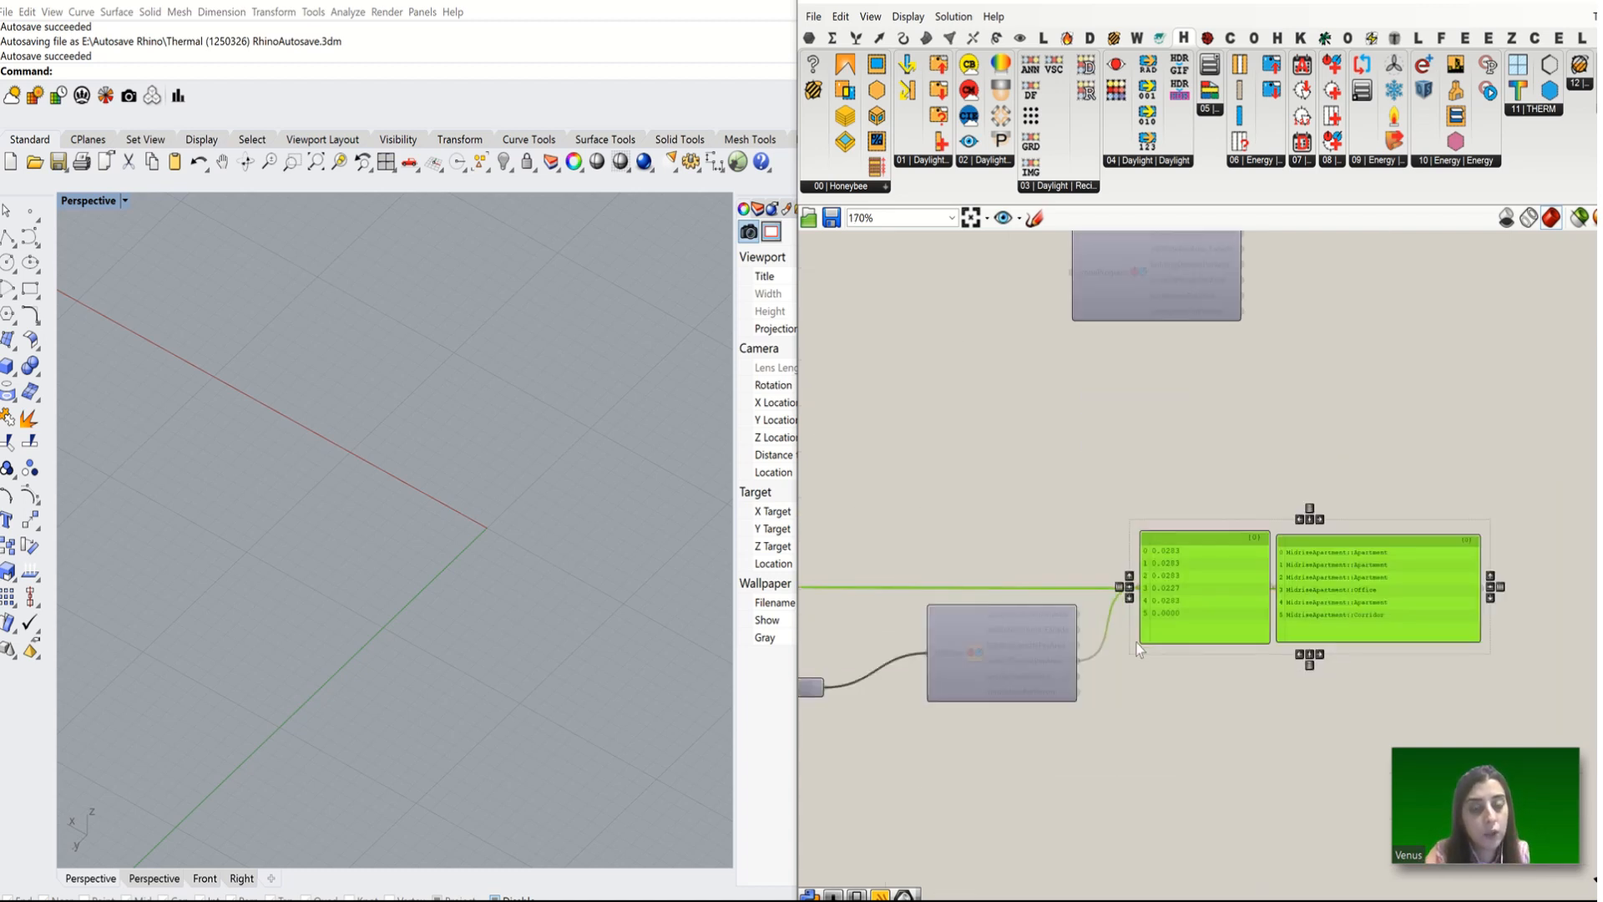
pyautogui.scroll(1, 1105, 651)
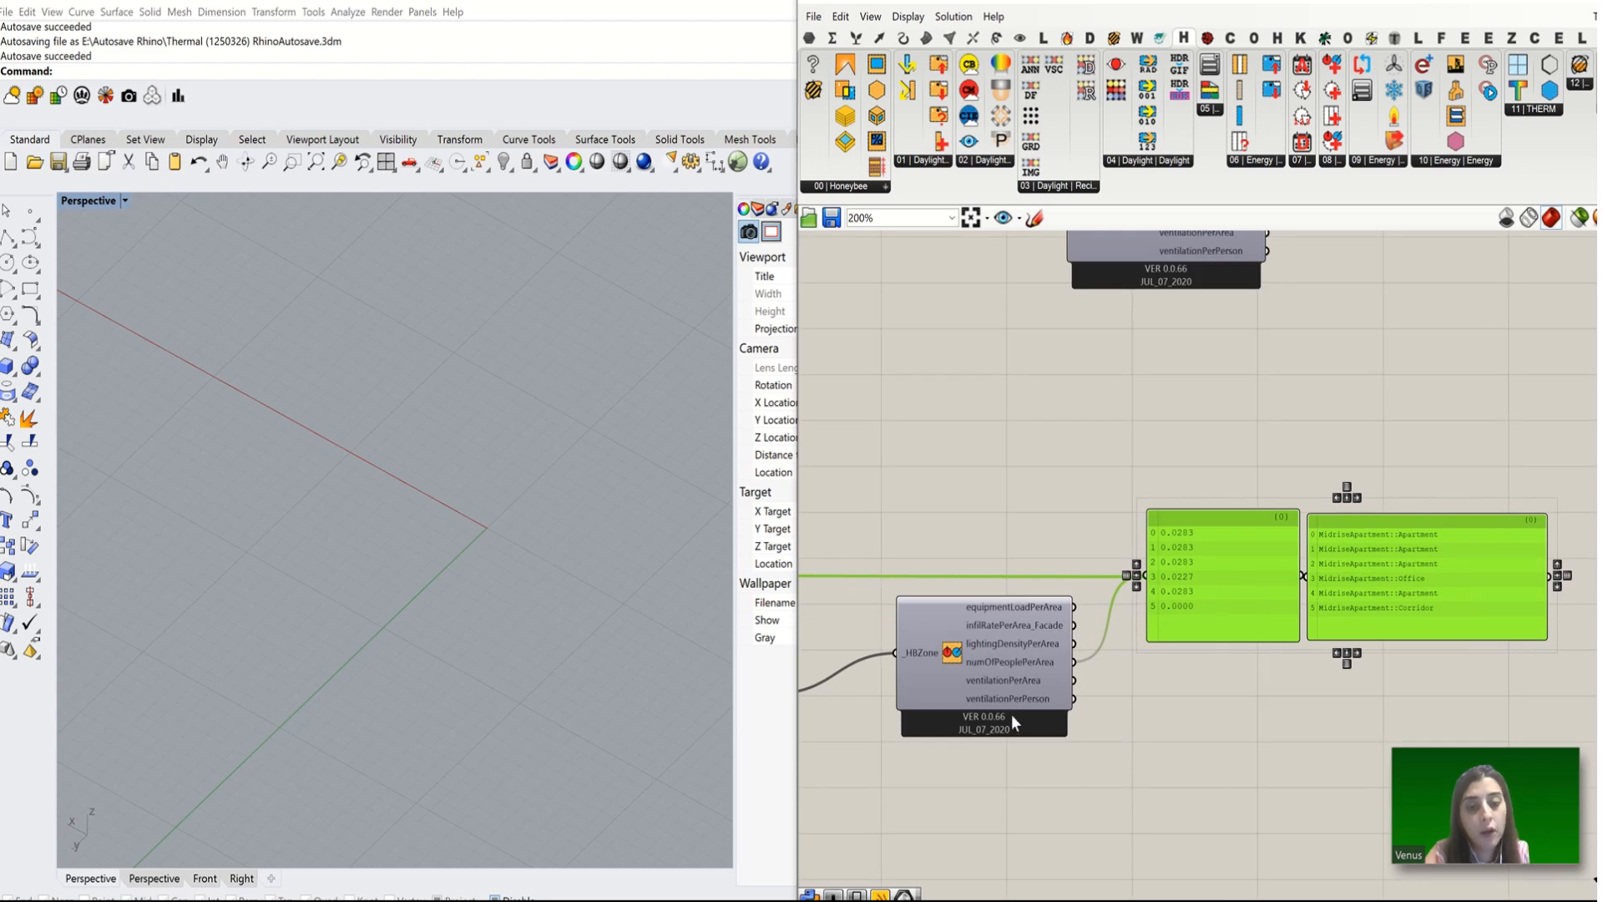
pyautogui.scroll(3, 1013, 719)
pyautogui.moveTo(1036, 523)
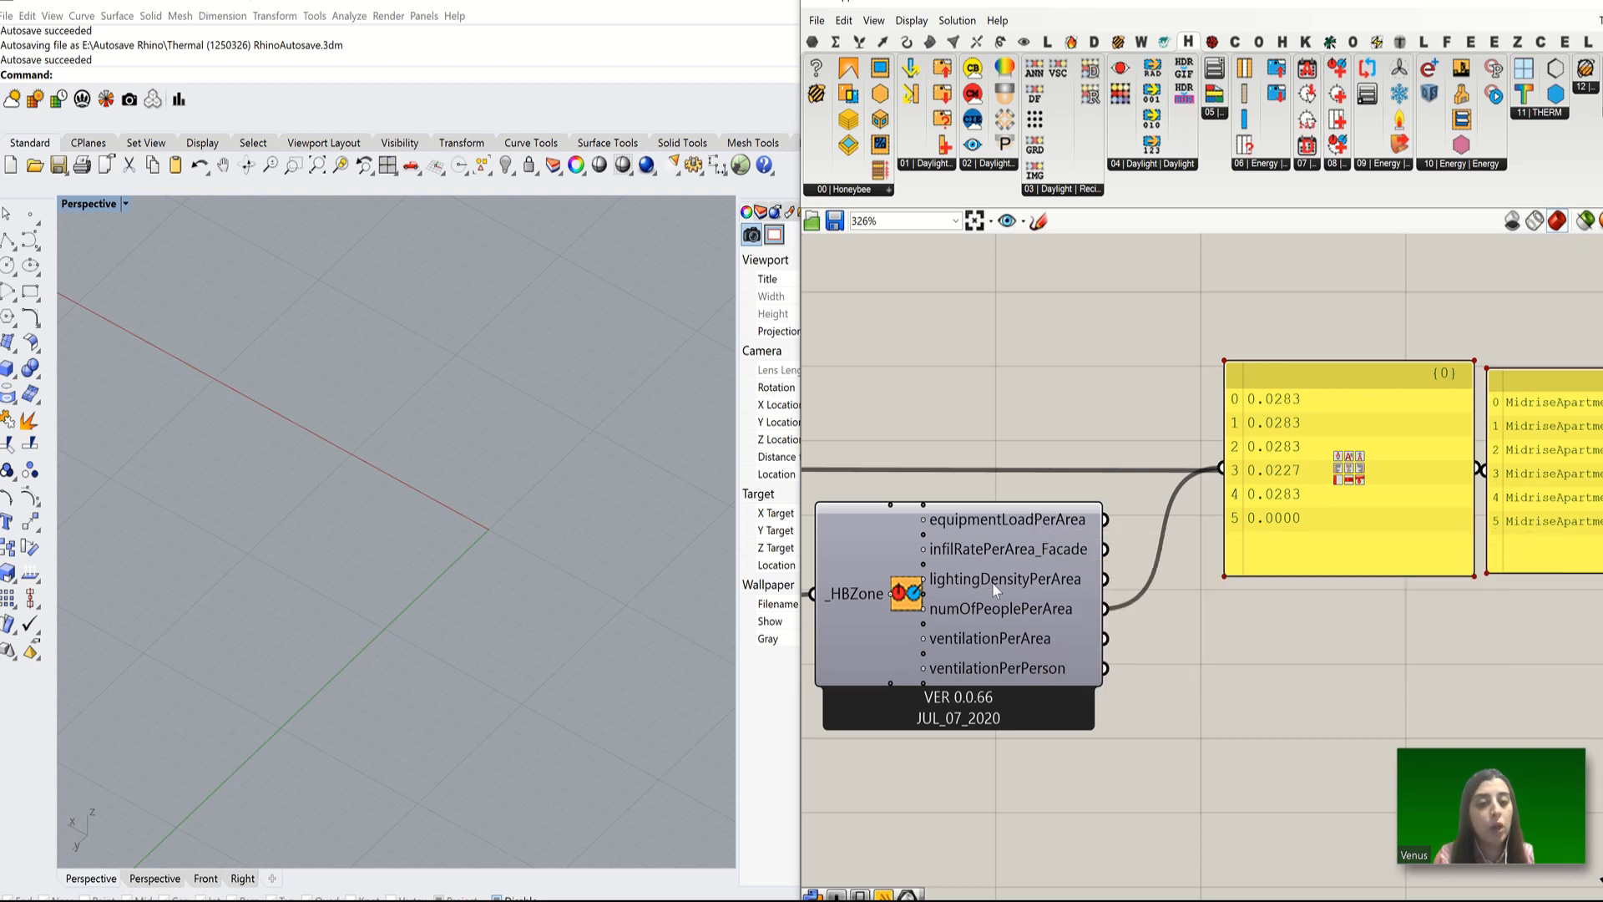
pyautogui.moveTo(994, 588)
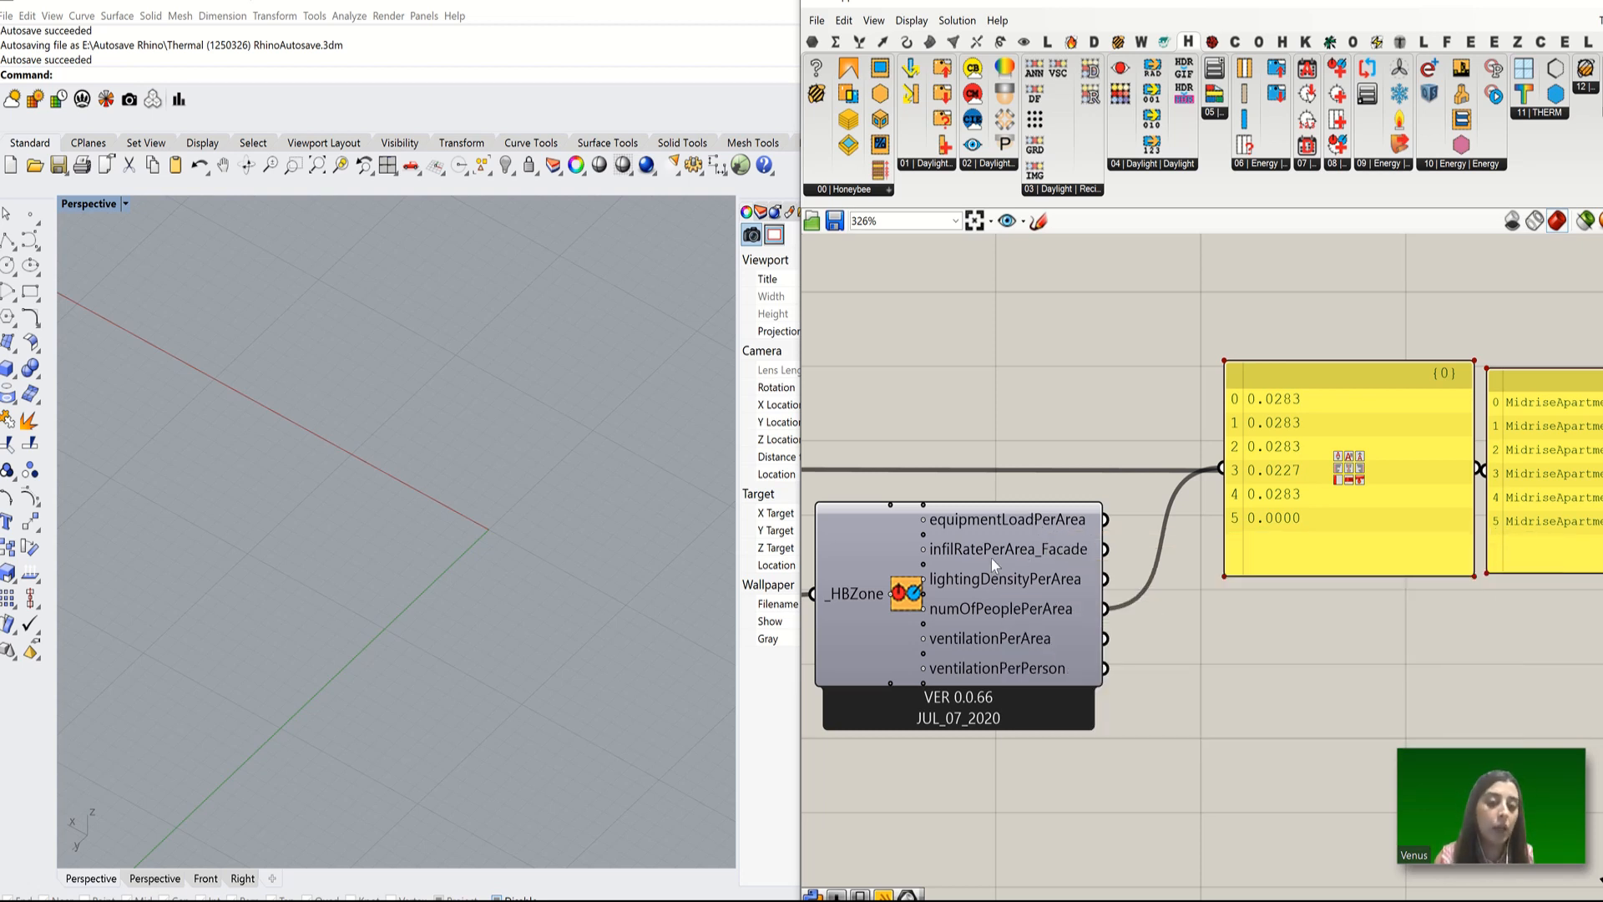
pyautogui.moveTo(990, 558)
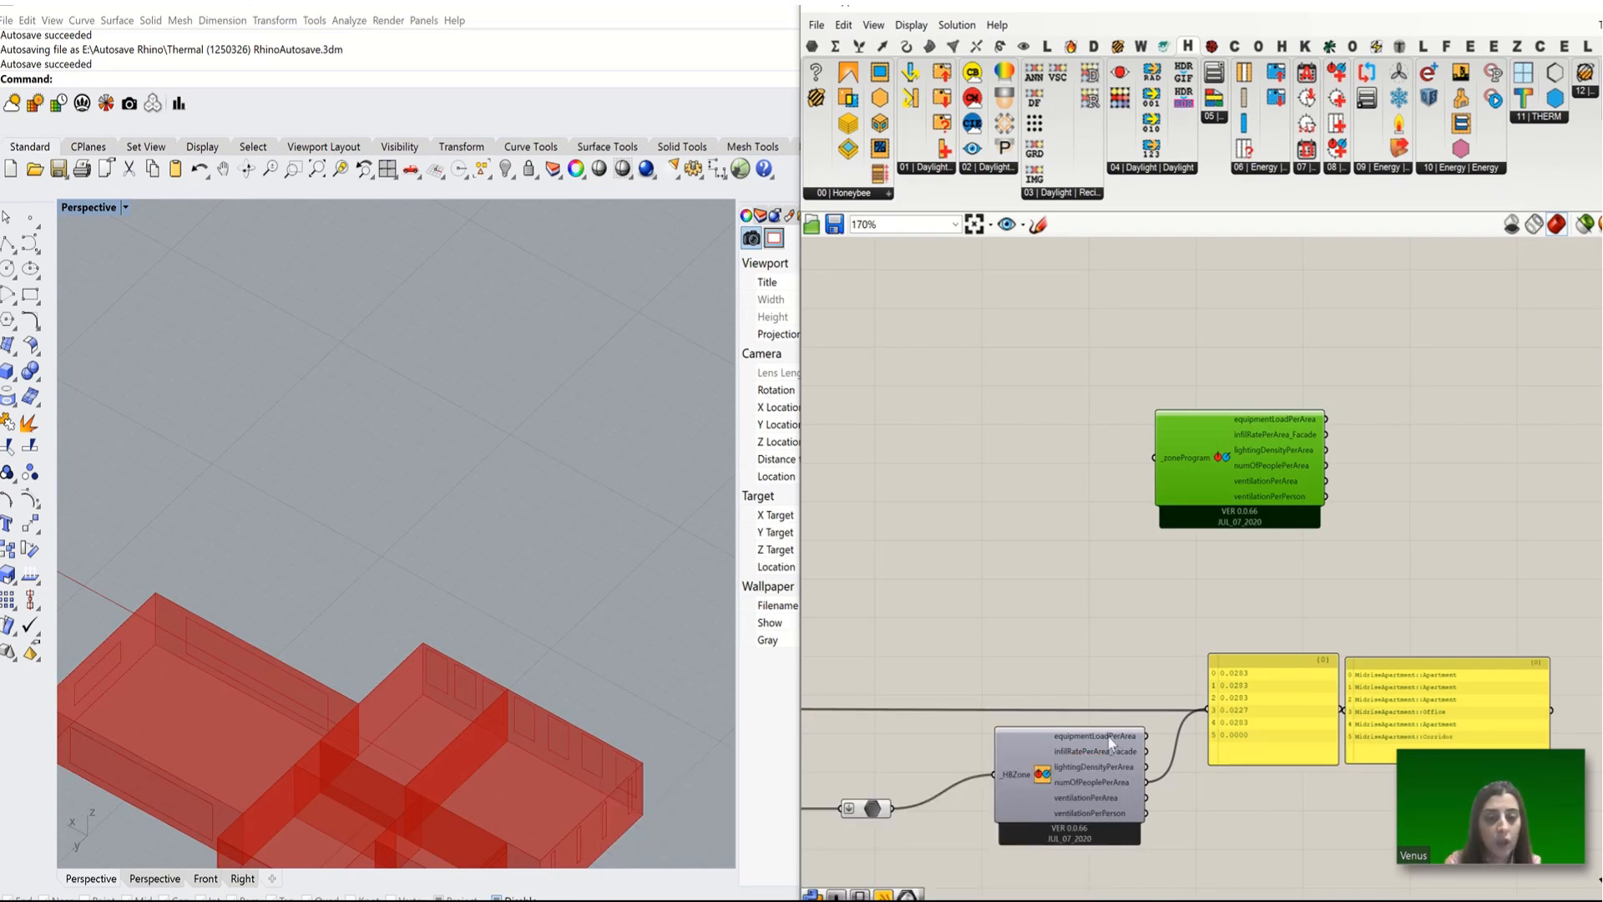
pyautogui.scroll(5, 1101, 827)
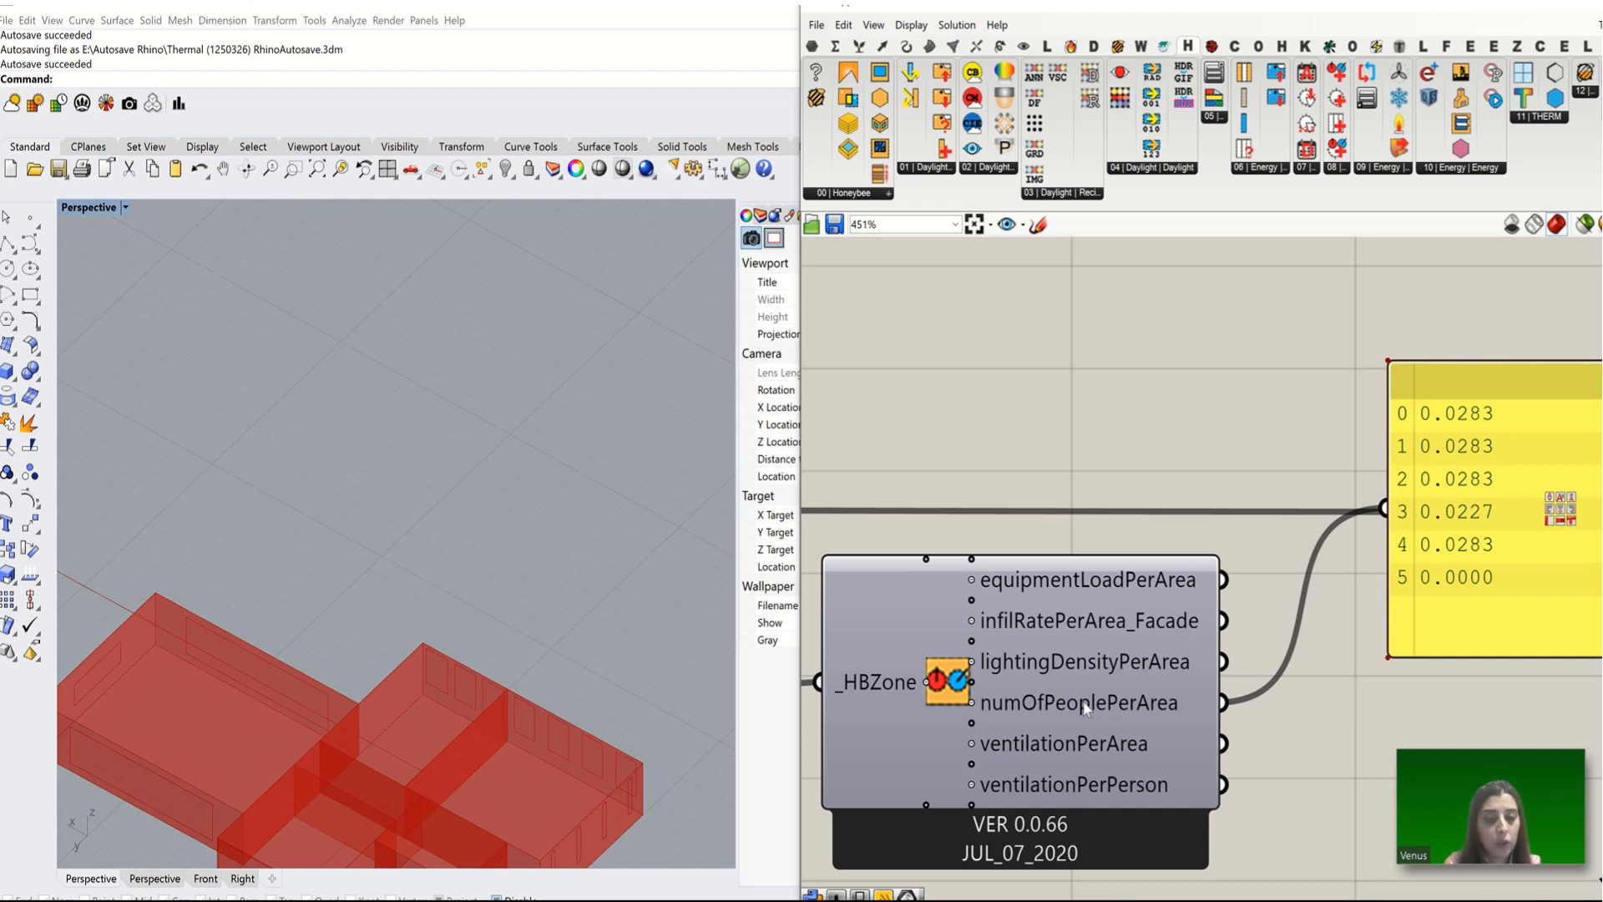
pyautogui.moveTo(1086, 708)
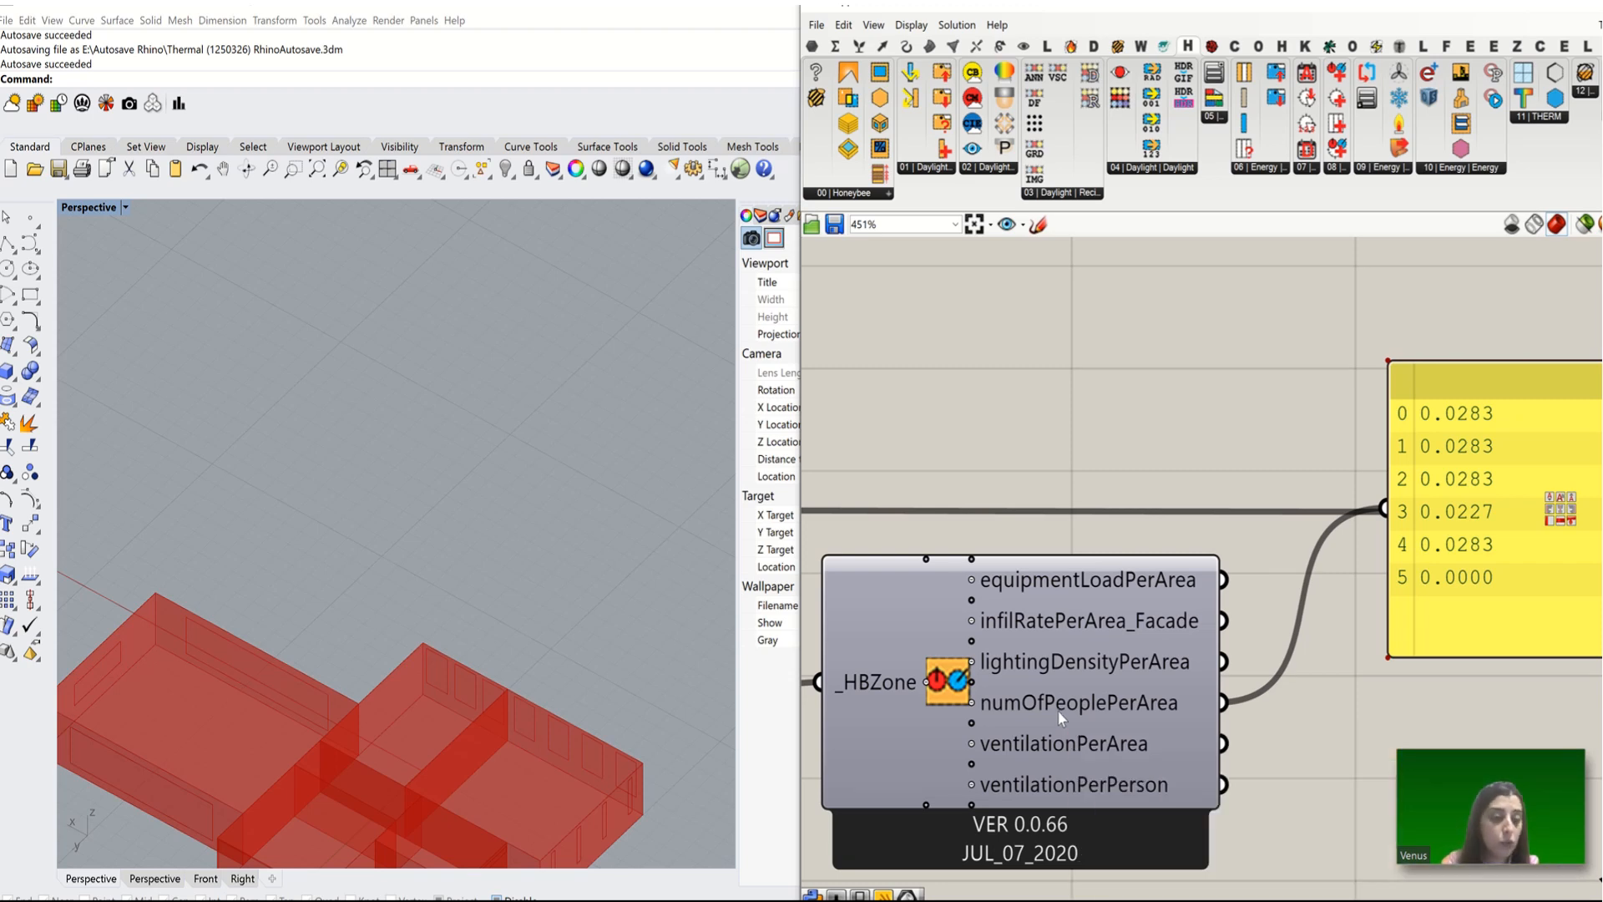
pyautogui.scroll(-3, 1016, 626)
pyautogui.scroll(3, 1061, 756)
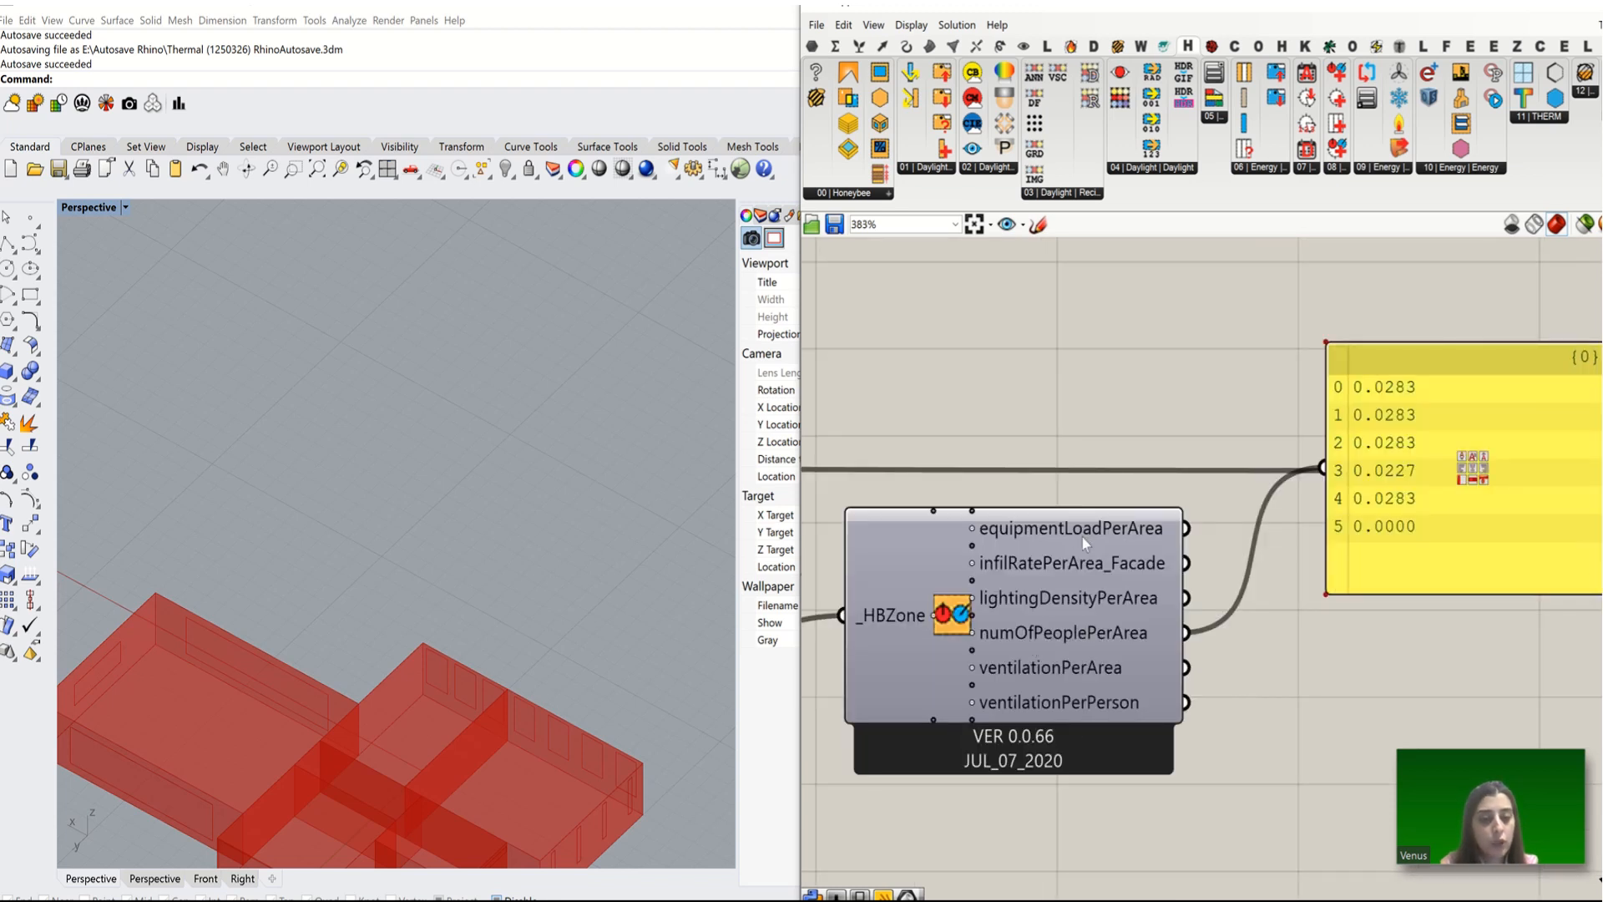
pyautogui.moveTo(1084, 636)
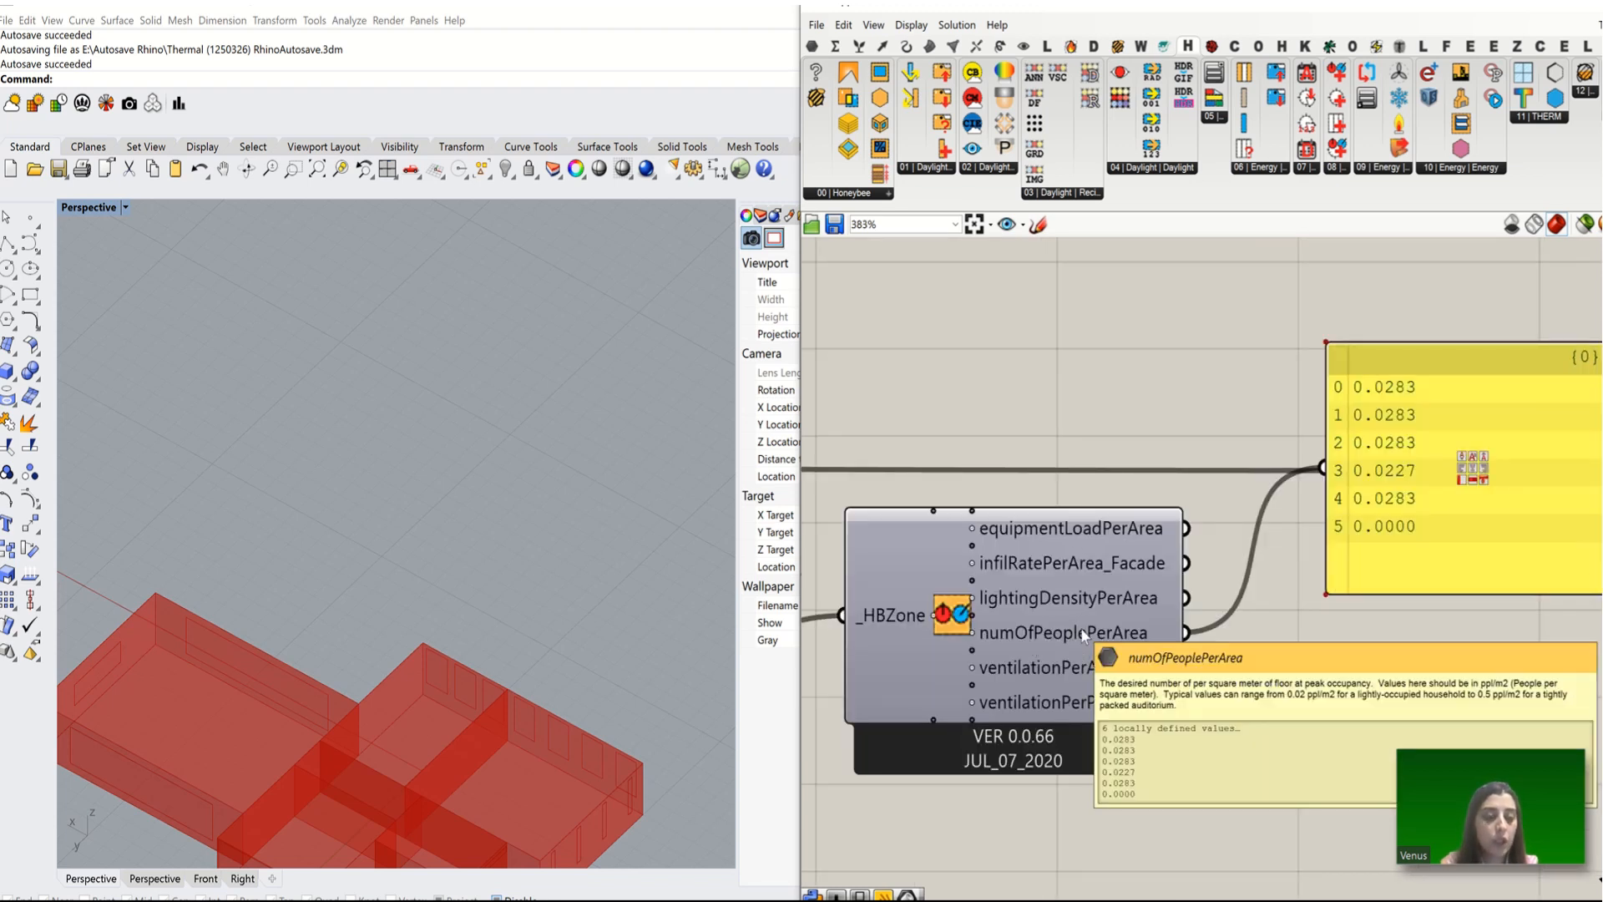
# Step: Add a bldgPrograms list ahead of the component with the _zoneProgram input, set it to MidriseApartment and leave room between them
pyautogui.scroll(-5, 1086, 729)
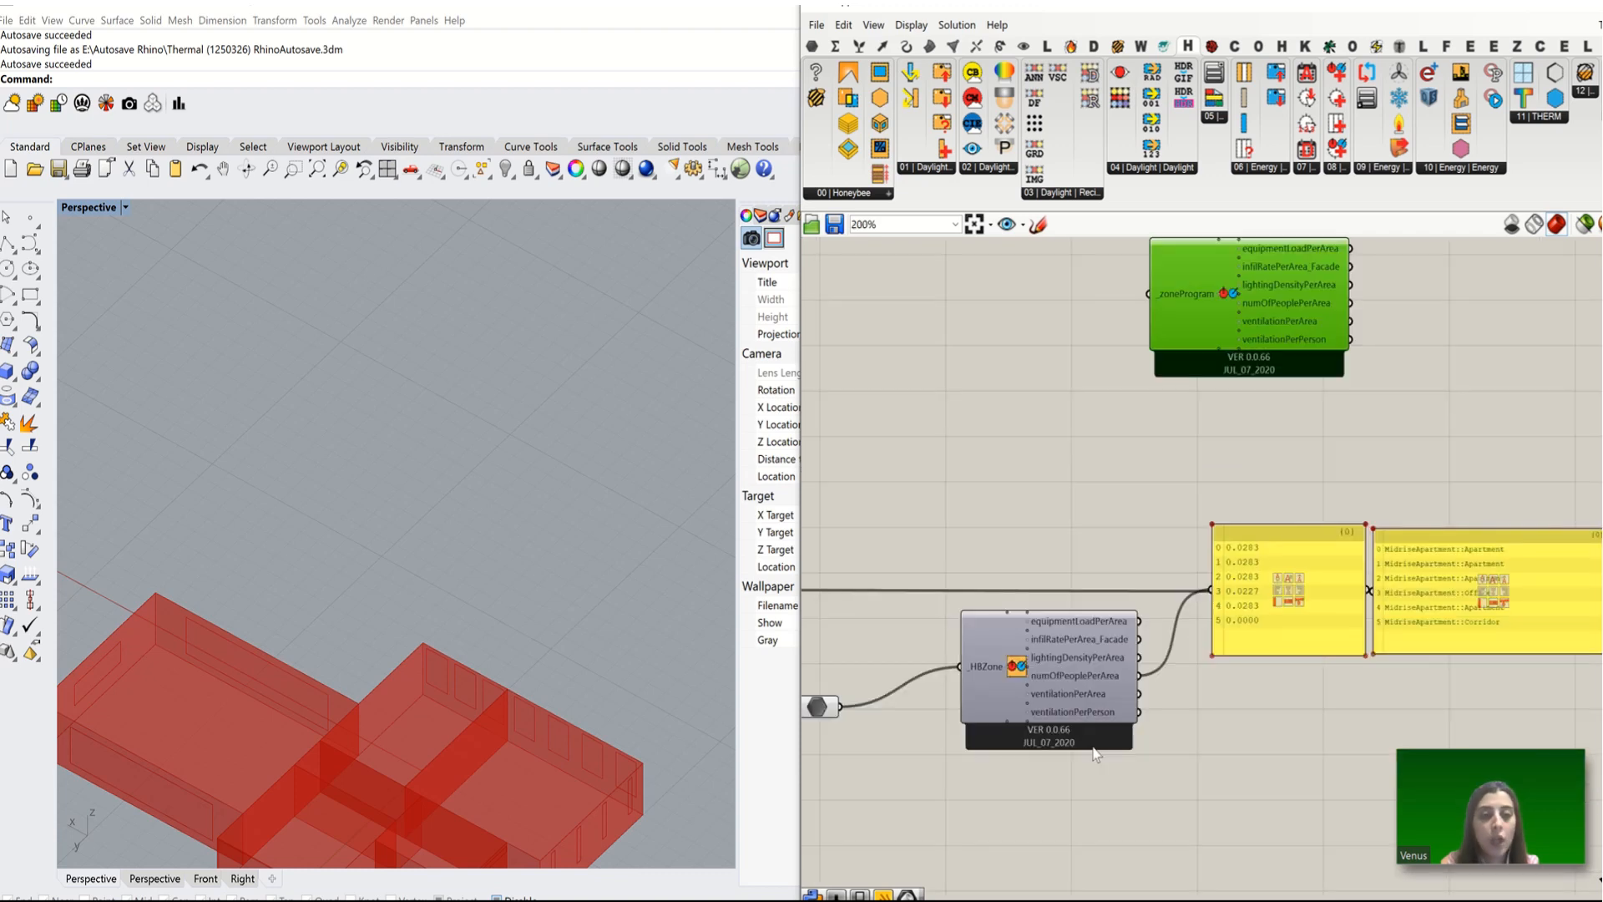
pyautogui.scroll(2, 1176, 474)
pyautogui.scroll(2, 1176, 470)
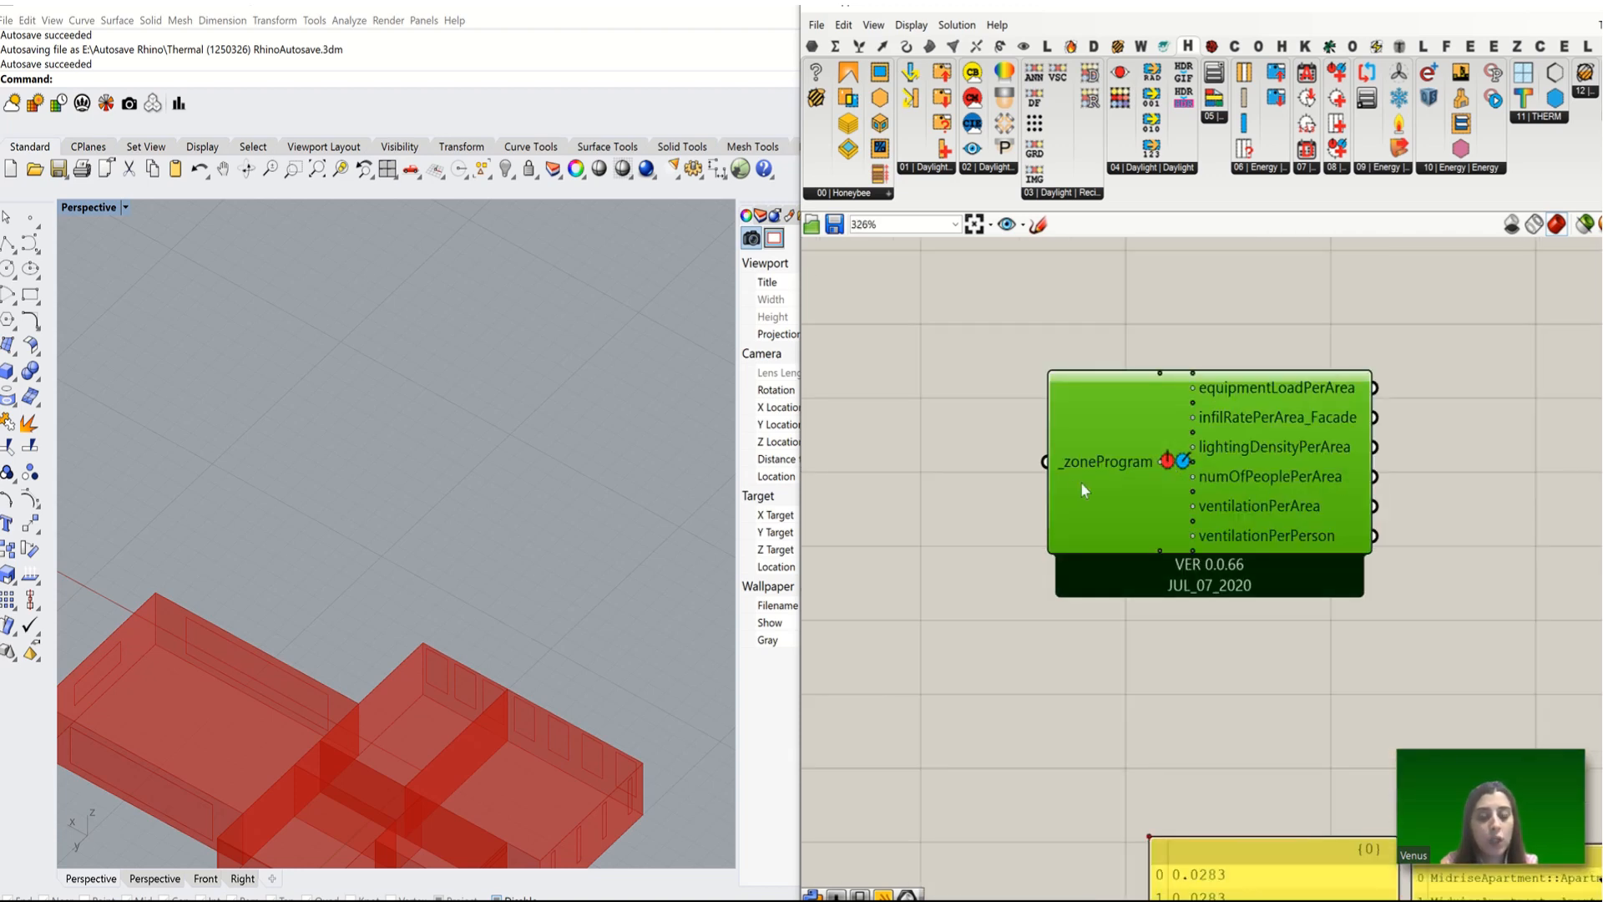
pyautogui.click(1215, 117)
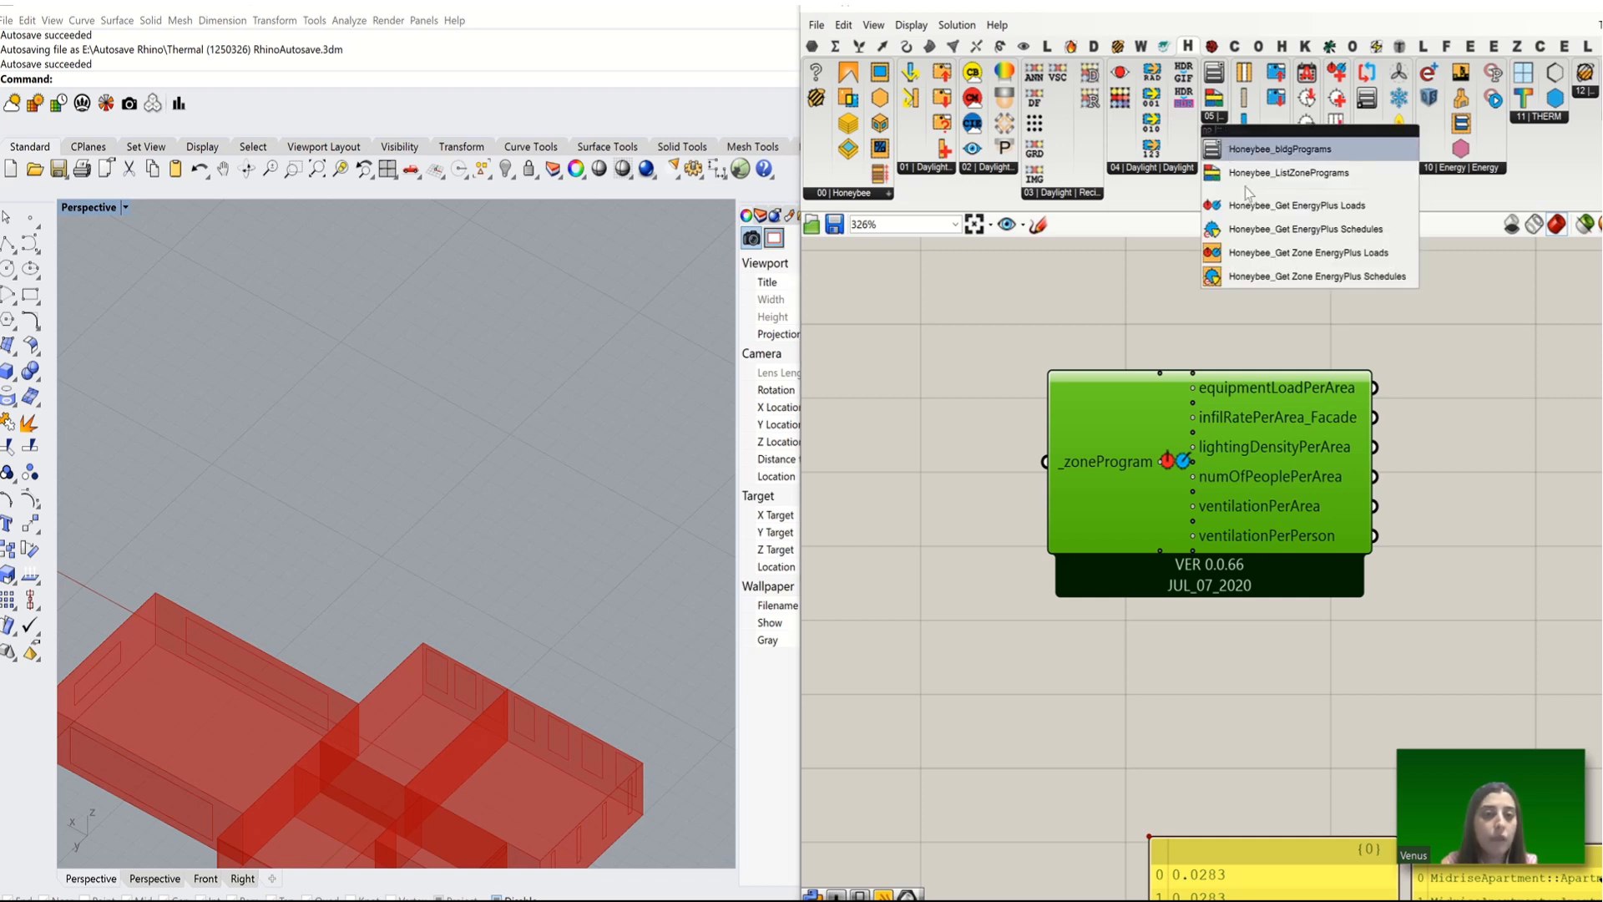
pyautogui.click(1238, 150)
pyautogui.scroll(-3, 1485, 402)
pyautogui.click(967, 413)
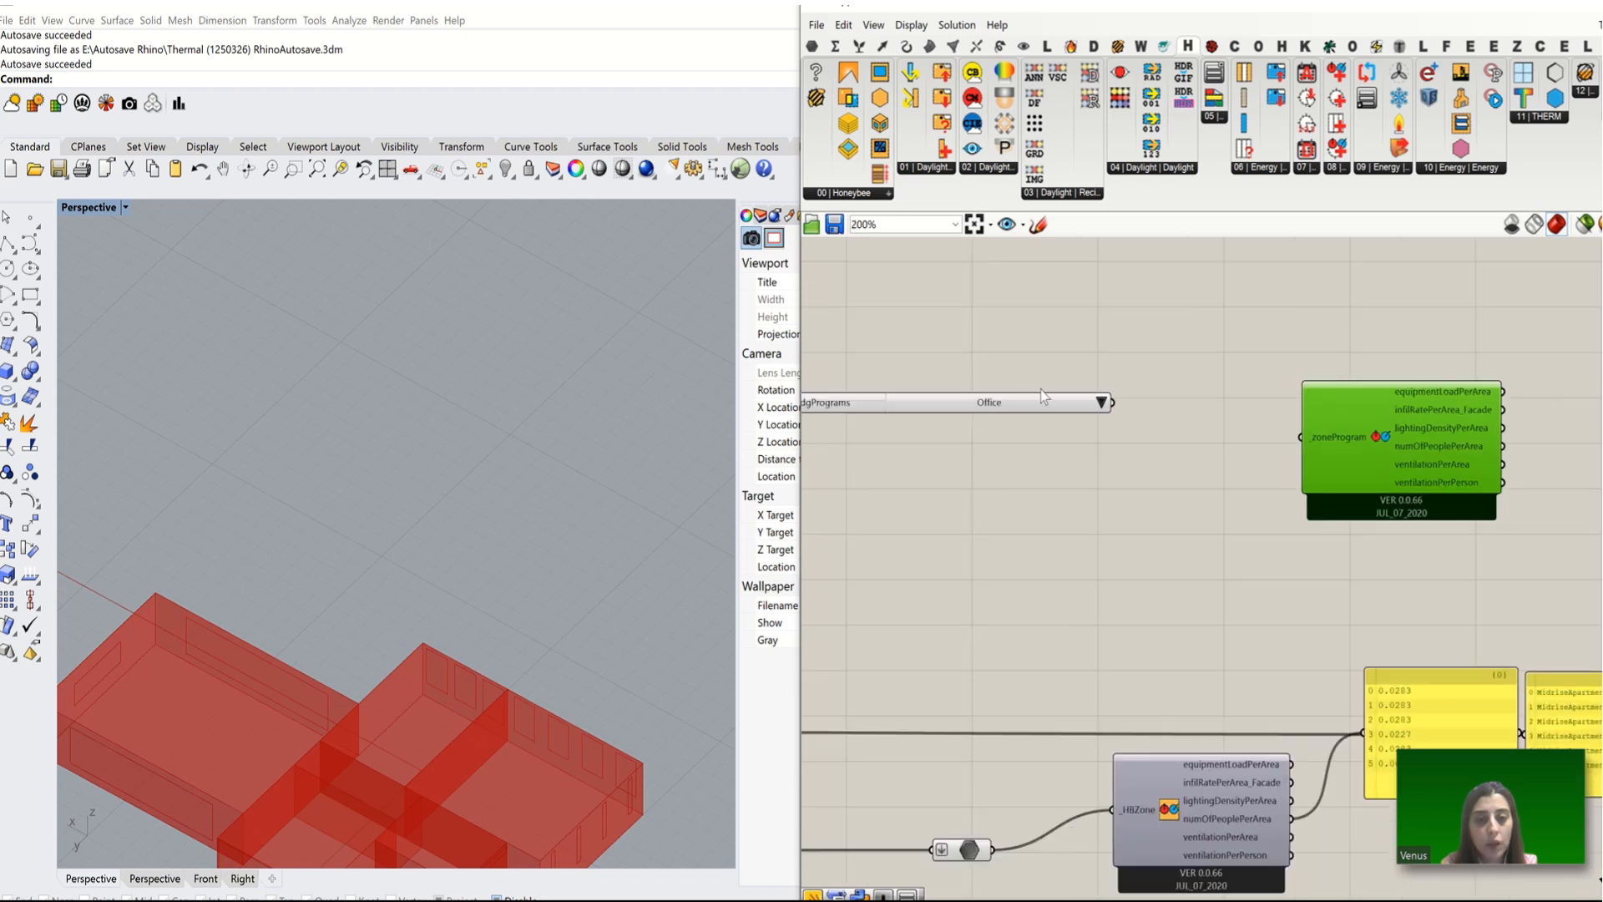
pyautogui.click(1101, 404)
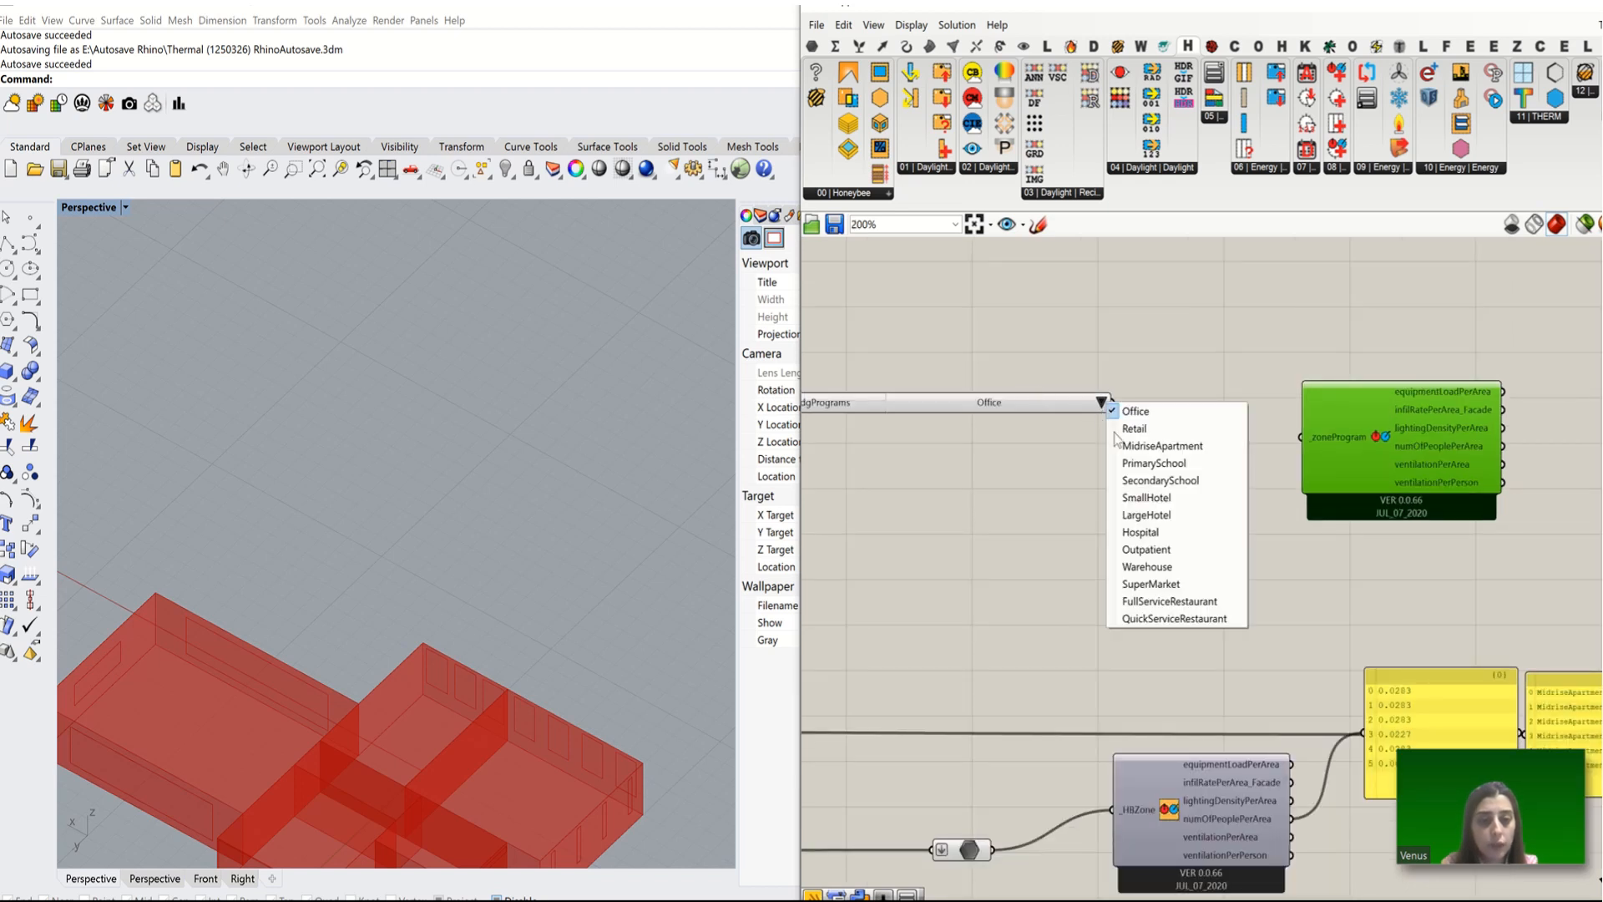
pyautogui.click(1156, 447)
pyautogui.click(894, 419)
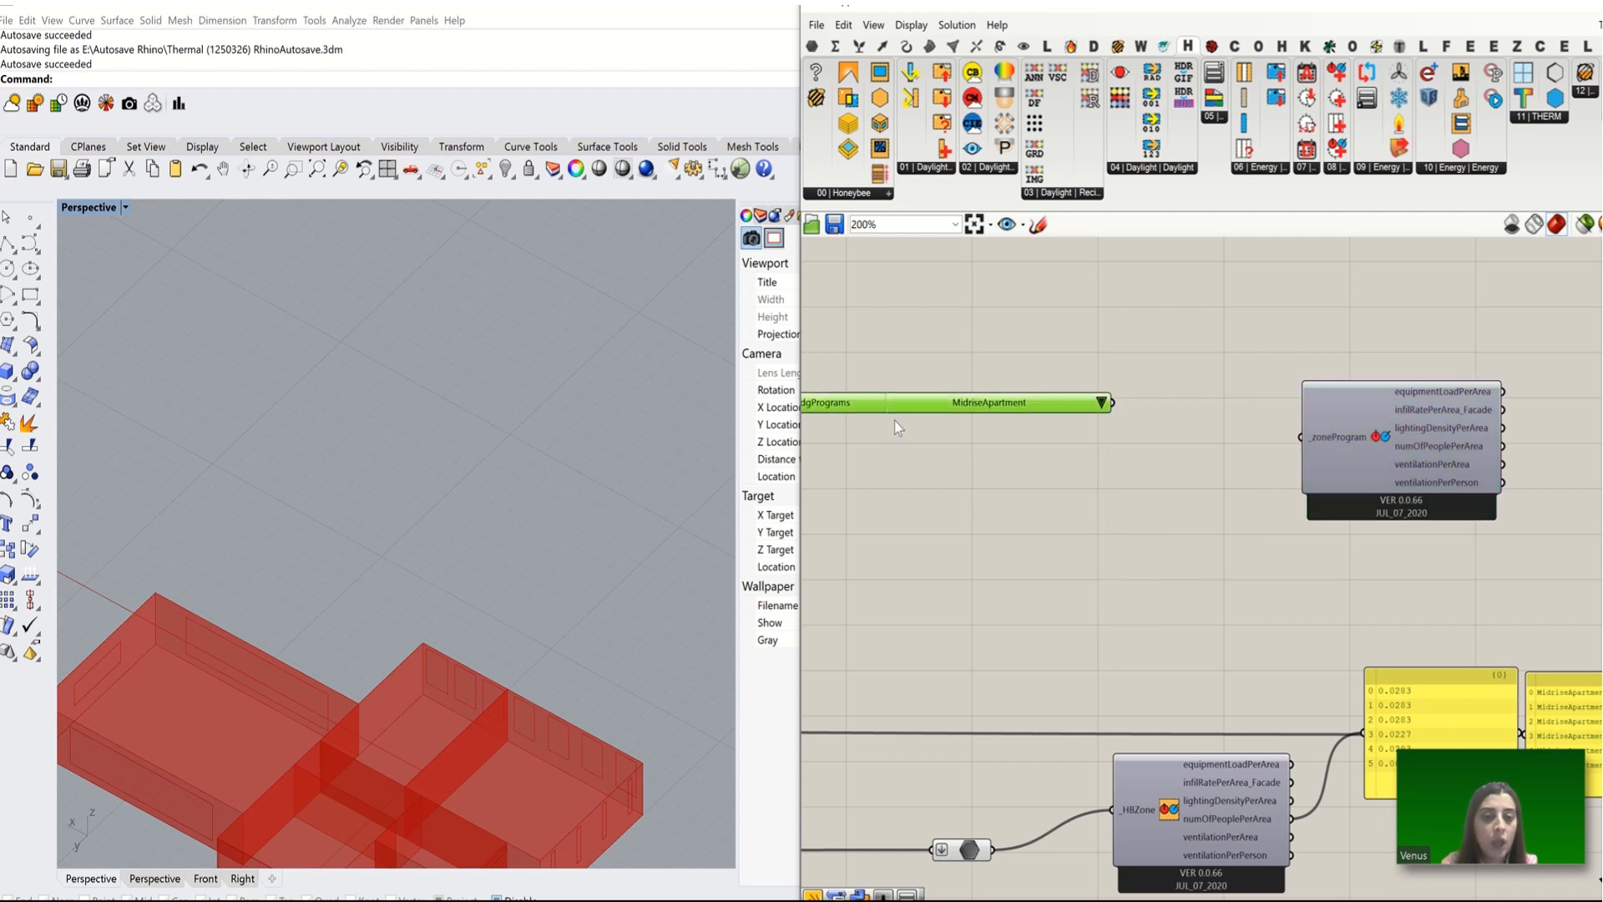
# Step: Add a ListZonePrograms component between the building programs list and Get EnergyPlus Loads, and connect the list to its _bldgProgram input
pyautogui.click(1215, 117)
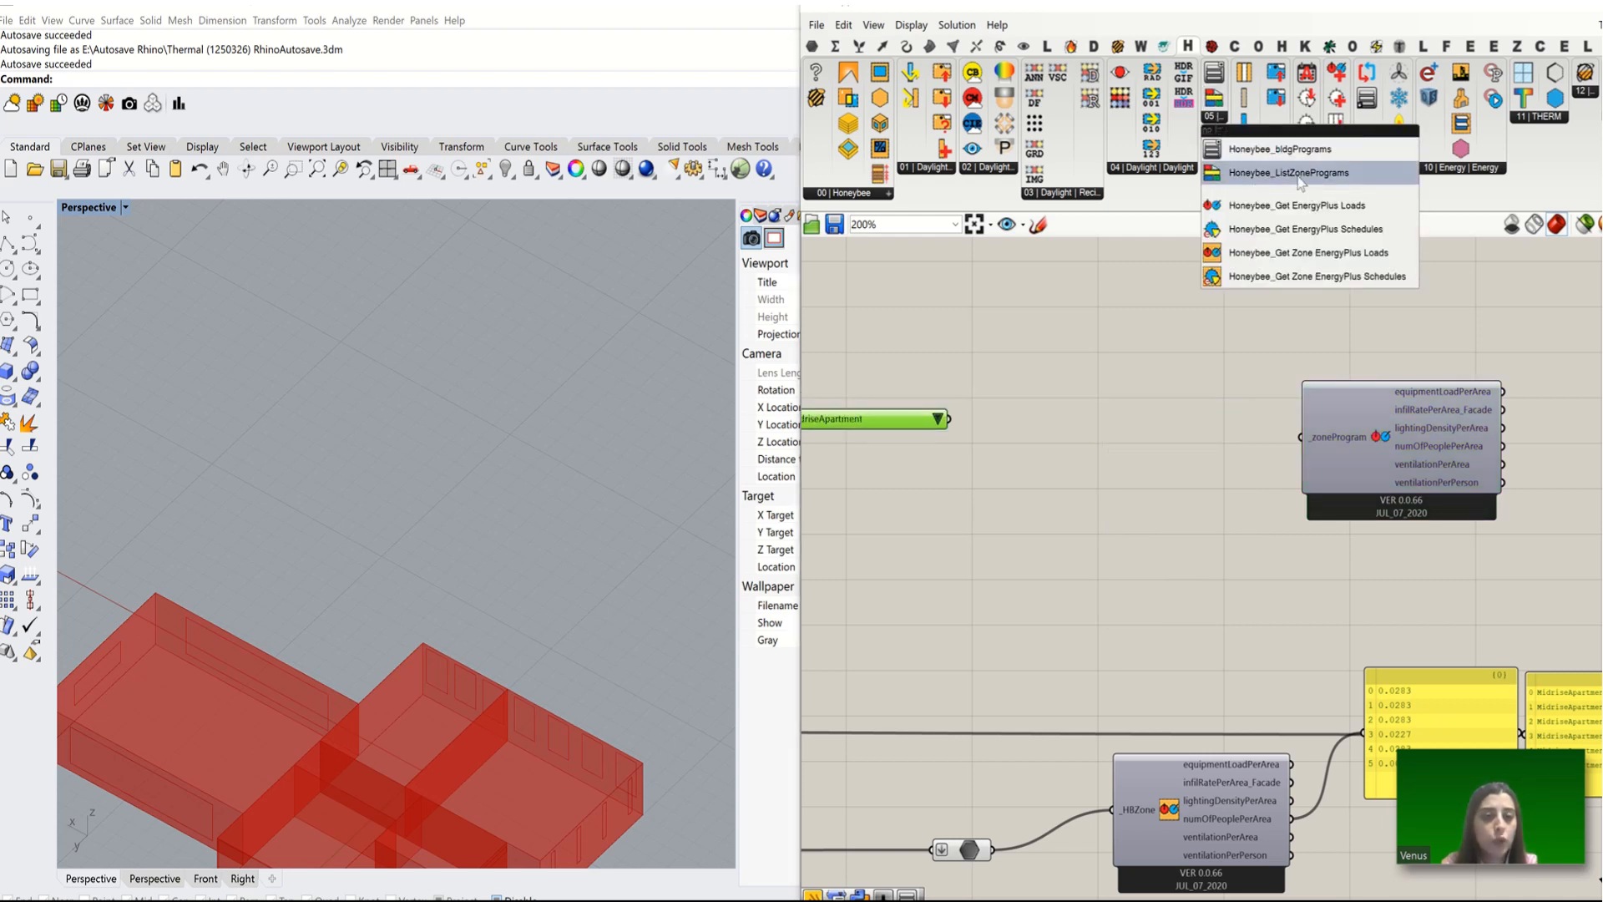
pyautogui.moveTo(1297, 178); pyautogui.dragTo(1053, 411)
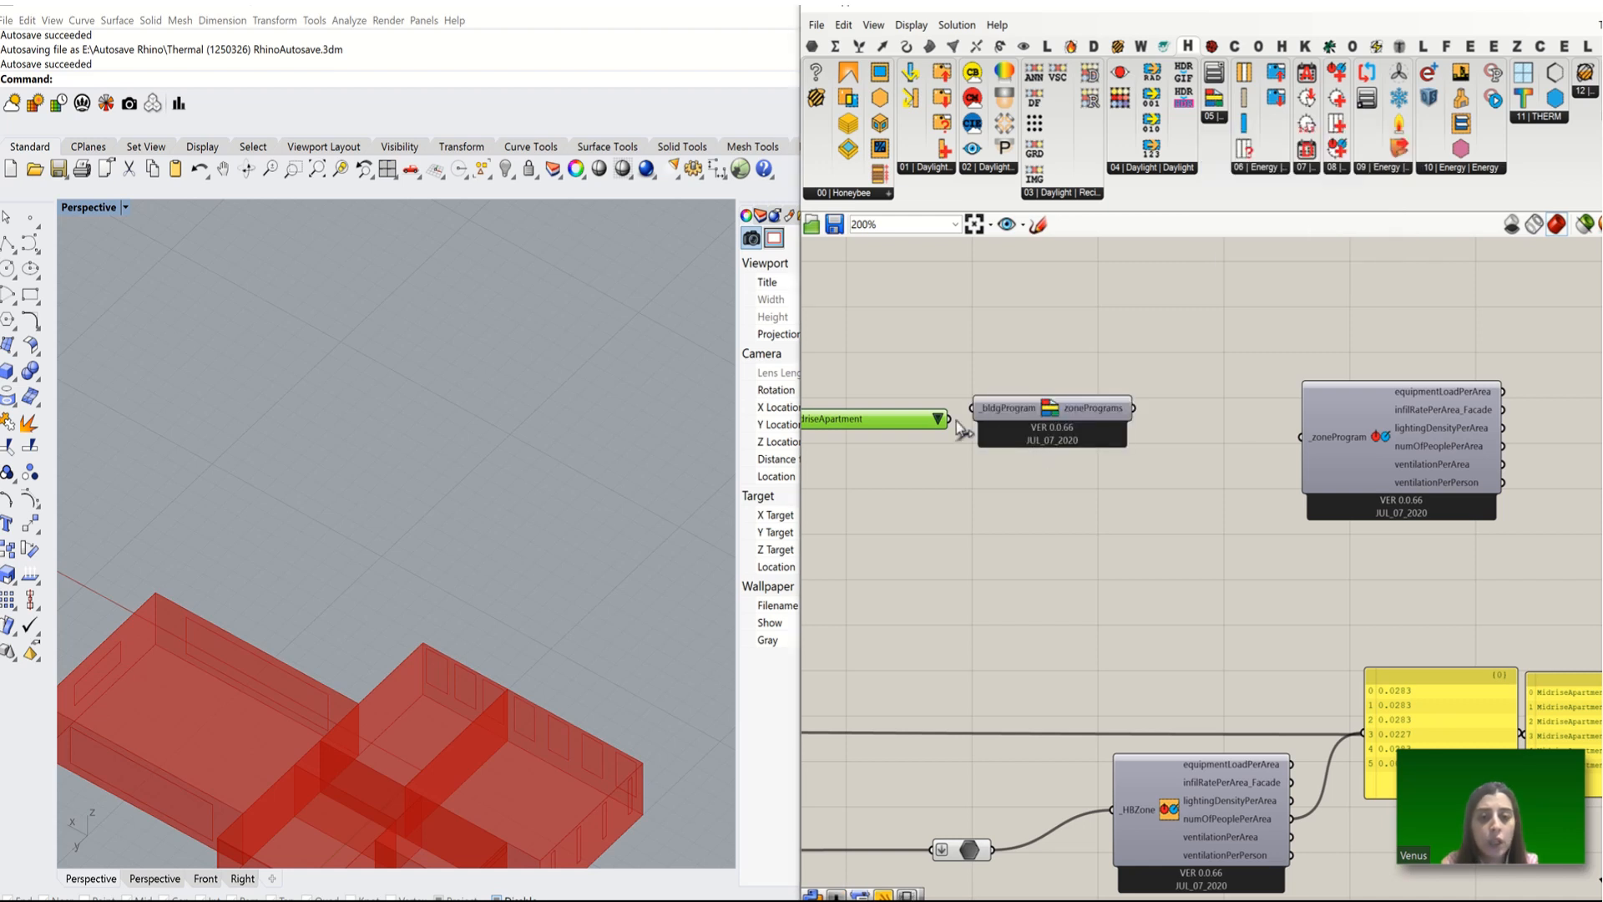
pyautogui.moveTo(956, 422); pyautogui.dragTo(973, 408)
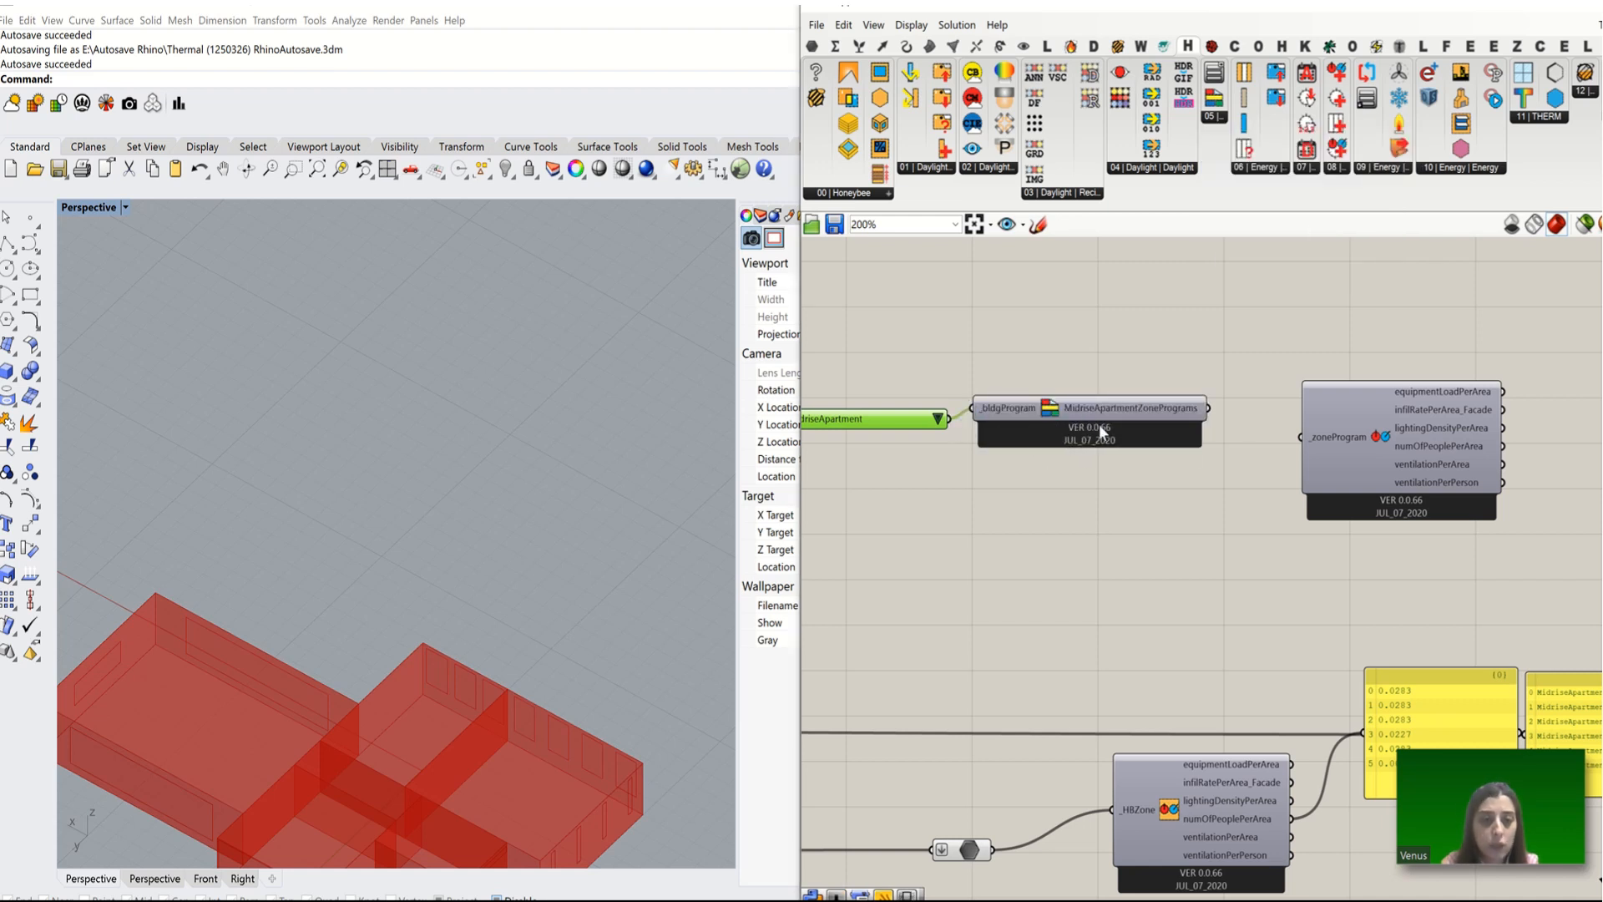
# Step: Add an Item Selector after ListZonePrograms and feed it the MidriseApartmentZonePrograms output
pyautogui.scroll(-3, 1099, 424)
pyautogui.moveTo(1211, 384); pyautogui.dragTo(980, 469)
pyautogui.moveTo(1034, 415); pyautogui.dragTo(869, 407)
pyautogui.click(1144, 415)
pyautogui.doubleClick(1122, 423)
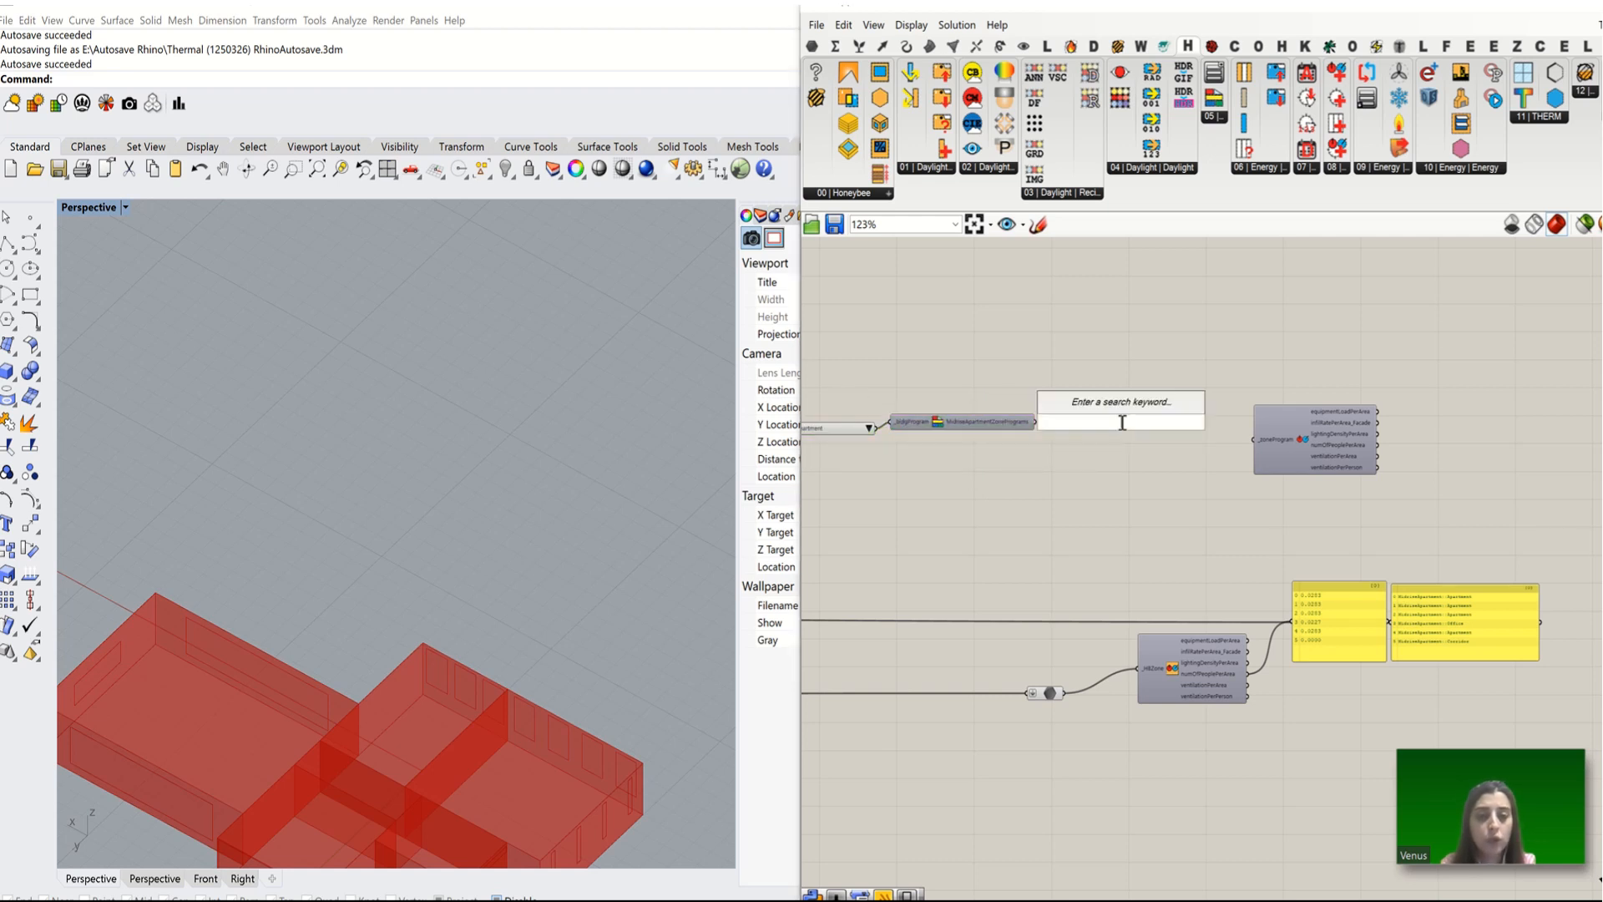
pyautogui.write('it')
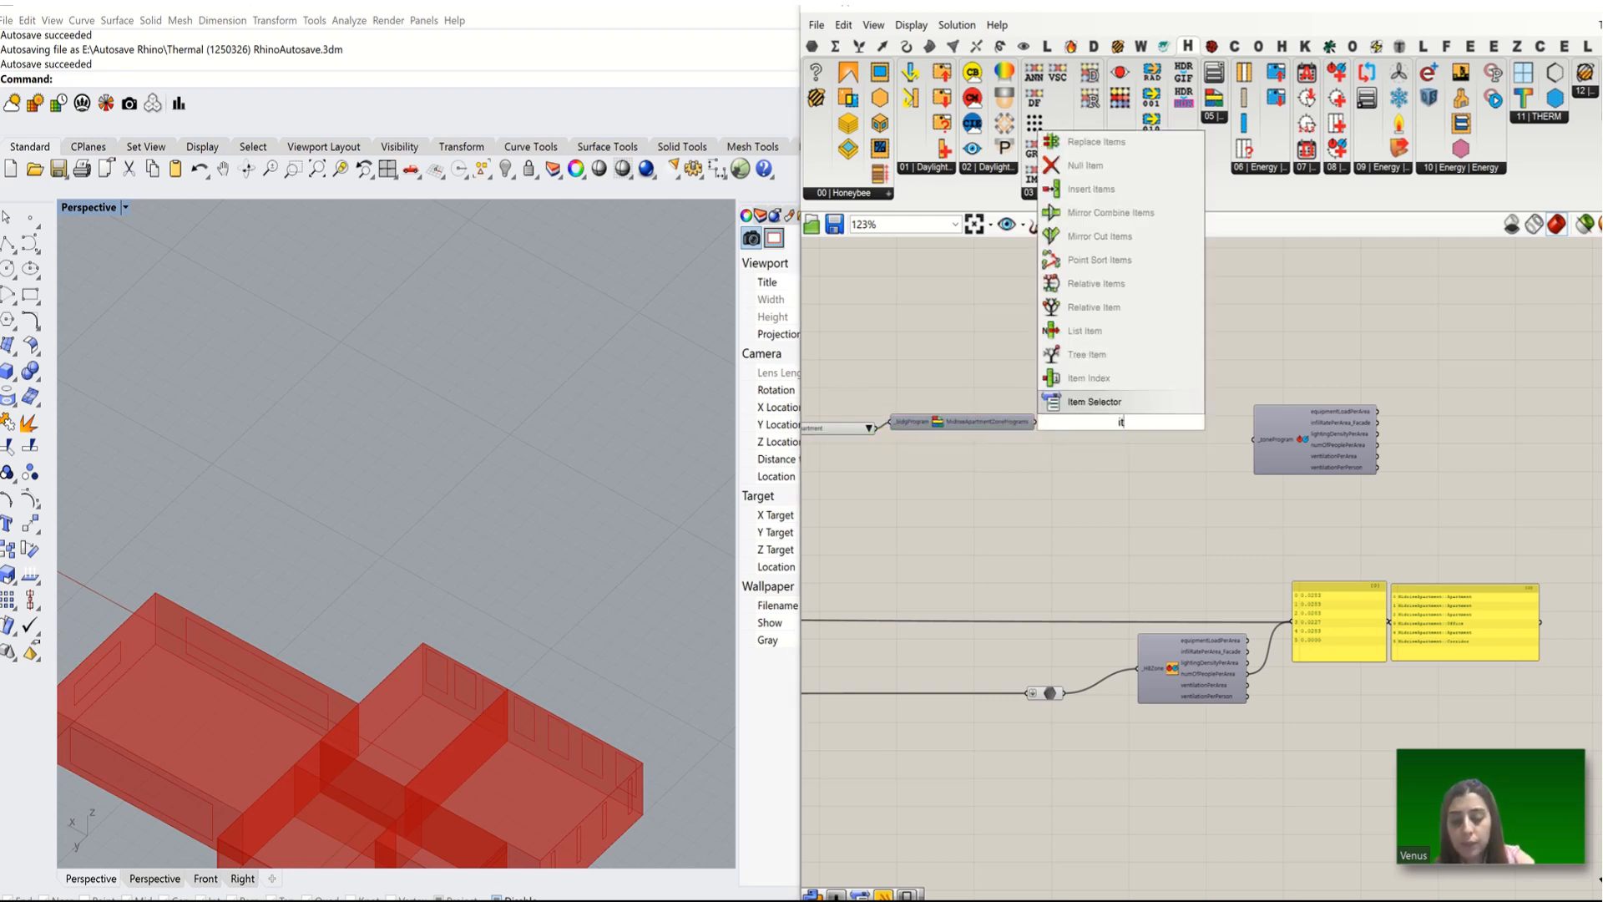
pyautogui.write('em')
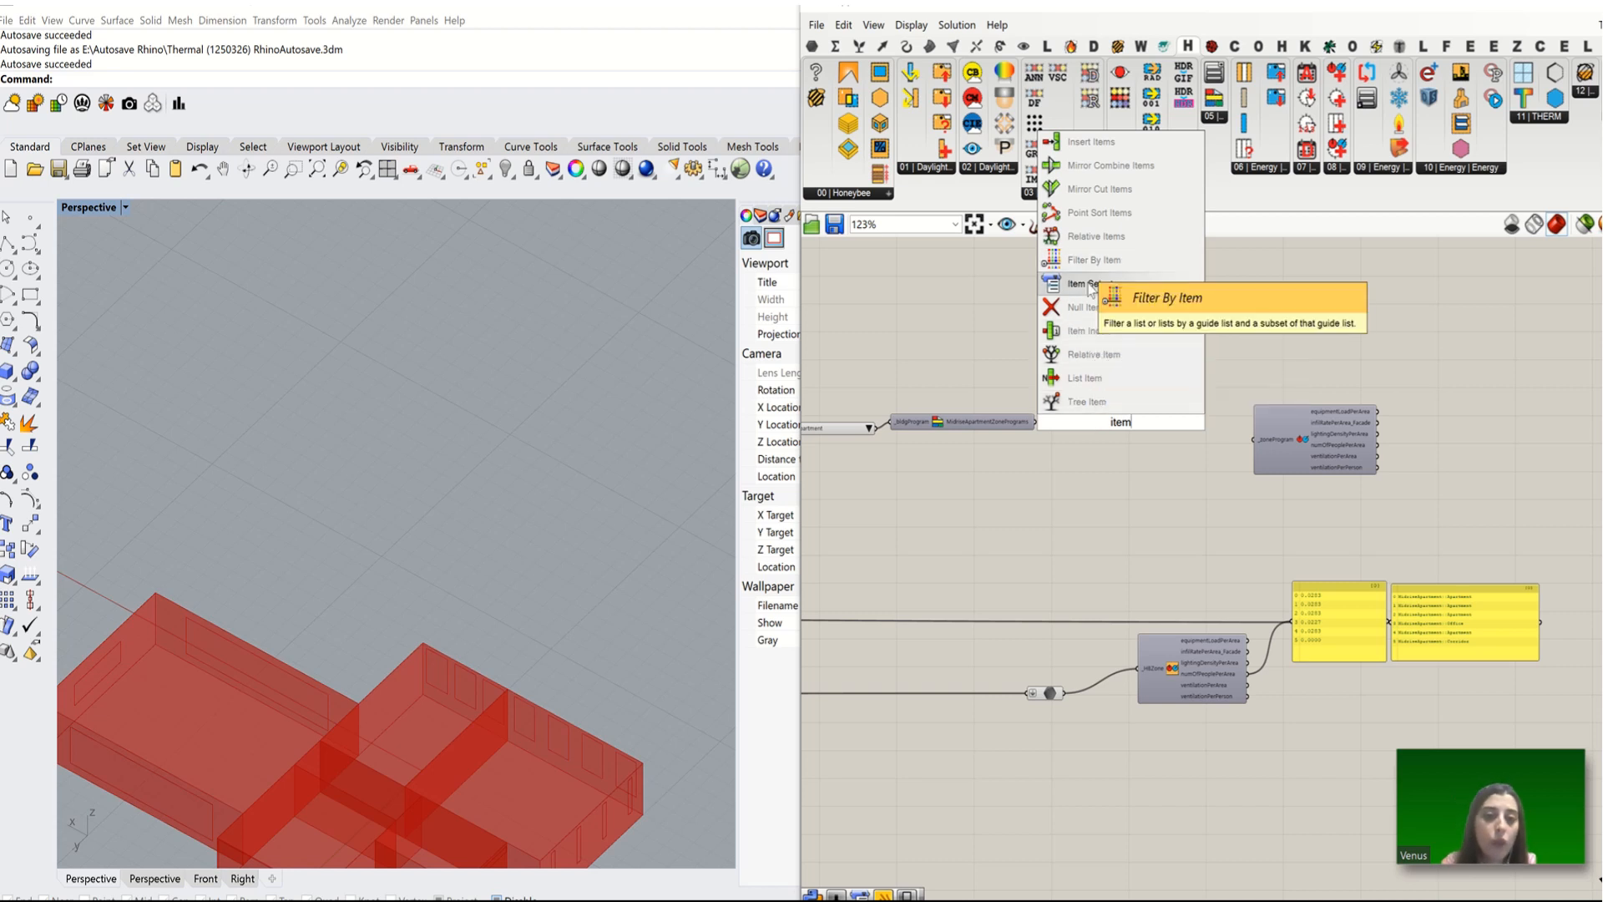
pyautogui.click(1086, 284)
pyautogui.scroll(5, 1129, 371)
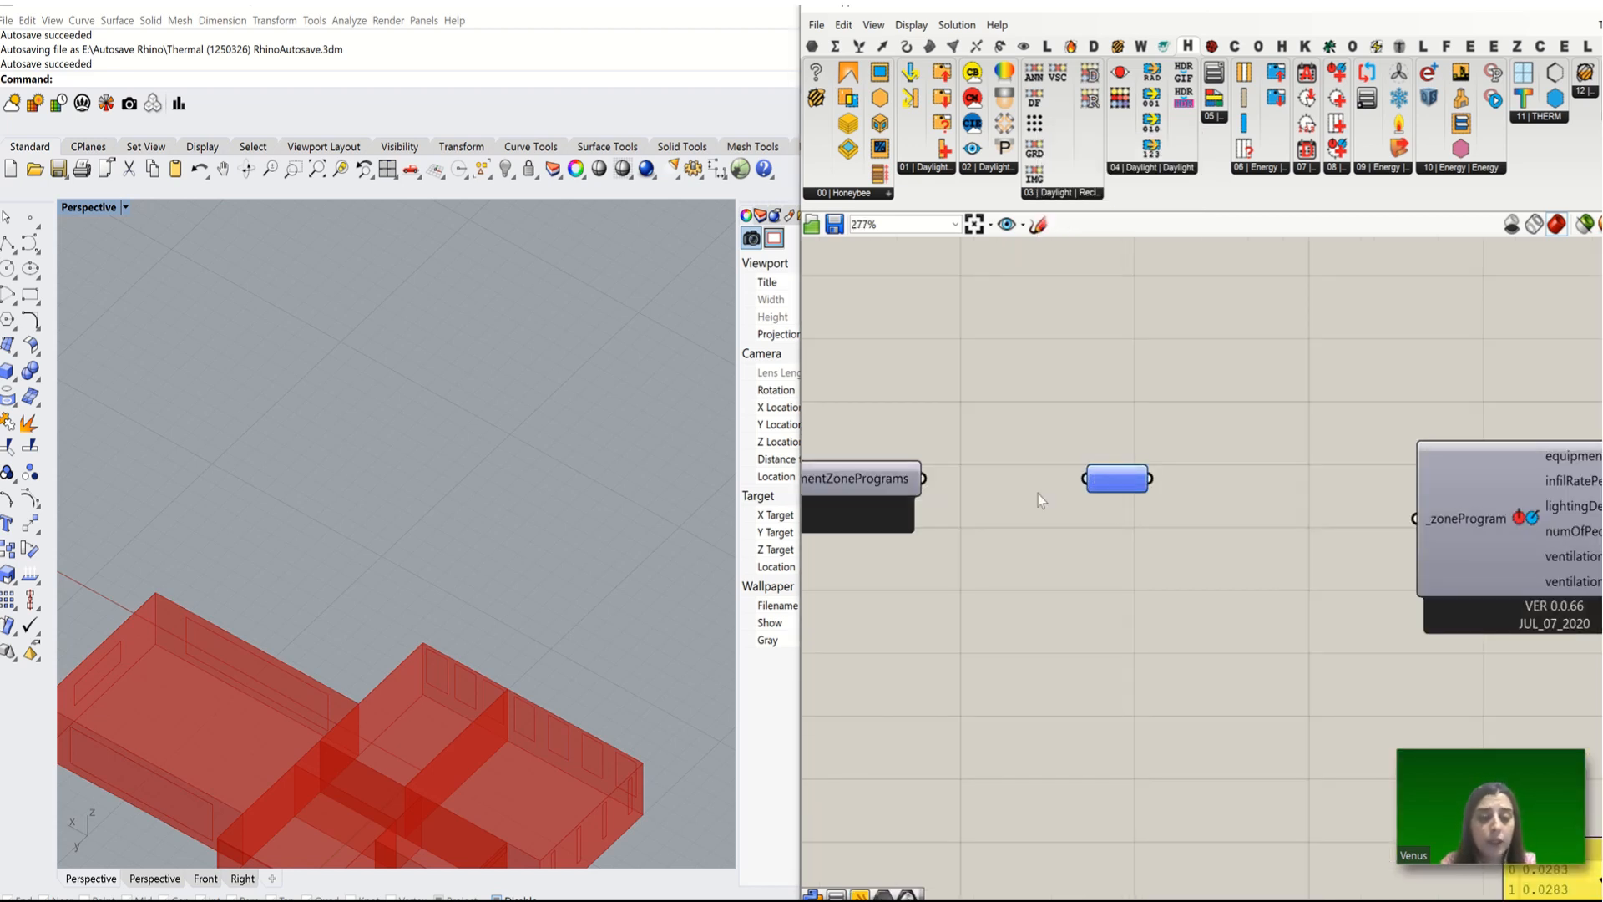
pyautogui.moveTo(930, 486); pyautogui.dragTo(1085, 478)
# Step: Move Get EnergyPlus Loads clear of the selector, connect MidriseApartment::Apartment to its _zoneProgram input, and check the selectable zone programs
pyautogui.scroll(-5, 1230, 474)
pyautogui.click(1419, 491)
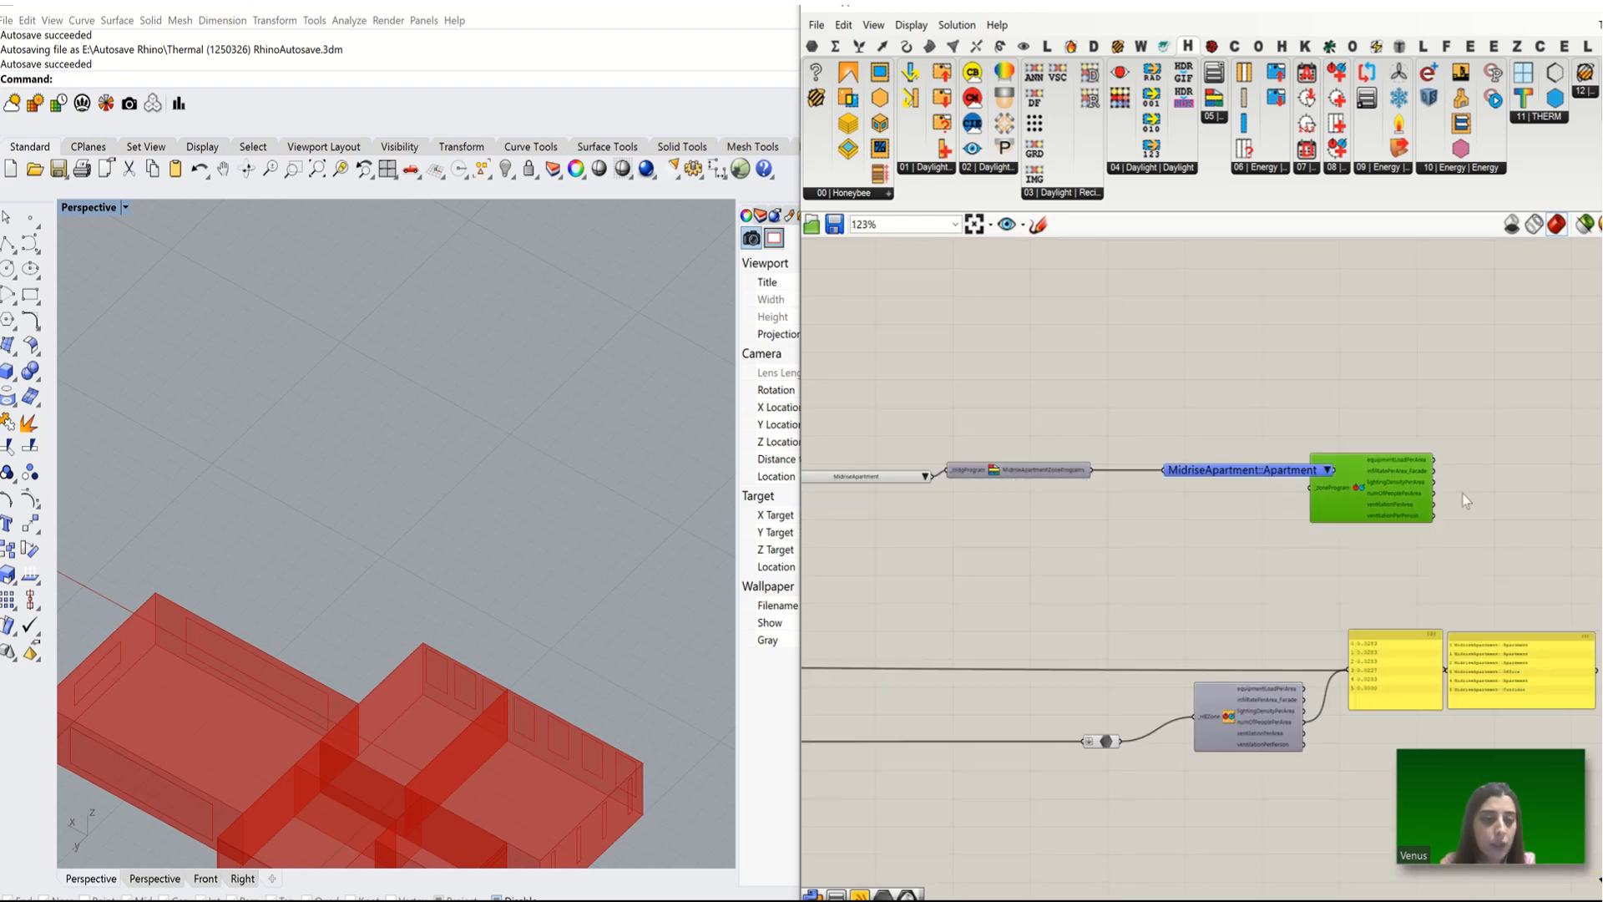
pyautogui.scroll(3, 1272, 488)
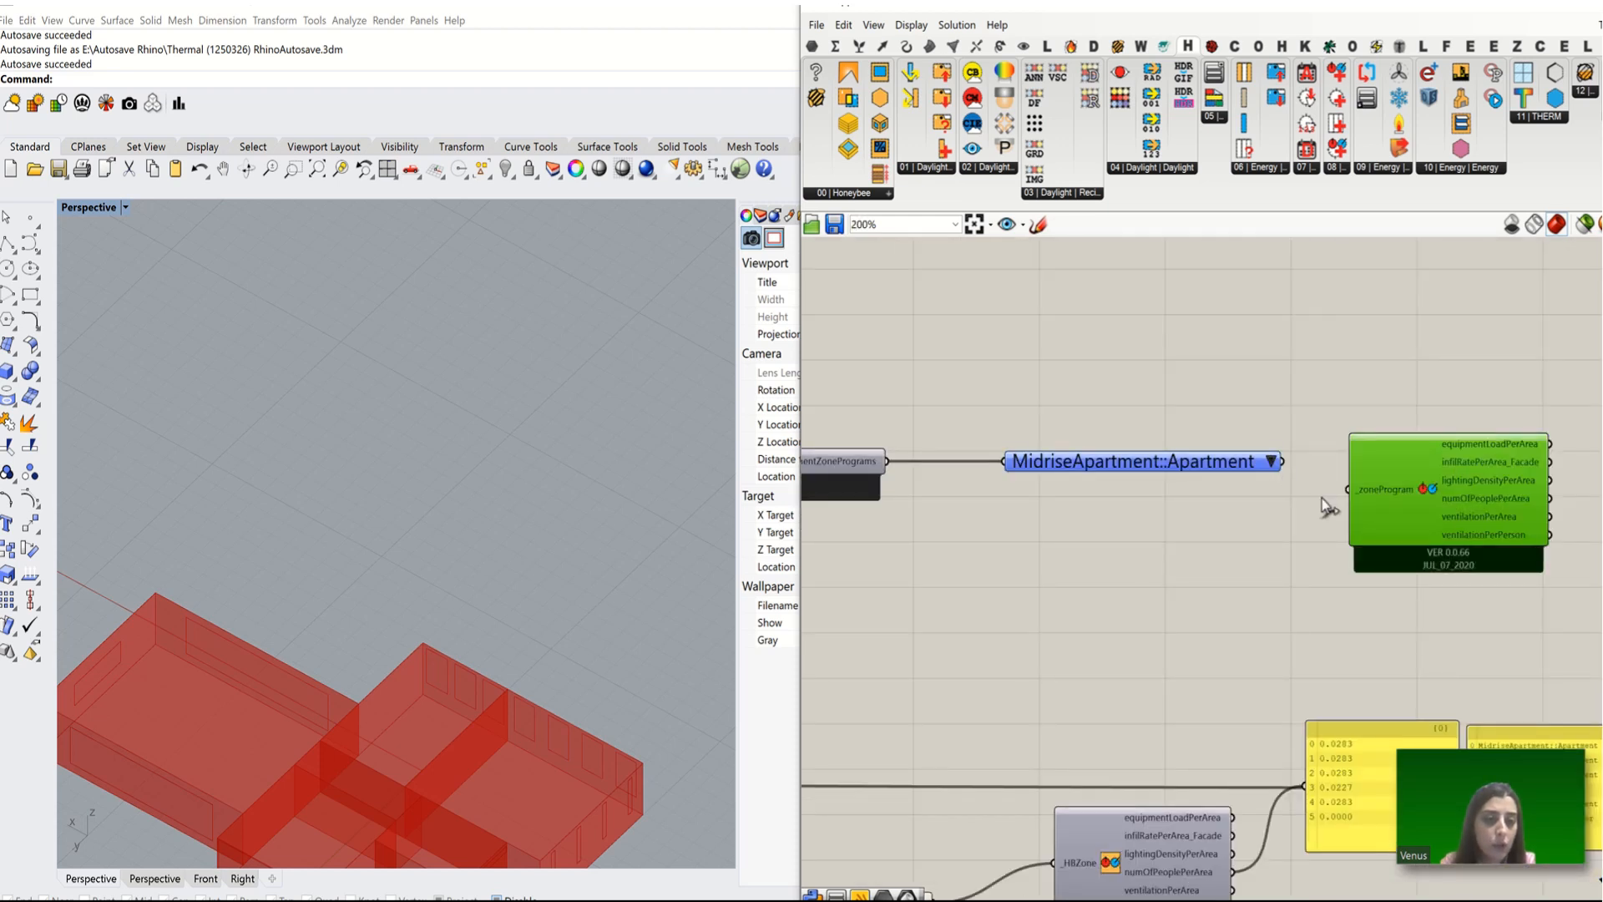
pyautogui.moveTo(1328, 507); pyautogui.dragTo(1357, 512)
pyautogui.click(1273, 463)
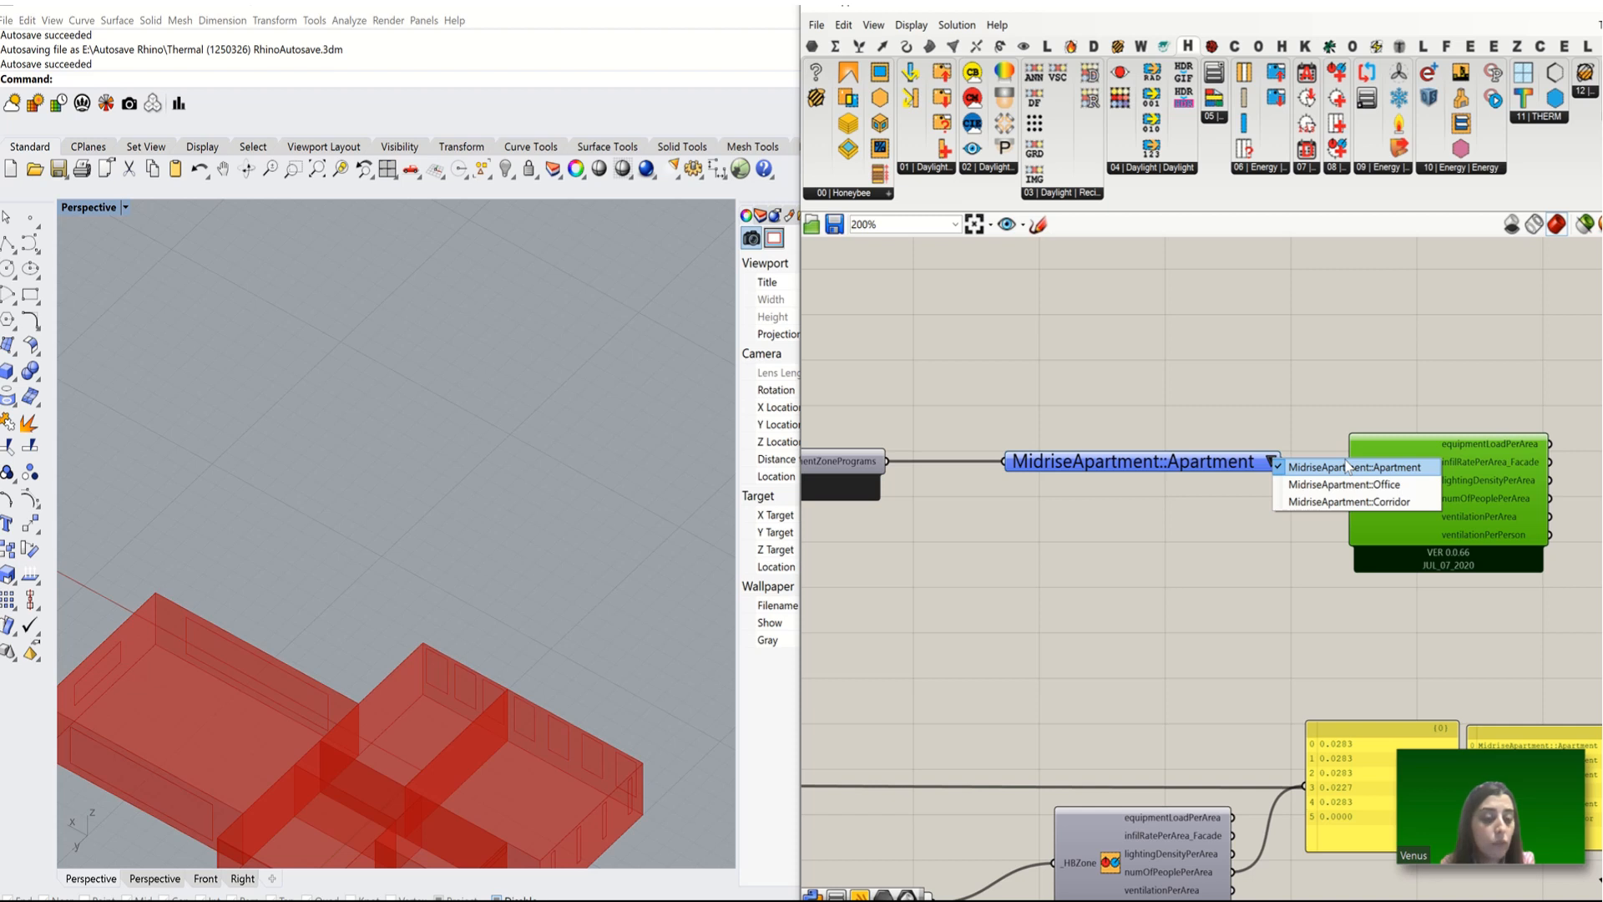
pyautogui.click(1152, 536)
# Step: Add a panel after Get EnergyPlus Loads and connect equipmentLoadPerArea to it to read the apartment's equipment load
pyautogui.scroll(-3, 1164, 504)
pyautogui.scroll(3, 1431, 484)
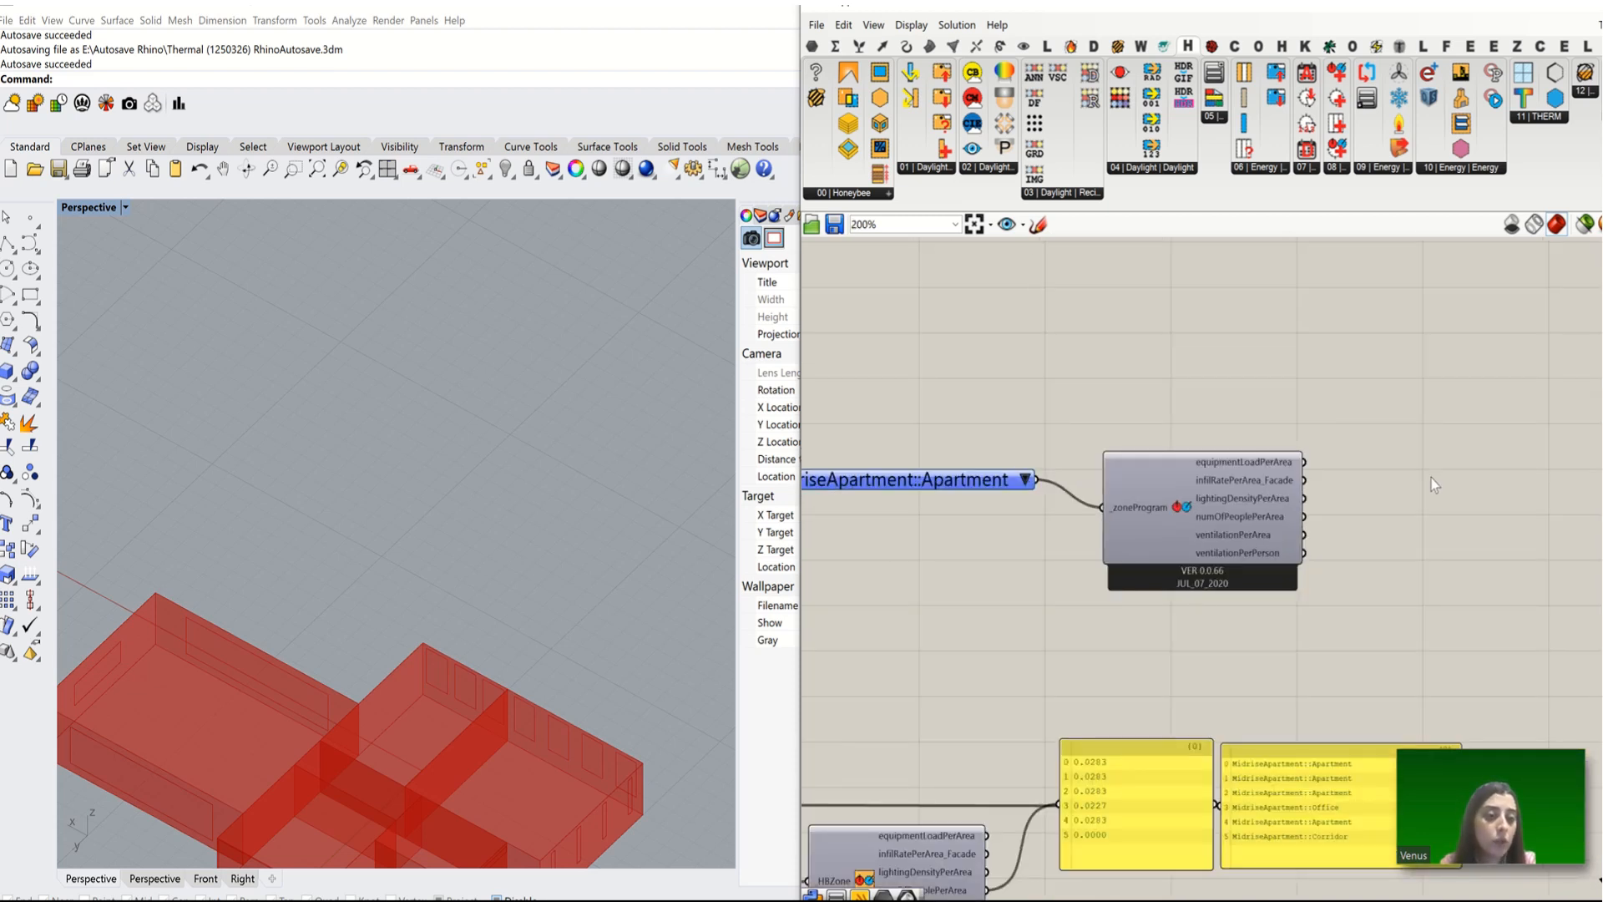
pyautogui.doubleClick(1431, 480)
pyautogui.write('pane')
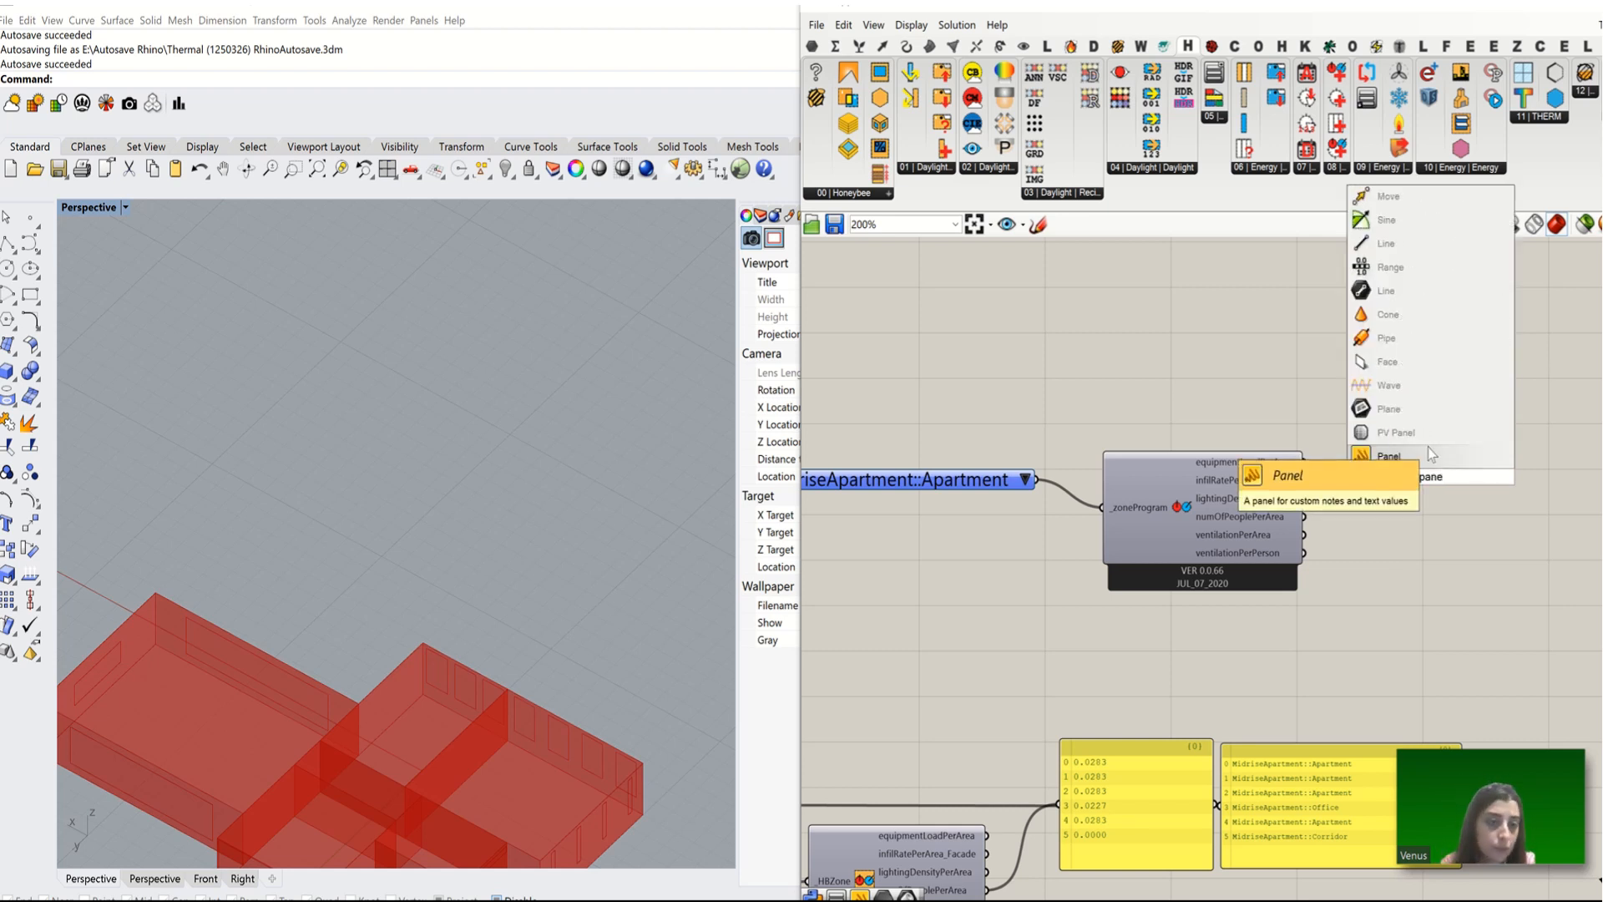
pyautogui.click(1388, 455)
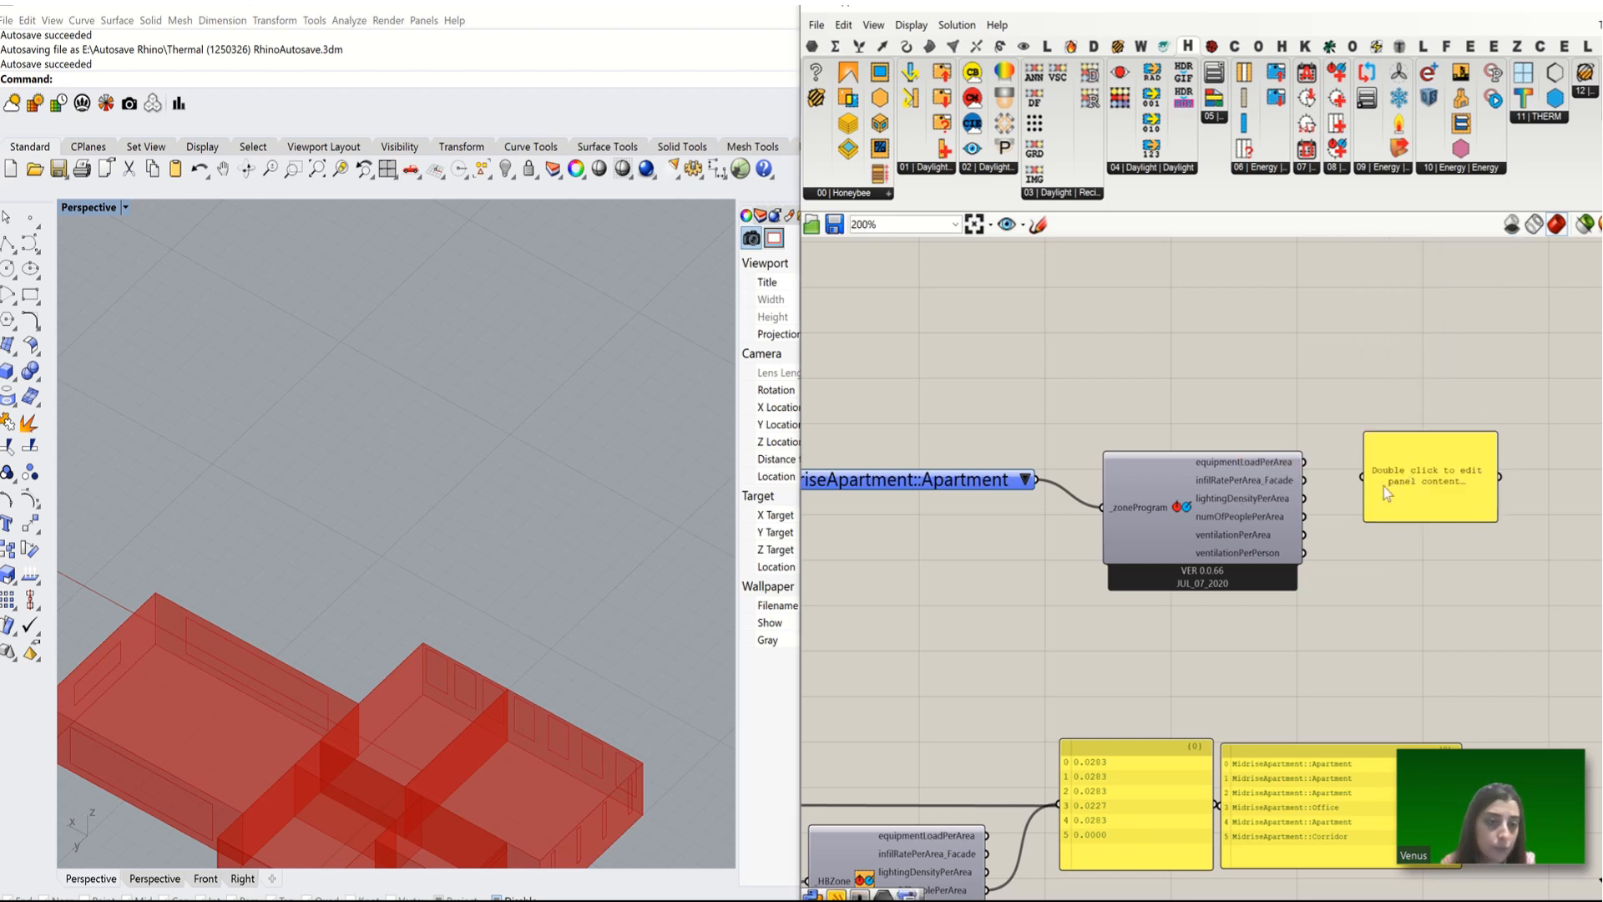
pyautogui.scroll(2, 1385, 487)
pyautogui.moveTo(1253, 447); pyautogui.dragTo(1347, 470)
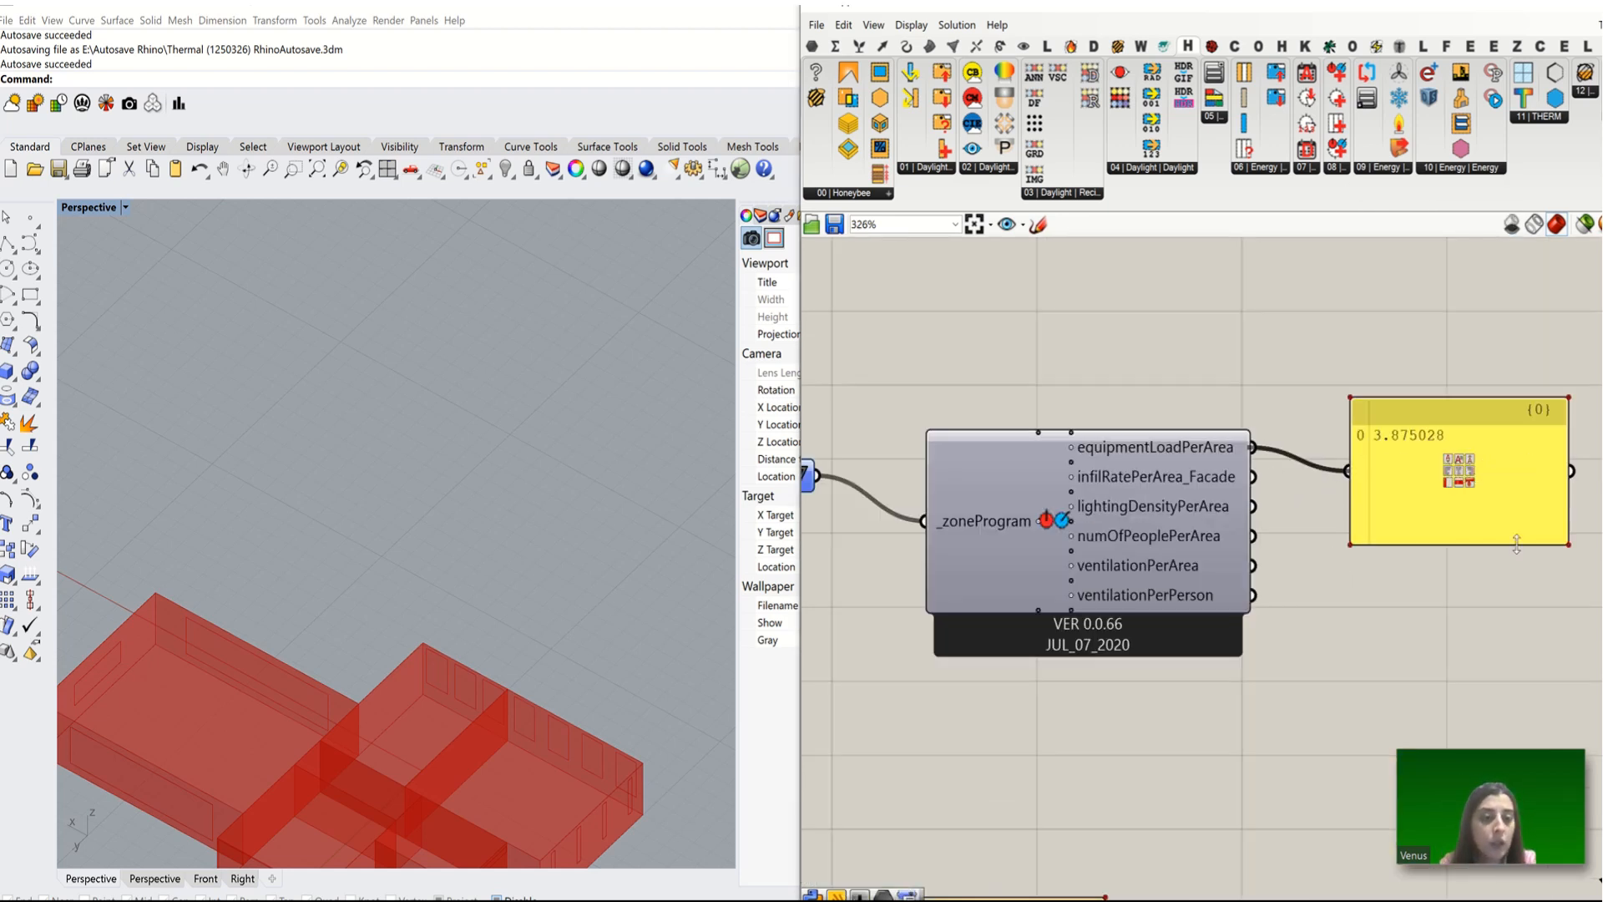
pyautogui.scroll(-2, 1522, 571)
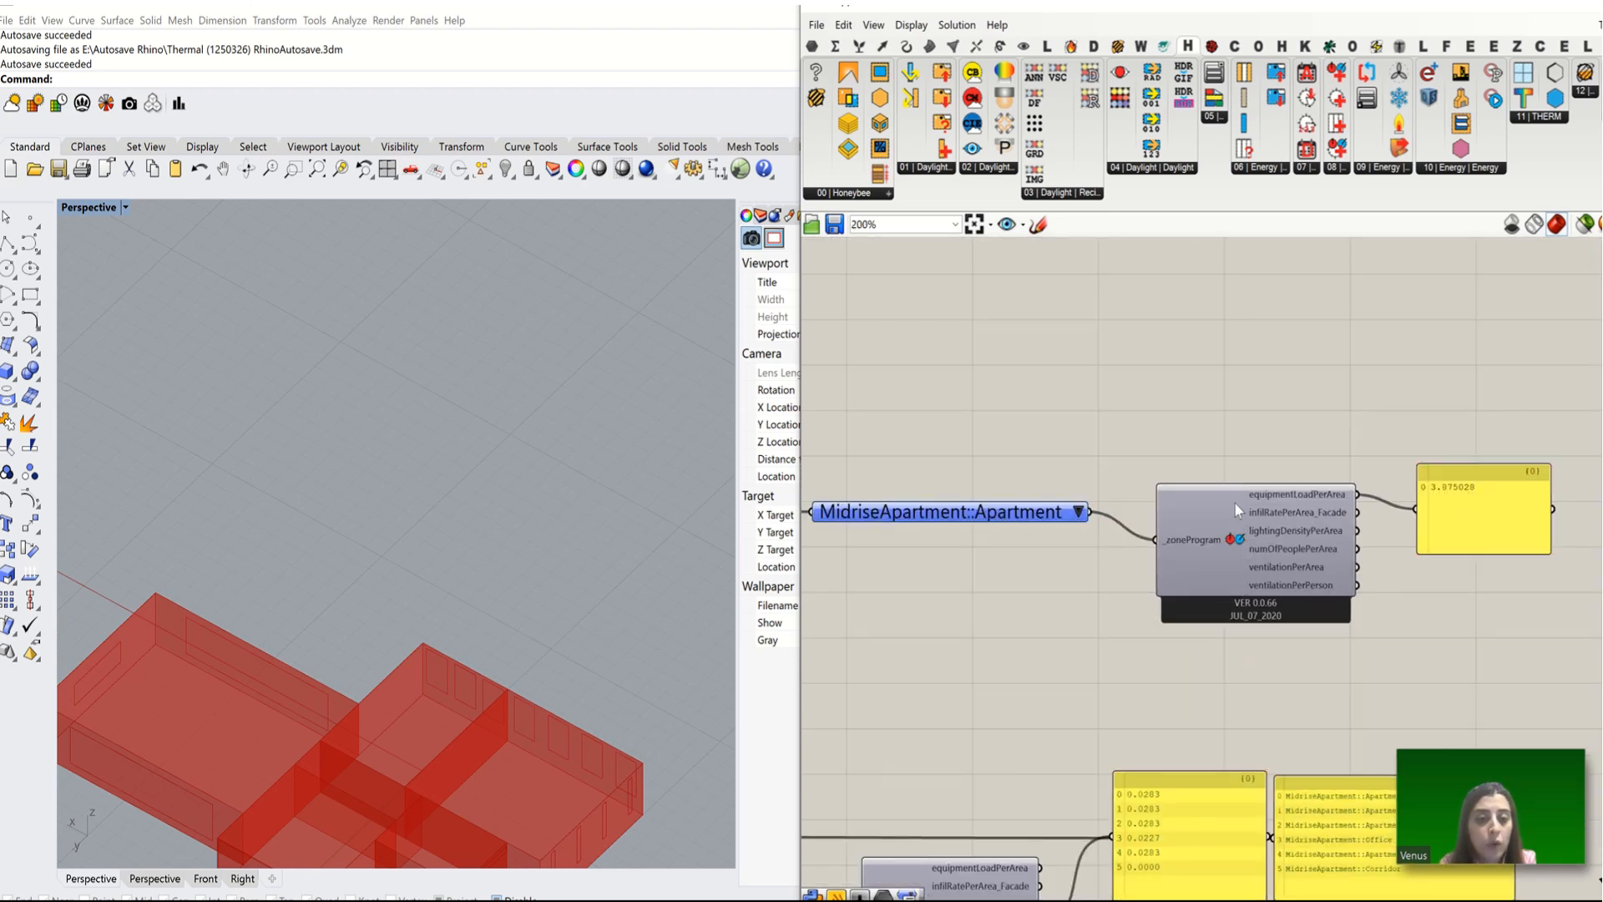
pyautogui.scroll(1, 1427, 496)
pyautogui.scroll(1, 1426, 496)
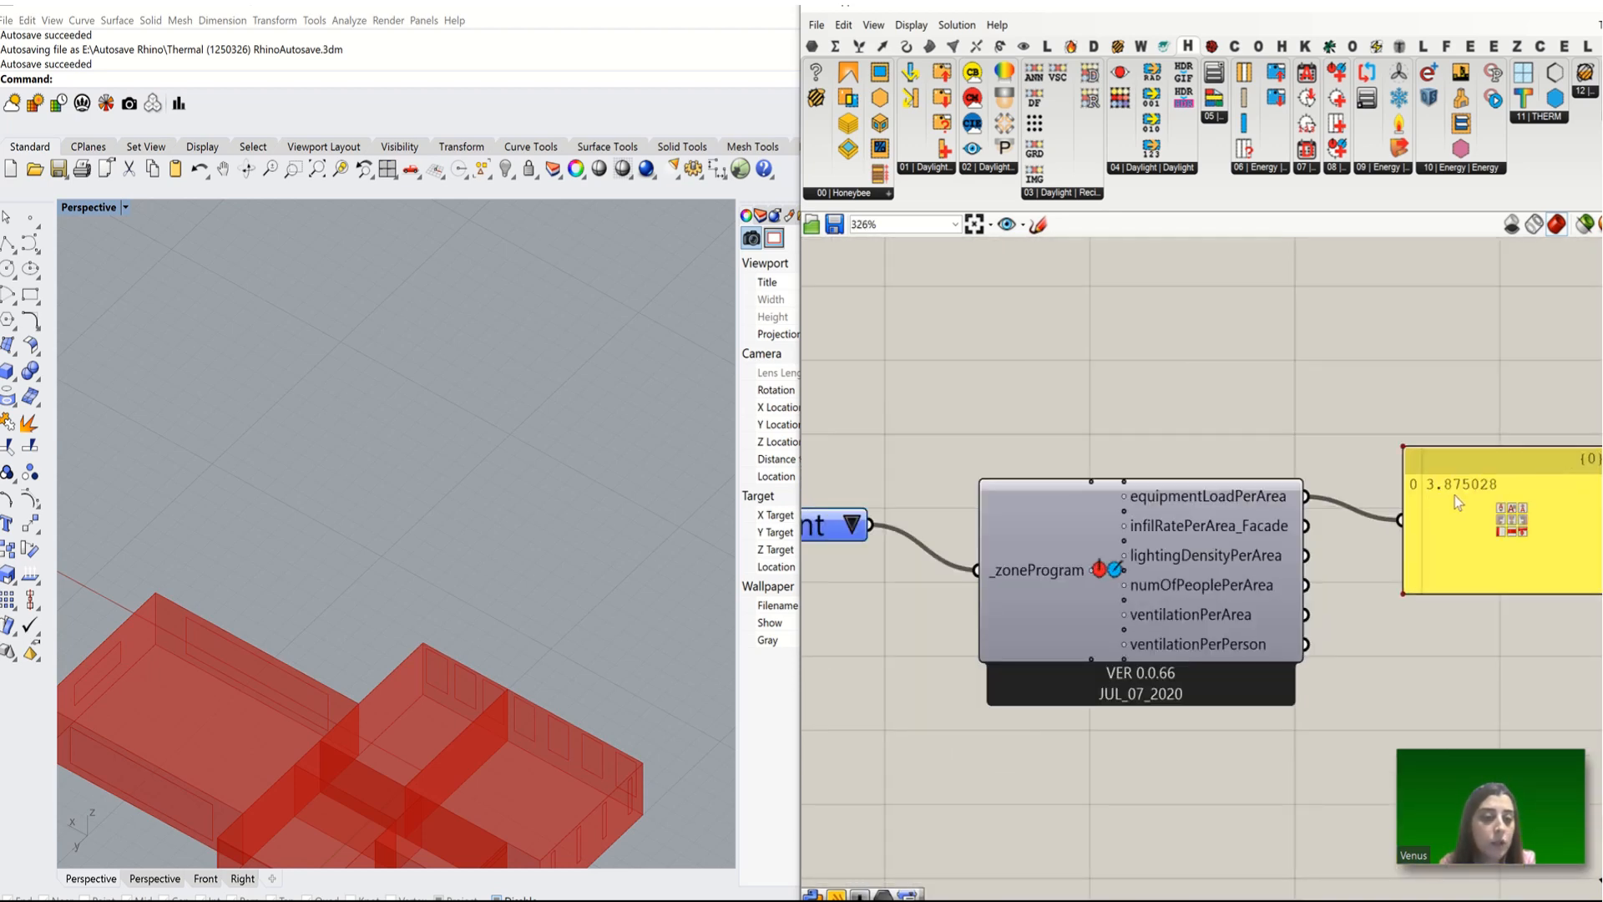
# Step: Read the apartment's lightingDensityPerArea, infilRatePerArea_Facade, numOfPeoplePerArea, ventilationPerArea and ventilationPerPerson by wiring each output to the panel in turn
pyautogui.scroll(-3, 1290, 498)
pyautogui.scroll(1, 1293, 499)
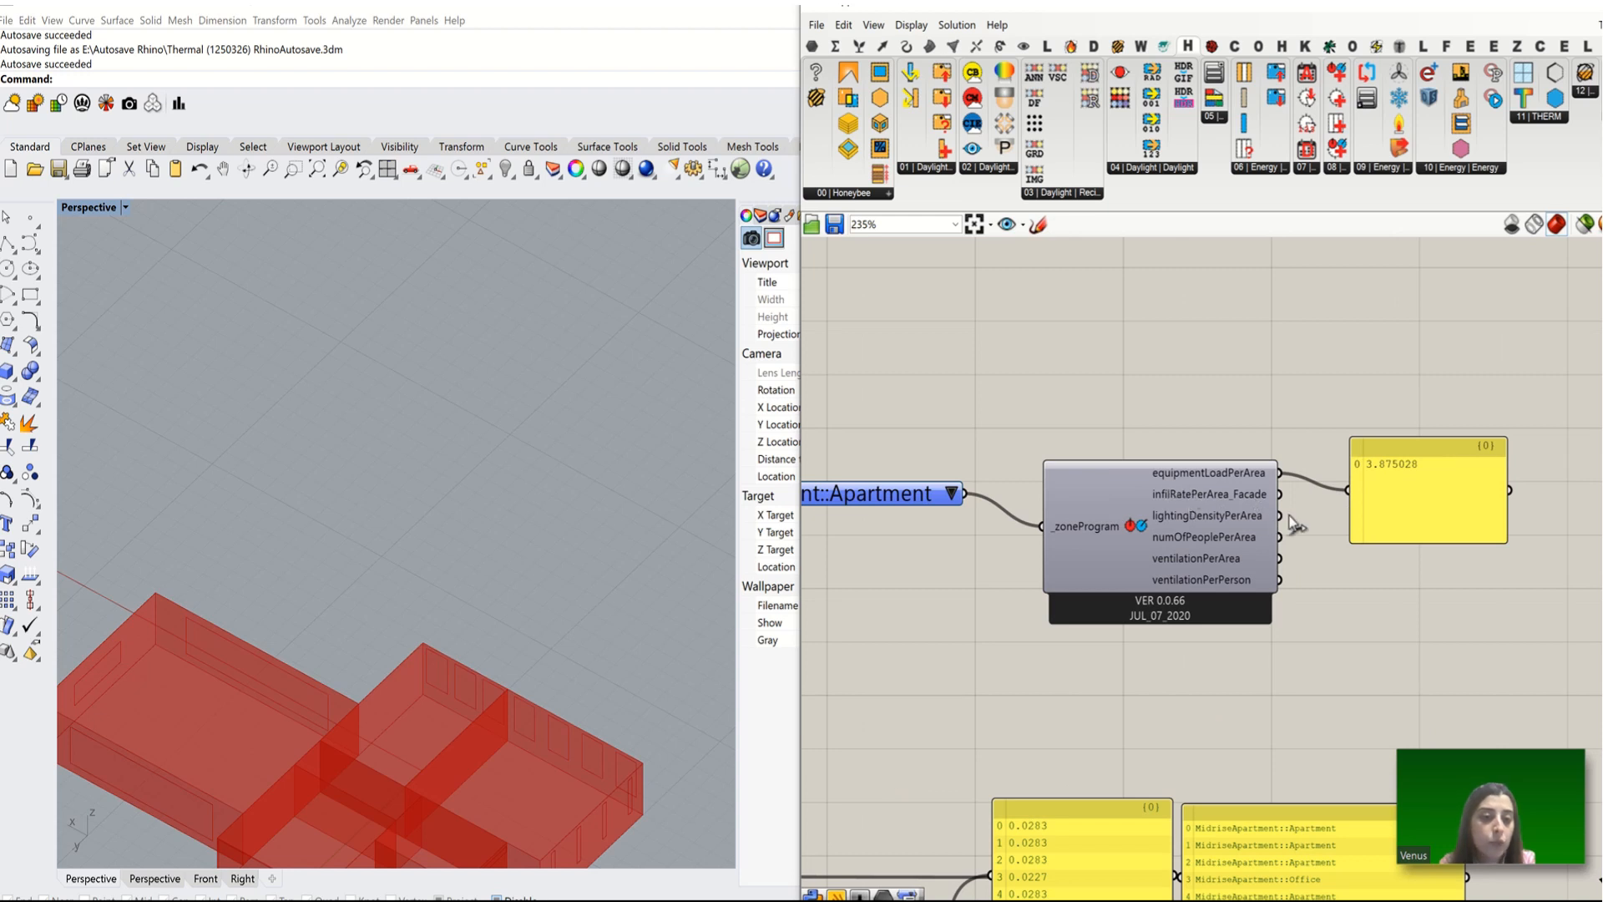
pyautogui.moveTo(1280, 516); pyautogui.dragTo(1390, 481)
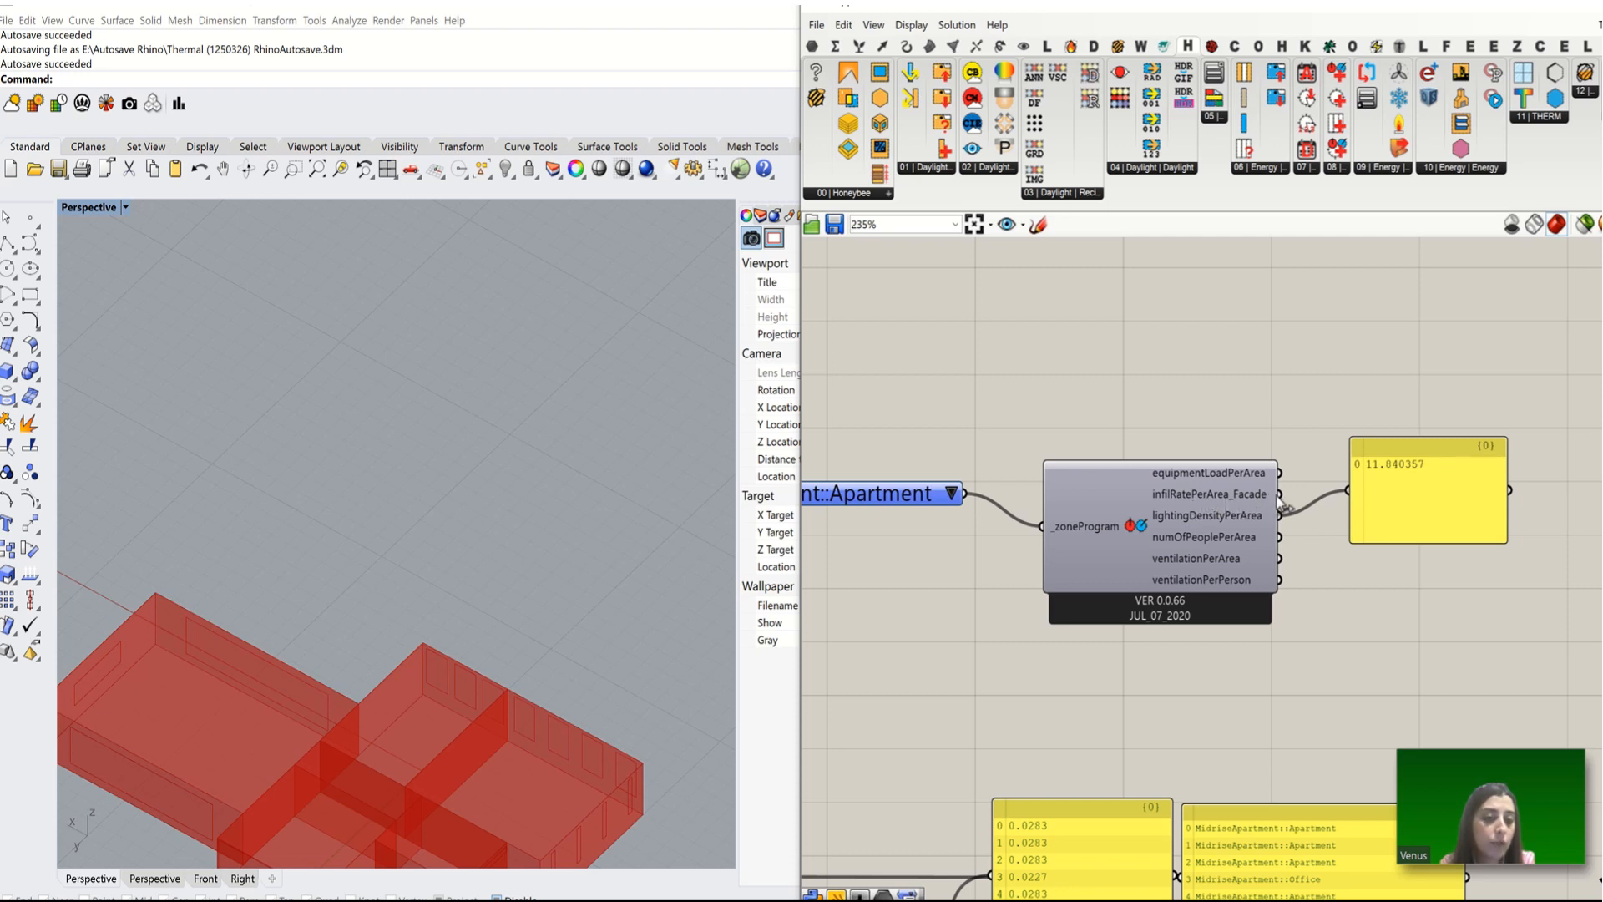
pyautogui.moveTo(1281, 494); pyautogui.dragTo(1411, 487)
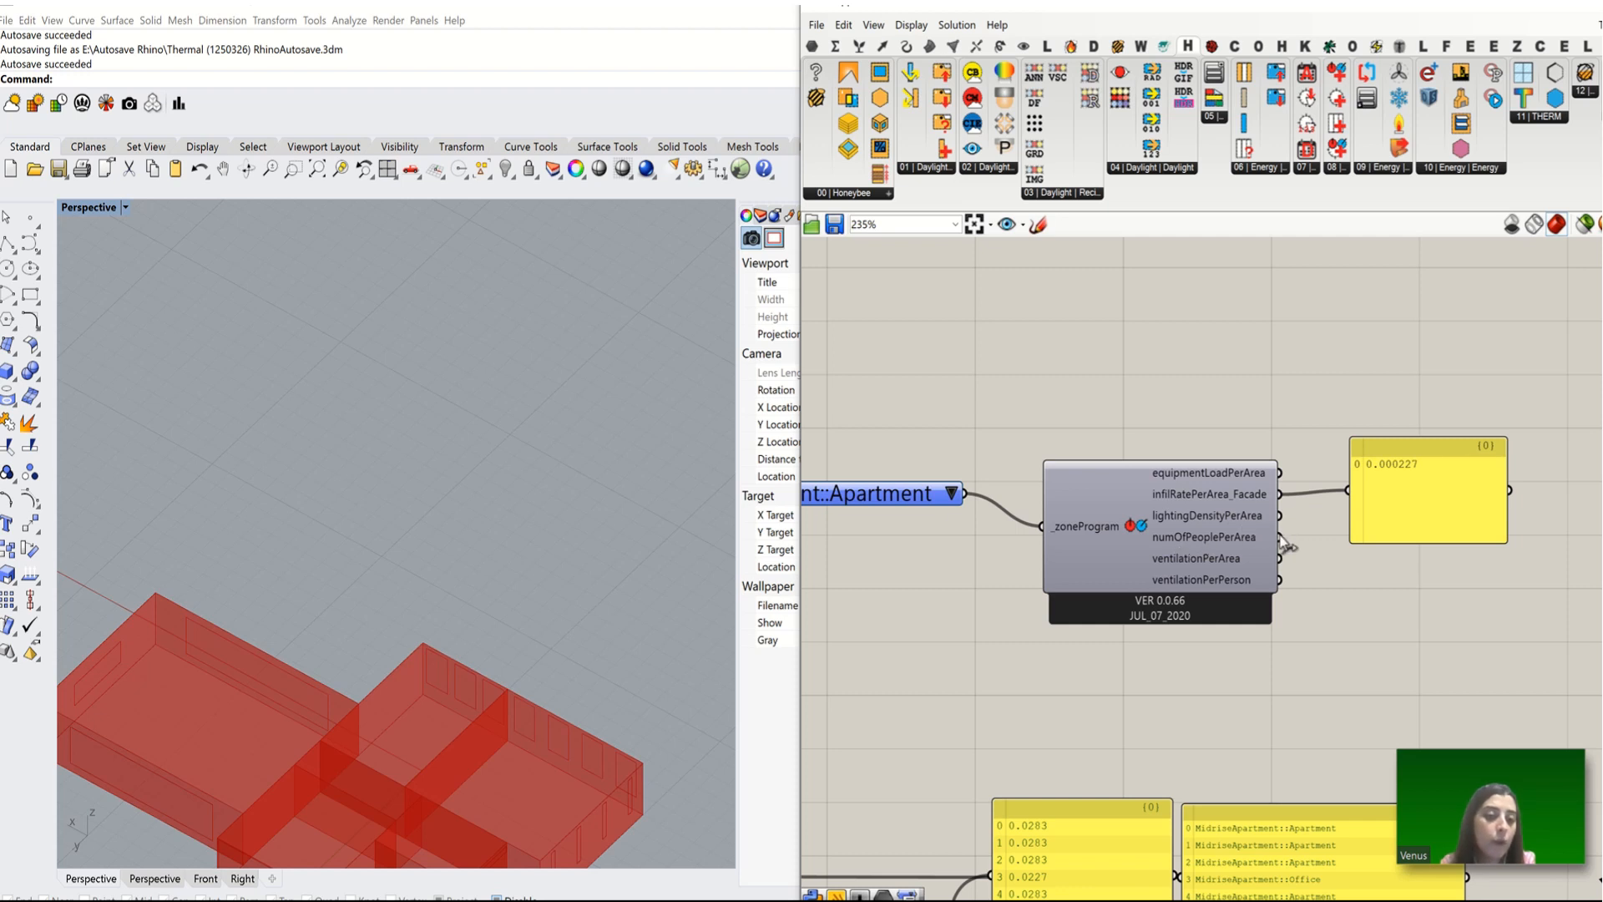
pyautogui.moveTo(1286, 544); pyautogui.dragTo(1396, 468)
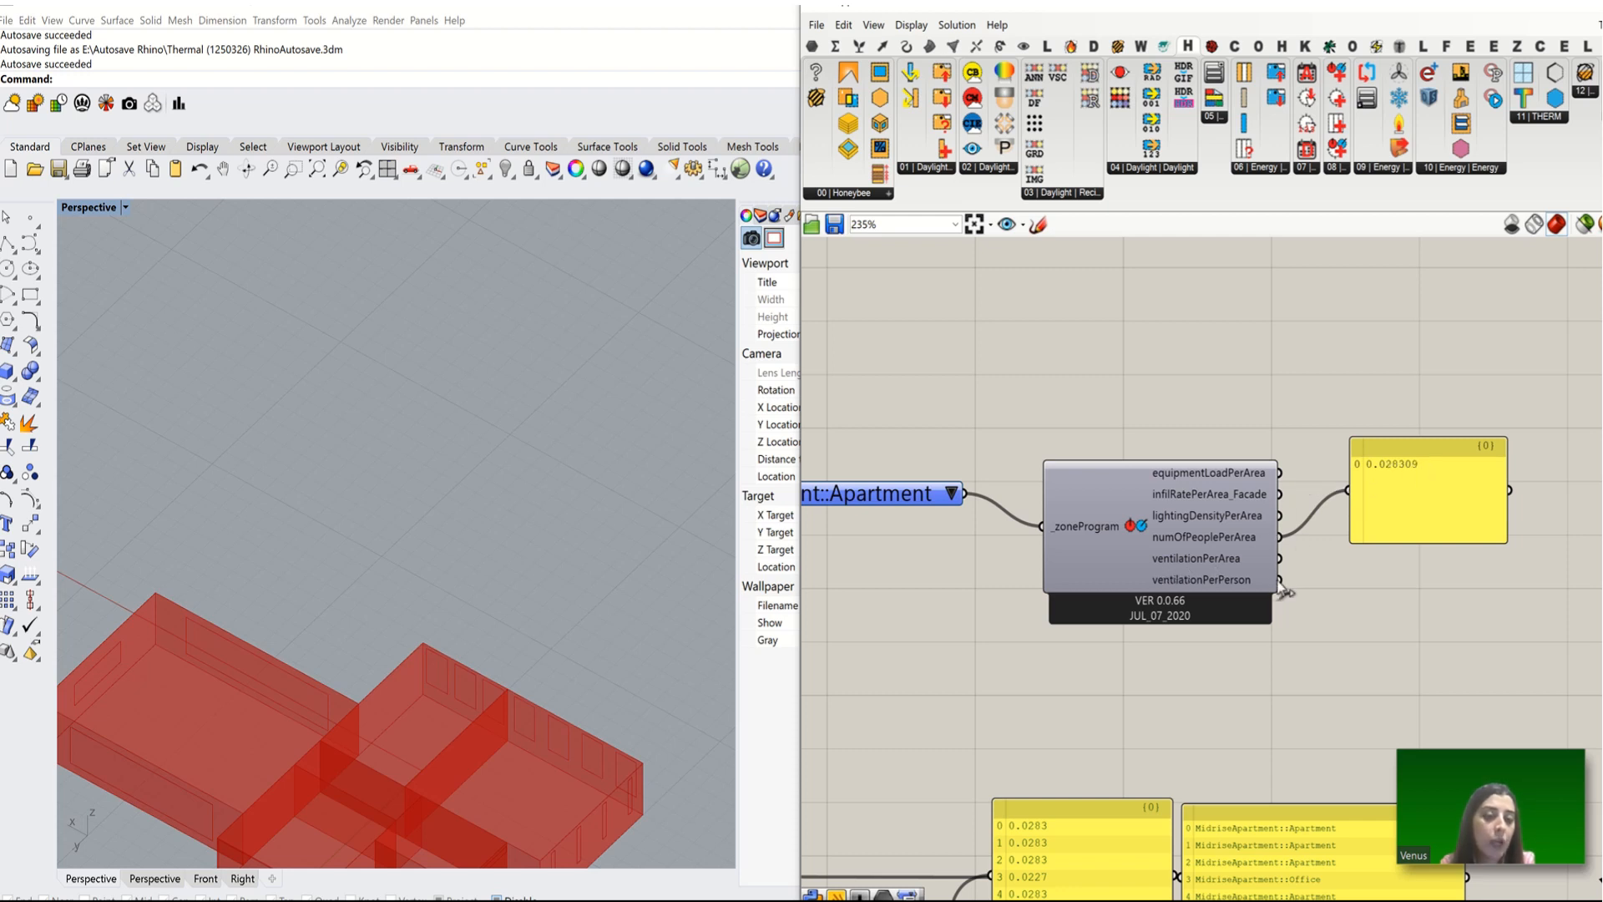
pyautogui.moveTo(1281, 562); pyautogui.dragTo(1382, 509)
pyautogui.moveTo(1282, 580); pyautogui.dragTo(1382, 506)
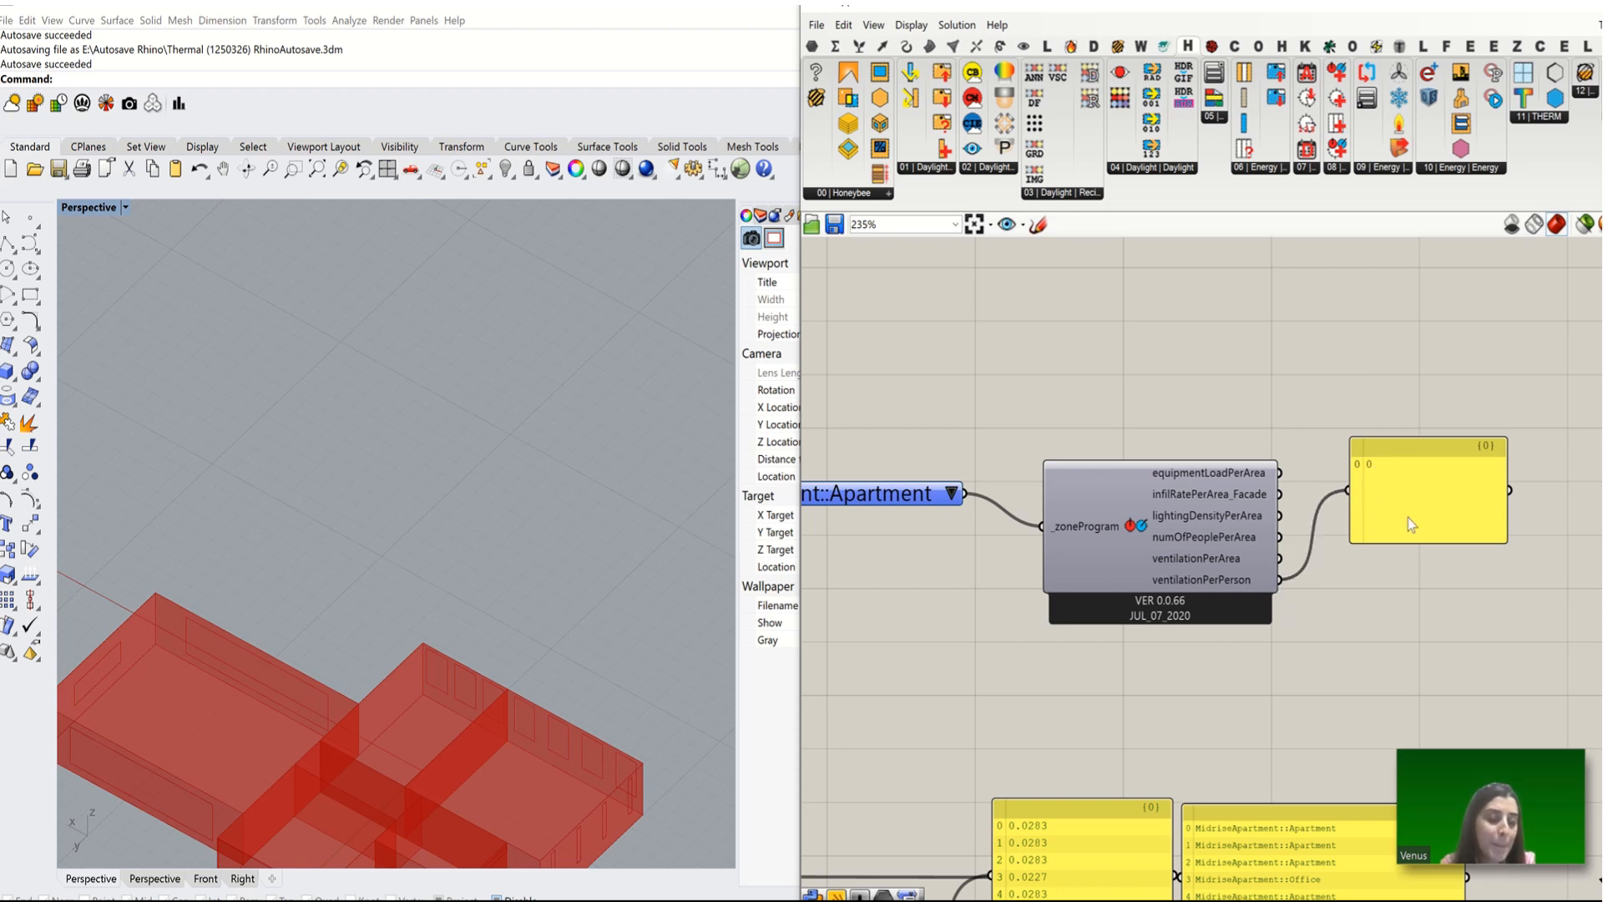
# Step: Switch the zone program selector to MidriseApartment::Corridor
pyautogui.scroll(-5, 1411, 534)
pyautogui.scroll(4, 1207, 534)
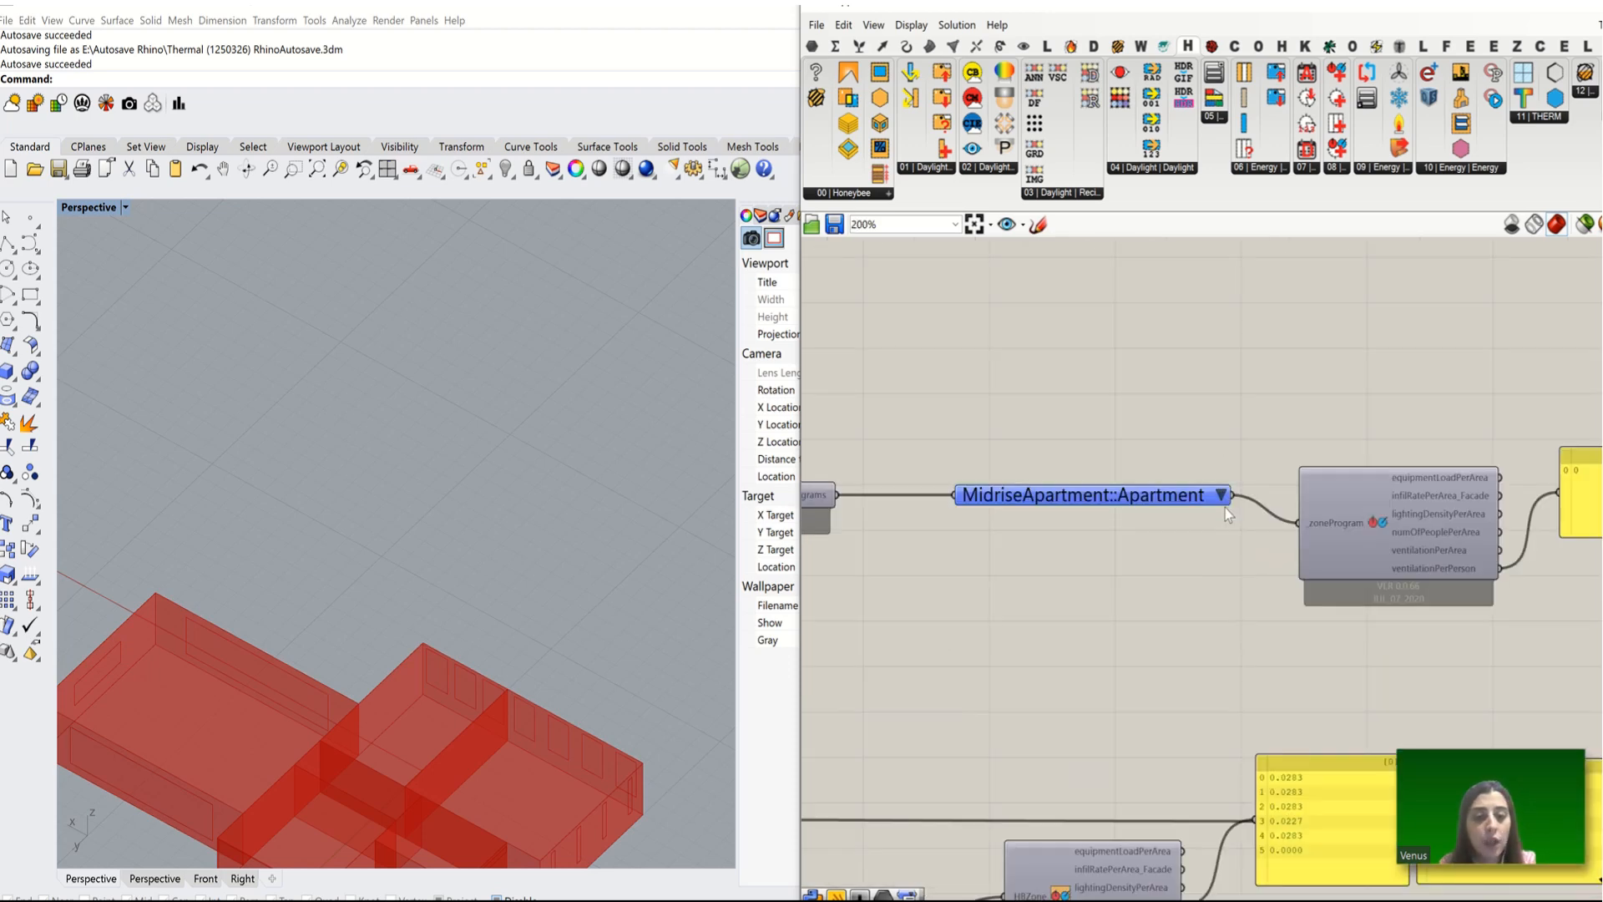
pyautogui.scroll(3, 1225, 508)
pyautogui.click(1215, 486)
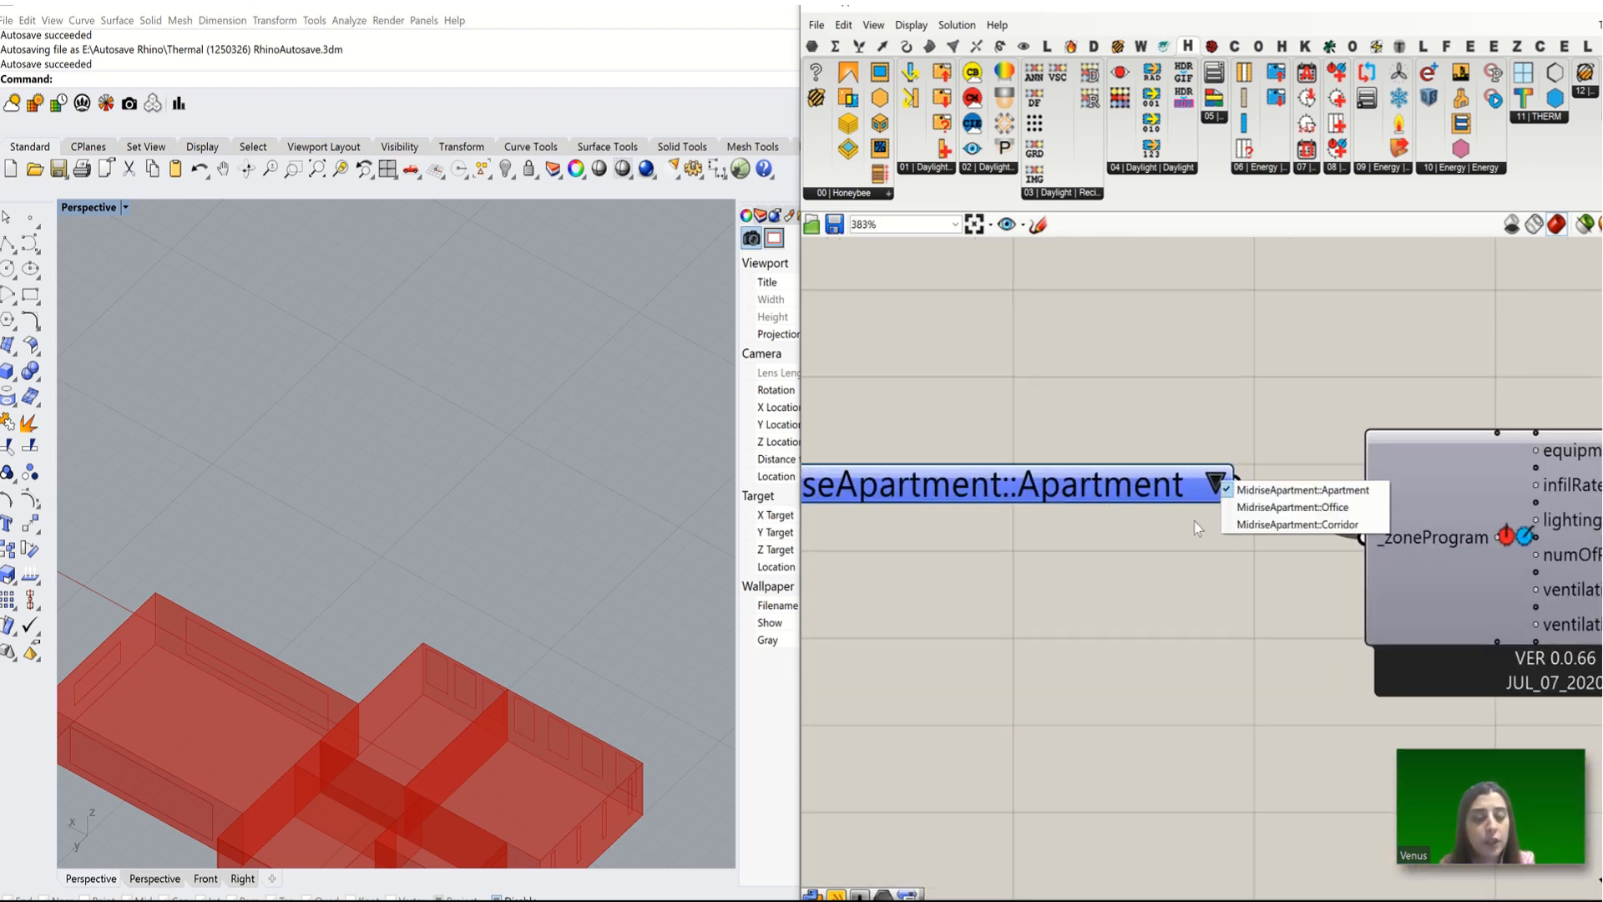
pyautogui.click(1296, 525)
pyautogui.scroll(-3, 1044, 560)
pyautogui.scroll(3, 1215, 576)
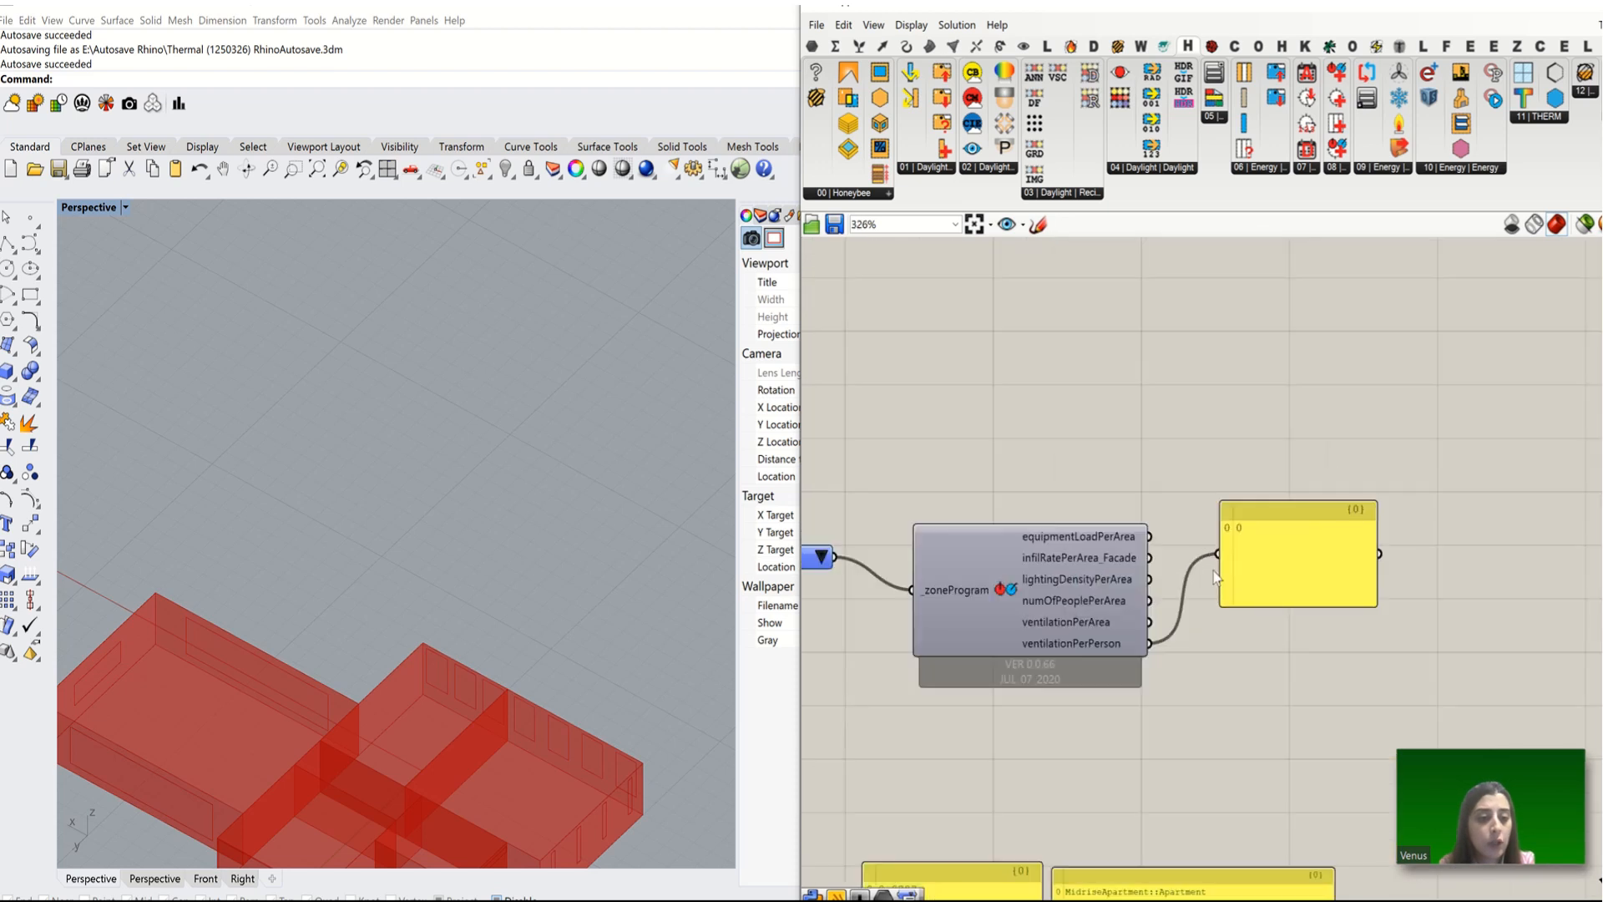
# Step: Check the corridor's equipmentLoadPerArea in the panel, and replace it with lightingDensityPerArea as the panel's only source
pyautogui.scroll(1, 1216, 576)
pyautogui.keyDown('shift'); pyautogui.moveTo(1072, 530); pyautogui.dragTo(1184, 557); pyautogui.keyUp('shift')
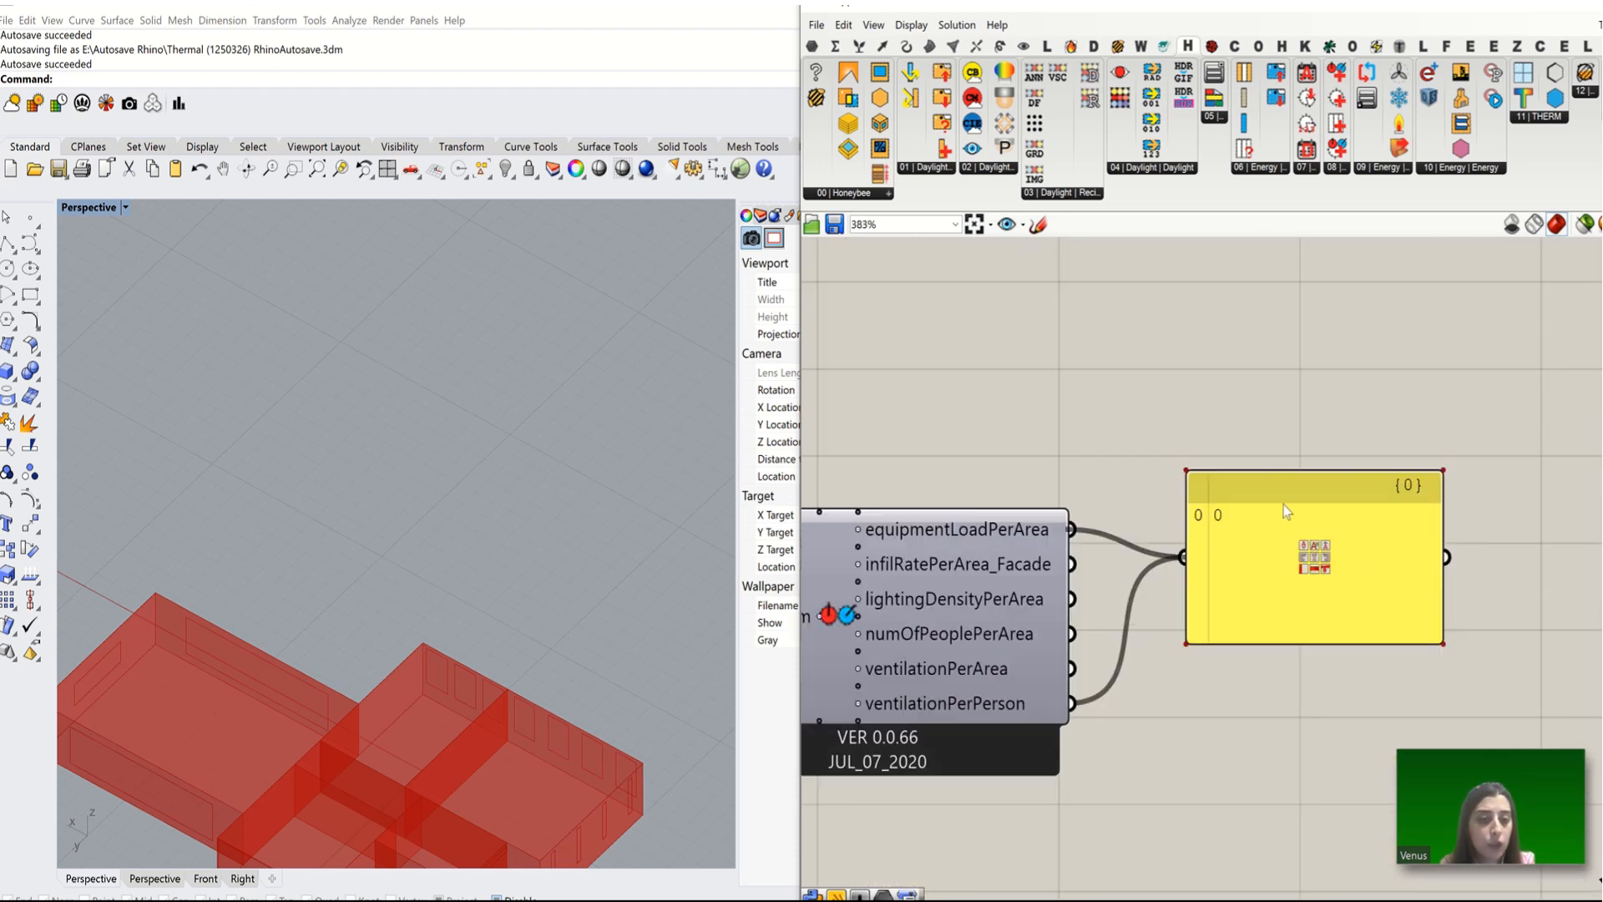
pyautogui.moveTo(1285, 505); pyautogui.dragTo(1244, 529)
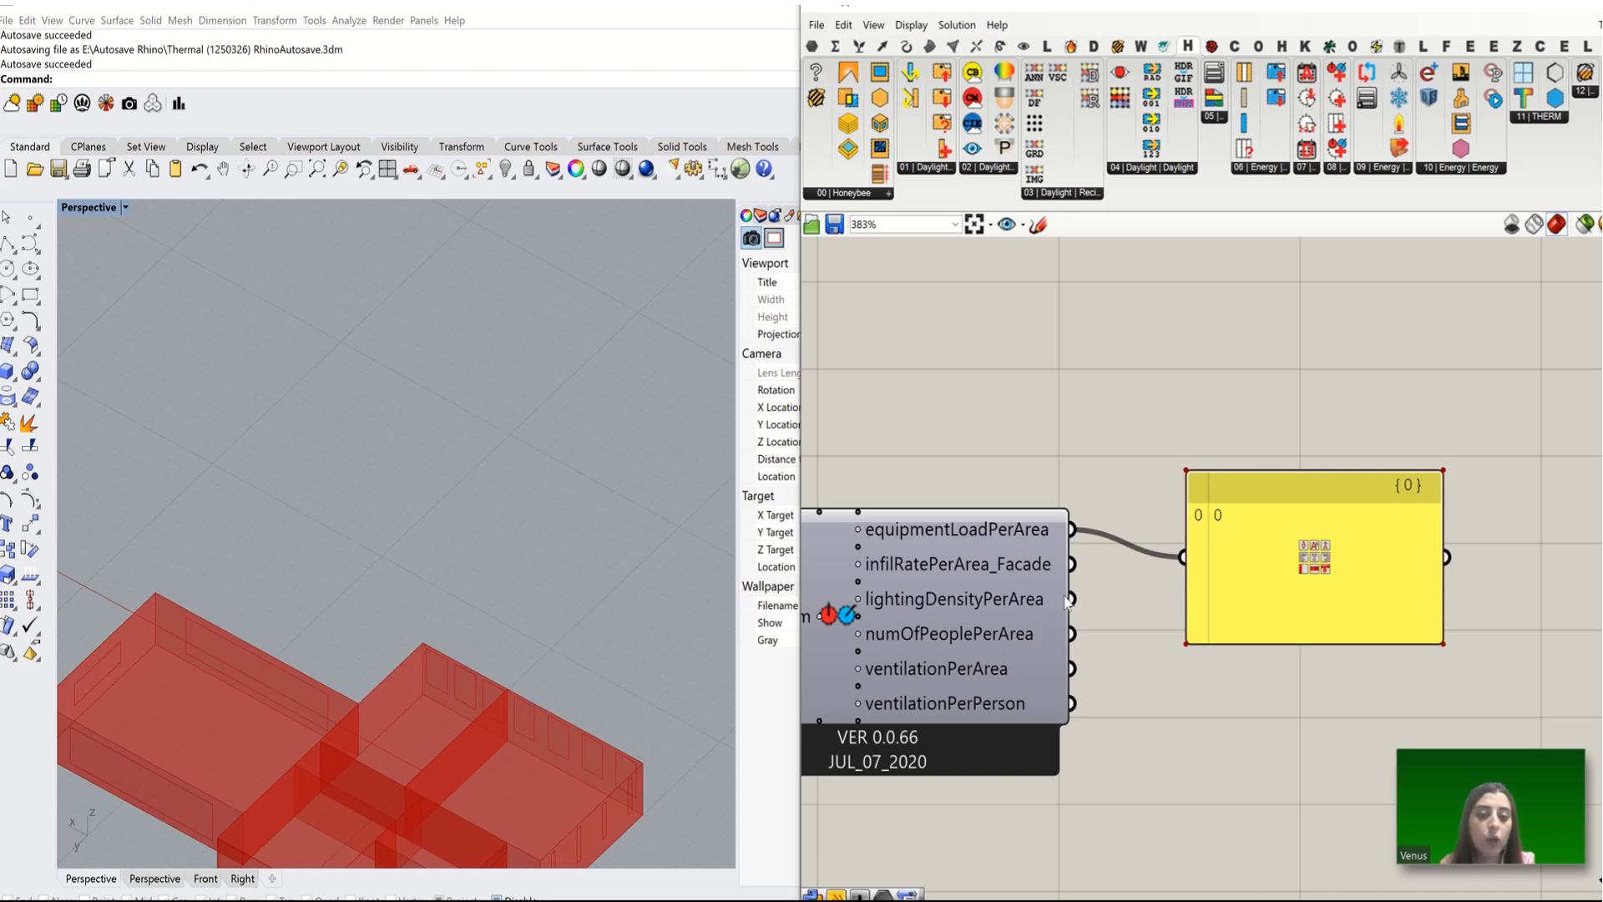
pyautogui.moveTo(1070, 598); pyautogui.dragTo(1188, 543)
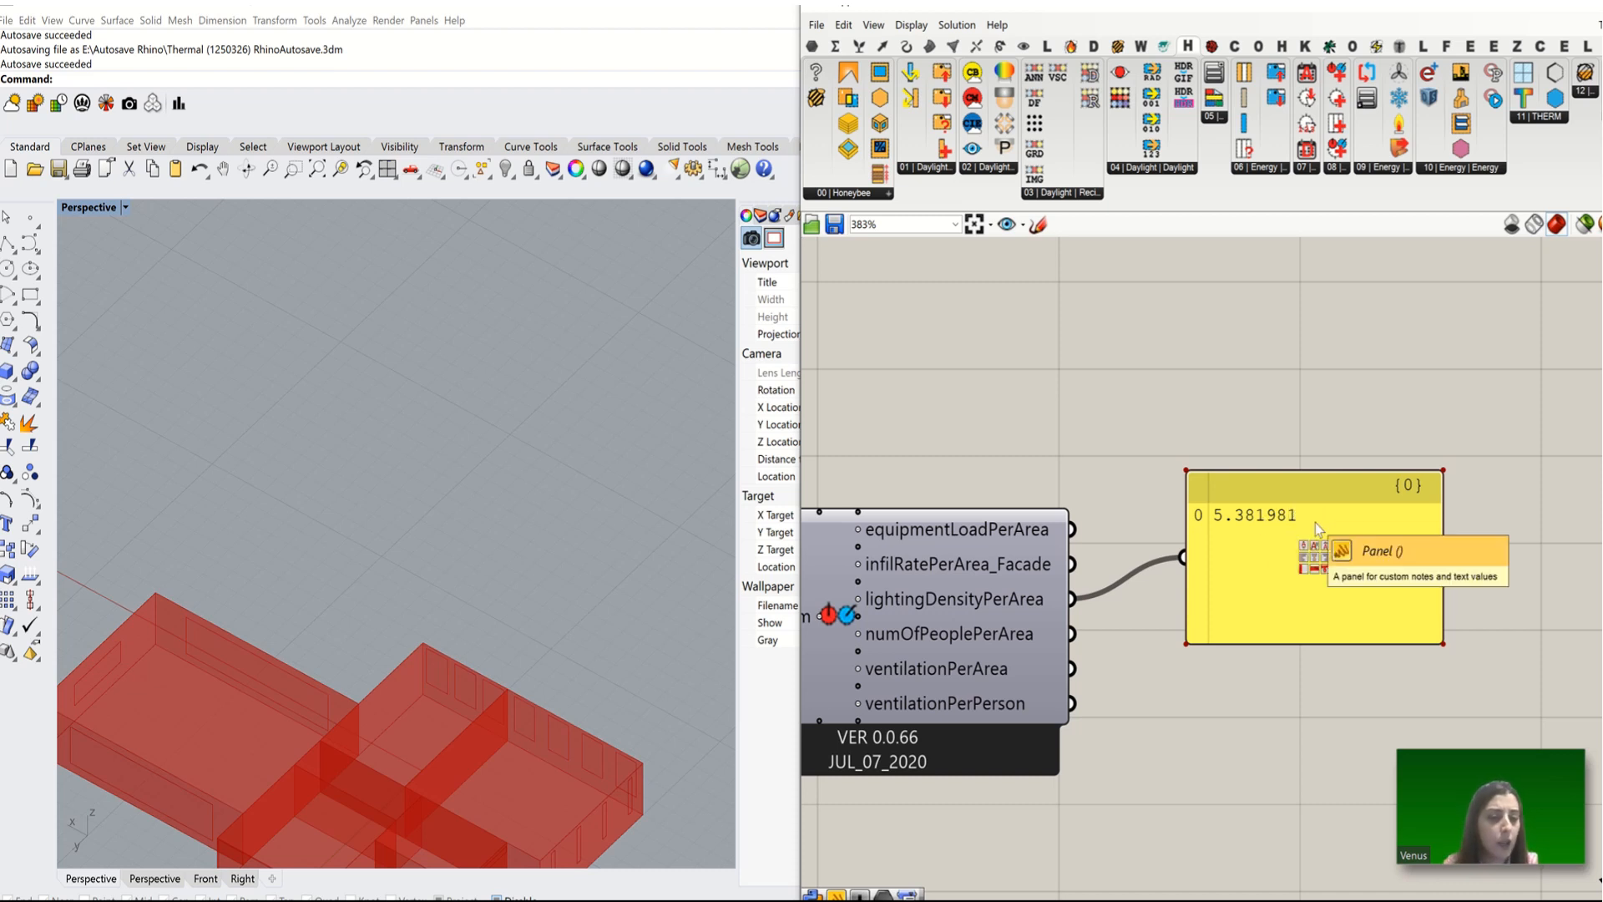
# Step: Set the zone program selector to MidriseApartment::Apartment and read its lighting density in the panel
pyautogui.scroll(-3, 1315, 523)
pyautogui.click(963, 549)
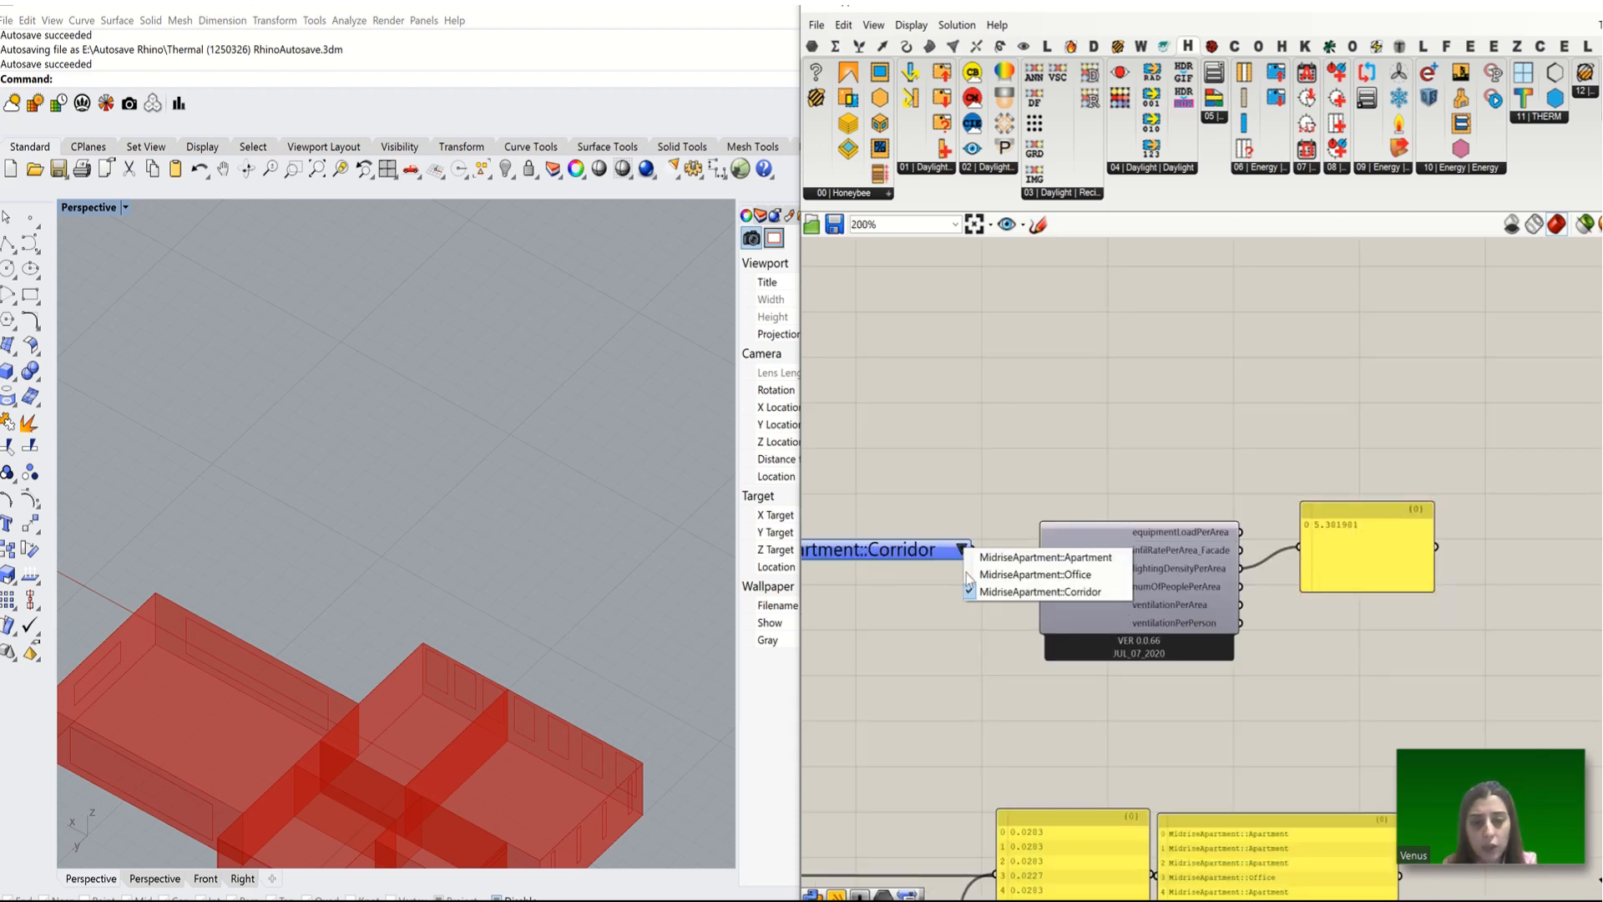
pyautogui.click(1006, 557)
pyautogui.scroll(3, 1371, 544)
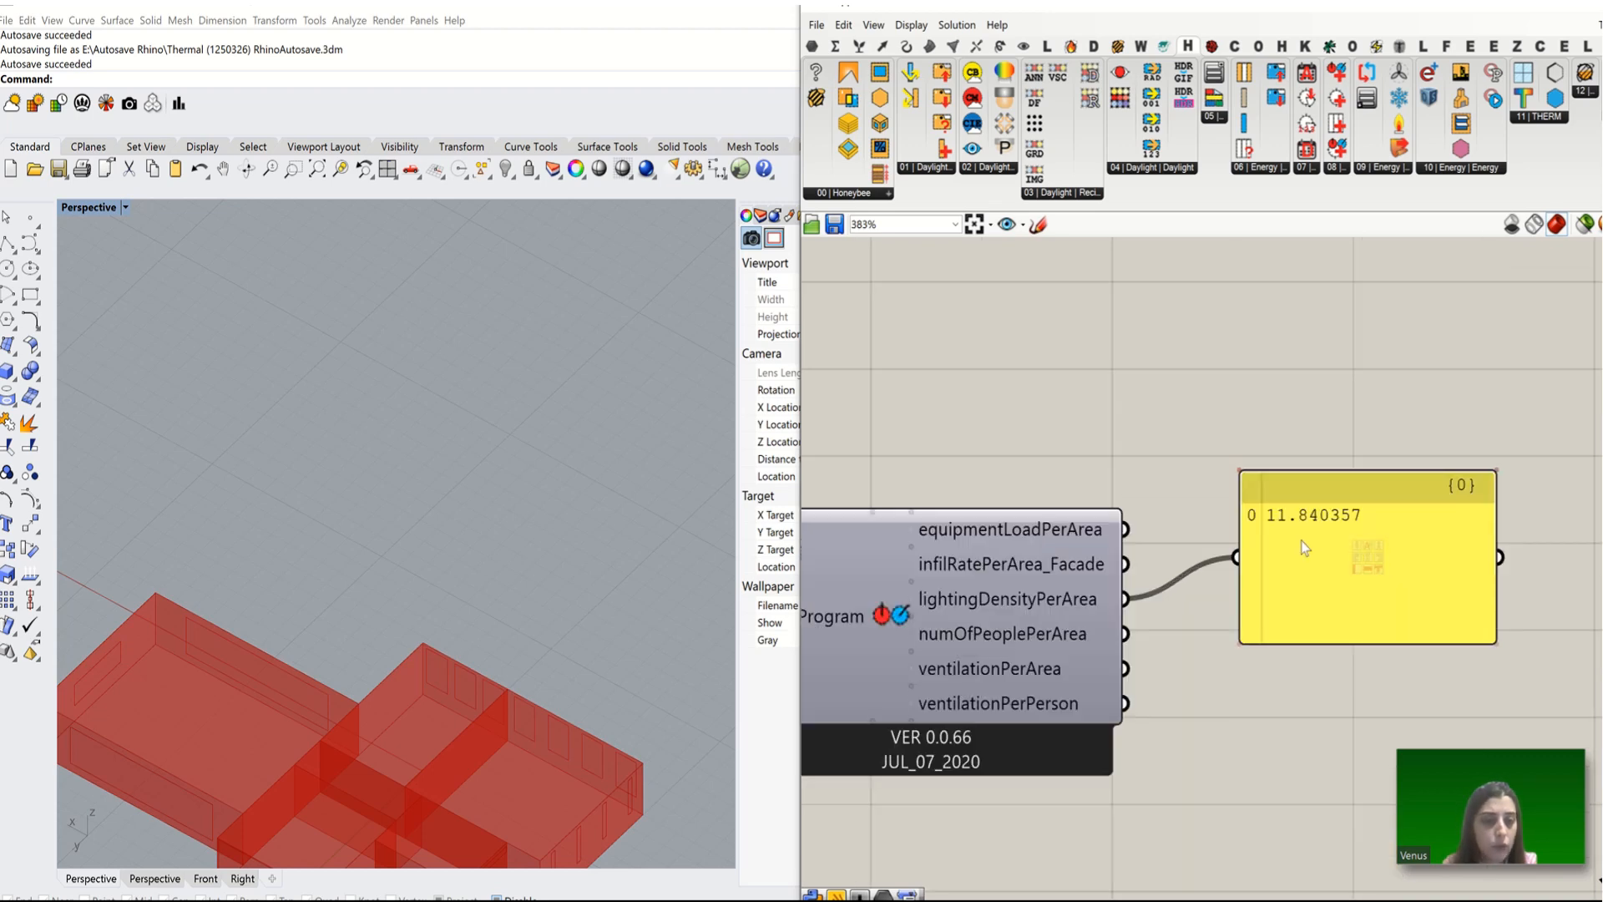
# Step: Select the whole zone program chain, from the building programs list to its load panel, and move it higher on the canvas
pyautogui.scroll(-5, 1292, 535)
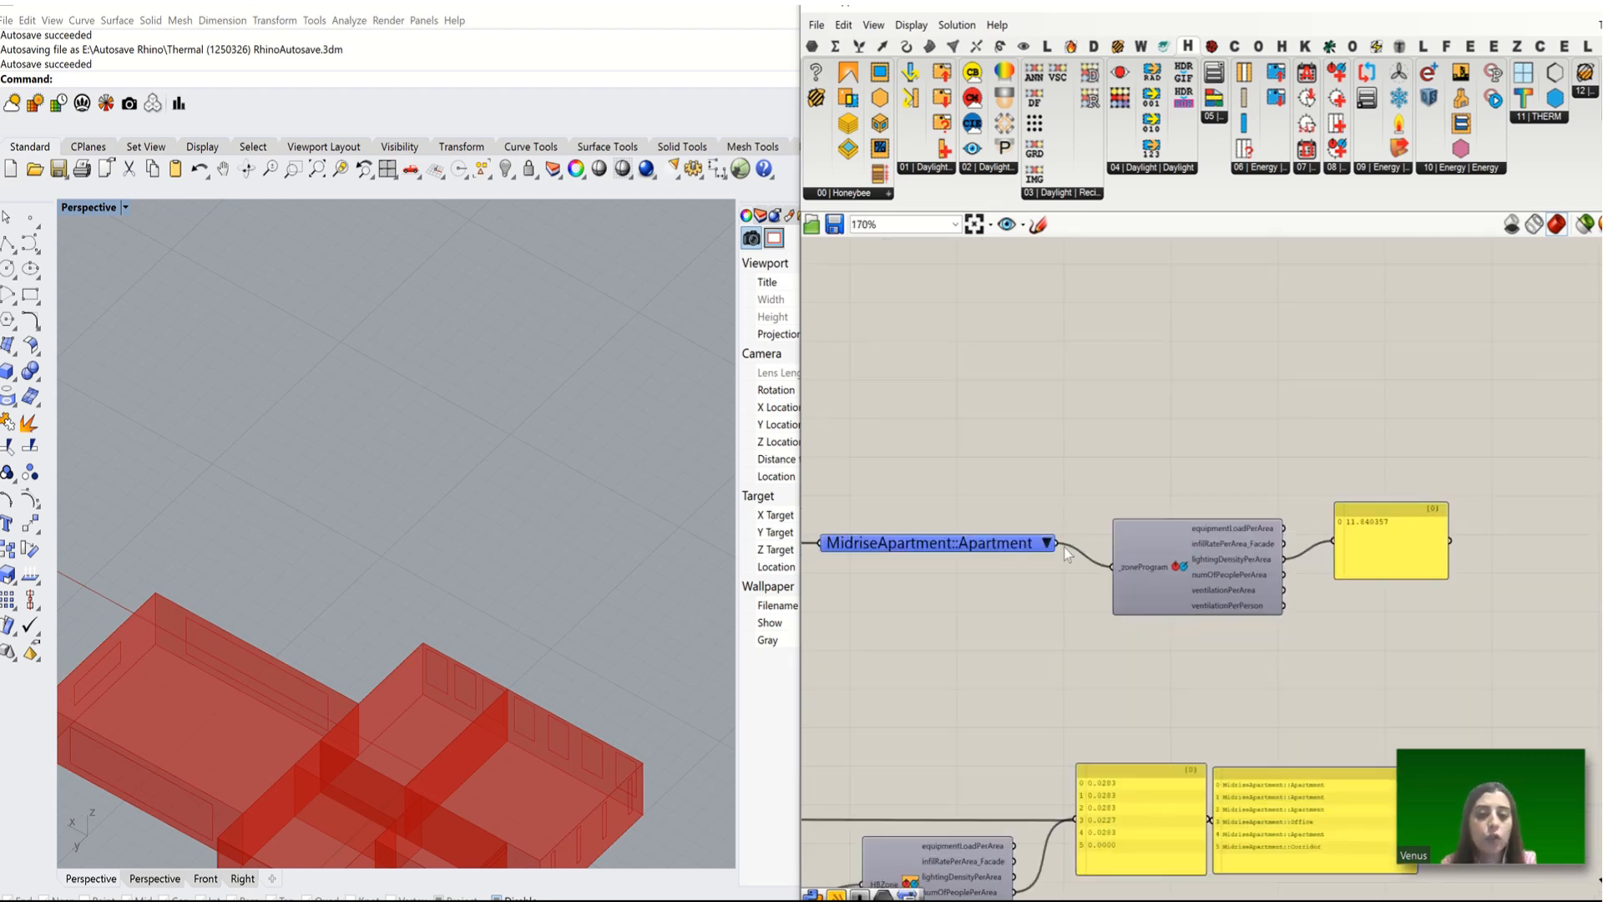
pyautogui.scroll(-3, 1371, 567)
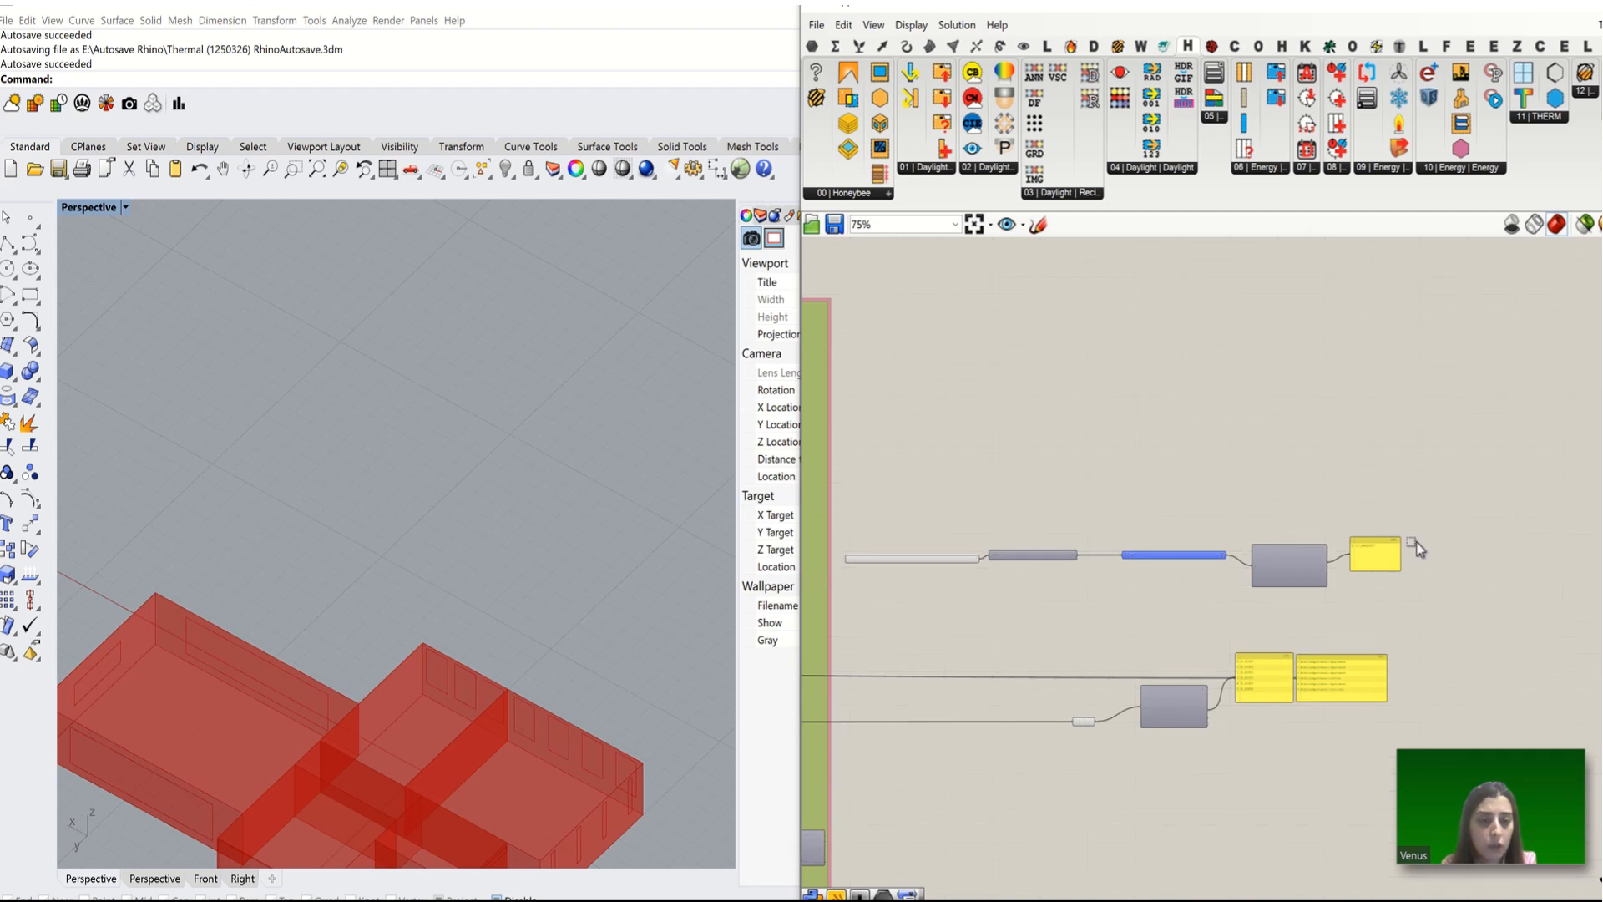
pyautogui.moveTo(1443, 504); pyautogui.dragTo(904, 603)
pyautogui.moveTo(1262, 575); pyautogui.dragTo(1289, 498)
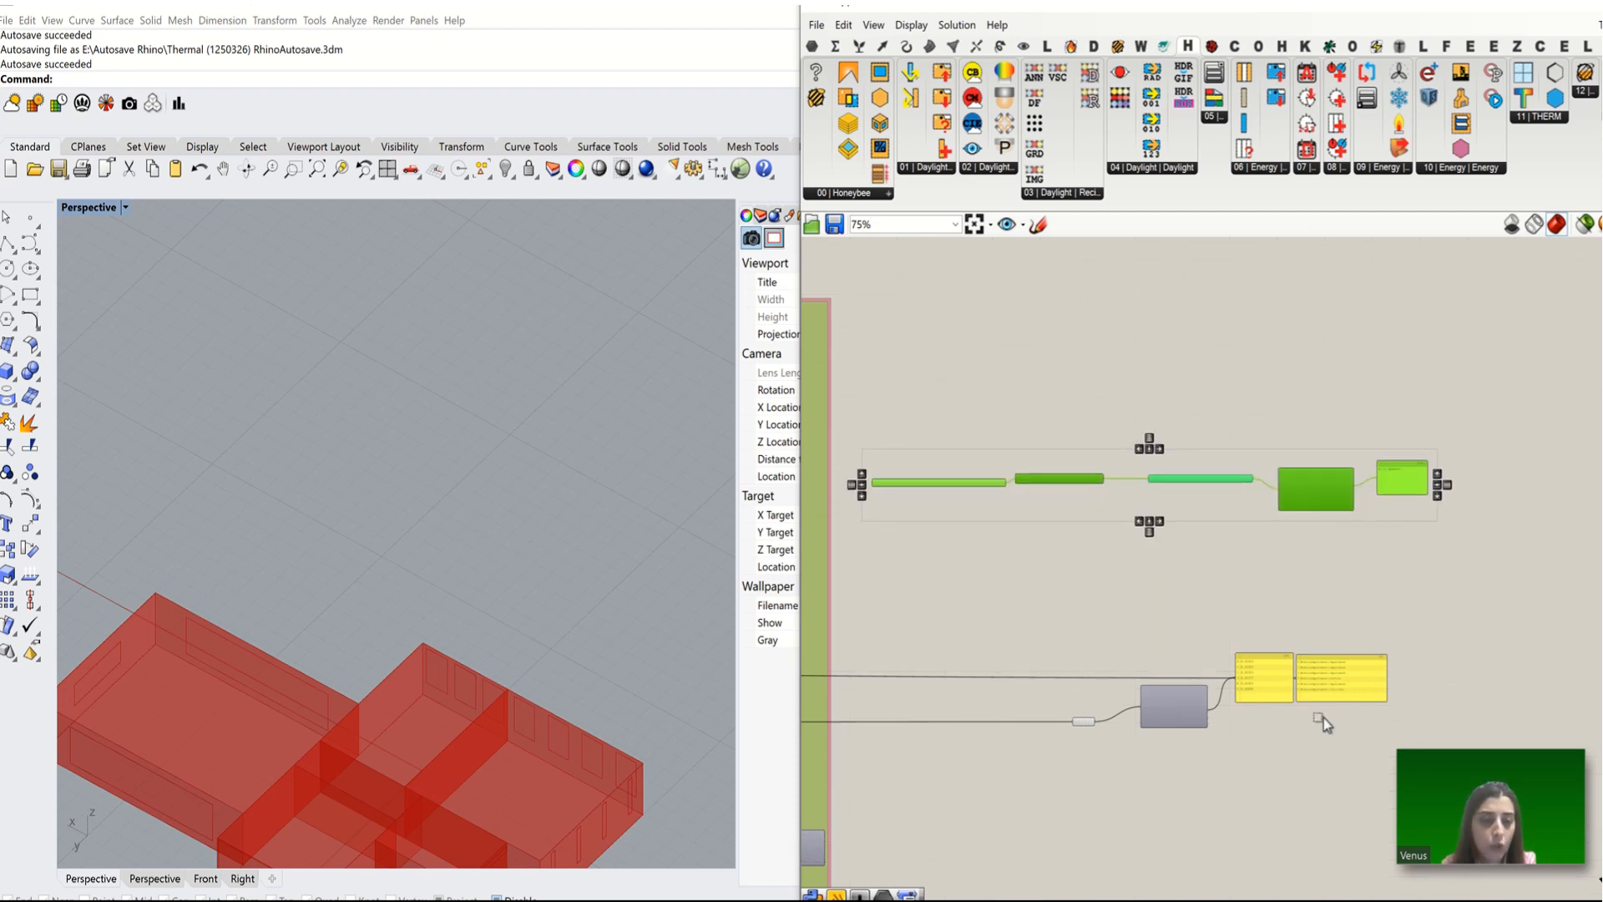
# Step: Move the _HBZone loads component and its two panels up to just beneath the zone program chain
pyautogui.moveTo(1438, 582); pyautogui.dragTo(1221, 604)
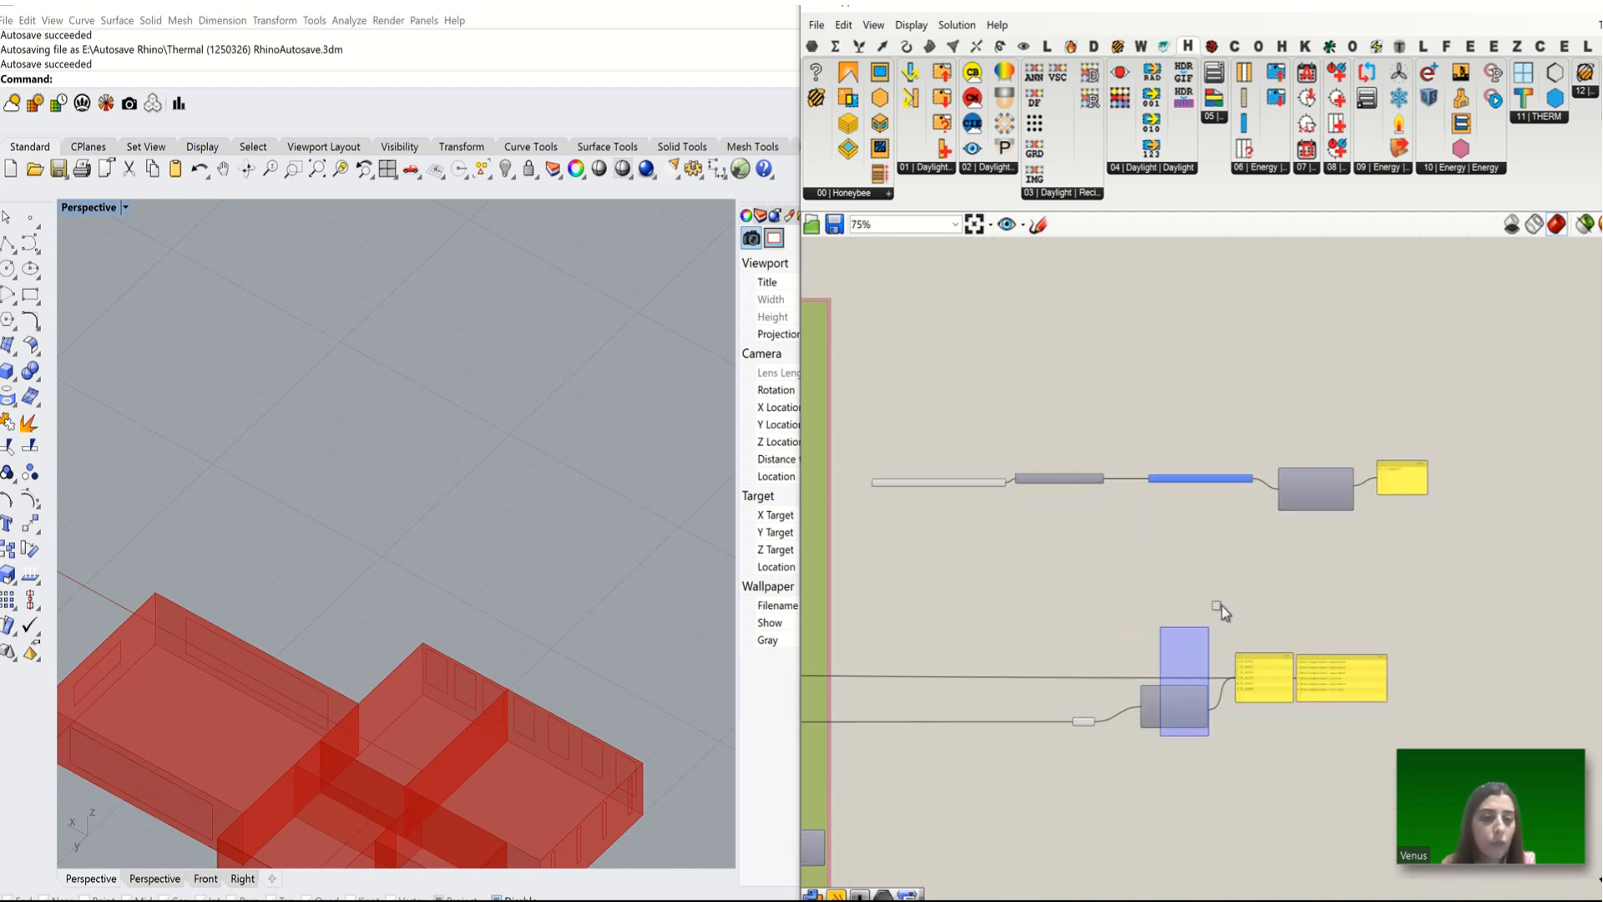
pyautogui.moveTo(1475, 592); pyautogui.dragTo(1316, 545)
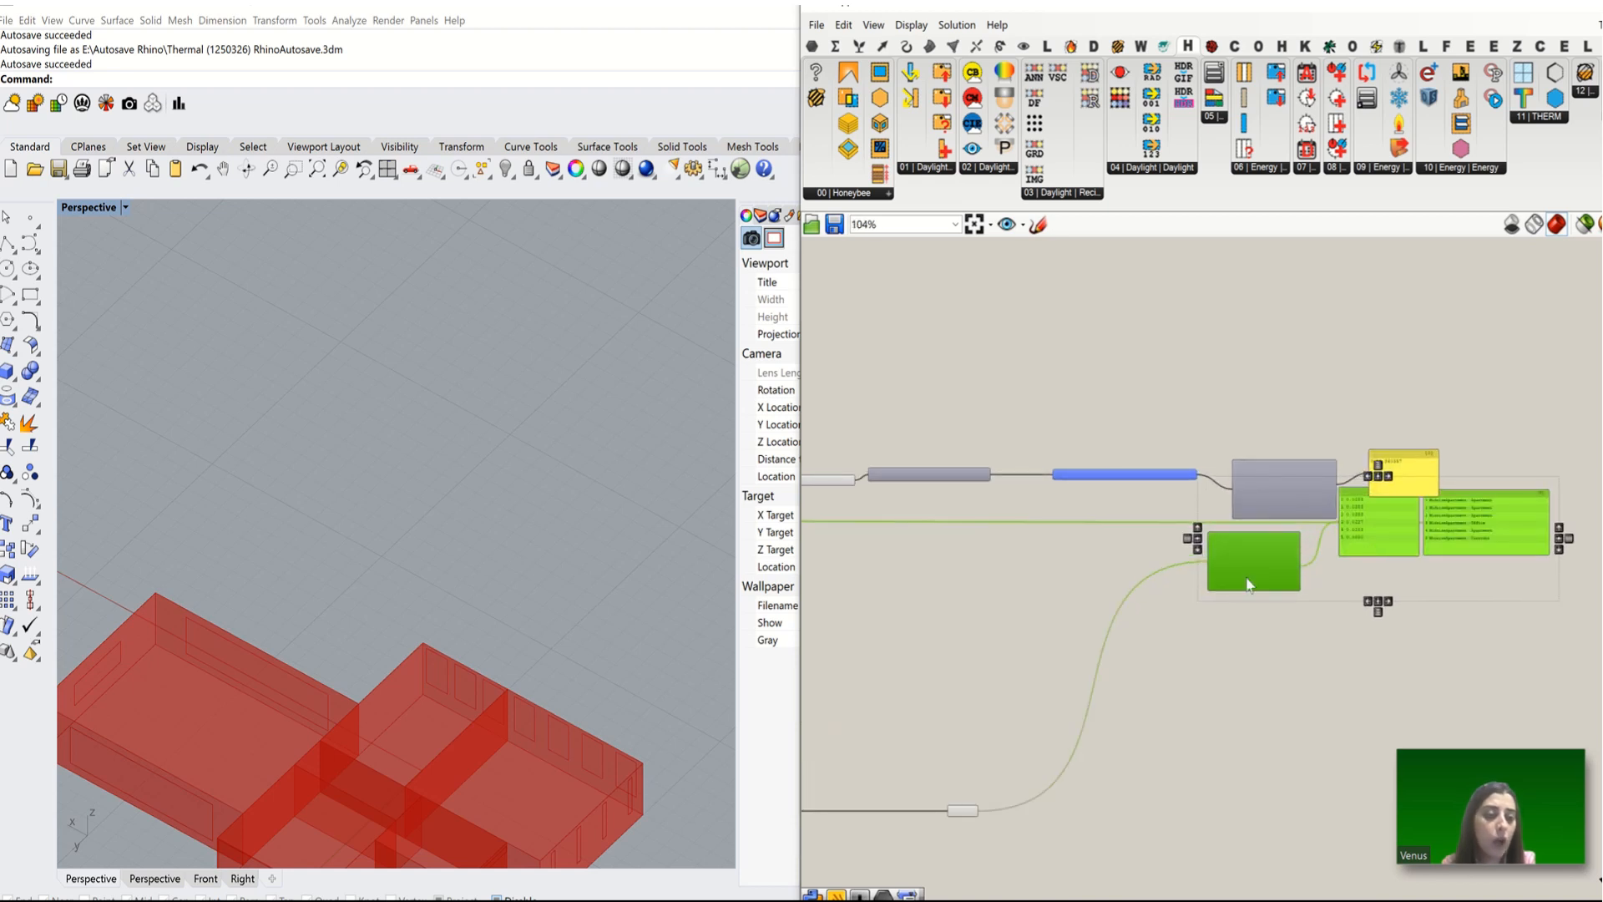
pyautogui.moveTo(1250, 584); pyautogui.dragTo(1242, 603)
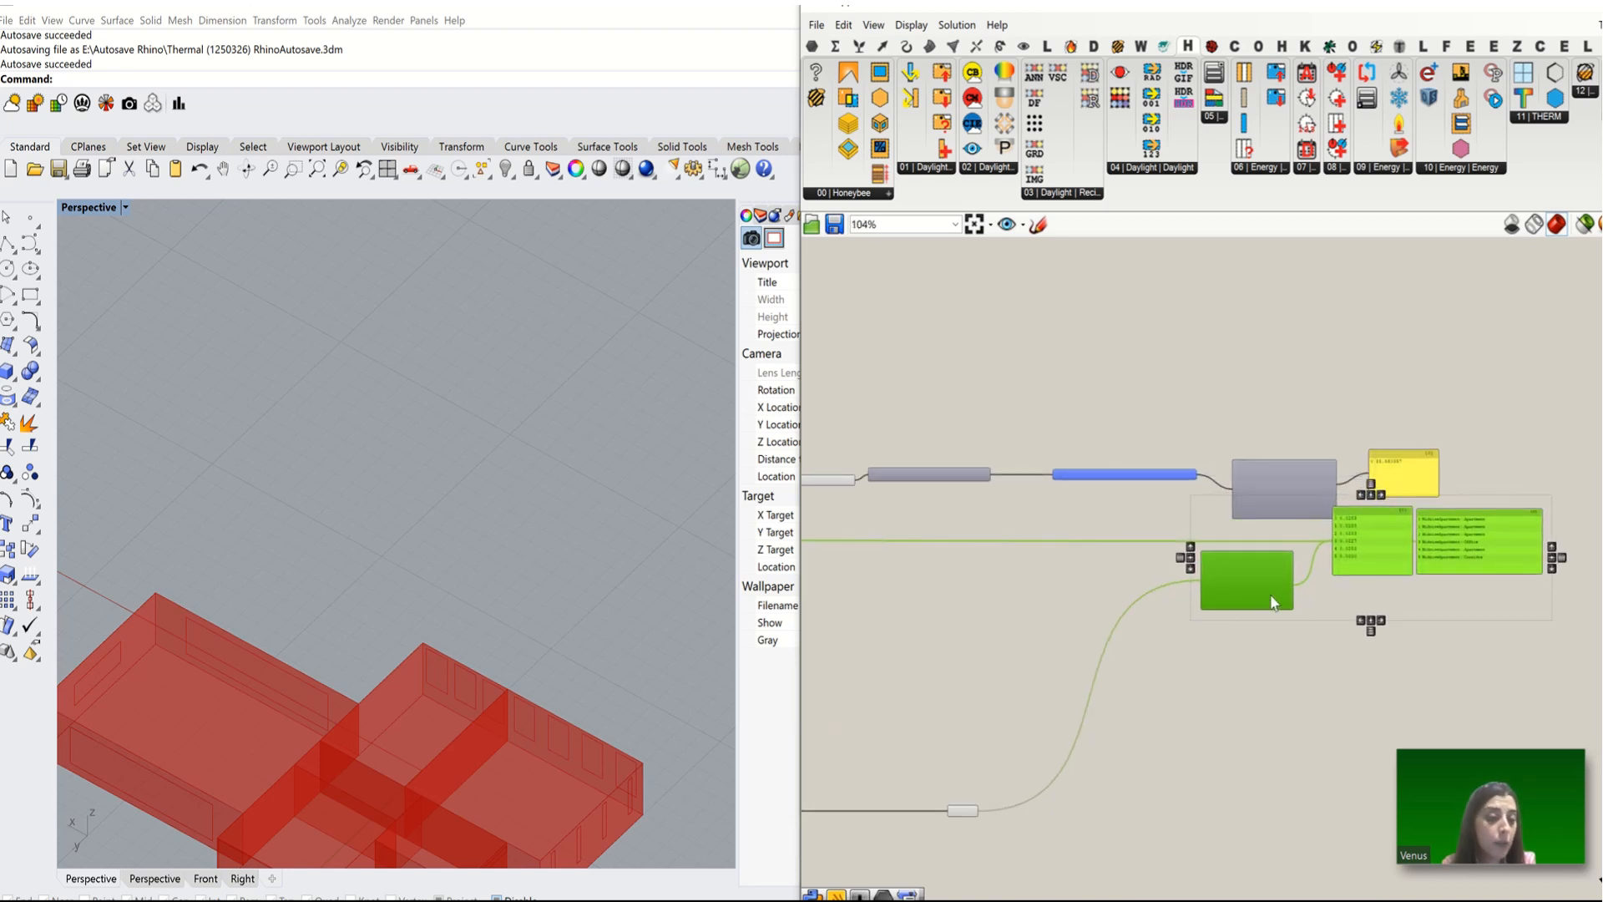
# Step: Compare the outputs of the two EnergyPlus load components, including the description of equipmentLoadPerArea
pyautogui.moveTo(1272, 602)
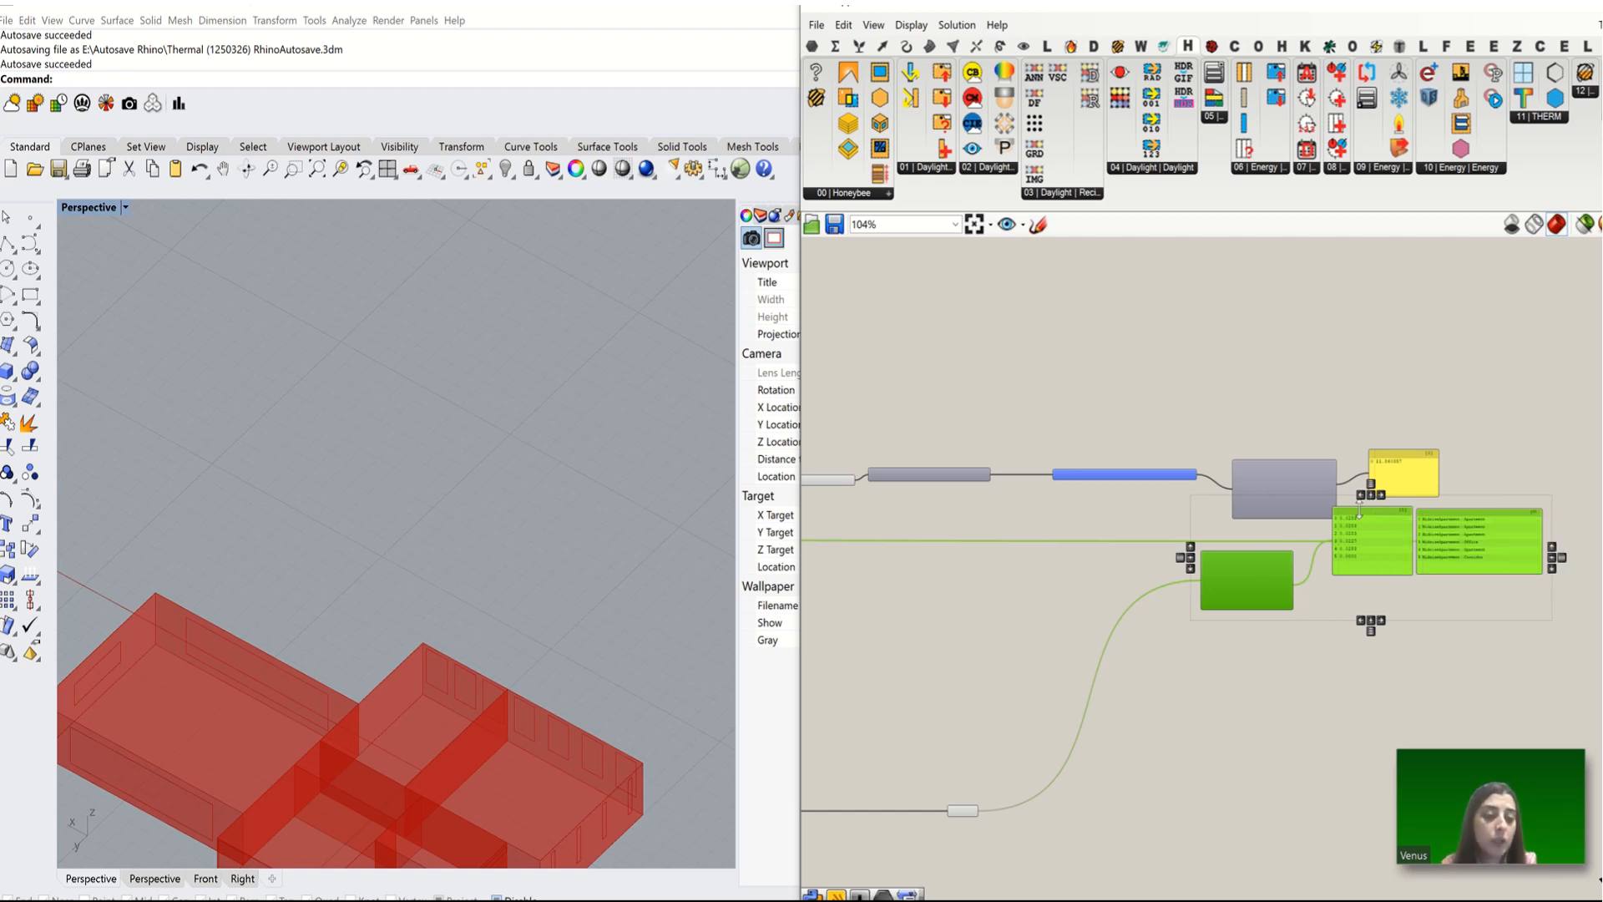
pyautogui.scroll(4, 1305, 476)
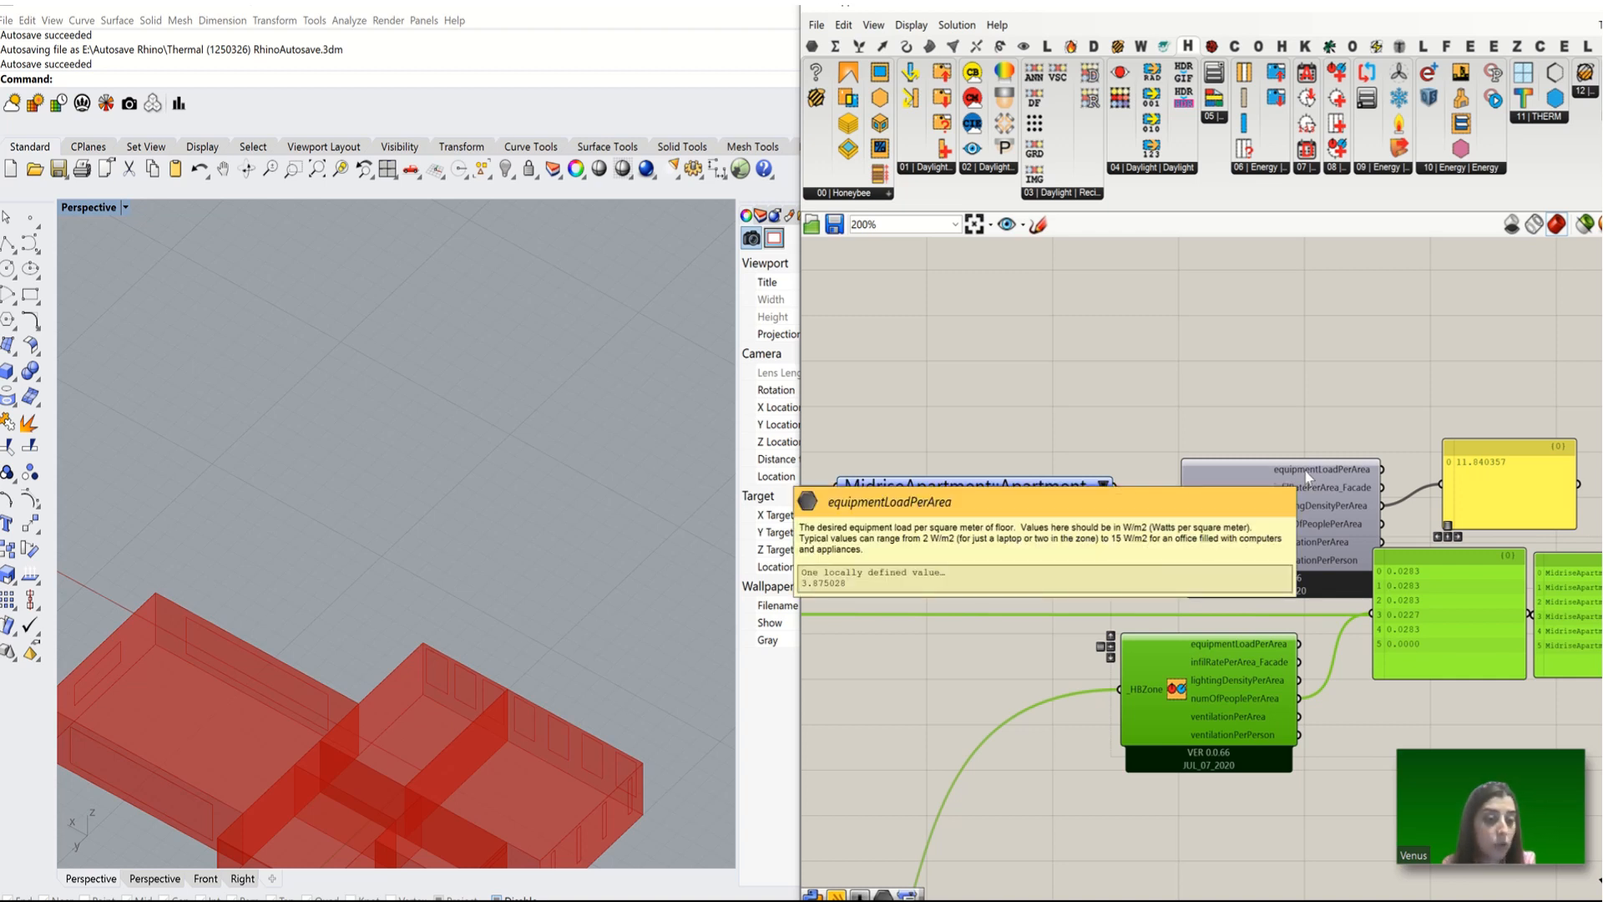
pyautogui.scroll(-8, 1307, 477)
pyautogui.moveTo(1485, 405); pyautogui.dragTo(1141, 545)
pyautogui.scroll(8, 1253, 505)
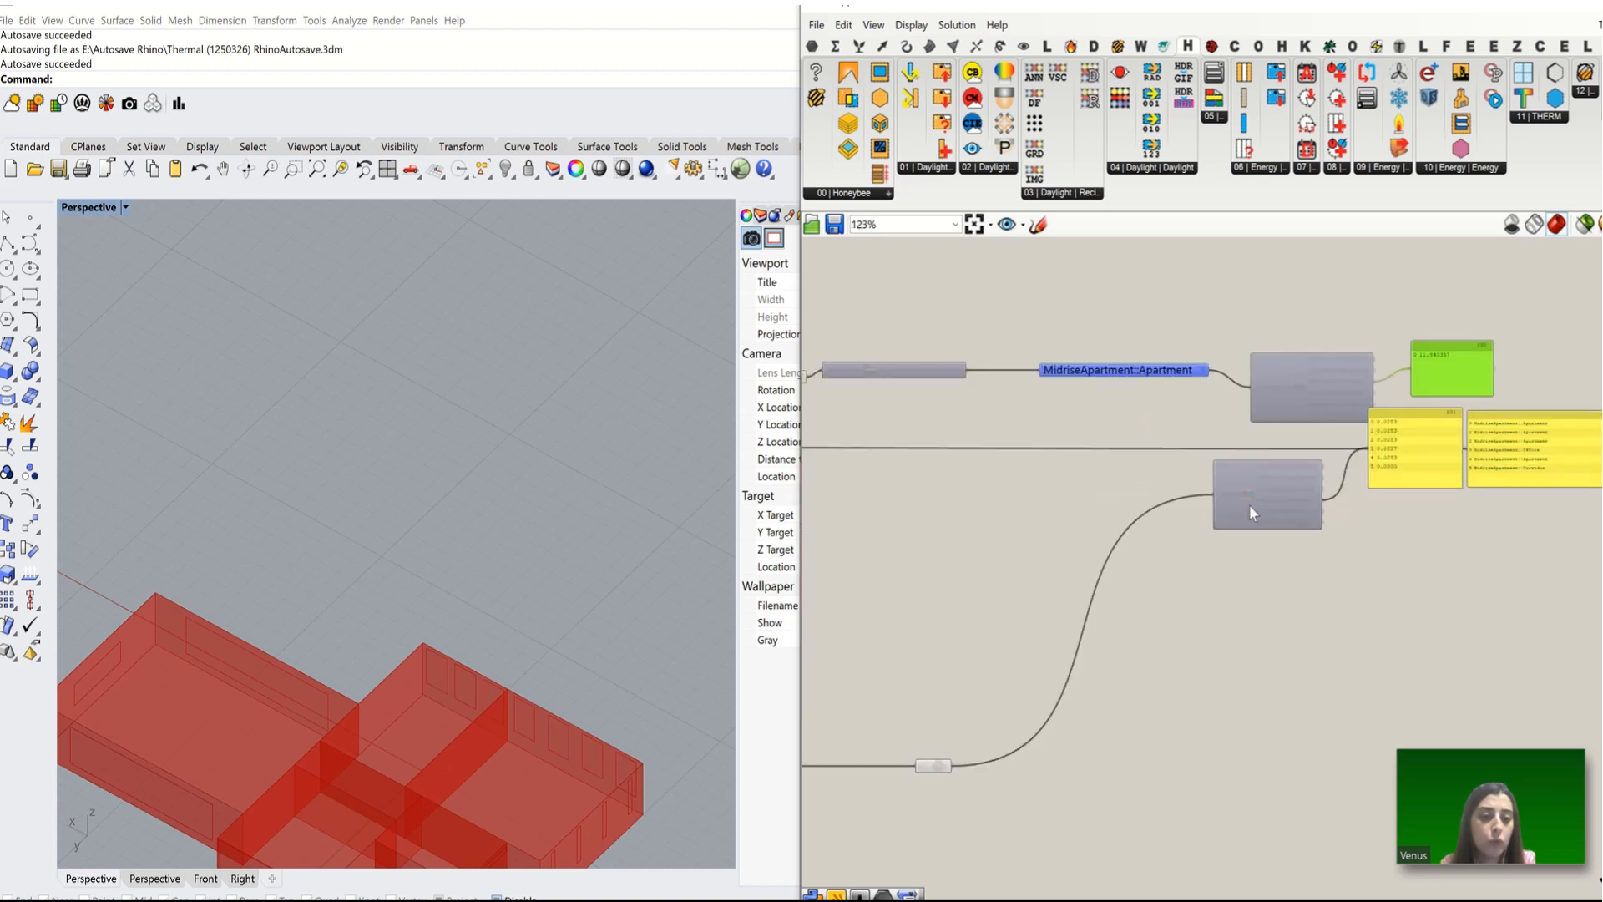
# Step: Disconnect the data feeding the _HBZone input of the zone-based EnergyPlus loads component
pyautogui.rightClick(1191, 484)
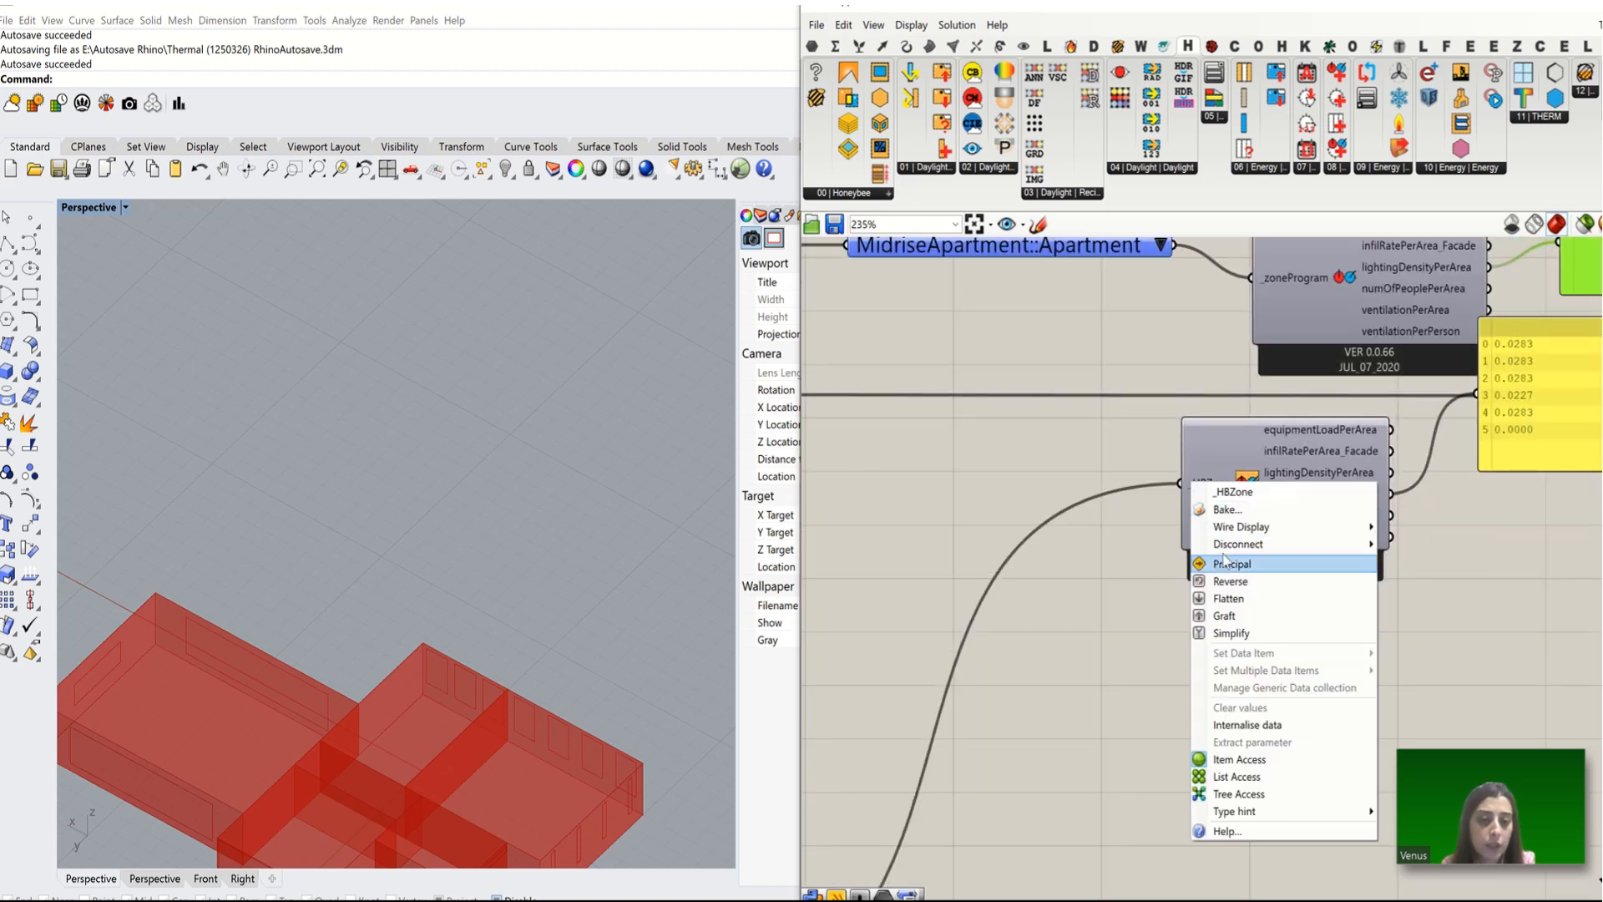
pyautogui.moveTo(1224, 546)
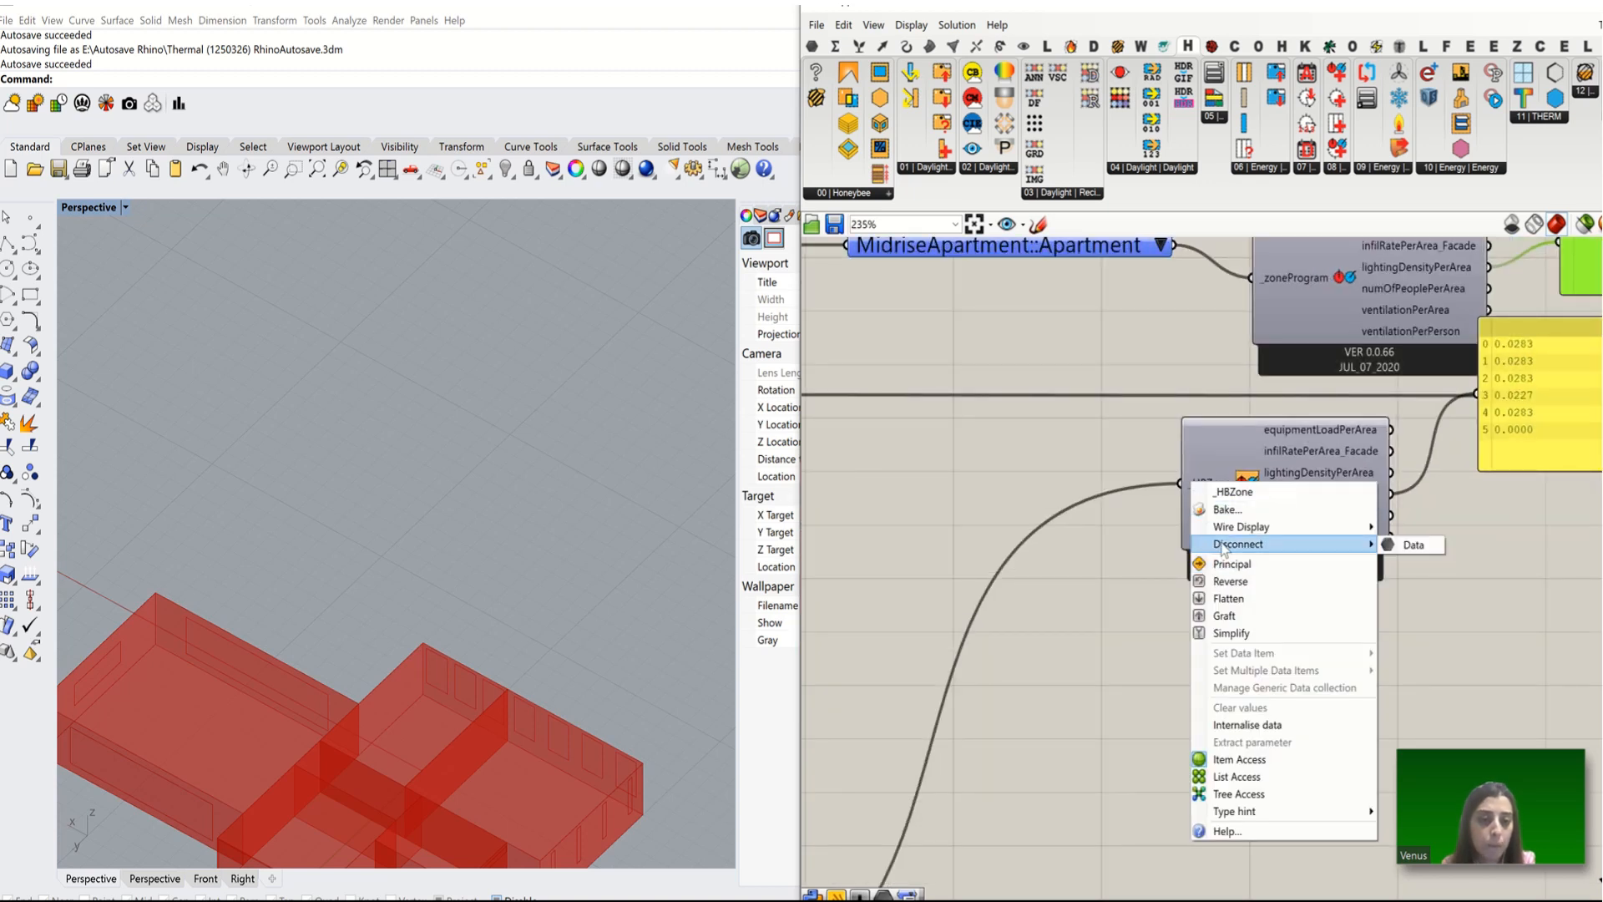
pyautogui.click(1411, 547)
pyautogui.scroll(-4, 1326, 701)
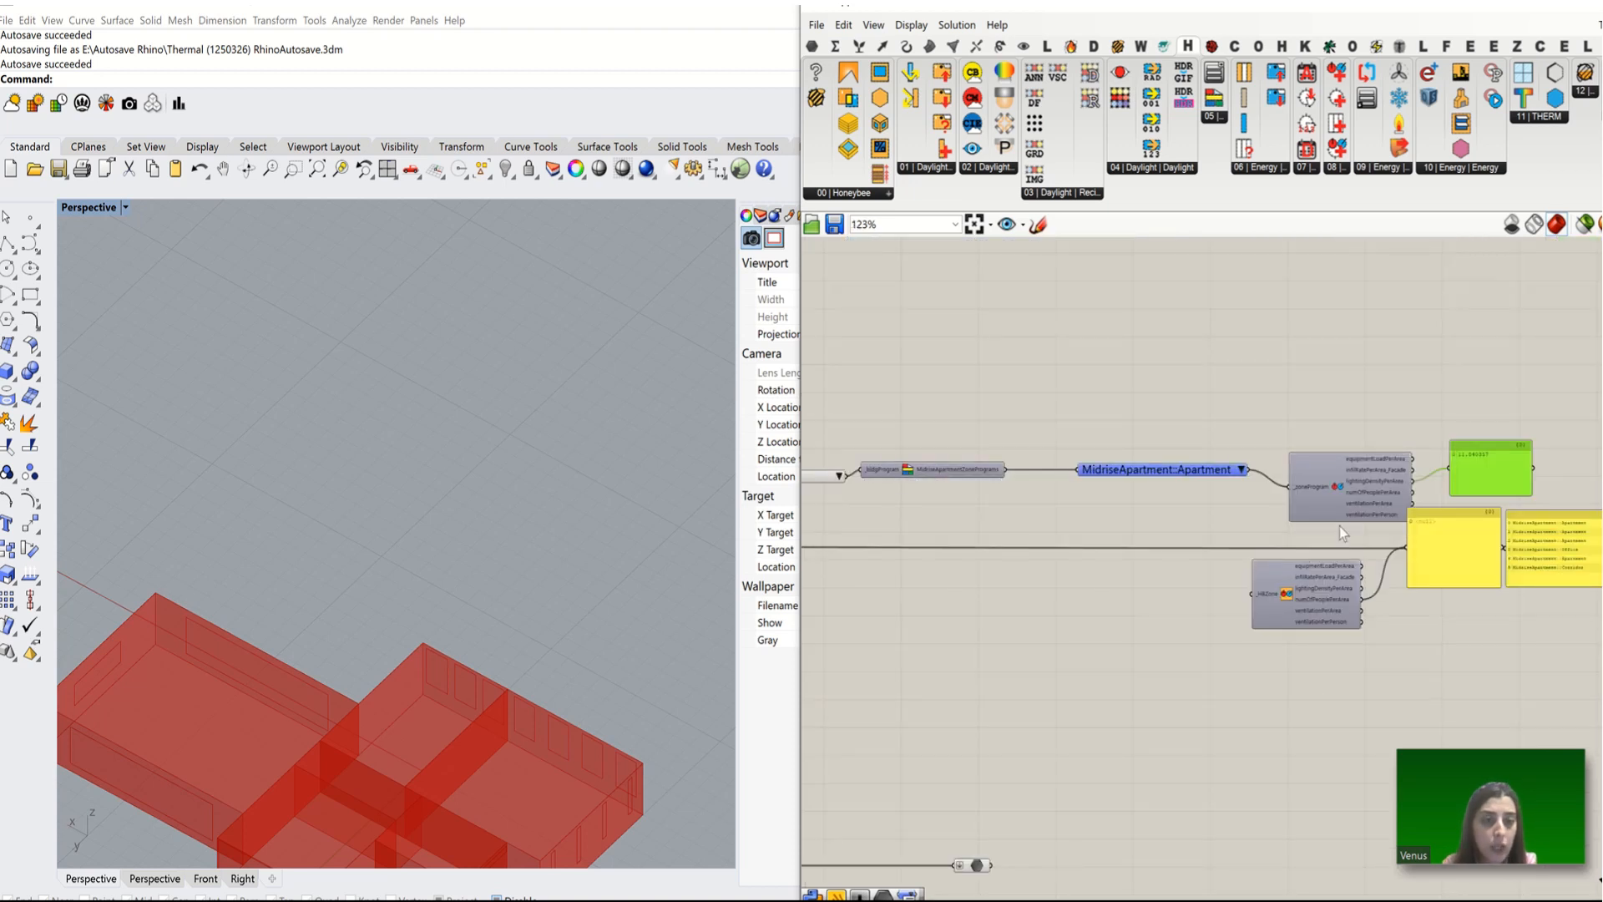
pyautogui.scroll(-4, 1344, 523)
# Step: Move the zone program names panel away and place the _HBZone loads component with its load panel above the zone program chain
pyautogui.moveTo(1451, 436); pyautogui.dragTo(1226, 265)
pyautogui.click(1441, 429)
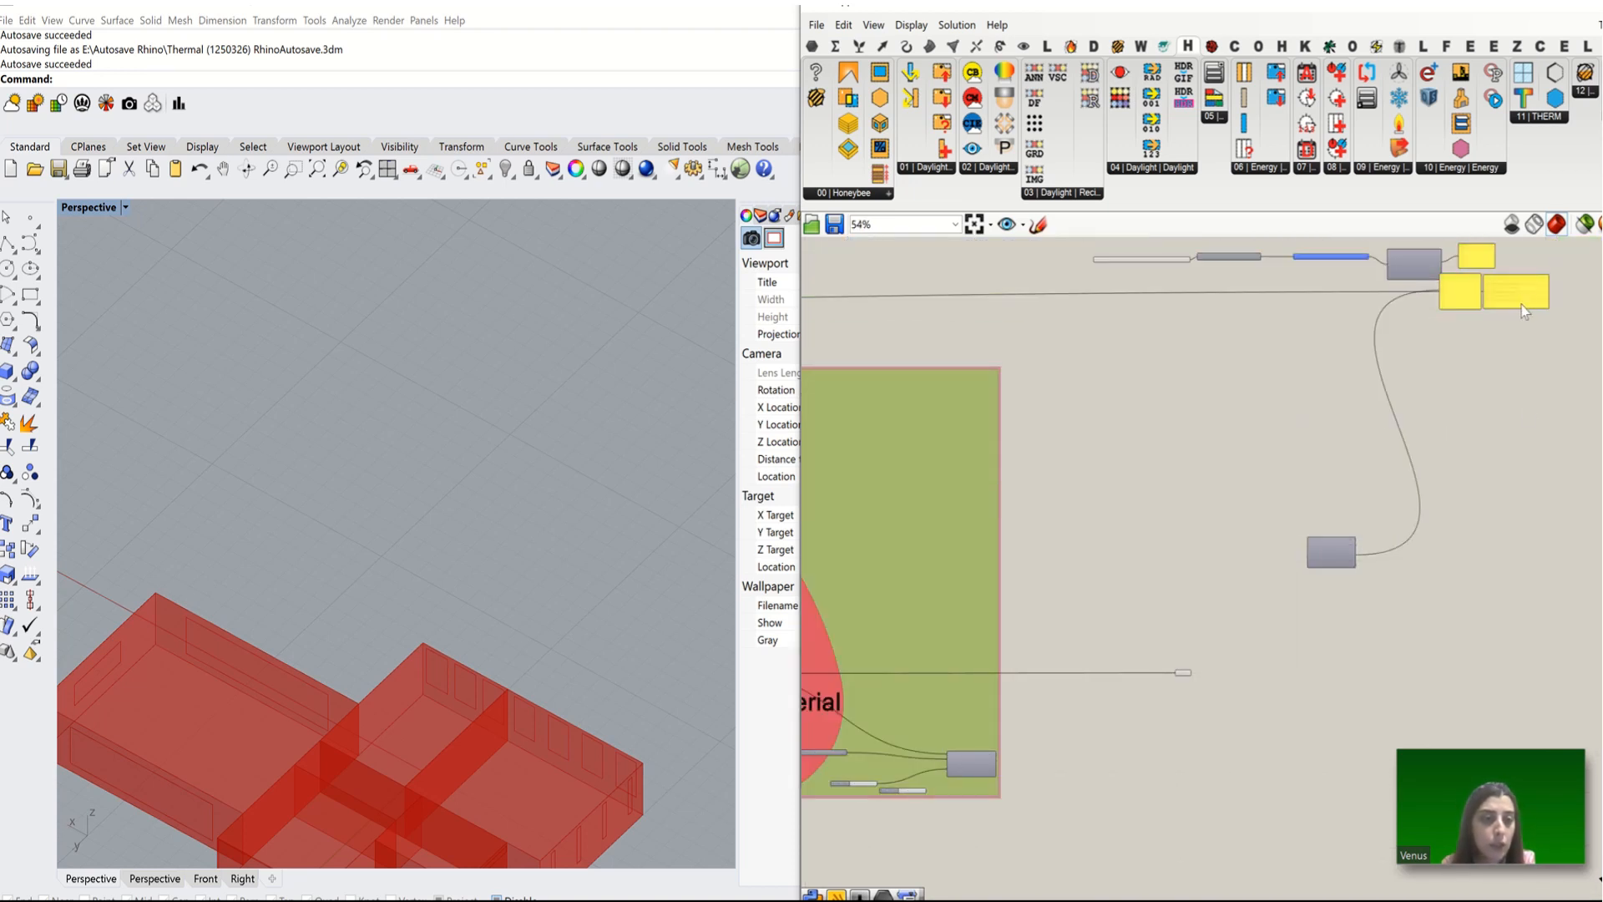
pyautogui.moveTo(1525, 282); pyautogui.dragTo(1499, 495)
pyautogui.moveTo(1459, 305); pyautogui.dragTo(949, 712)
pyautogui.scroll(3, 1495, 505)
pyautogui.scroll(3, 1343, 495)
pyautogui.moveTo(1094, 674); pyautogui.dragTo(1533, 415)
pyautogui.moveTo(1136, 615); pyautogui.dragTo(1226, 474)
pyautogui.scroll(-10, 1199, 722)
pyautogui.scroll(4, 1223, 516)
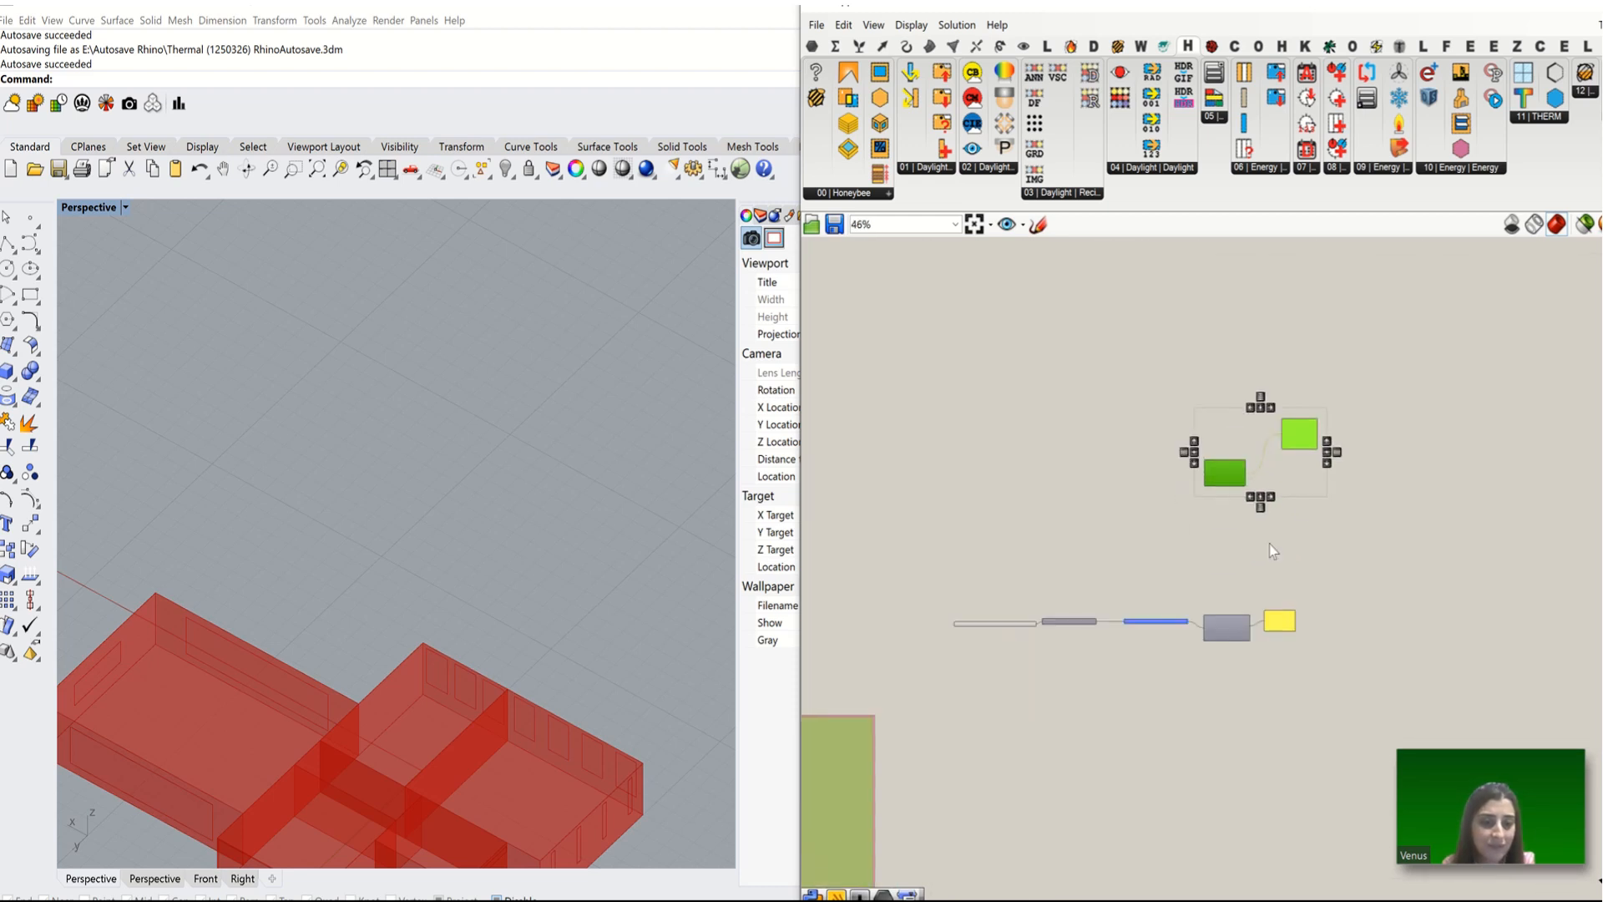
# Step: Set the load panel beside the _HBZone loads component and move the whole zone program chain up just beneath them
pyautogui.click(1382, 436)
pyautogui.moveTo(1342, 562); pyautogui.dragTo(940, 673)
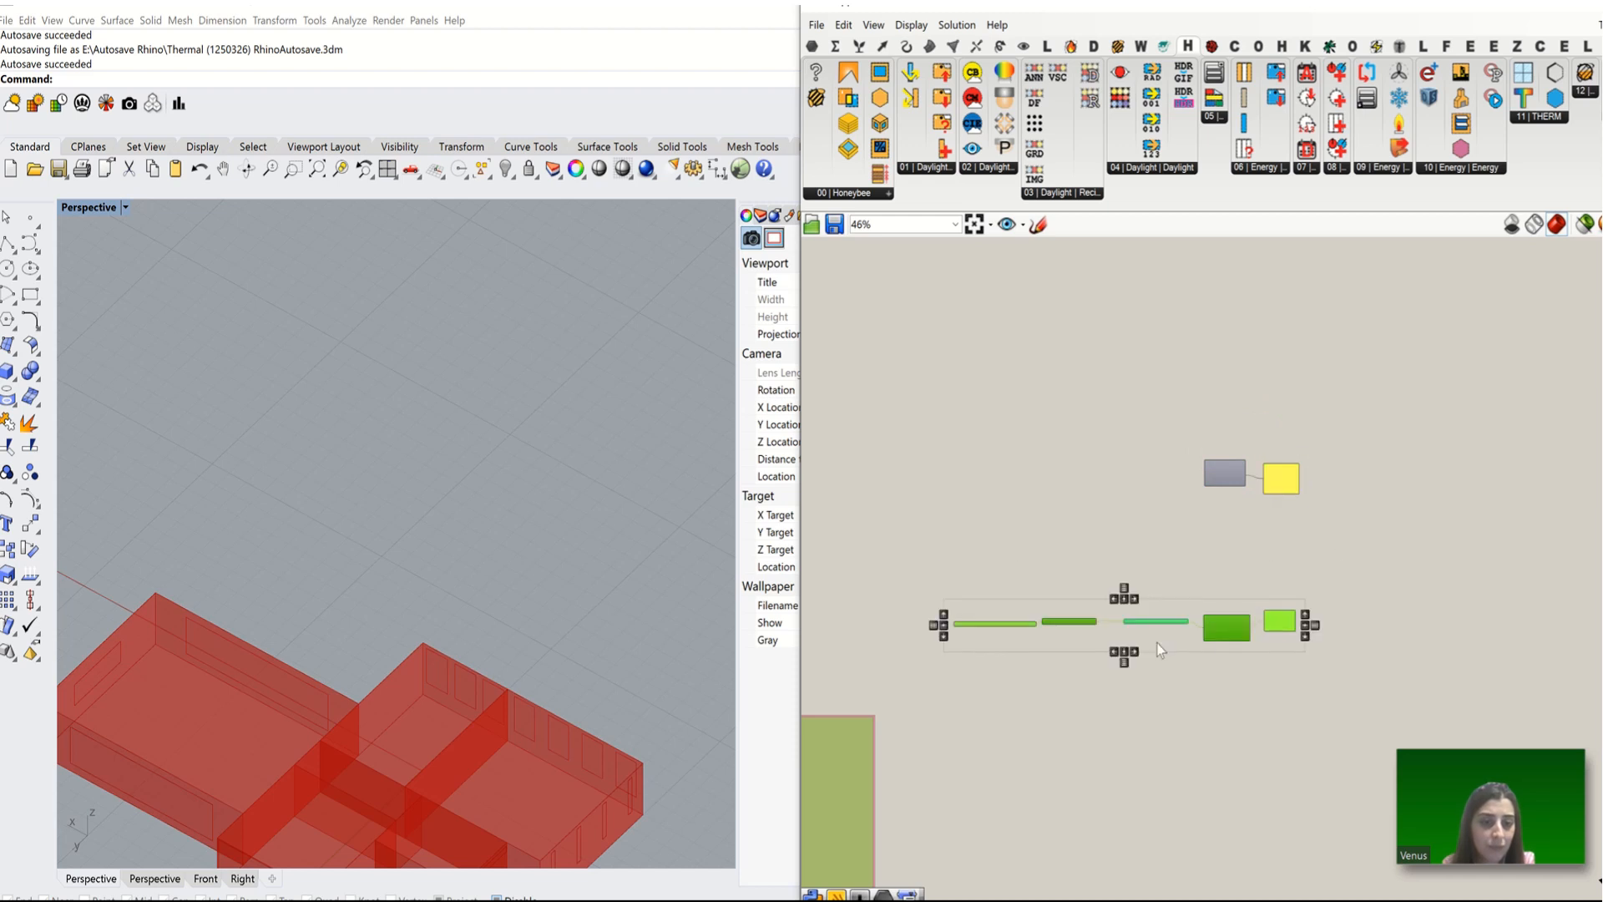
pyautogui.moveTo(1236, 633); pyautogui.dragTo(1239, 523)
# Step: Group the _HBZone loads component, the zone program chain and their panels, and move the group higher on the canvas
pyautogui.moveTo(1347, 386); pyautogui.dragTo(899, 593)
pyautogui.middleClick(1071, 500)
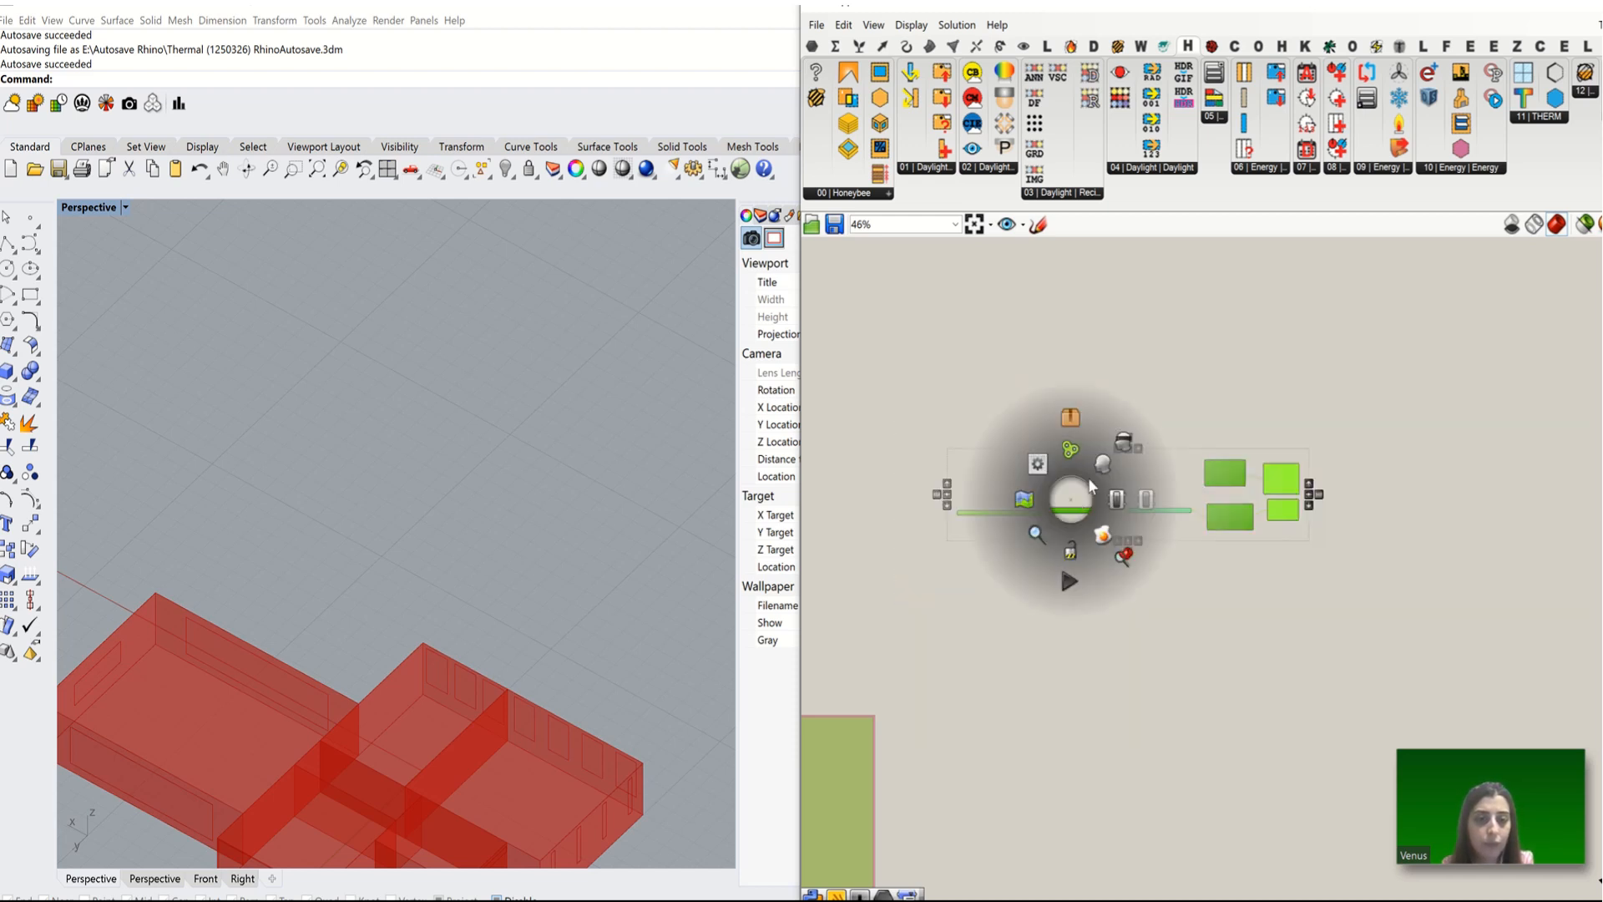
pyautogui.click(1072, 451)
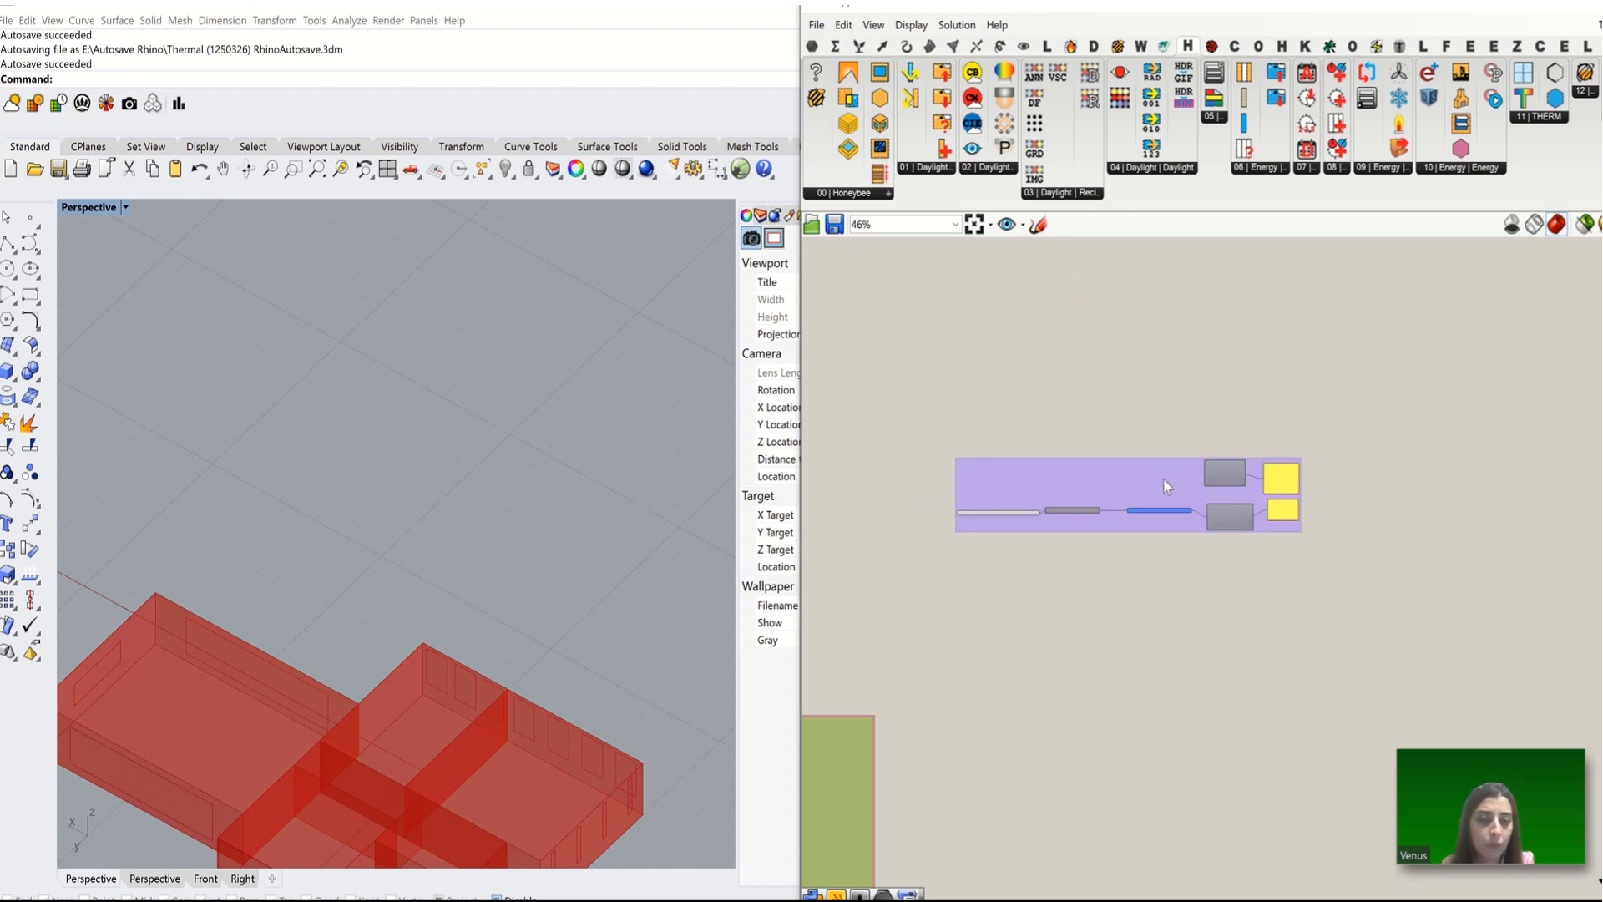
pyautogui.click(1141, 384)
pyautogui.moveTo(1141, 383); pyautogui.dragTo(1136, 353)
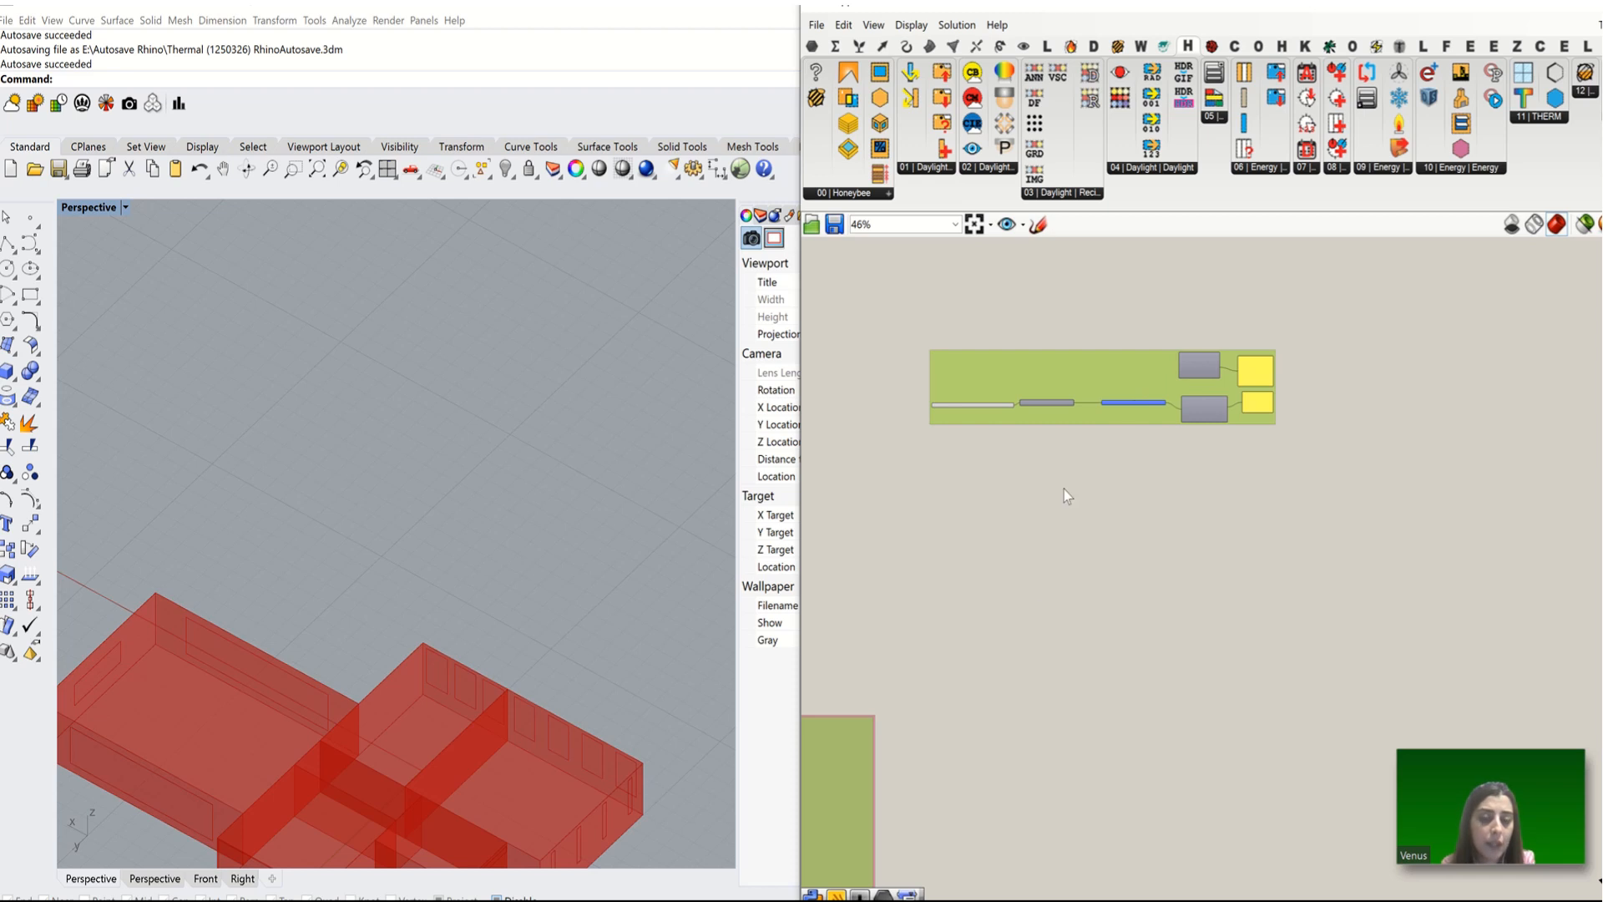
# Step: Place a Honeybee Set EnergyPlus Zone Loads component beyond the Brep container and the zone program names panel
pyautogui.scroll(-4, 1063, 490)
pyautogui.scroll(12, 1063, 708)
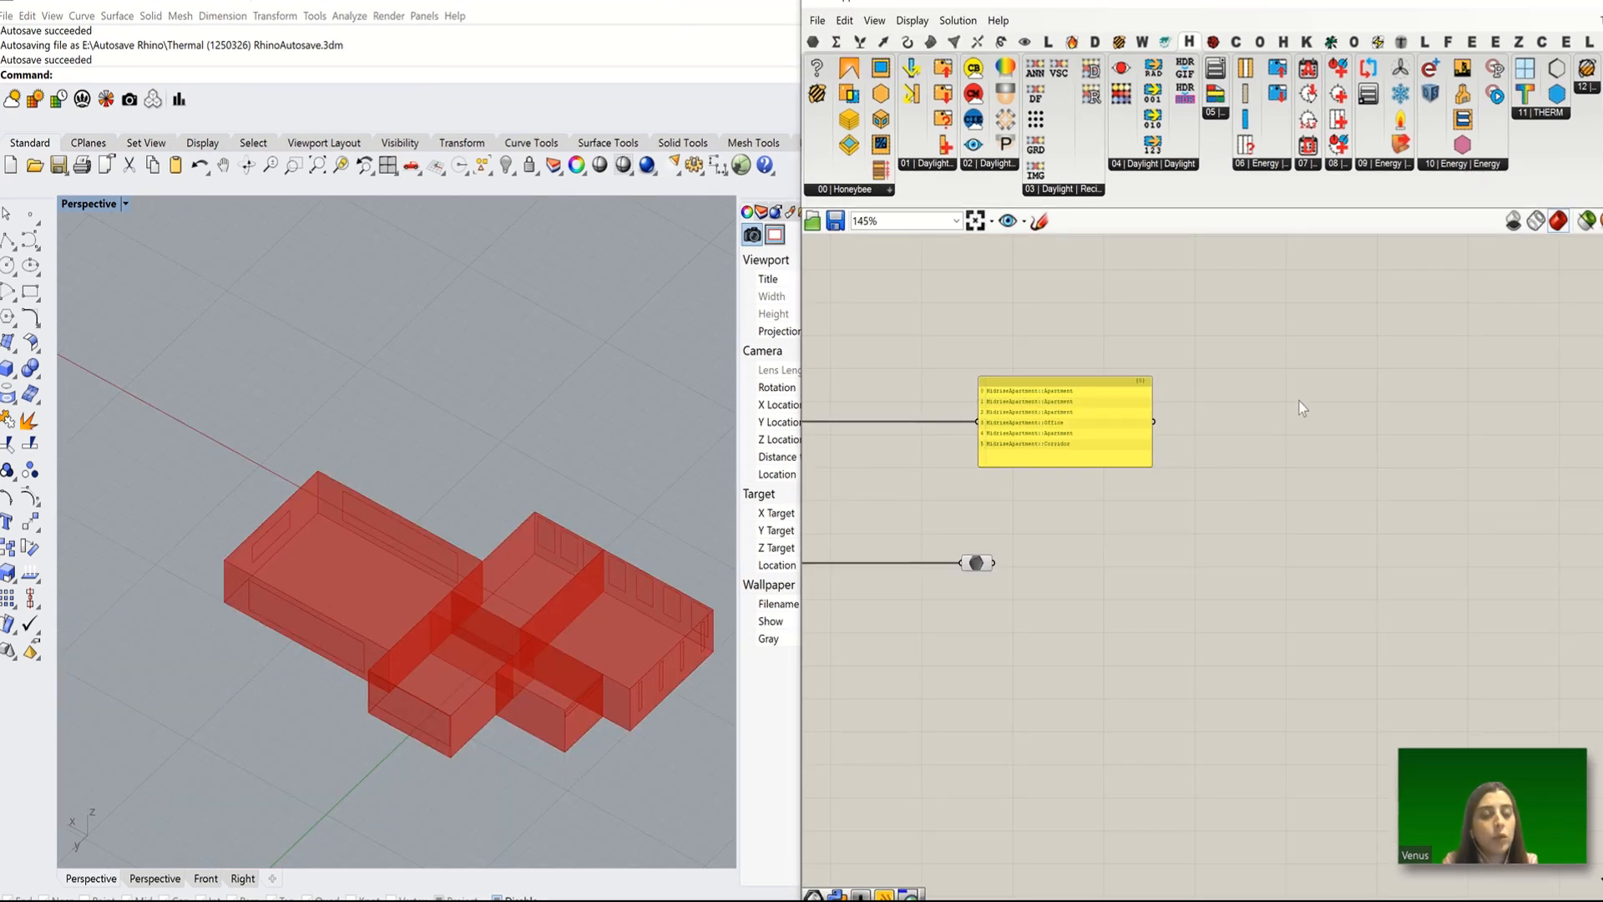
pyautogui.scroll(3, 1286, 399)
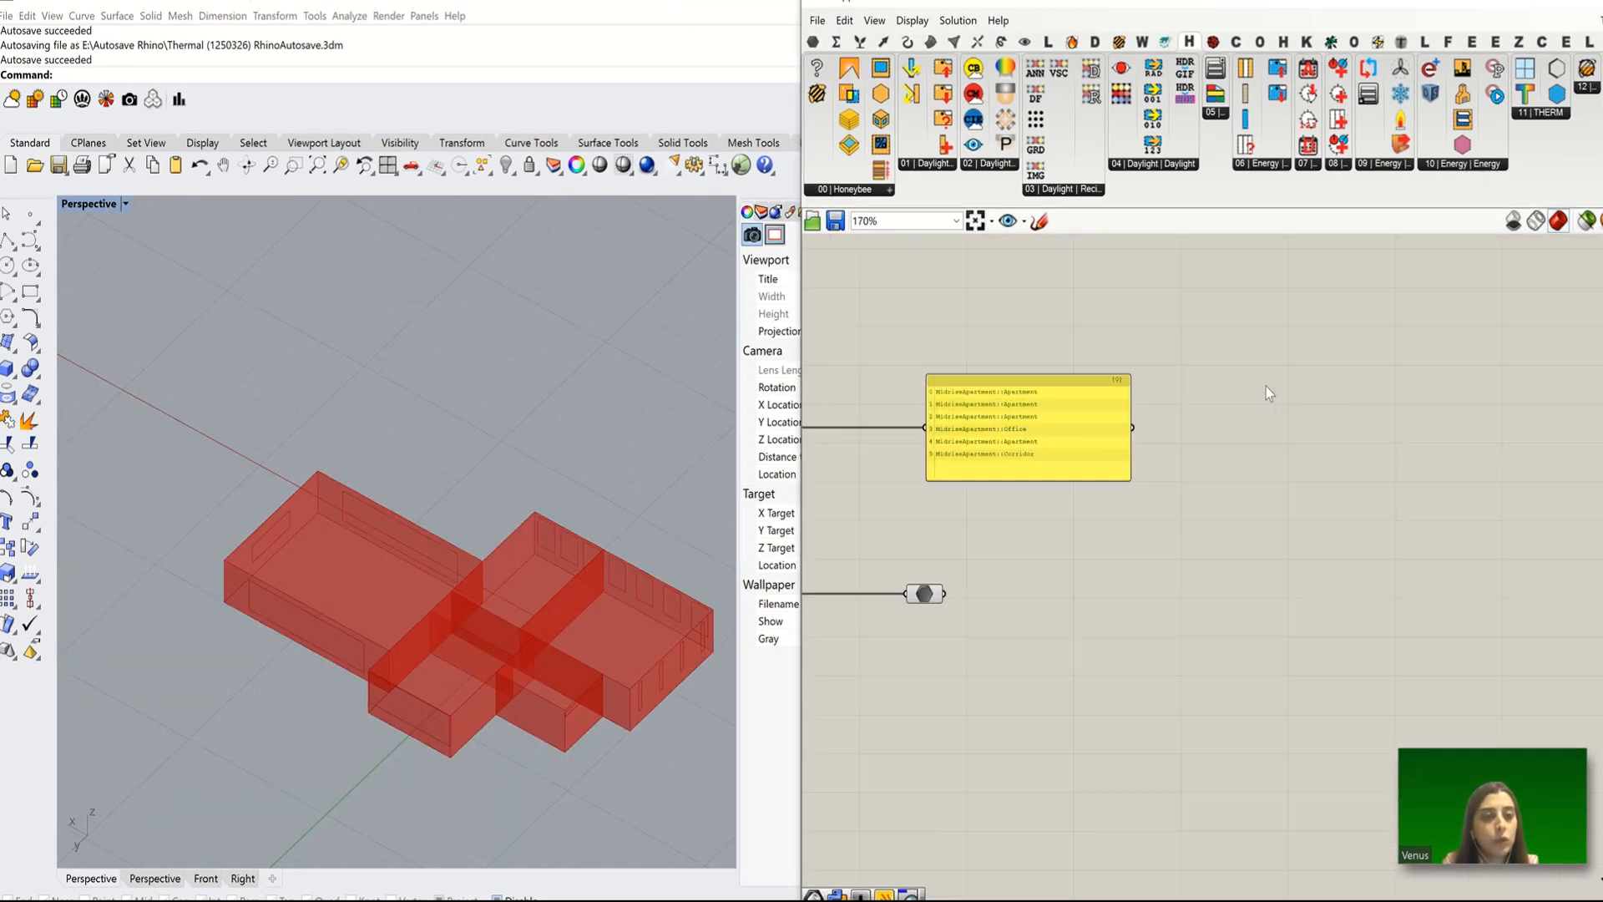
pyautogui.click(1341, 164)
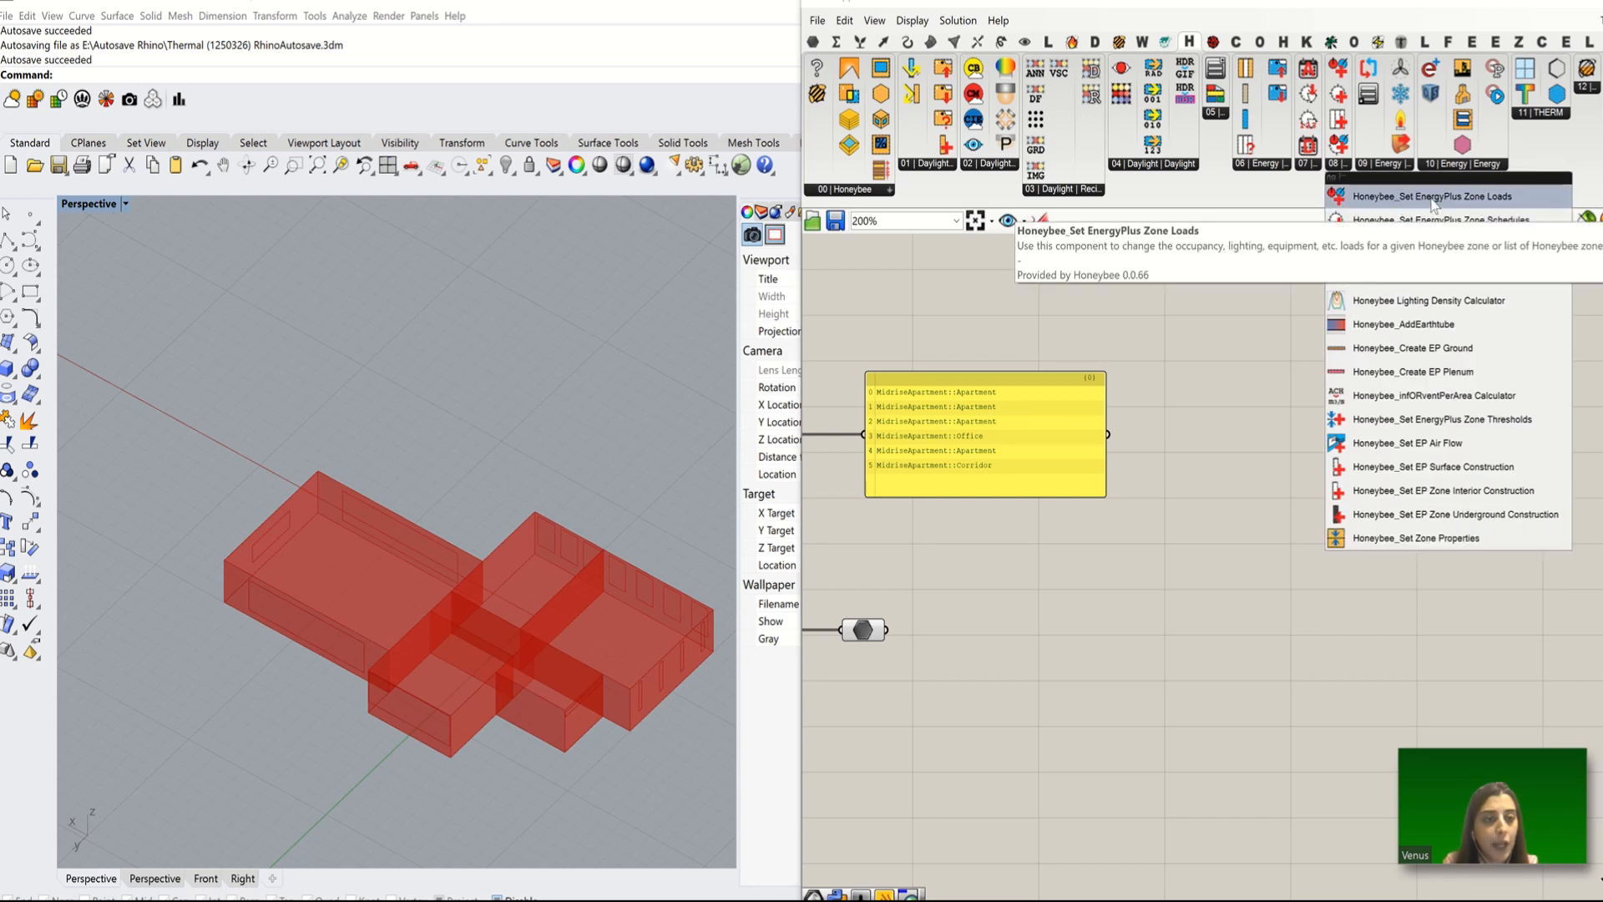
pyautogui.moveTo(1410, 199); pyautogui.dragTo(1261, 684)
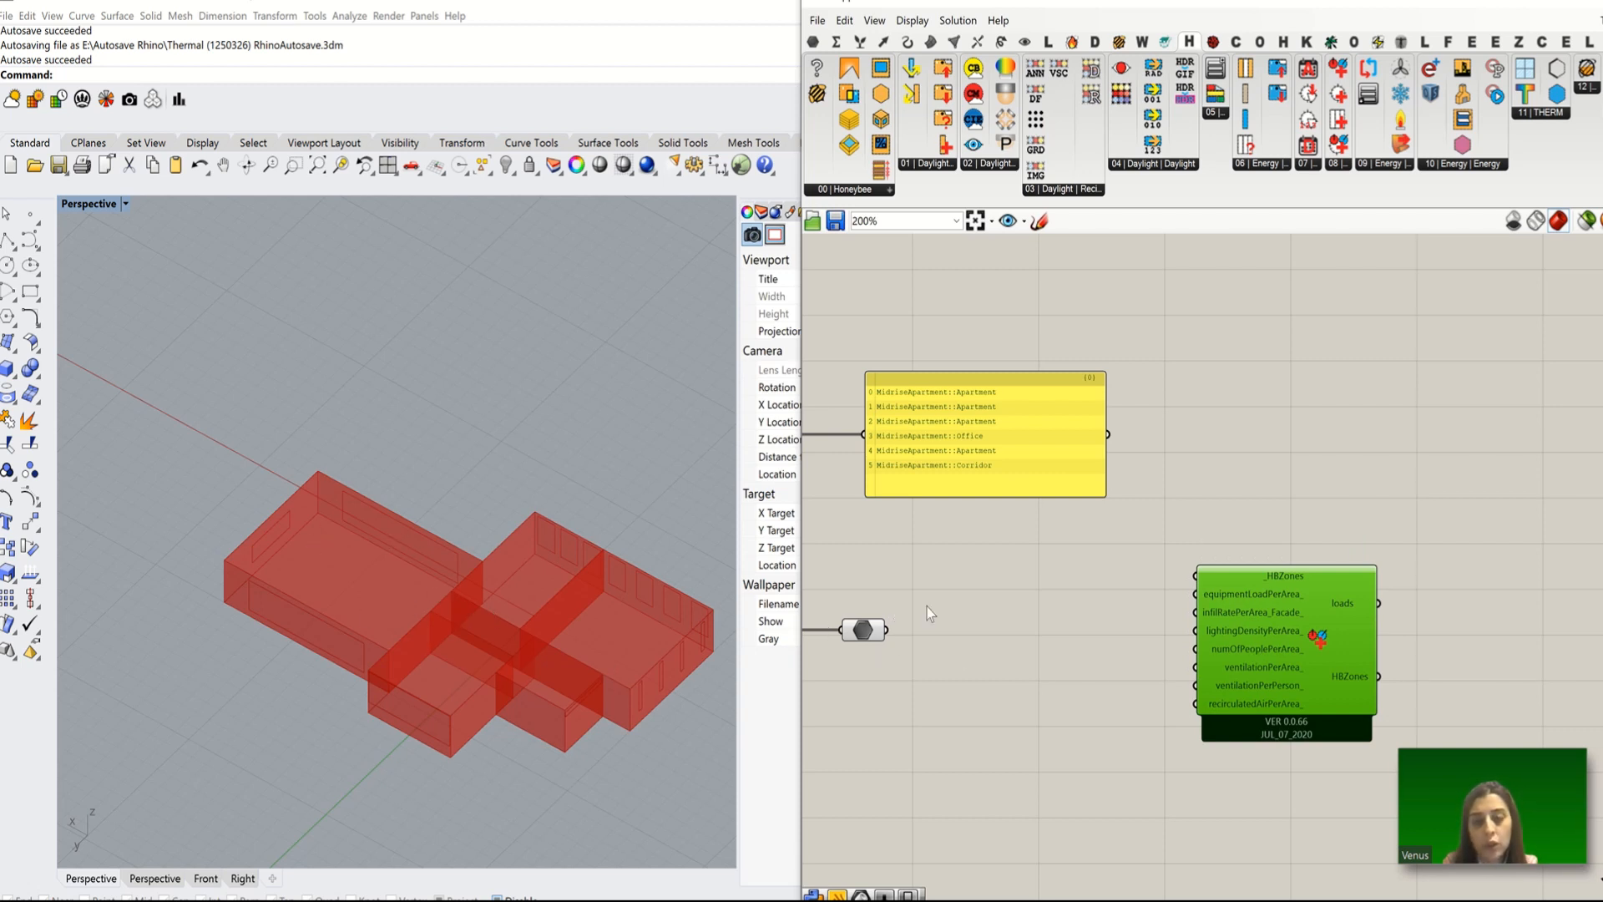
# Step: Add a List Item component and feed its list input from the Brep container holding the zones
pyautogui.doubleClick(947, 623)
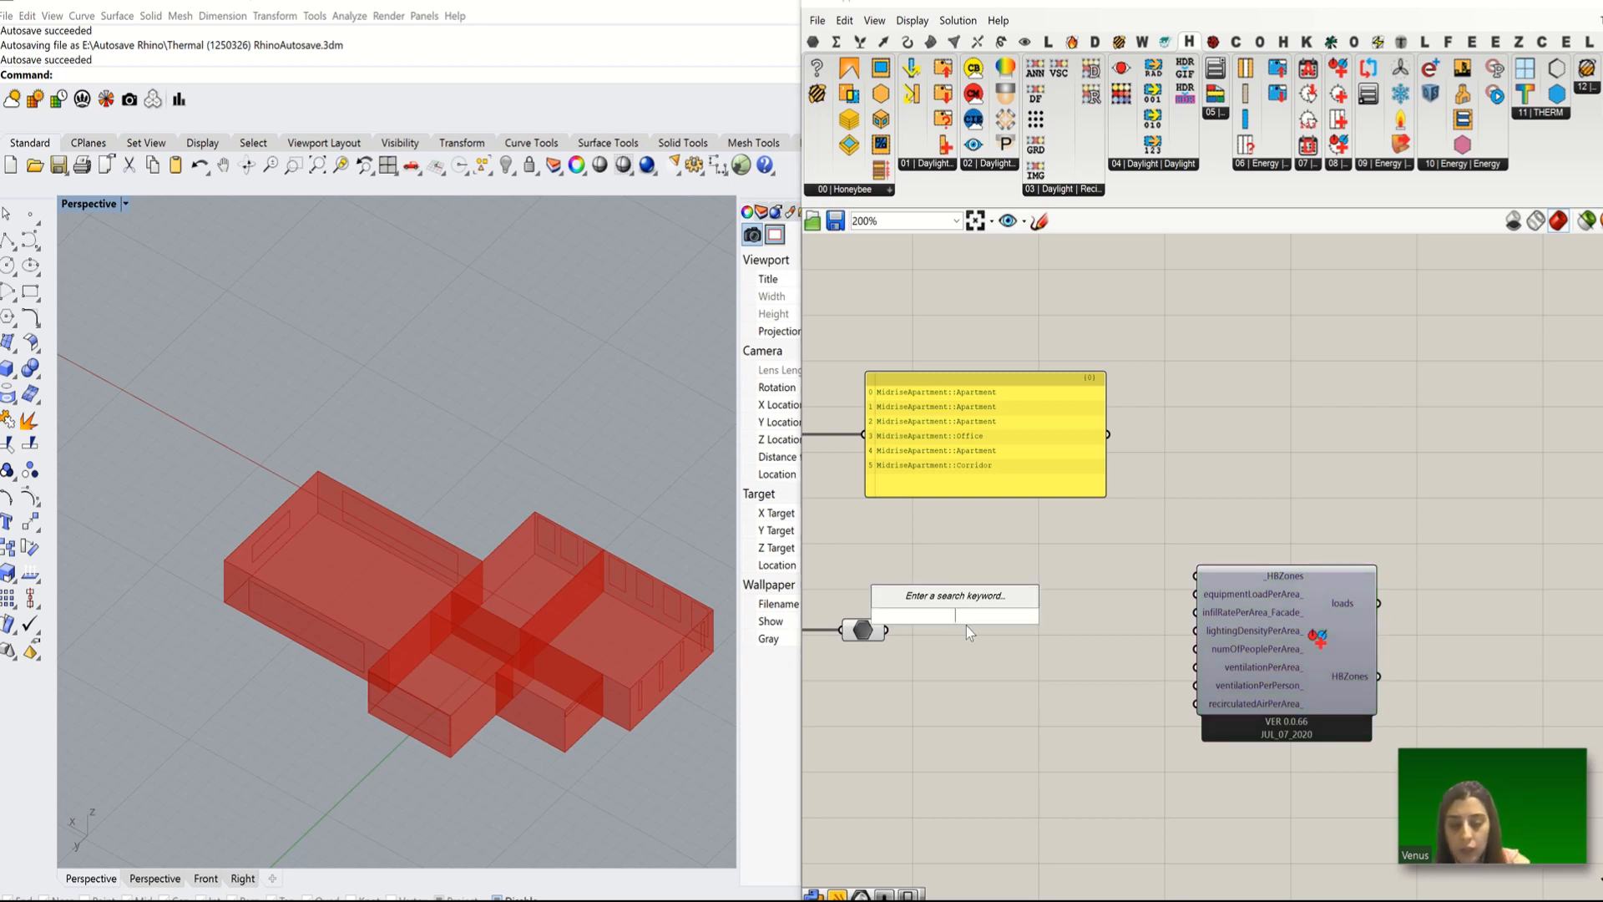
pyautogui.write('ite')
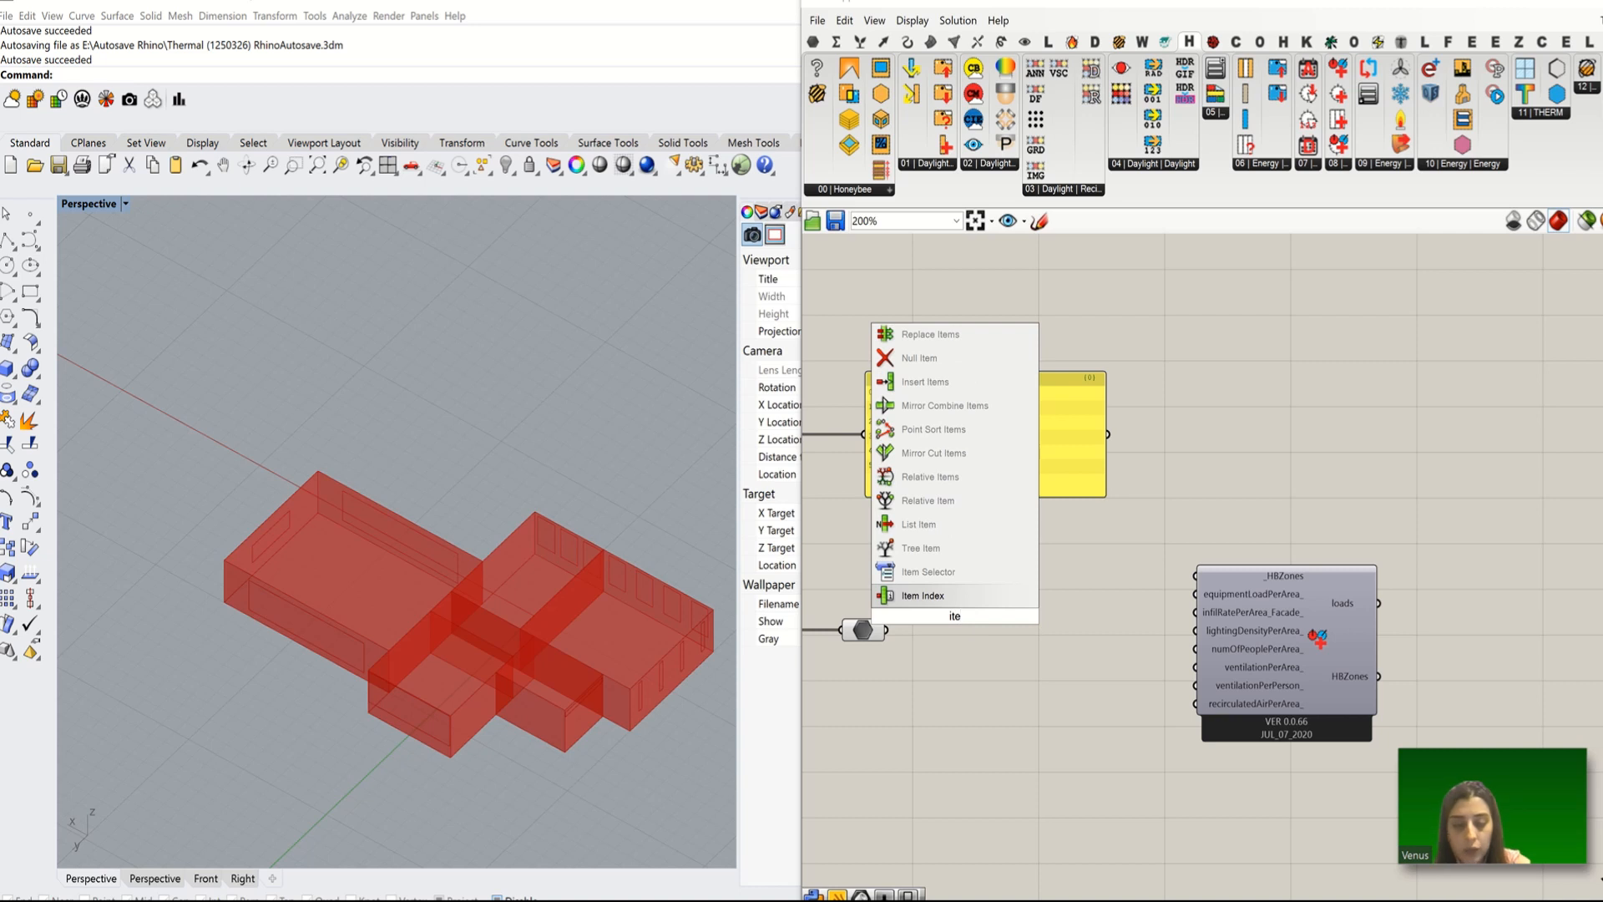
pyautogui.write('m')
pyautogui.click(918, 572)
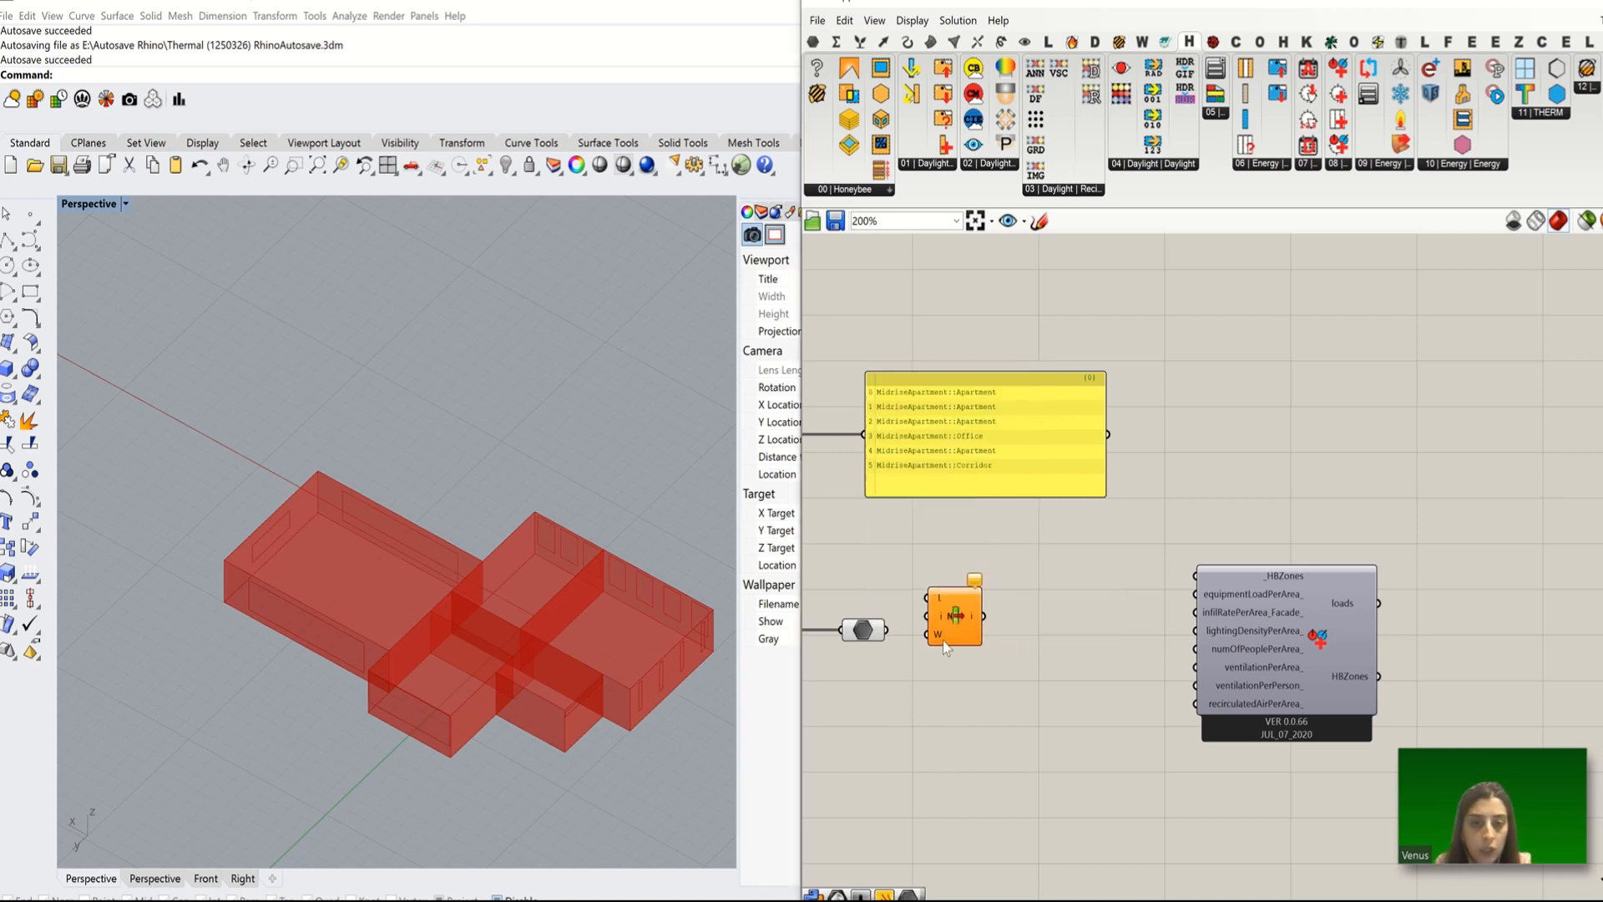
pyautogui.moveTo(952, 635); pyautogui.dragTo(985, 658)
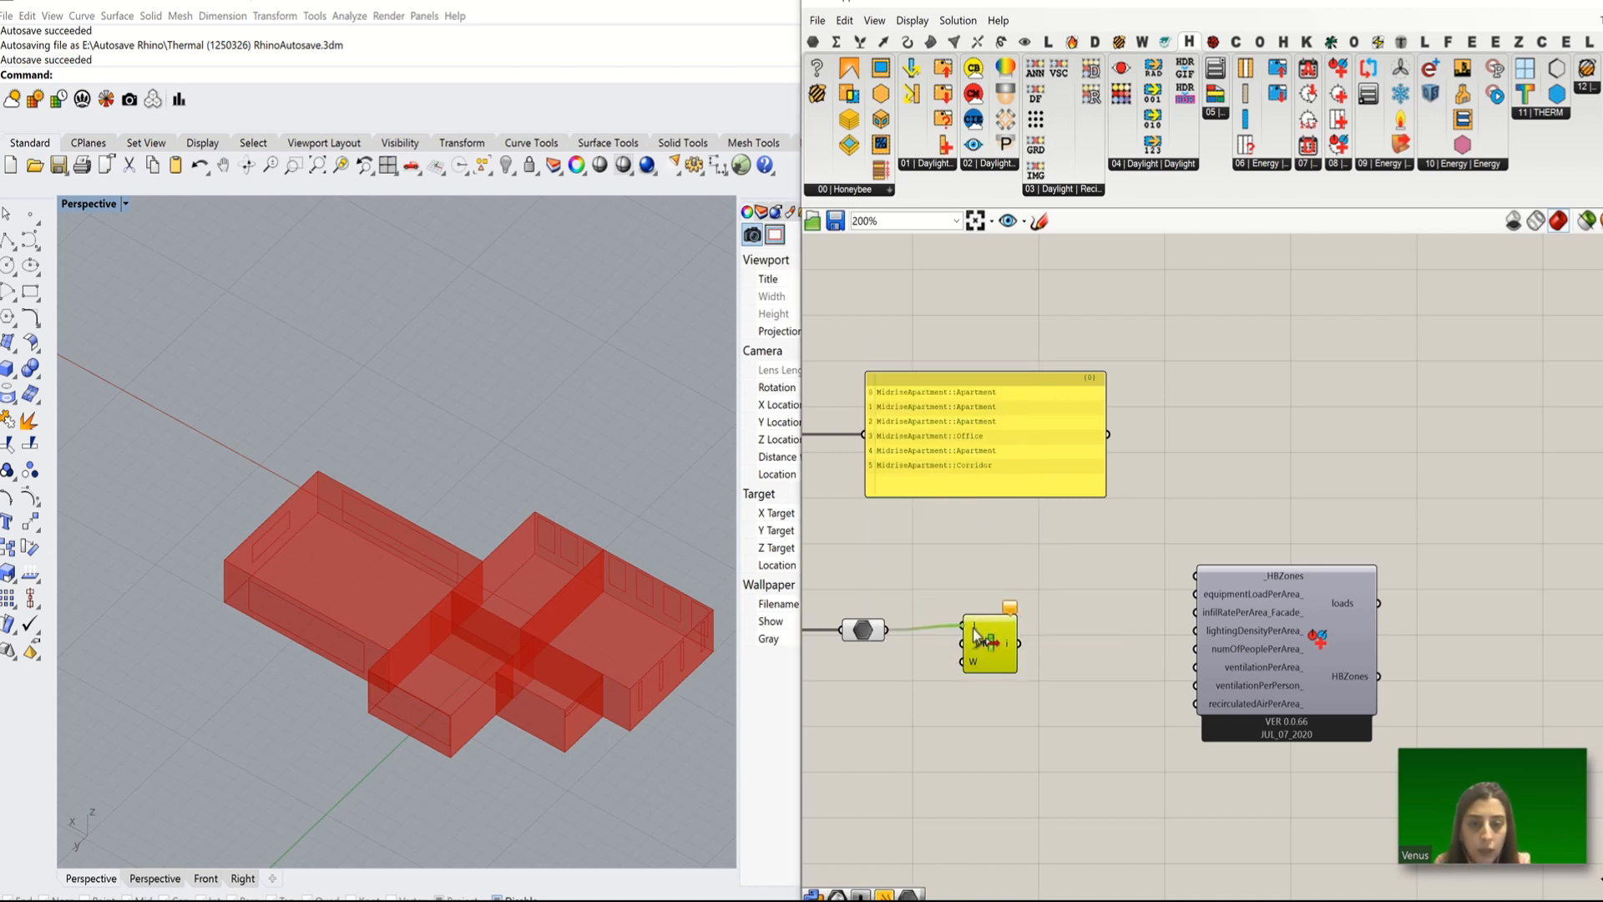
# Step: Extend the List Item component with additional outputs up to +5
pyautogui.scroll(3, 1009, 677)
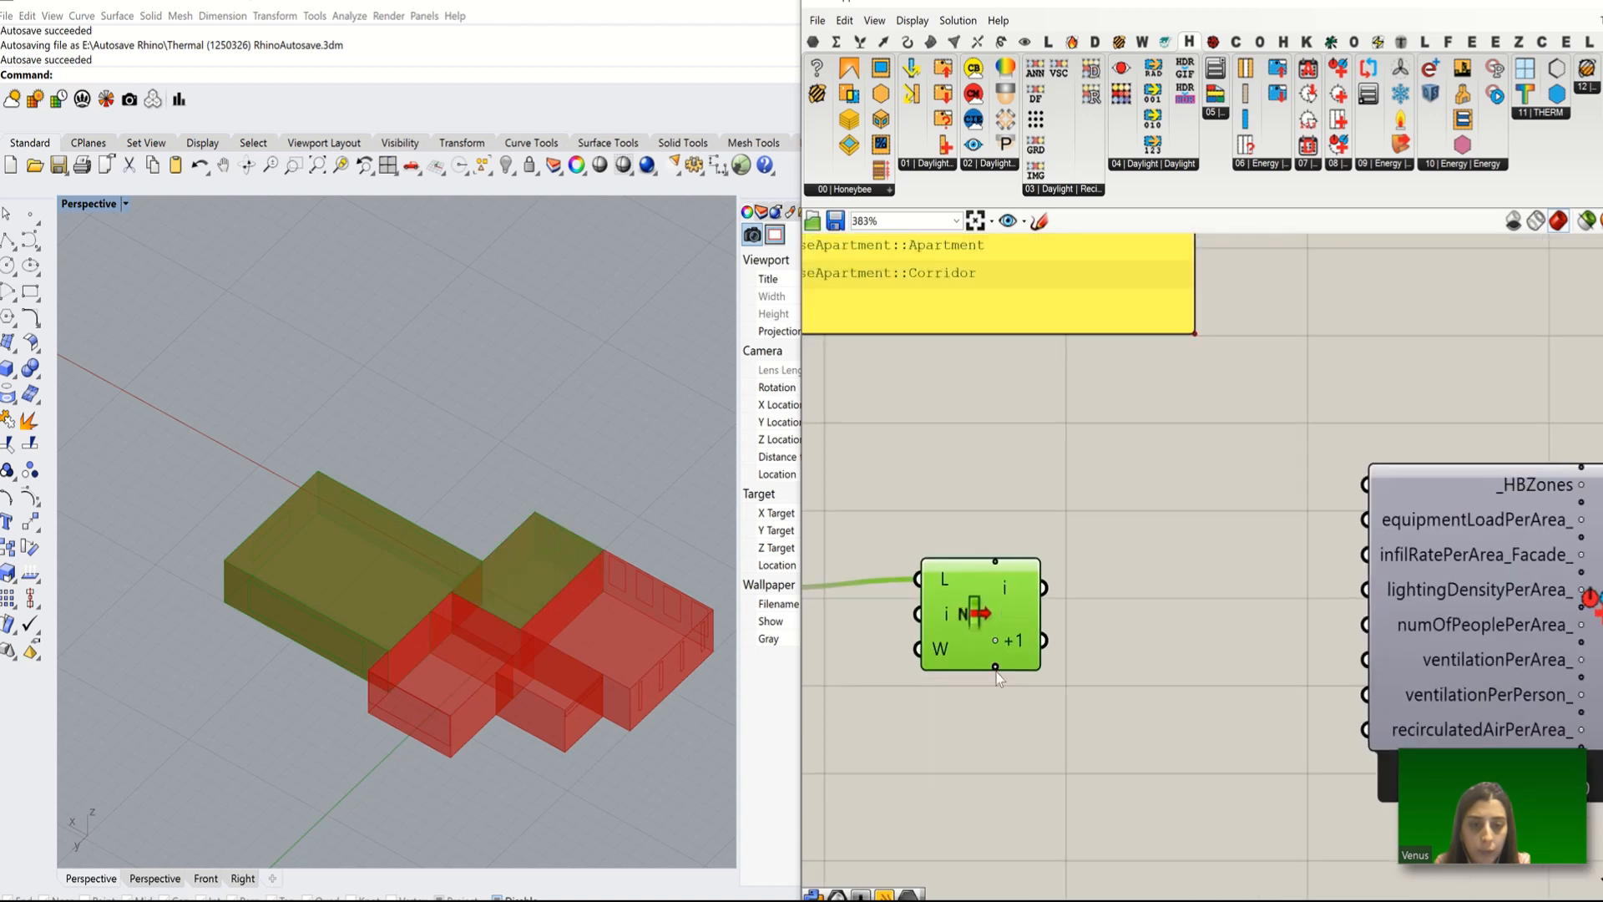
pyautogui.click(996, 668)
pyautogui.click(995, 668)
pyautogui.click(993, 691)
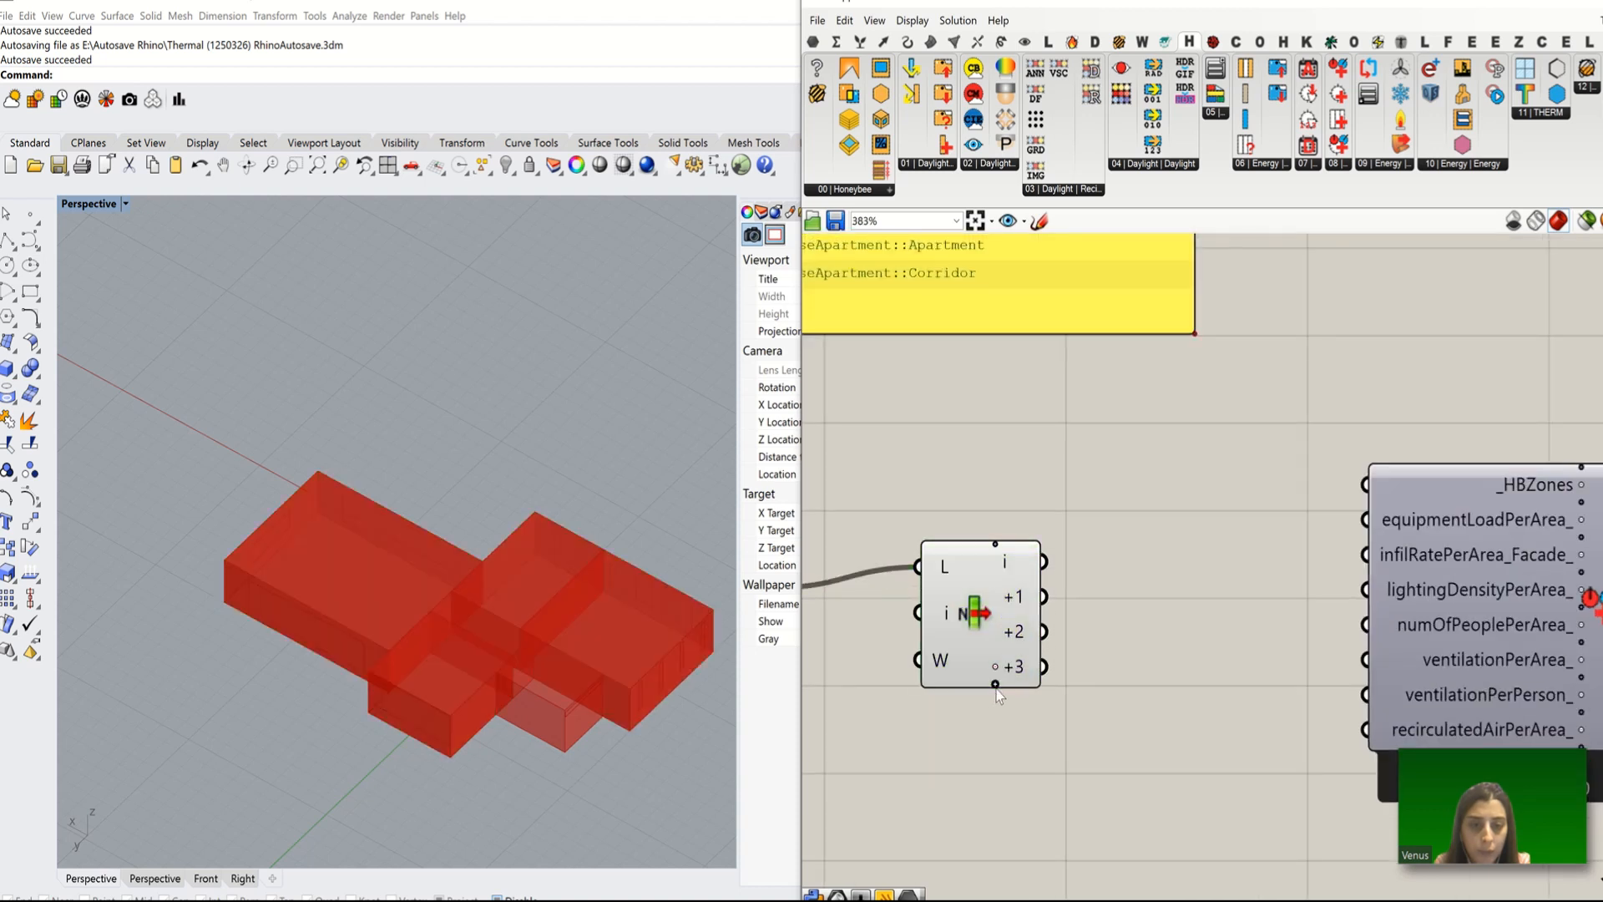
pyautogui.click(996, 706)
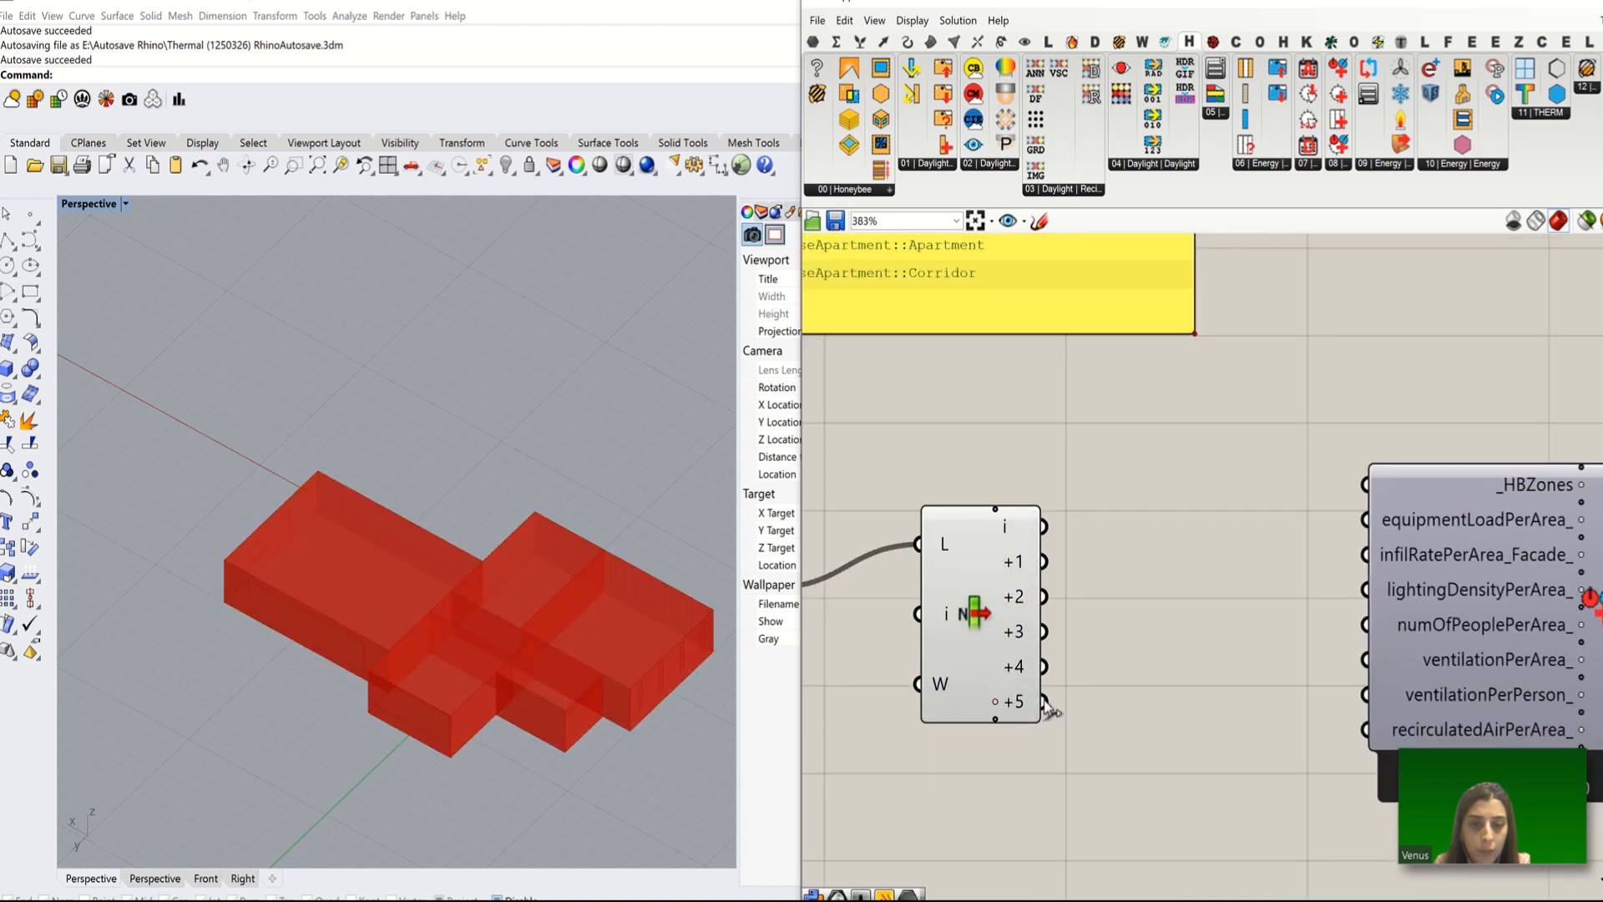
# Step: Preview the zones on List Item's first and +5 outputs through a Brep container, and delete that container
pyautogui.doubleClick(1101, 558)
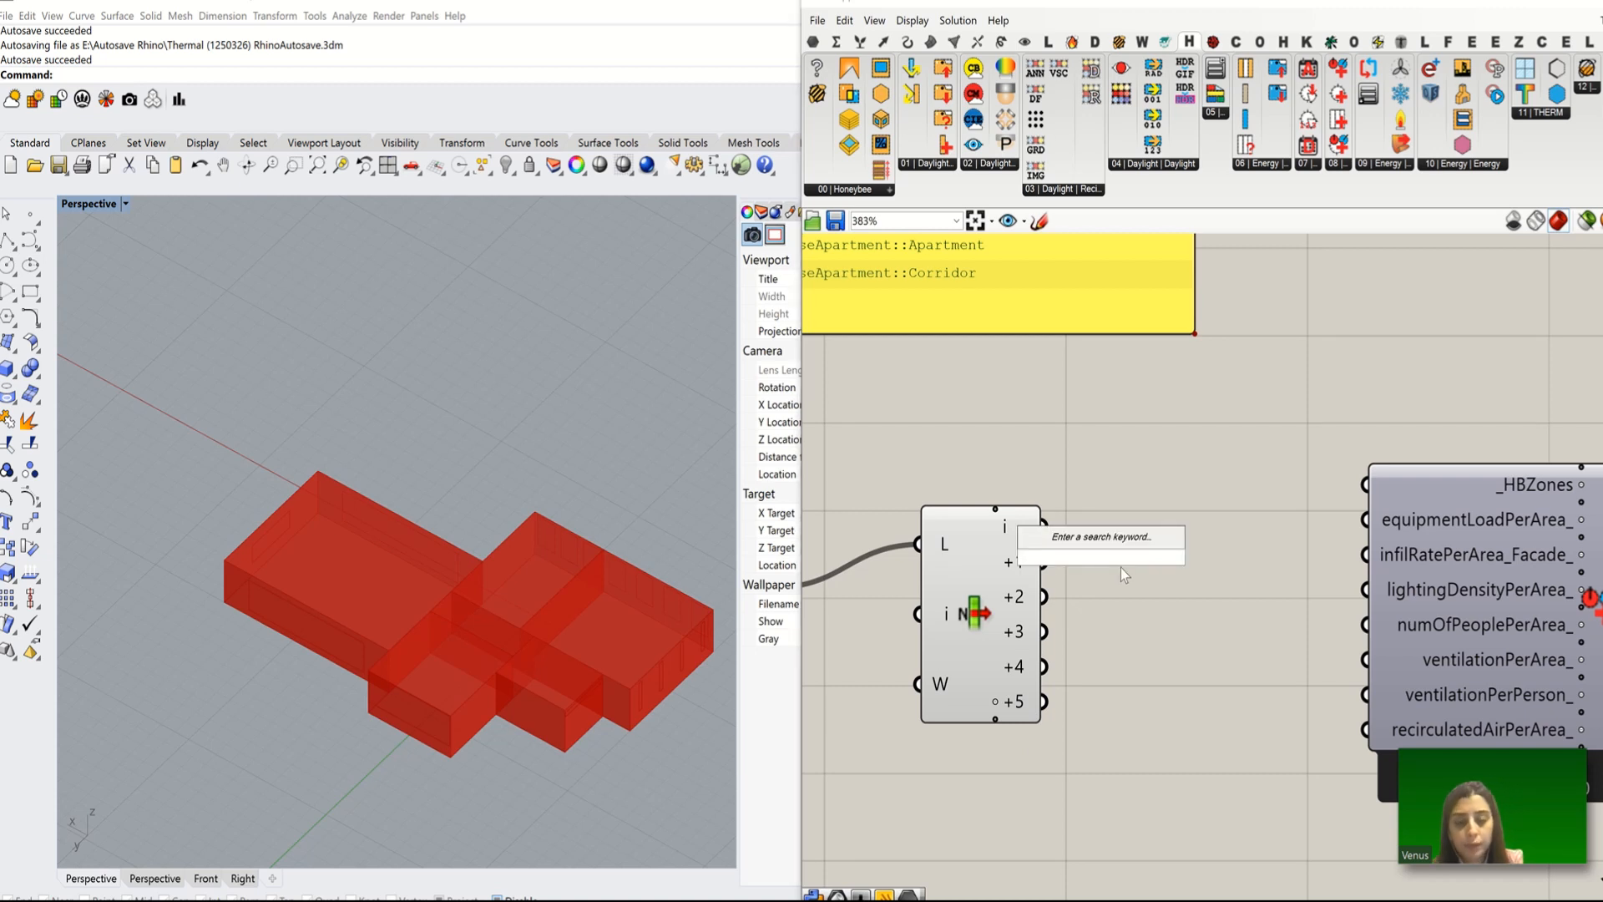
pyautogui.write('brep')
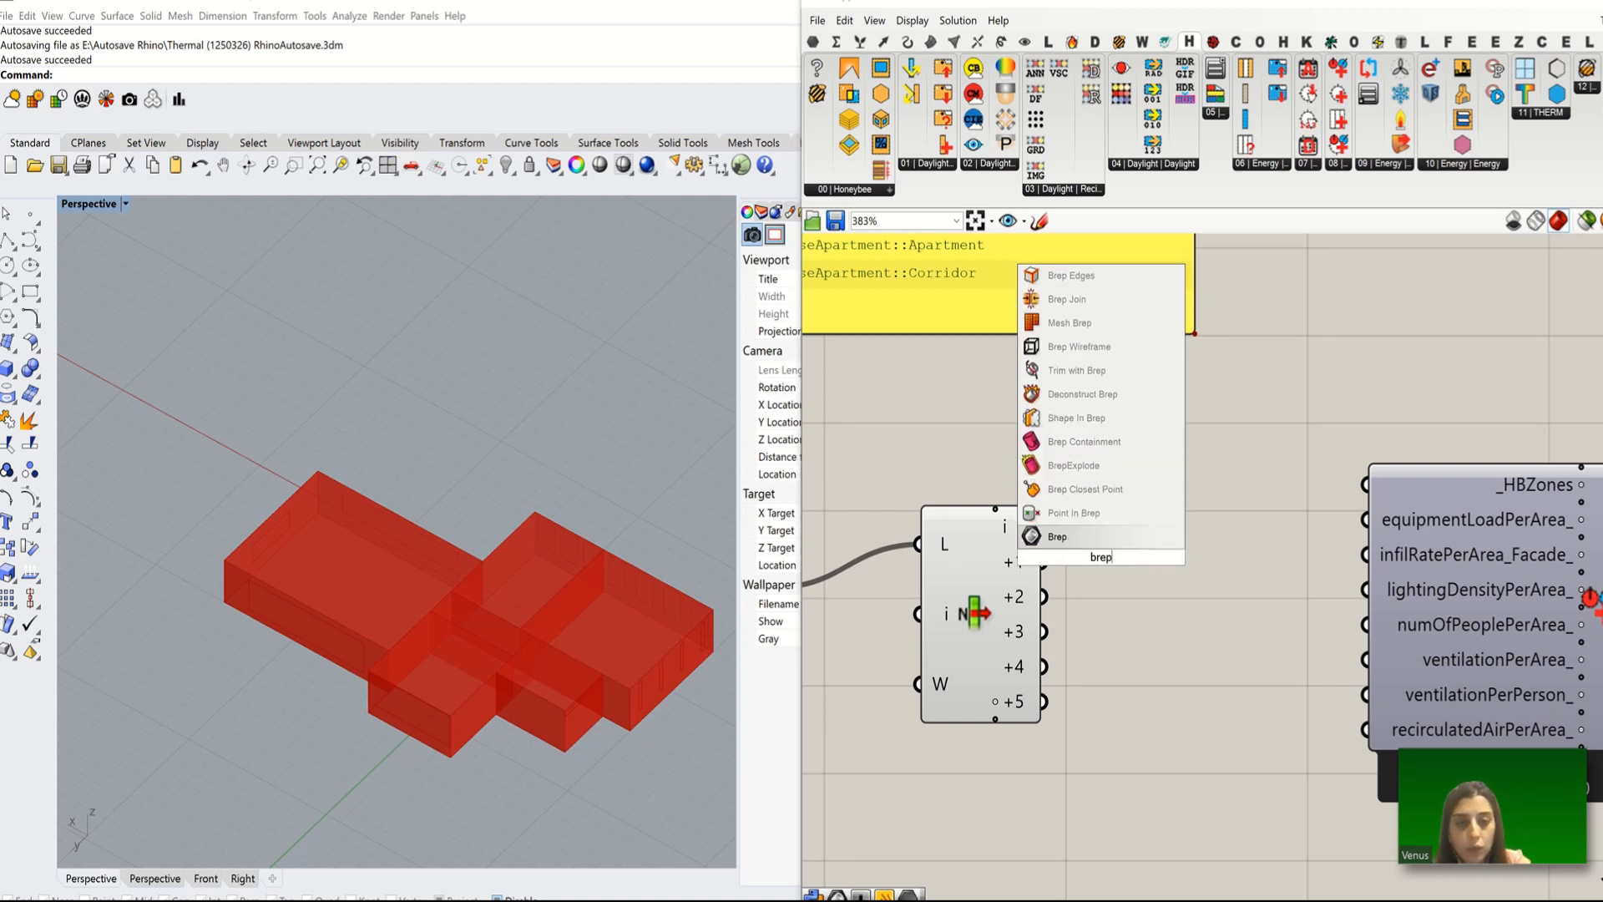
pyautogui.press('Return')
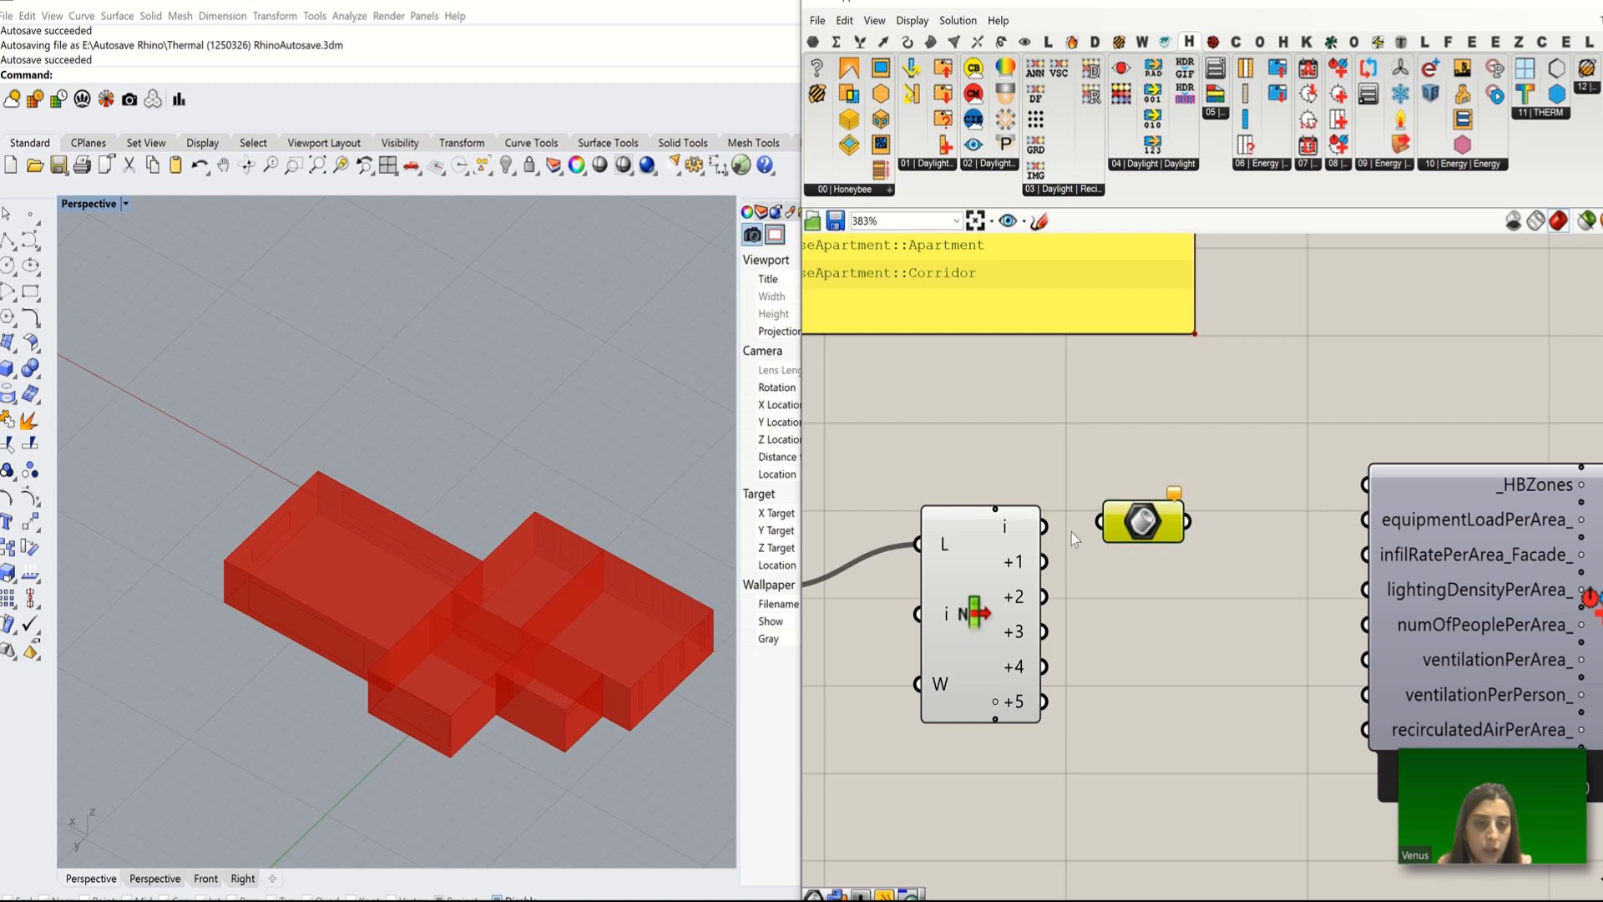
pyautogui.moveTo(1045, 528); pyautogui.dragTo(1099, 522)
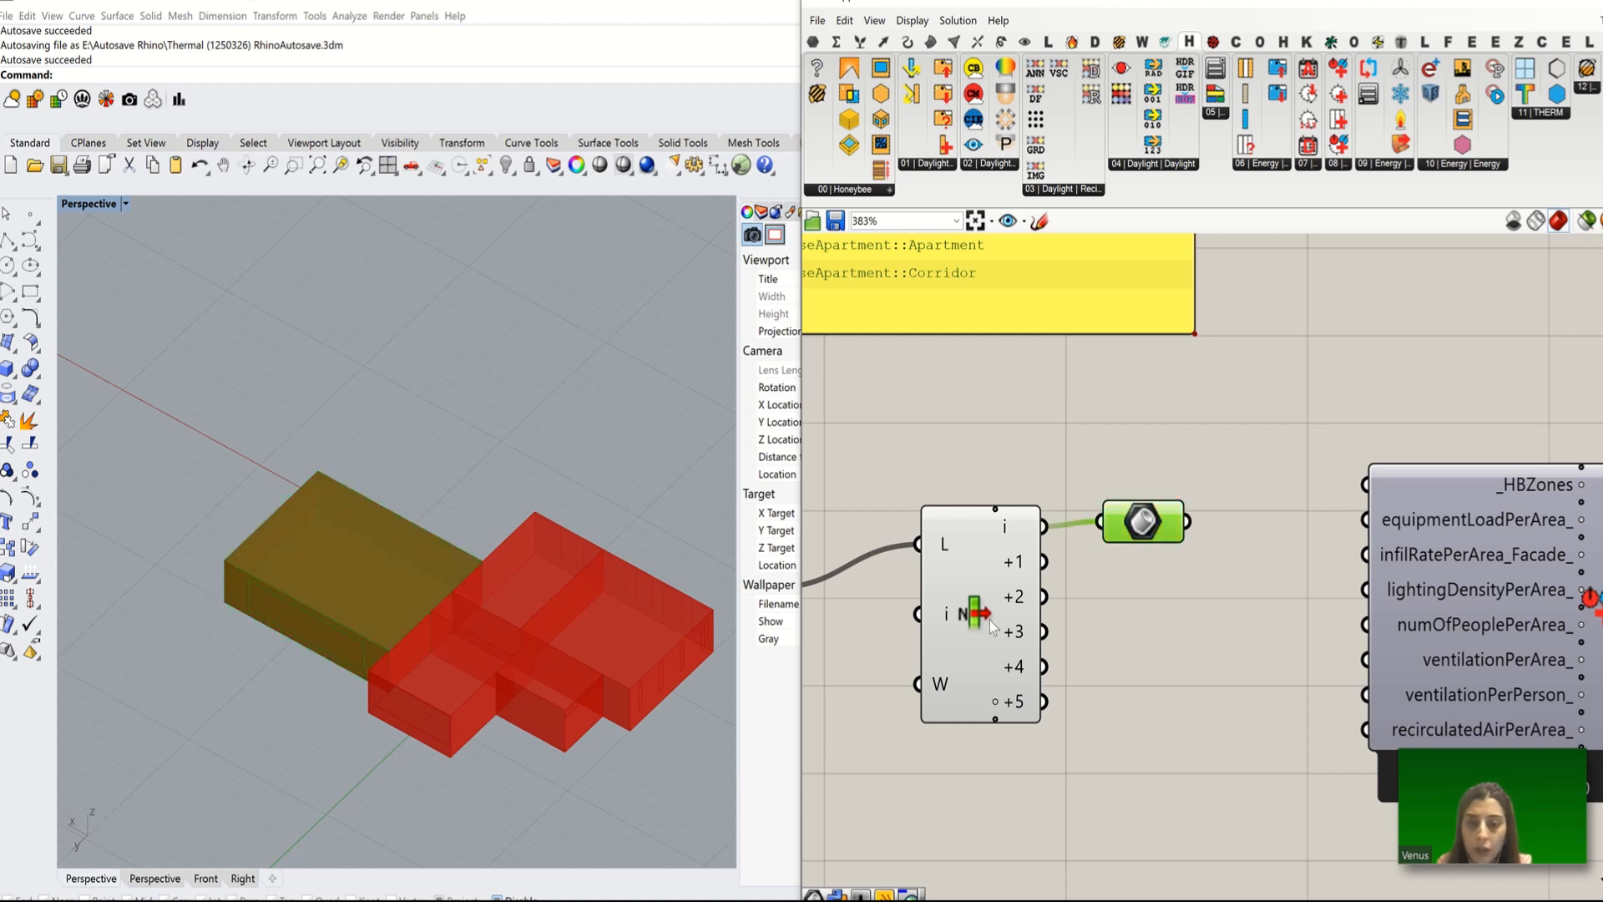
pyautogui.keyDown('shift'); pyautogui.moveTo(1044, 701); pyautogui.dragTo(1101, 523); pyautogui.keyUp('shift')
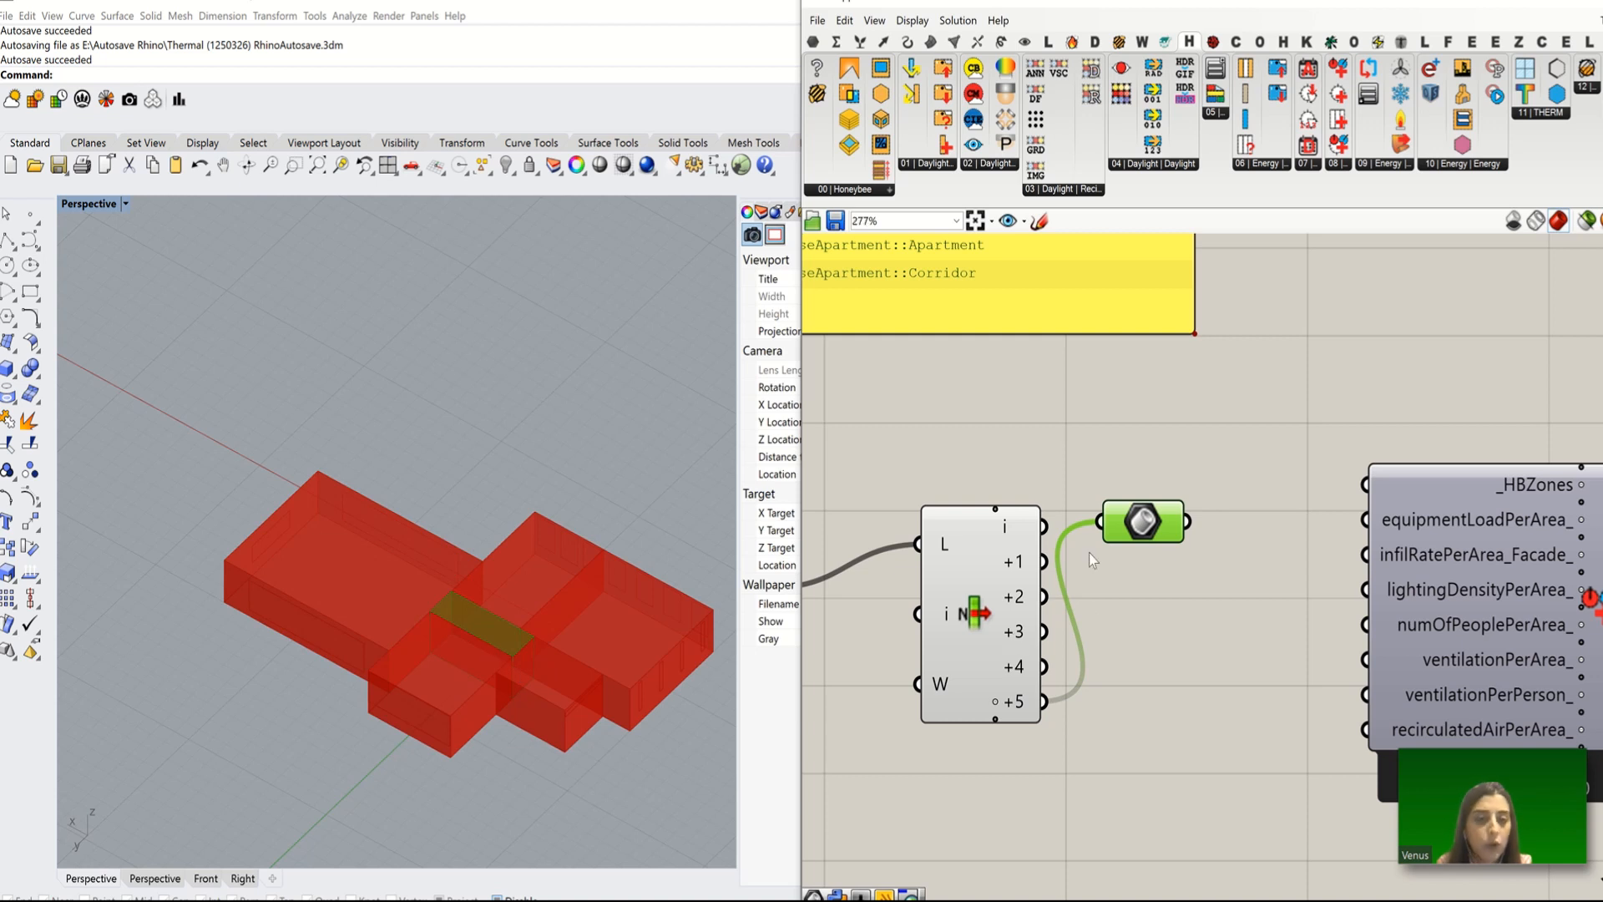
pyautogui.scroll(-3, 1089, 553)
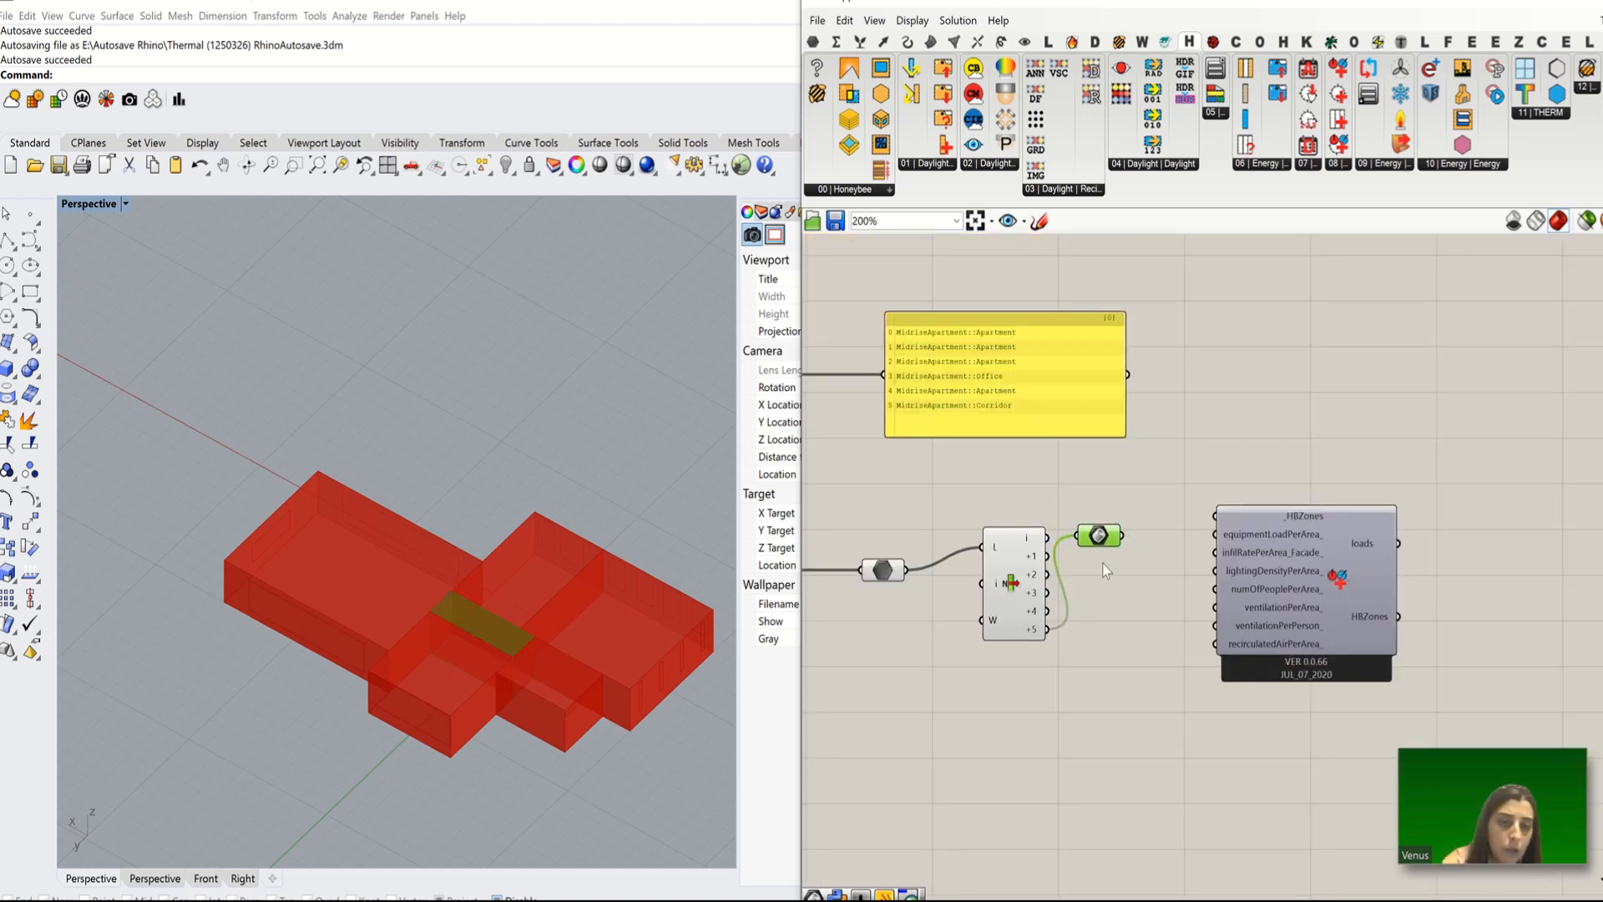
pyautogui.press('Delete')
# Step: Add a Brep container on List Item's first output and wire that output to _HBZones of Set EnergyPlus Zone Loads
pyautogui.moveTo(1334, 525); pyautogui.dragTo(1457, 354)
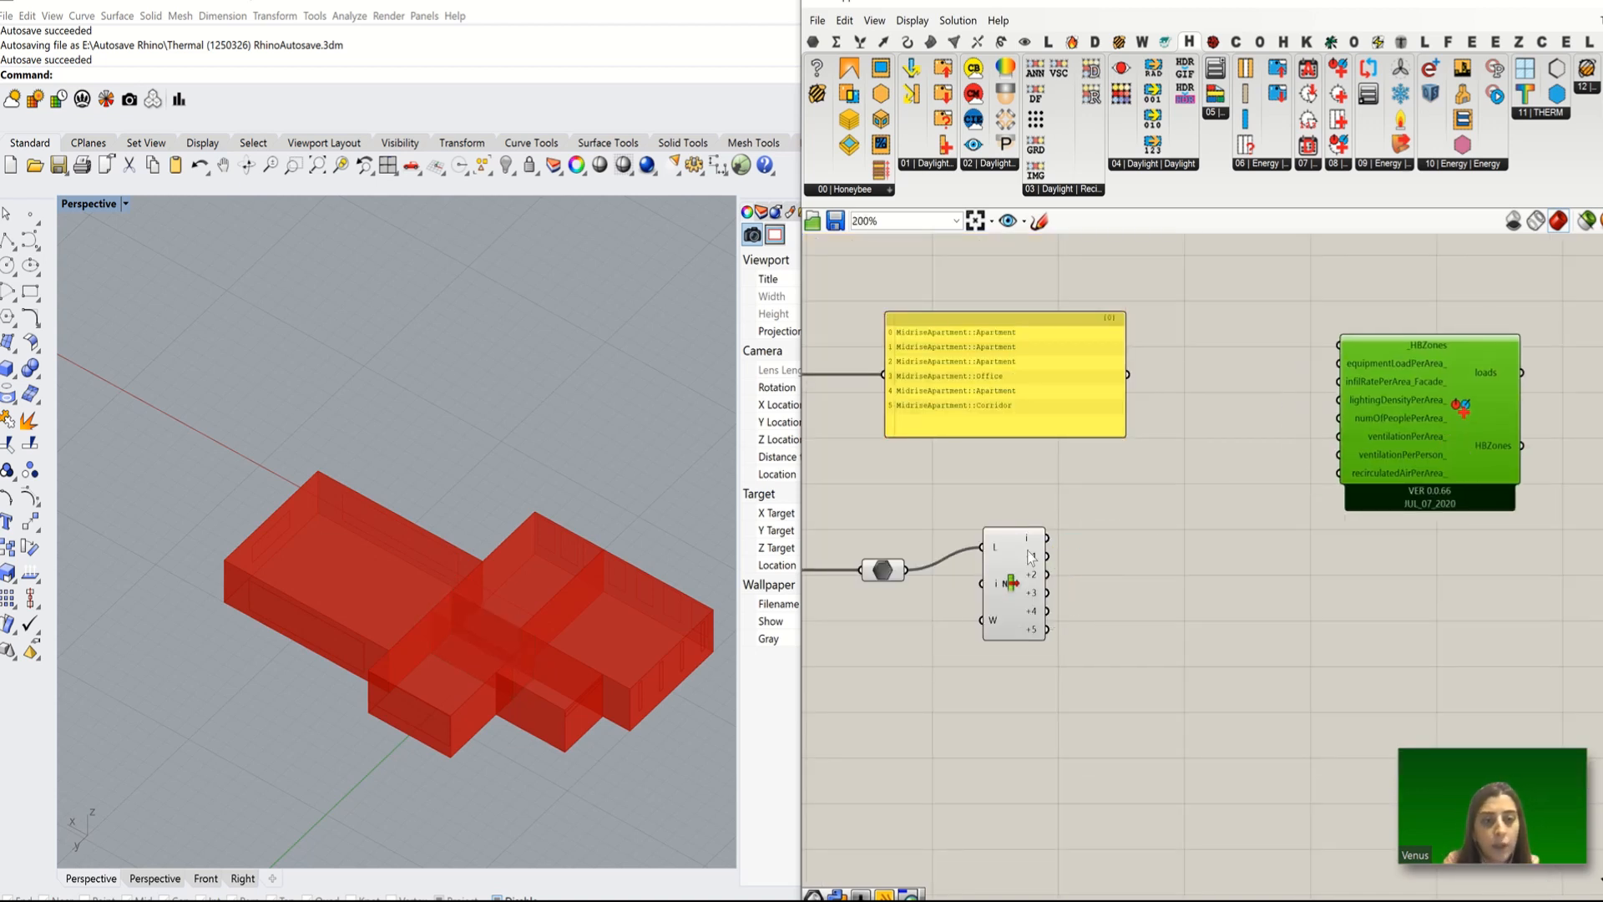
pyautogui.doubleClick(1106, 508)
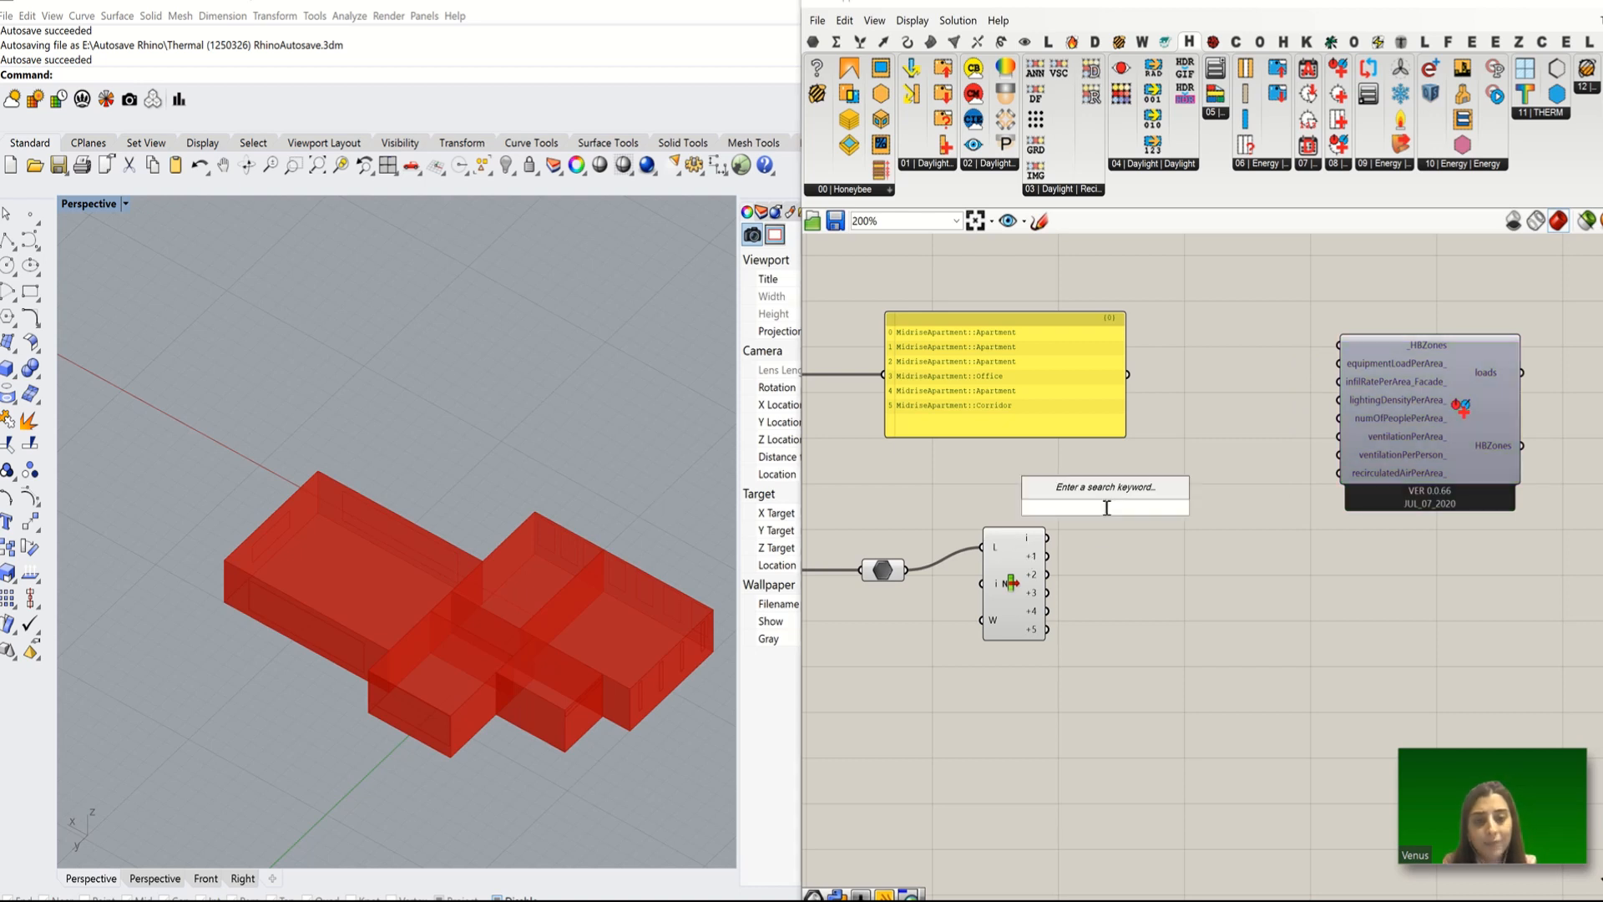
pyautogui.write('brep')
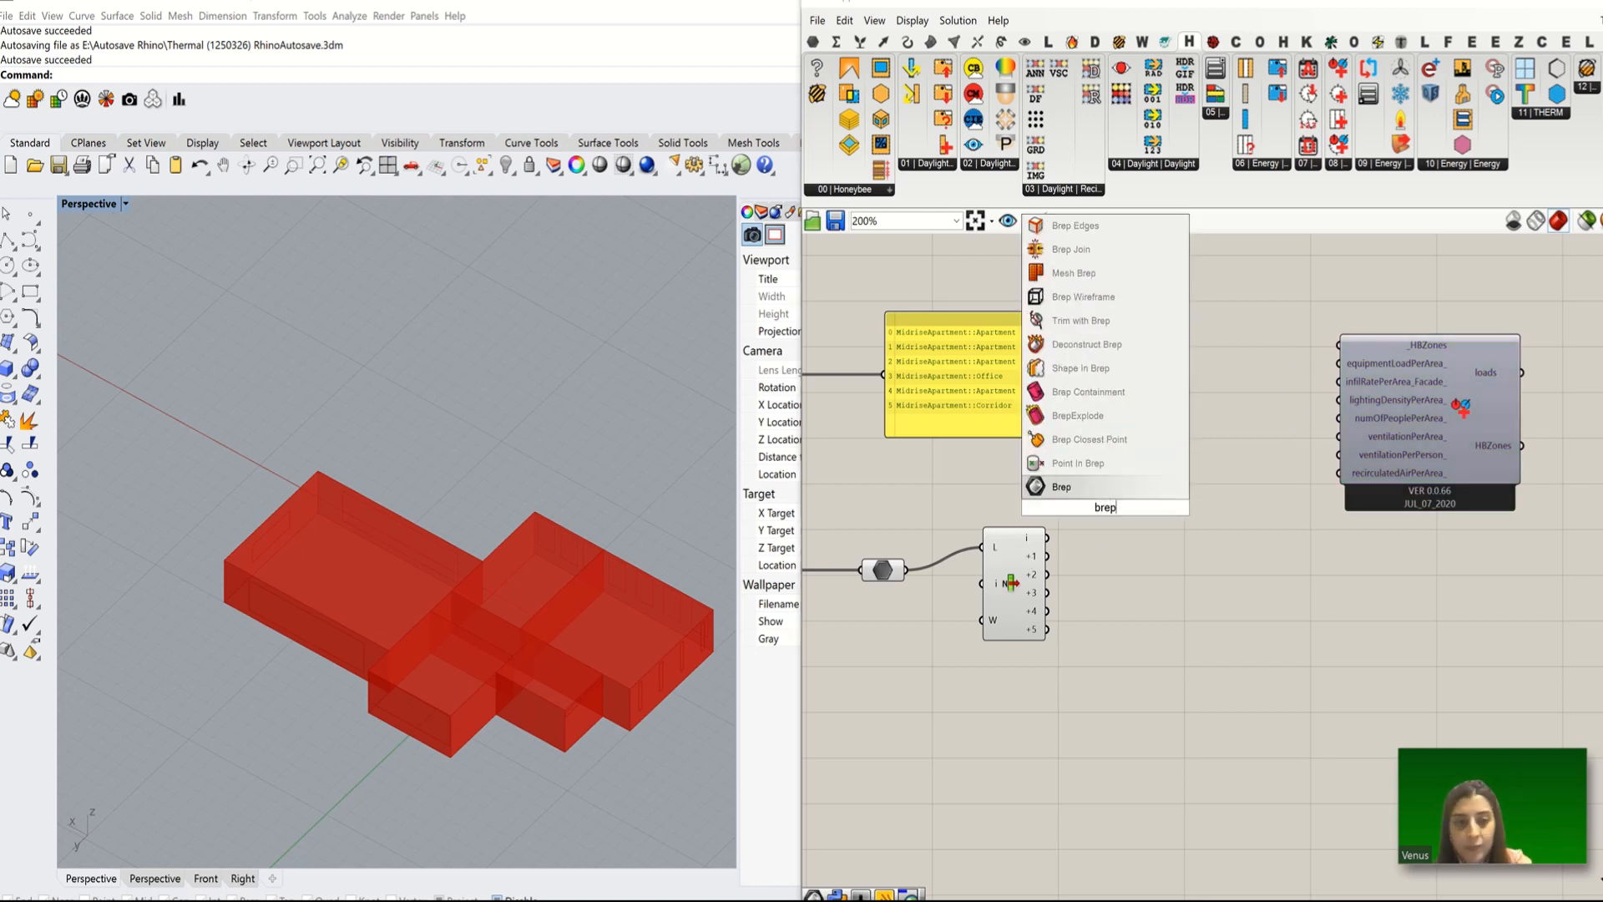
pyautogui.click(1061, 462)
pyautogui.moveTo(1049, 545); pyautogui.dragTo(1337, 351)
pyautogui.click(1107, 511)
pyautogui.click(1391, 402)
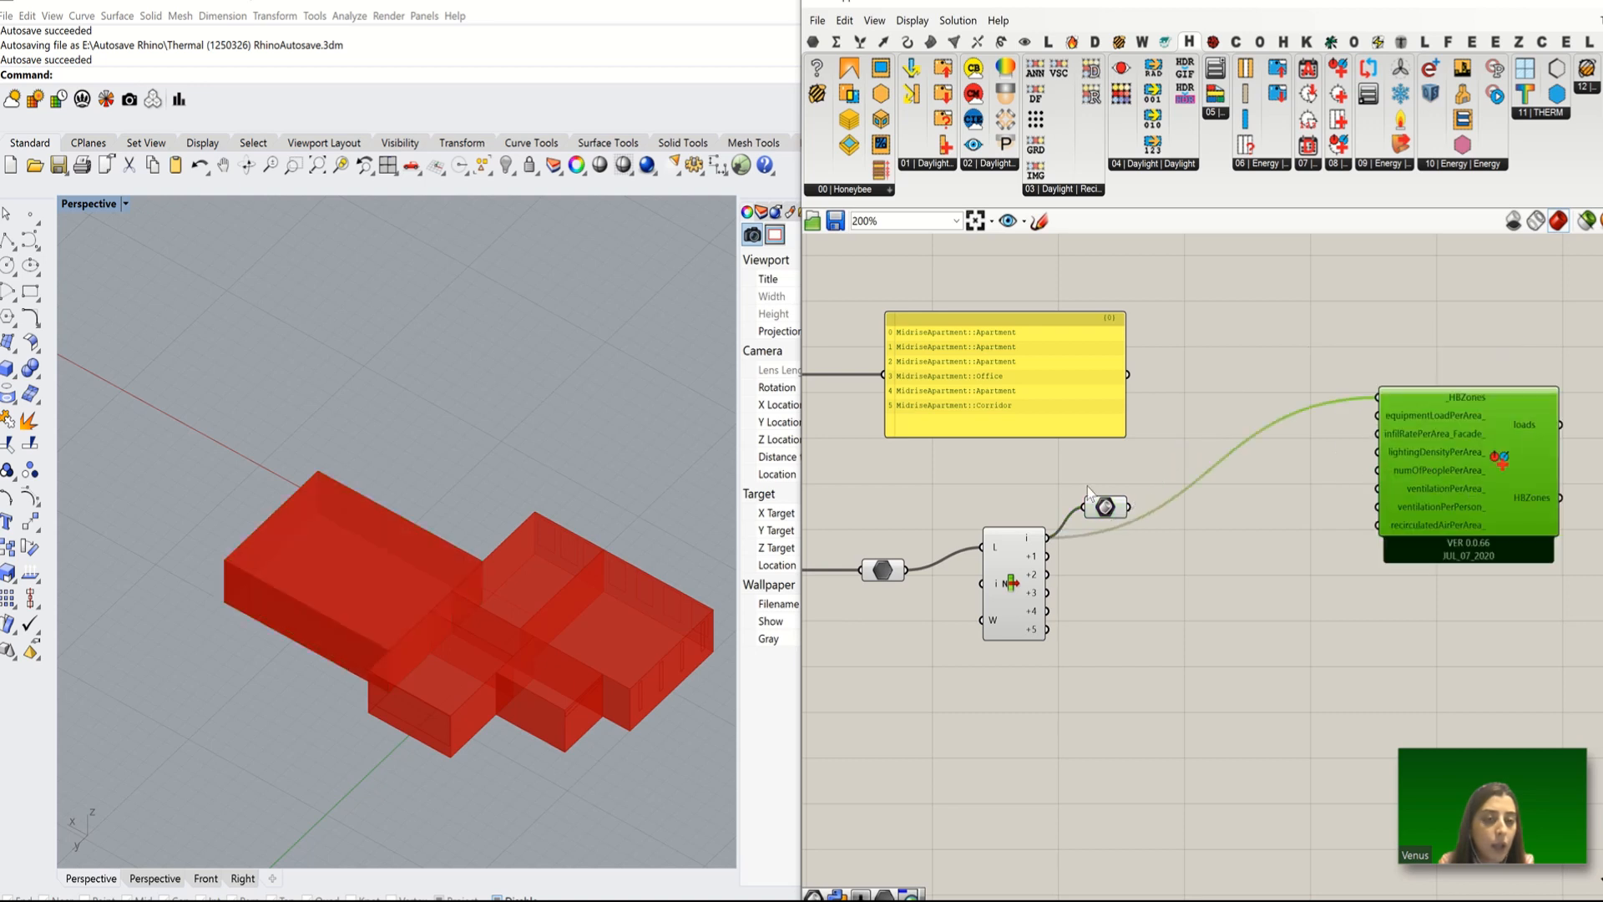
# Step: Move the zone program names panel farther up from the List Item component
pyautogui.scroll(-4, 1165, 530)
pyautogui.scroll(3, 1165, 530)
pyautogui.moveTo(977, 421); pyautogui.dragTo(880, 322)
pyautogui.scroll(-3, 987, 394)
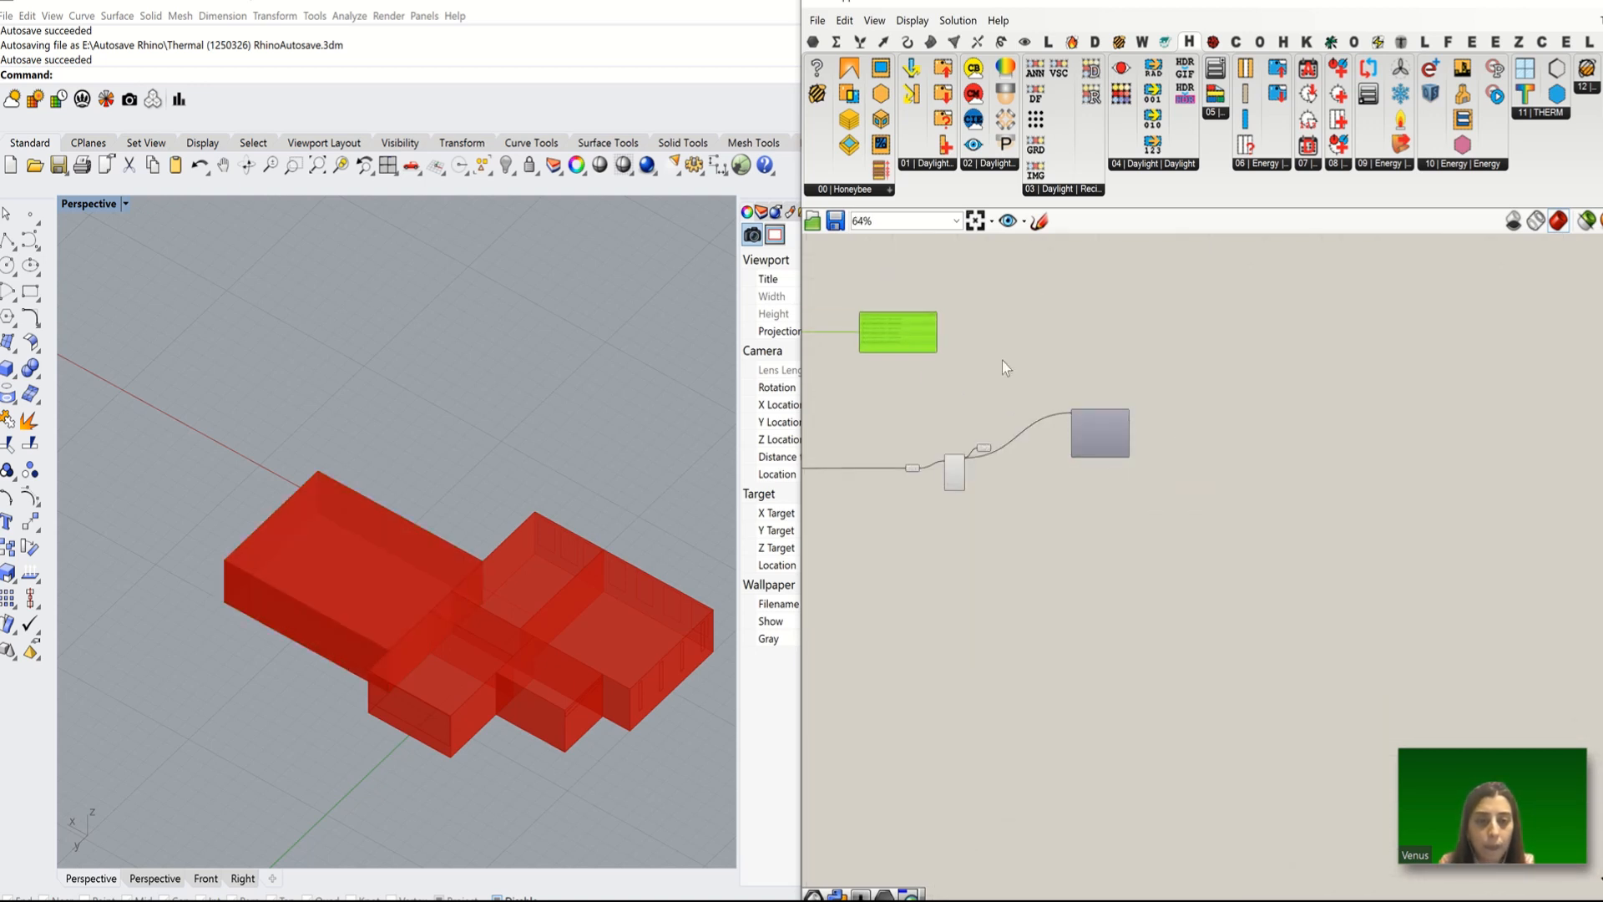
# Step: Move the Set EnergyPlus Zone Loads component away from List Item and delete it
pyautogui.moveTo(1132, 456); pyautogui.dragTo(1197, 307)
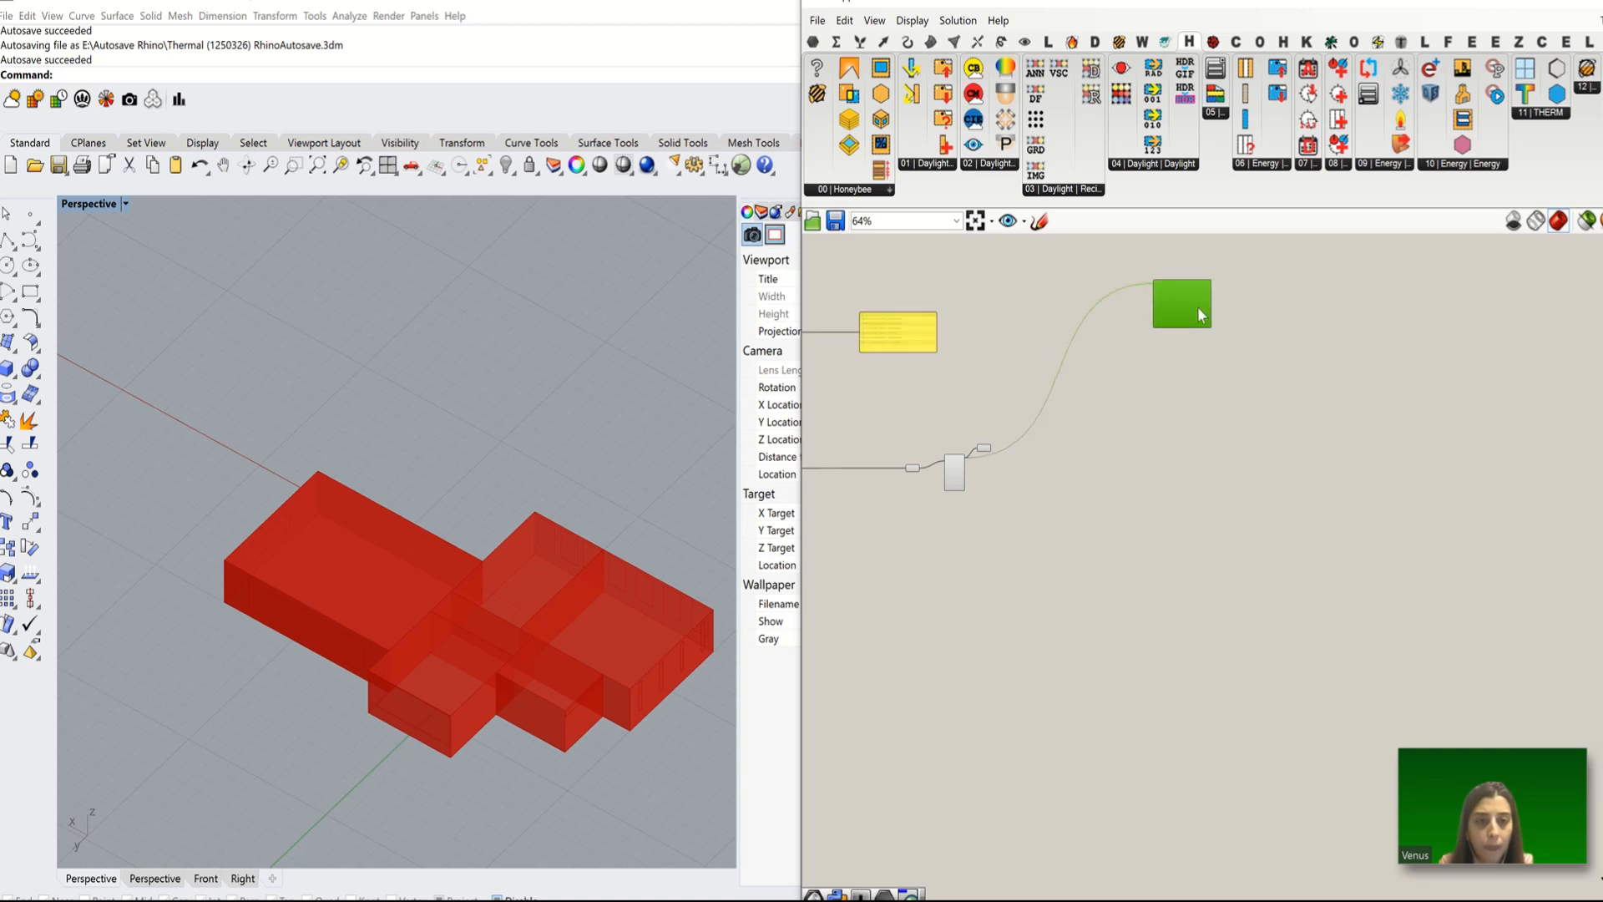
pyautogui.scroll(3, 1195, 330)
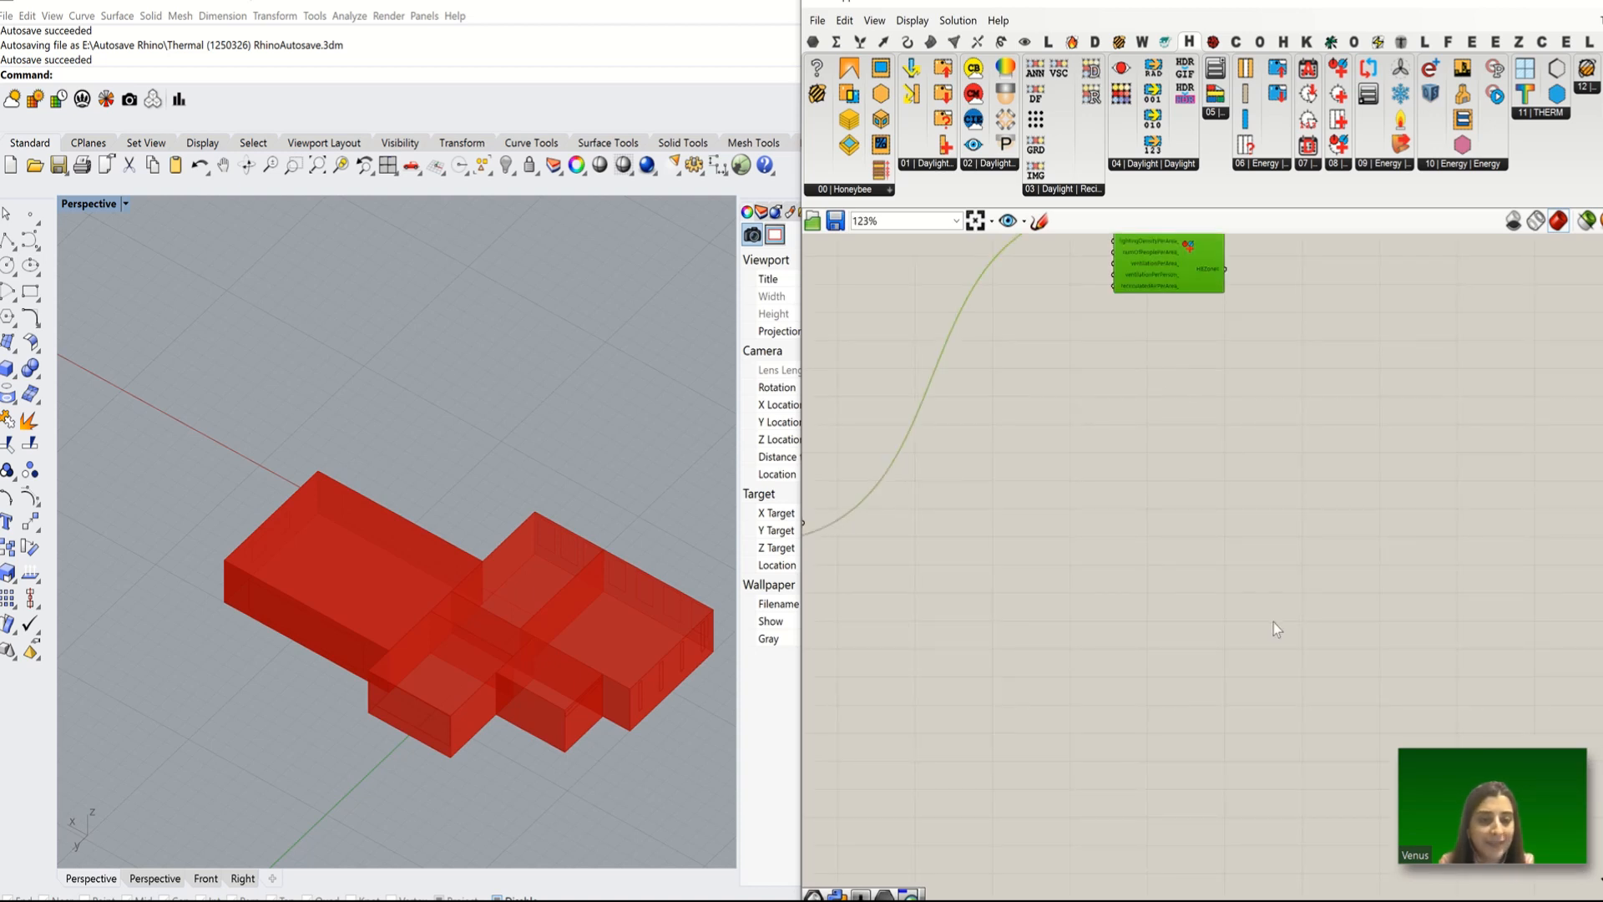
pyautogui.scroll(-3, 1303, 618)
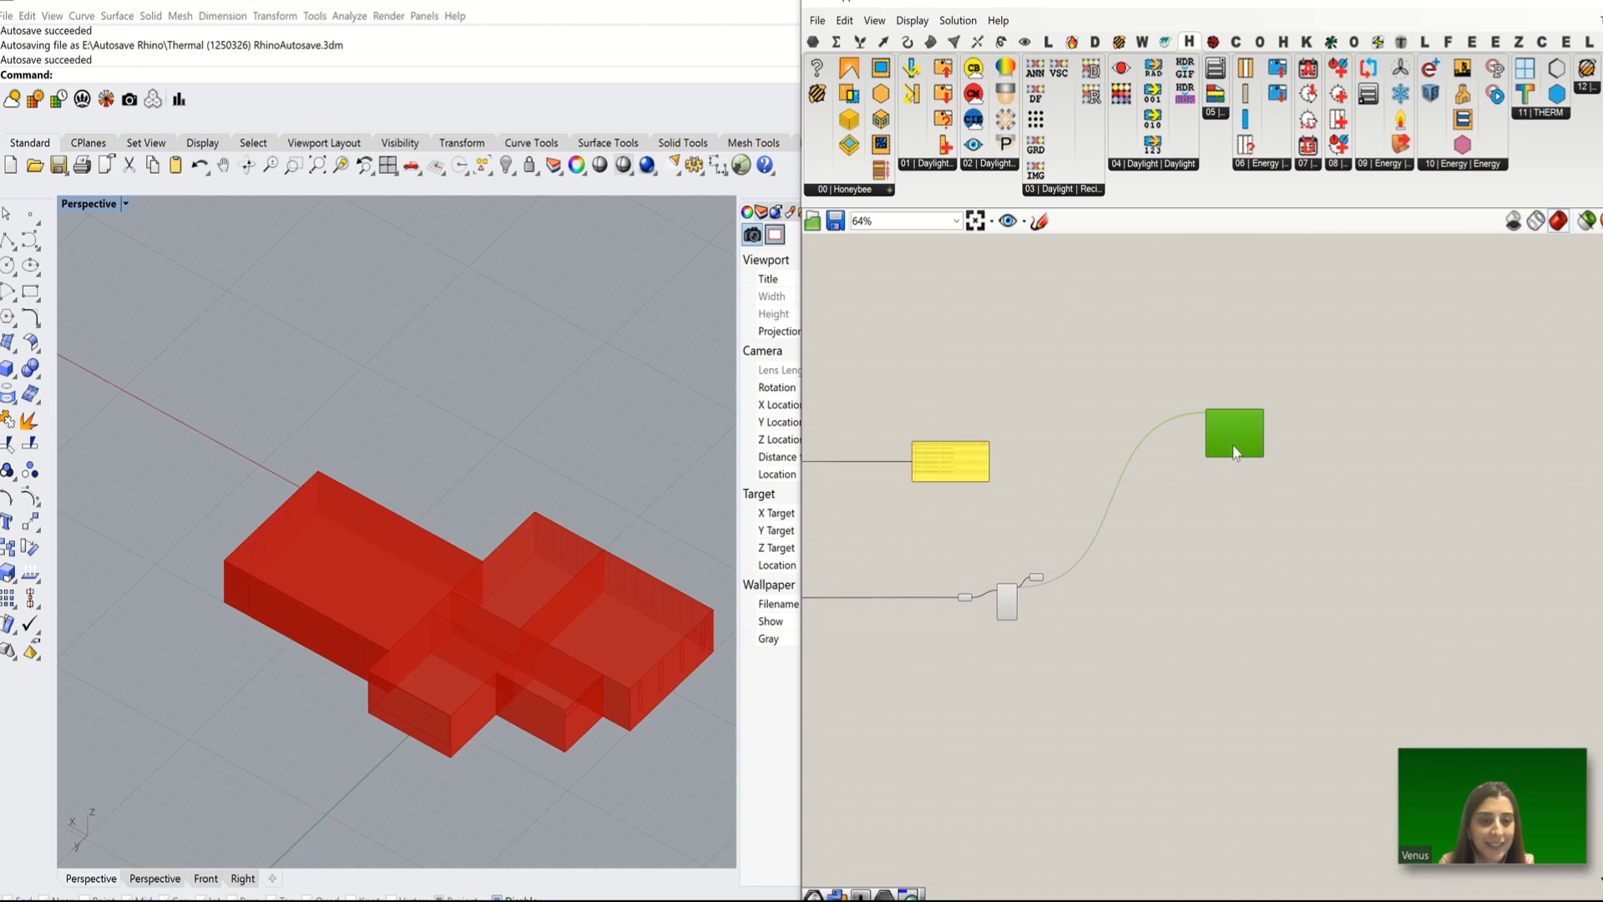
pyautogui.press('Delete')
pyautogui.scroll(5, 1108, 558)
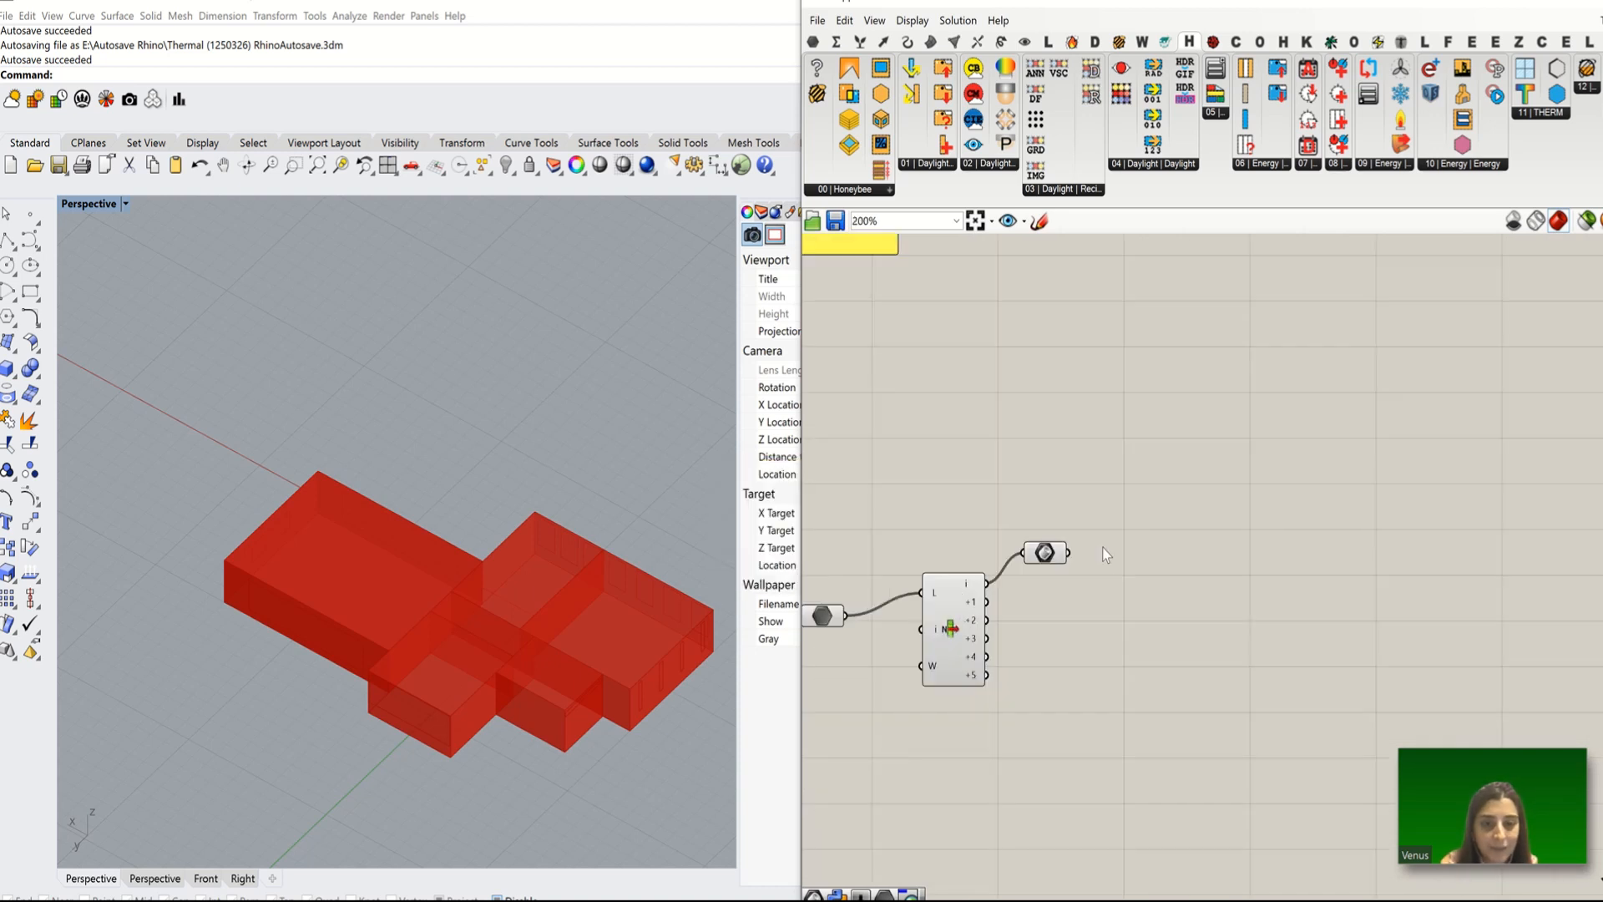
# Step: Delete the List Item component together with the Brep container on its first output
pyautogui.moveTo(1130, 499); pyautogui.dragTo(955, 688)
pyautogui.press('Delete')
pyautogui.scroll(-4, 1214, 613)
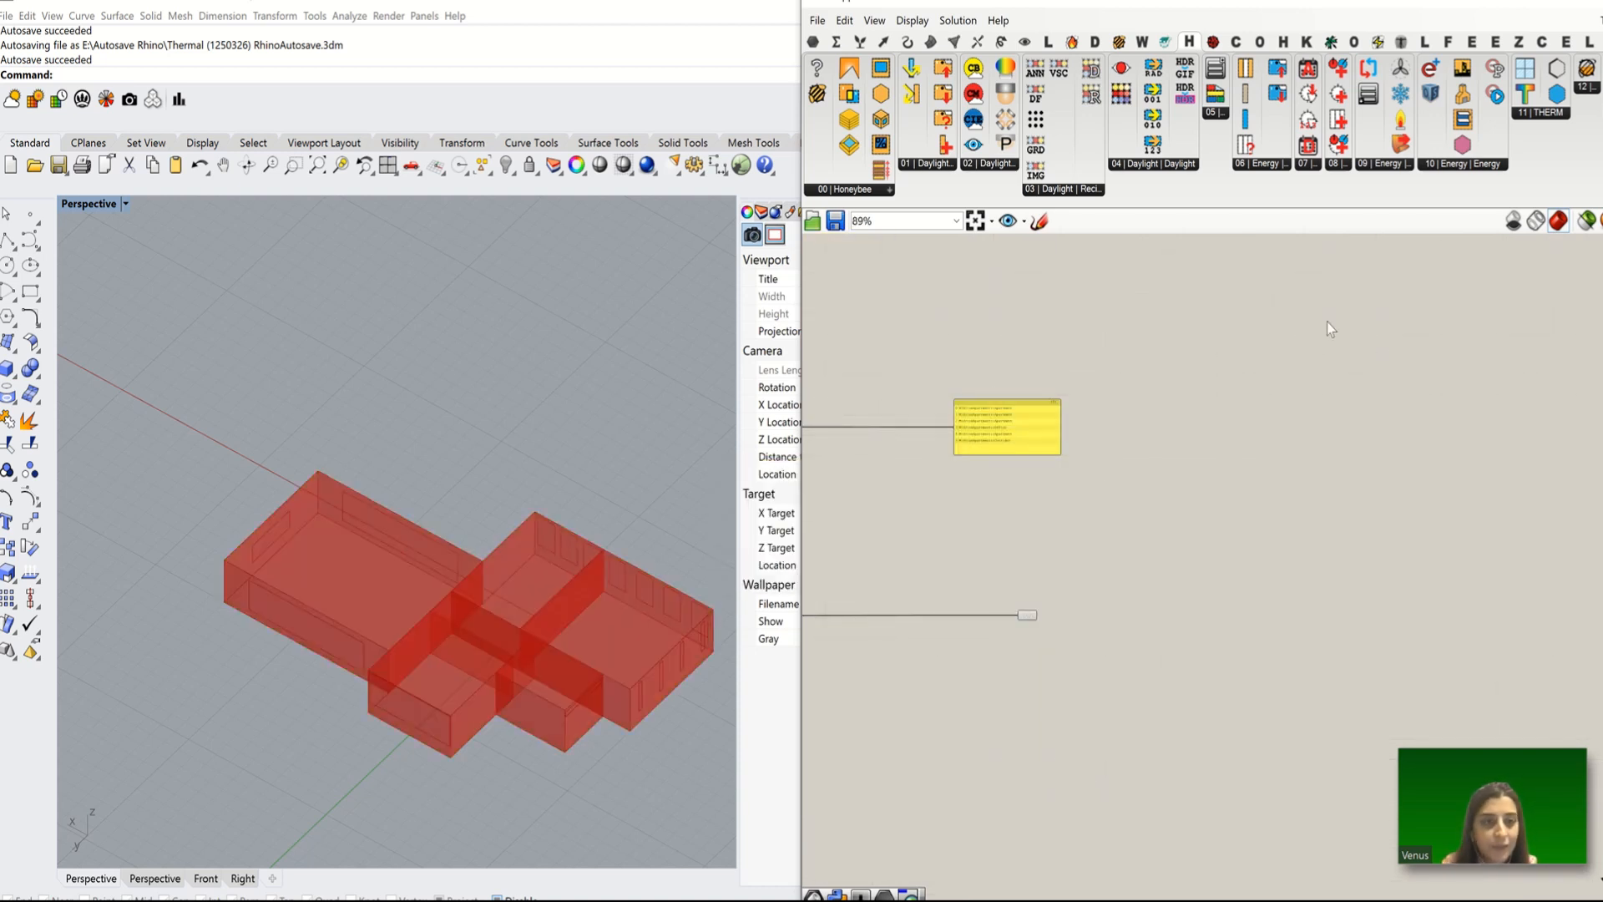
# Step: Add a Honeybee Set EnergyPlus Zone Loads component beyond the zones container, leaving space between the two
pyautogui.scroll(4, 1094, 603)
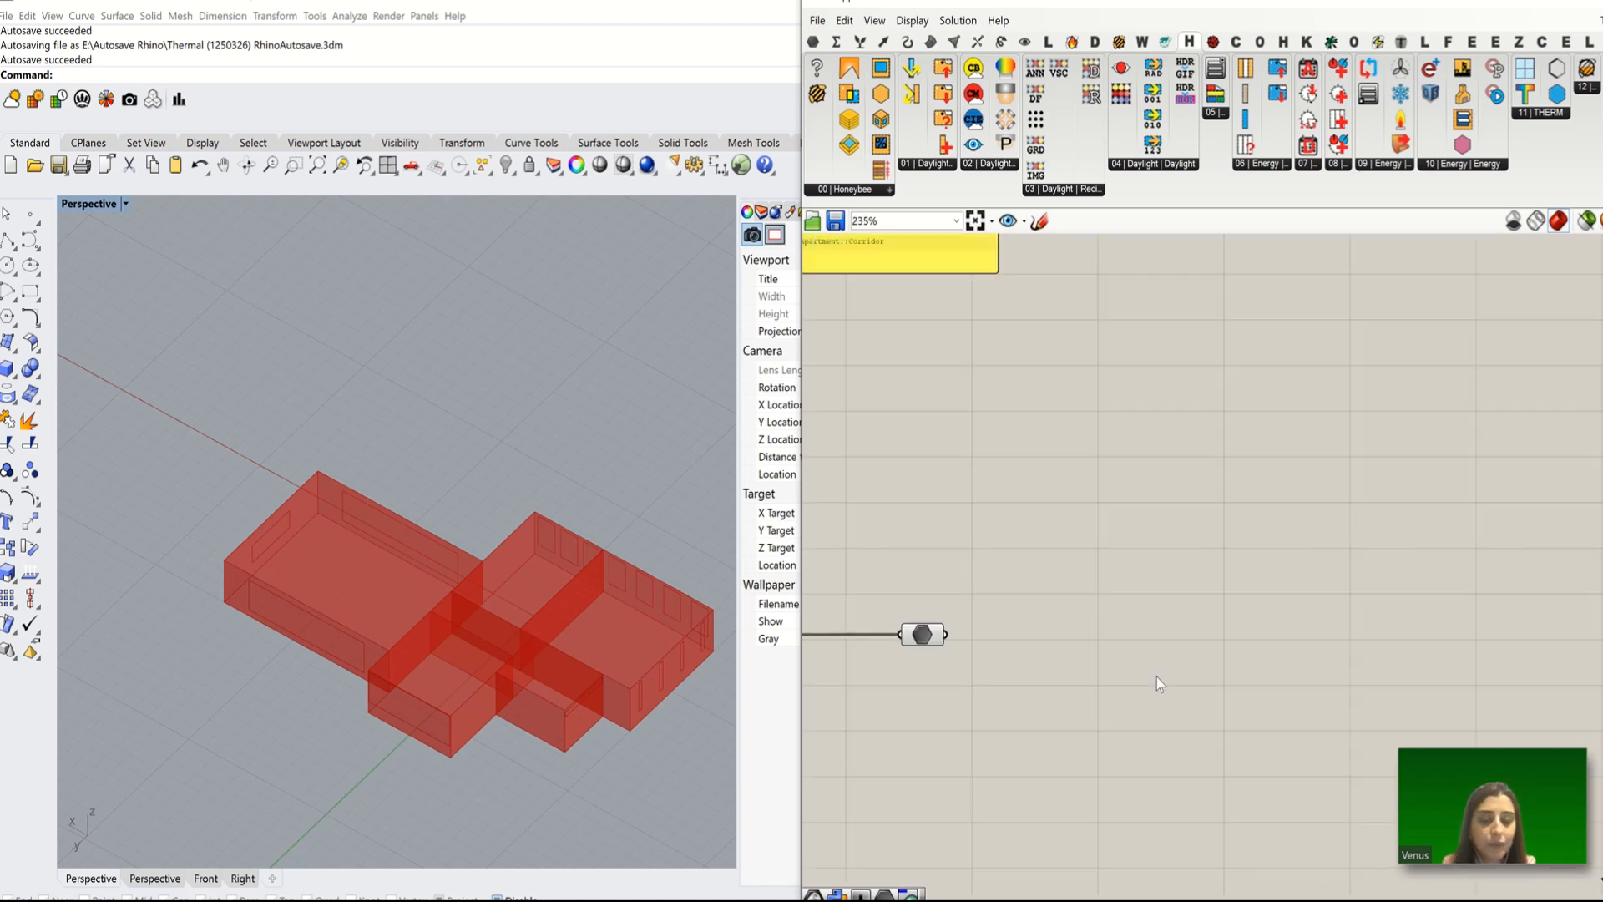
pyautogui.scroll(1, 1156, 683)
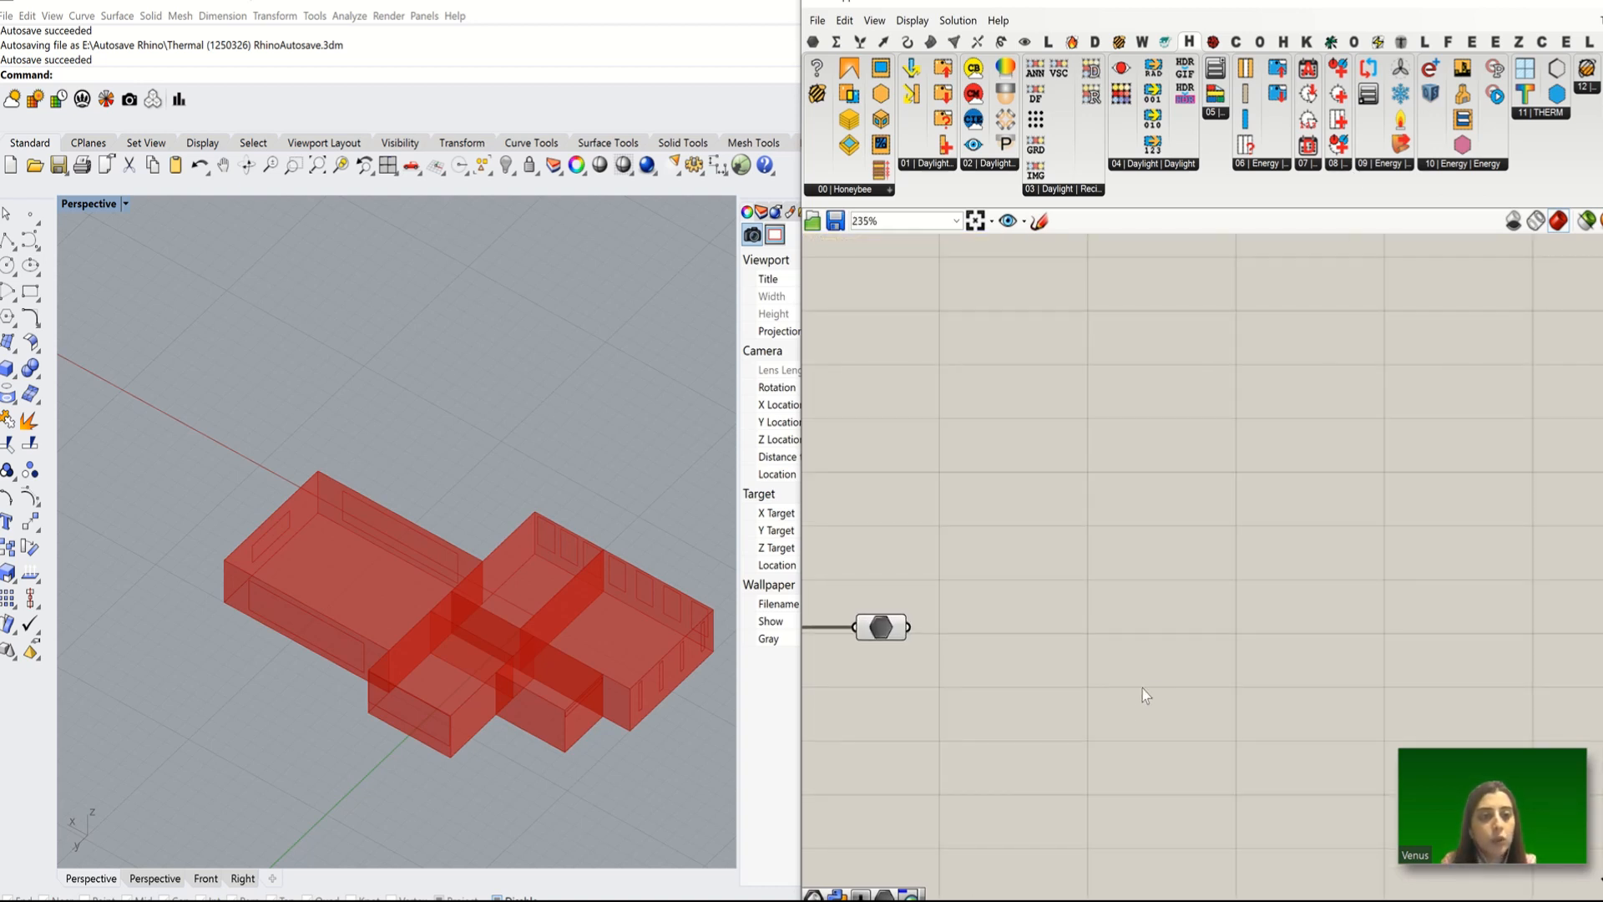
pyautogui.click(1339, 166)
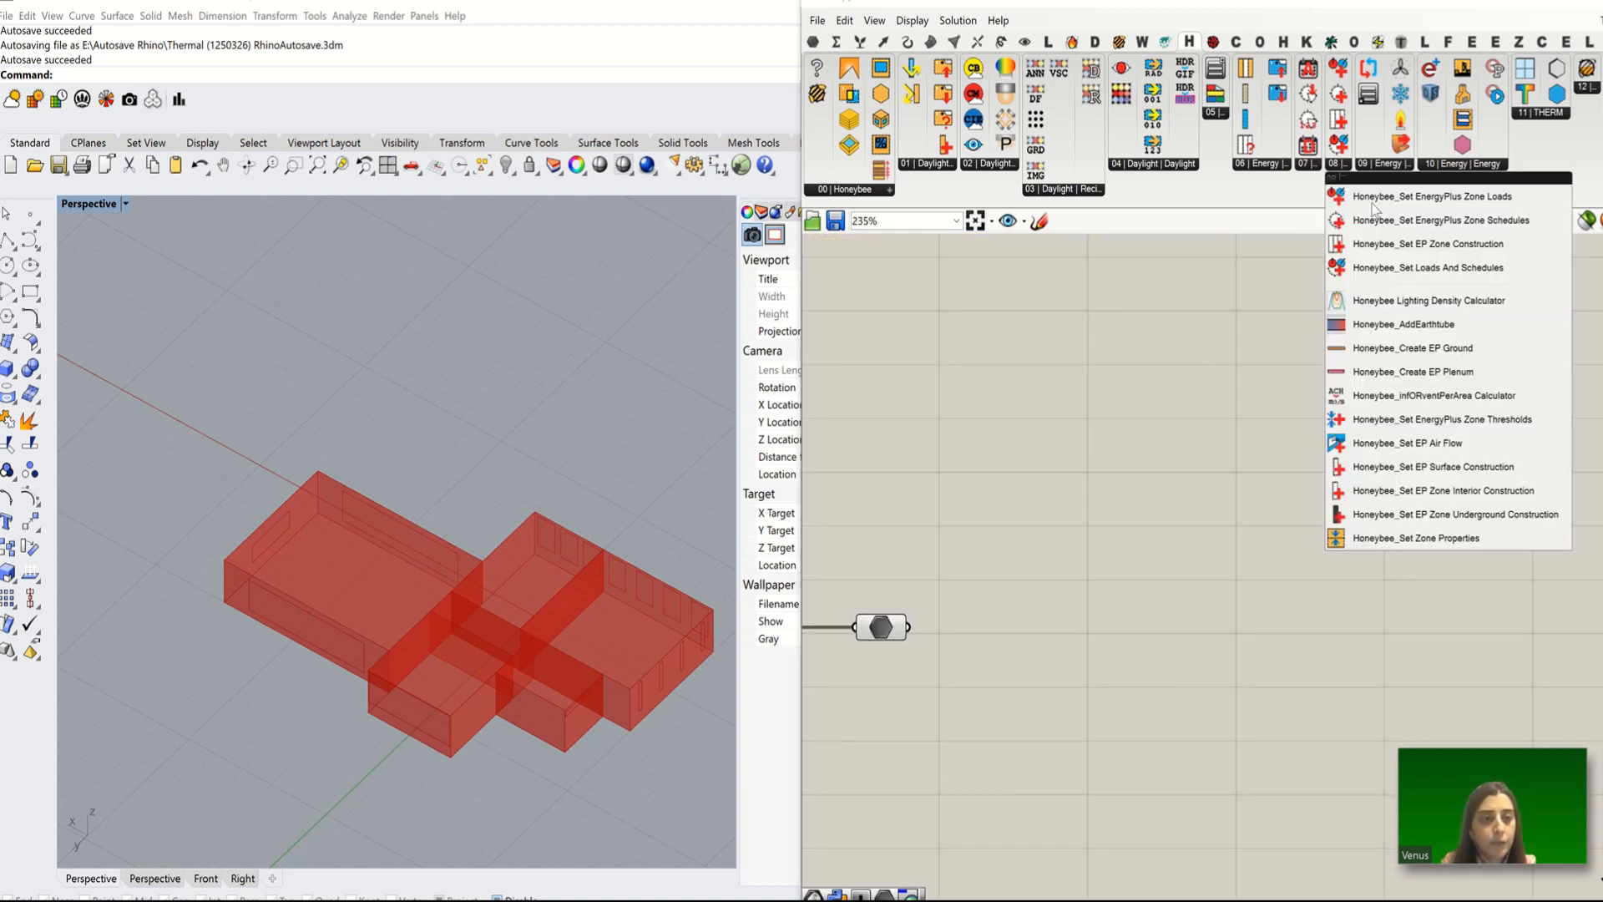
pyautogui.click(1503, 201)
pyautogui.click(1190, 540)
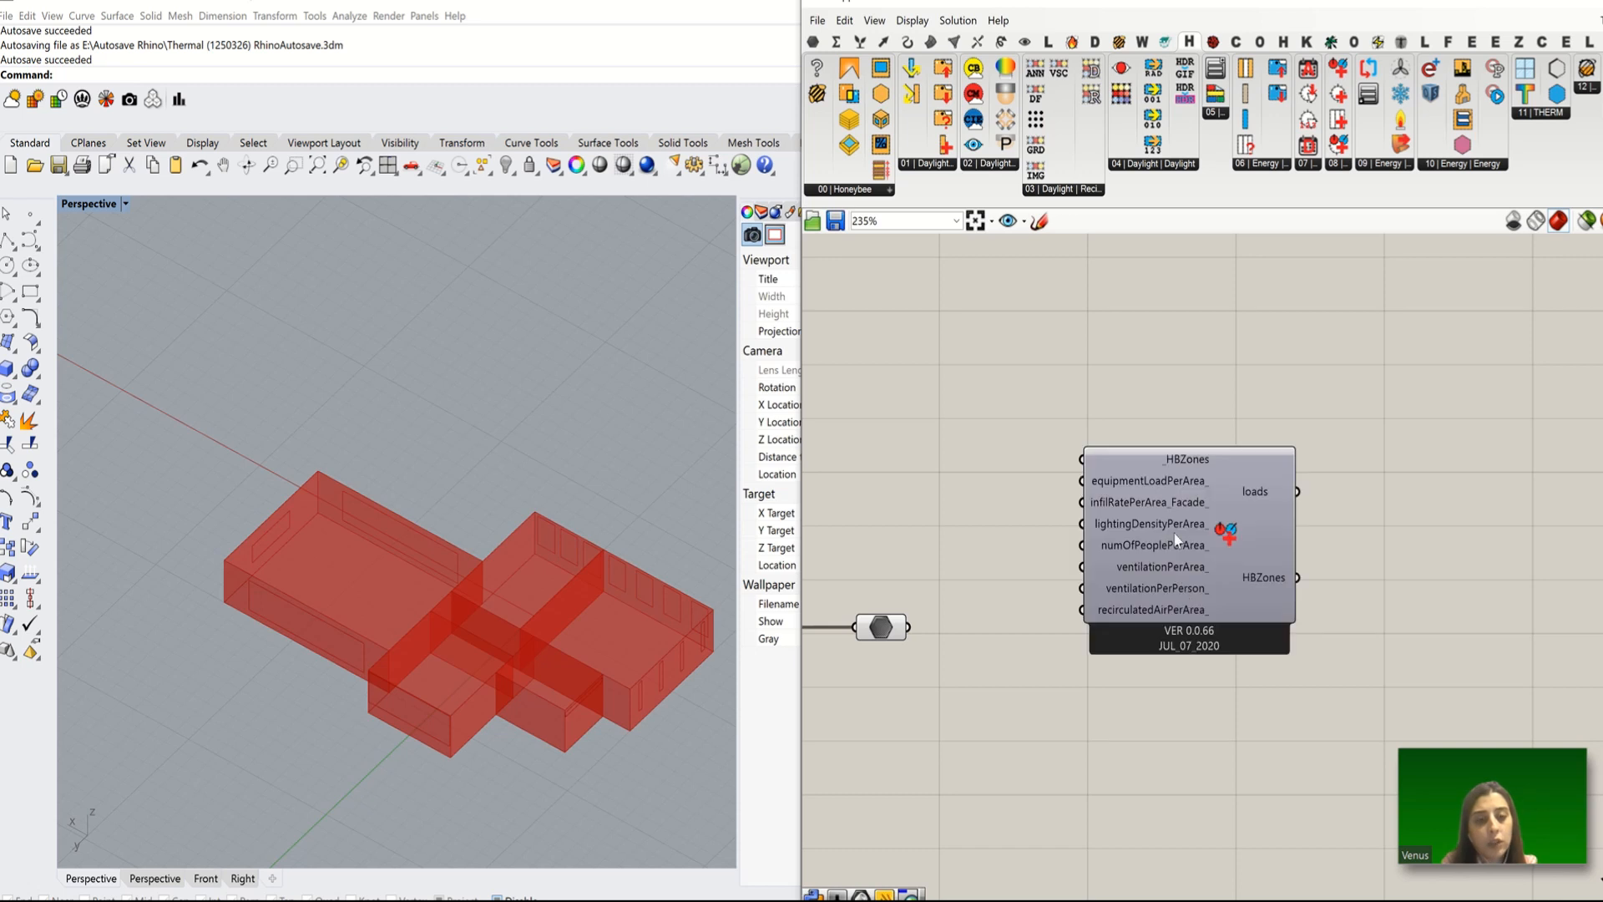
pyautogui.moveTo(1176, 541); pyautogui.dragTo(1278, 582)
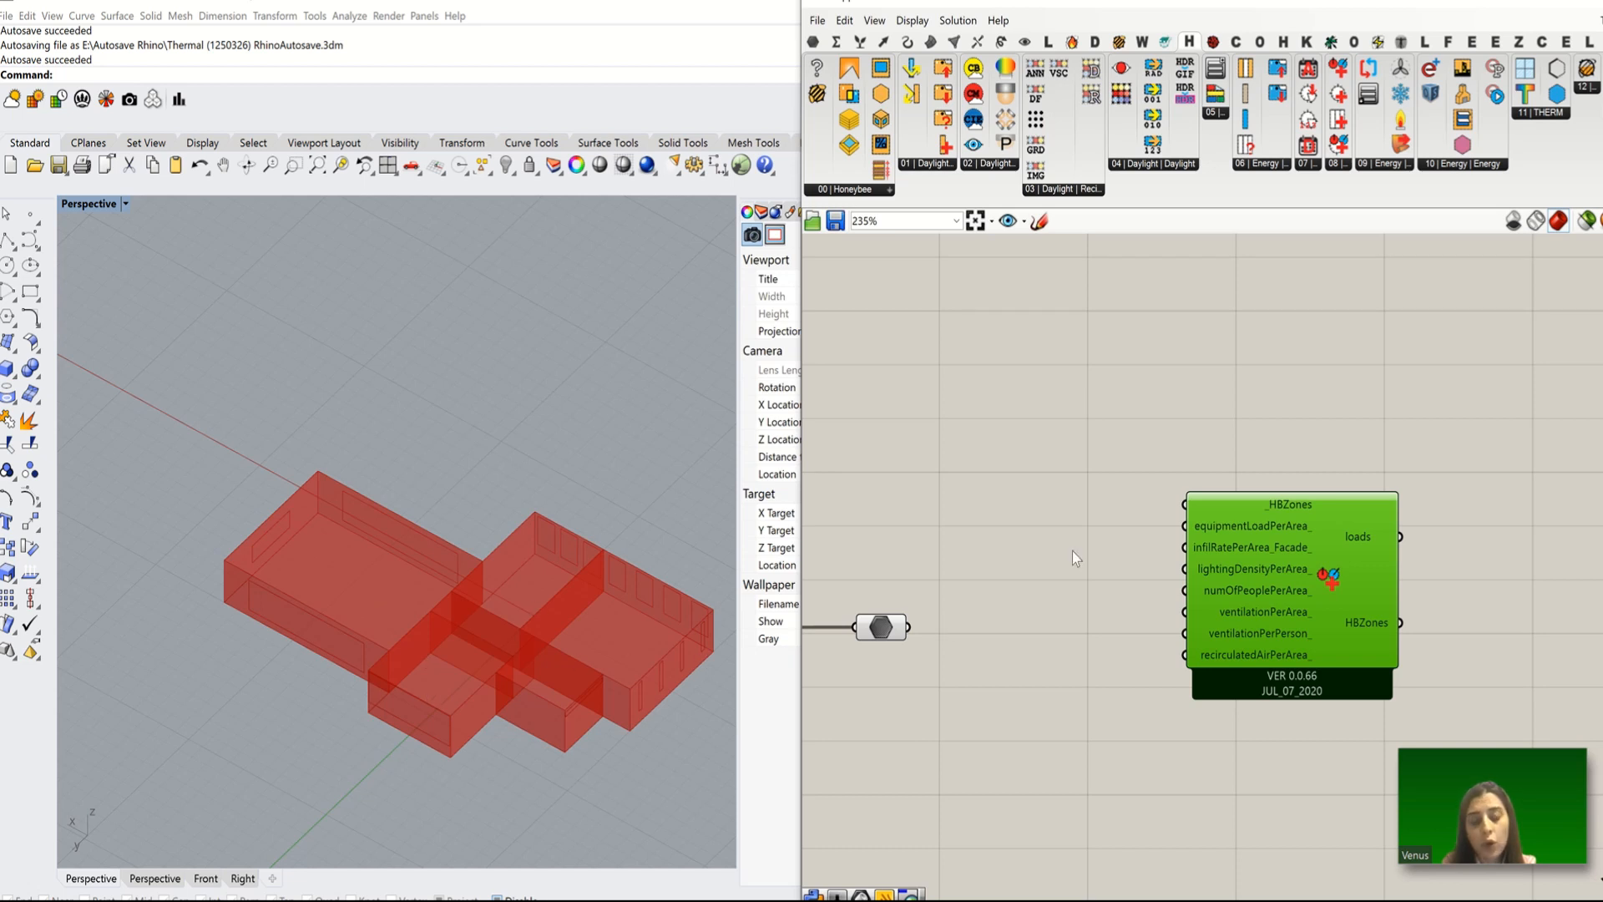
# Step: Add a List Item component beside the zones container and wire the container's output into its L input
pyautogui.click(1080, 528)
pyautogui.doubleClick(1081, 526)
pyautogui.write('l')
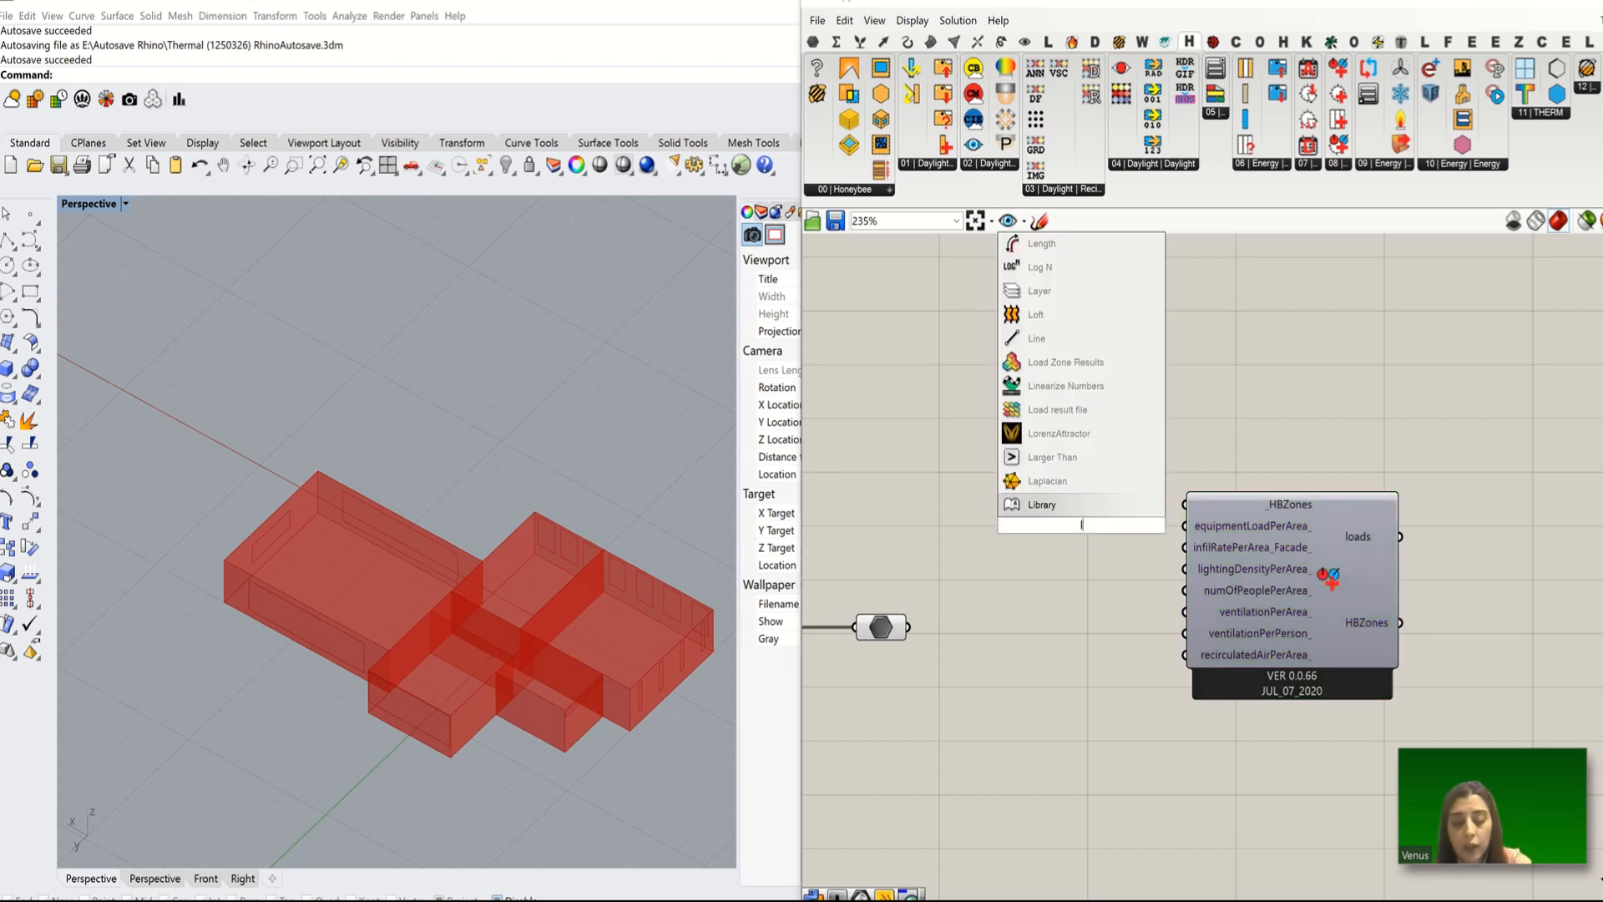
pyautogui.write('ist')
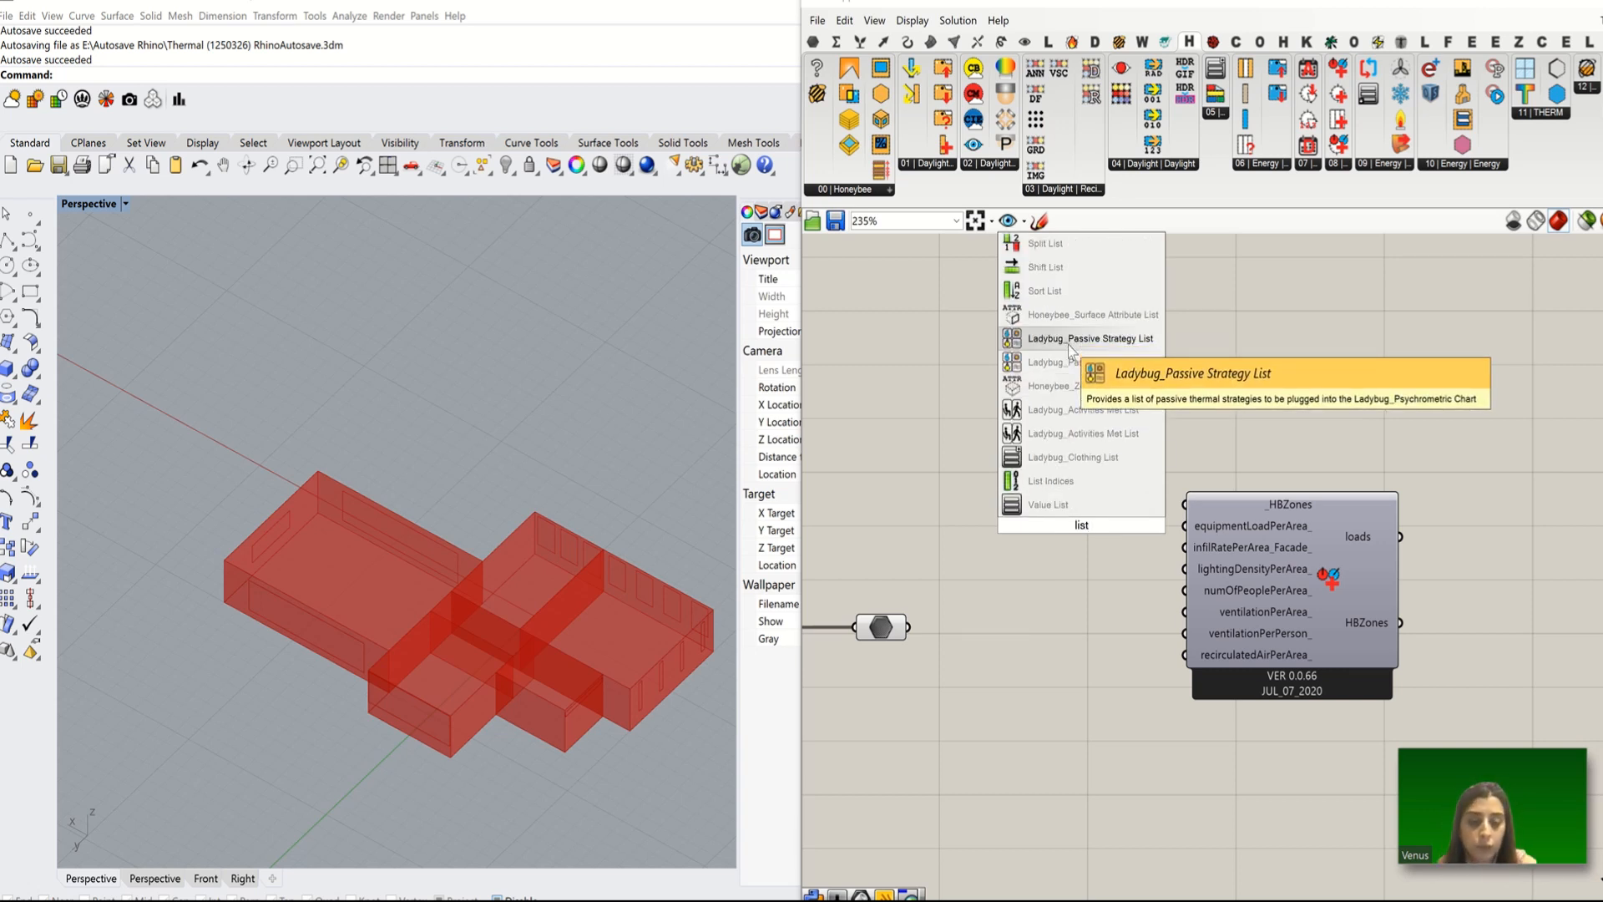
pyautogui.press('BackSpace')
pyautogui.press('BackSpace')
pyautogui.press('BackSpace')
pyautogui.write('lis')
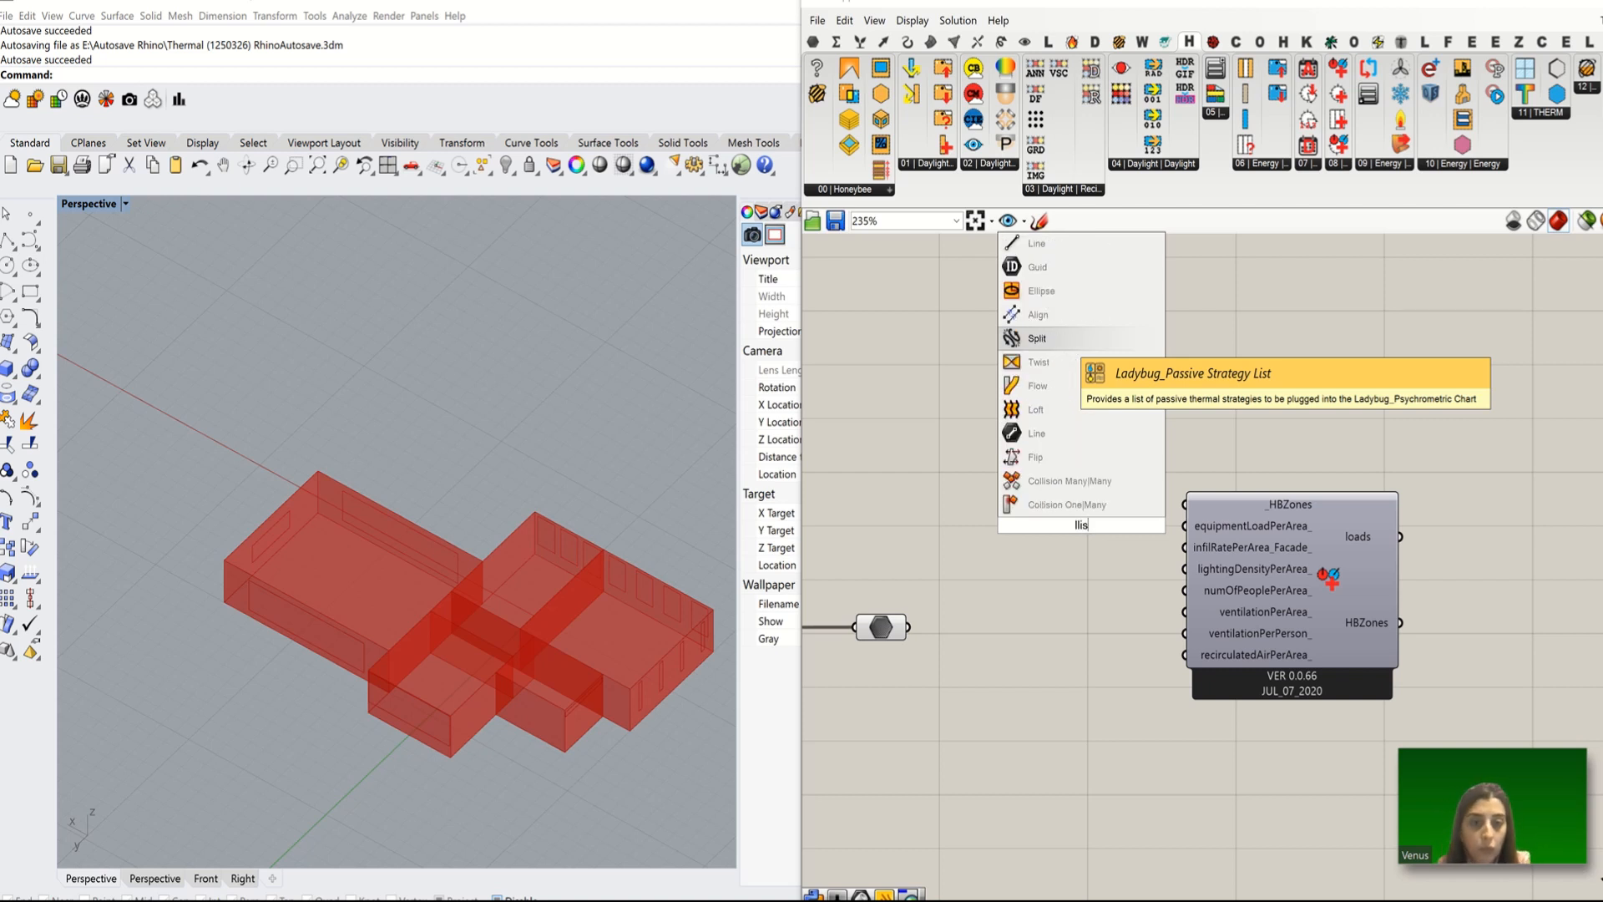
pyautogui.press('BackSpace')
pyautogui.press('BackSpace')
pyautogui.press('BackSpace')
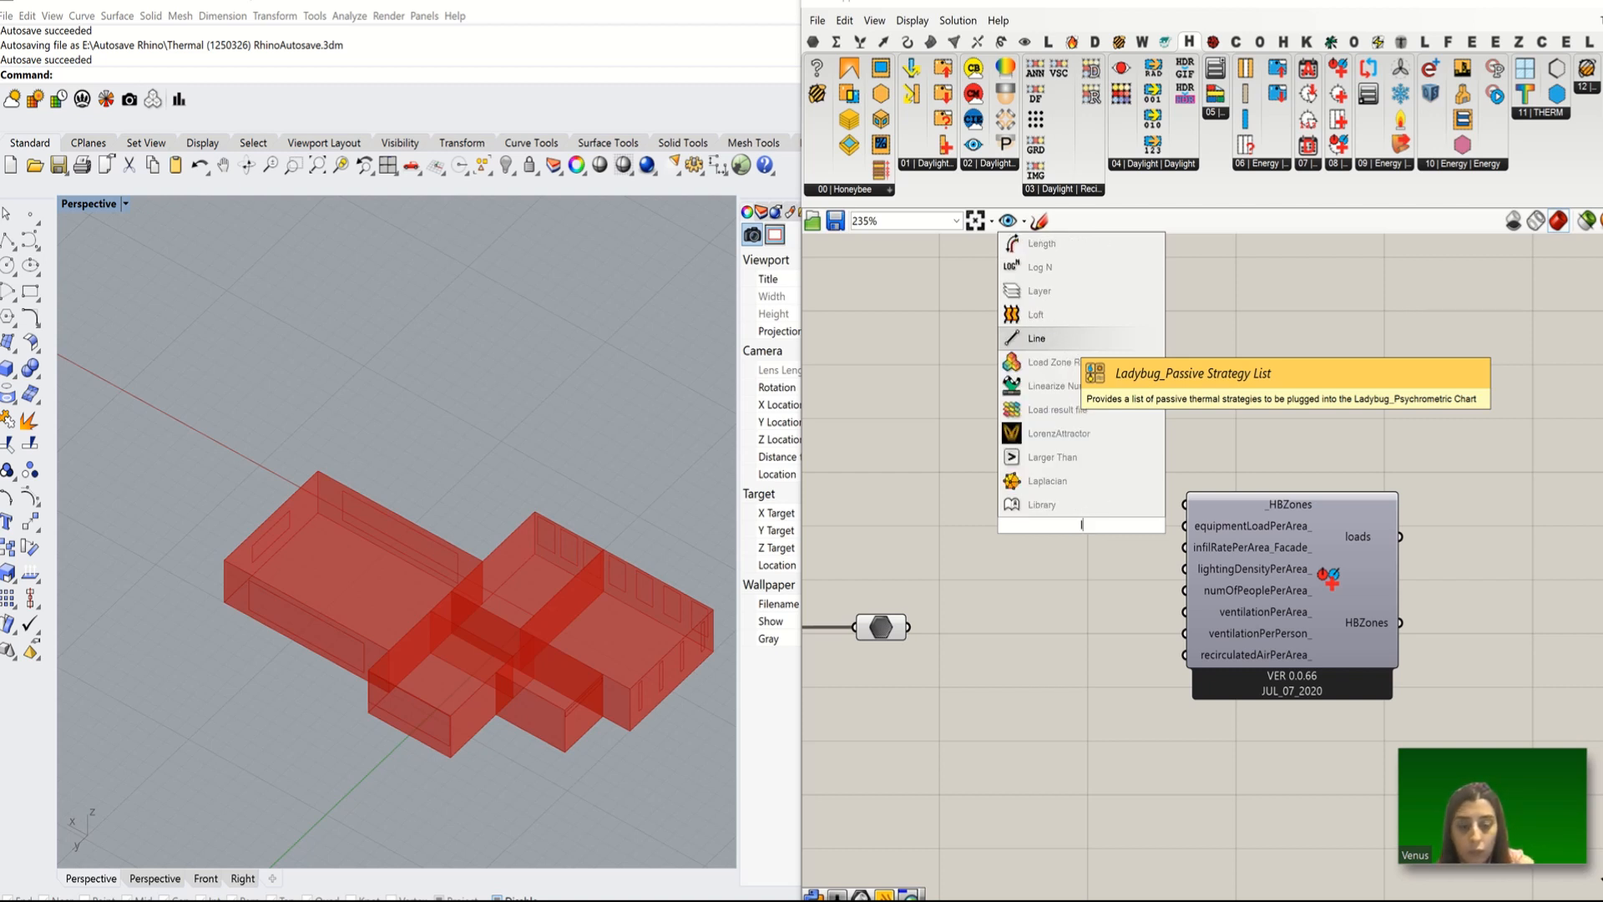
pyautogui.write('ist')
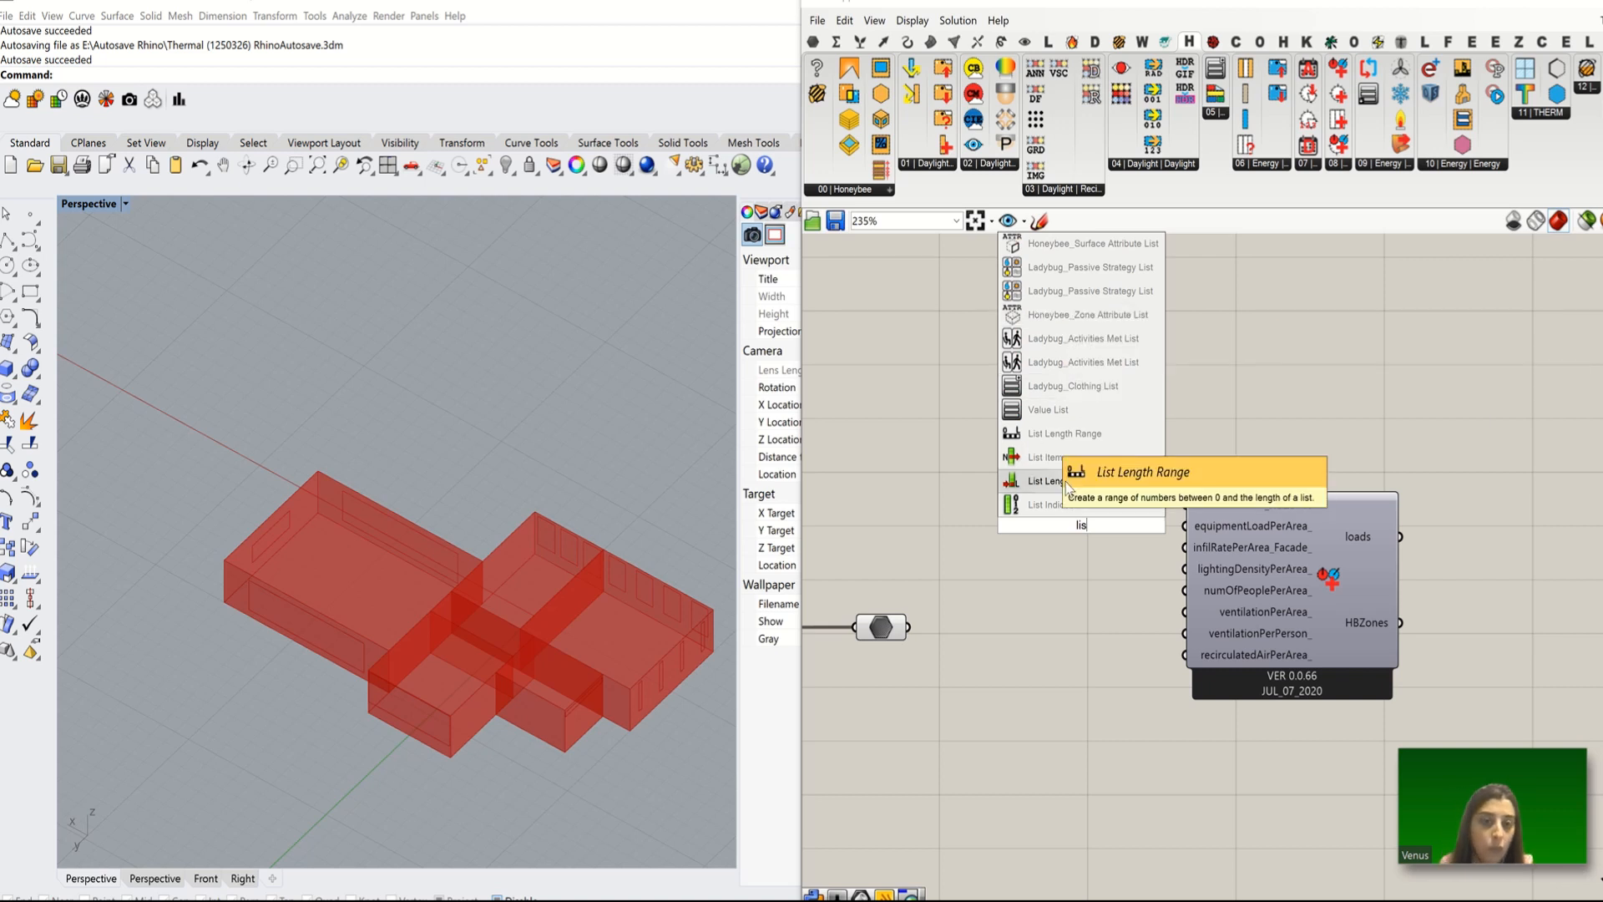
pyautogui.click(1045, 457)
pyautogui.moveTo(1076, 530); pyautogui.dragTo(1054, 631)
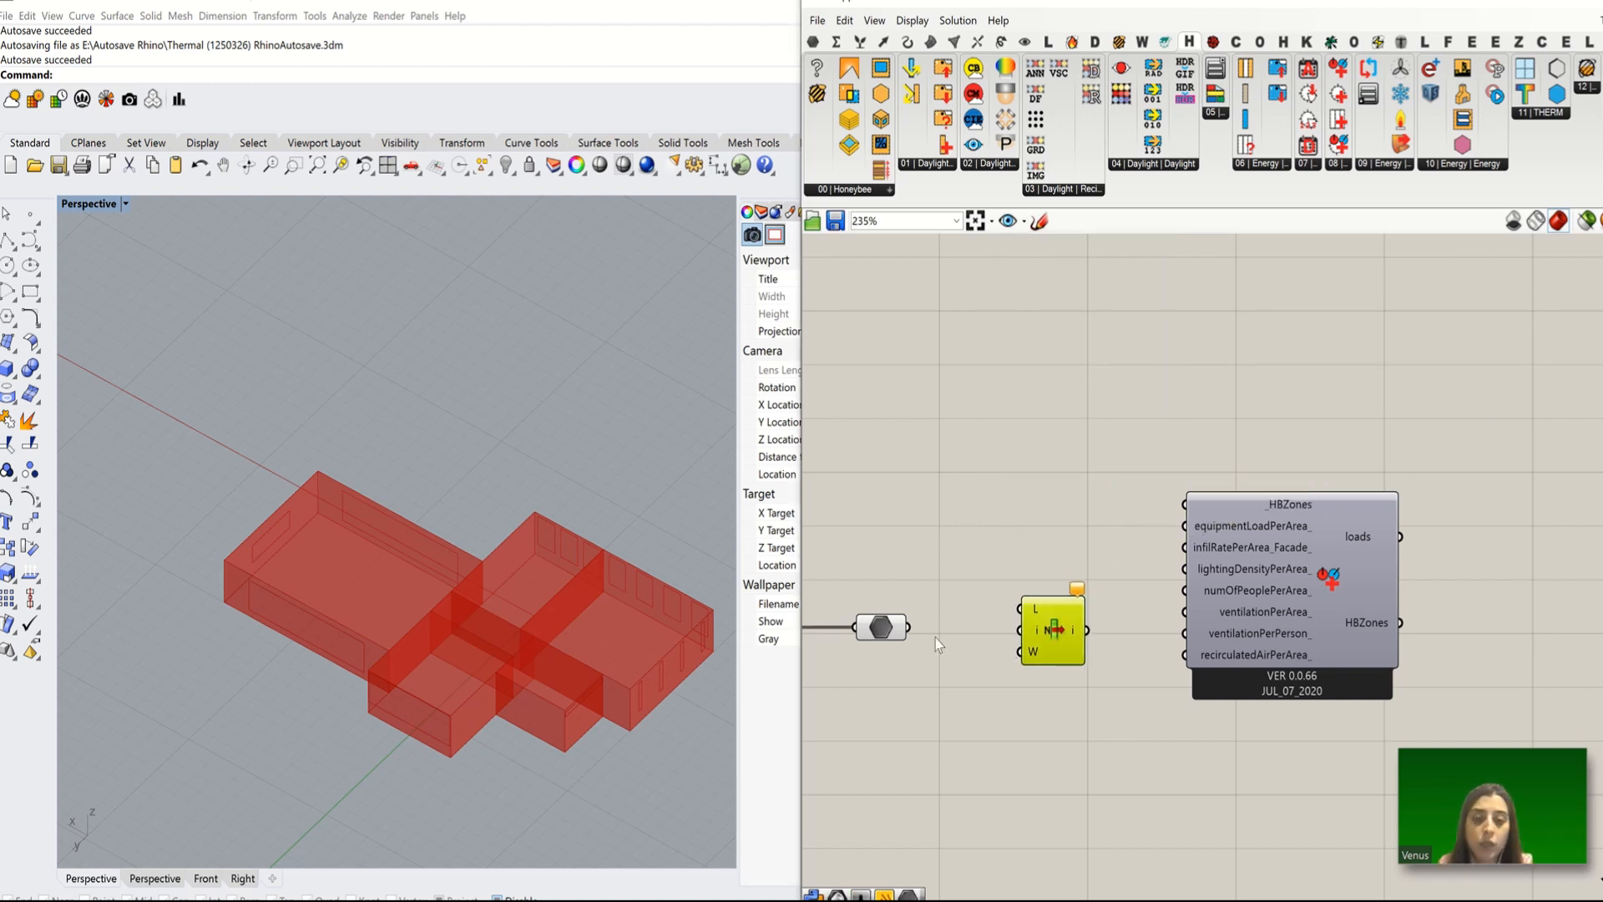
pyautogui.moveTo(914, 635); pyautogui.dragTo(1055, 624)
# Step: Move Set EnergyPlus Zone Loads farther from List Item and extend List Item's outputs through +5
pyautogui.moveTo(1302, 634); pyautogui.dragTo(1450, 495)
pyautogui.scroll(4, 1186, 618)
pyautogui.scroll(2, 966, 705)
pyautogui.click(965, 705)
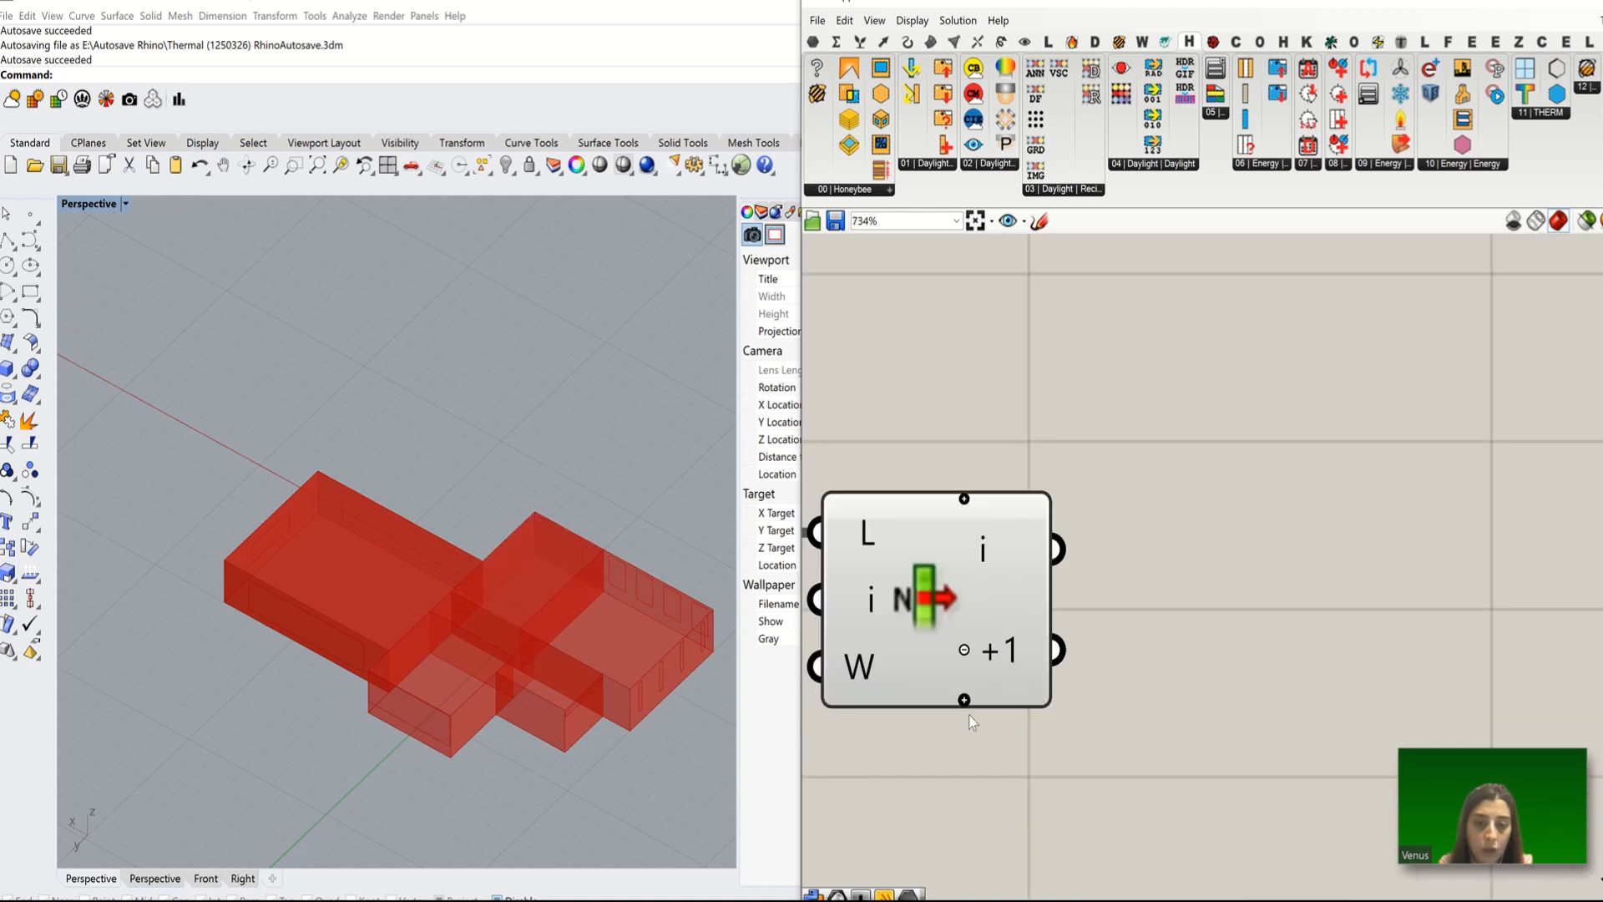
pyautogui.click(966, 708)
pyautogui.click(965, 723)
pyautogui.click(964, 733)
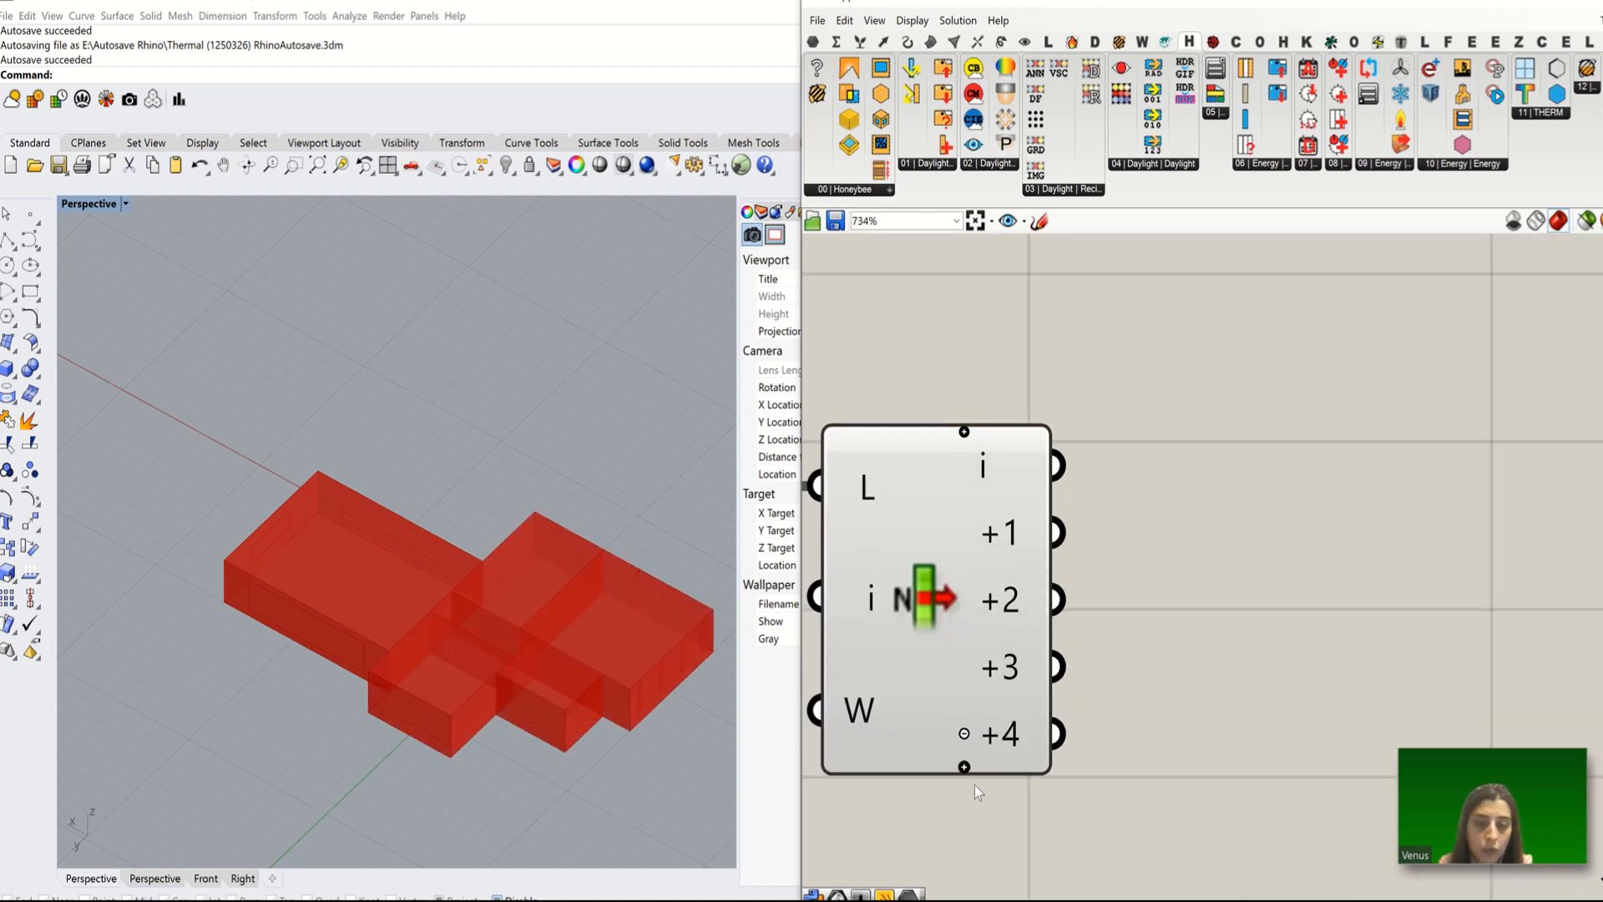
pyautogui.click(965, 769)
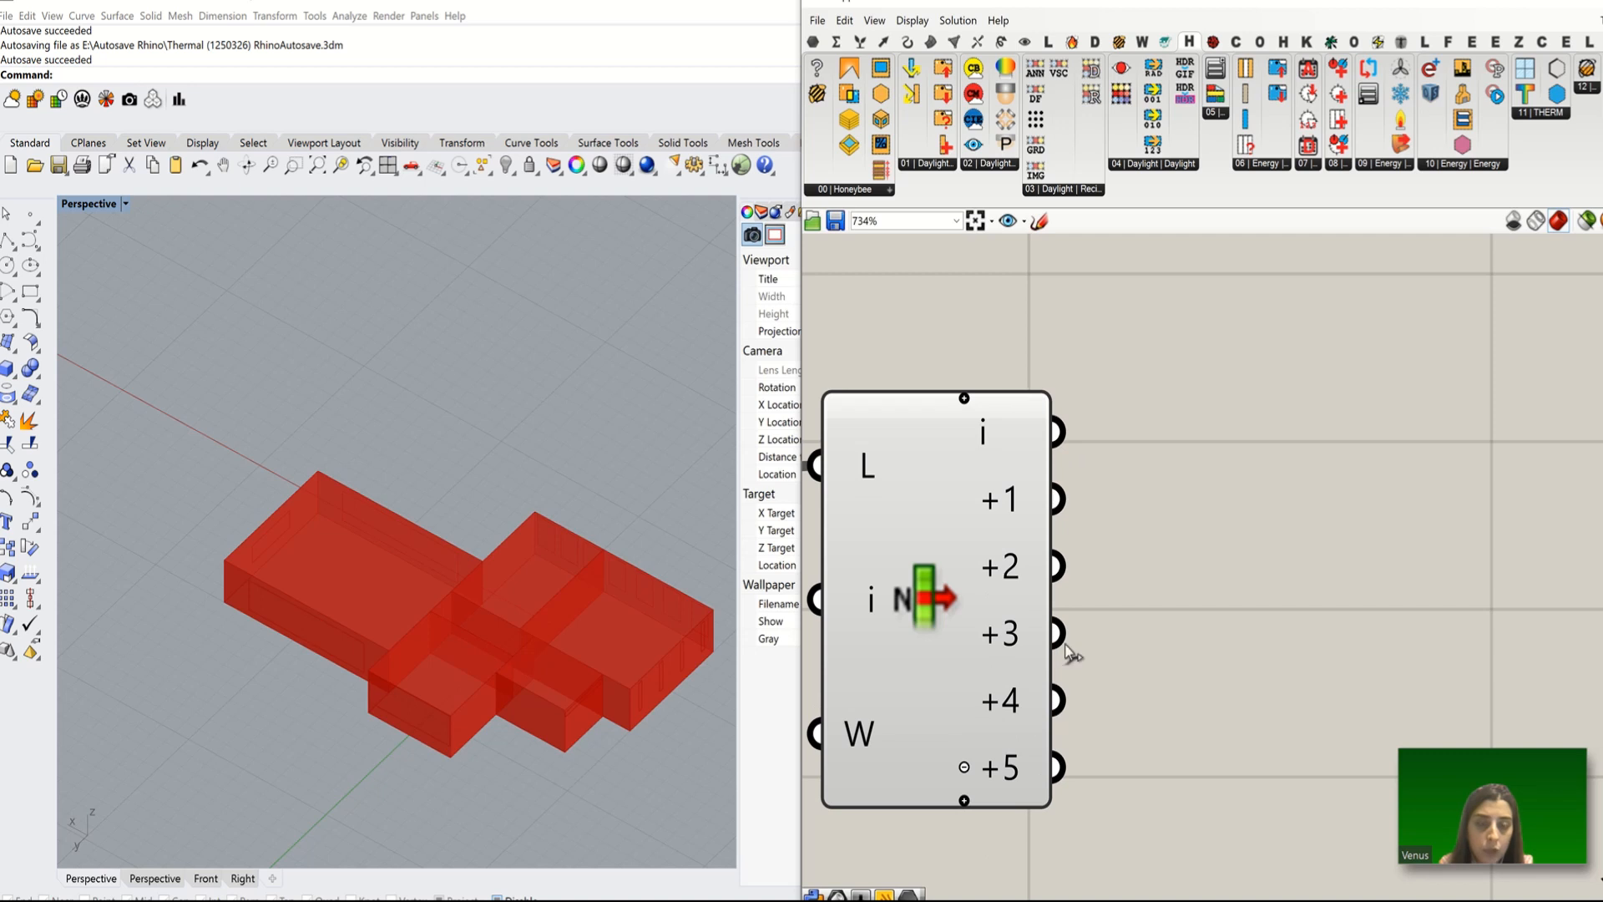
# Step: Add a Brep container above List Item and wire the +5 output into it
pyautogui.scroll(-6, 1072, 643)
pyautogui.doubleClick(1178, 467)
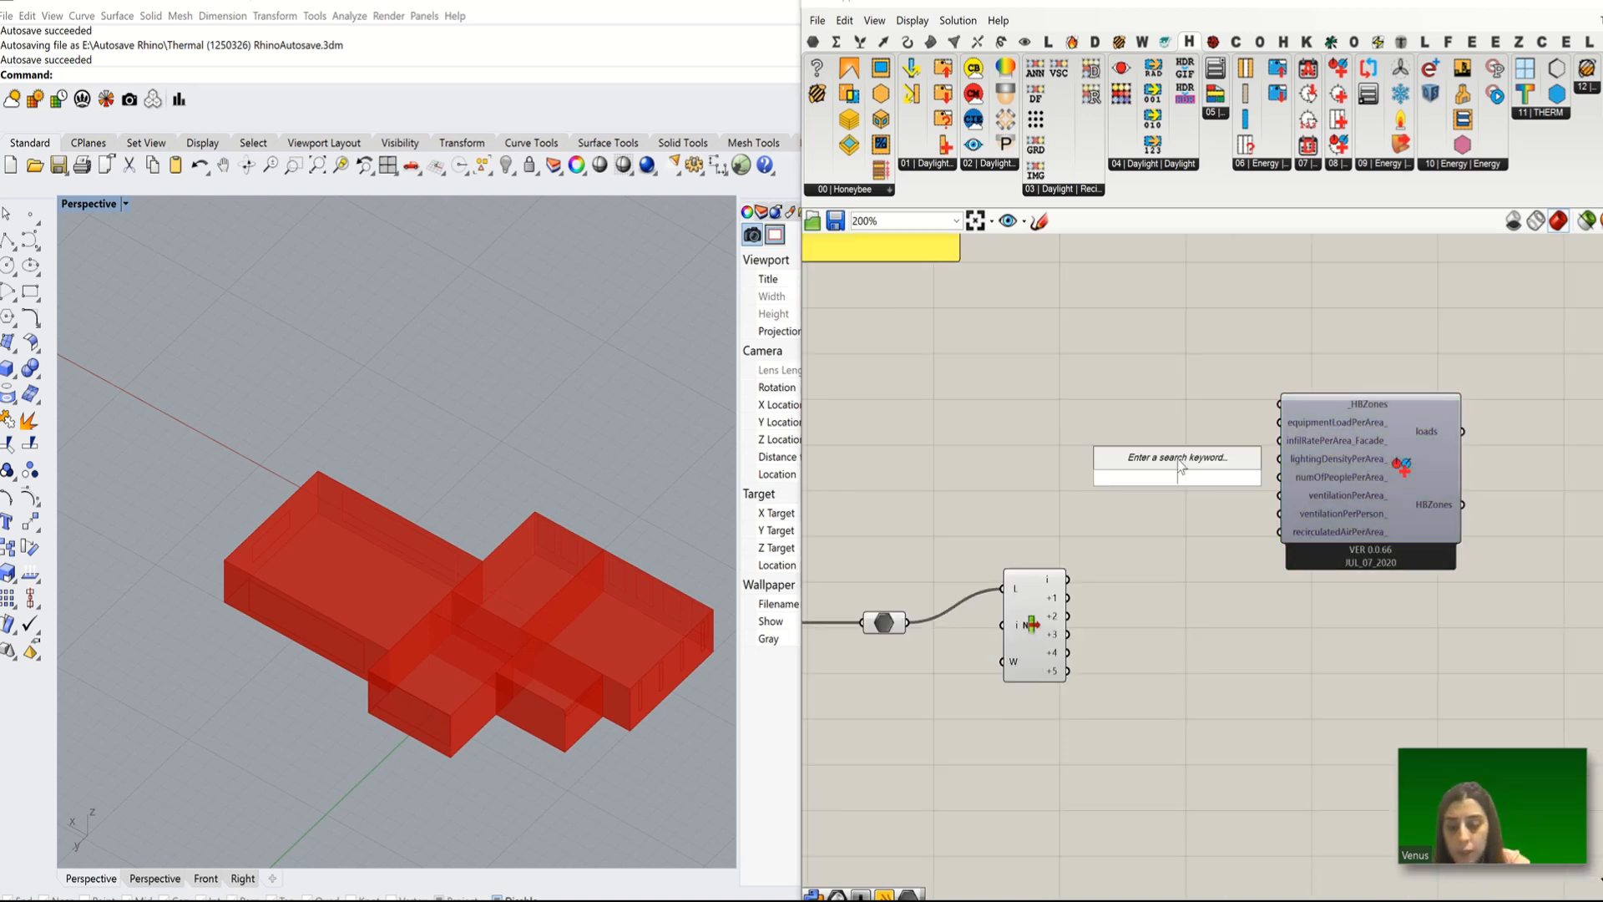
pyautogui.write('brep')
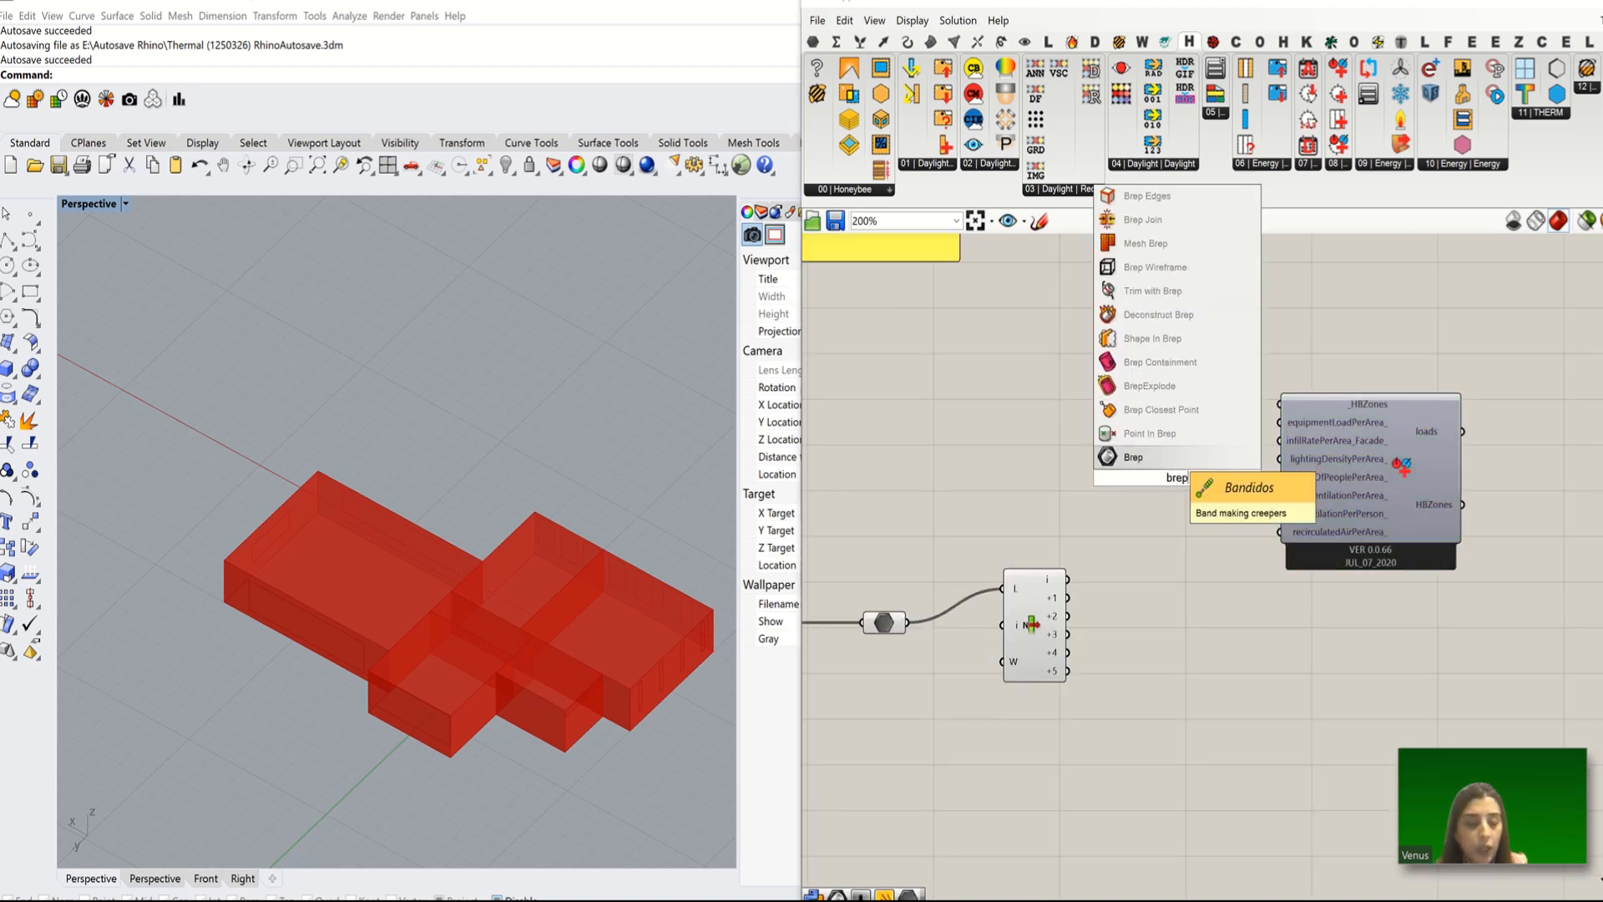
pyautogui.click(1134, 457)
pyautogui.moveTo(1068, 670); pyautogui.dragTo(1155, 477)
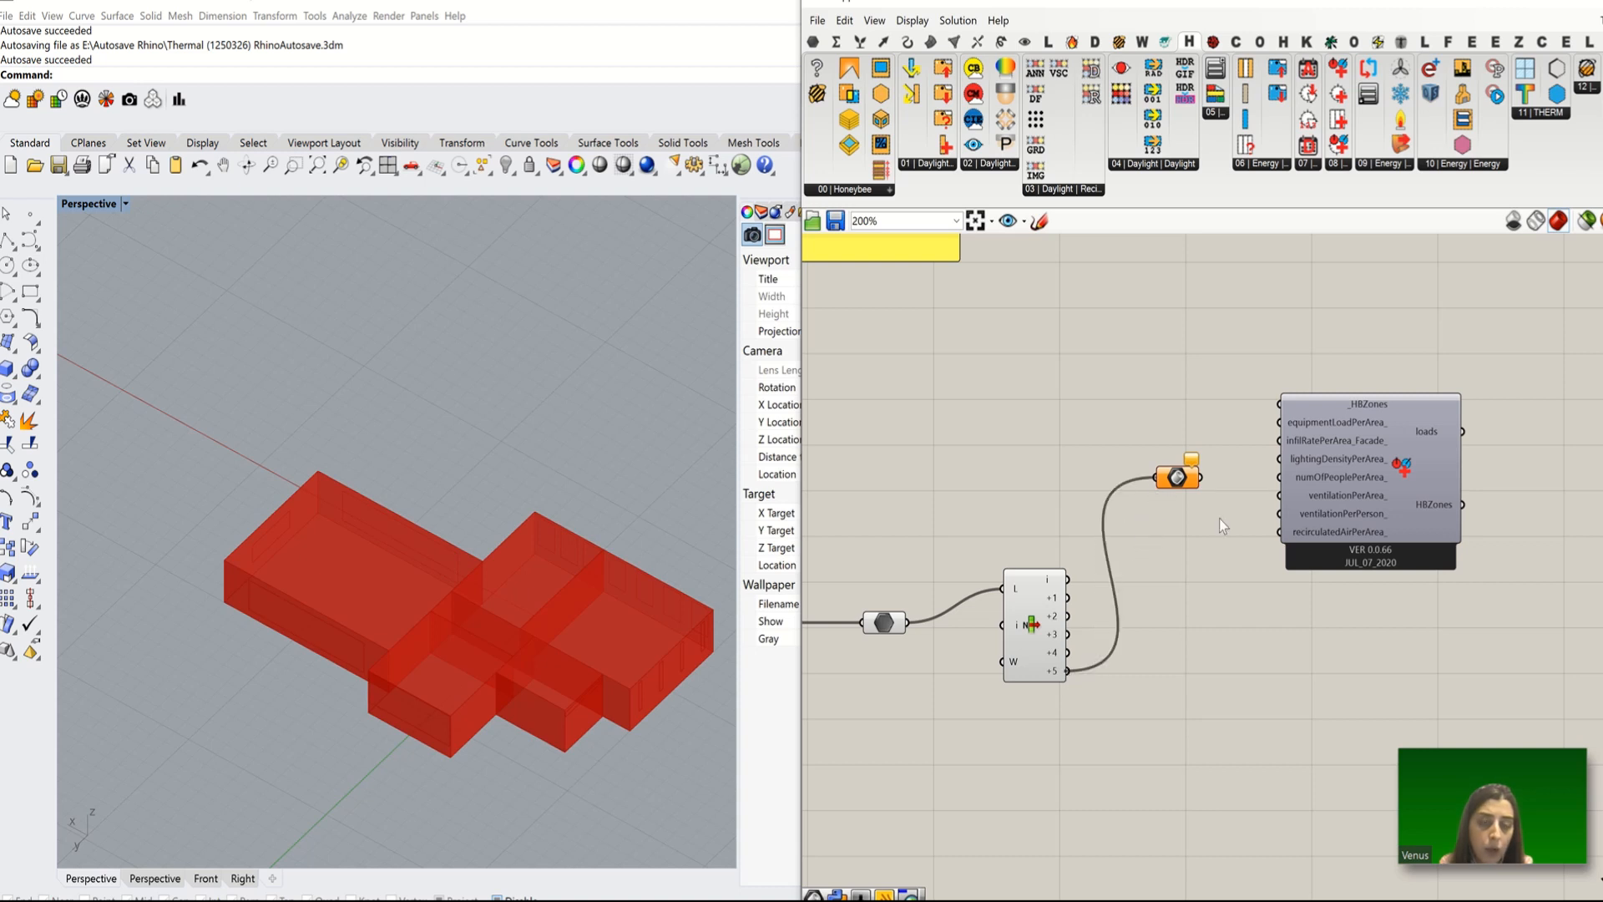
# Step: Compare the zone program names panel with the zones on List Item's +5 and +3 outputs, previewing each through the Brep container
pyautogui.scroll(-3, 1038, 486)
pyautogui.scroll(4, 998, 389)
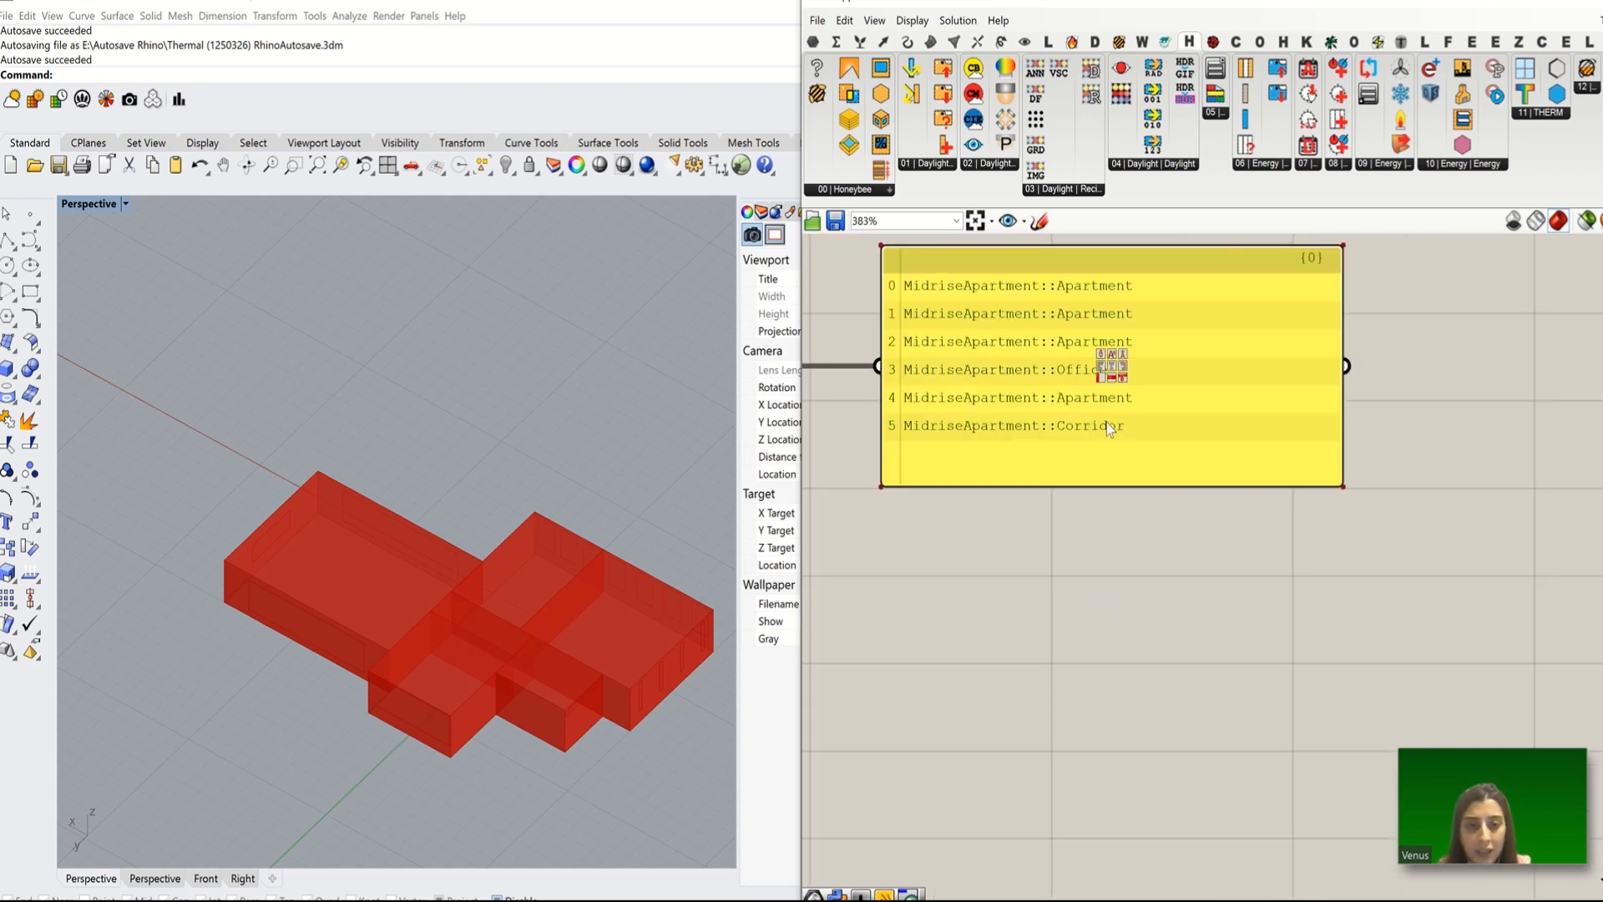
pyautogui.scroll(-2, 886, 379)
pyautogui.click(1331, 655)
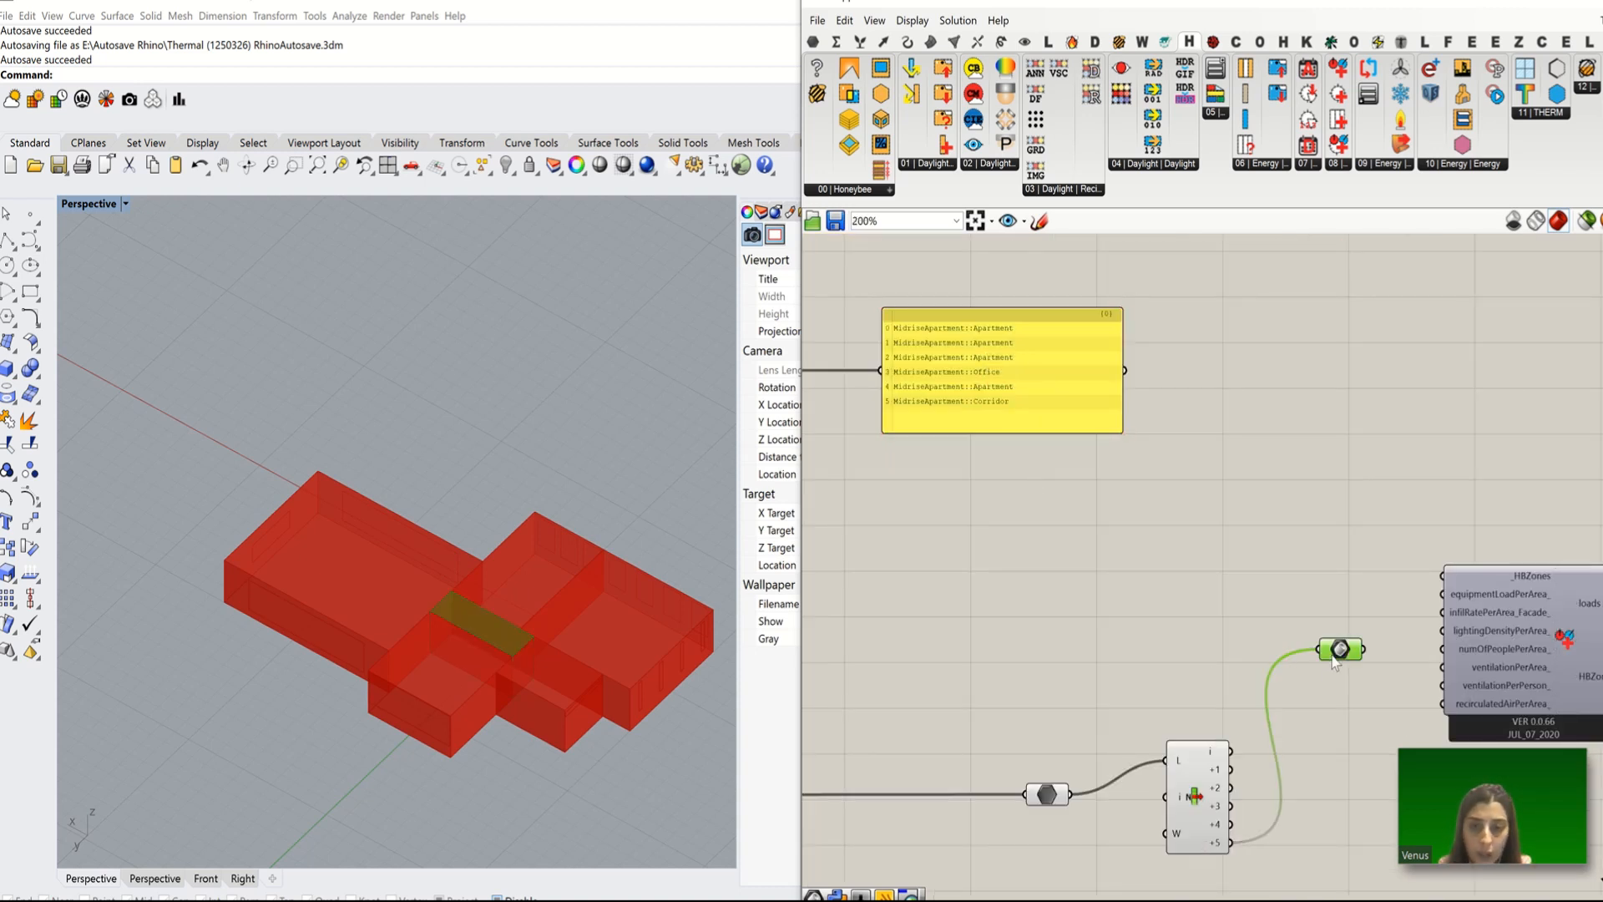
pyautogui.click(1112, 585)
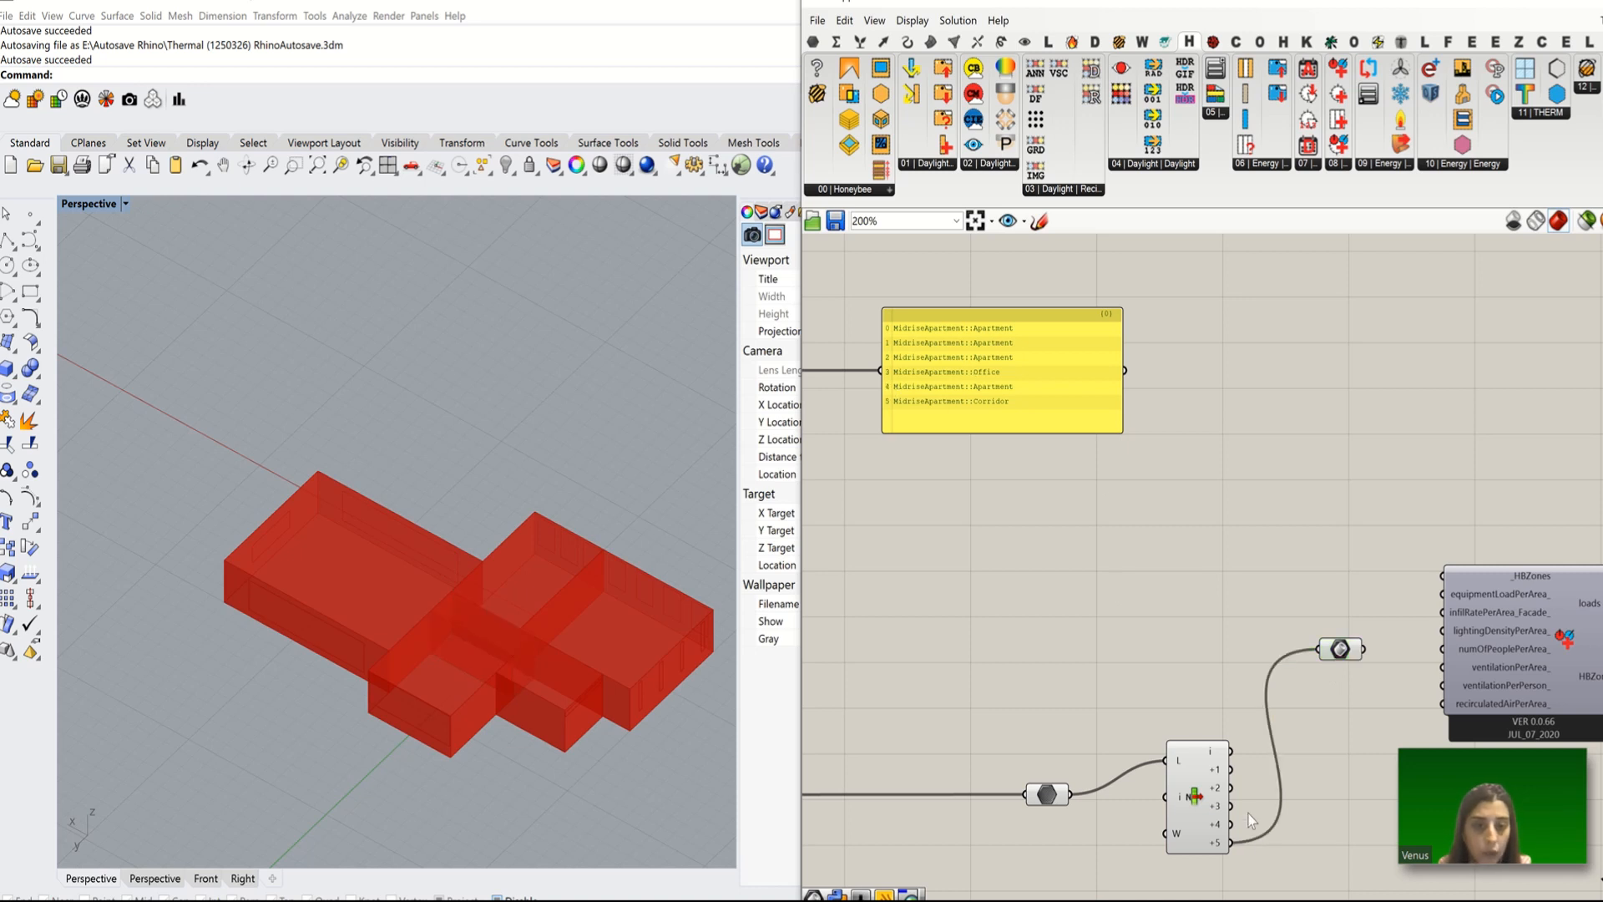
pyautogui.moveTo(1231, 806); pyautogui.dragTo(1310, 656)
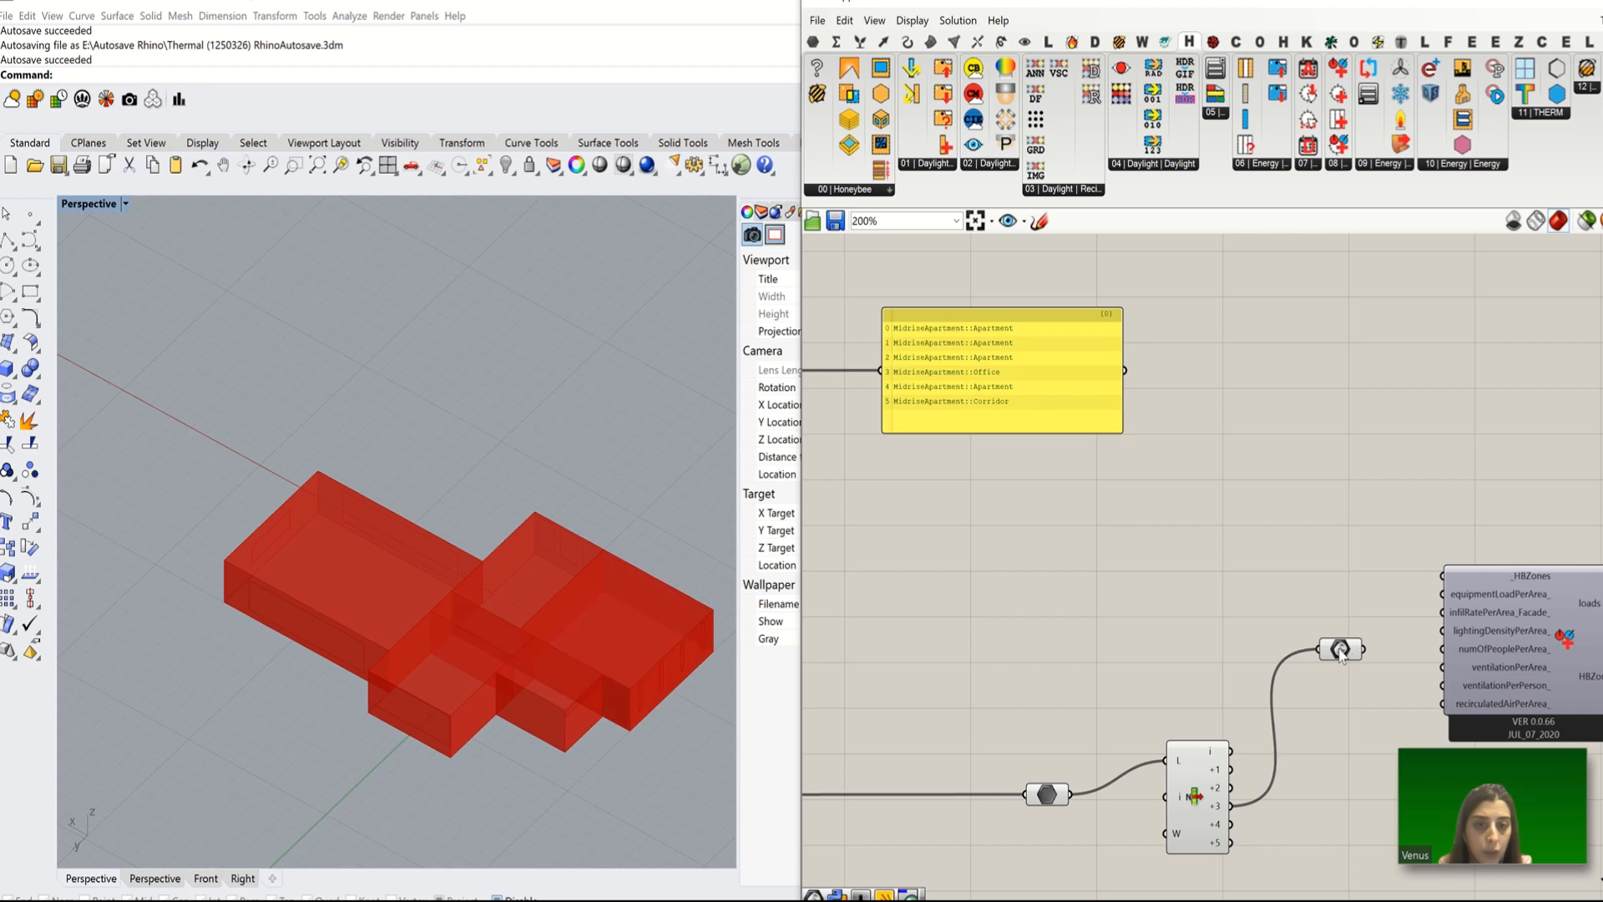
pyautogui.click(1349, 653)
pyautogui.scroll(-3, 1271, 508)
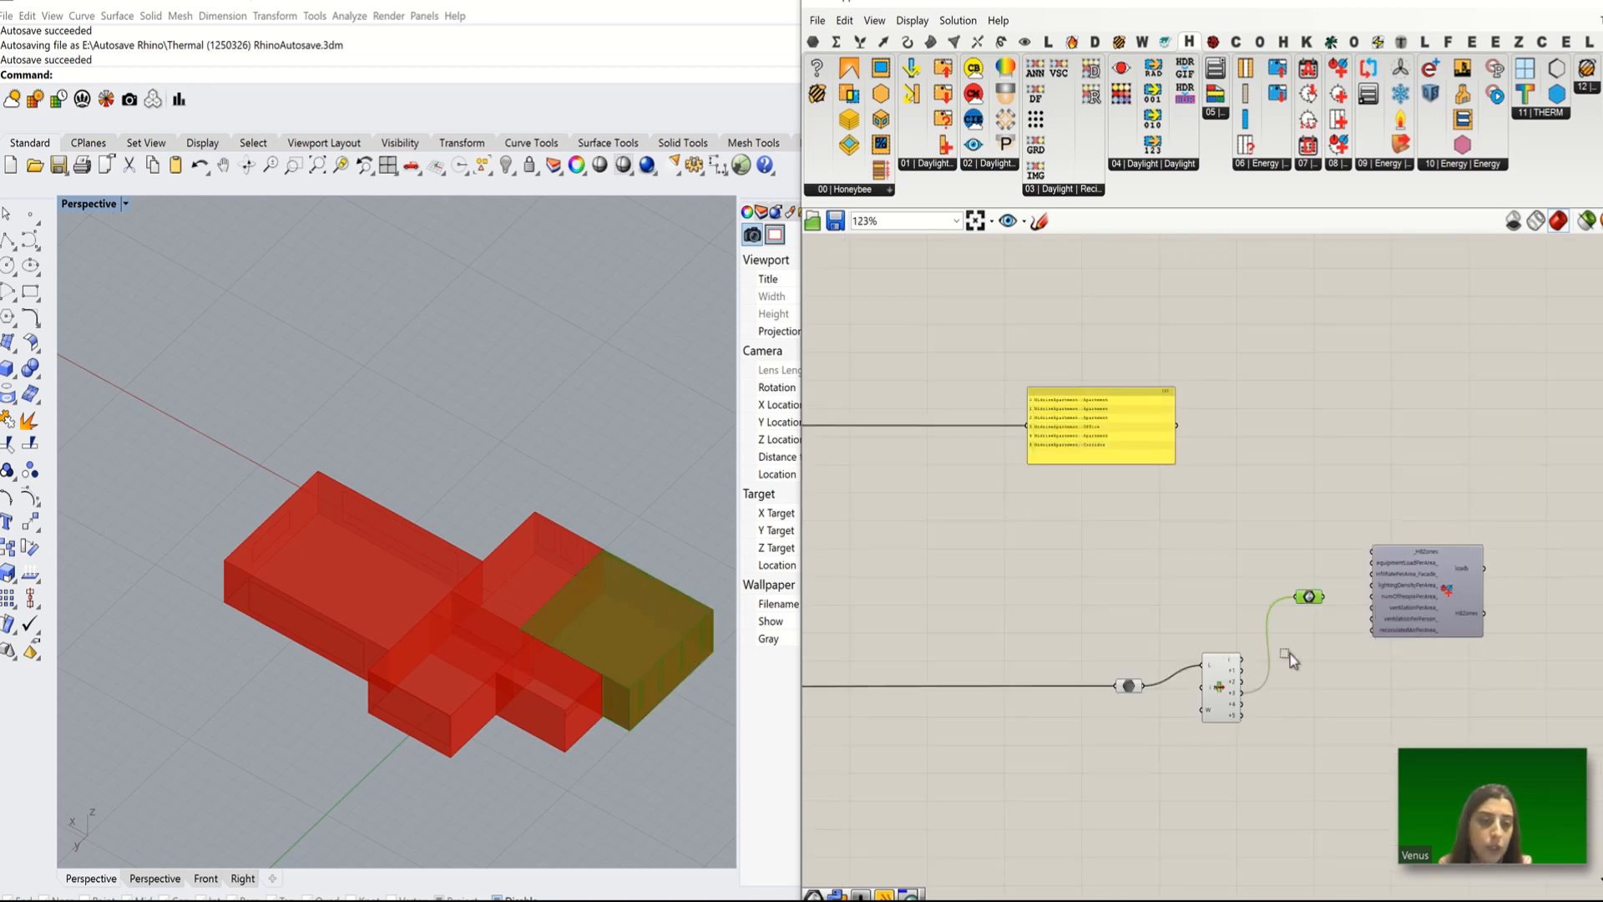
pyautogui.press('Delete')
pyautogui.scroll(4, 1100, 608)
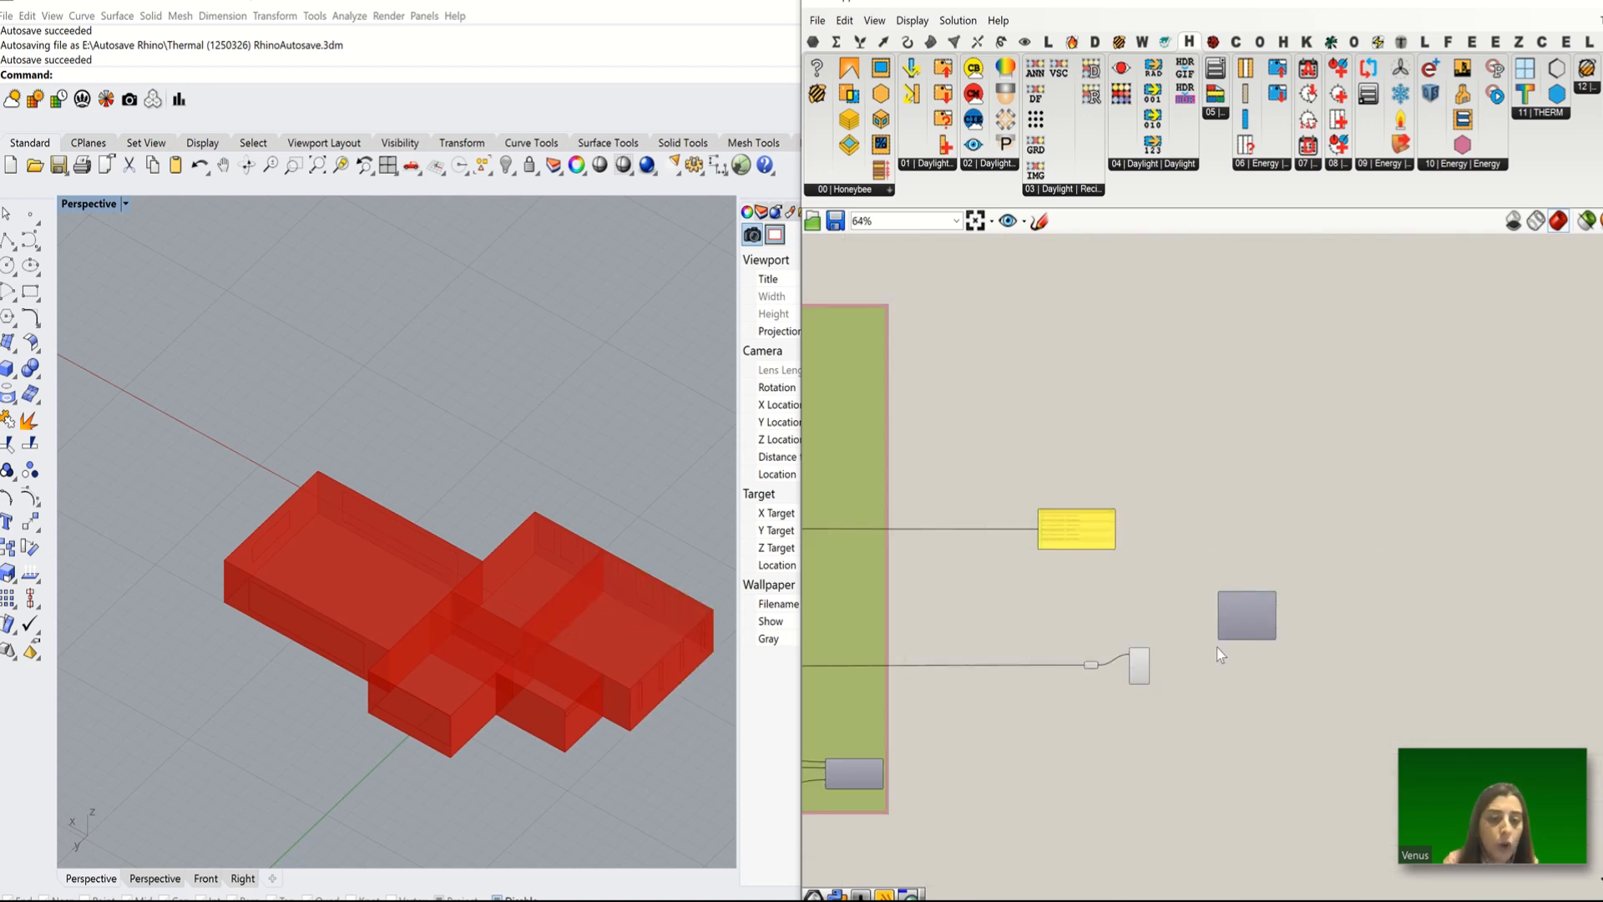
pyautogui.hotkey('ctrl', 'z')
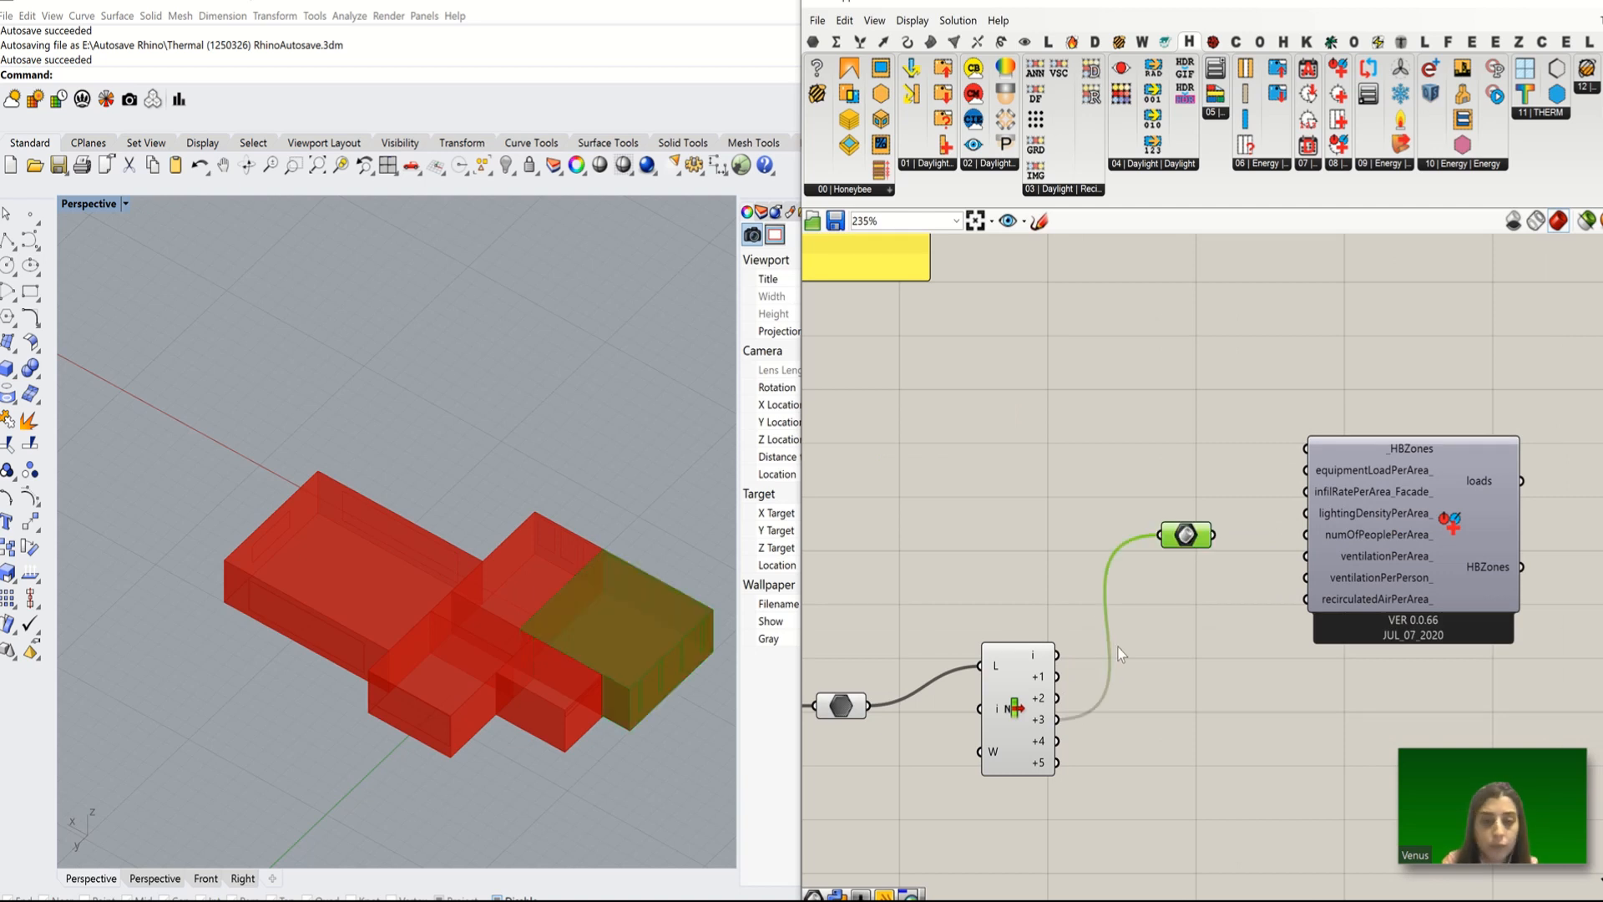
# Step: Rewire the Brep container to List Item's first output and move Set EnergyPlus Zone Loads farther up the canvas
pyautogui.click(1079, 655)
pyautogui.moveTo(1059, 654); pyautogui.dragTo(1162, 535)
pyautogui.scroll(-4, 1052, 696)
pyautogui.moveTo(1261, 603); pyautogui.dragTo(1360, 426)
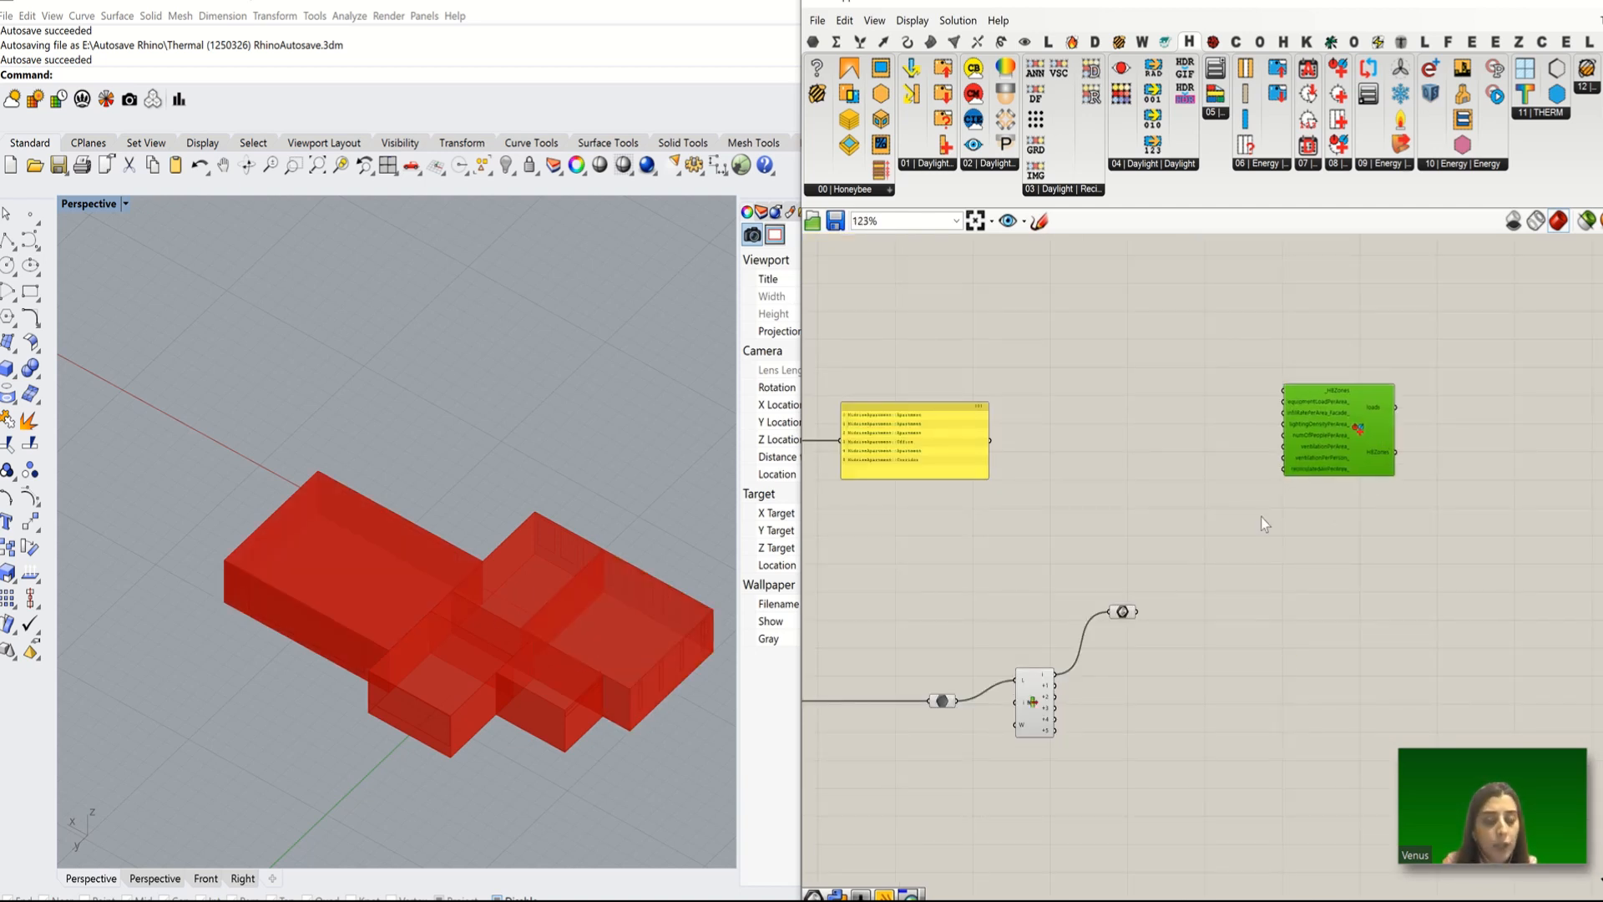
# Step: Wire List Item's first output to the _HBZones input of Set EnergyPlus Zone Loads
pyautogui.scroll(3, 1031, 688)
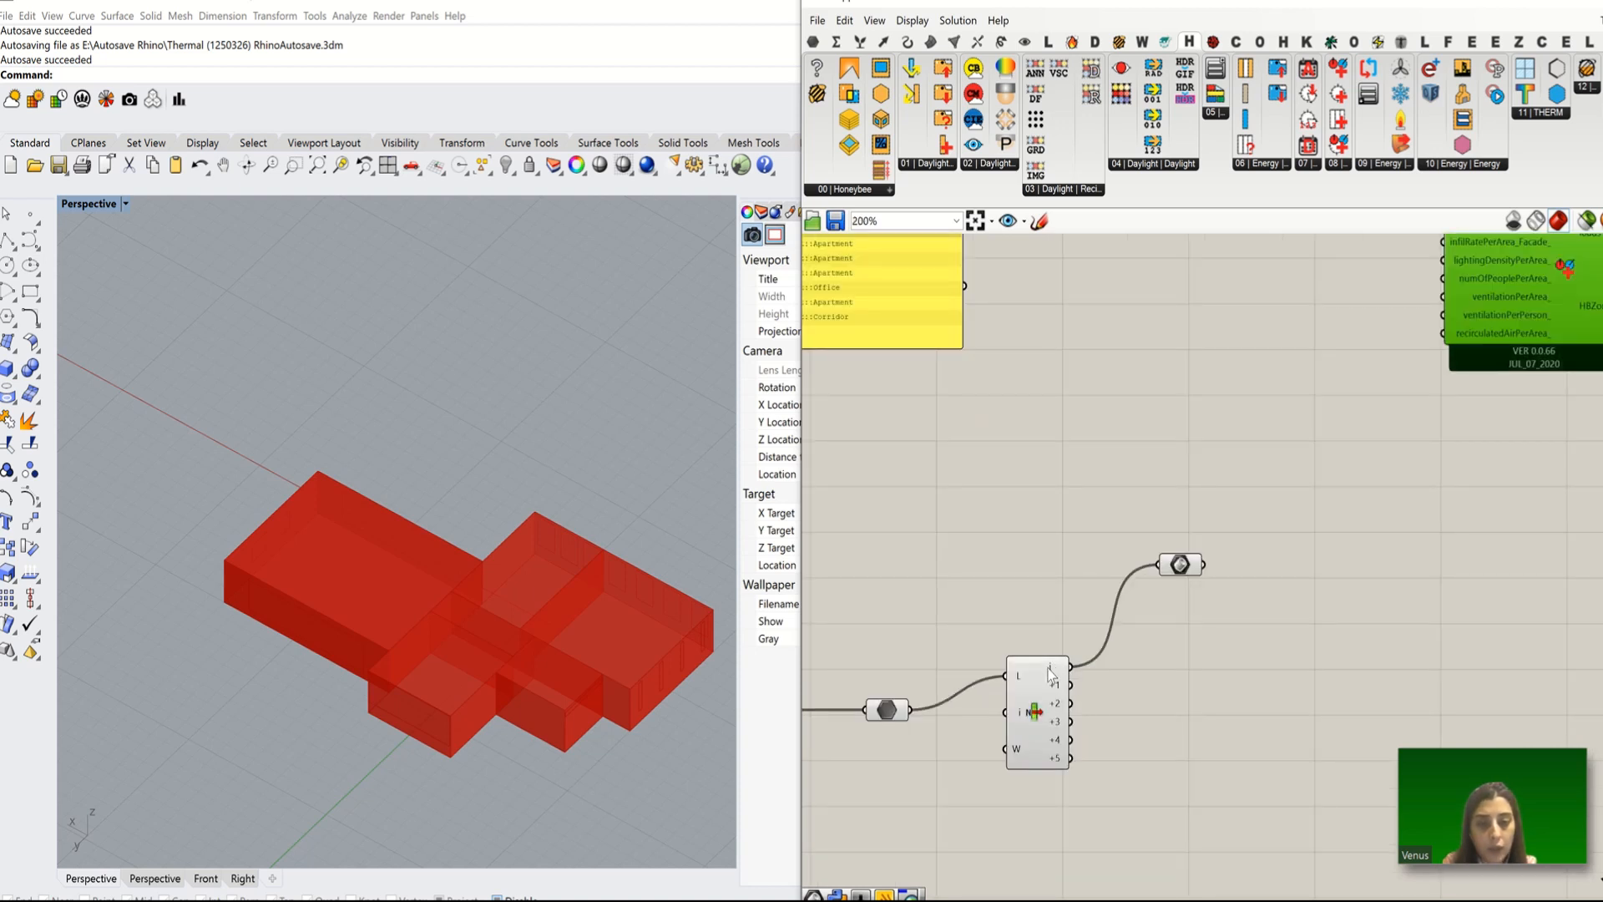
pyautogui.moveTo(1072, 670); pyautogui.dragTo(1176, 535)
pyautogui.scroll(-4, 1050, 728)
pyautogui.scroll(4, 1241, 466)
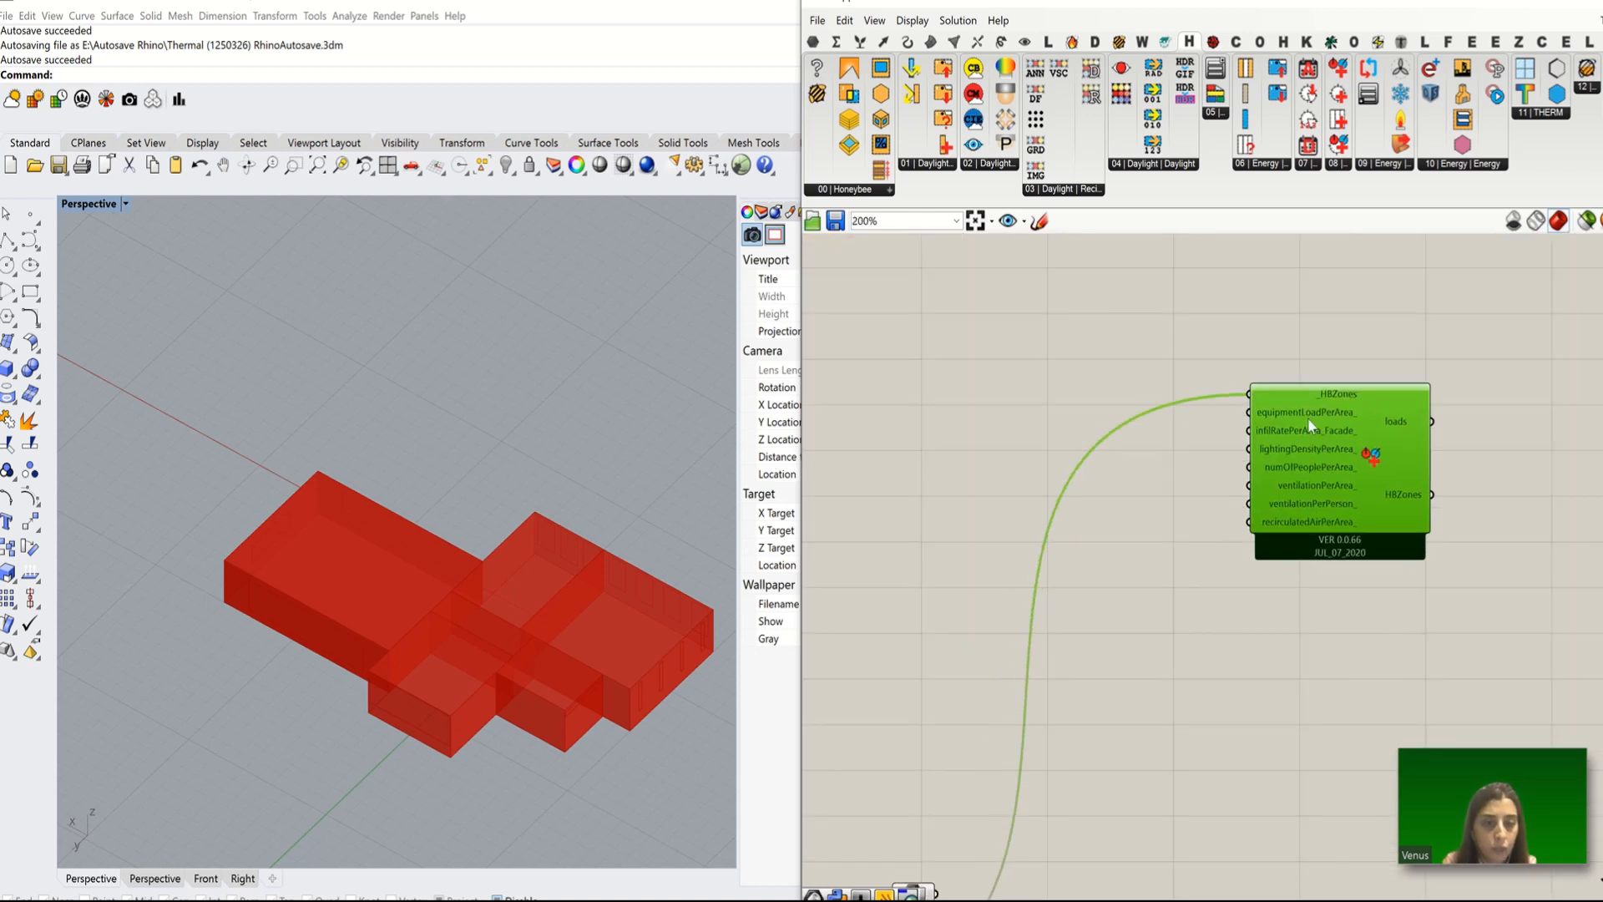
# Step: Position the Set EnergyPlus Zone Loads component just below the Load label
pyautogui.scroll(-9, 1252, 426)
pyautogui.moveTo(1254, 446); pyautogui.dragTo(1247, 394)
pyautogui.click(1275, 485)
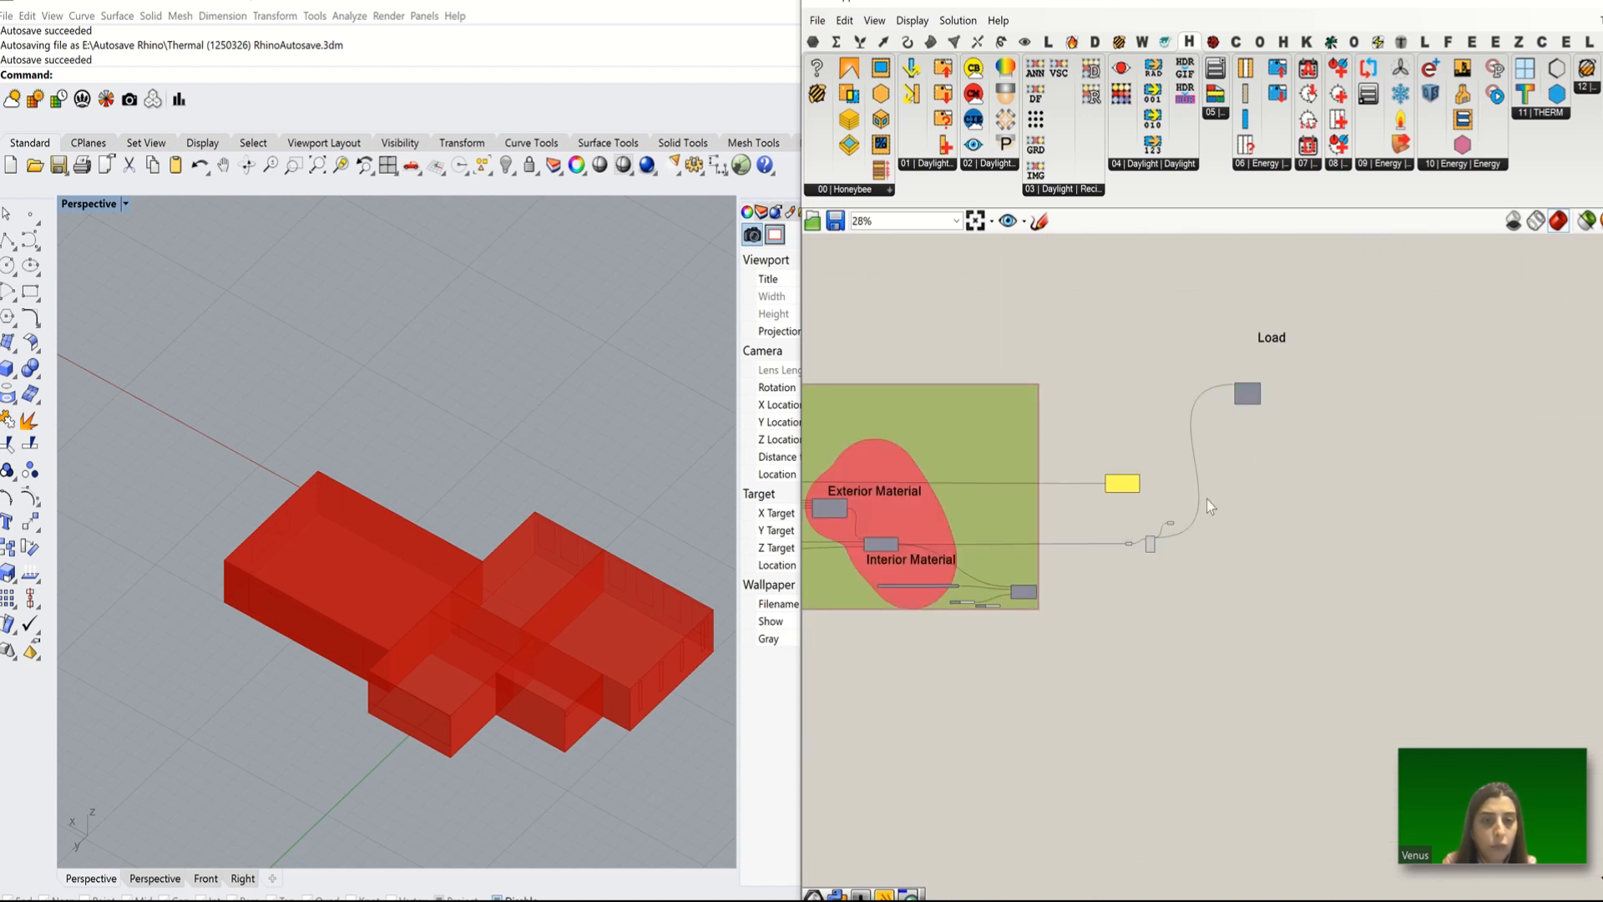
pyautogui.moveTo(746, 21)
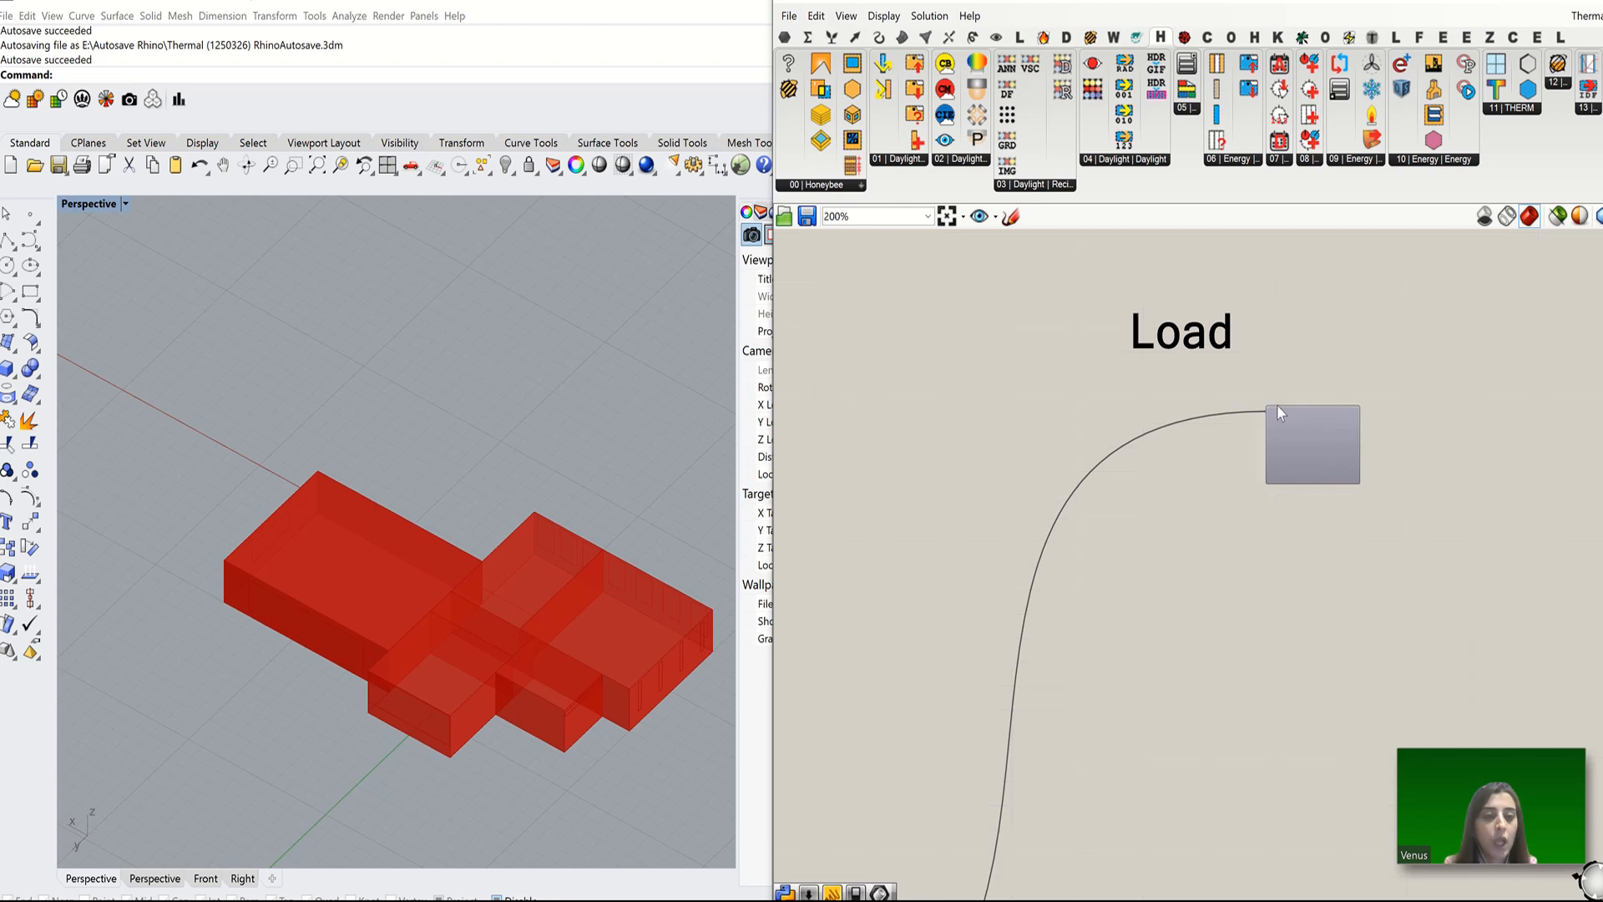
pyautogui.scroll(5, 1276, 404)
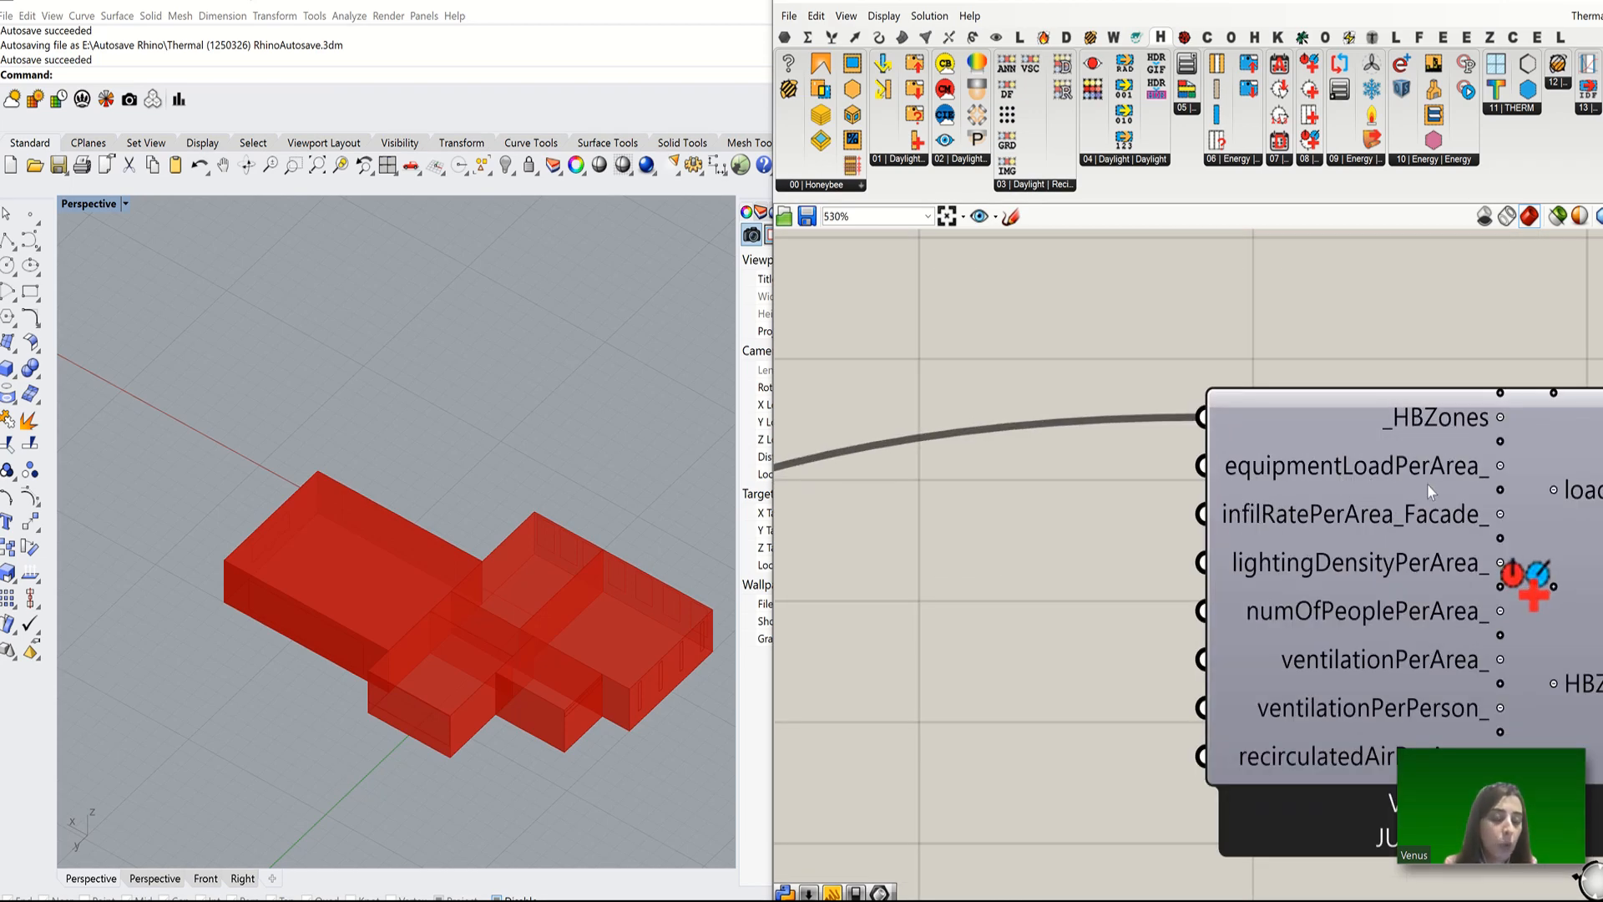
# Step: Add a Honeybee_infORventPerArea Calculator component below the equipmentLoadPerArea slider in the Load section
pyautogui.moveTo(1454, 483)
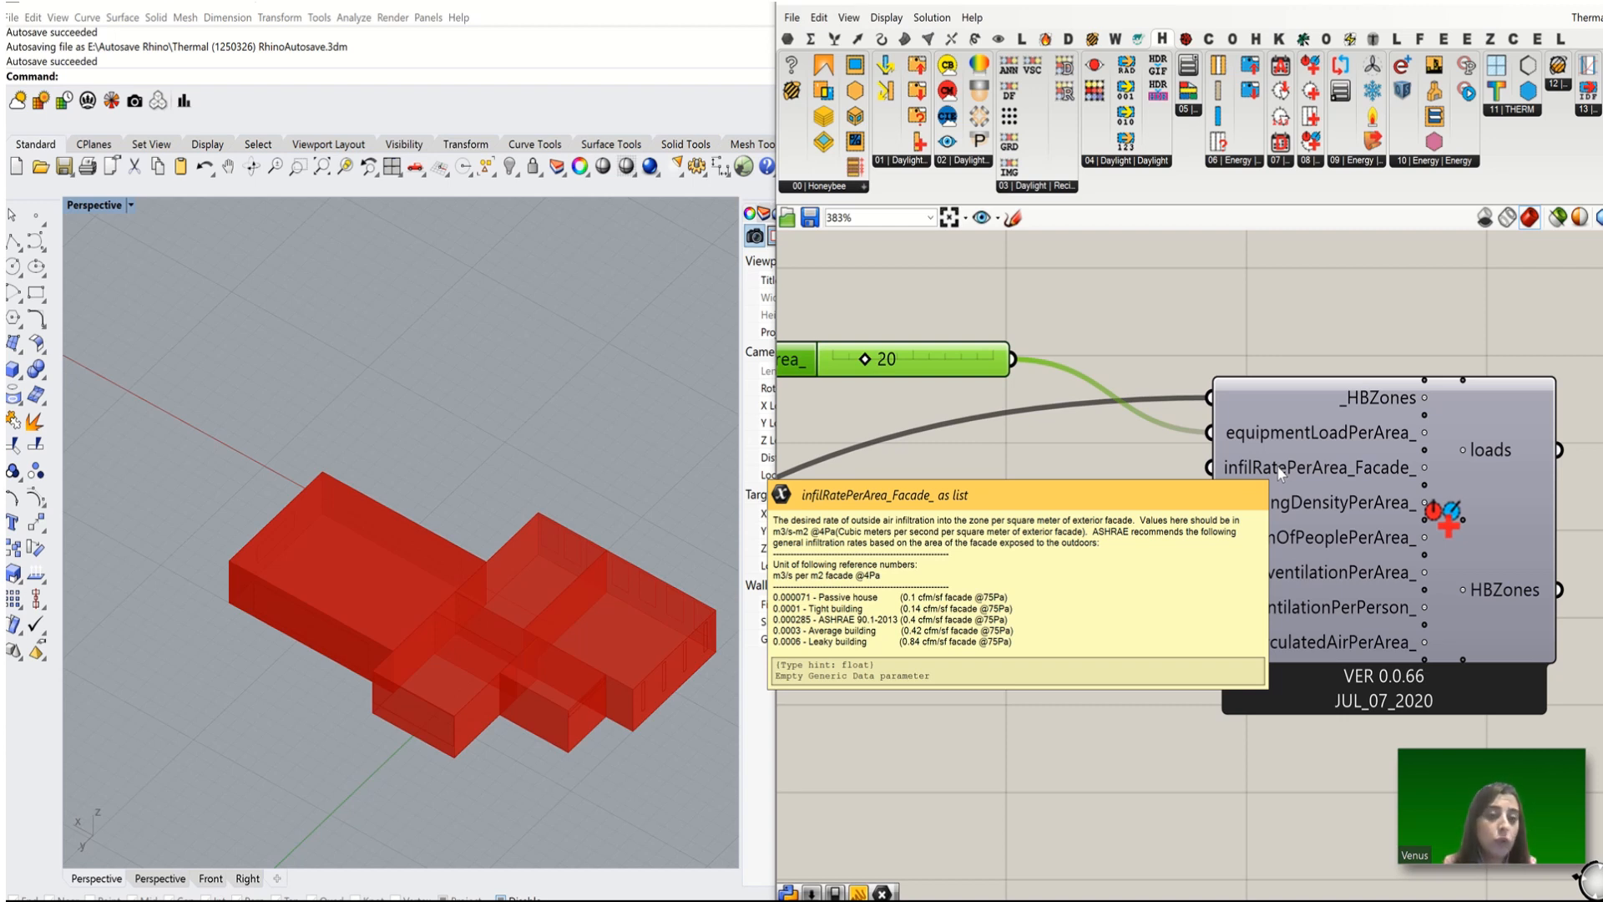
pyautogui.click(1305, 160)
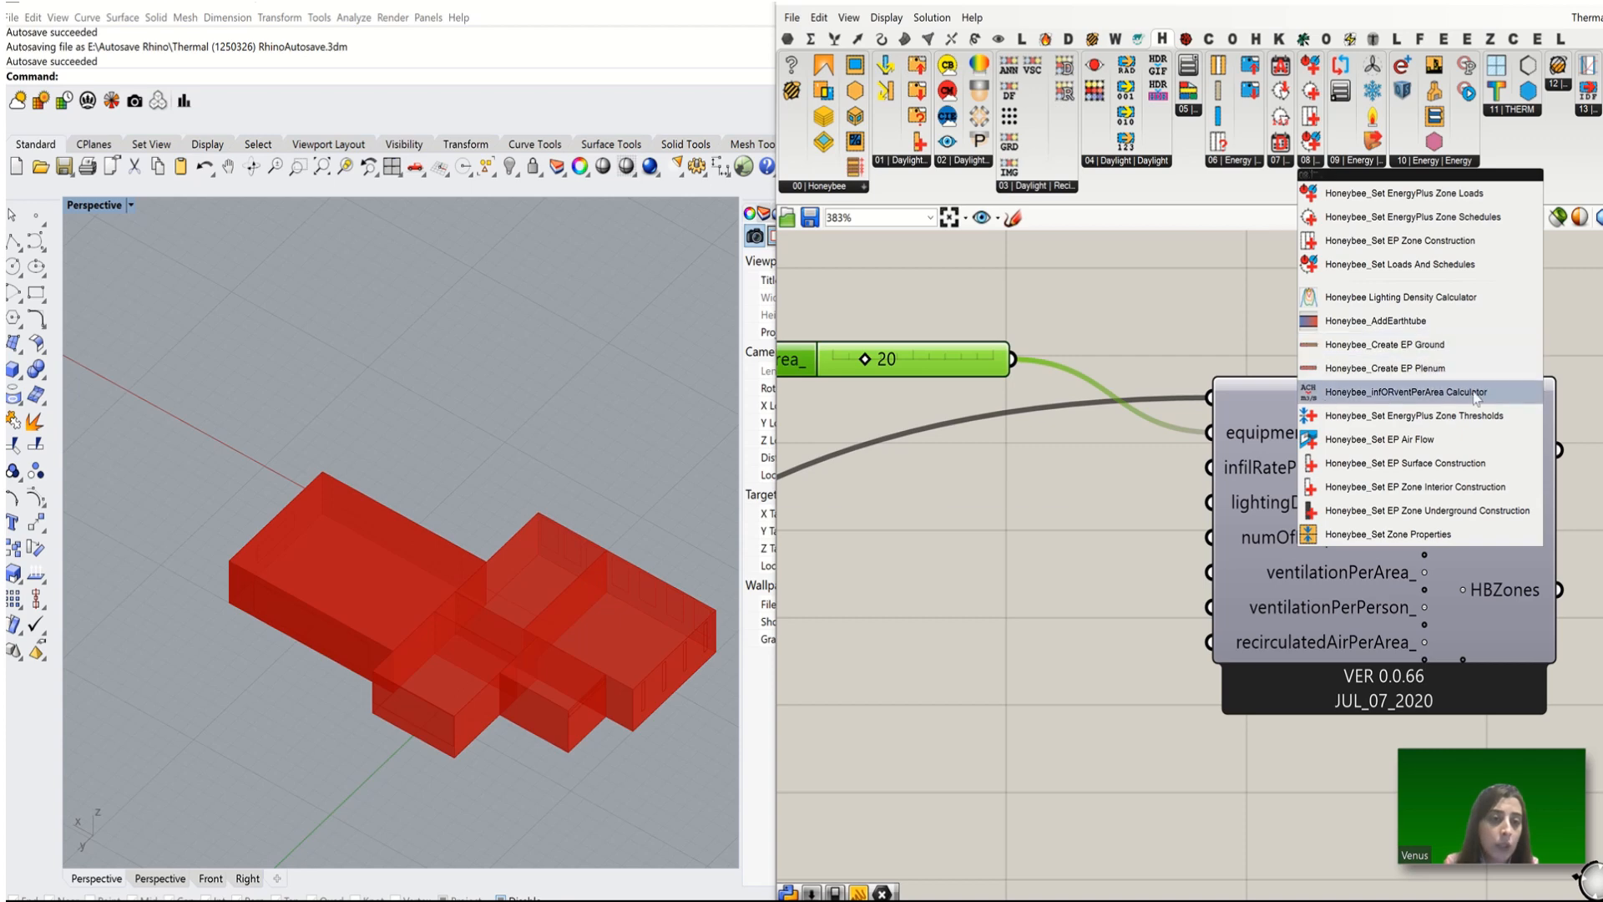
pyautogui.click(1379, 392)
pyautogui.scroll(-3, 1265, 444)
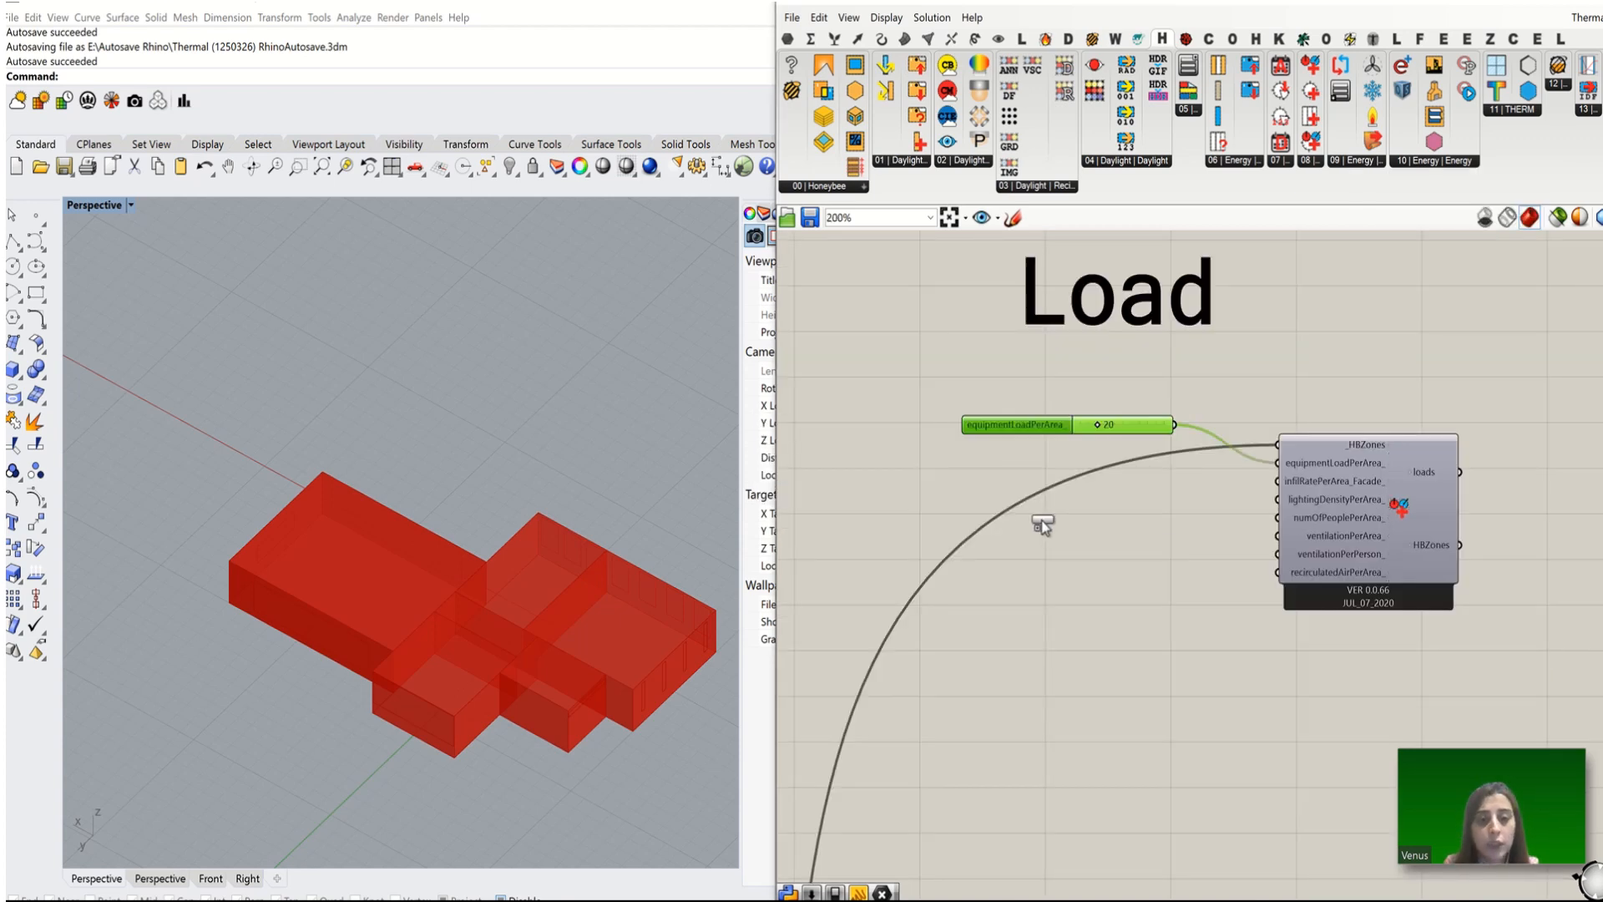
pyautogui.click(1031, 525)
pyautogui.scroll(2, 1031, 524)
pyautogui.scroll(-6, 1275, 479)
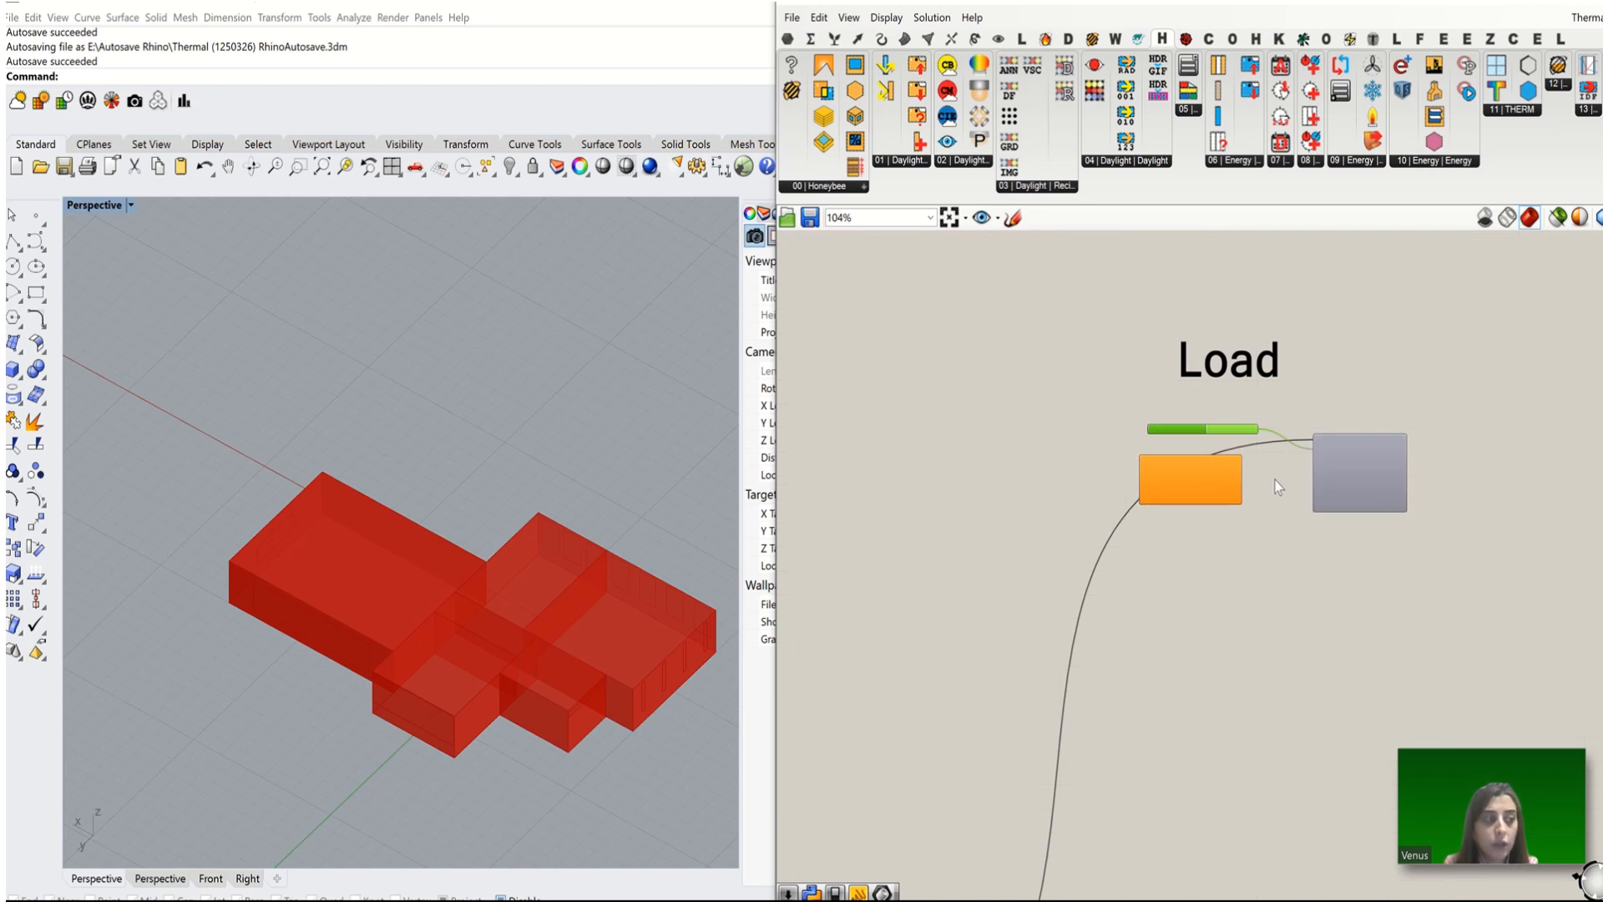
# Step: Connect the zones output that already feeds the zone loads component to the calculator's _HBZones input
pyautogui.scroll(-3, 1277, 487)
pyautogui.scroll(6, 1090, 733)
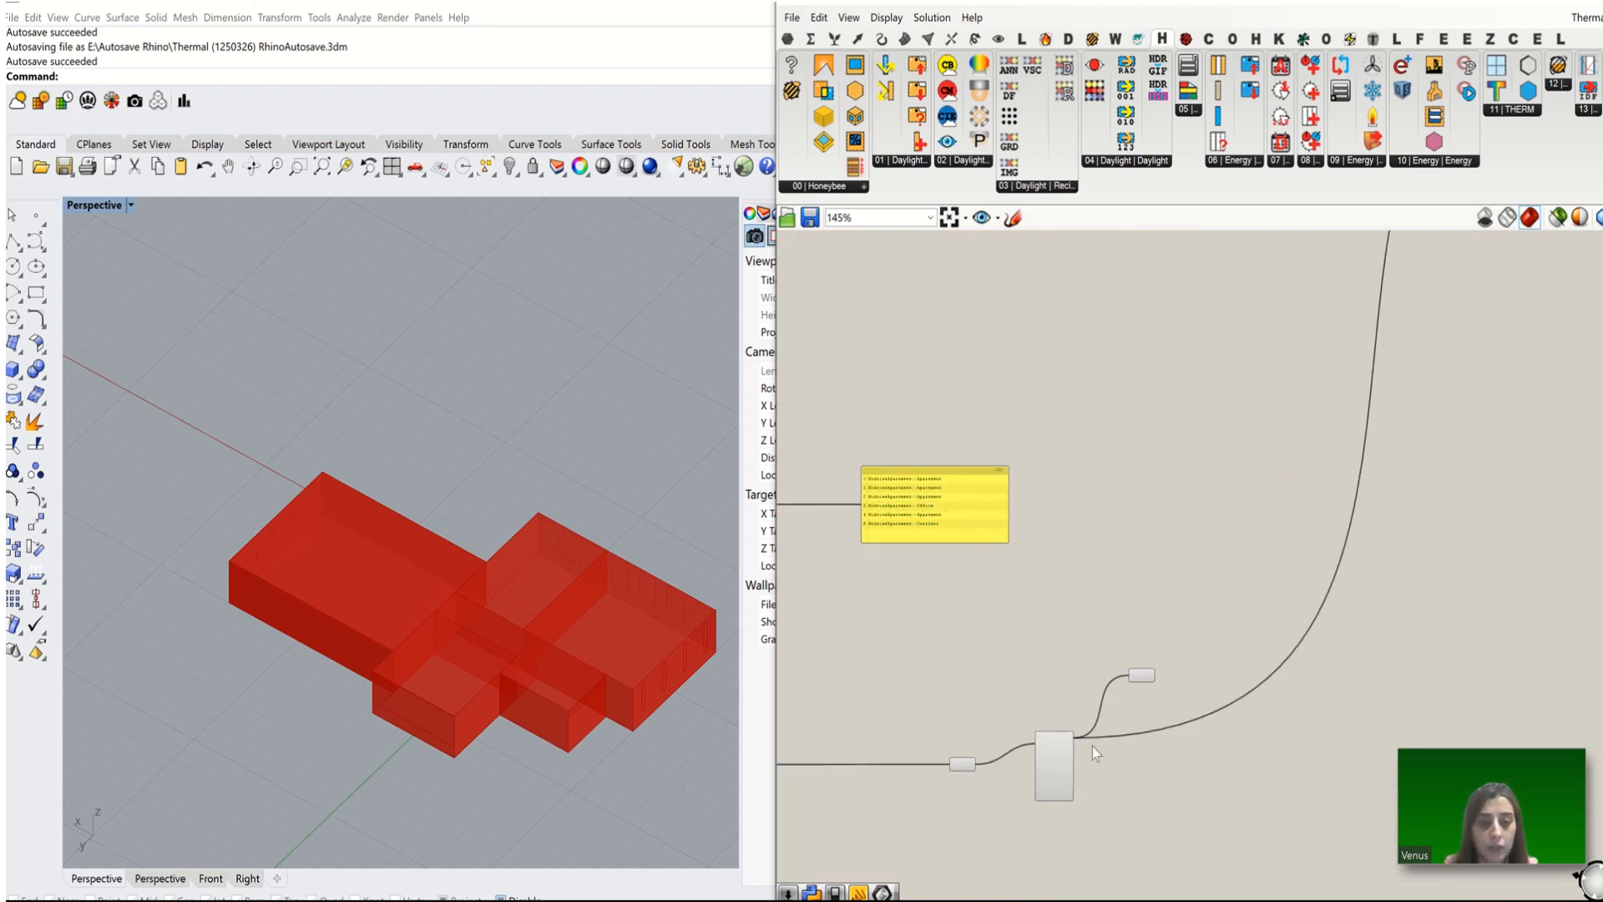
pyautogui.moveTo(1064, 739); pyautogui.dragTo(1172, 484)
pyautogui.scroll(-5, 1094, 844)
pyautogui.scroll(5, 1174, 563)
pyautogui.scroll(4, 1157, 482)
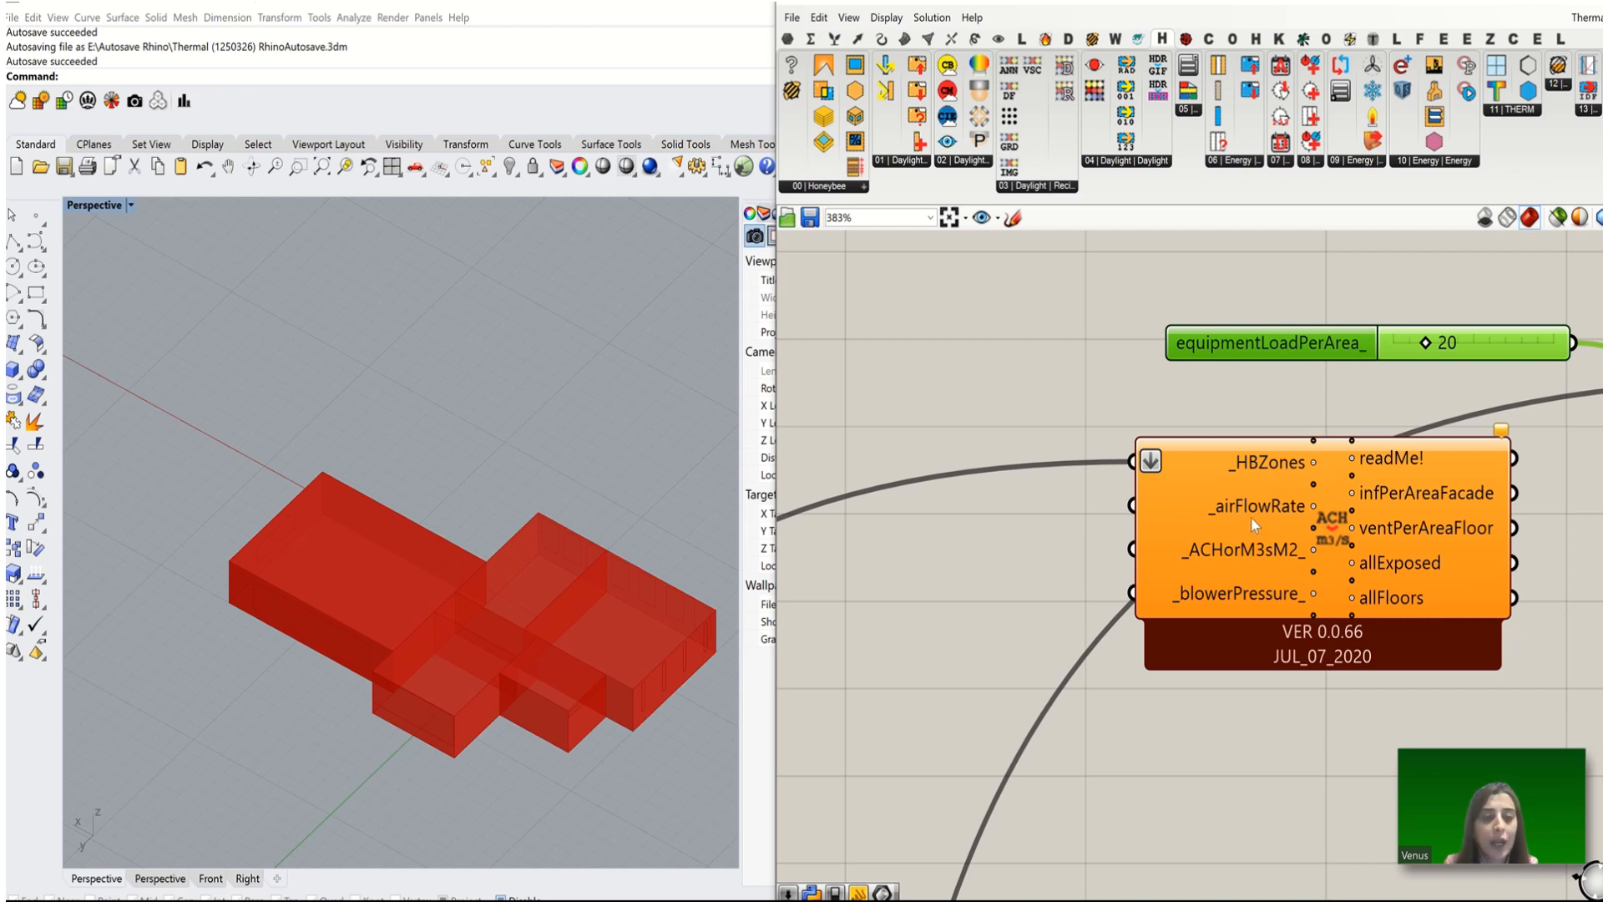
# Step: Create a number slider with value 0.00026 and connect it to the calculator's _airFlowRate input
pyautogui.moveTo(1259, 519)
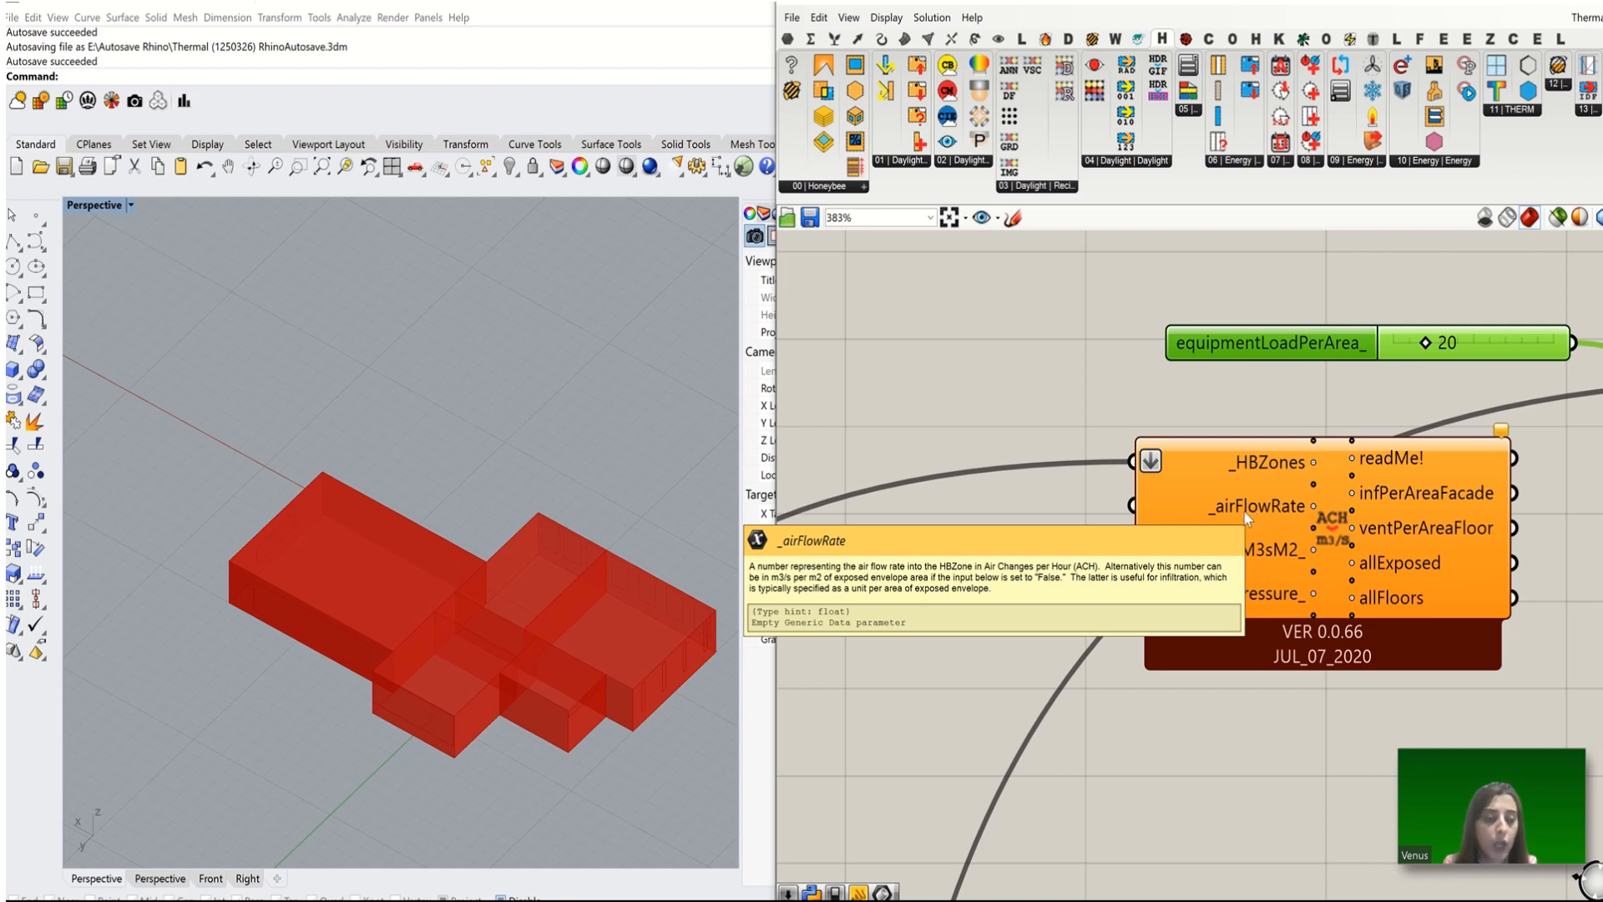
pyautogui.doubleClick(1032, 511)
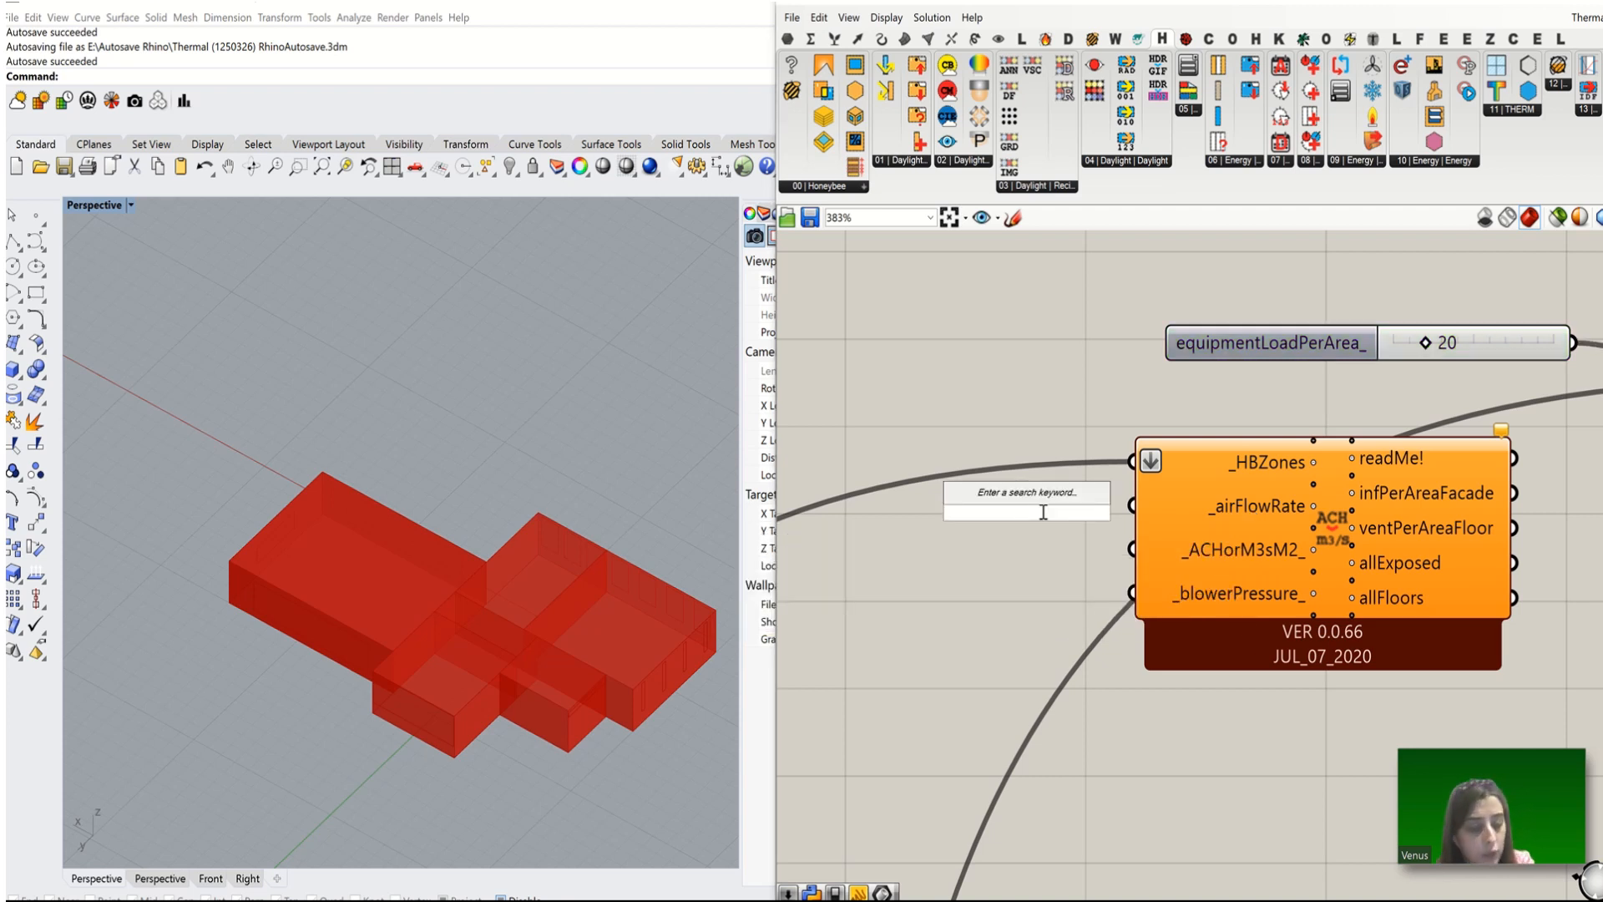
pyautogui.write('.')
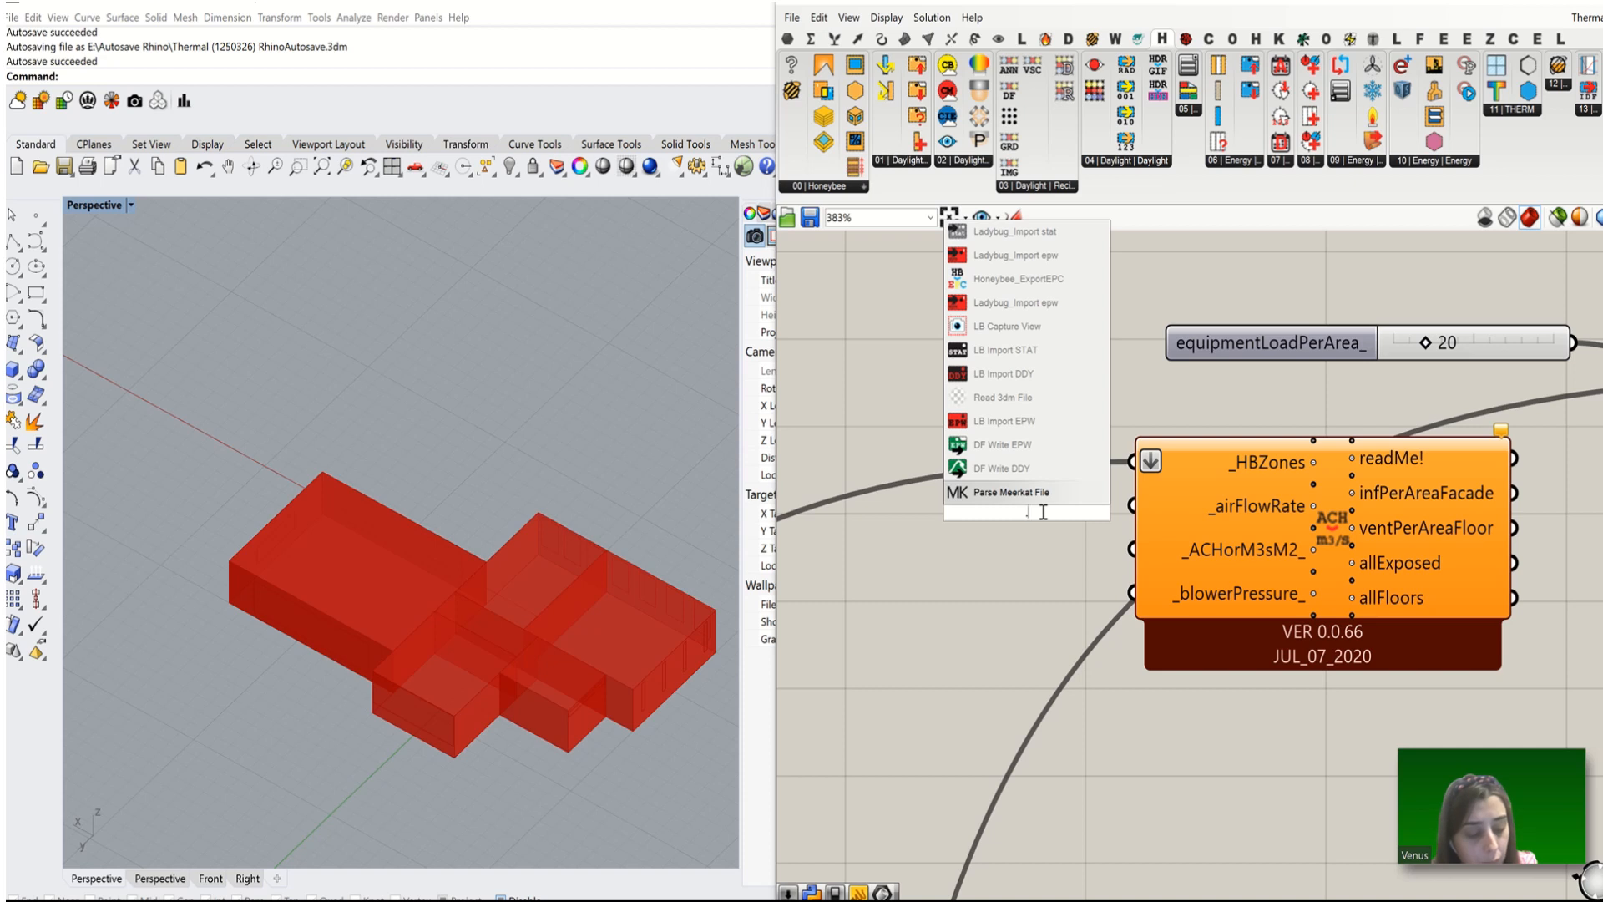
pyautogui.write('000')
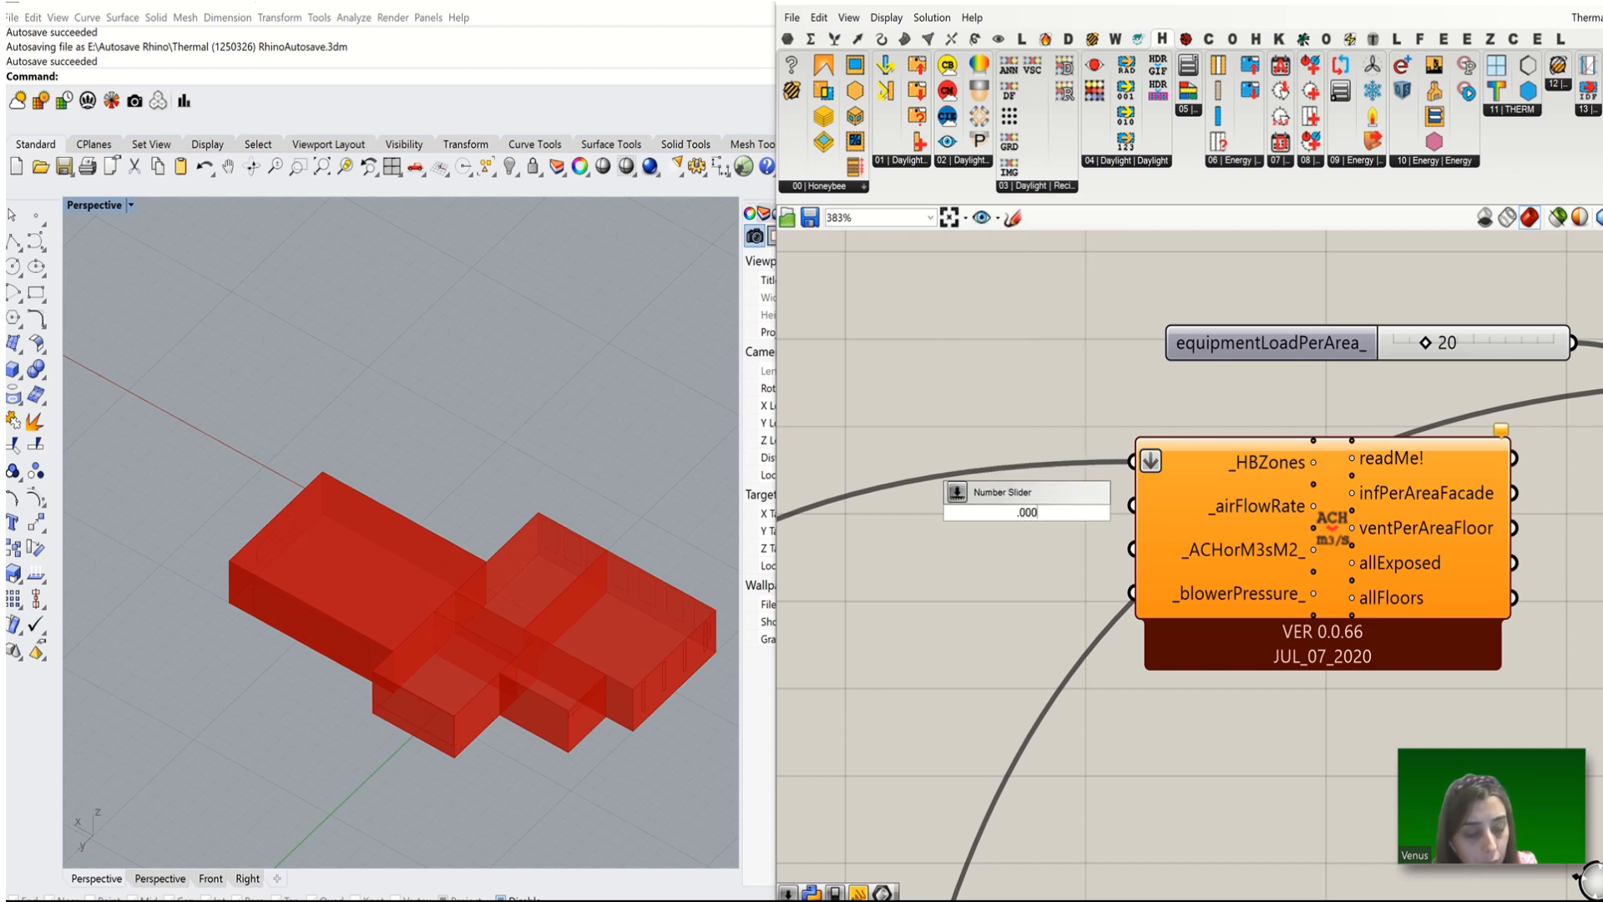
pyautogui.write('26')
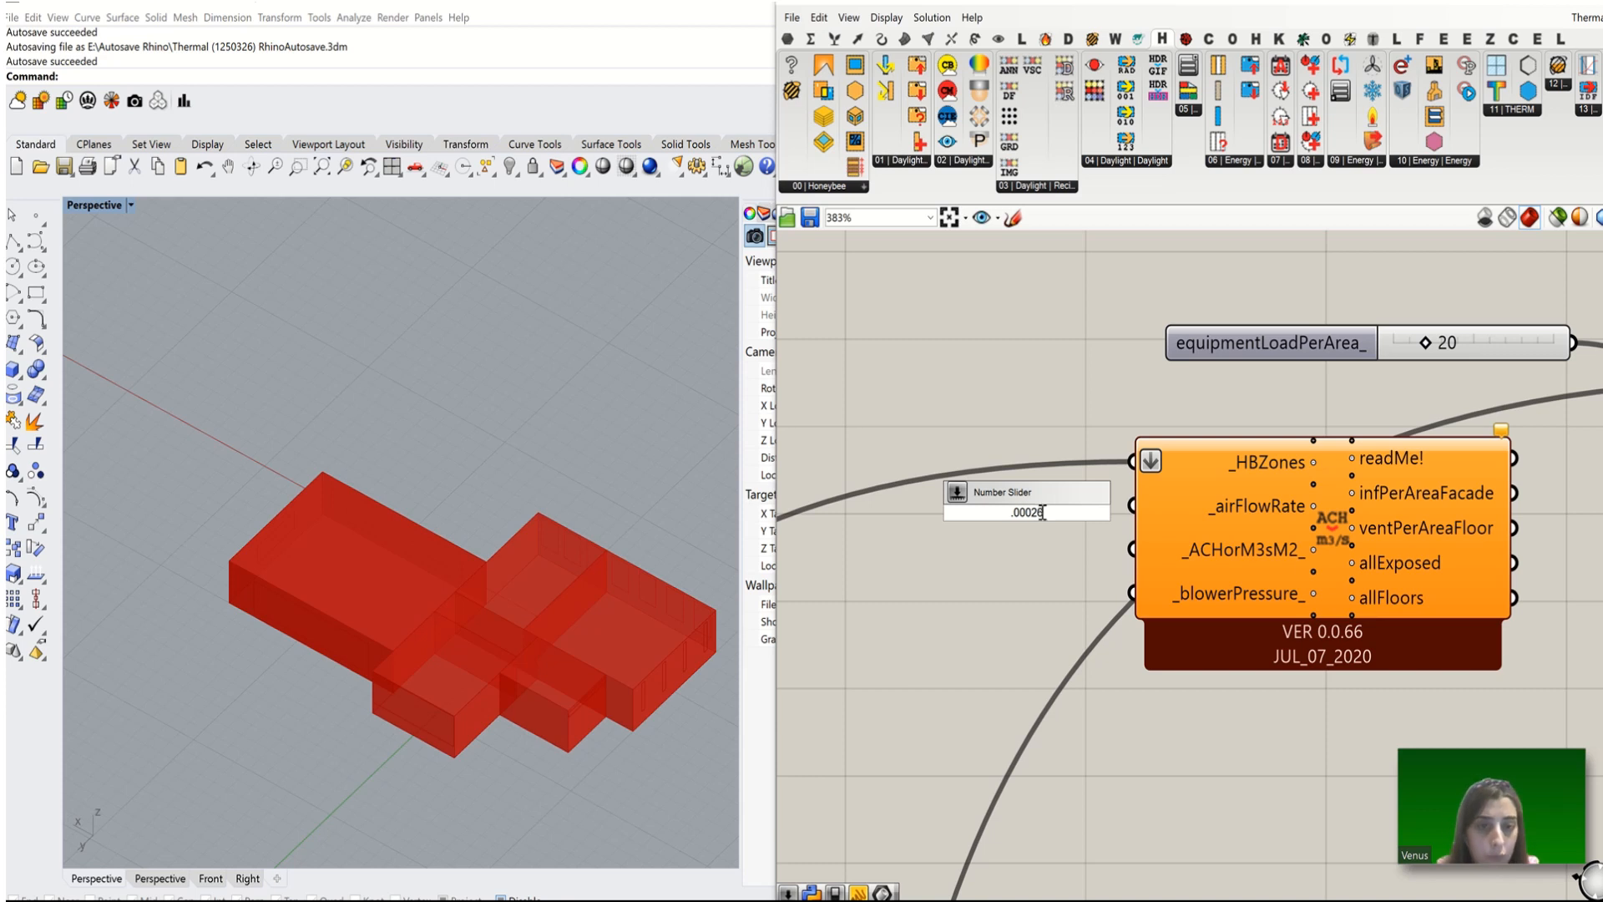
pyautogui.press('Return')
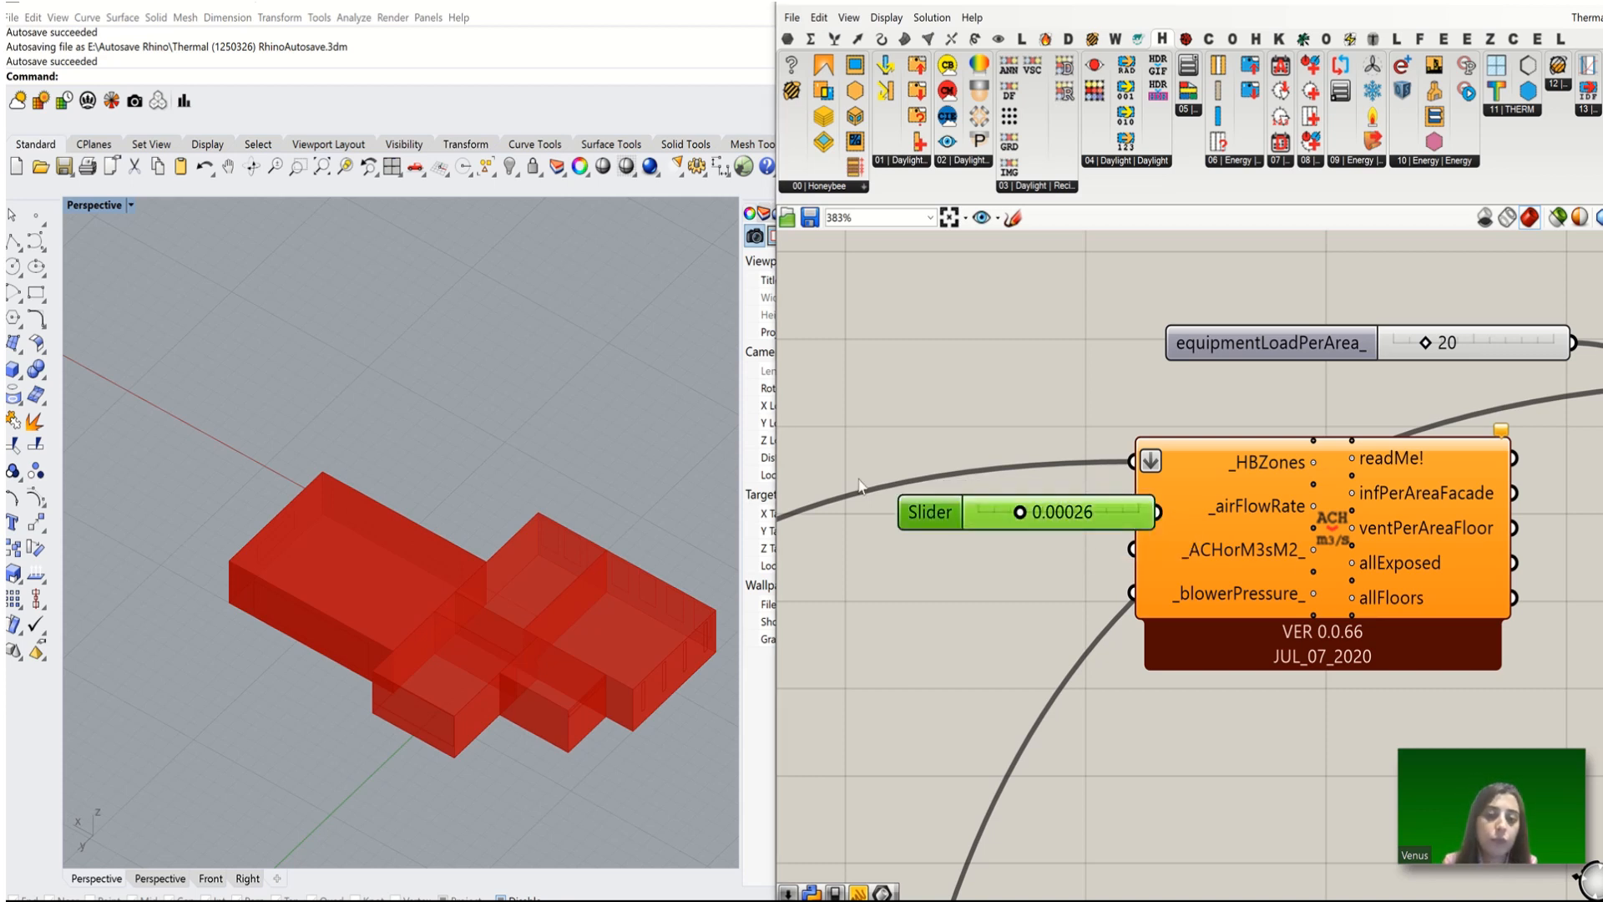
pyautogui.moveTo(998, 523); pyautogui.dragTo(863, 485)
pyautogui.moveTo(1132, 506); pyautogui.dragTo(1023, 473)
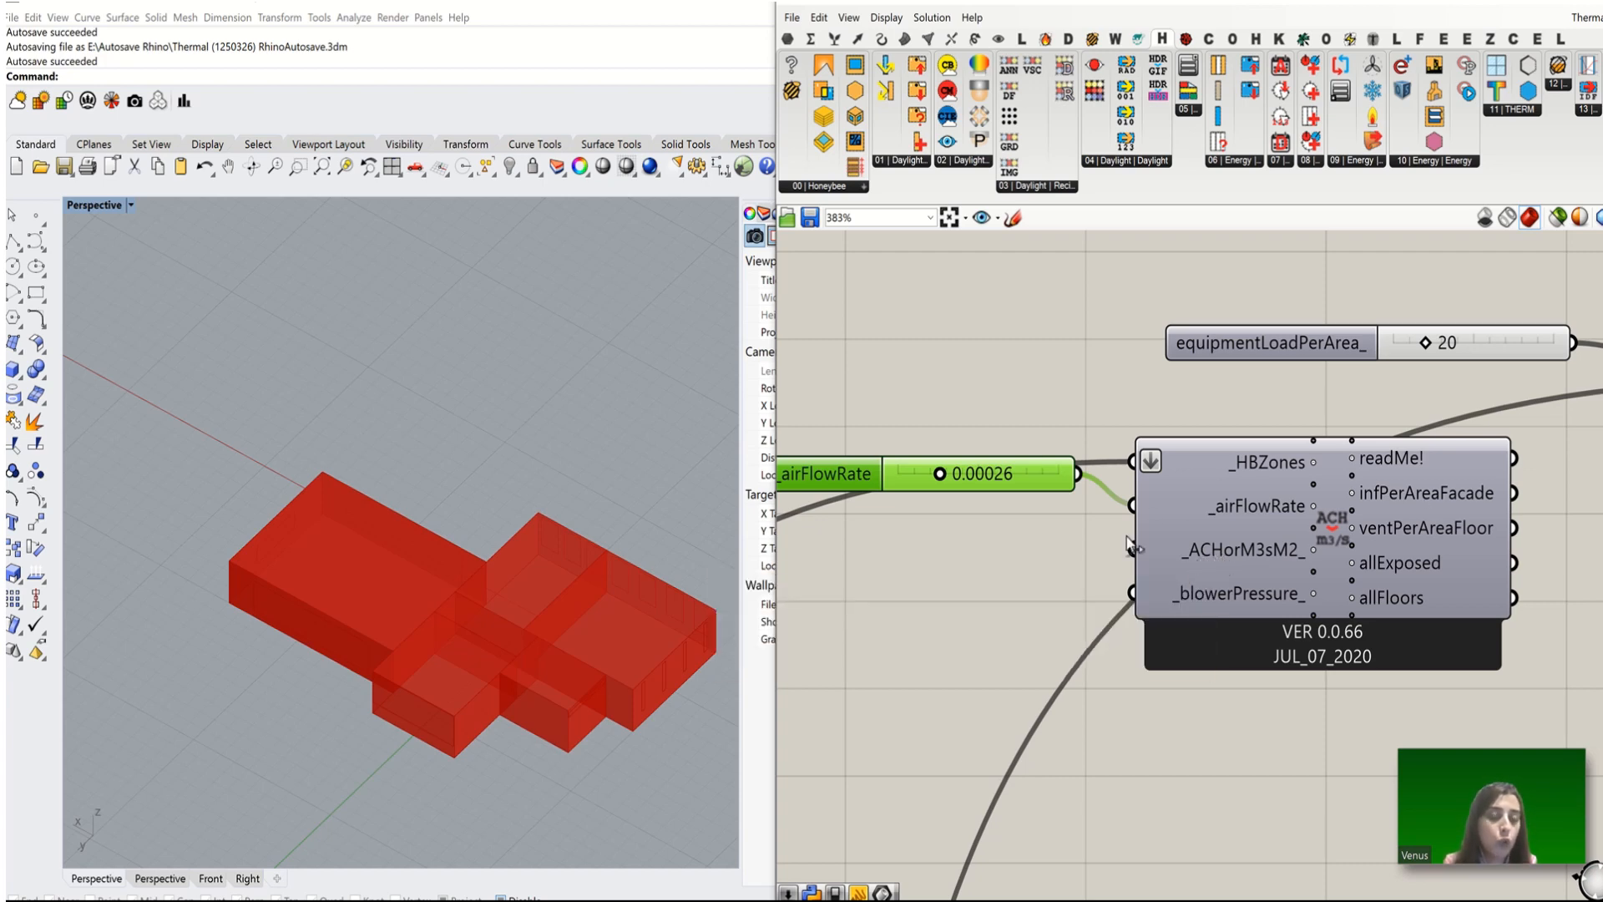
# Step: Feed the calculator's _ACHorM3sM2_ input from a Boolean Toggle set to False, and connect infPerAreaFacade to the loads component's infilRatePerArea_Facade_ input
pyautogui.scroll(-3, 1131, 547)
pyautogui.scroll(3, 1389, 496)
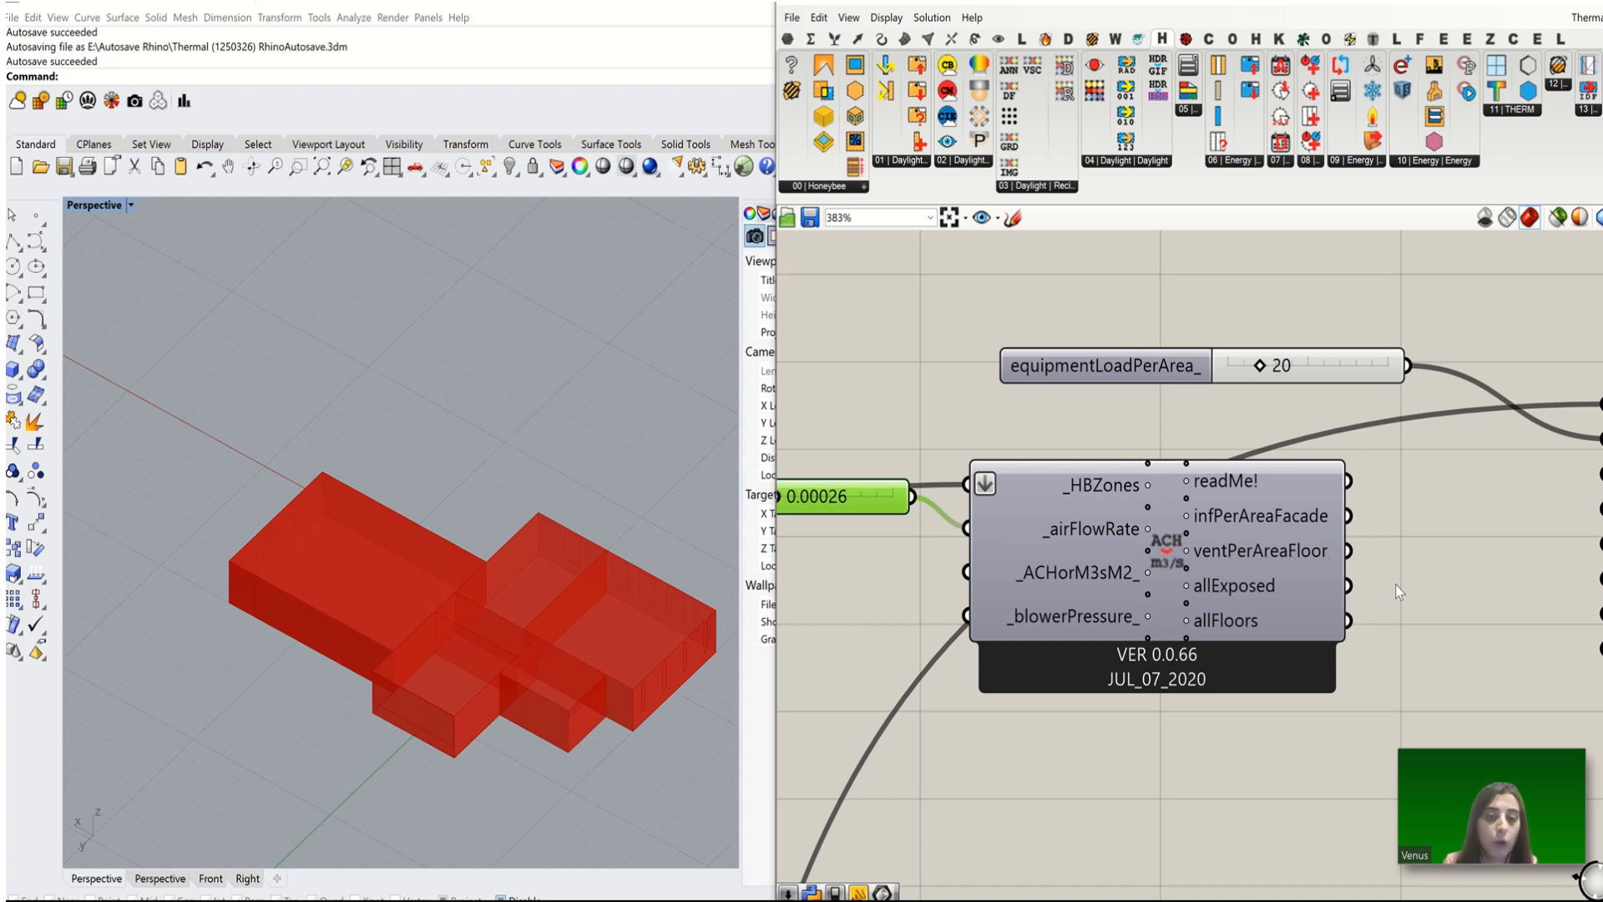
pyautogui.scroll(-2, 1399, 585)
pyautogui.doubleClick(964, 563)
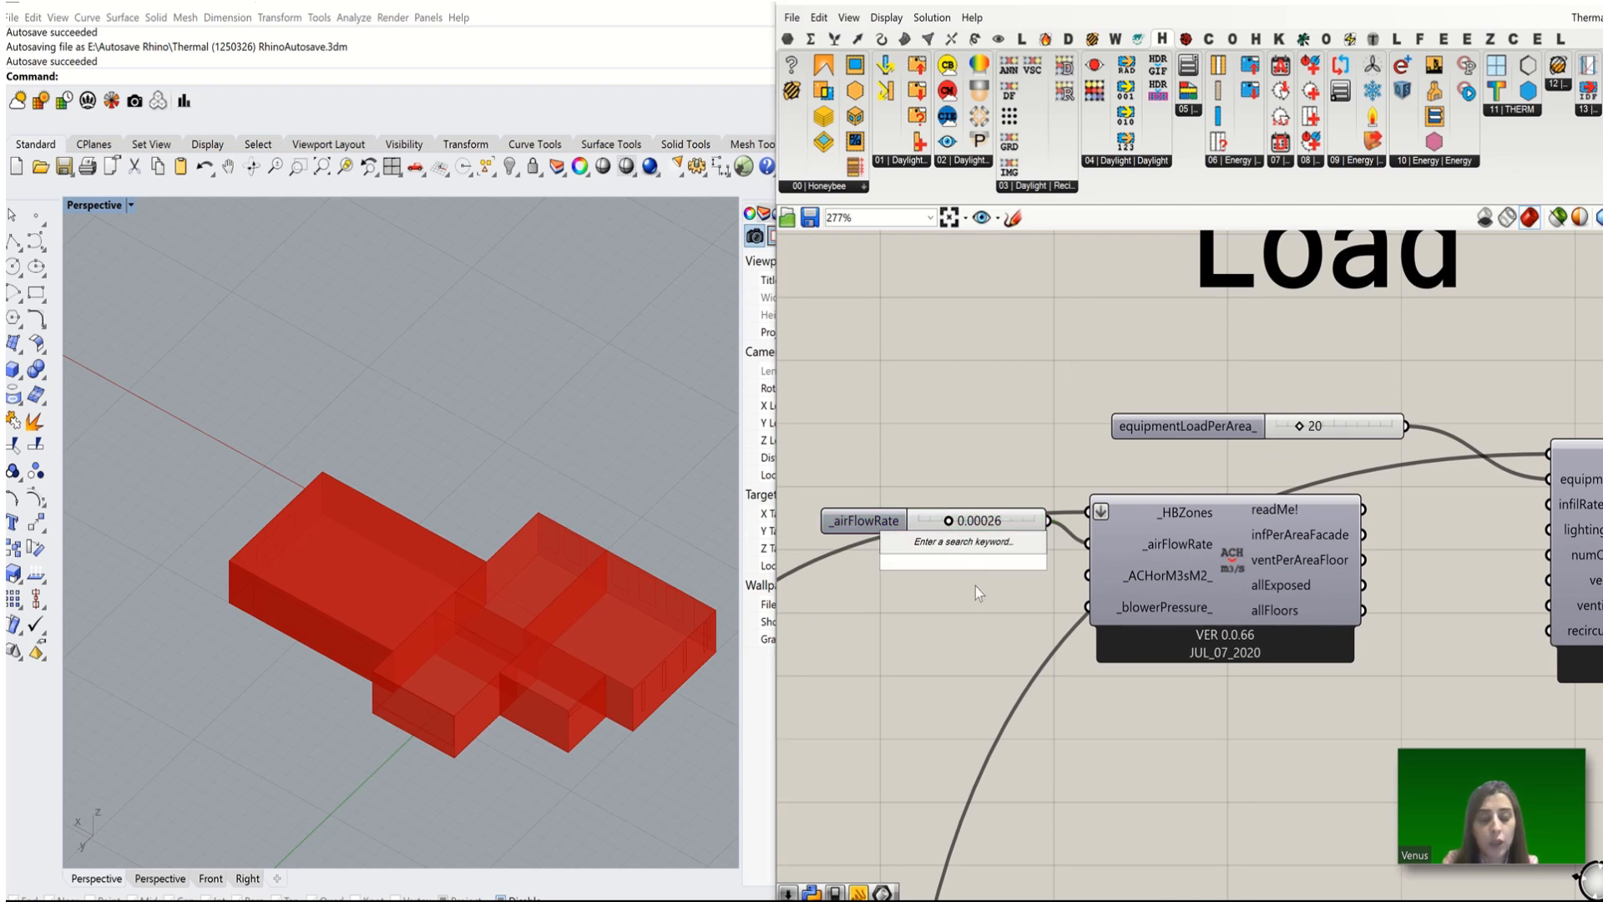
pyautogui.write('to')
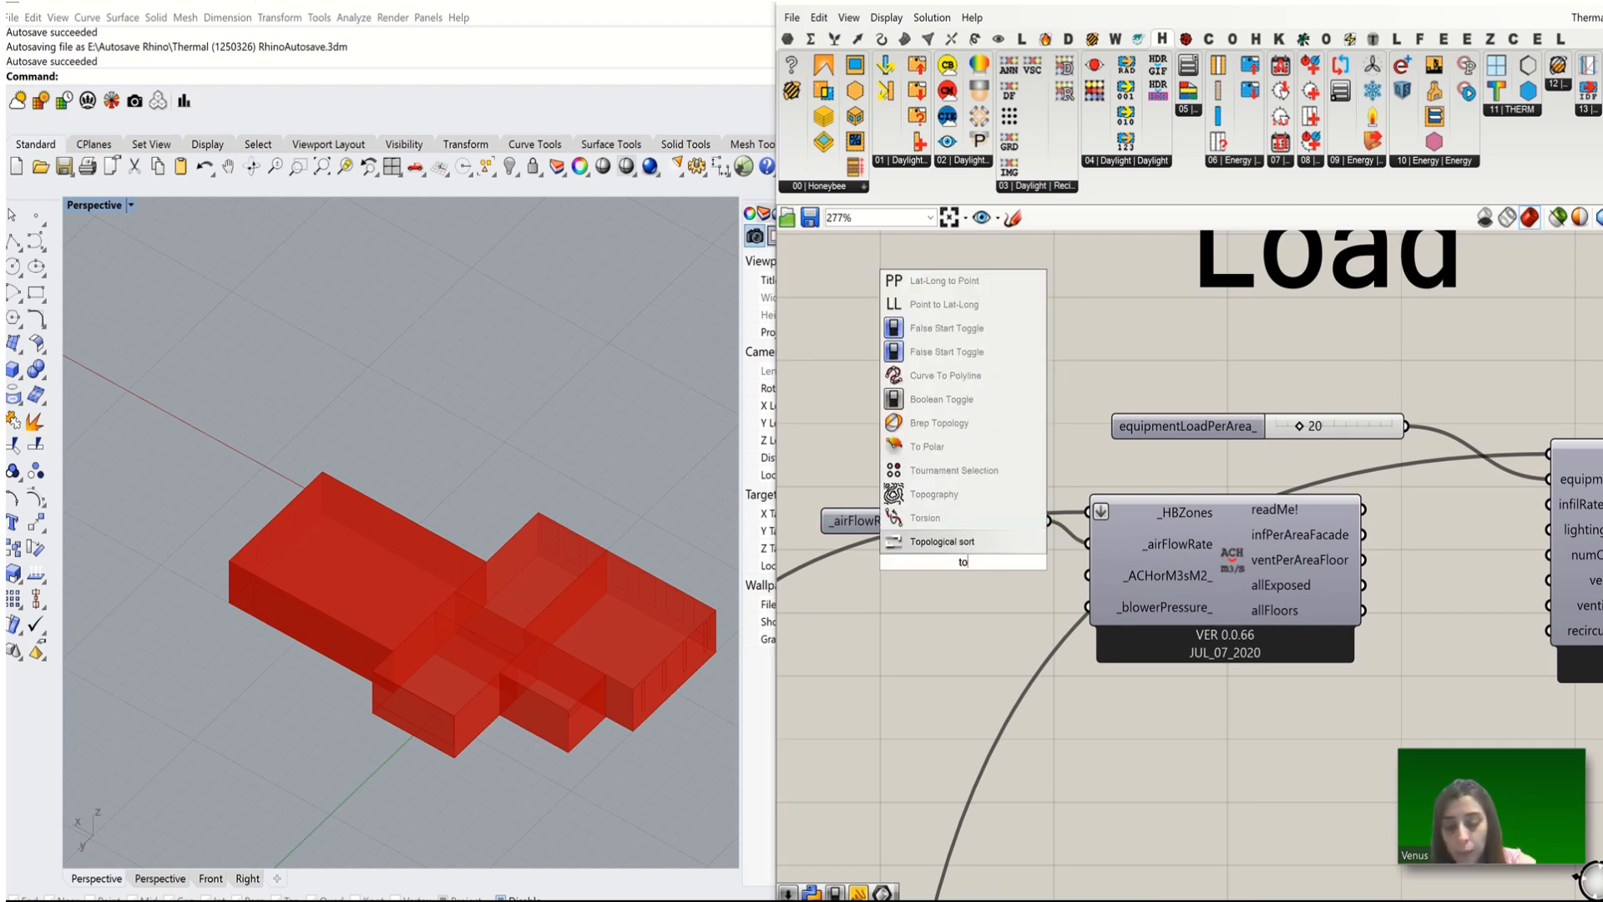
pyautogui.write('ggle')
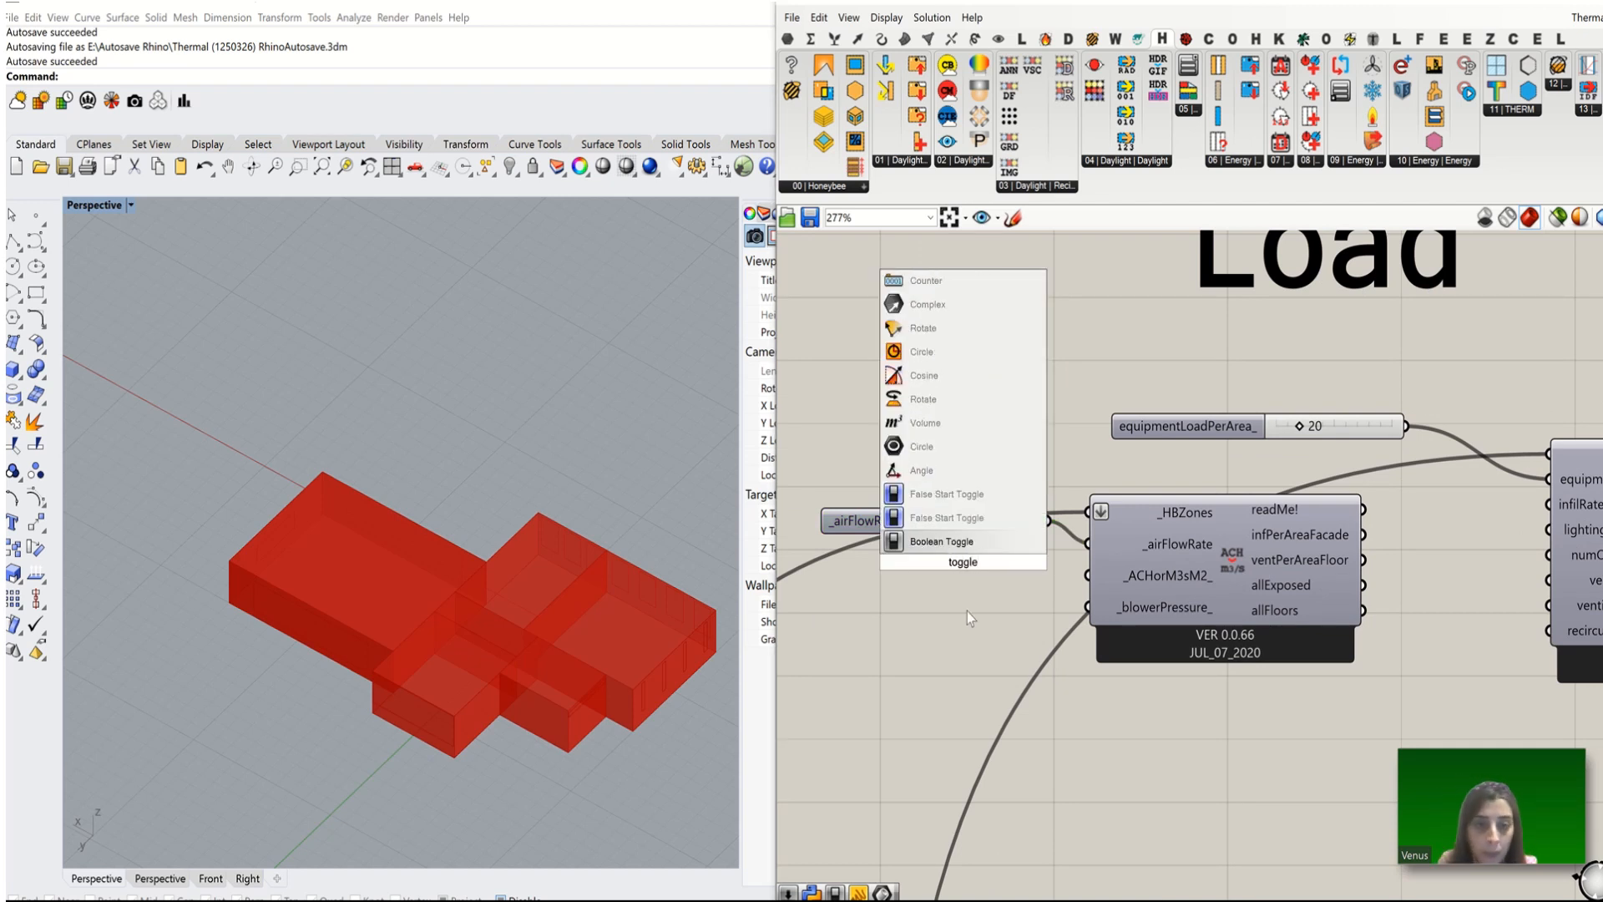
pyautogui.press('Return')
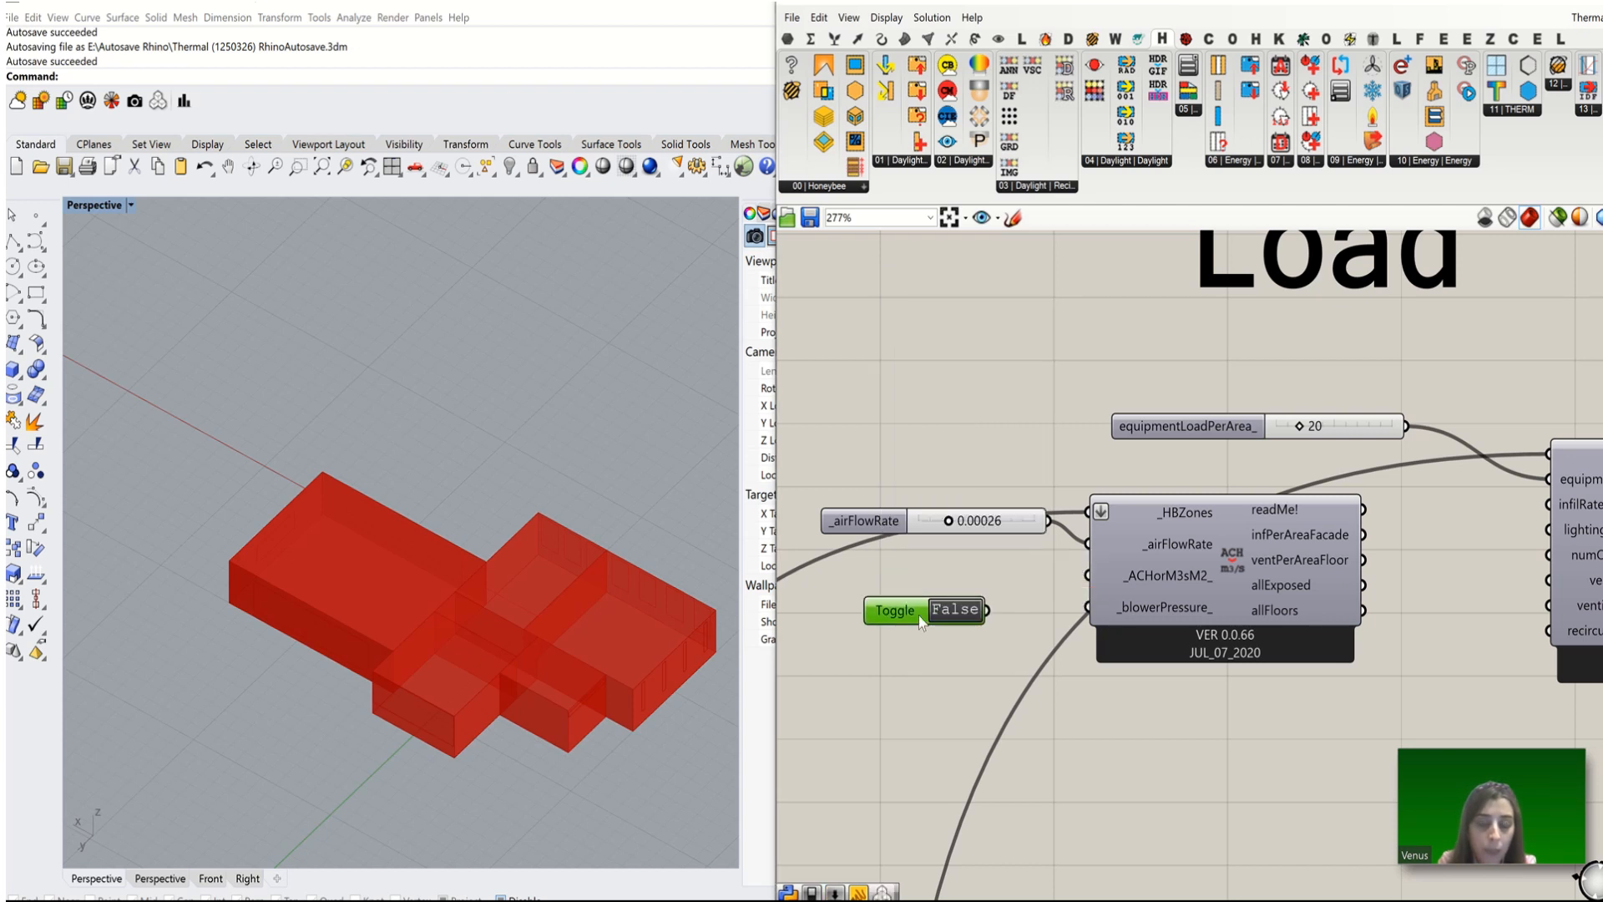
pyautogui.moveTo(919, 616); pyautogui.dragTo(1088, 575)
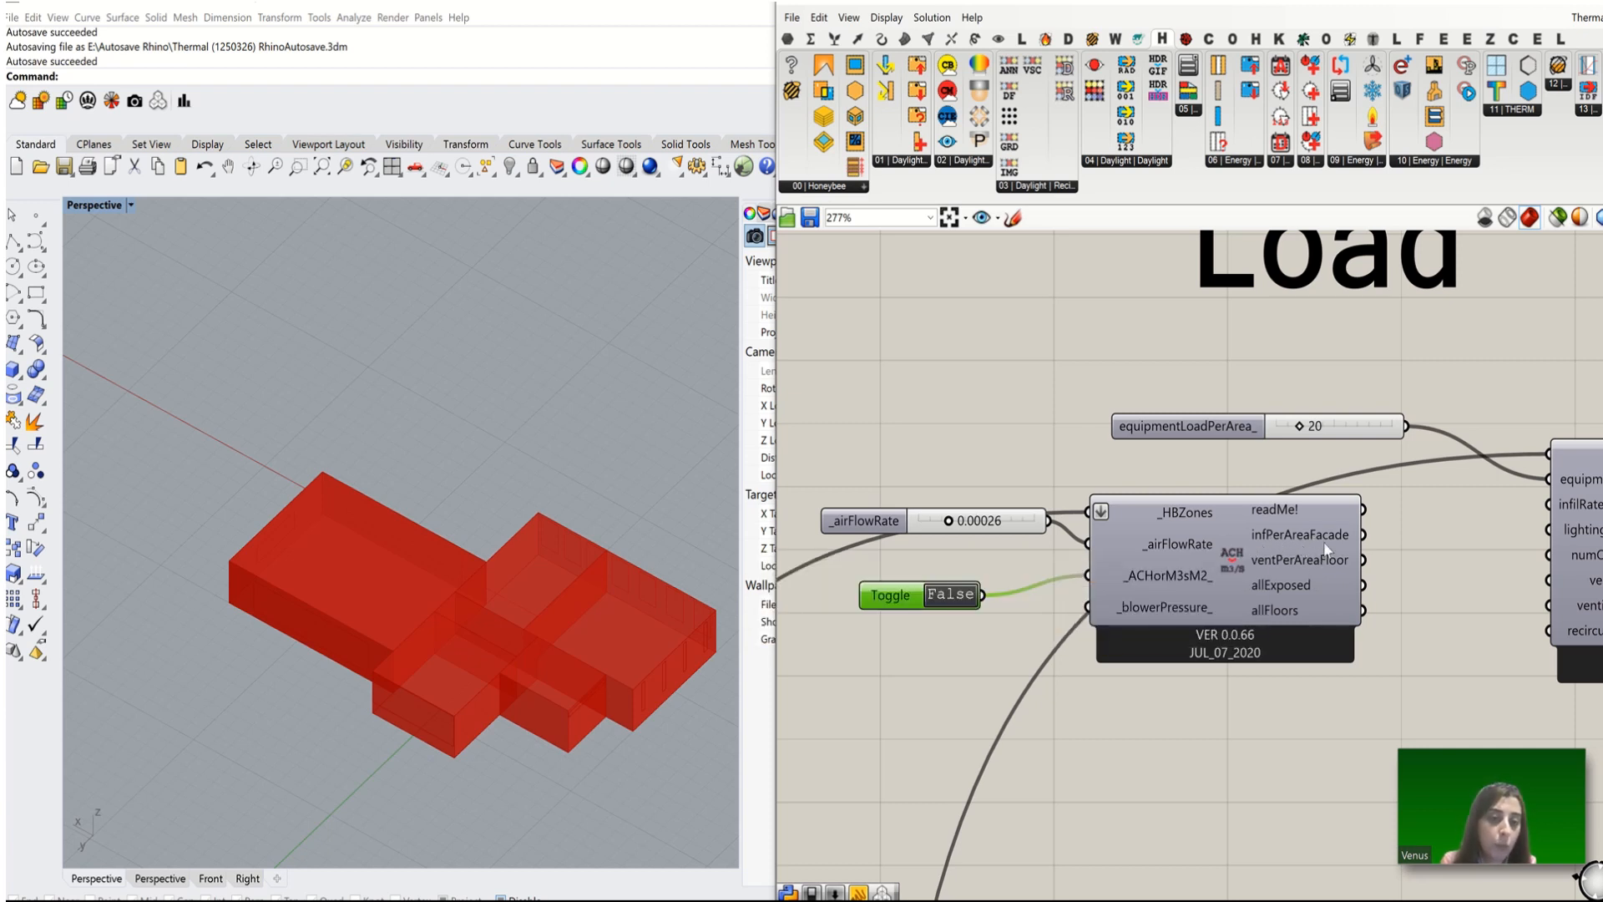
pyautogui.moveTo(1364, 535); pyautogui.dragTo(1549, 505)
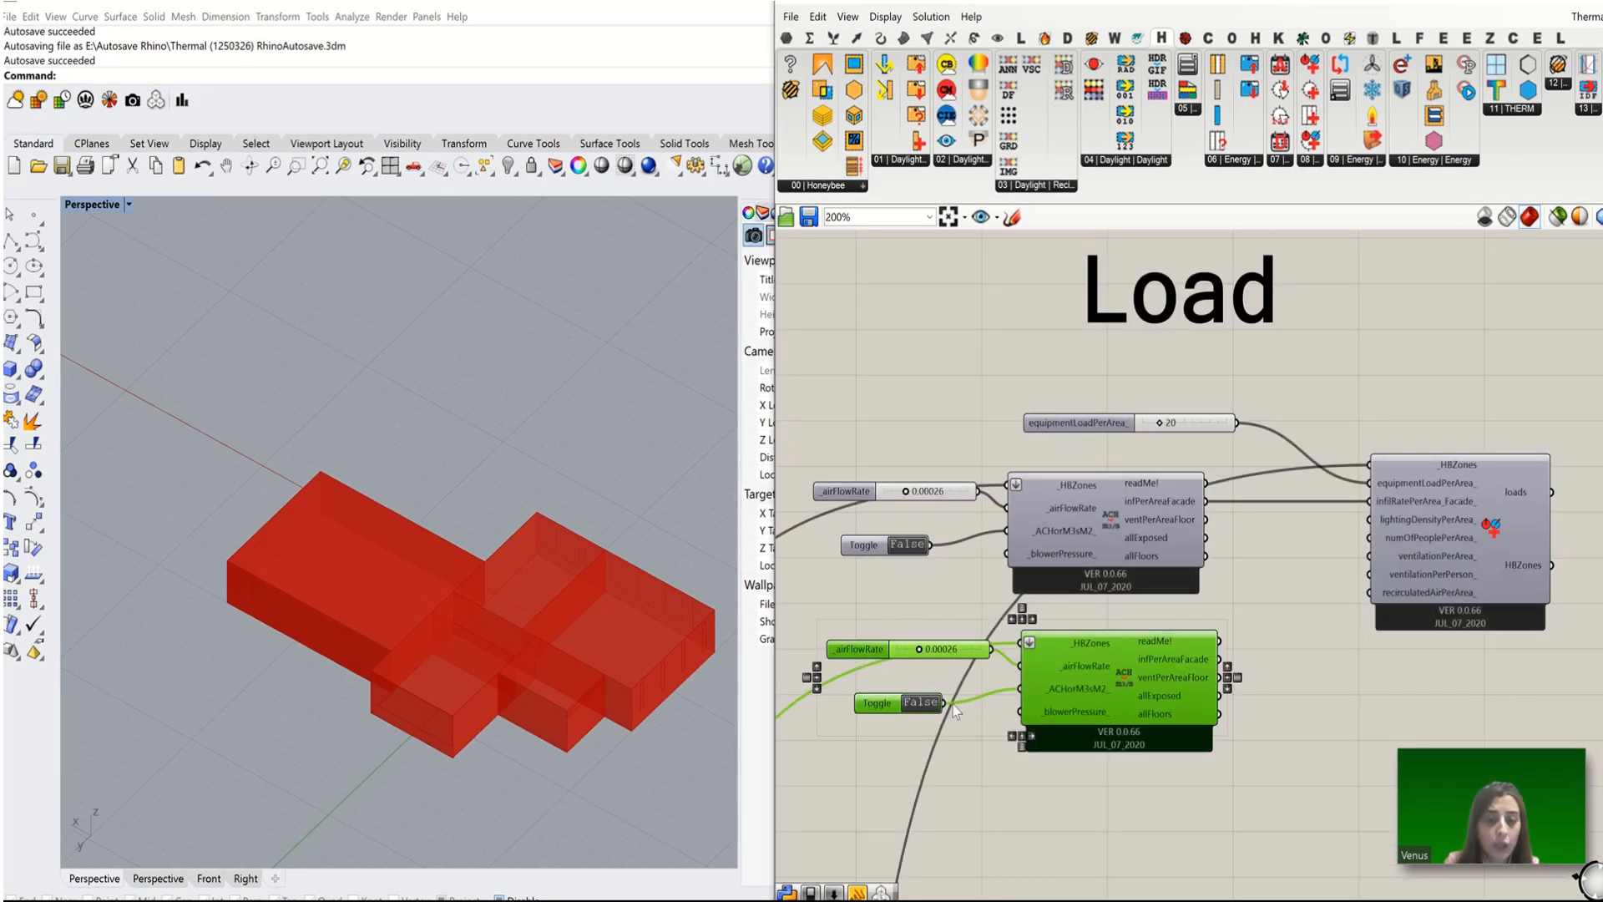
# Step: Duplicate the calculator with its air flow slider and toggle below the original, and set the copy's toggle to True
pyautogui.click(1274, 703)
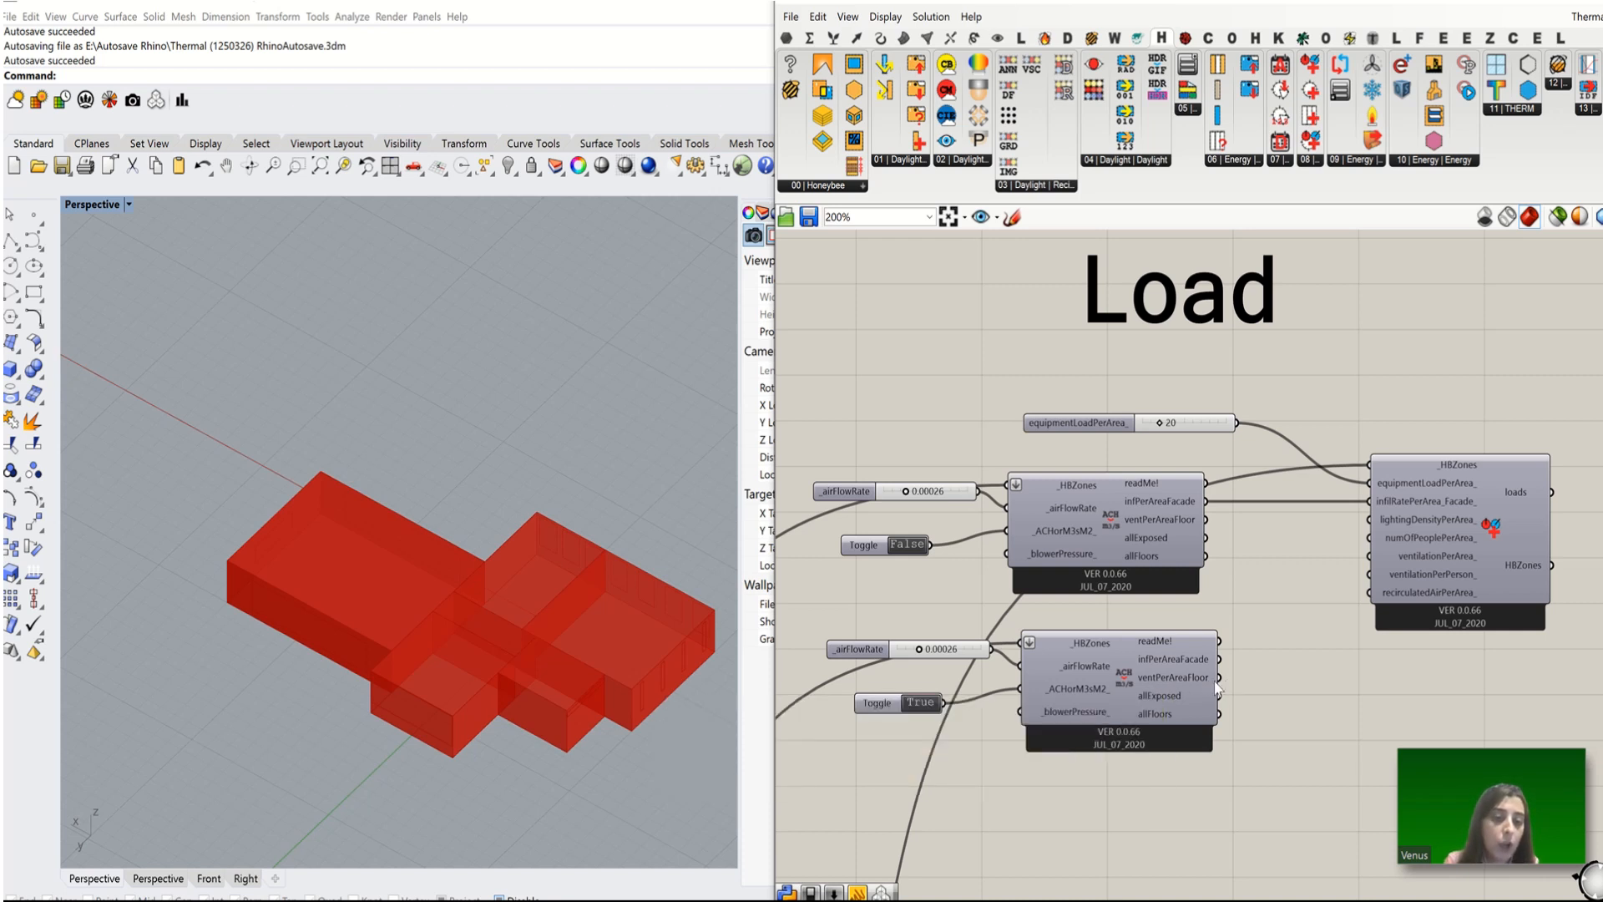
pyautogui.moveTo(1292, 657); pyautogui.dragTo(1337, 588)
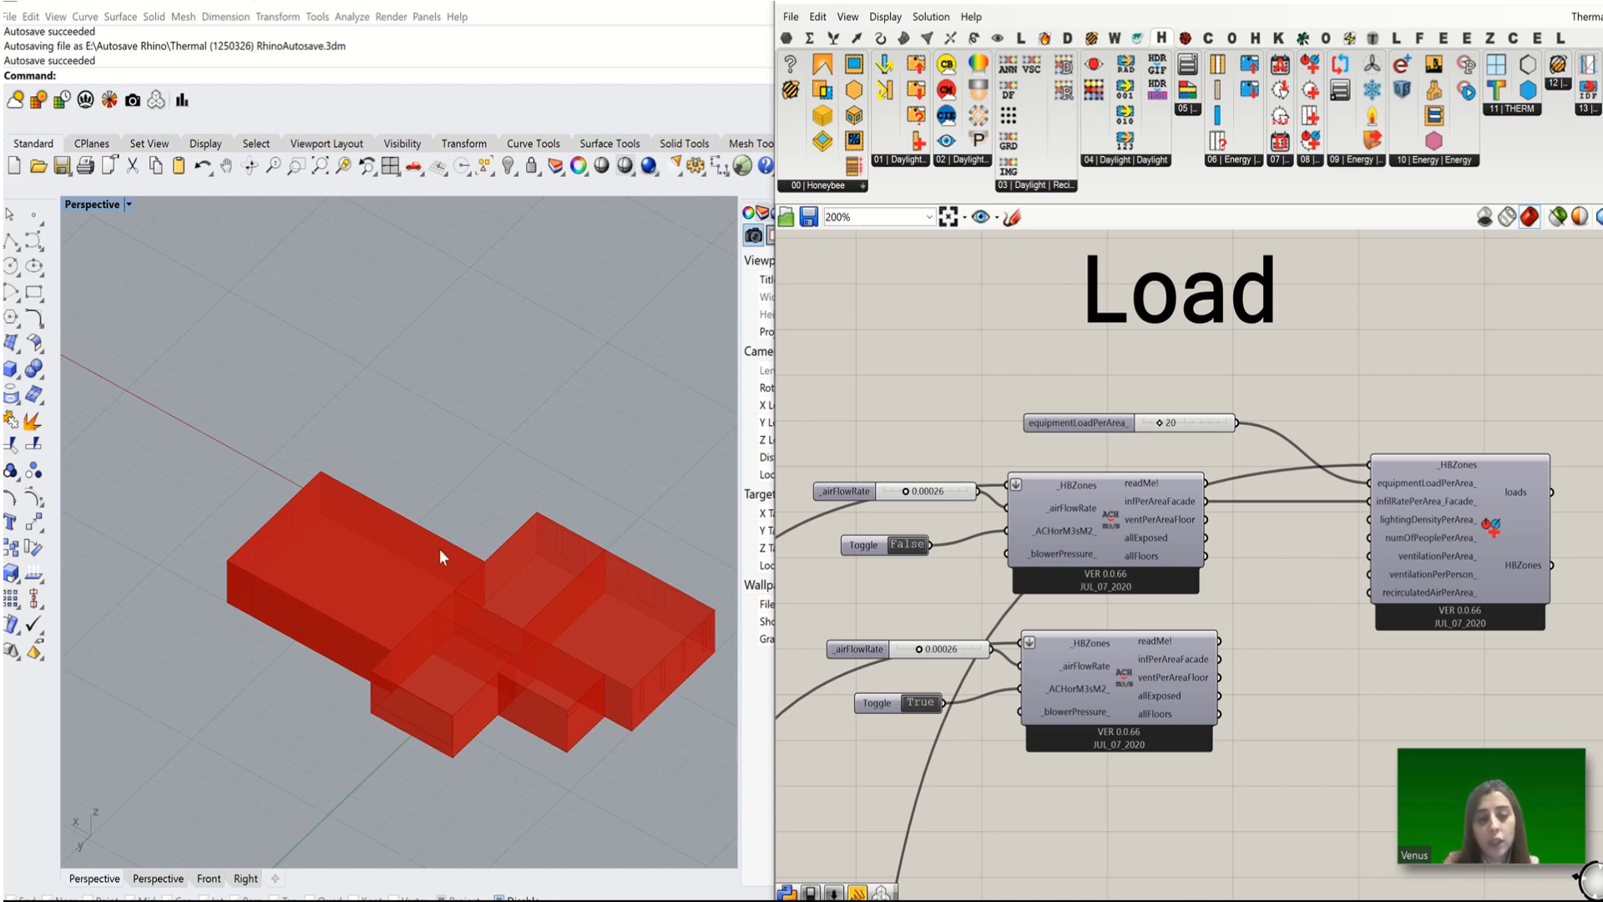
# Step: Switch the zone program feeding the lower load lookup component in the purple group to MidriseApartment::Apartment
pyautogui.scroll(-3, 1265, 597)
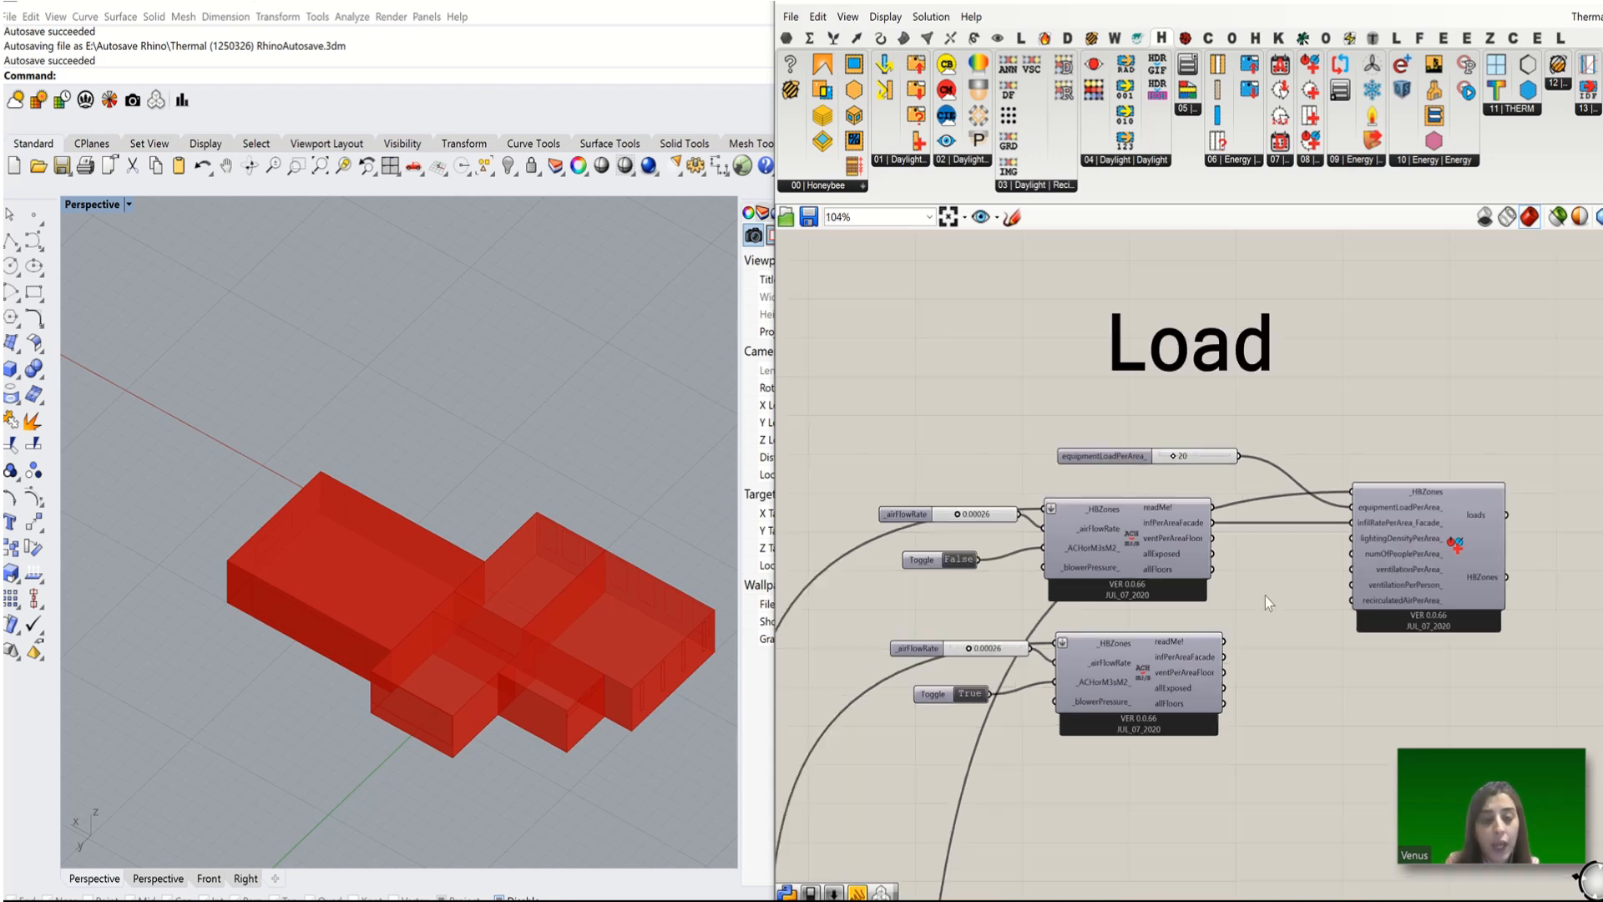
pyautogui.scroll(-4, 1265, 597)
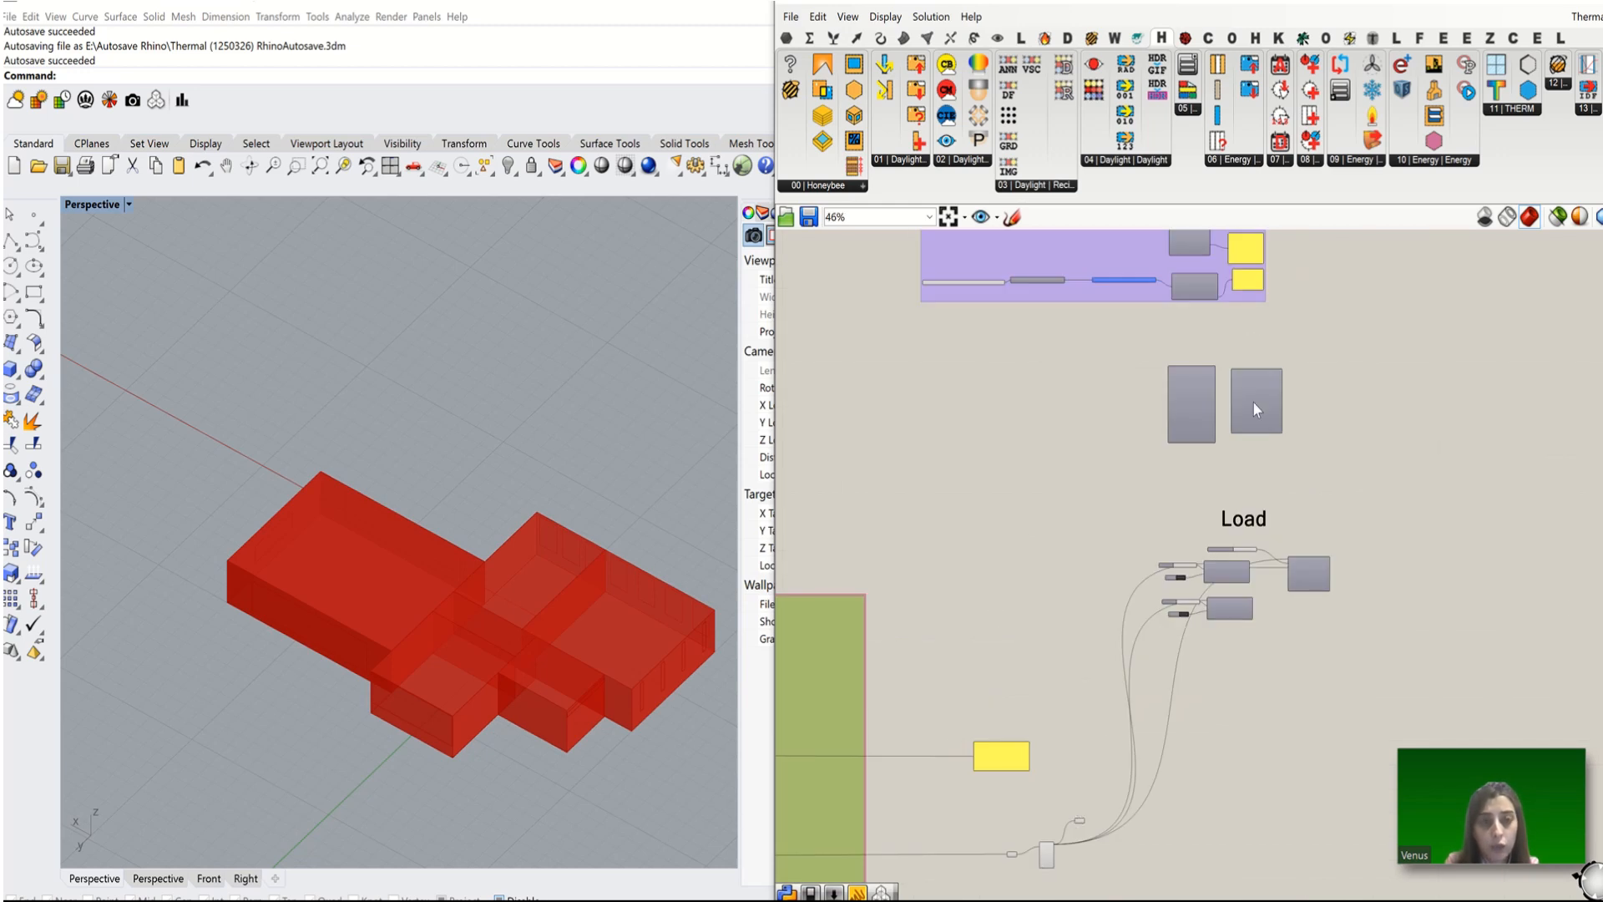
pyautogui.scroll(7, 1231, 302)
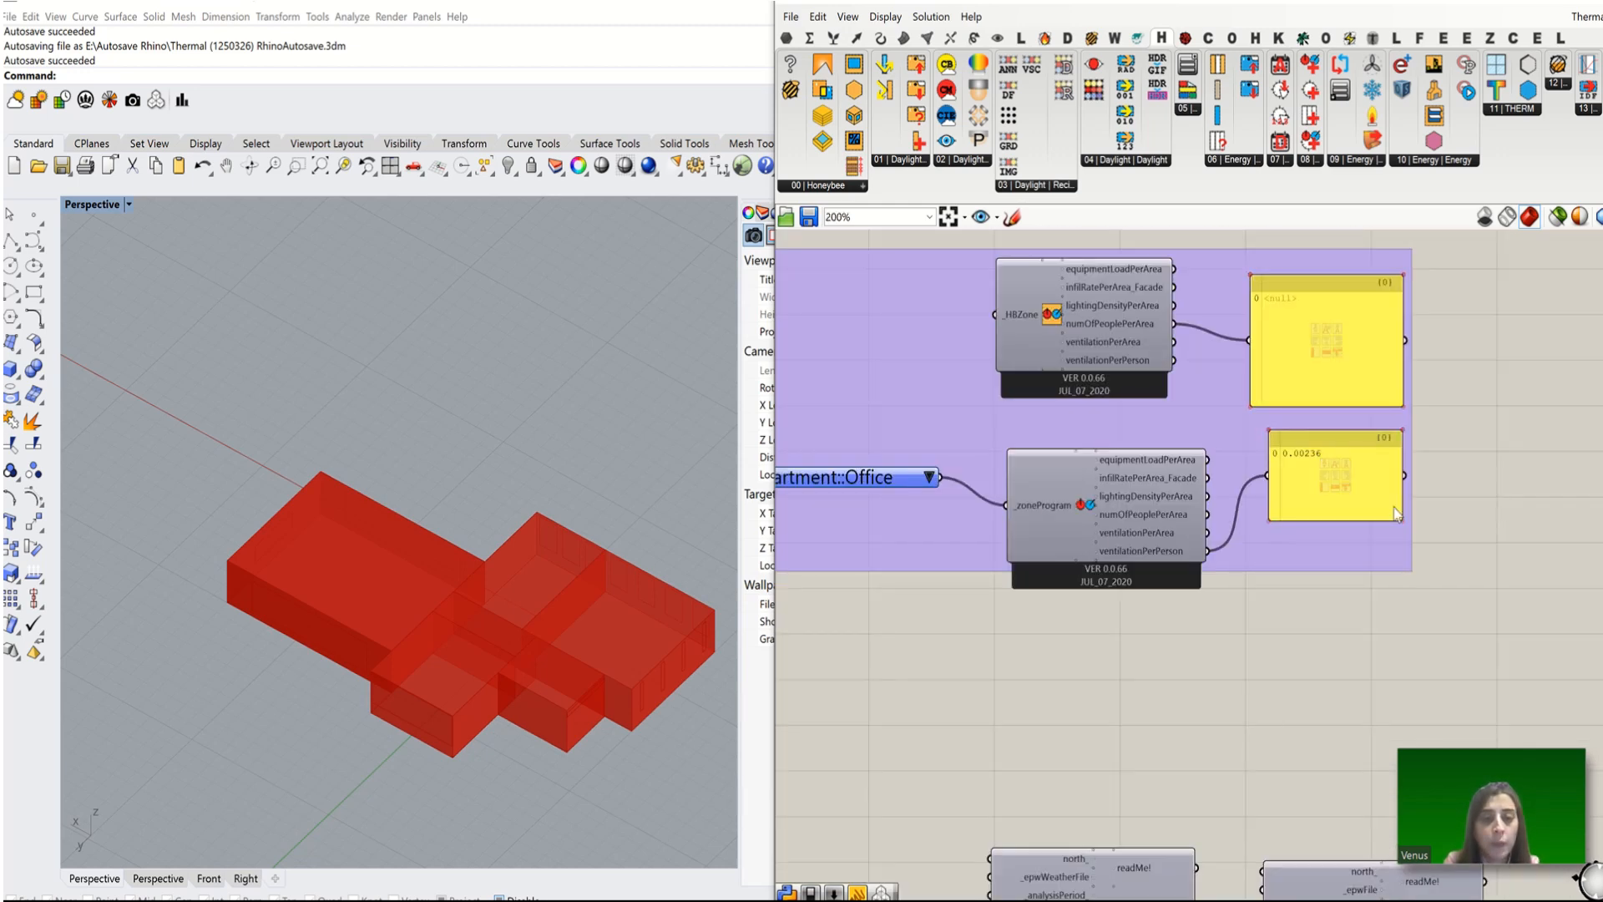
pyautogui.scroll(2, 1305, 498)
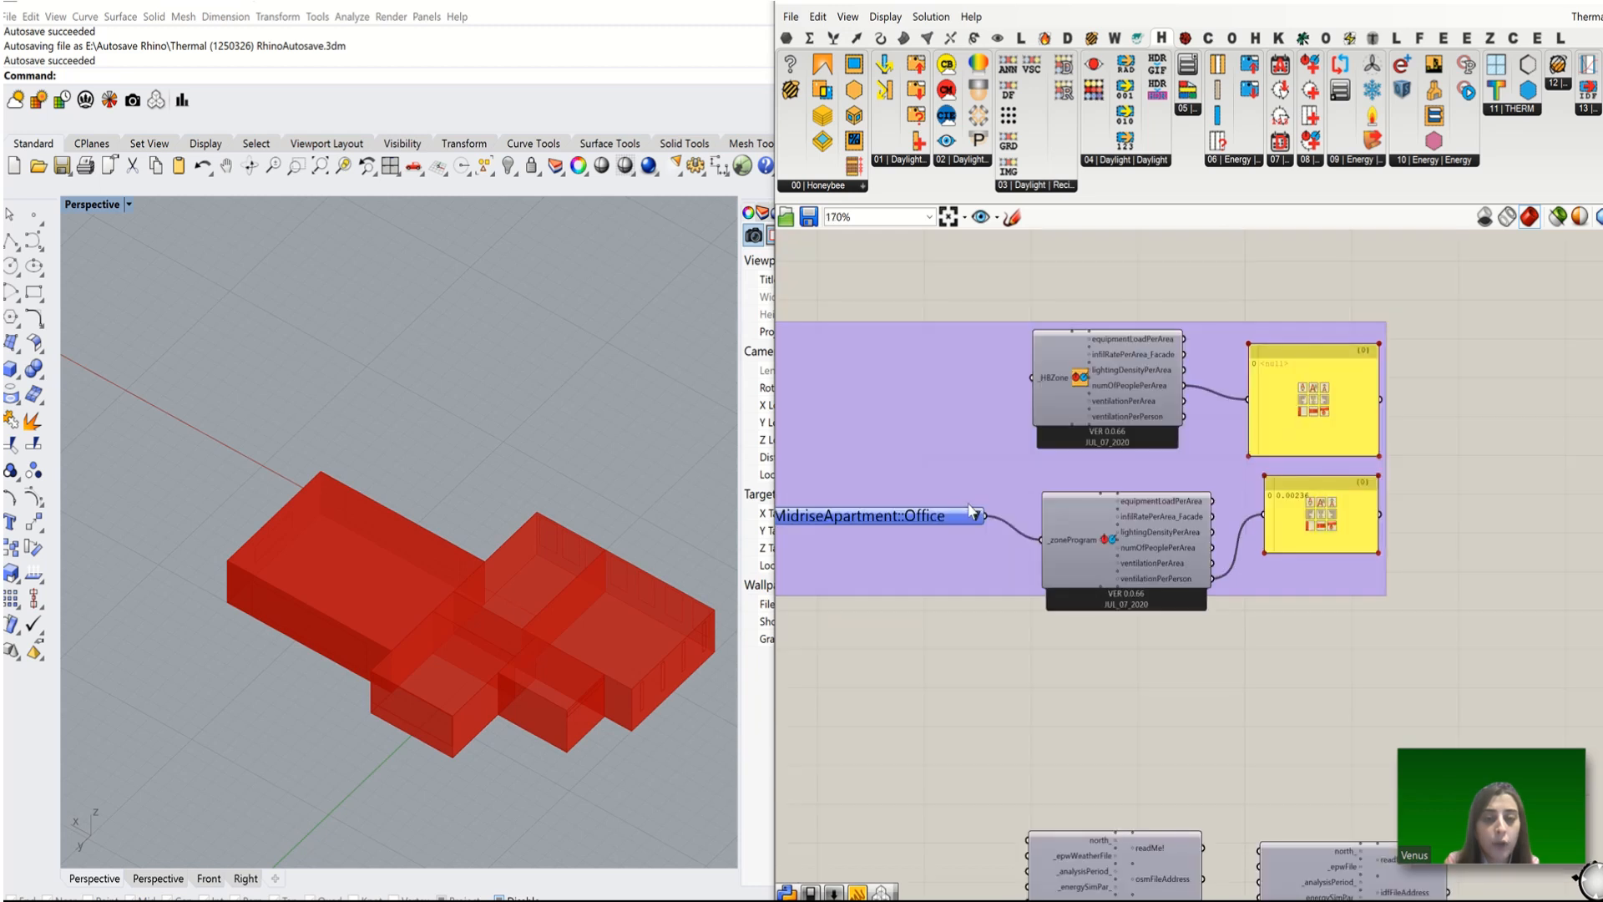
pyautogui.scroll(-3, 1290, 577)
pyautogui.click(965, 519)
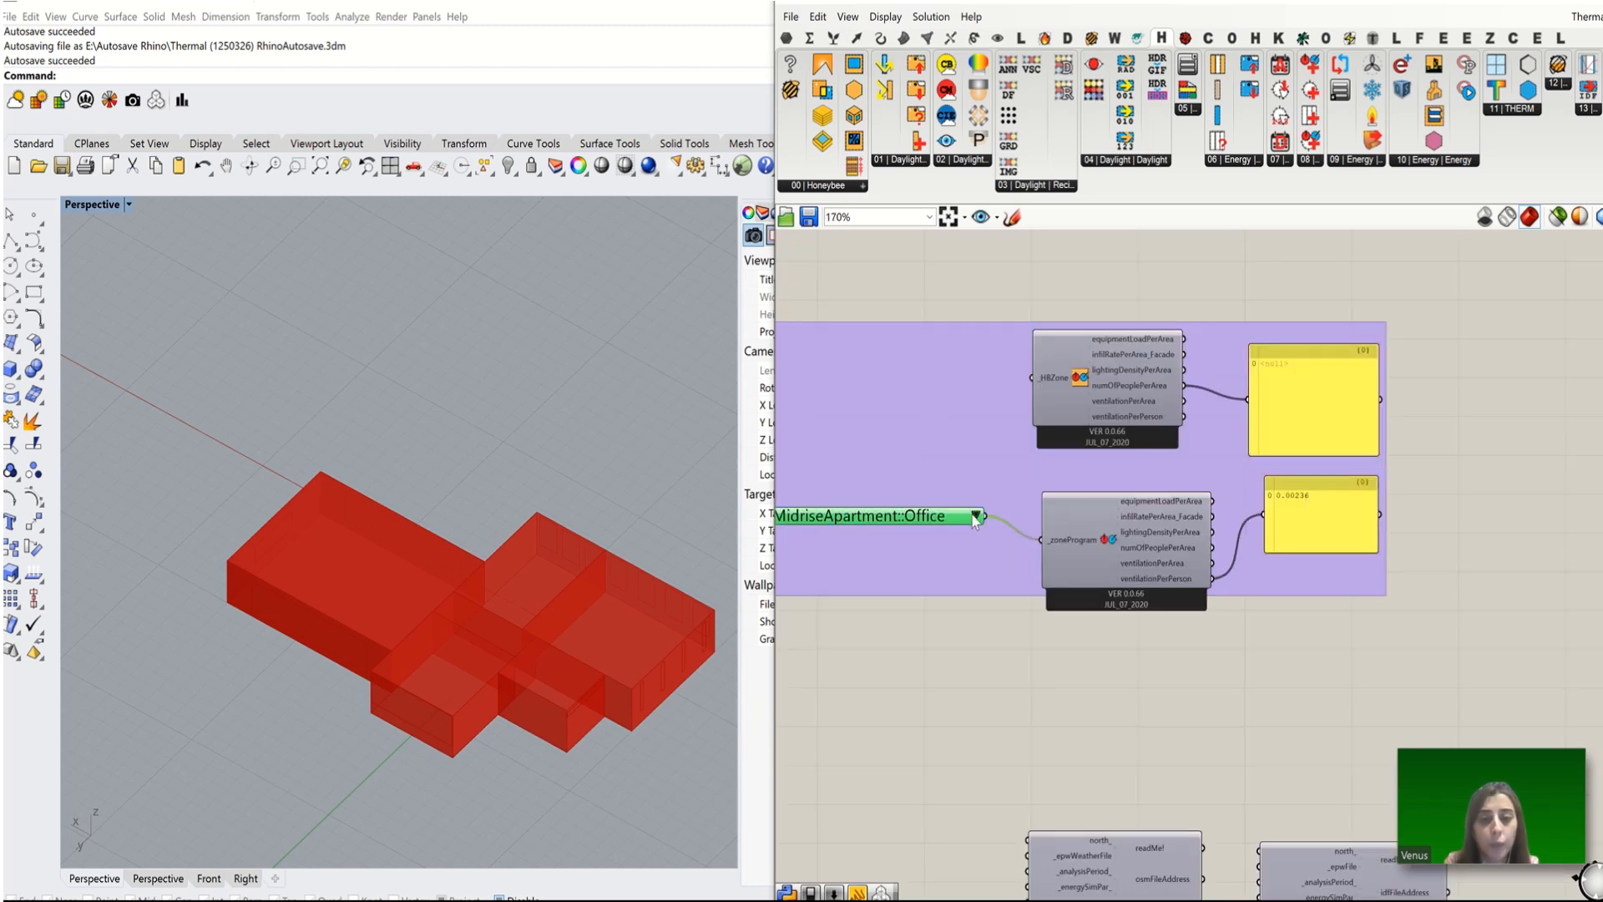
pyautogui.click(973, 518)
pyautogui.click(988, 524)
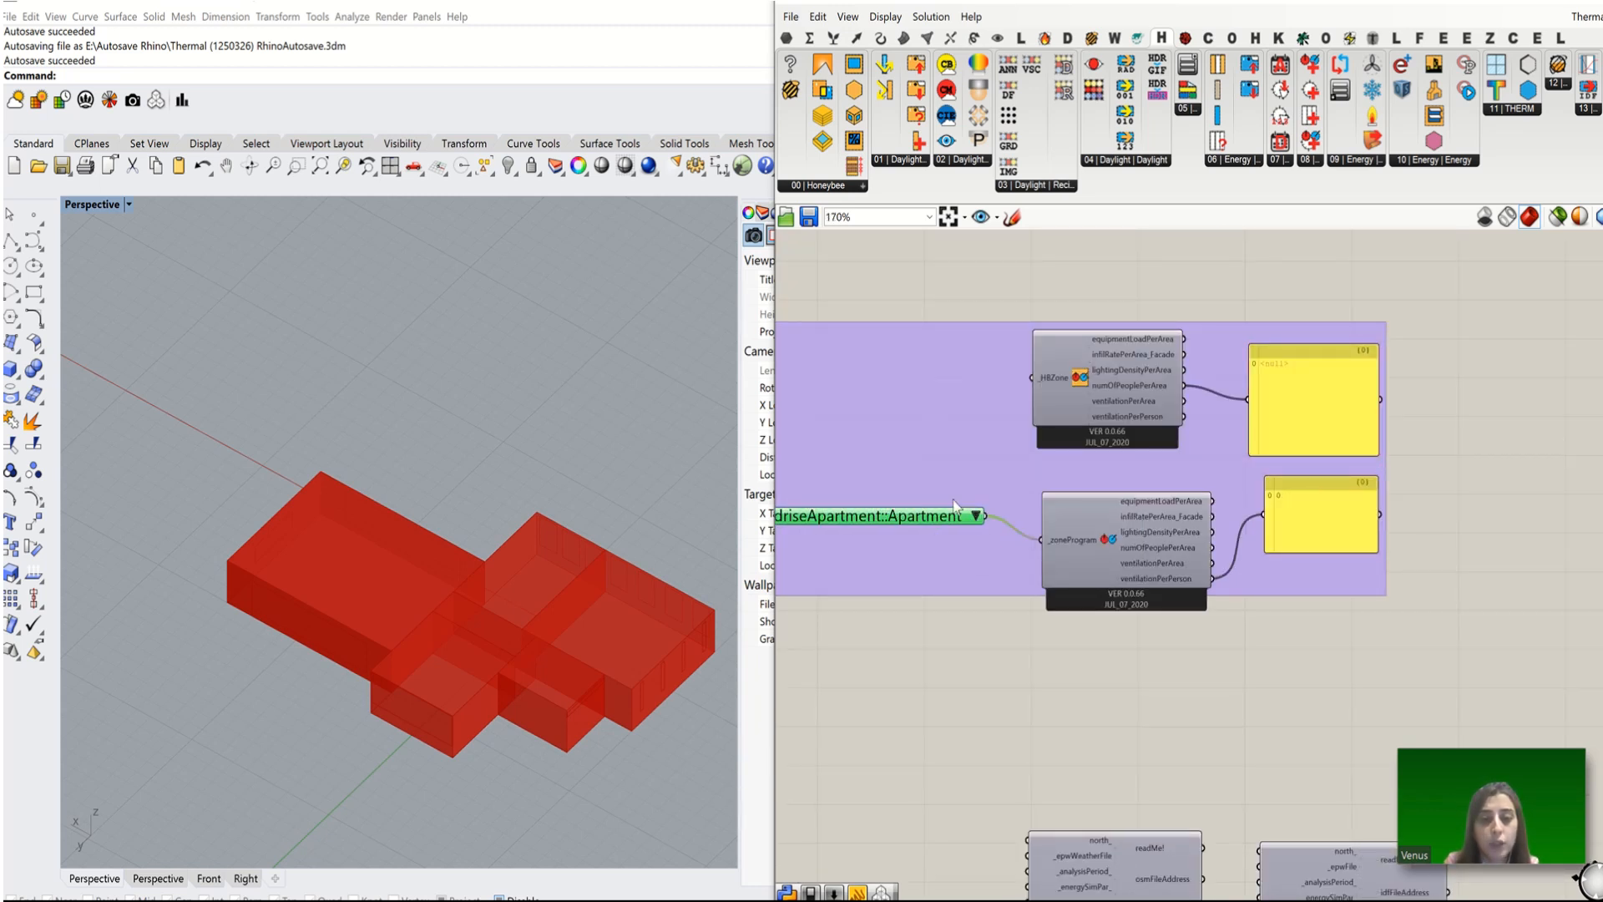
# Step: Connect the ventilationPerArea output to the lower panel in place of ventilationPerPerson, and set the zone program to MidriseApartment::Office
pyautogui.scroll(-2, 923, 514)
pyautogui.scroll(4, 935, 505)
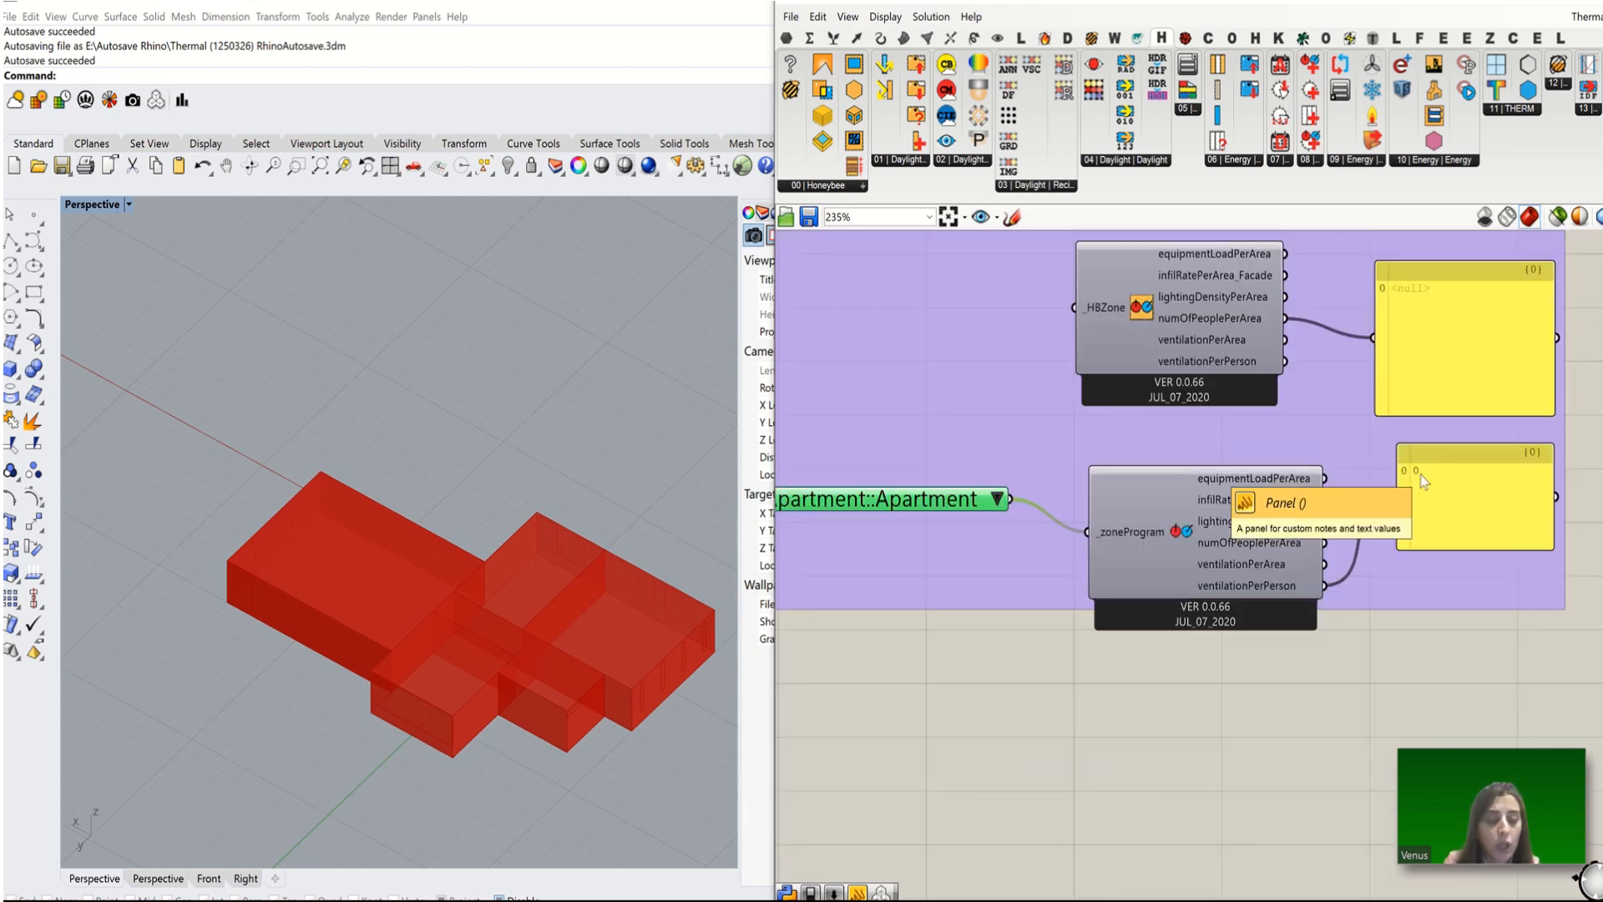
pyautogui.keyDown('shift'); pyautogui.moveTo(1325, 565); pyautogui.dragTo(1395, 497); pyautogui.keyUp('shift')
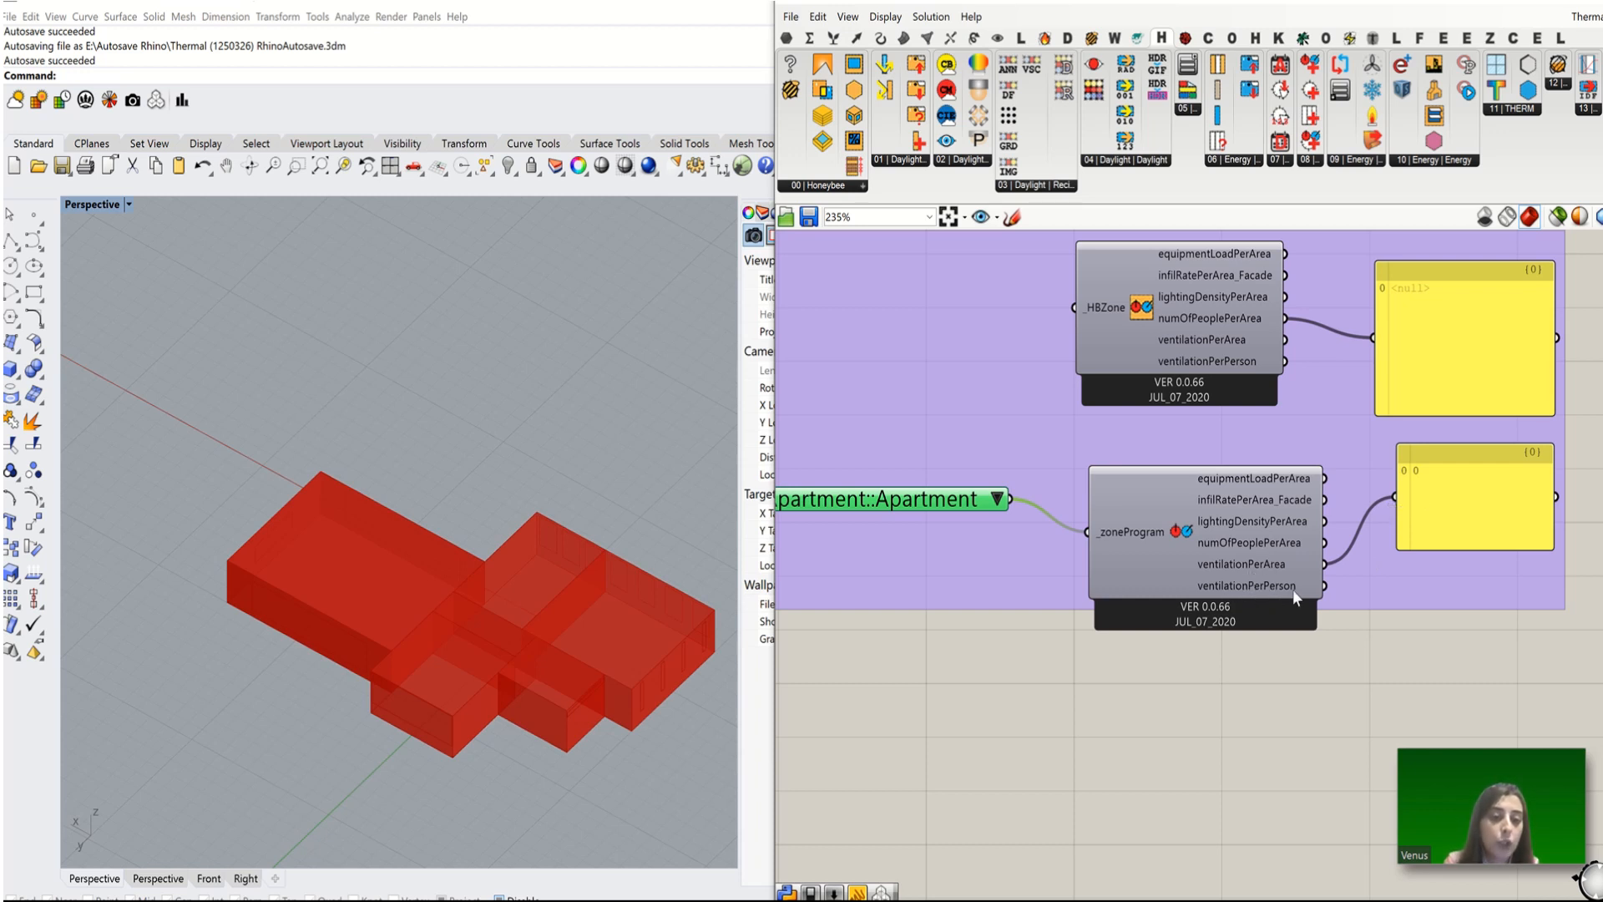
pyautogui.click(997, 498)
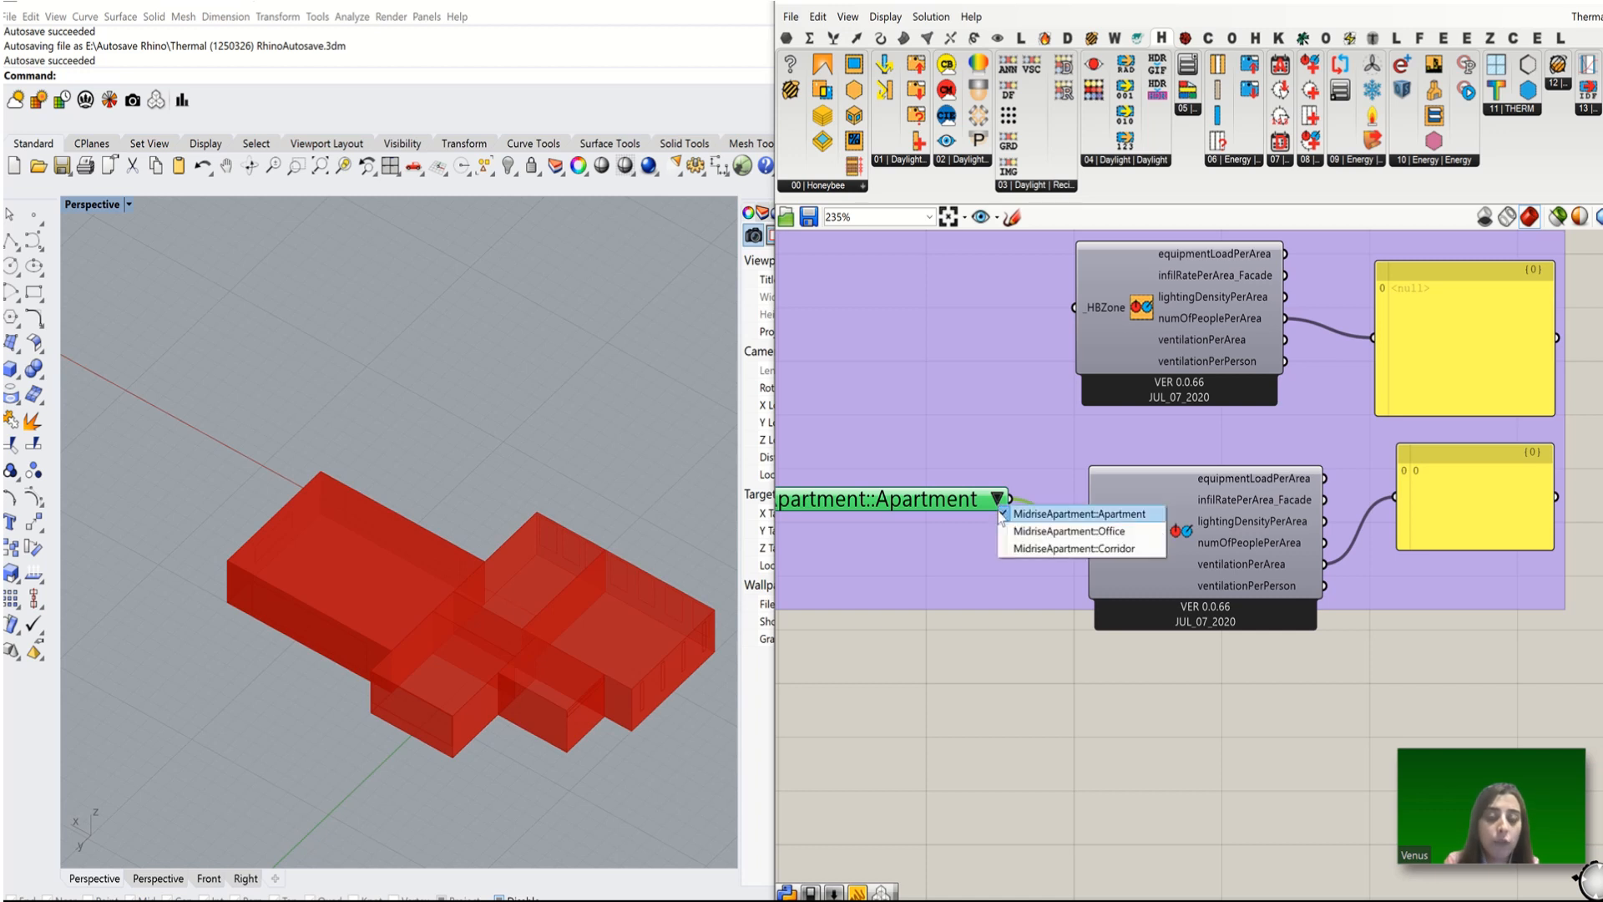
pyautogui.click(1101, 534)
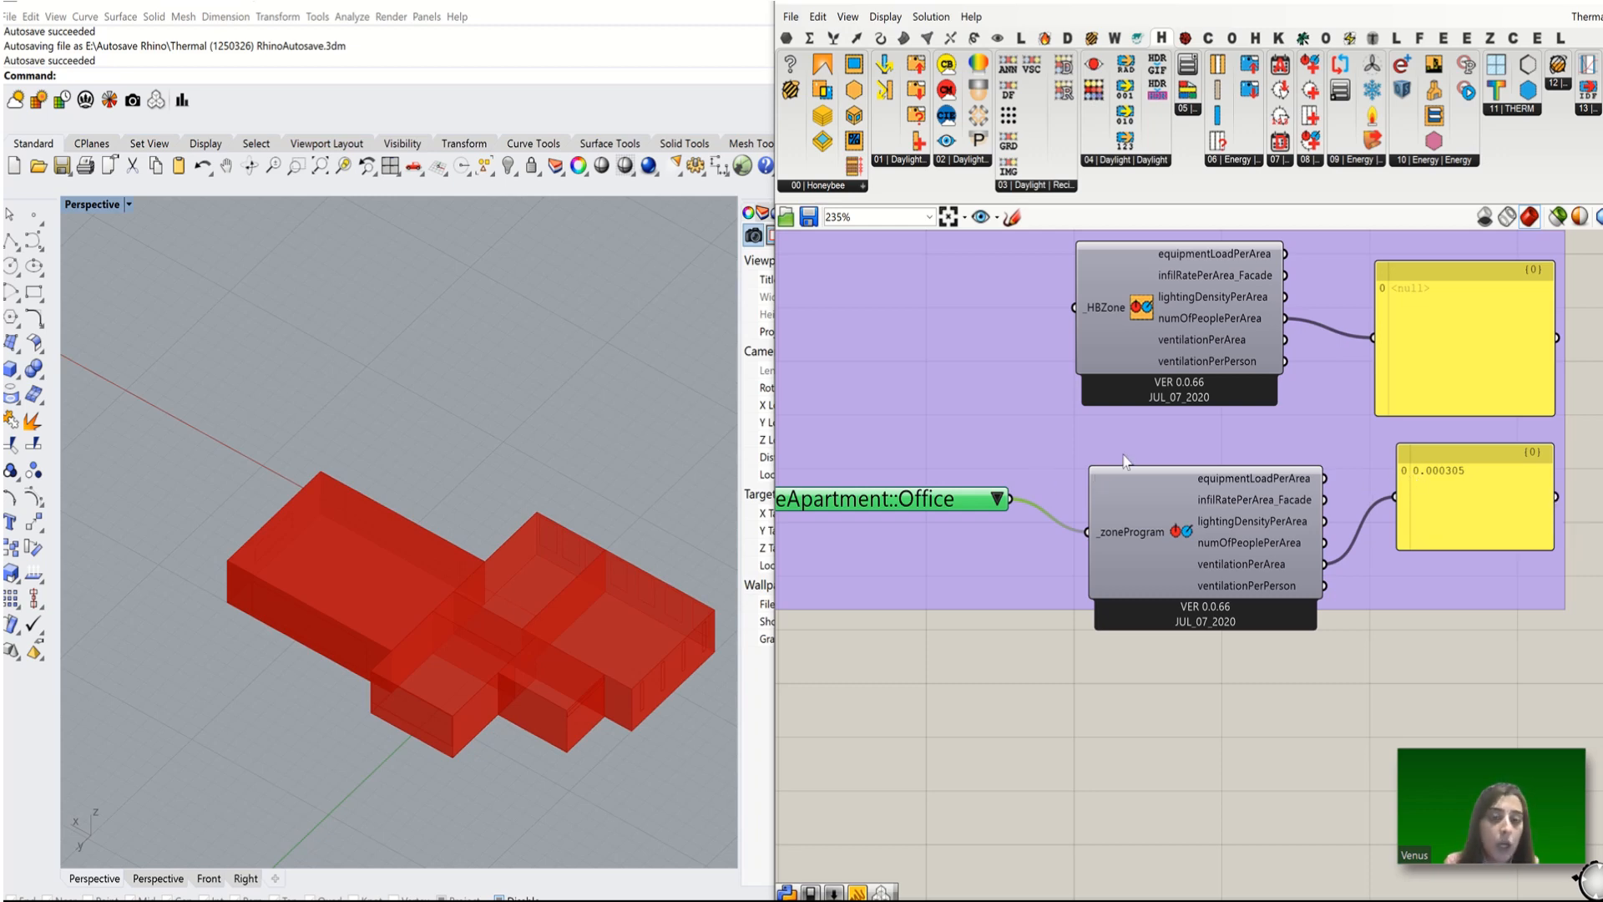
pyautogui.scroll(-8, 1297, 485)
pyautogui.scroll(-2, 1184, 733)
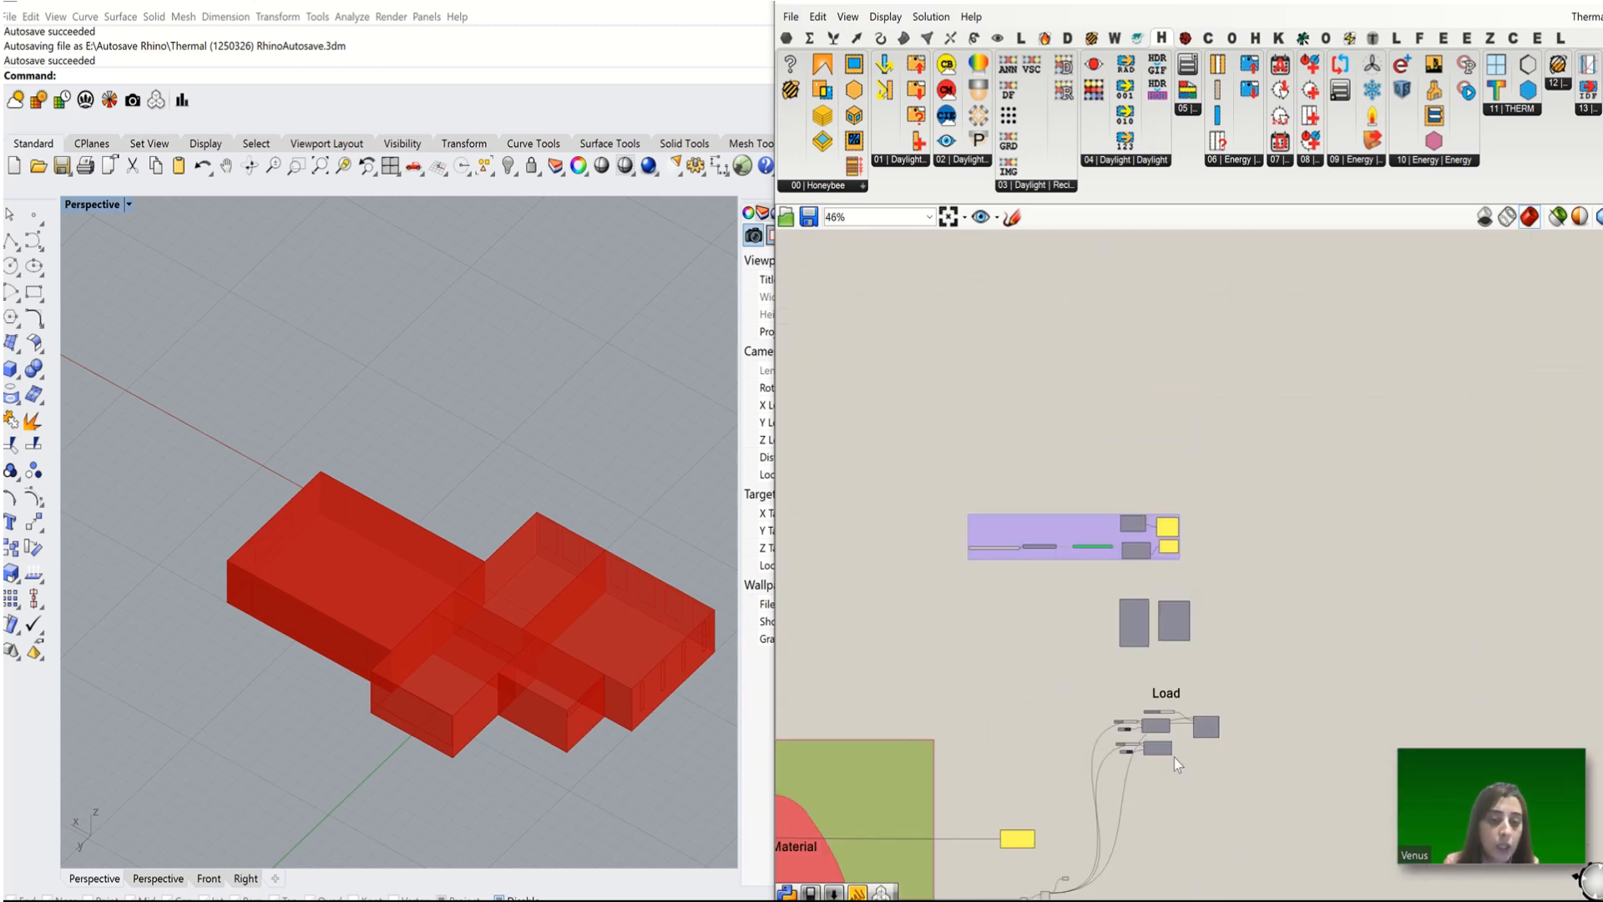
pyautogui.scroll(10, 1174, 758)
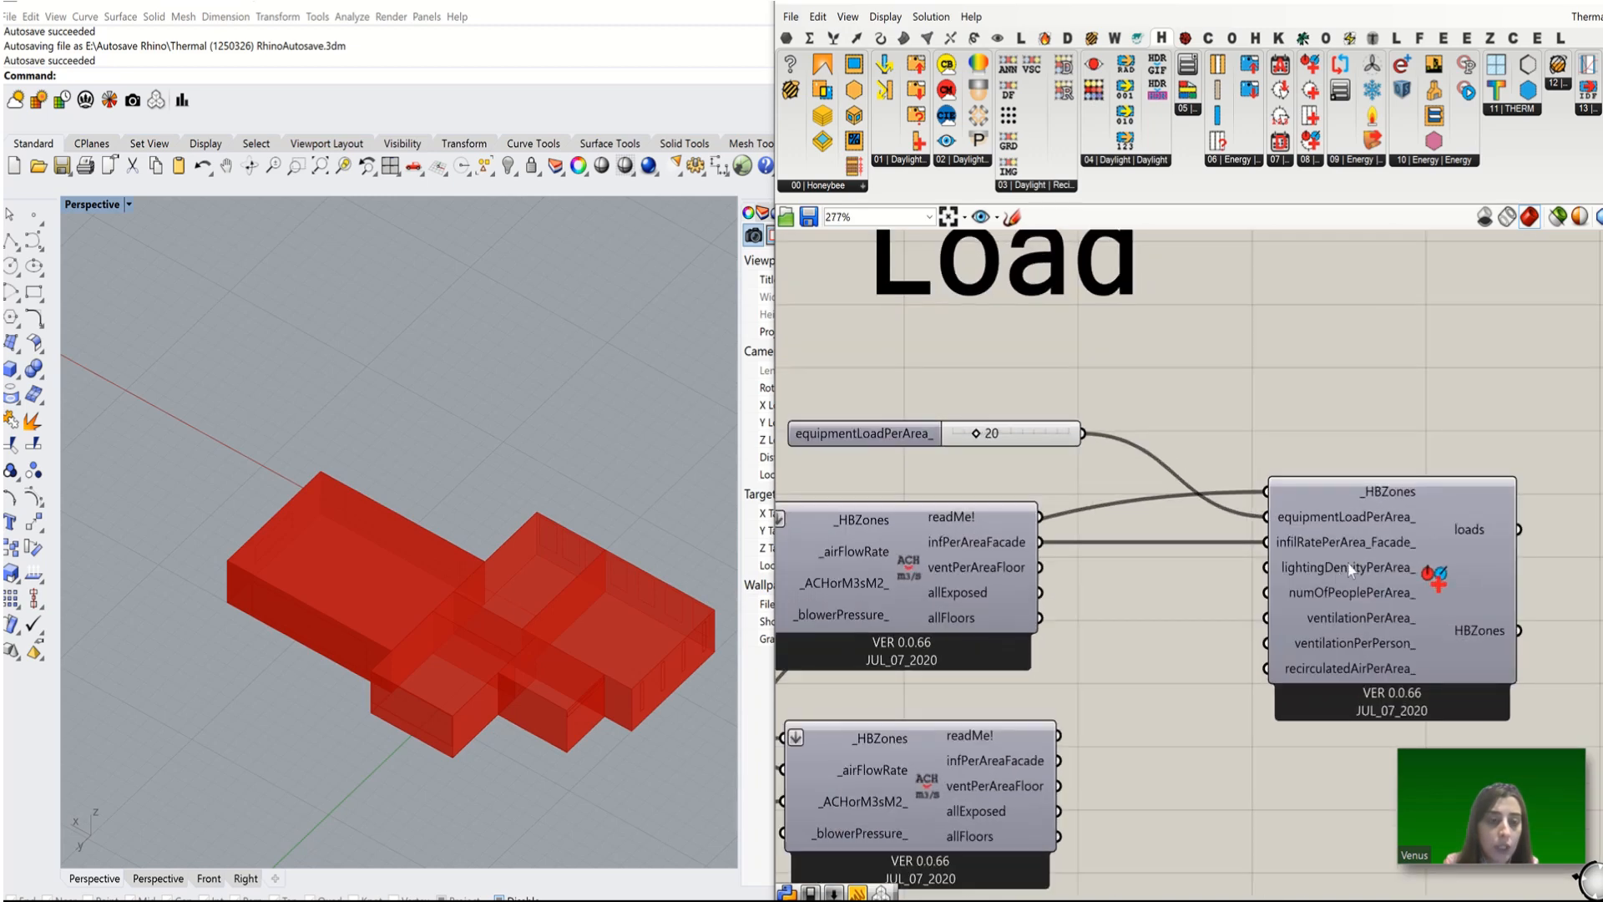
pyautogui.scroll(-4, 1112, 702)
pyautogui.scroll(-2, 1113, 701)
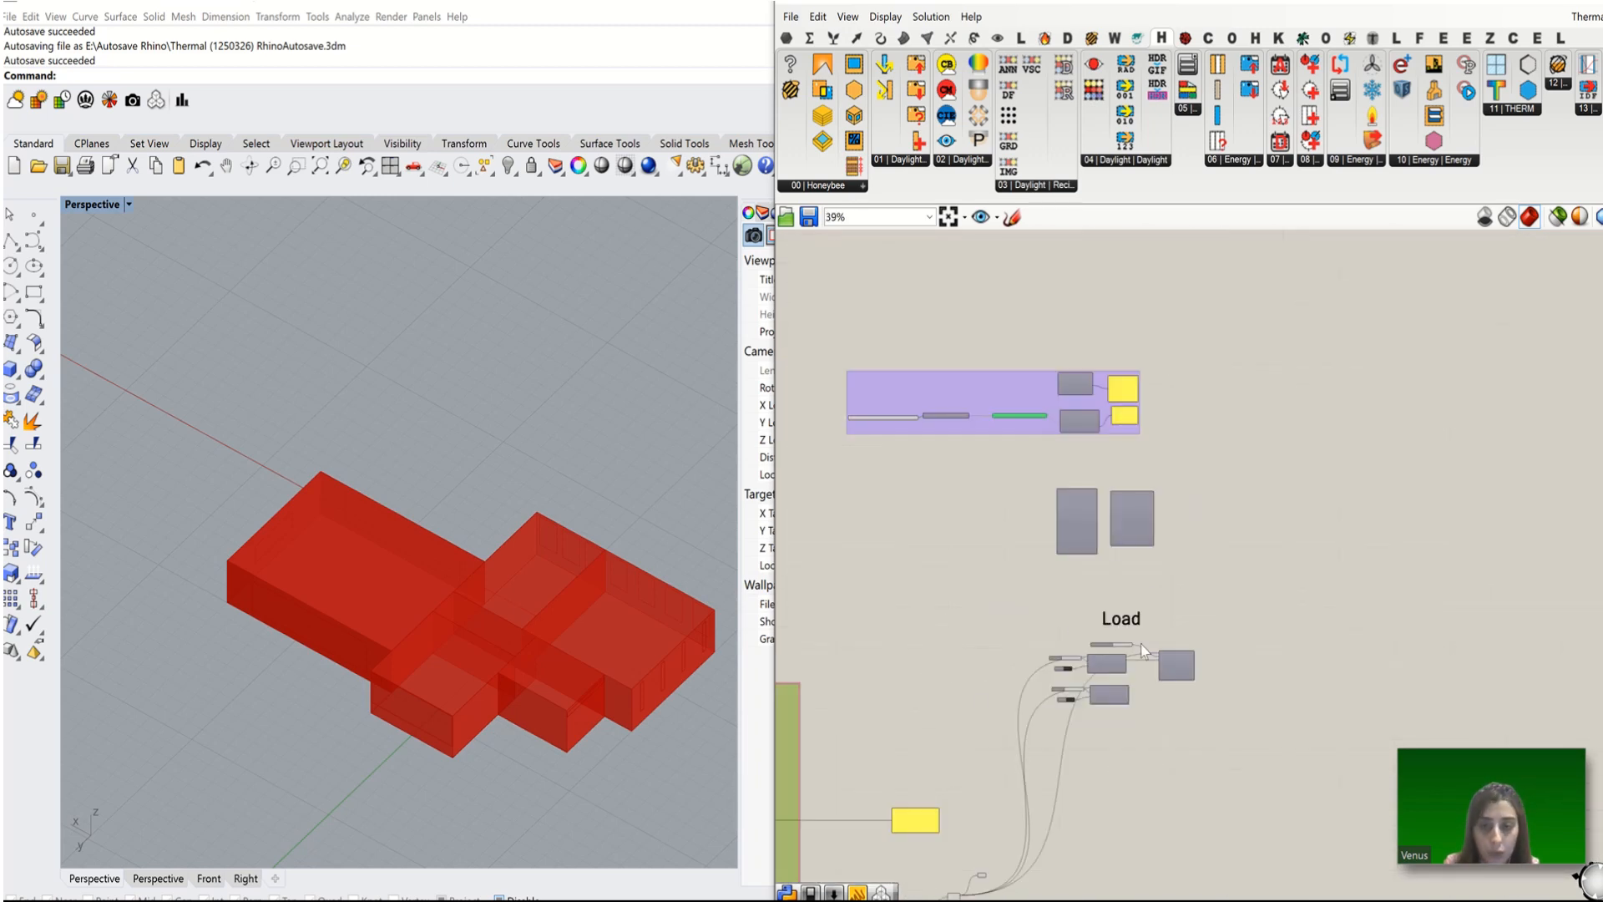
# Step: Delete the duplicated lower air flow calculator together with its air flow slider and its True toggle
pyautogui.scroll(7, 1112, 718)
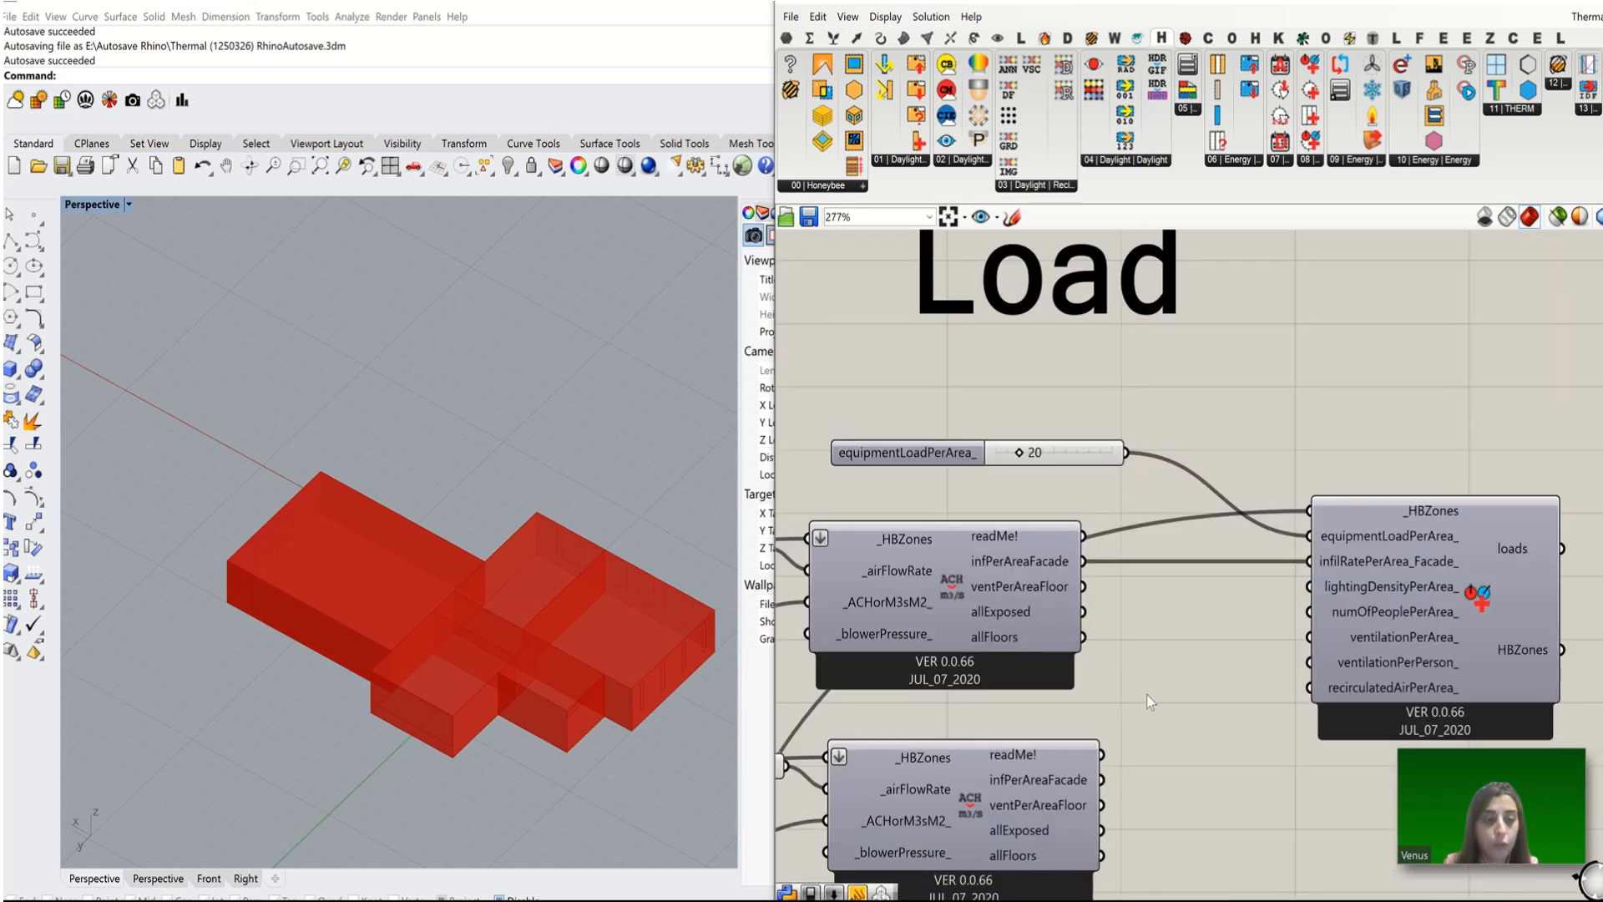
pyautogui.scroll(-2, 1251, 576)
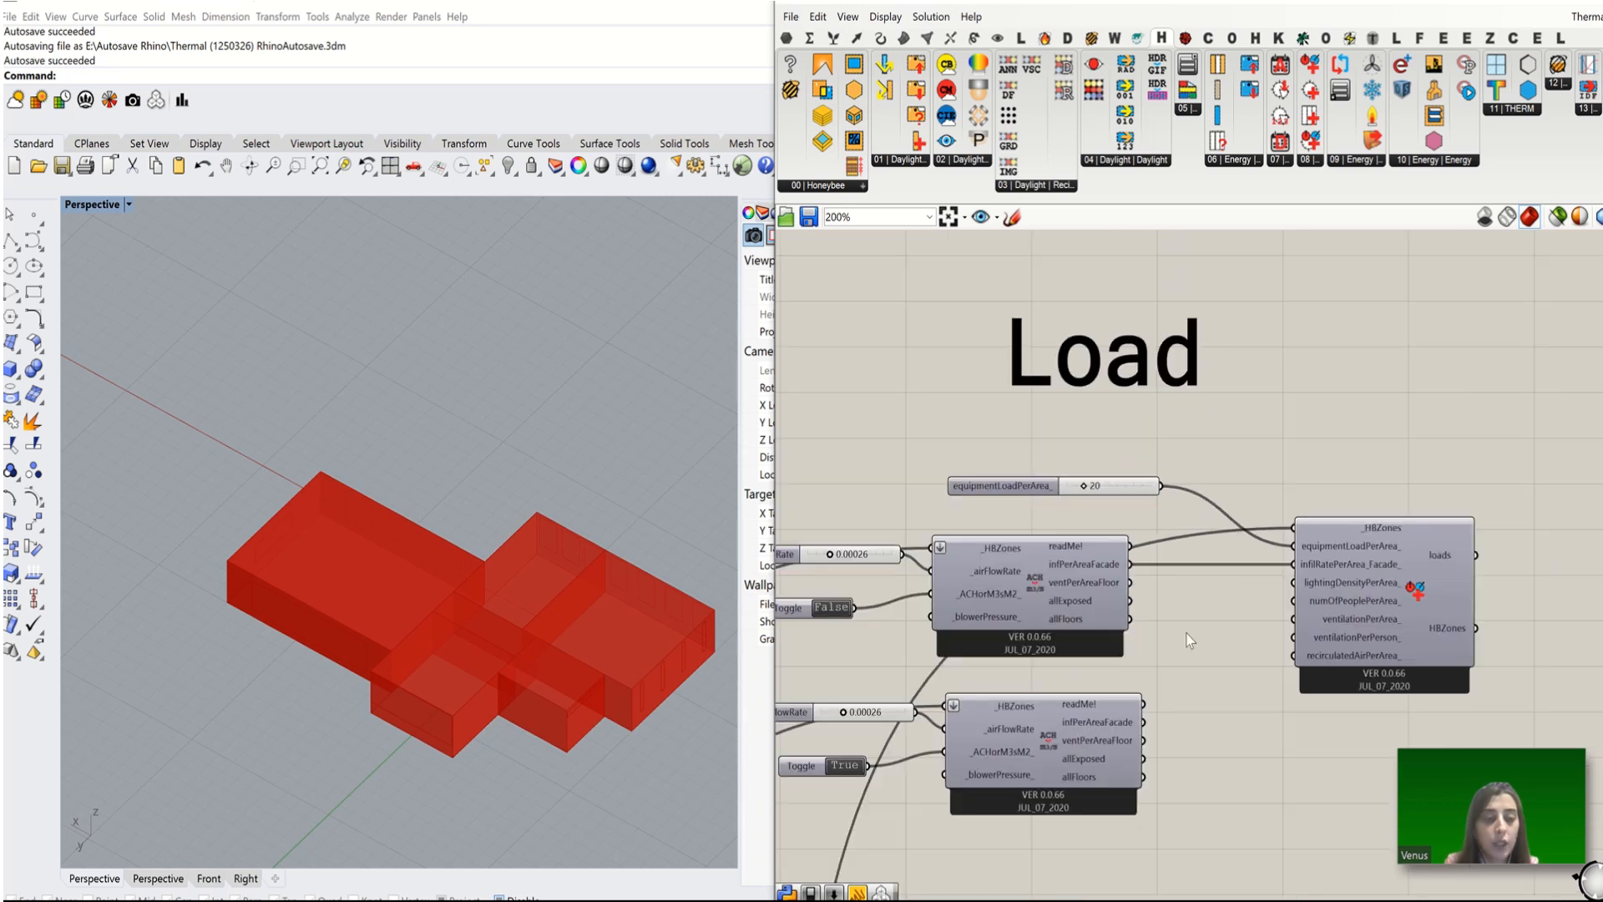
pyautogui.moveTo(1181, 672); pyautogui.dragTo(810, 798)
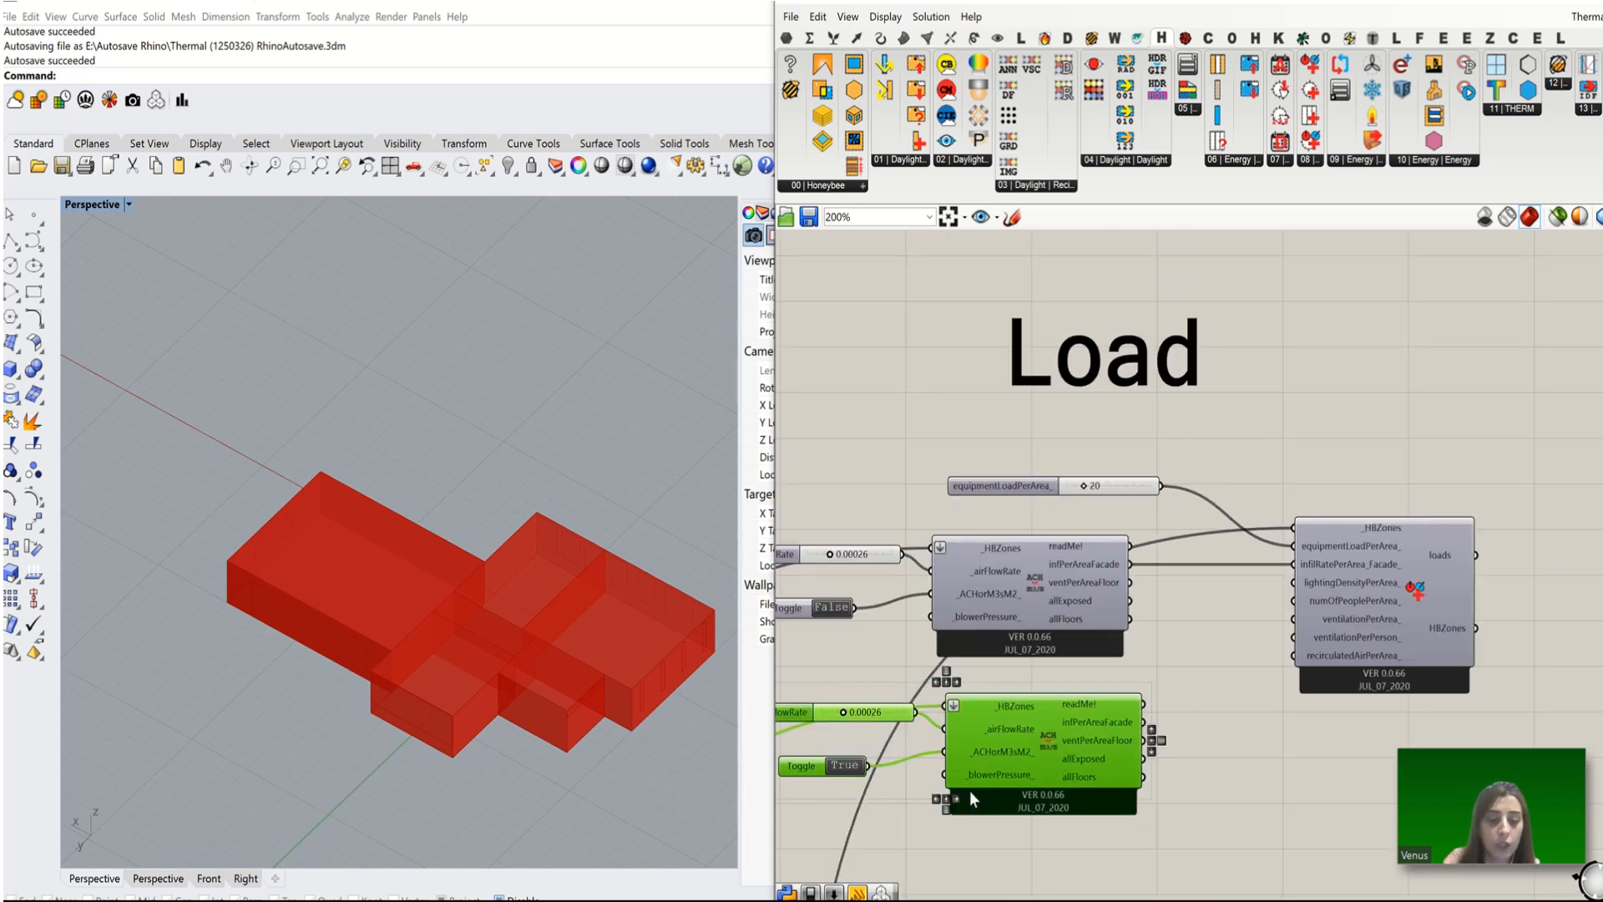
pyautogui.press('Delete')
pyautogui.doubleClick(1220, 640)
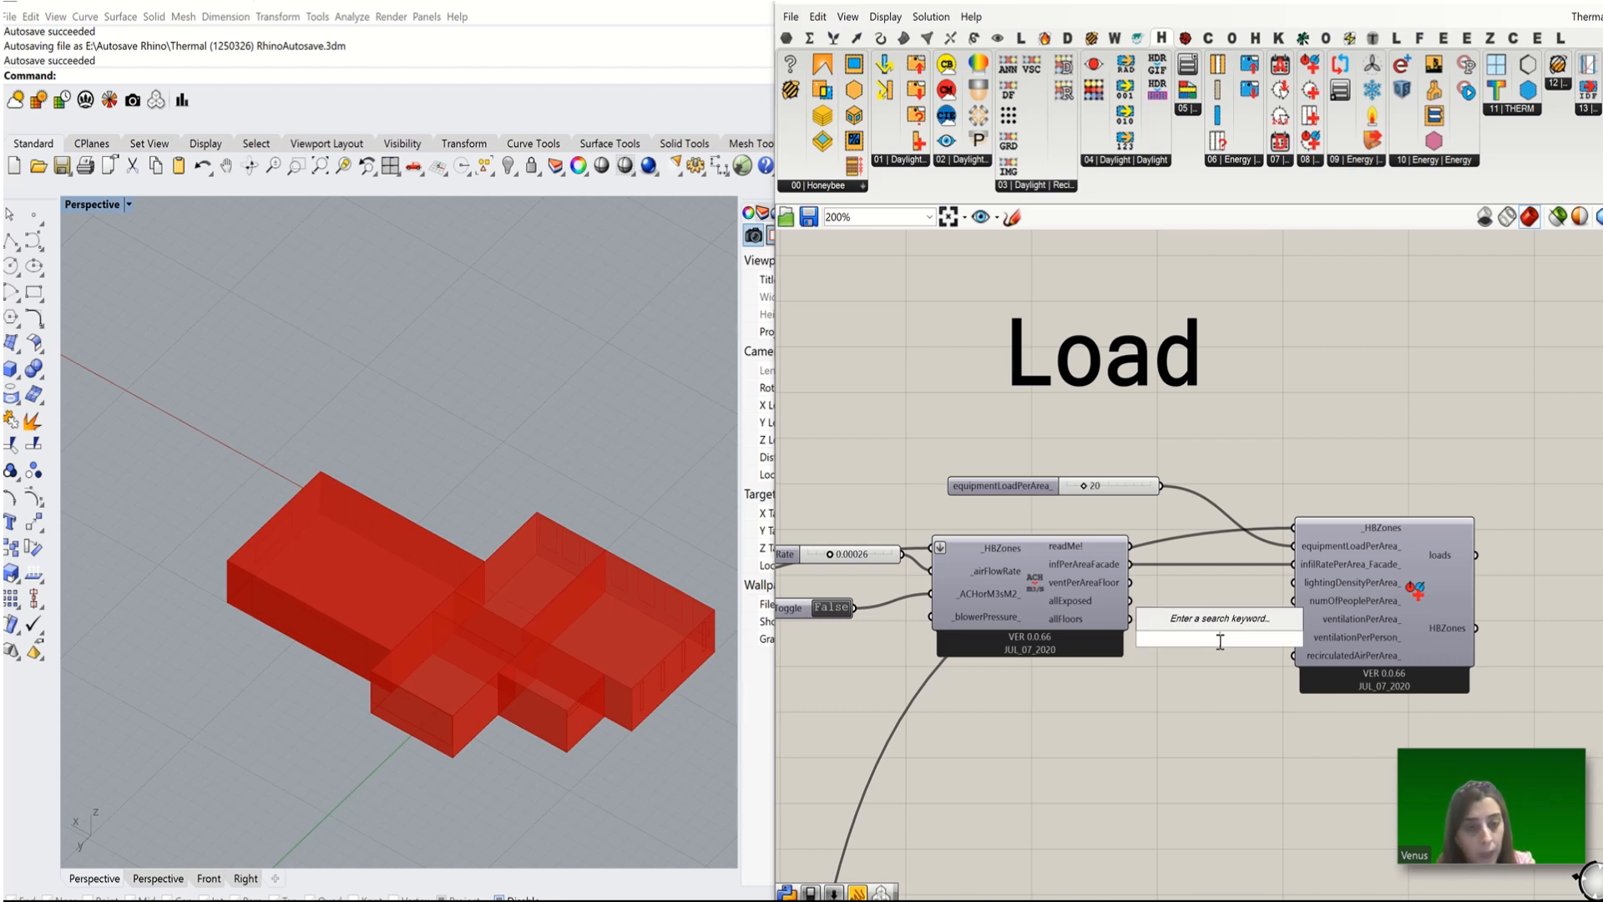
pyautogui.write('panel')
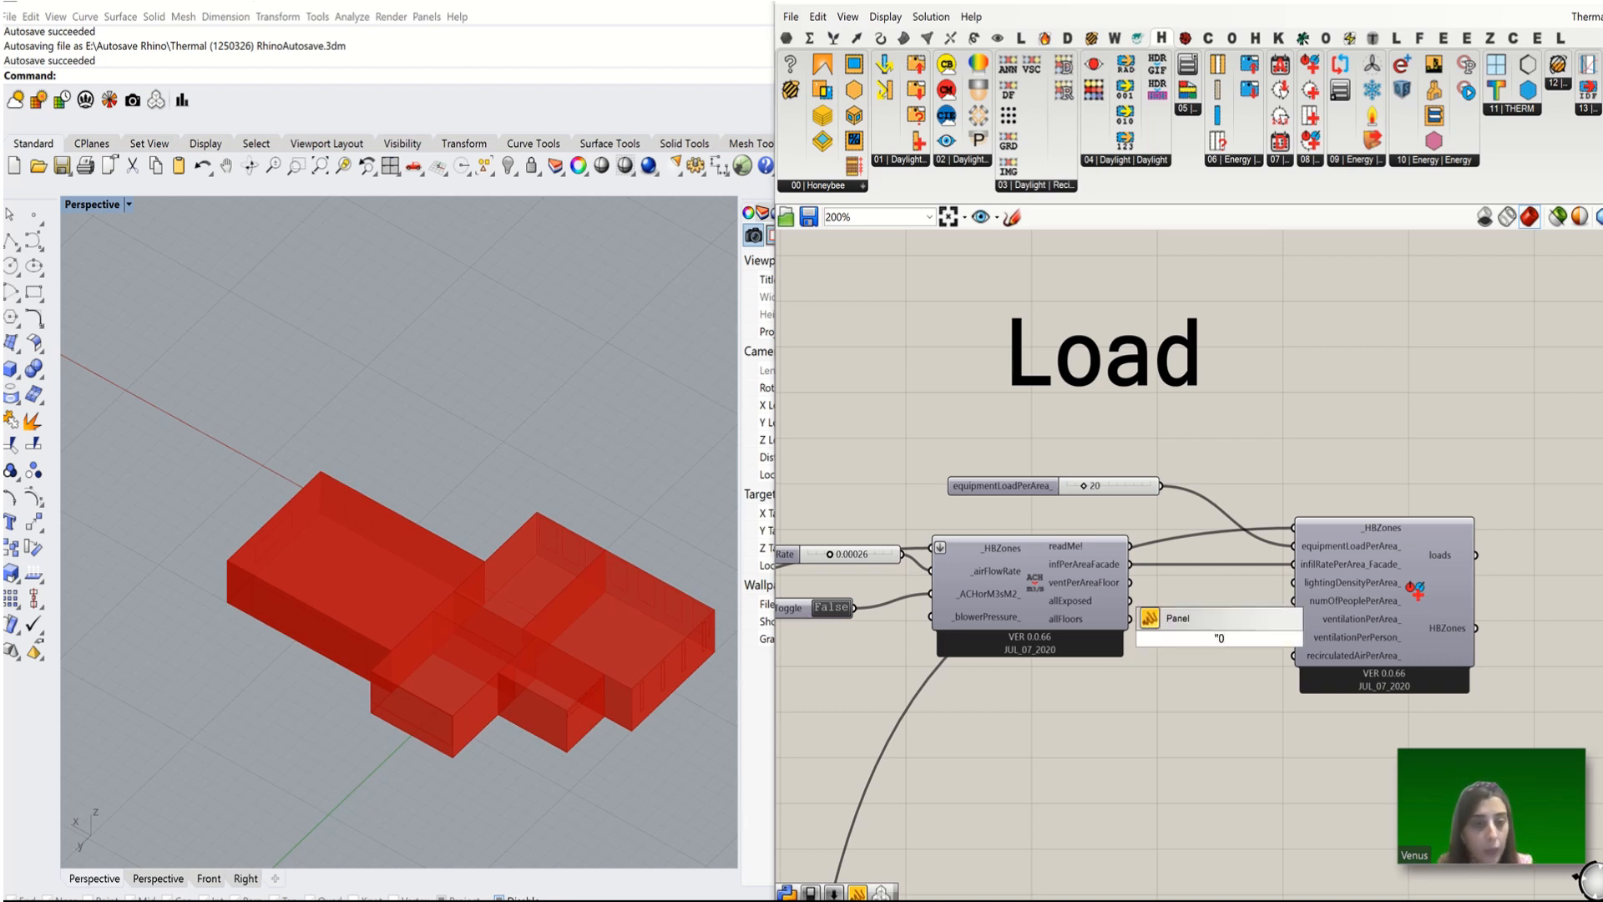
pyautogui.click(1210, 620)
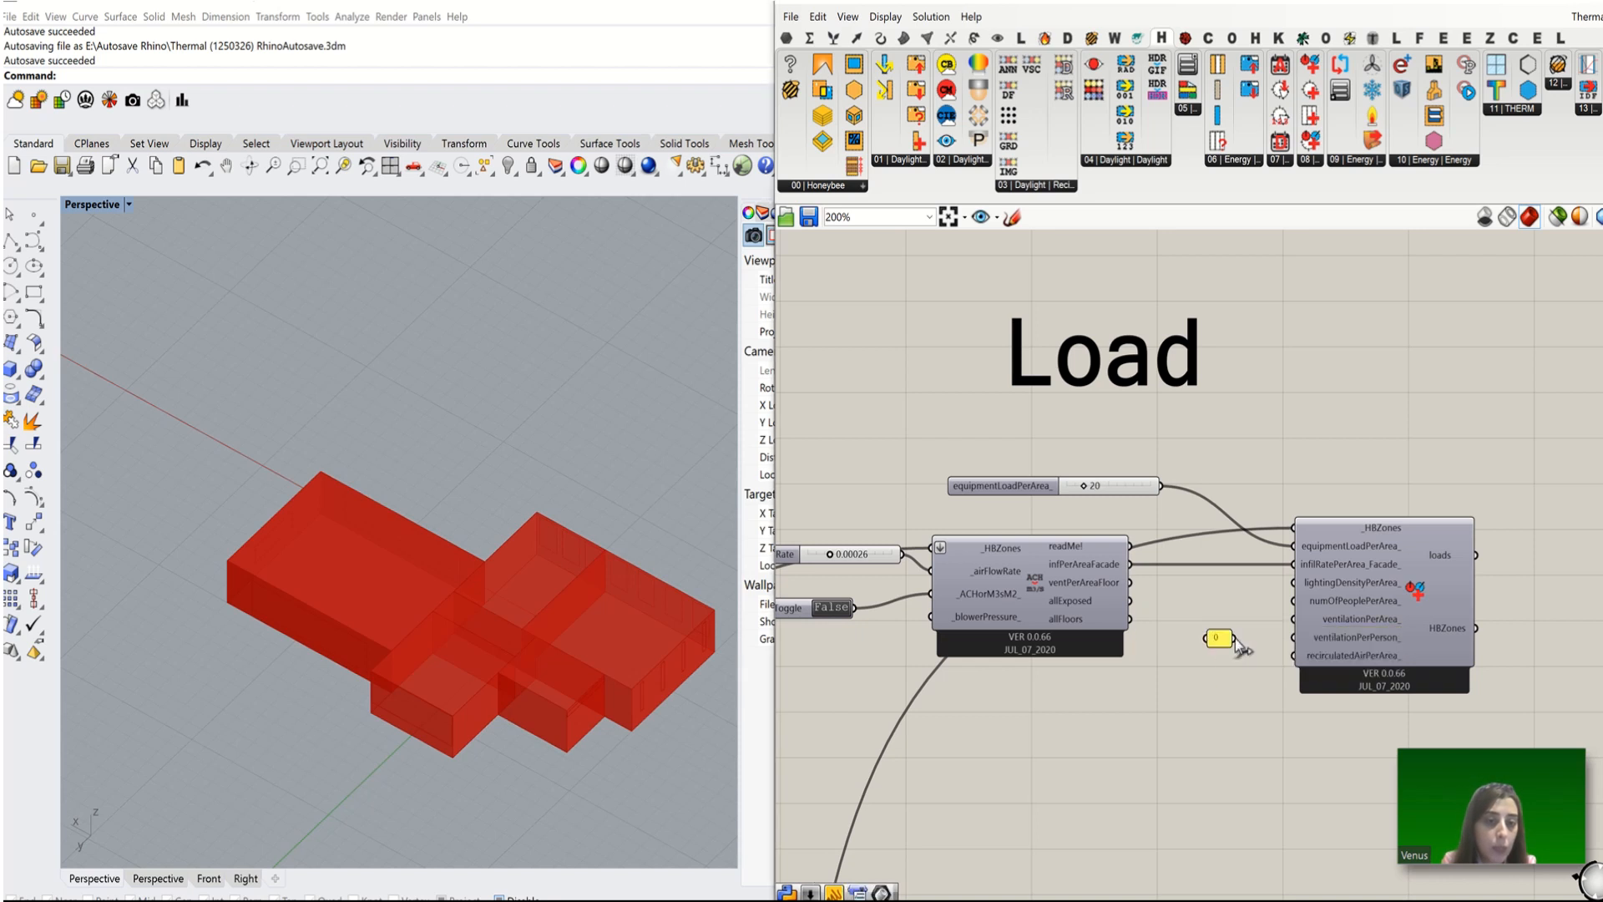
pyautogui.moveTo(1235, 638); pyautogui.dragTo(1291, 619)
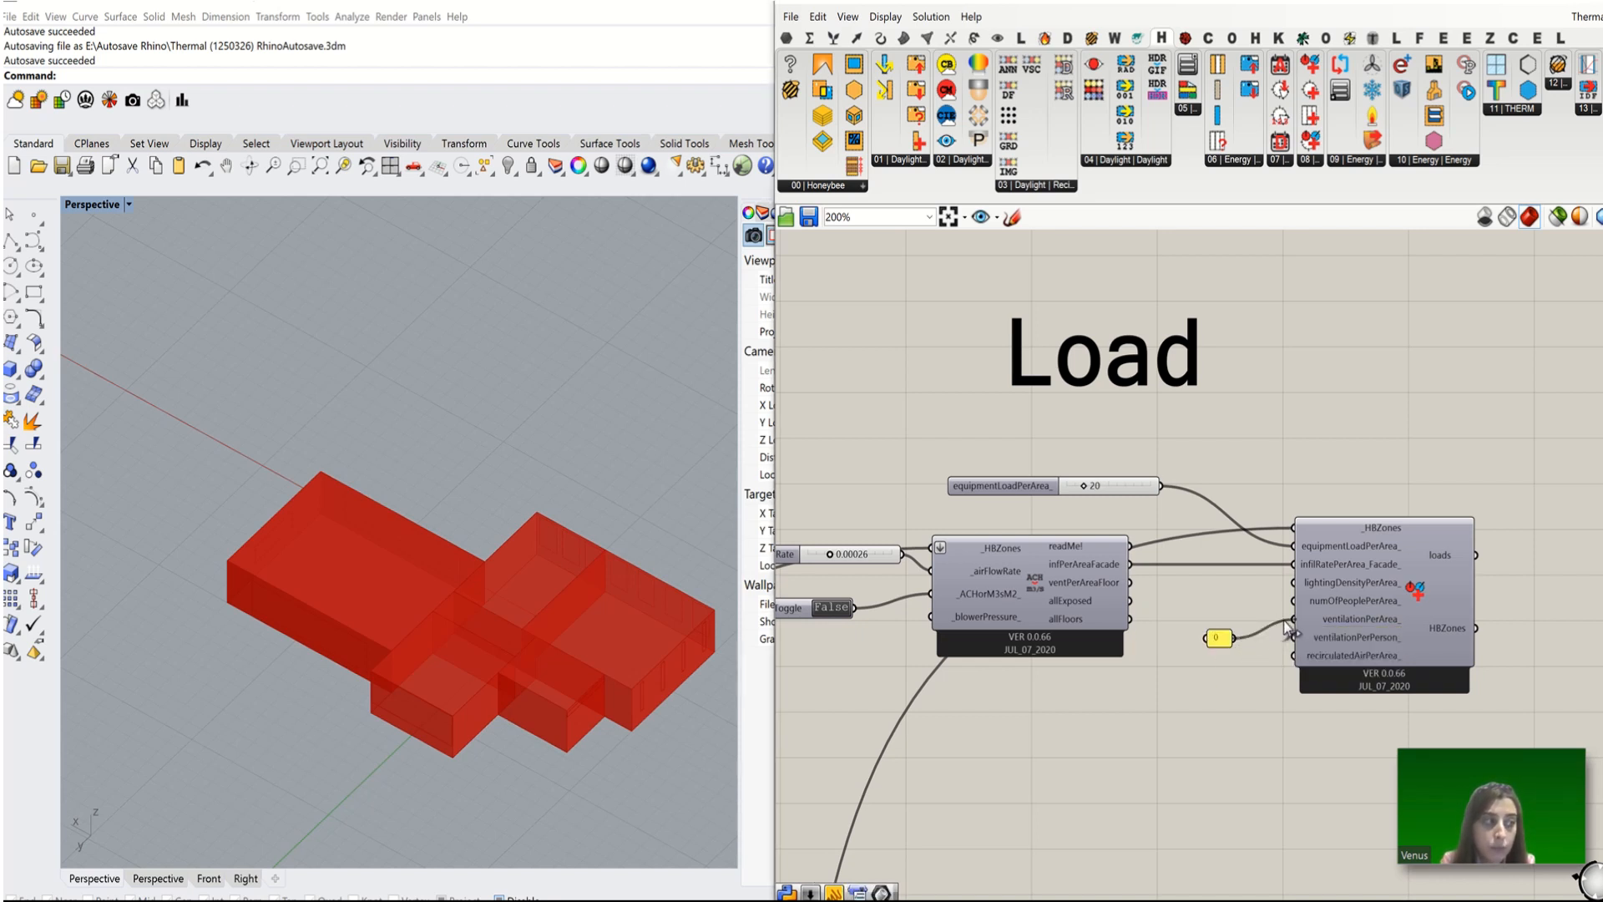
pyautogui.hotkey('ctrl', 'z')
pyautogui.moveTo(1243, 665); pyautogui.dragTo(1179, 572)
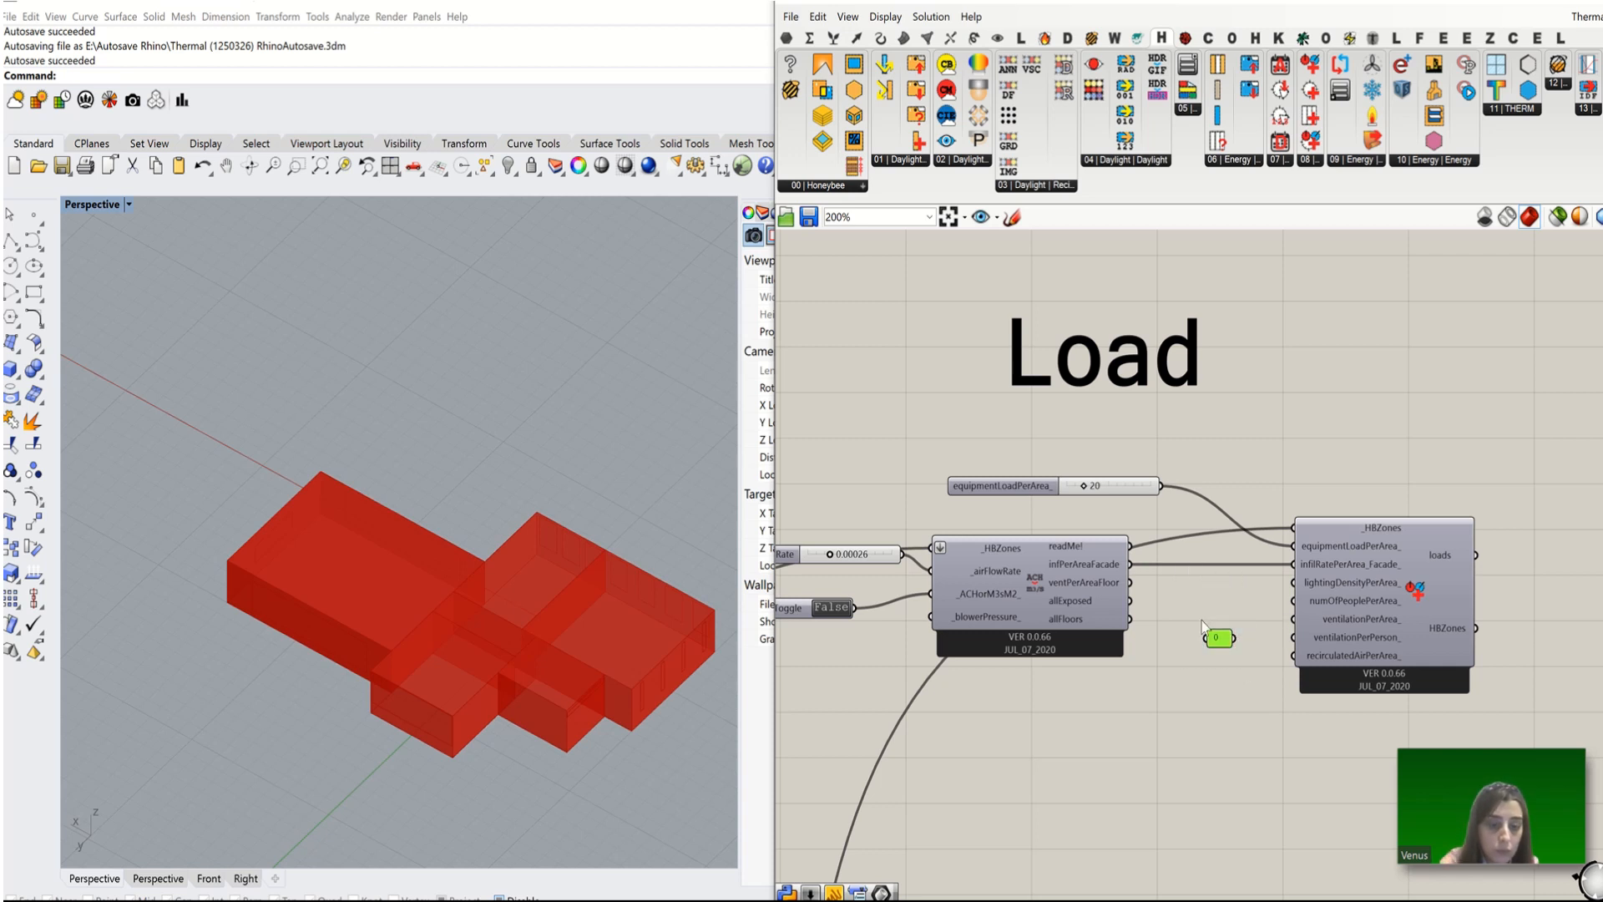
# Step: Replace the 0 panel with a number slider set to 0 feeding the loads component's ventilationPerArea_ and ventilationPerPerson_ inputs
pyautogui.click(1200, 695)
pyautogui.doubleClick(1199, 689)
pyautogui.write('0')
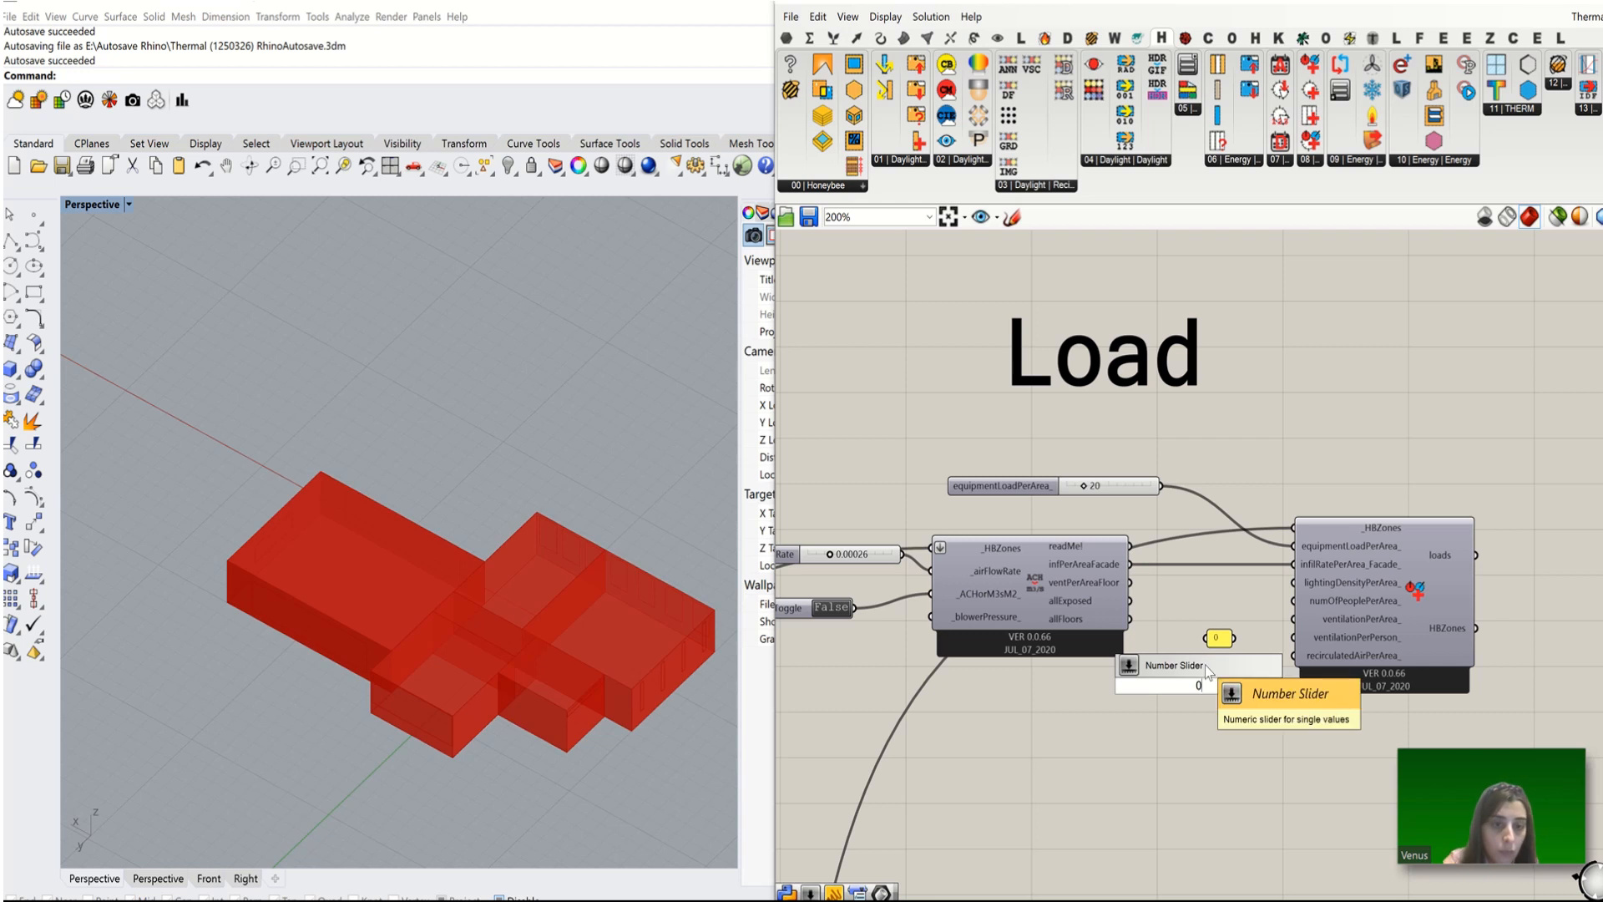
pyautogui.click(1204, 666)
pyautogui.moveTo(1247, 629); pyautogui.dragTo(1120, 673)
pyautogui.press('Delete')
pyautogui.moveTo(1231, 677); pyautogui.dragTo(1283, 636)
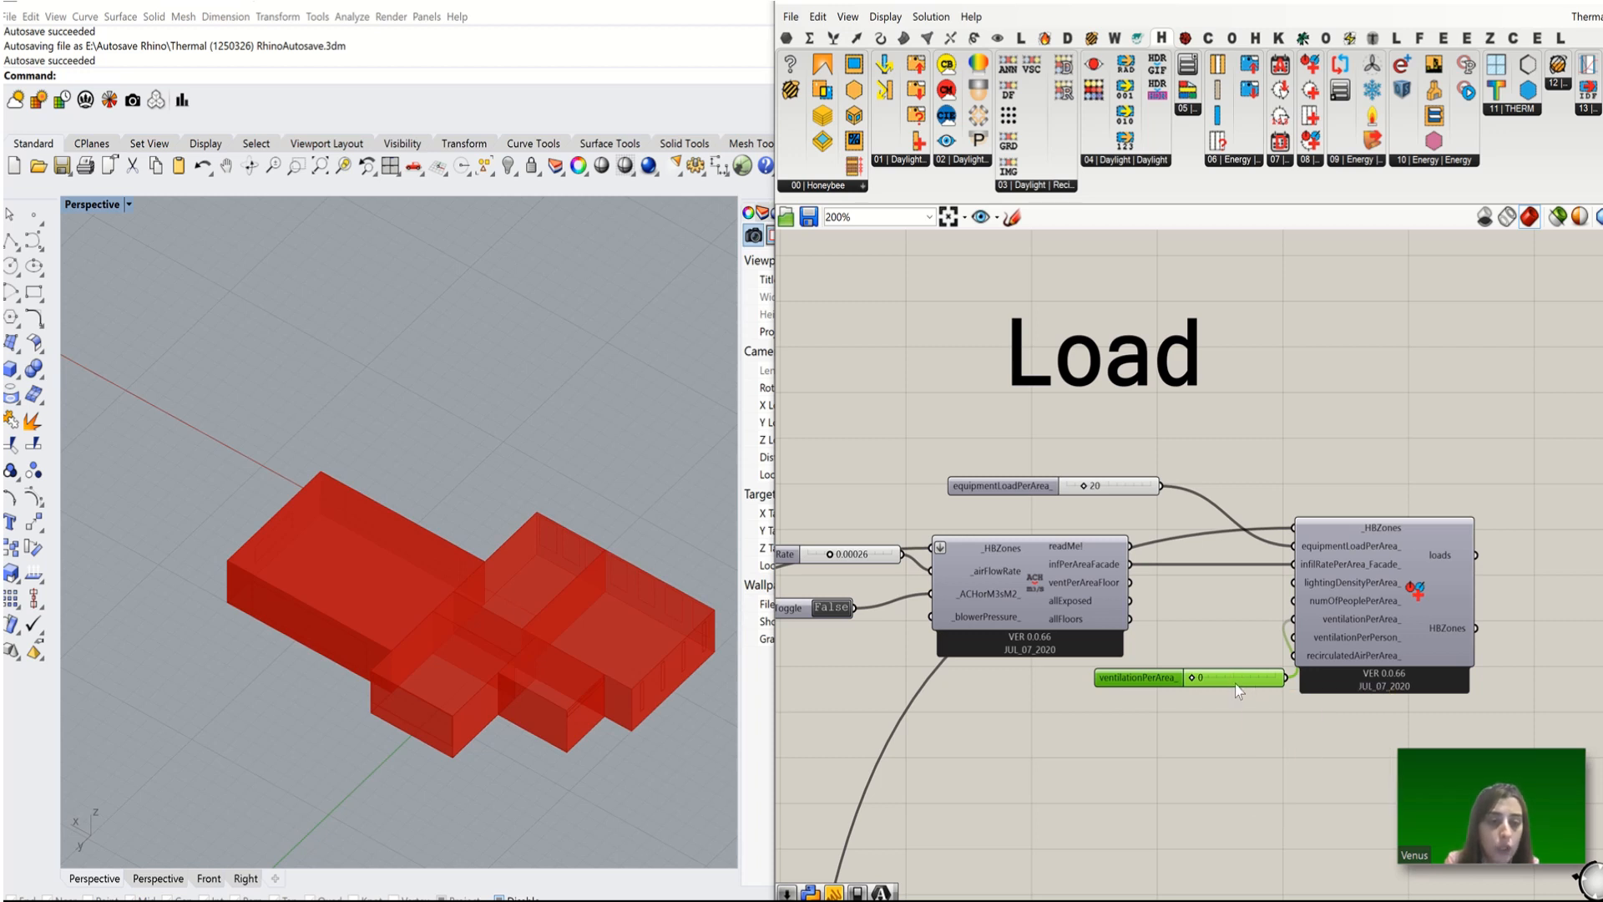
pyautogui.moveTo(1235, 684); pyautogui.dragTo(1294, 645)
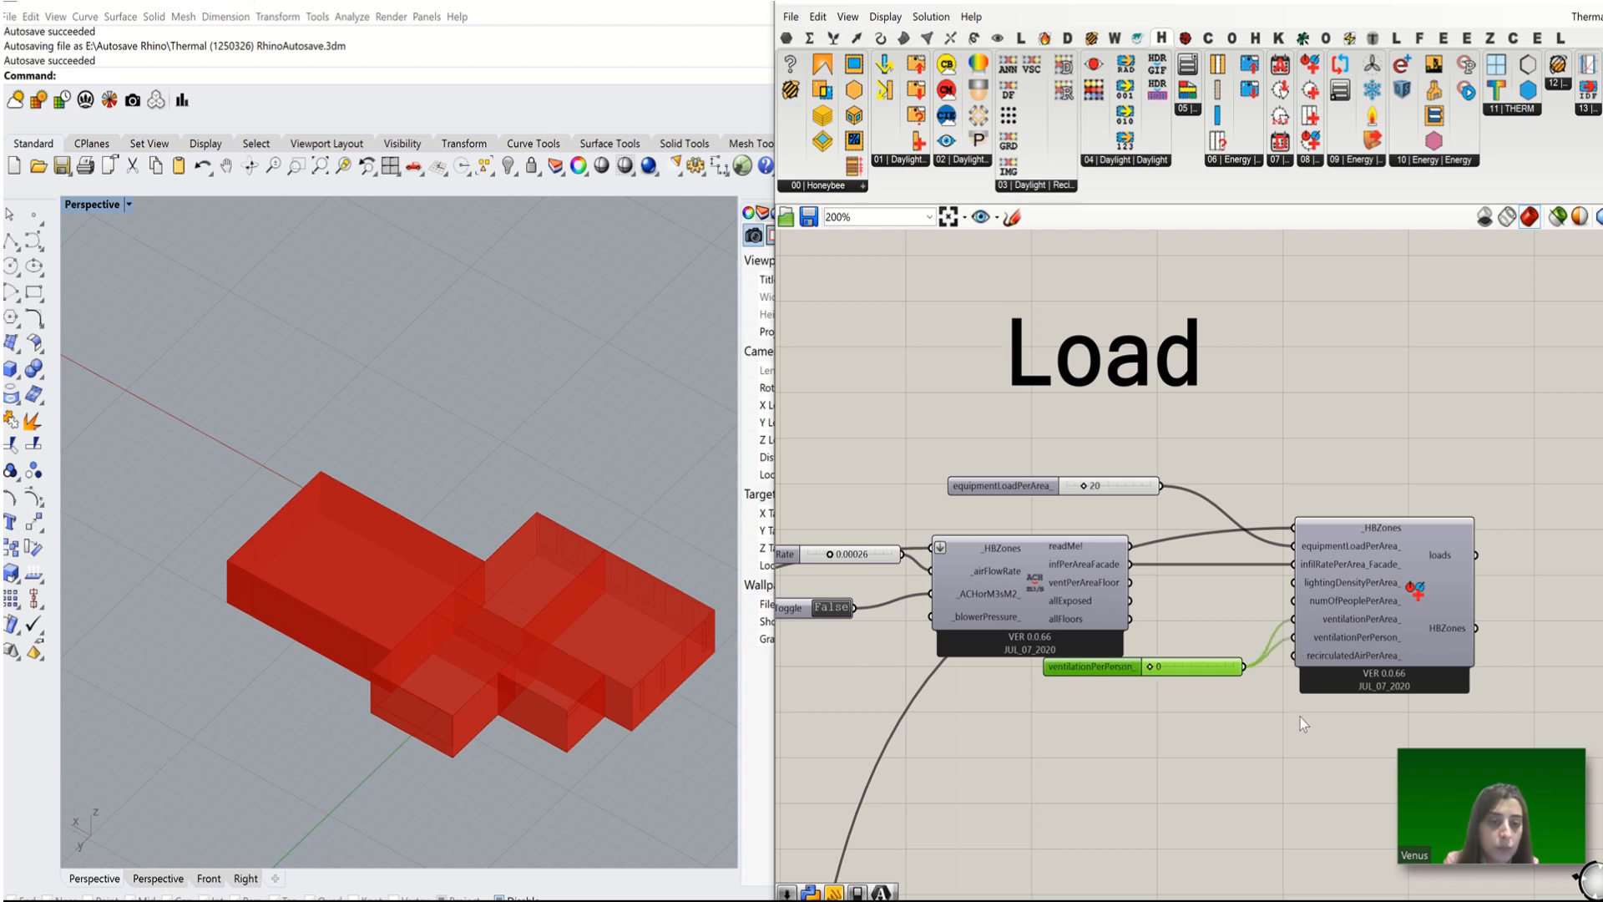
pyautogui.moveTo(1172, 666); pyautogui.dragTo(1163, 700)
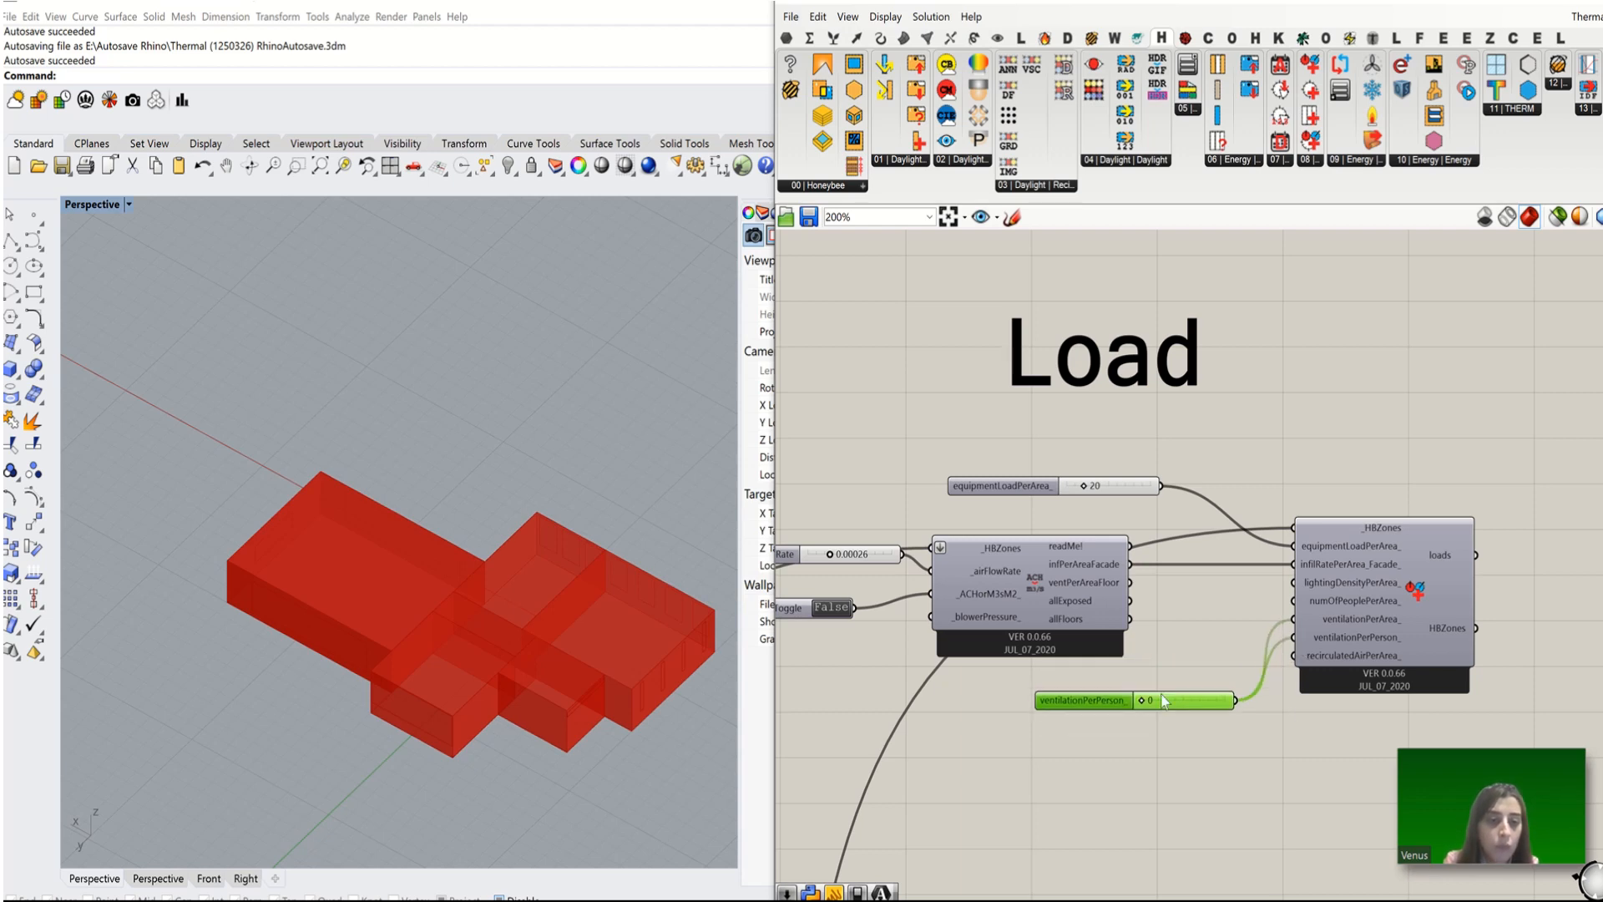
# Step: Add a Honeybee Lighting Density Calculator component to the canvas below the ventilation slider
pyautogui.scroll(3, 1333, 593)
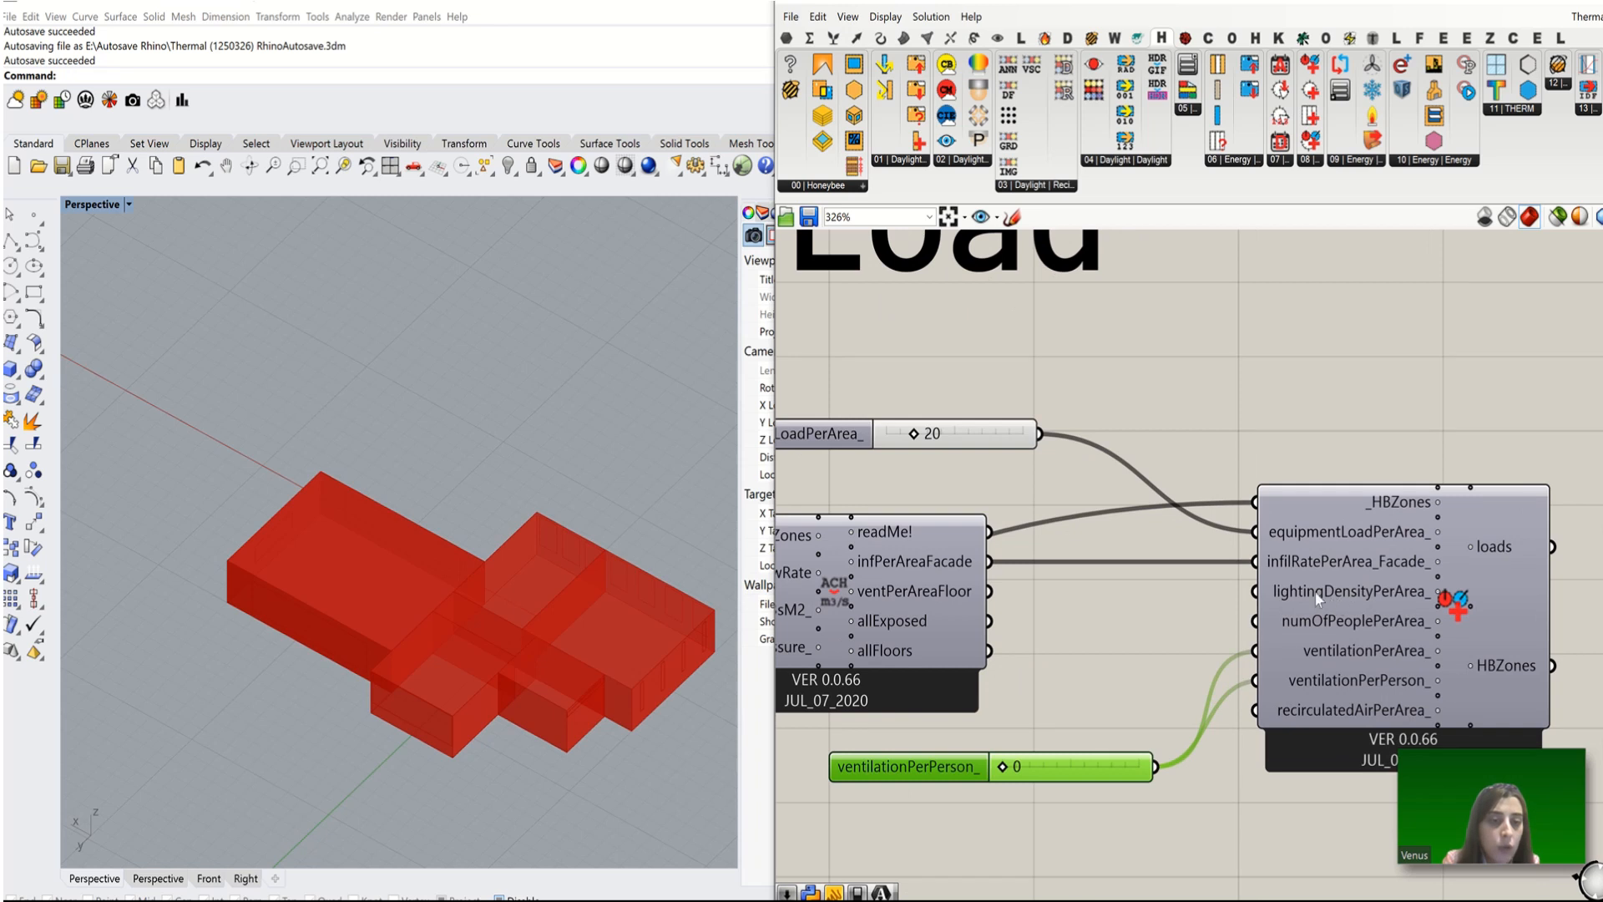
pyautogui.click(1312, 161)
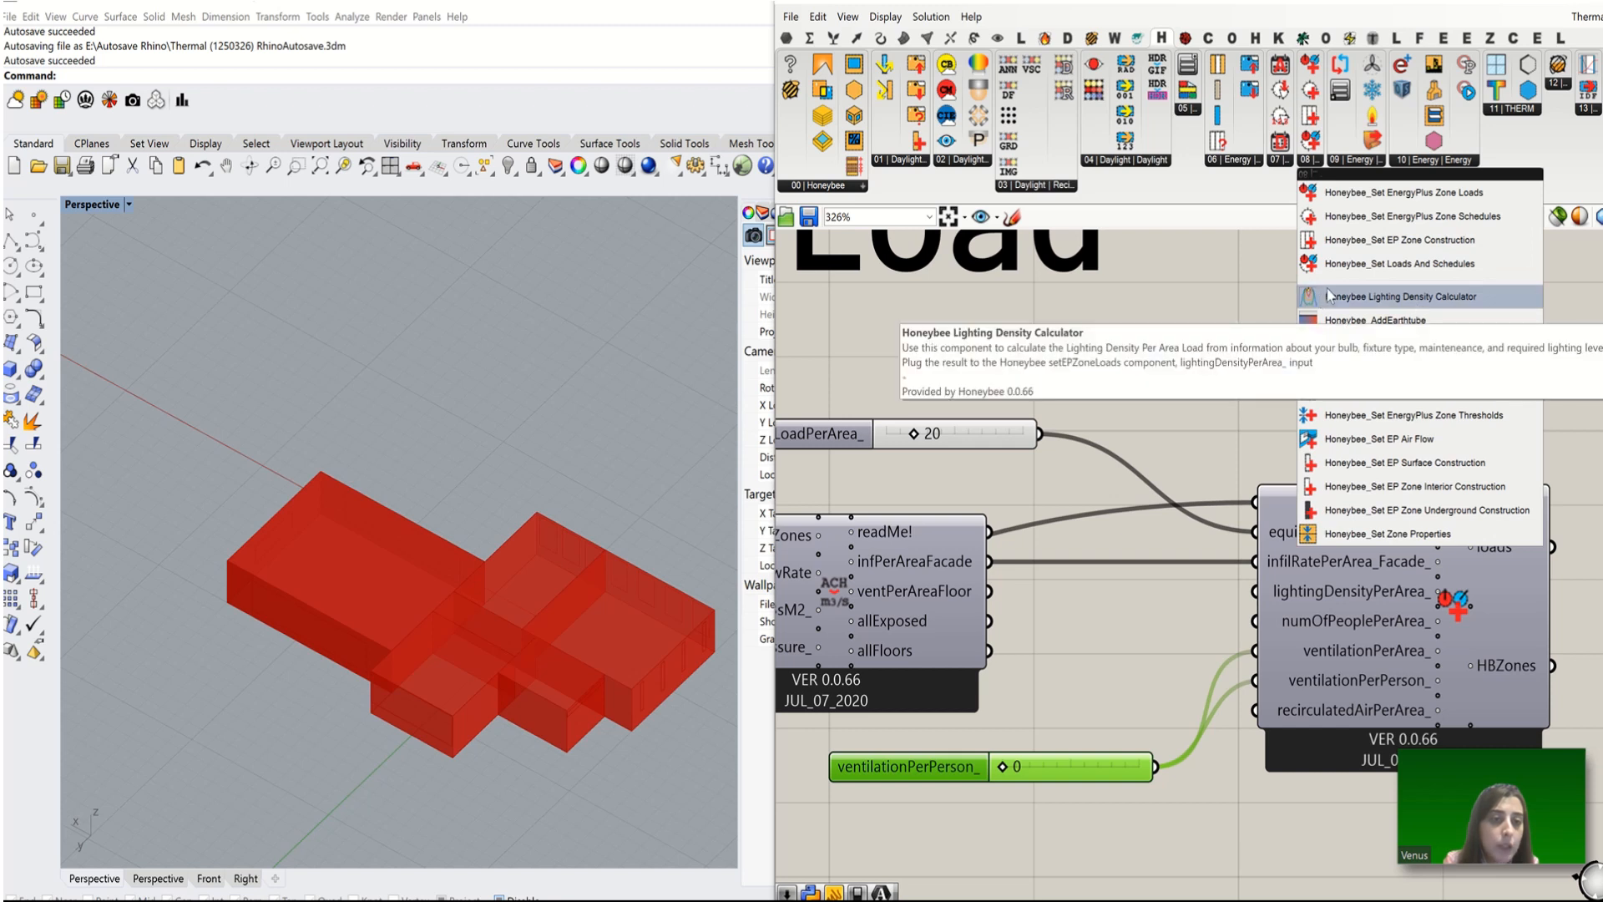
pyautogui.click(1454, 307)
pyautogui.scroll(-5, 1415, 233)
pyautogui.click(1190, 506)
pyautogui.scroll(5, 1190, 508)
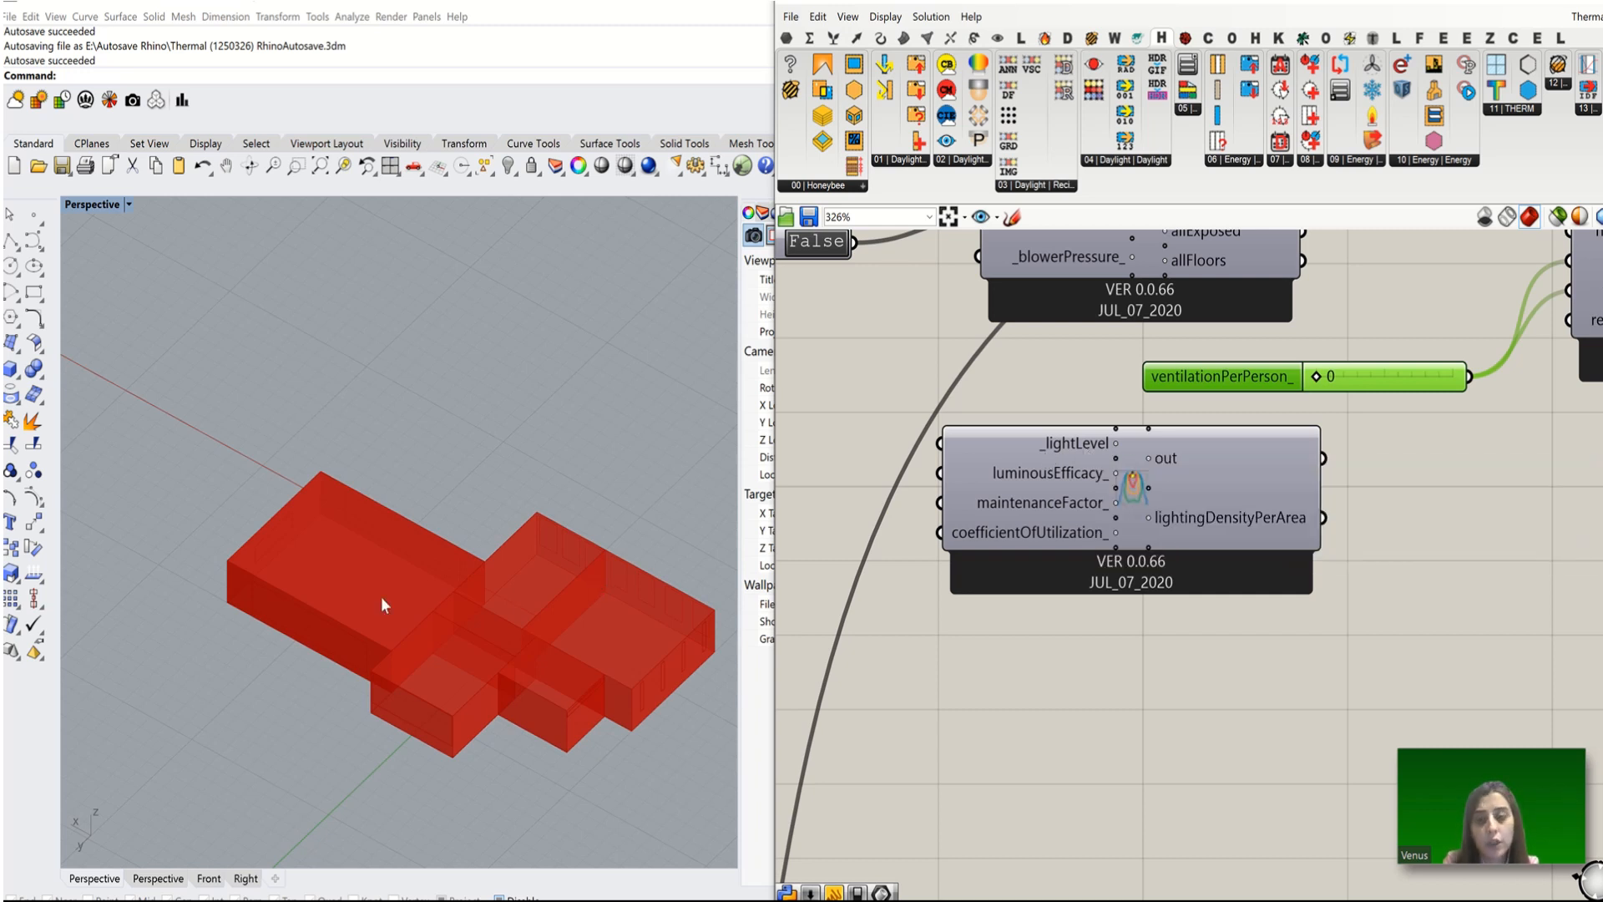
# Step: Create a number slider set to 300 and connect it to the lighting calculator's _lightLevel input
pyautogui.scroll(-3, 1169, 441)
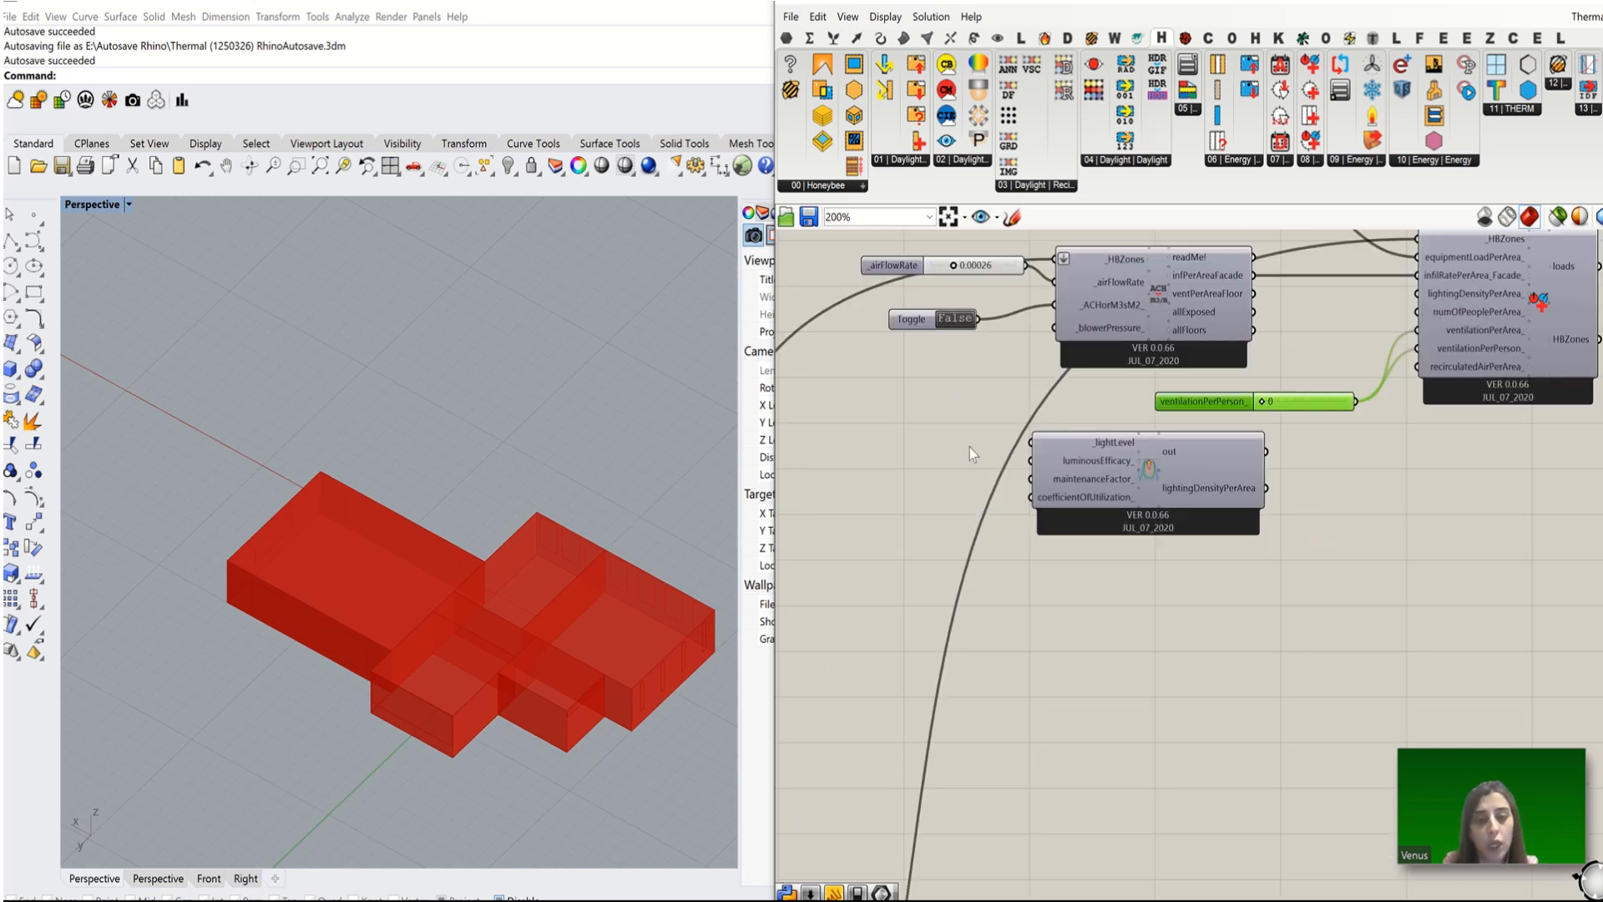
pyautogui.doubleClick(967, 443)
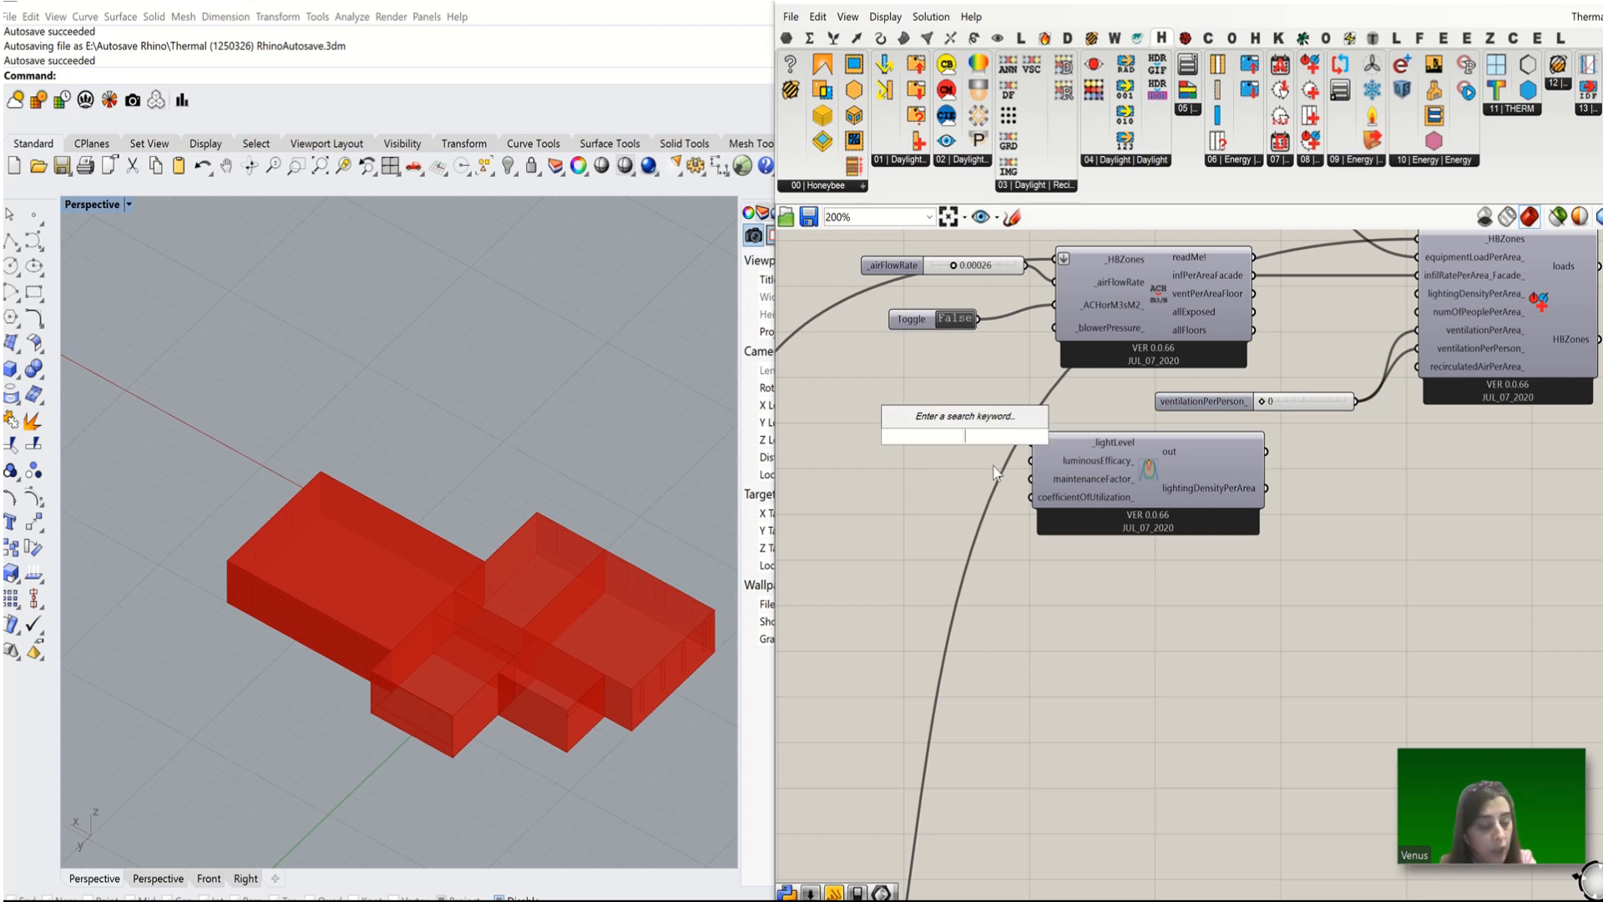
pyautogui.write('300')
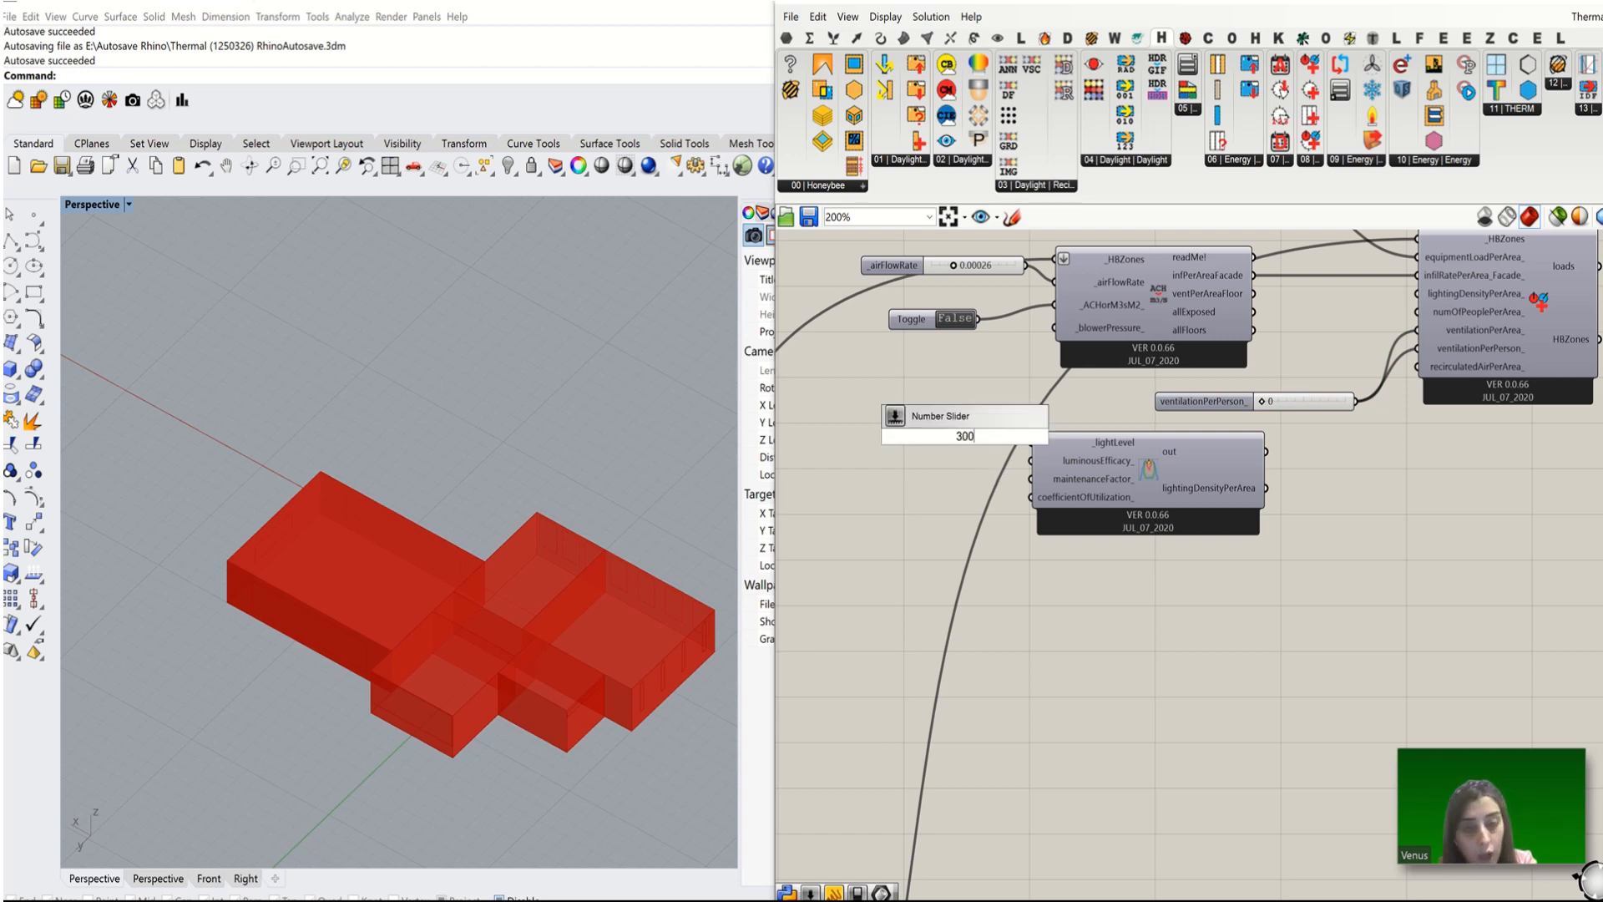
pyautogui.click(946, 448)
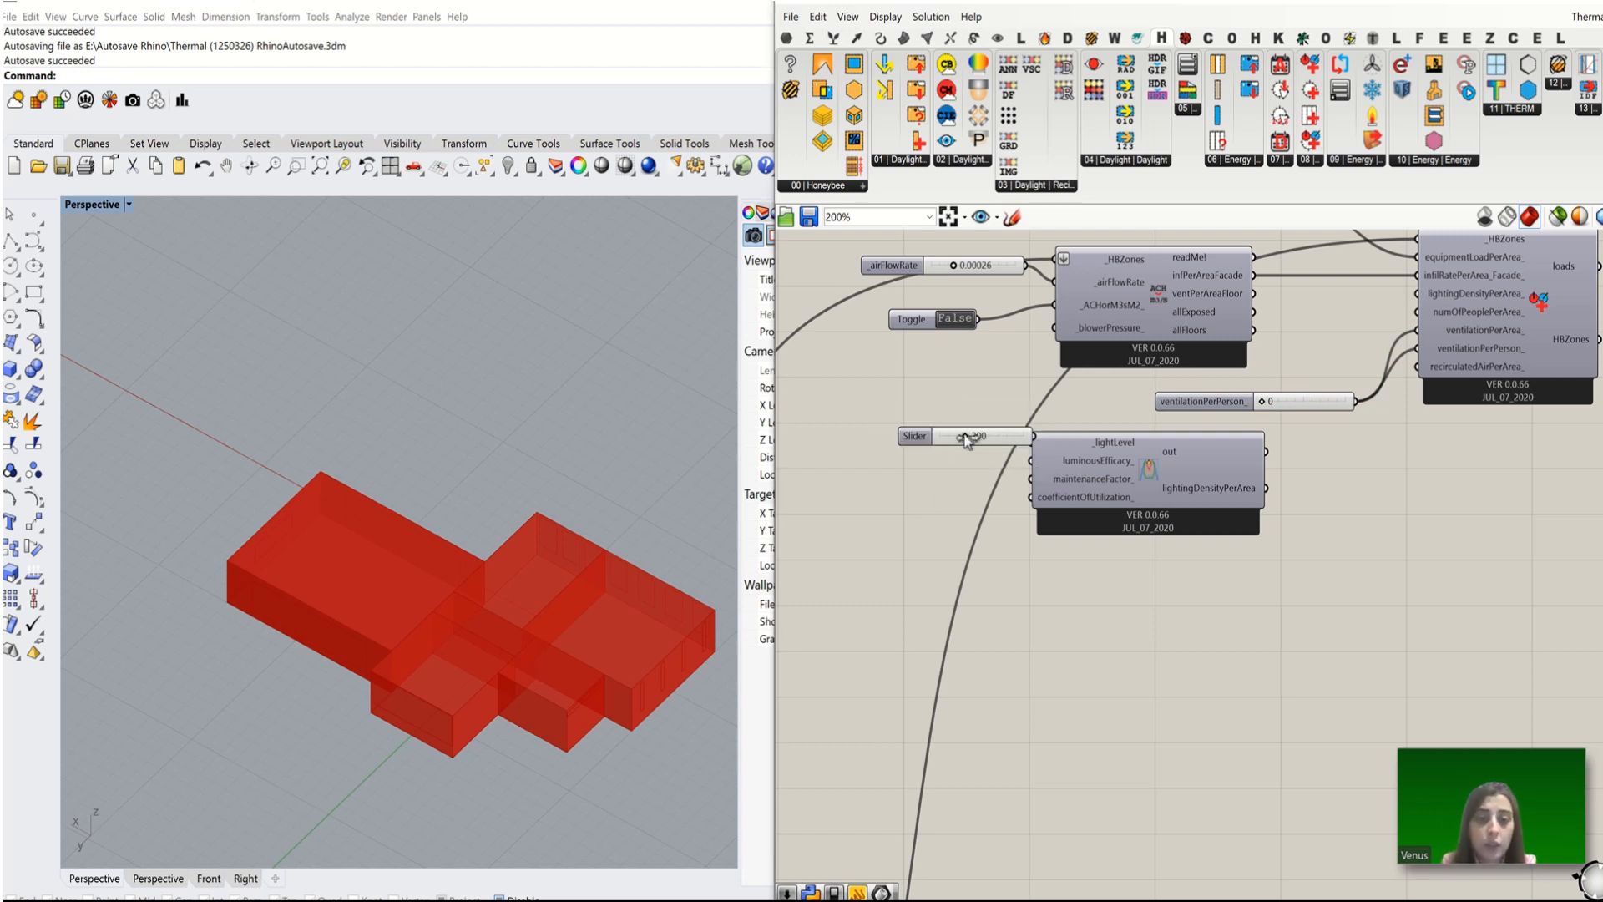
pyautogui.moveTo(946, 448); pyautogui.dragTo(873, 456)
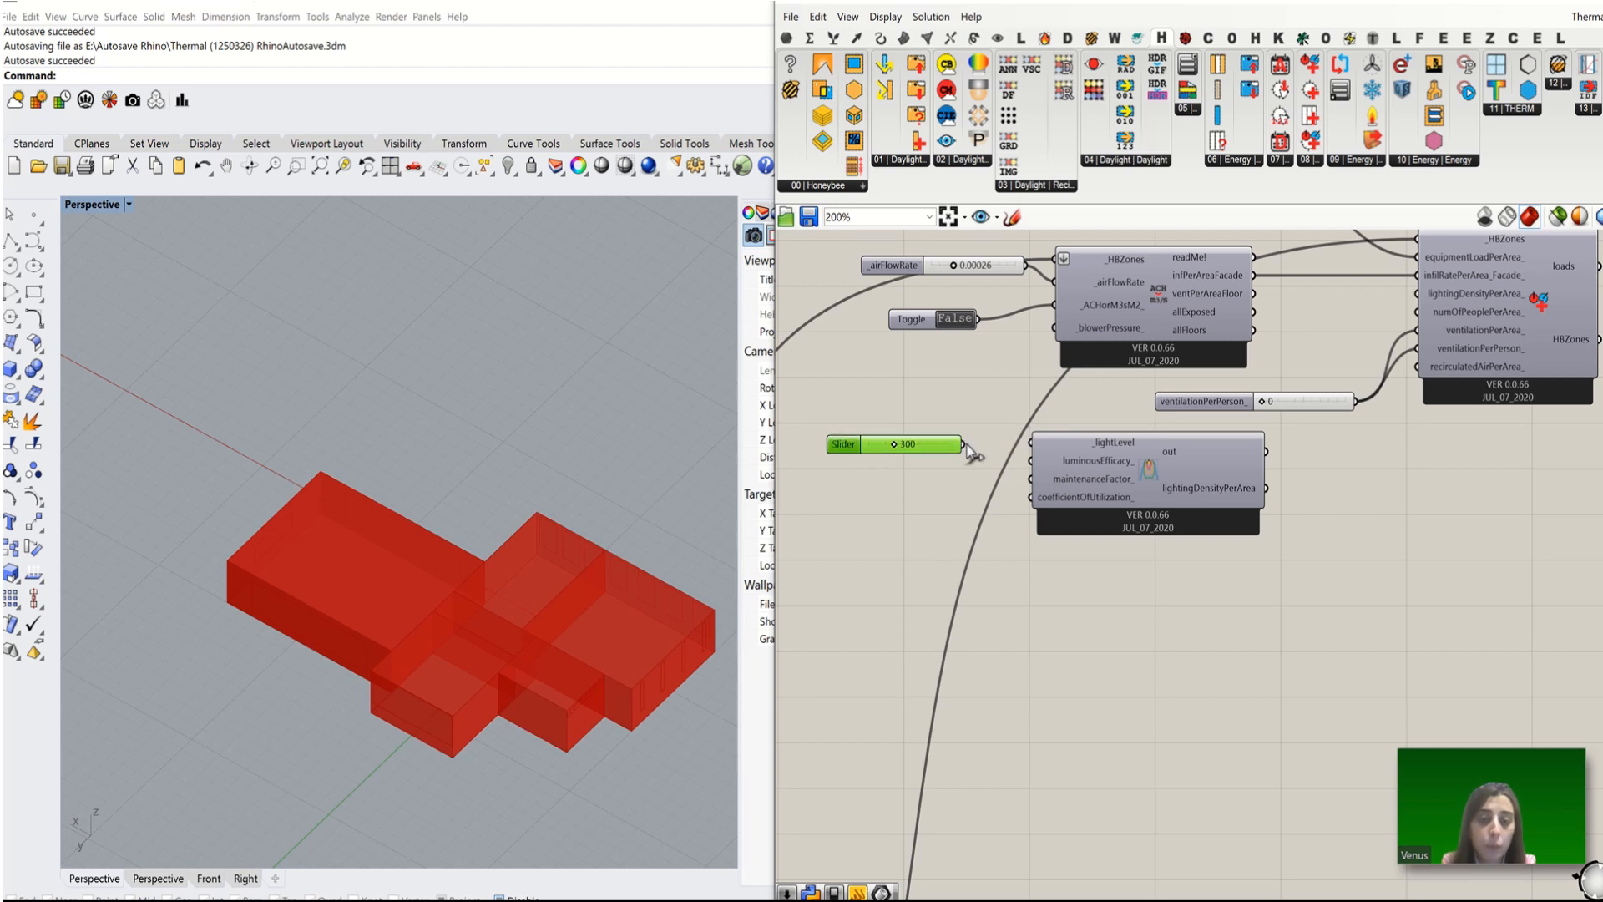
# Step: Connect a slider set to 92 to luminousEfficacy_, and wire the calculator's lightingDensityPerArea output to the loads component's lightingDensityPerArea_ input
pyautogui.moveTo(1119, 473)
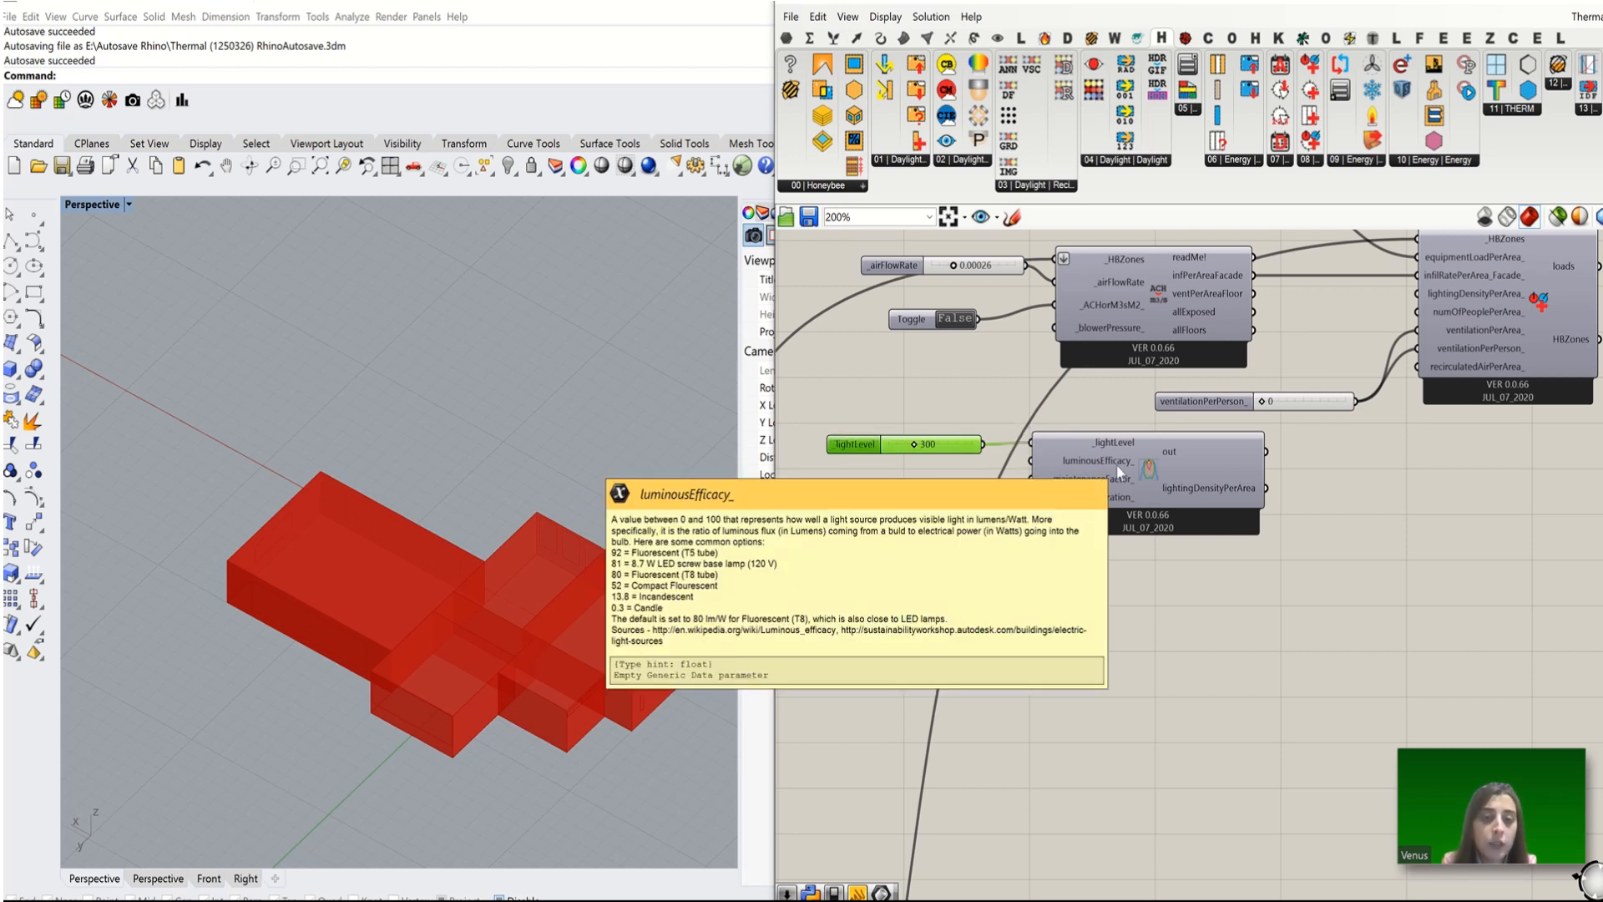
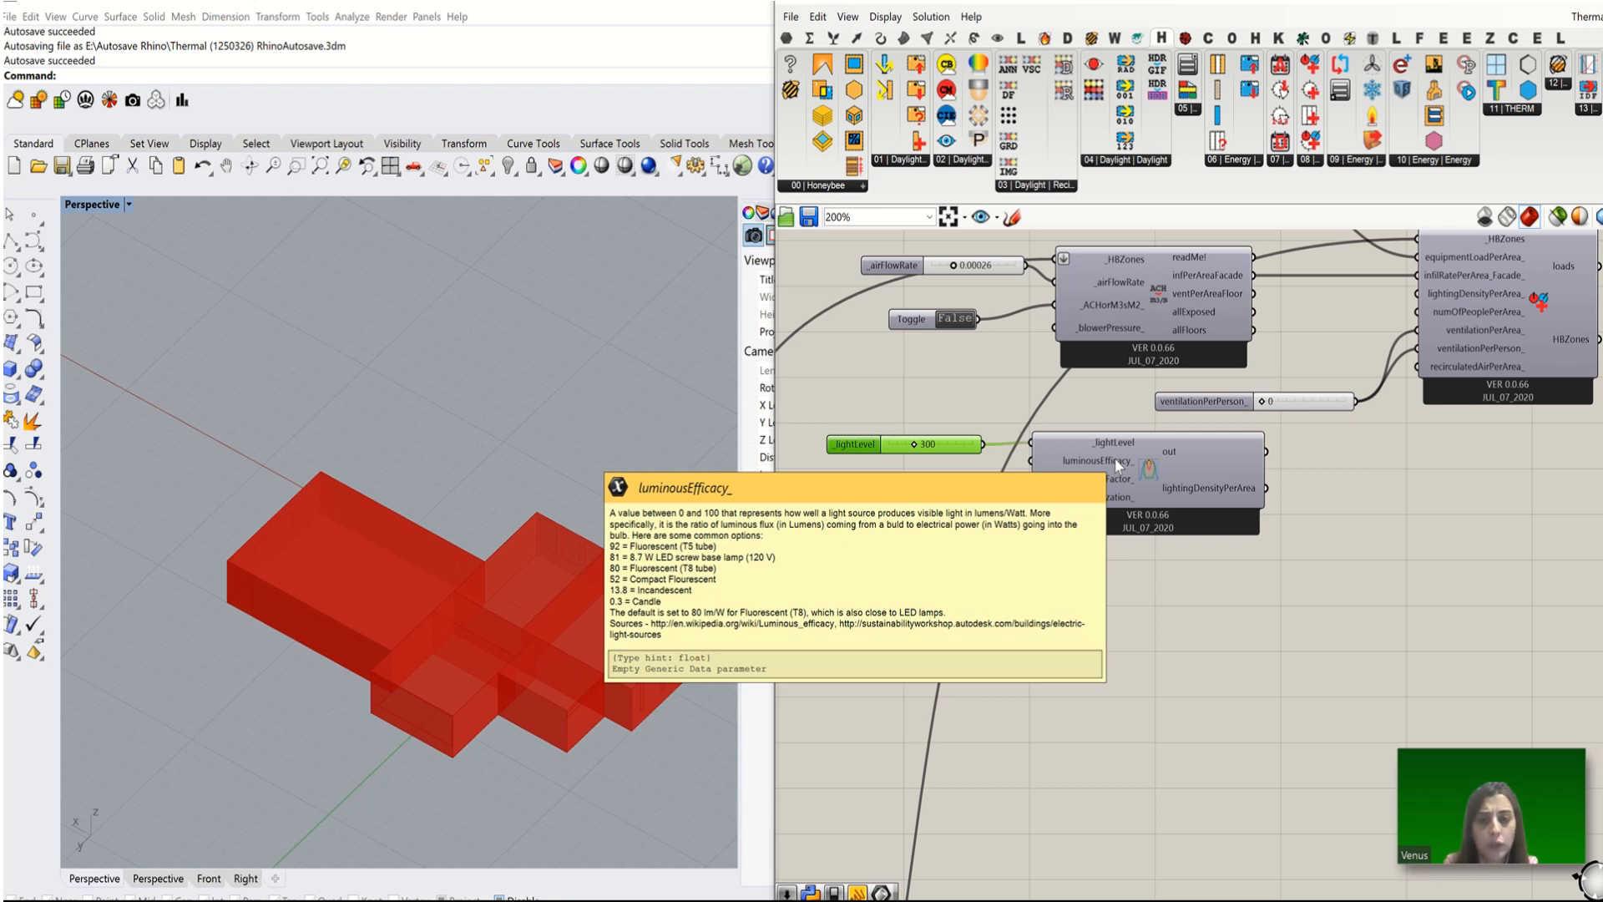
pyautogui.click(952, 497)
pyautogui.doubleClick(956, 499)
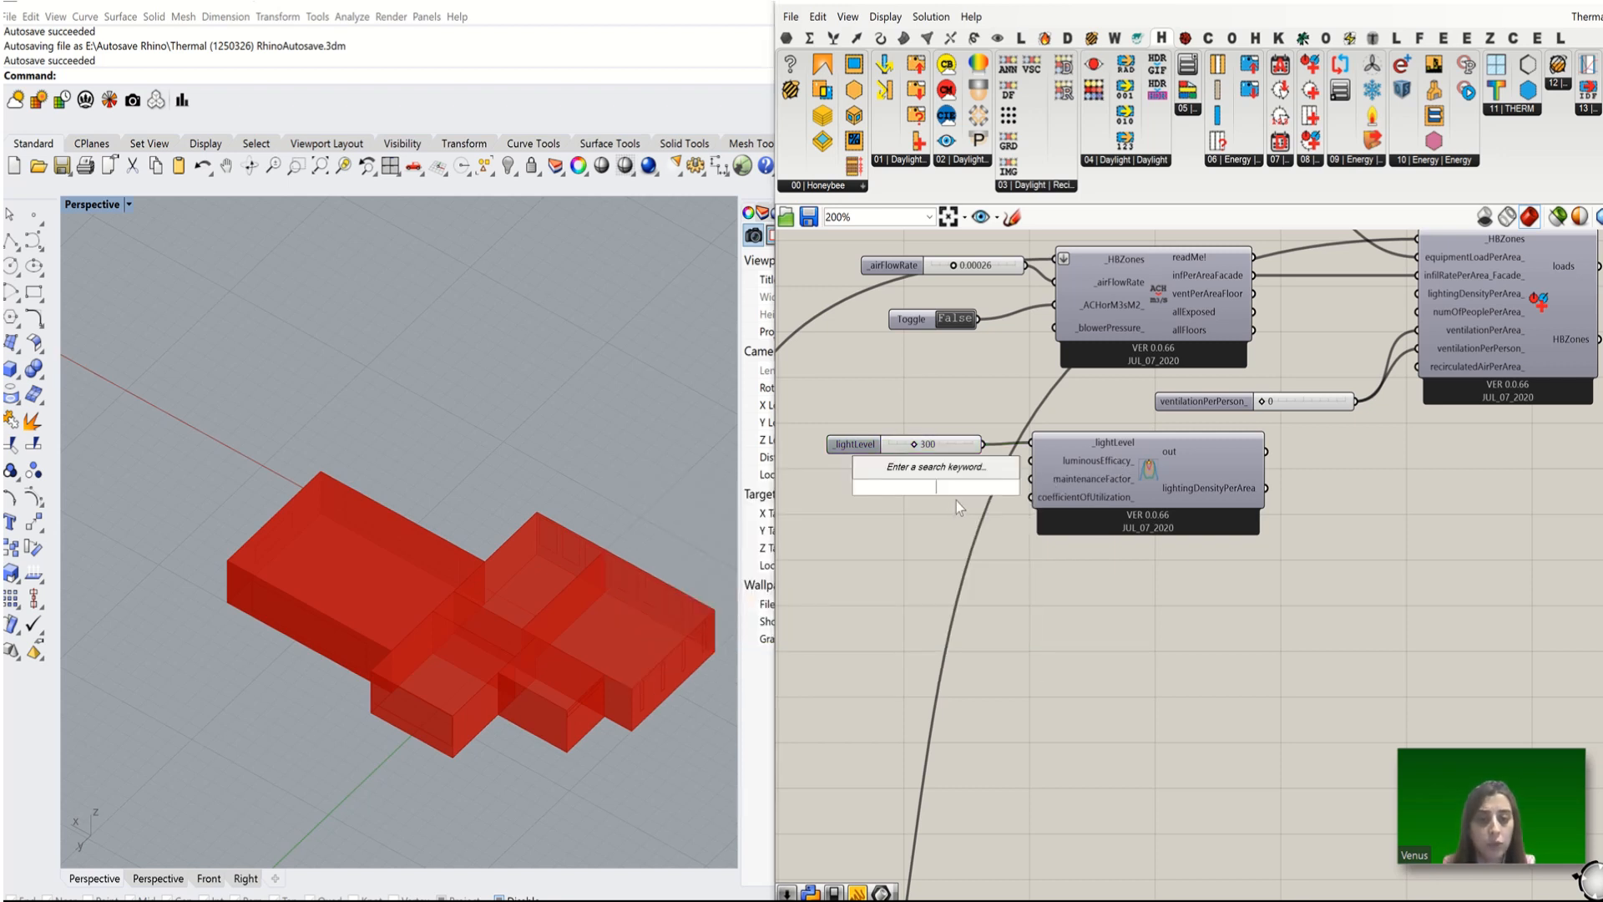
pyautogui.write('92')
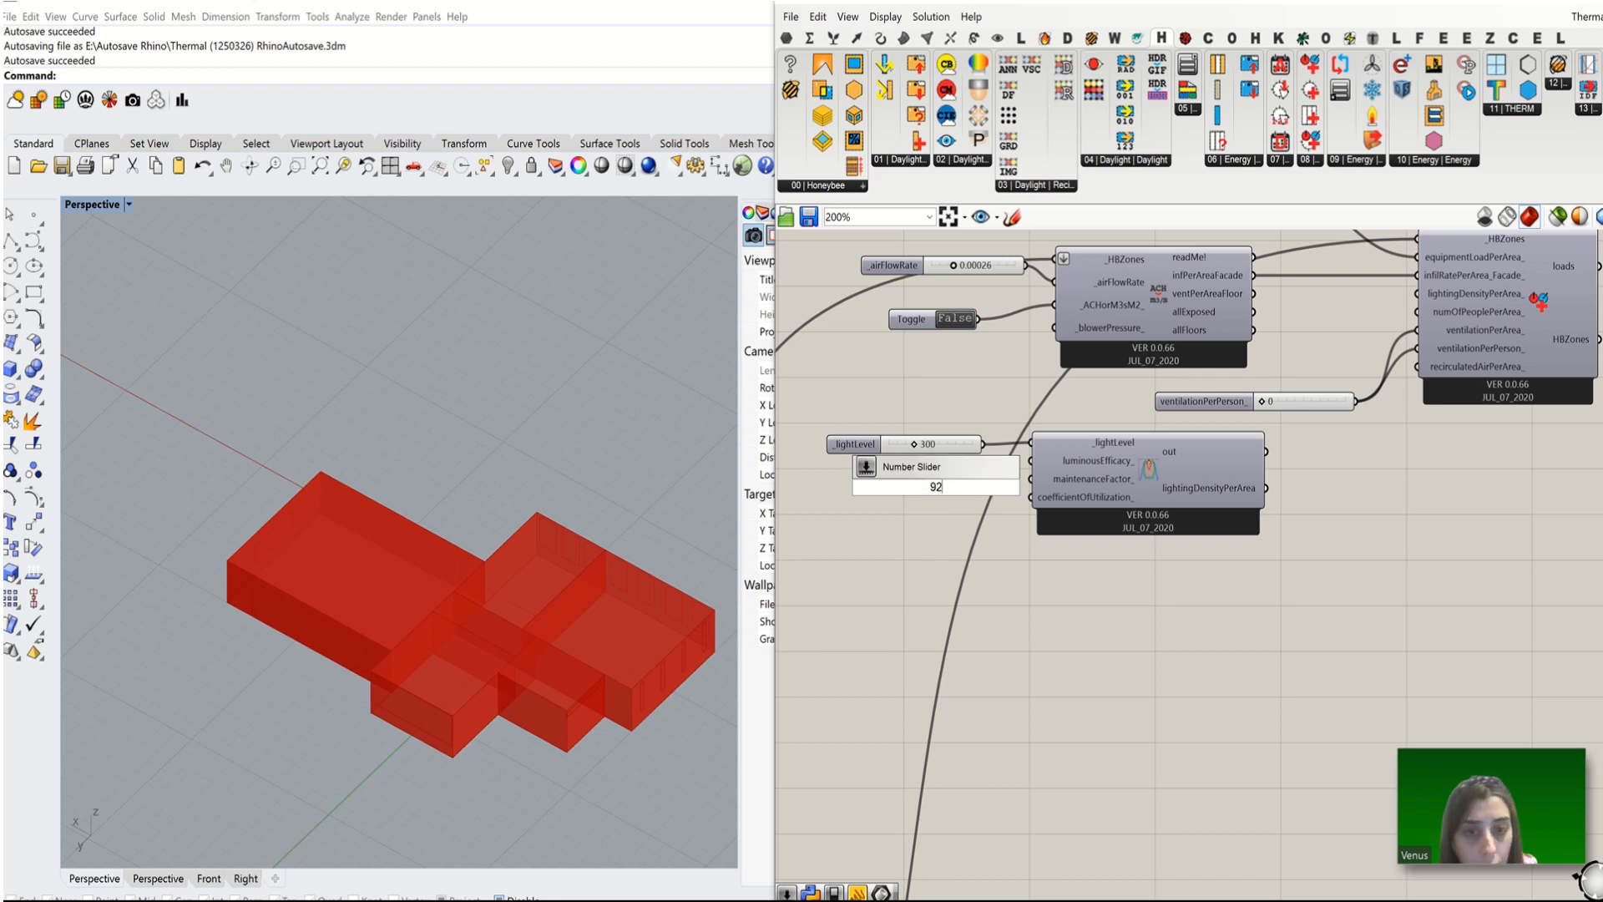
pyautogui.press('Return')
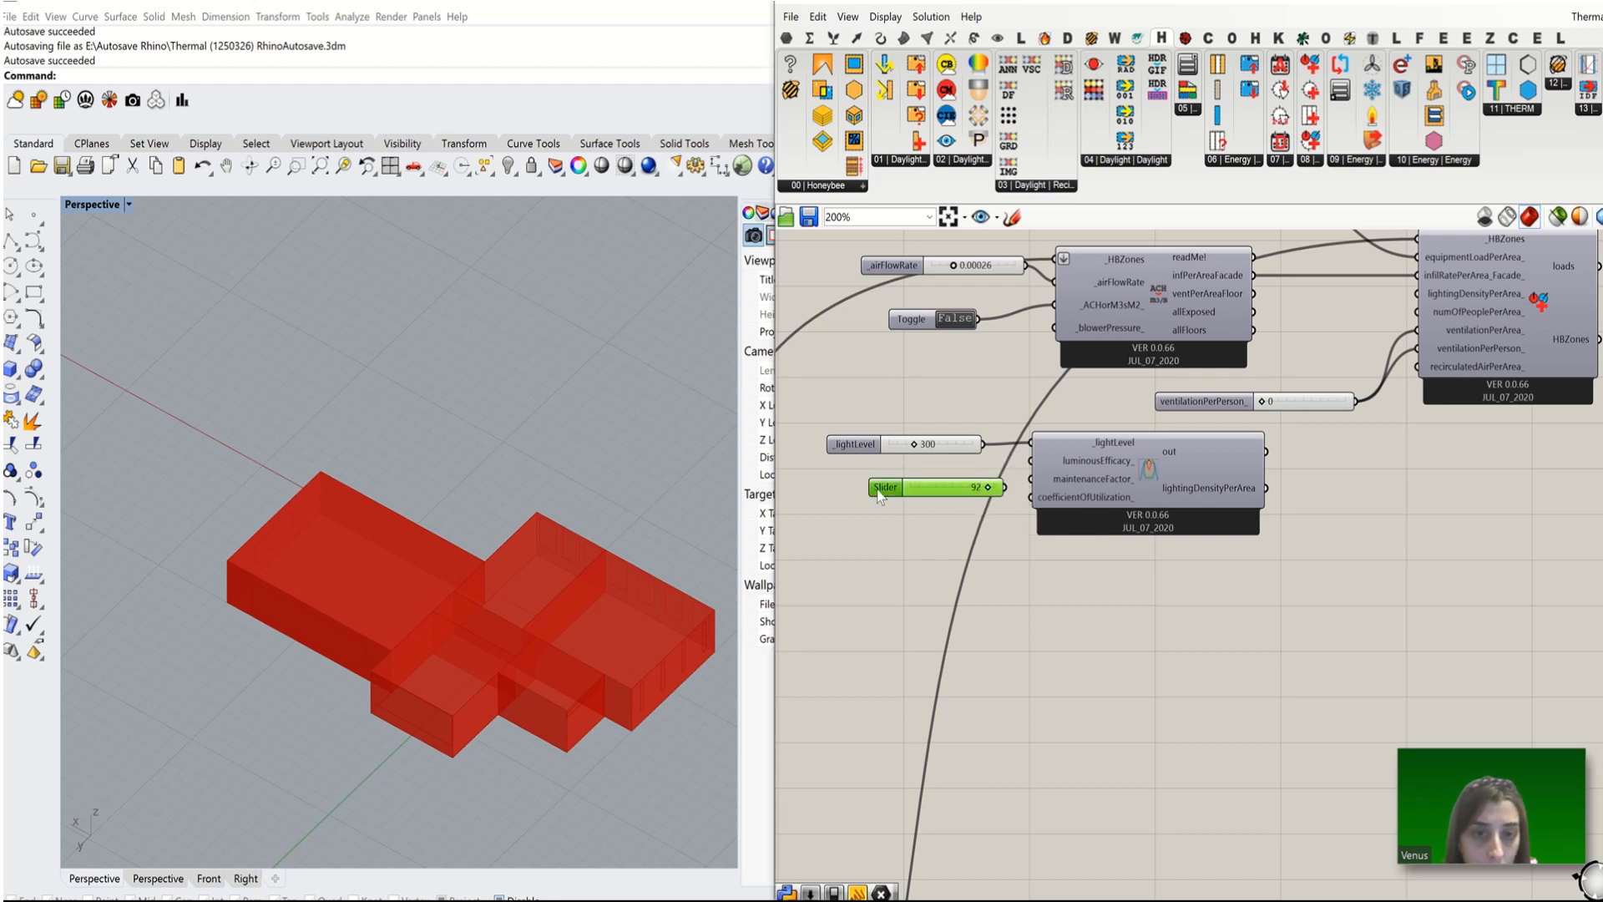
pyautogui.moveTo(962, 480); pyautogui.dragTo(1072, 472)
pyautogui.moveTo(1090, 484)
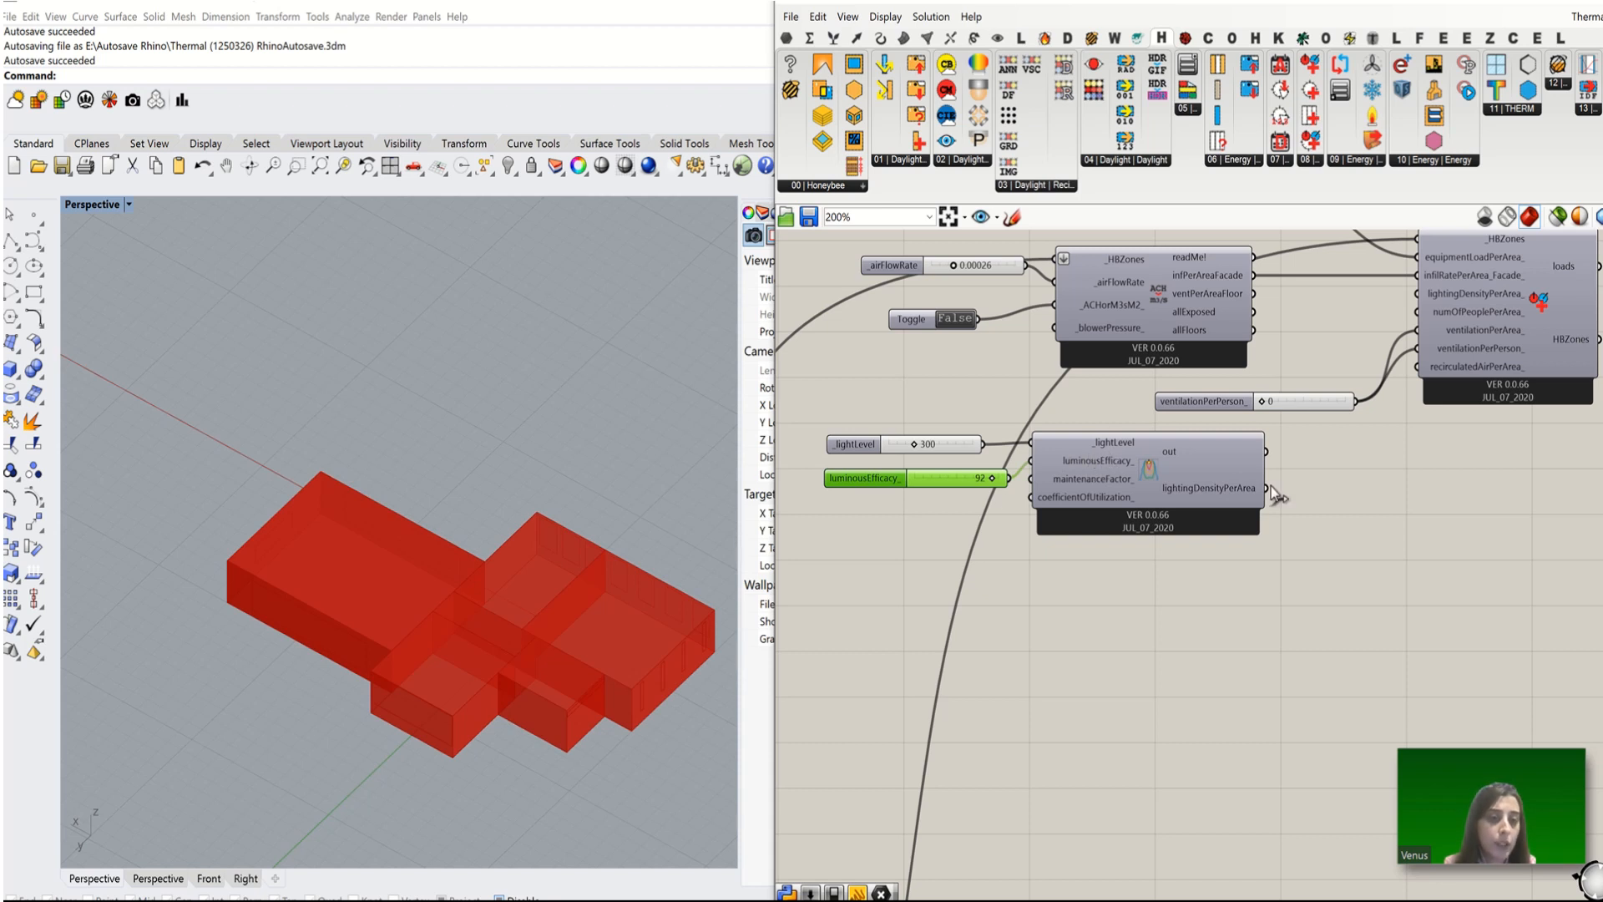
pyautogui.moveTo(1253, 556); pyautogui.dragTo(1395, 314)
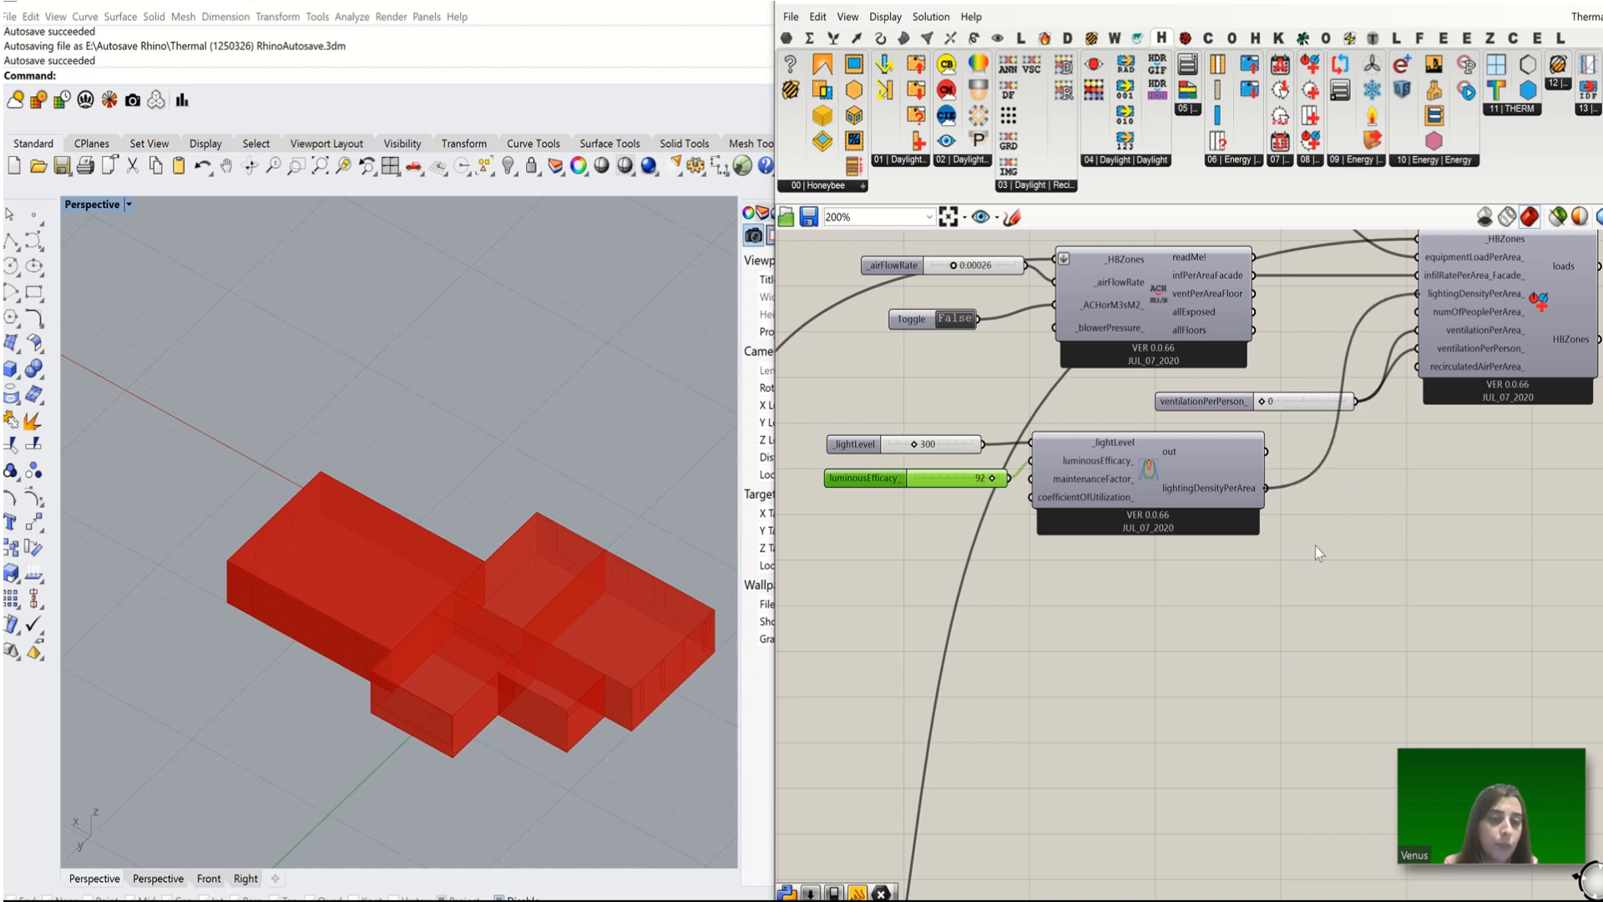
# Step: Rearrange the Load group: move the equipment slider and both calculators with their inputs upward, and place the ventilation slider below them
pyautogui.scroll(-2, 1315, 546)
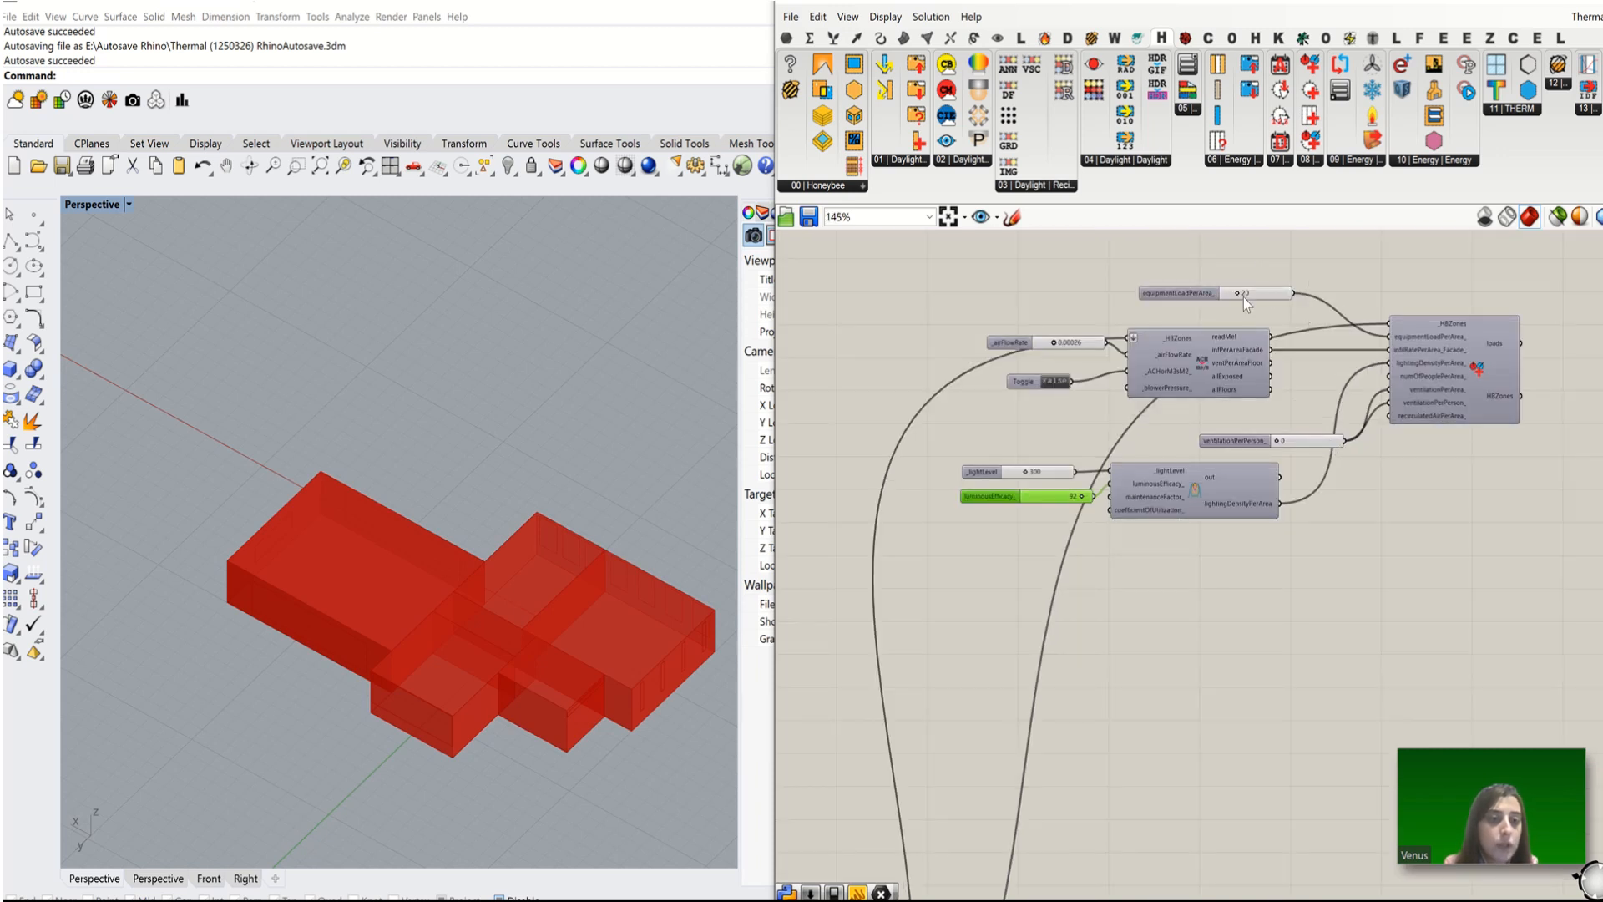
pyautogui.moveTo(1219, 291); pyautogui.dragTo(1200, 235)
pyautogui.moveTo(1296, 306); pyautogui.dragTo(1031, 410)
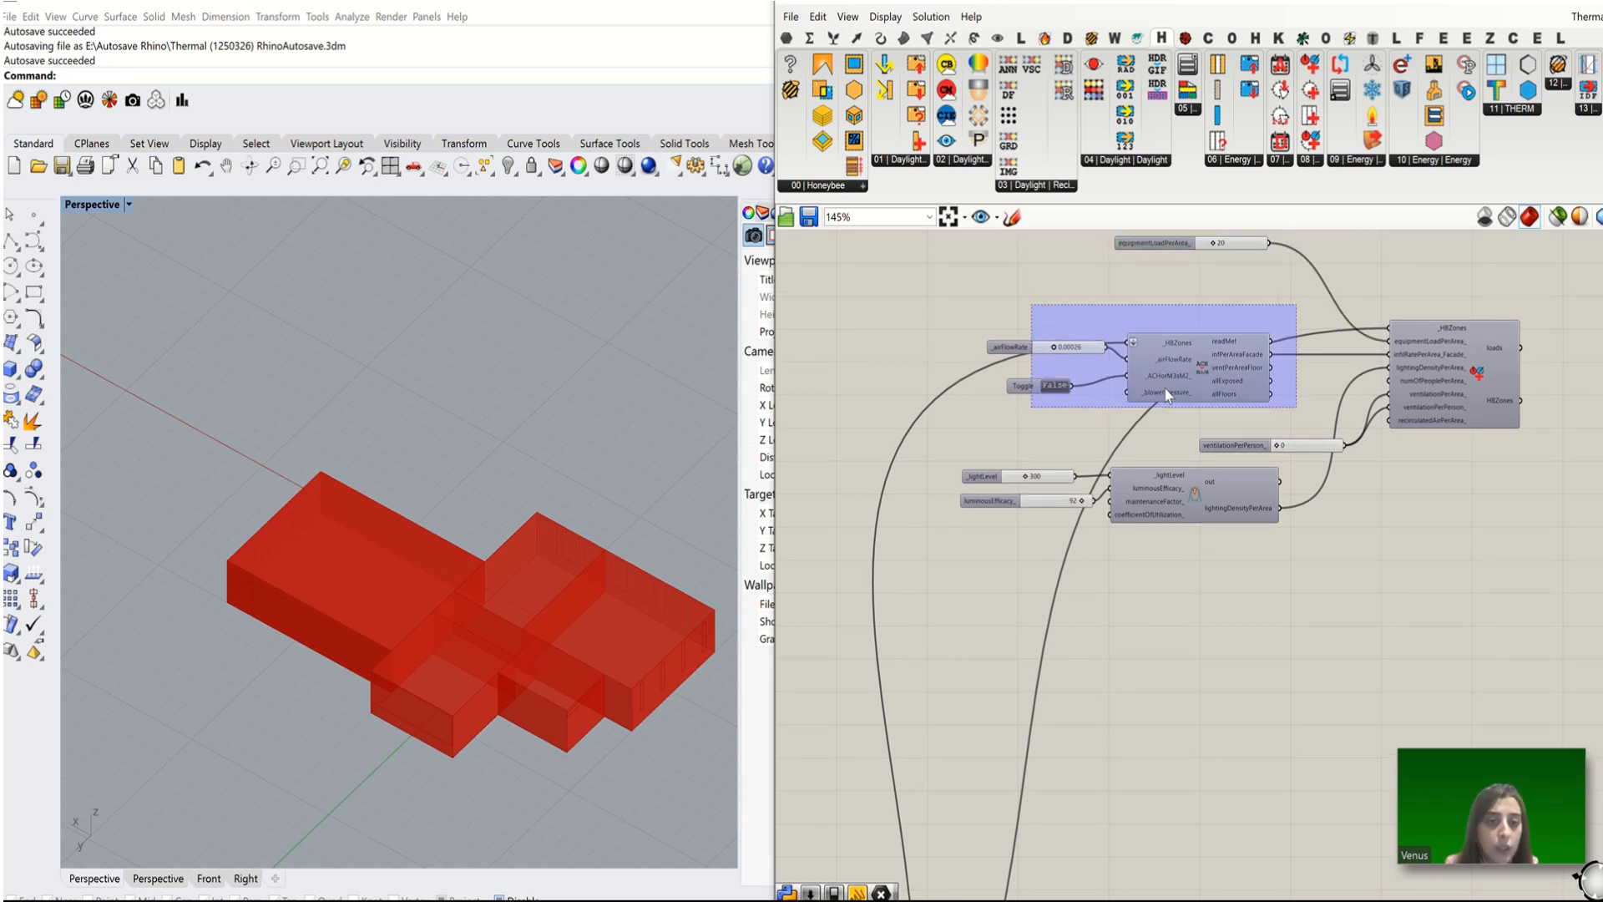
pyautogui.moveTo(1170, 367); pyautogui.dragTo(1167, 292)
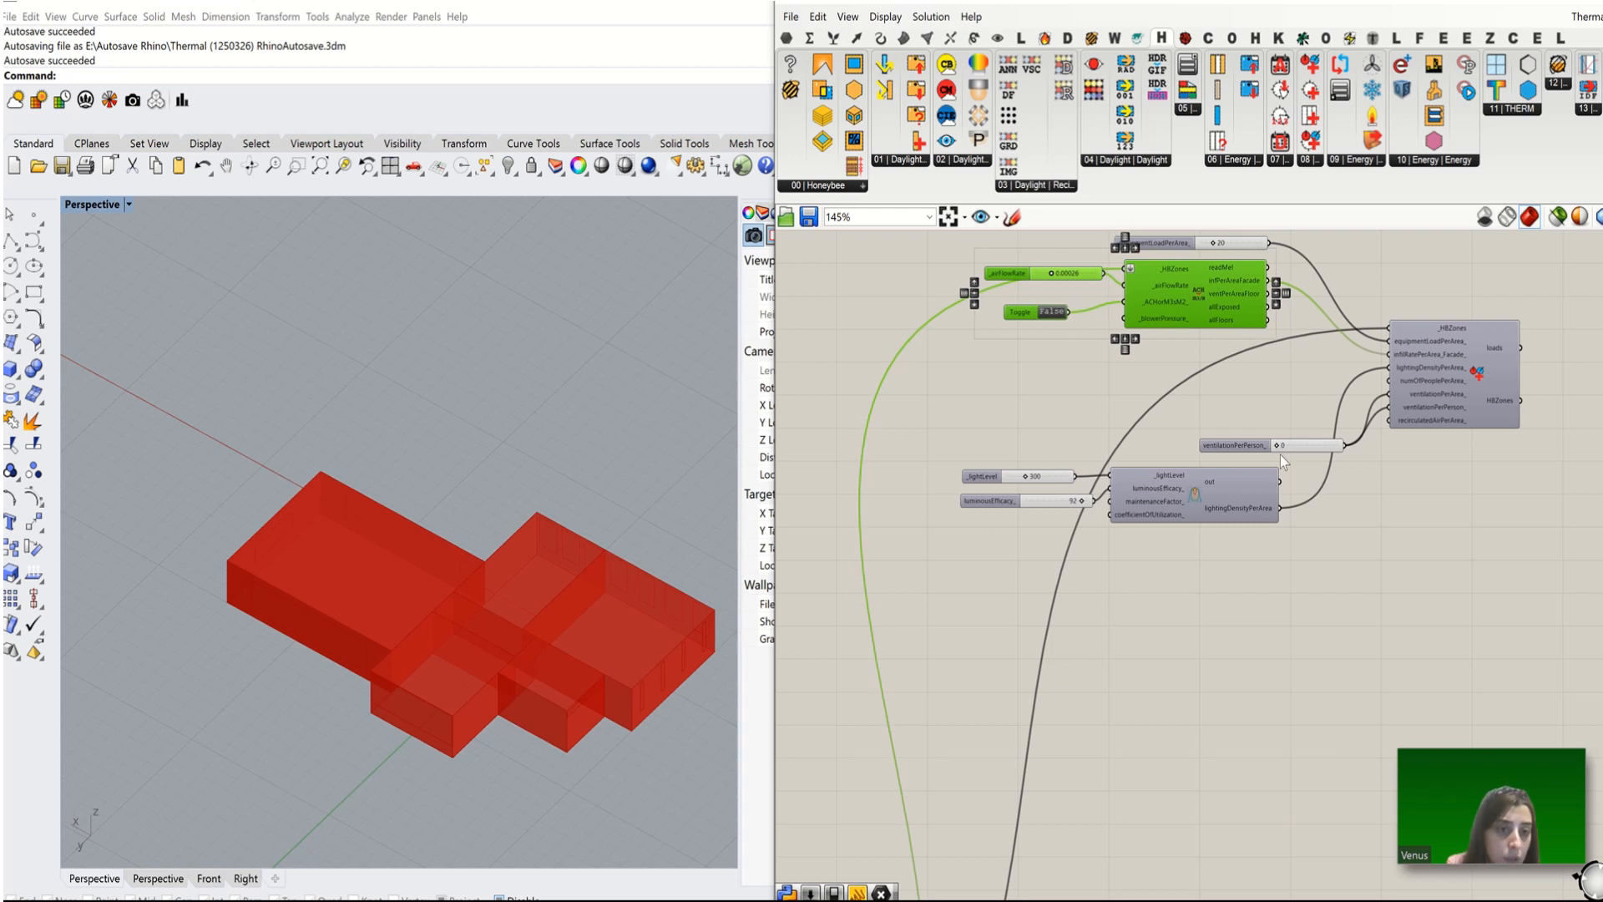
pyautogui.moveTo(1301, 449); pyautogui.dragTo(994, 541)
pyautogui.moveTo(1181, 515); pyautogui.dragTo(1163, 394)
pyautogui.click(1300, 483)
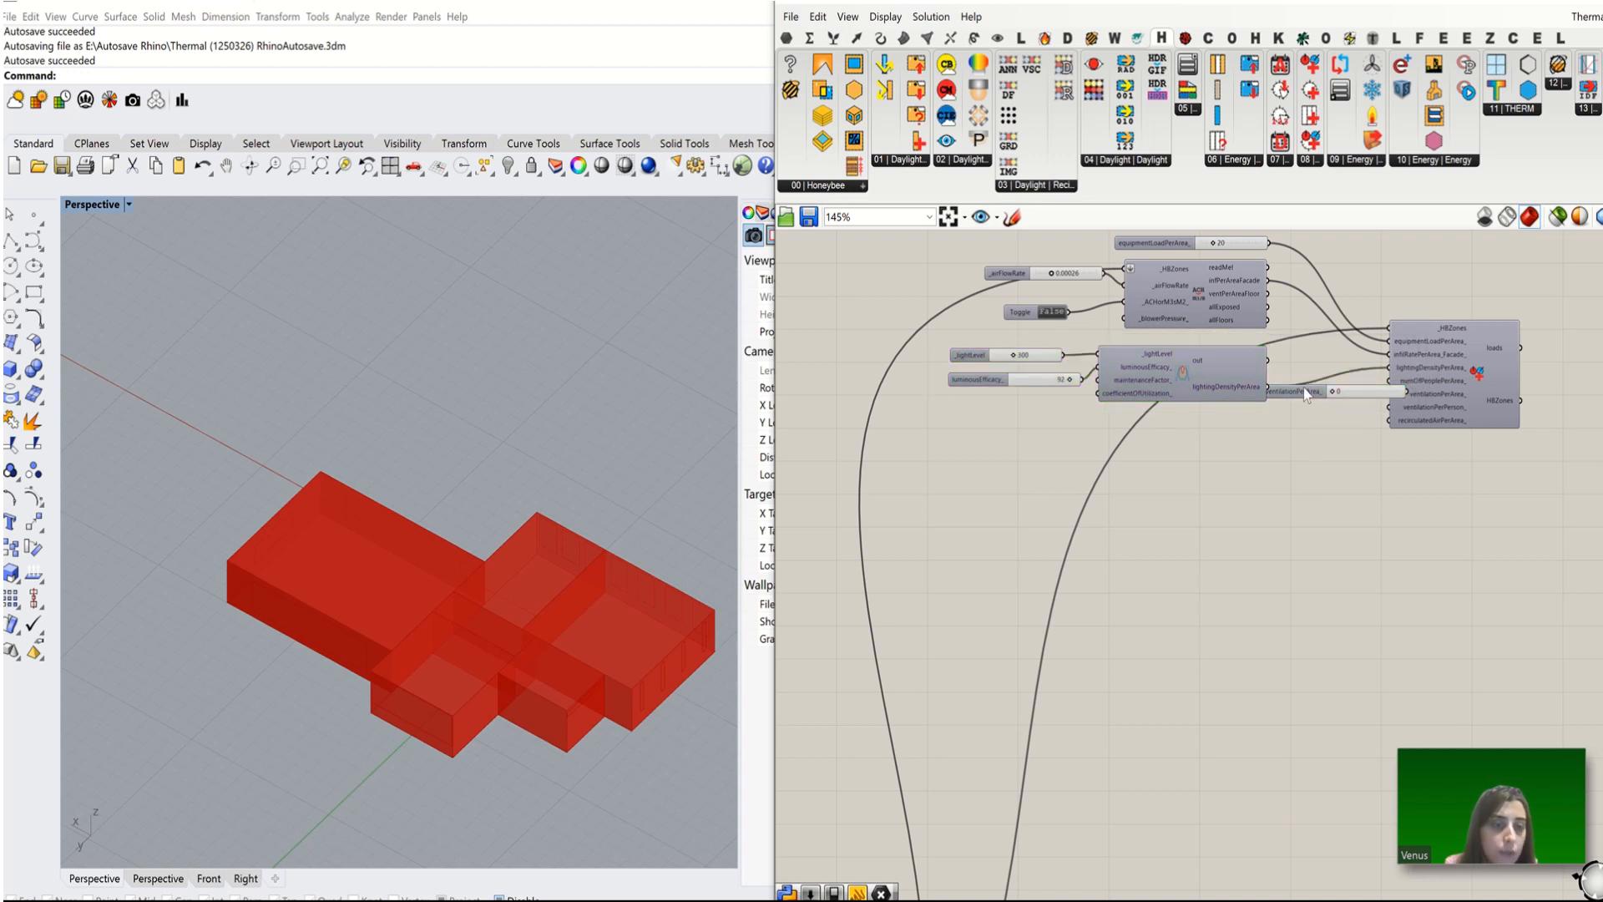
pyautogui.moveTo(1296, 392); pyautogui.dragTo(1184, 521)
# Step: Read the description of the loads component's numOfPeoplePerArea_ input for its units and typical values
pyautogui.scroll(3, 1442, 372)
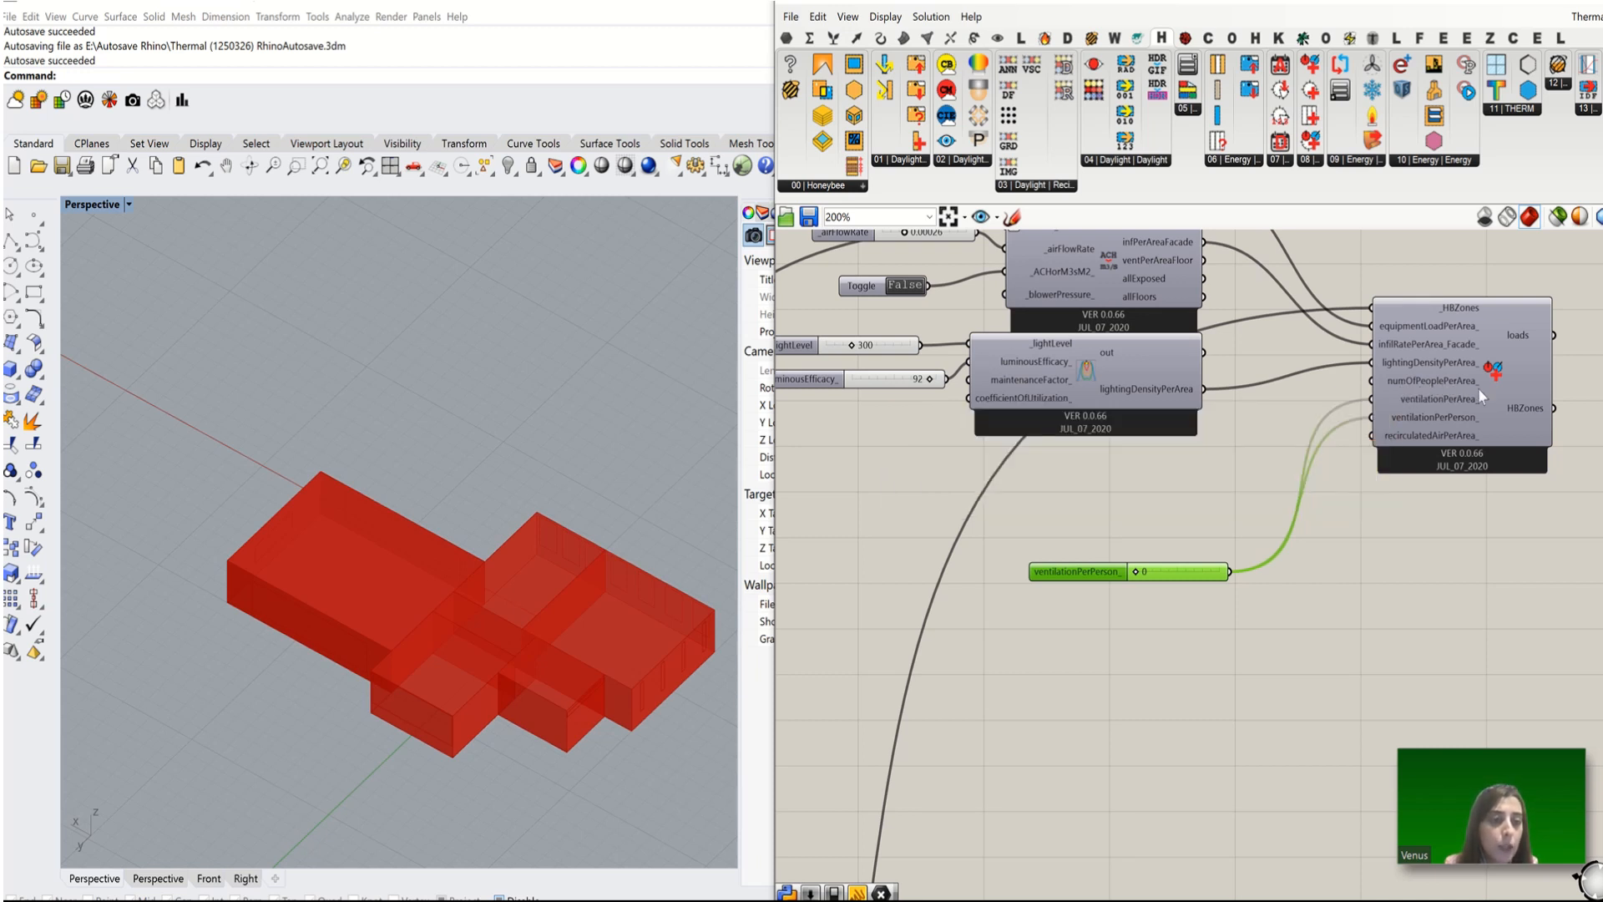
pyautogui.moveTo(1478, 386)
pyautogui.moveTo(1477, 384)
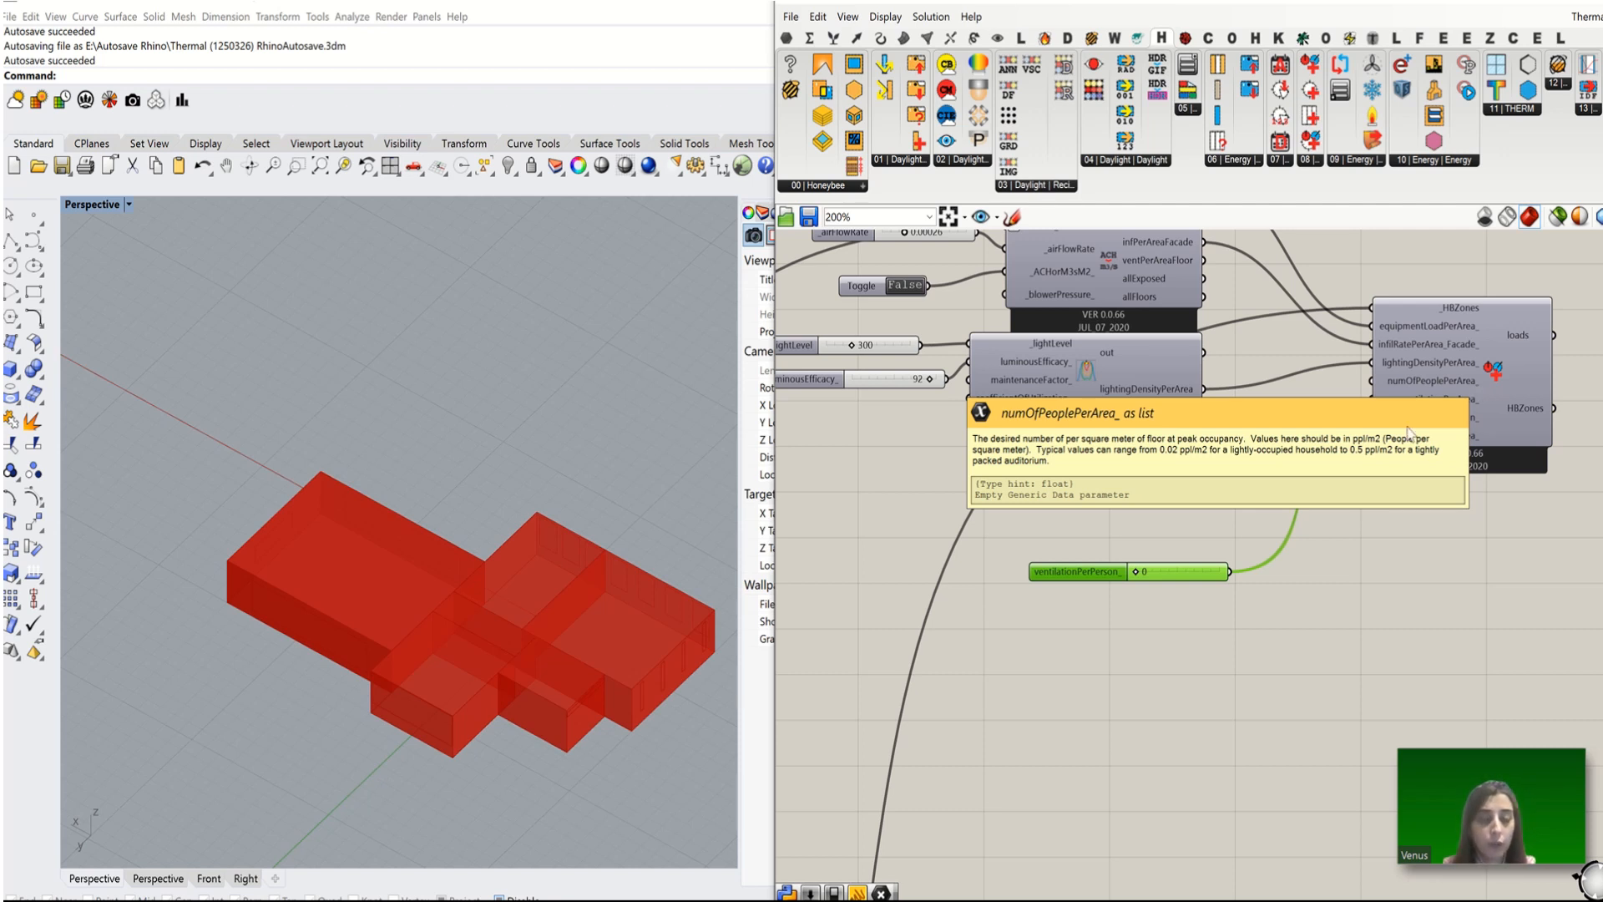
pyautogui.moveTo(756, 3)
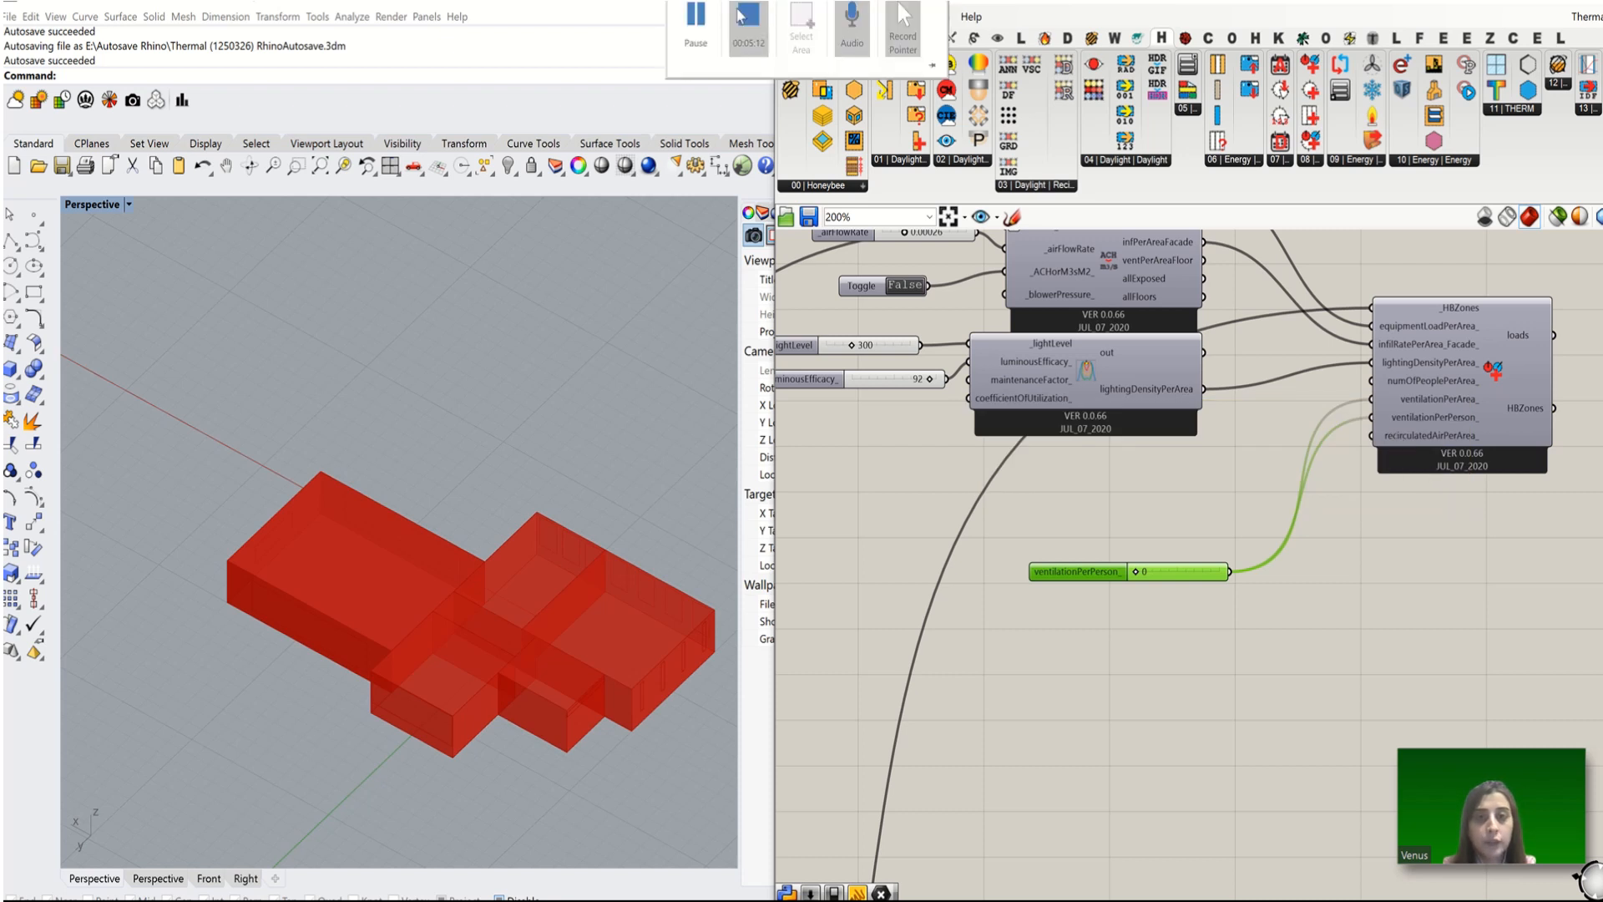
pyautogui.click(696, 25)
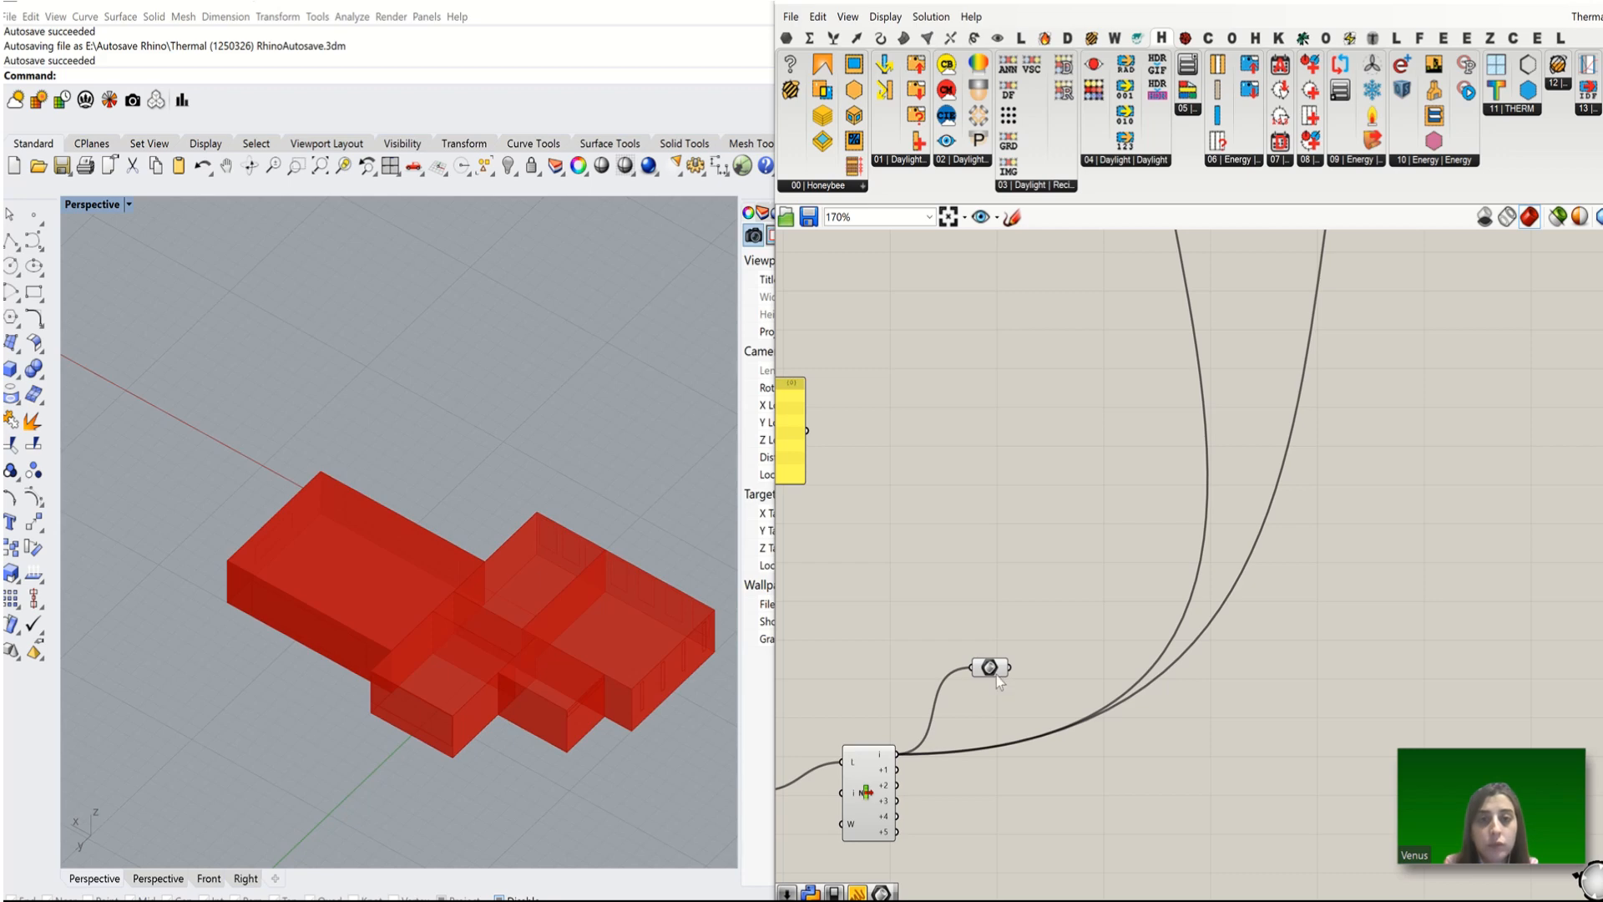
# Step: Add a Honeybee_DecomposeHBZone component above the zone list item and wire the first zone output into its _HBZone input
pyautogui.click(825, 187)
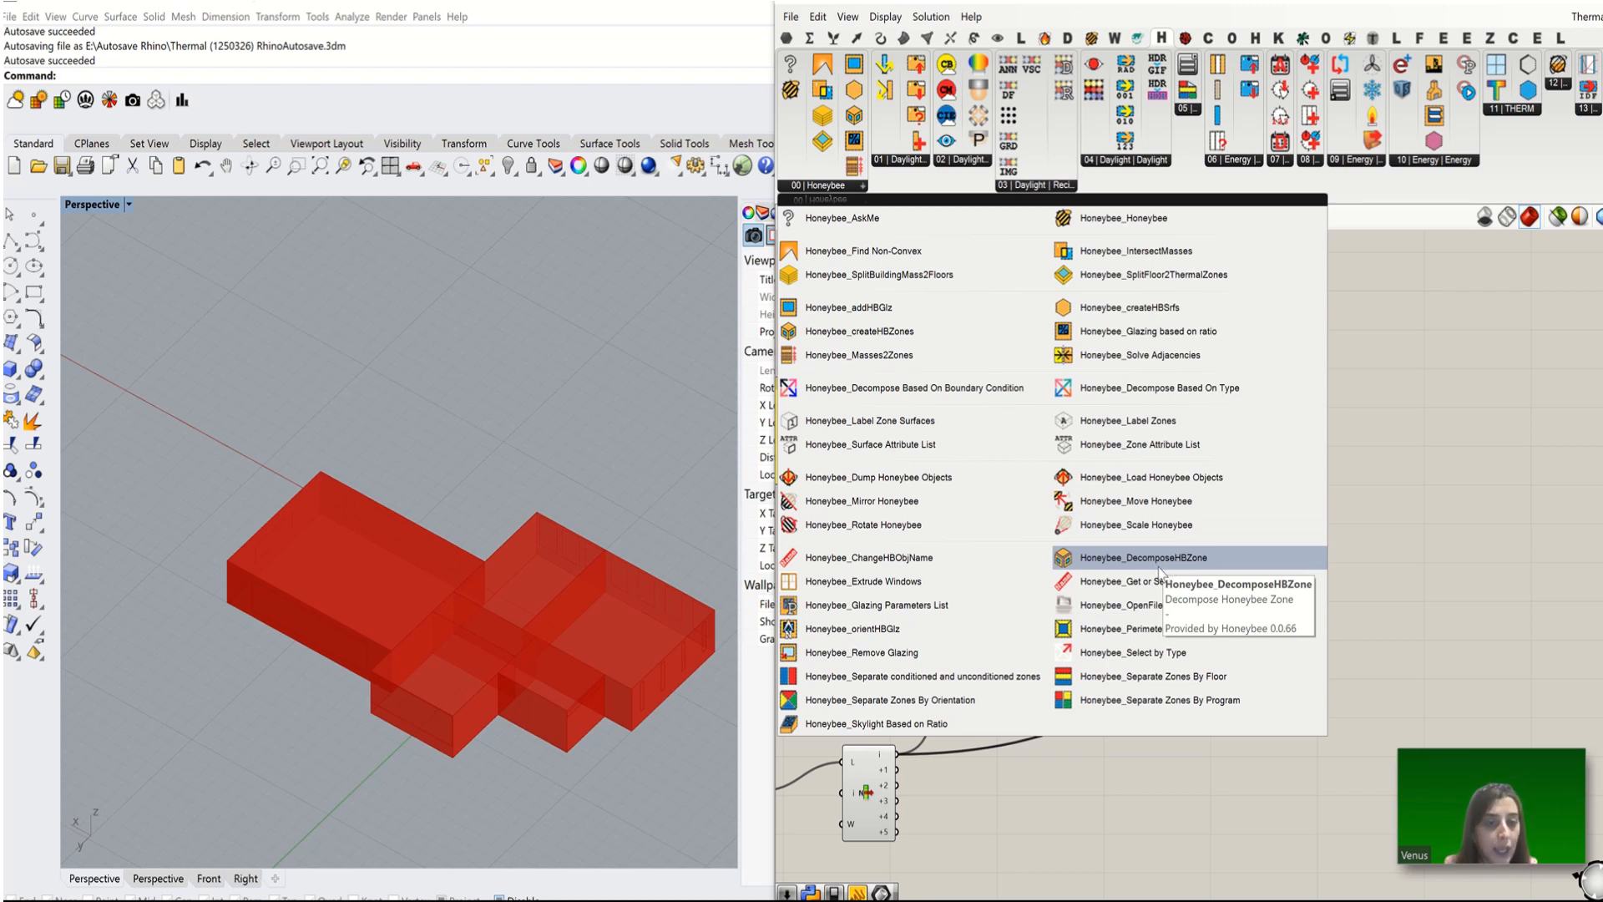
pyautogui.moveTo(1166, 568); pyautogui.dragTo(967, 594)
pyautogui.scroll(3, 910, 727)
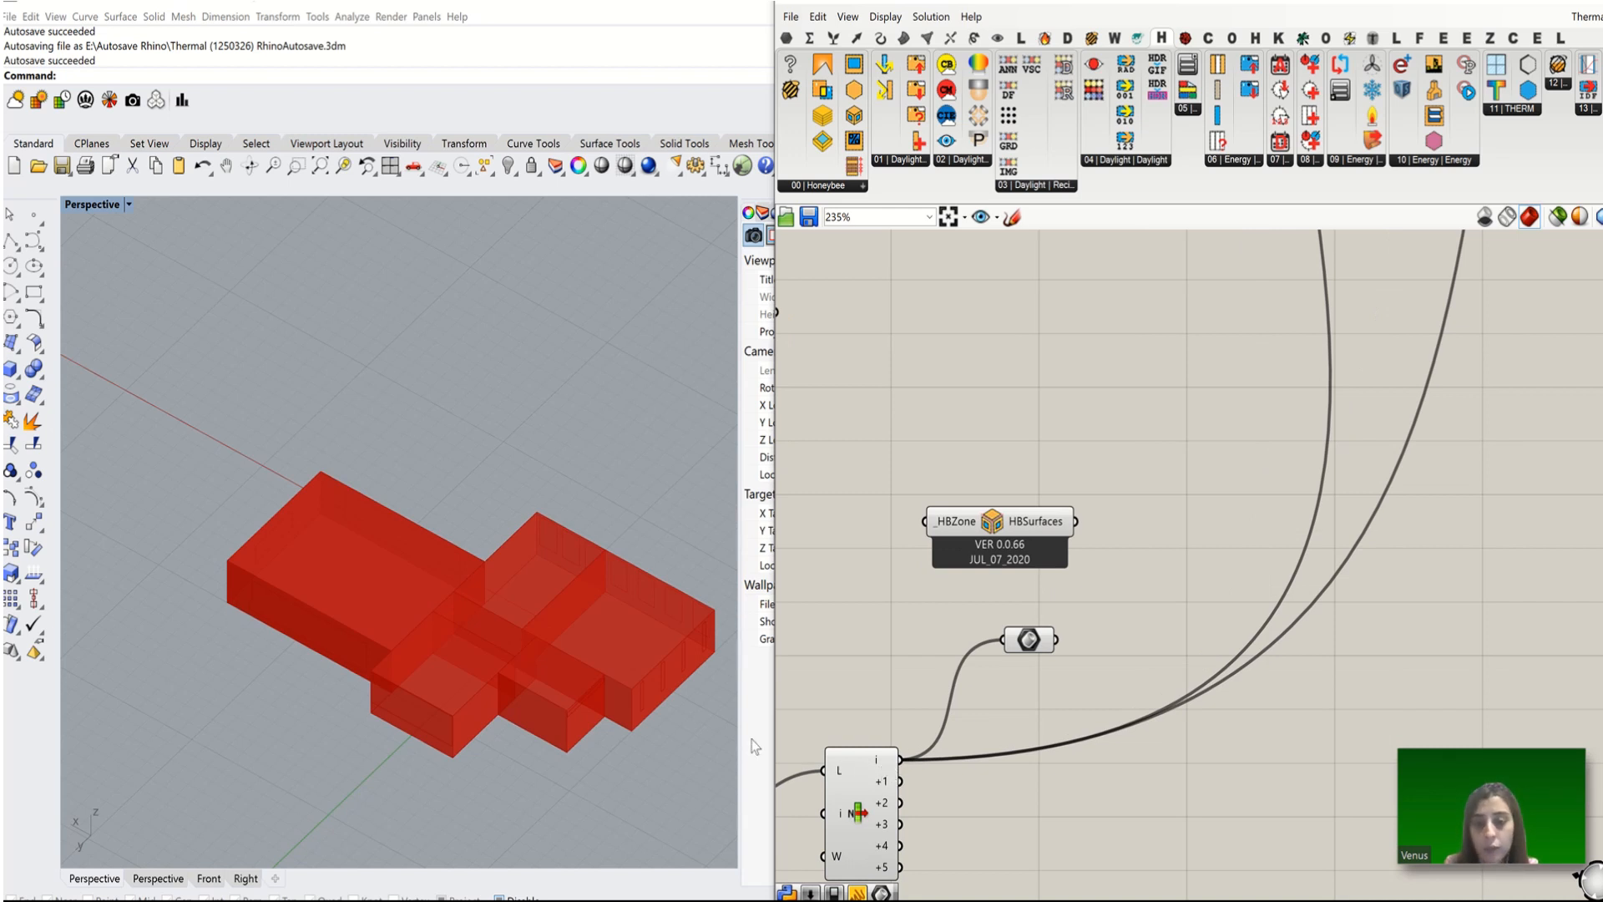
pyautogui.click(1029, 640)
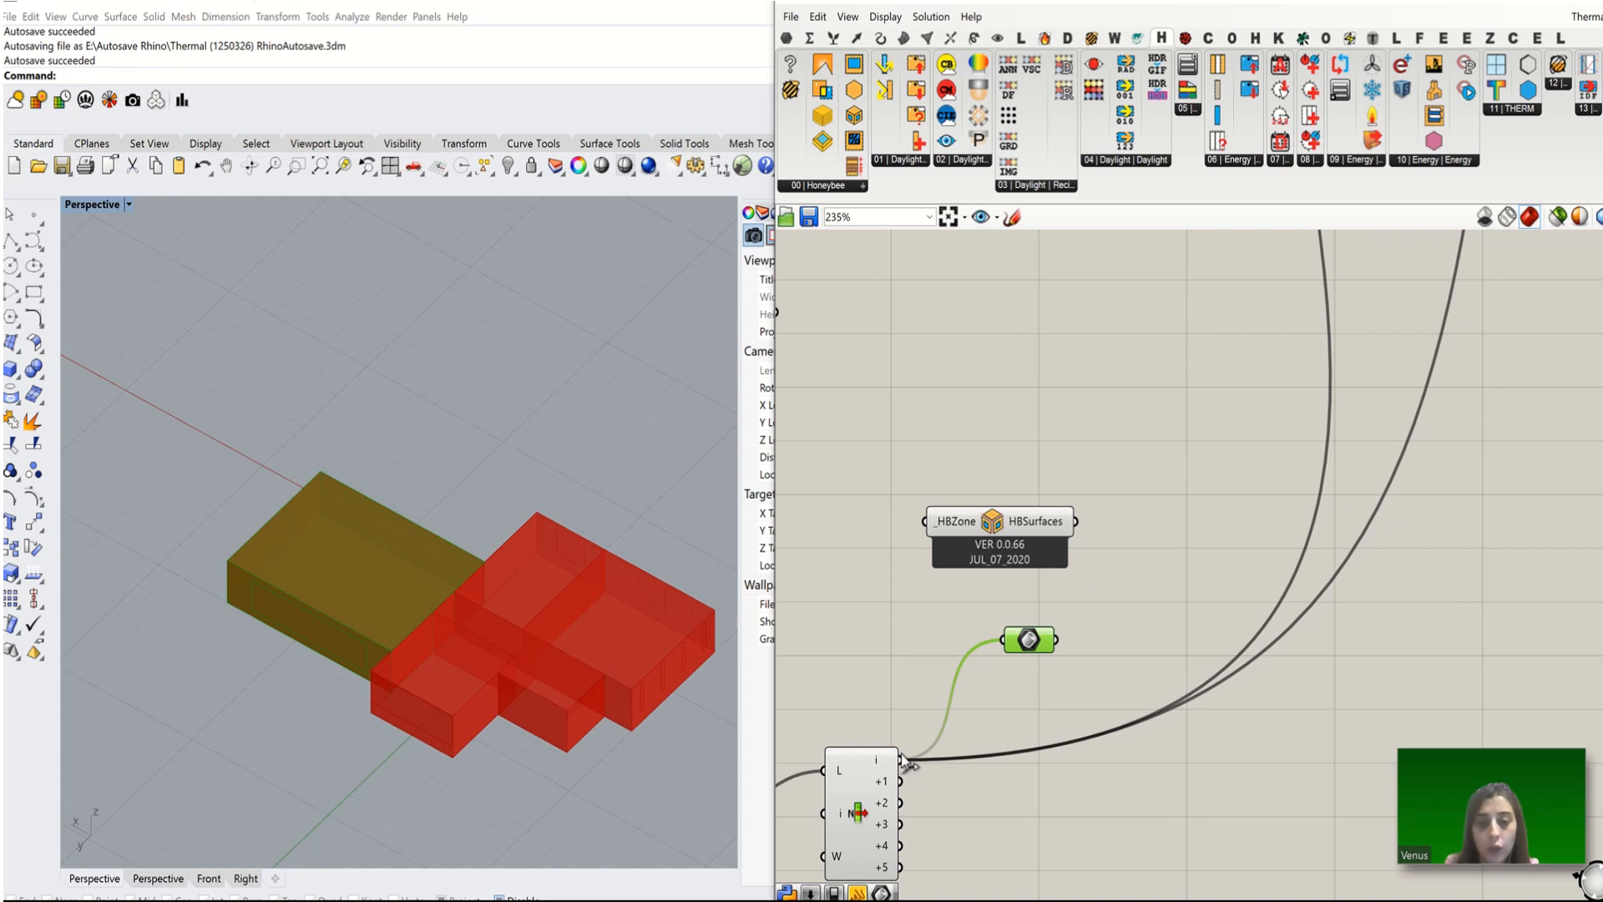
pyautogui.moveTo(904, 762); pyautogui.dragTo(926, 521)
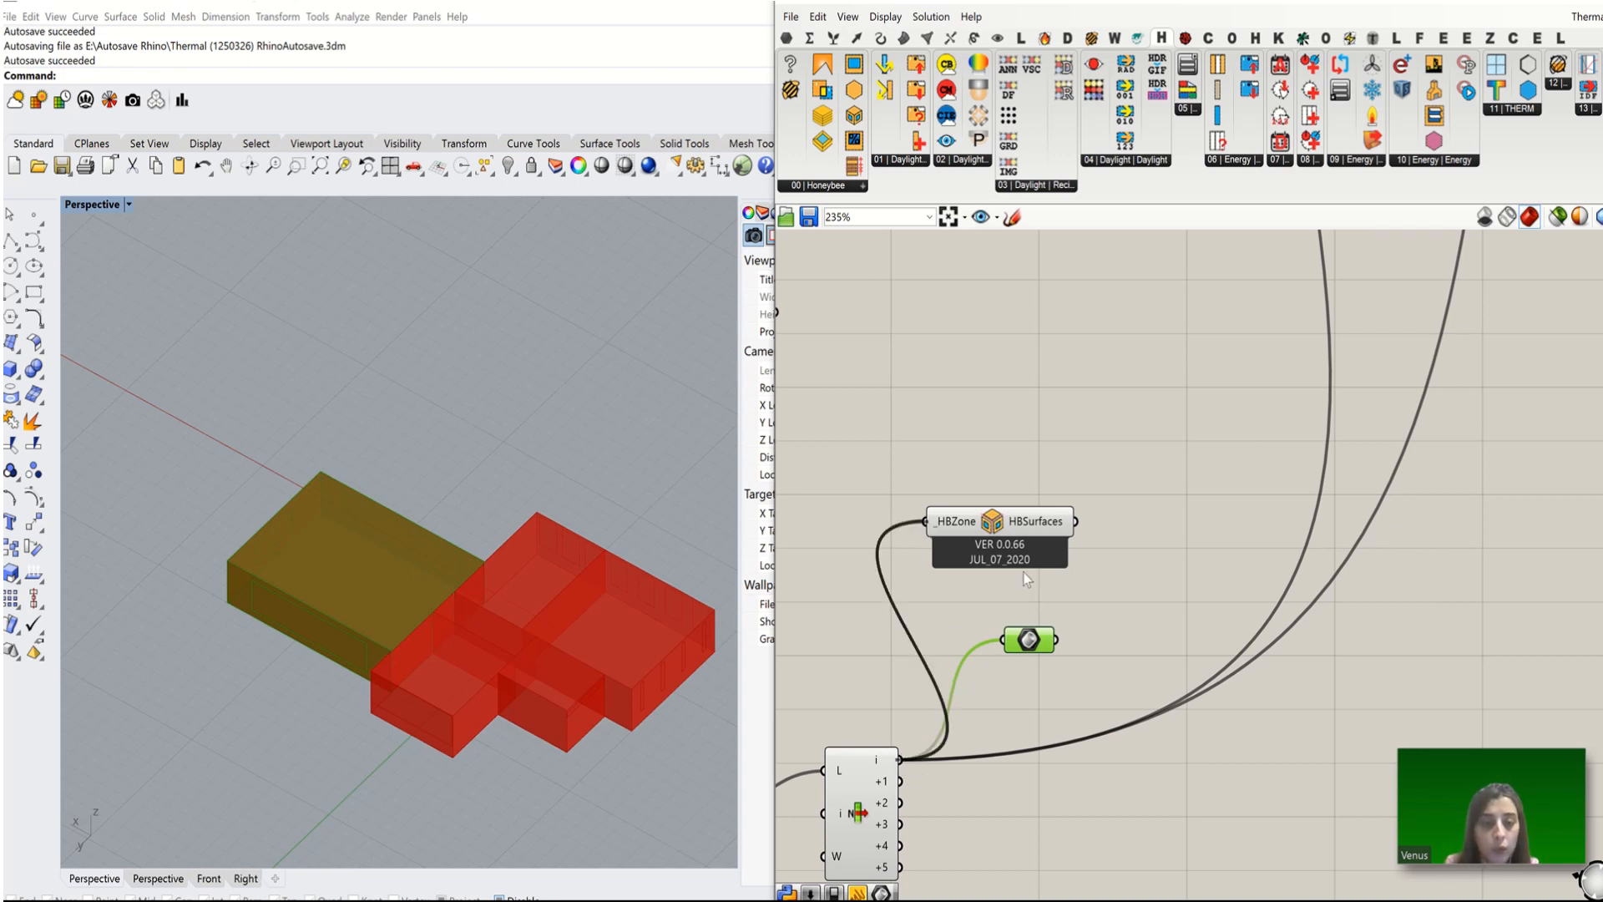
pyautogui.scroll(-2, 1027, 578)
pyautogui.moveTo(1033, 538); pyautogui.dragTo(1055, 435)
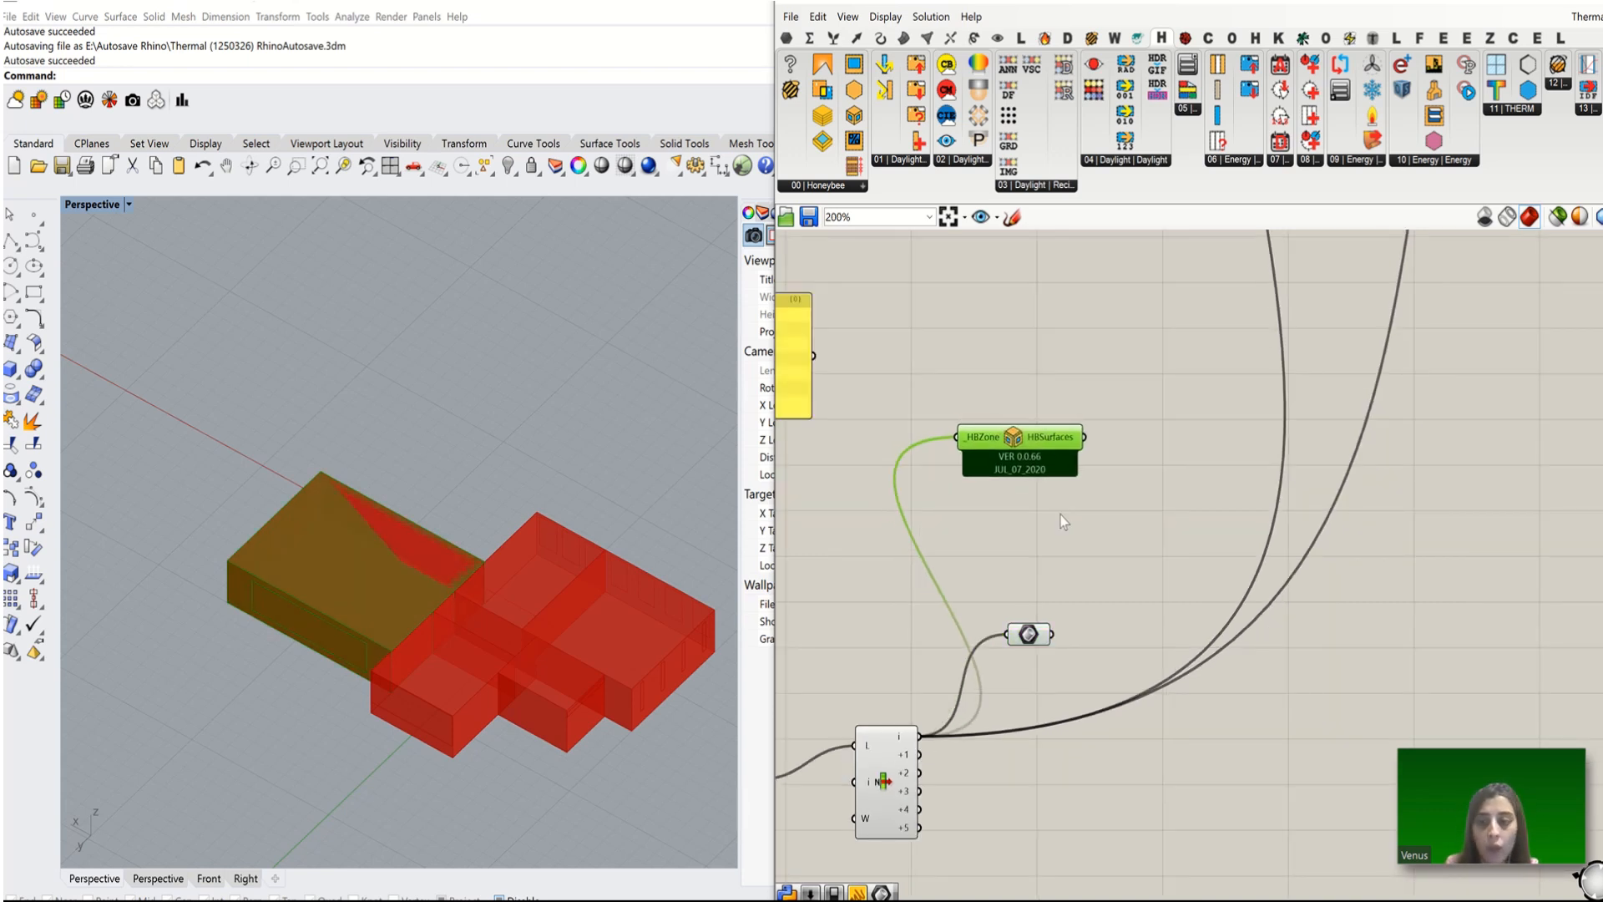
pyautogui.click(1131, 469)
# Step: Add a List Item component beside the decompose component and connect HBSurfaces to its L input
pyautogui.scroll(4, 1131, 469)
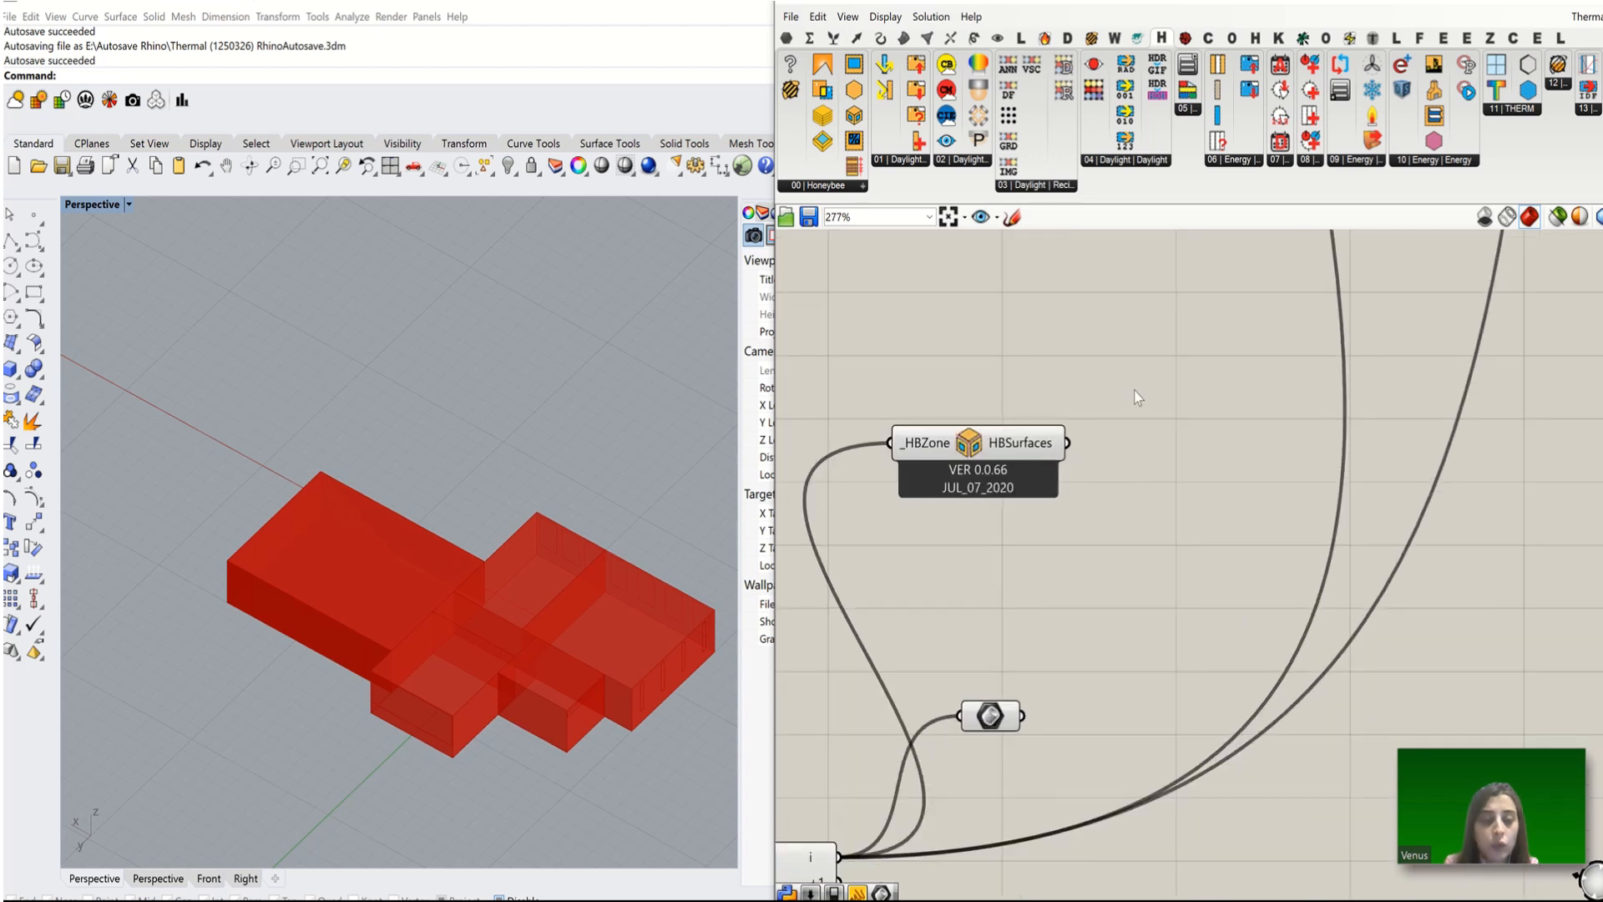
pyautogui.doubleClick(1138, 398)
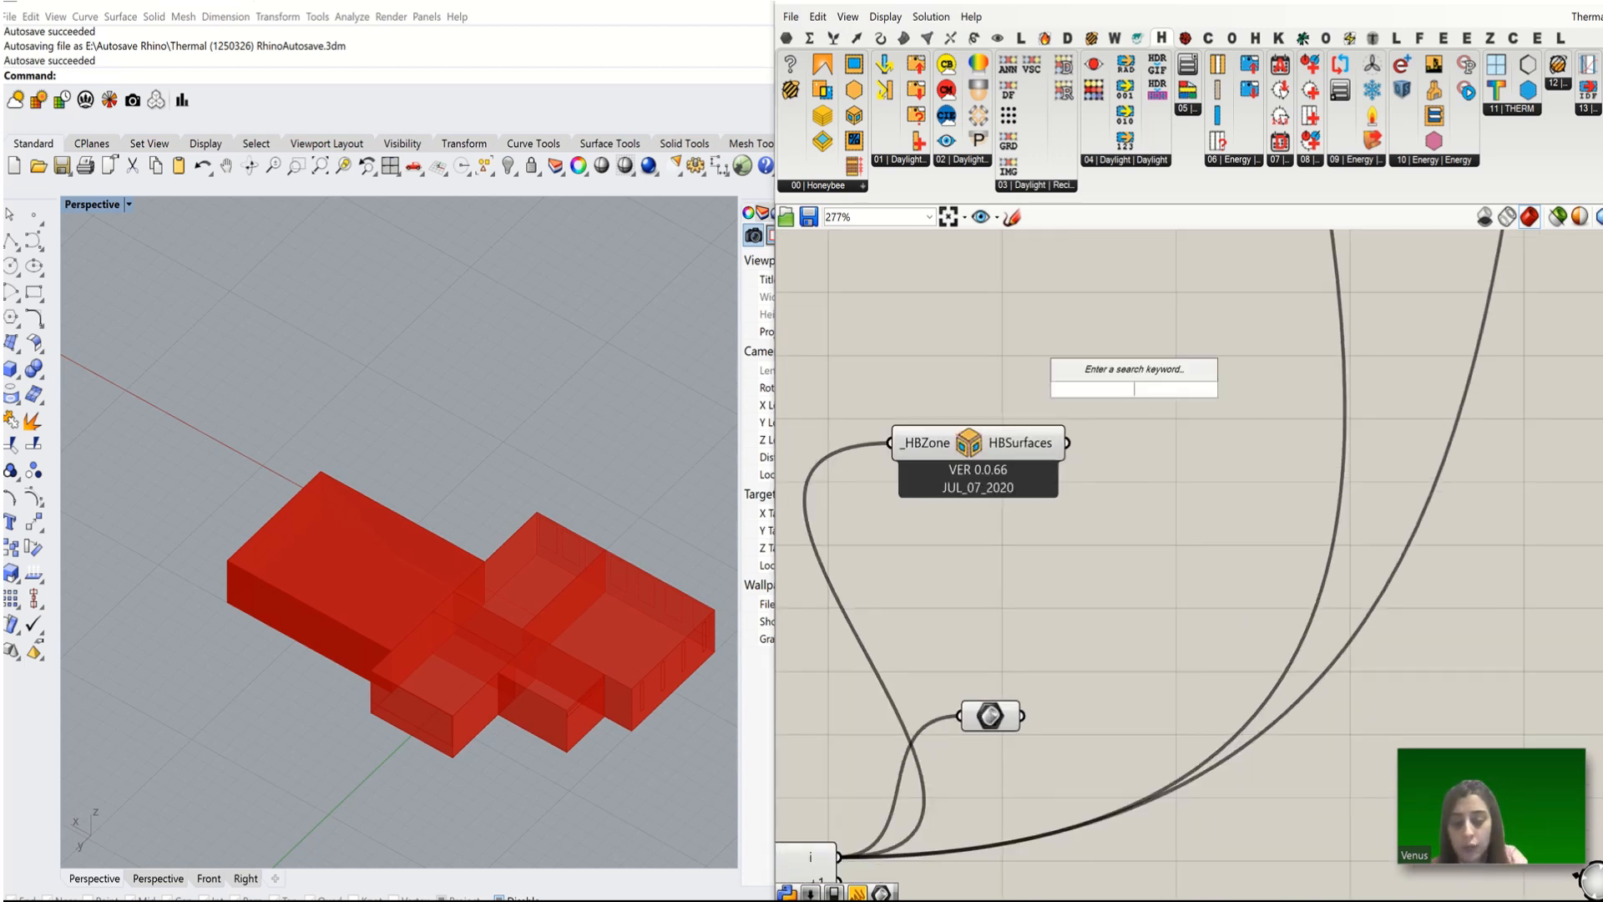
pyautogui.write('item')
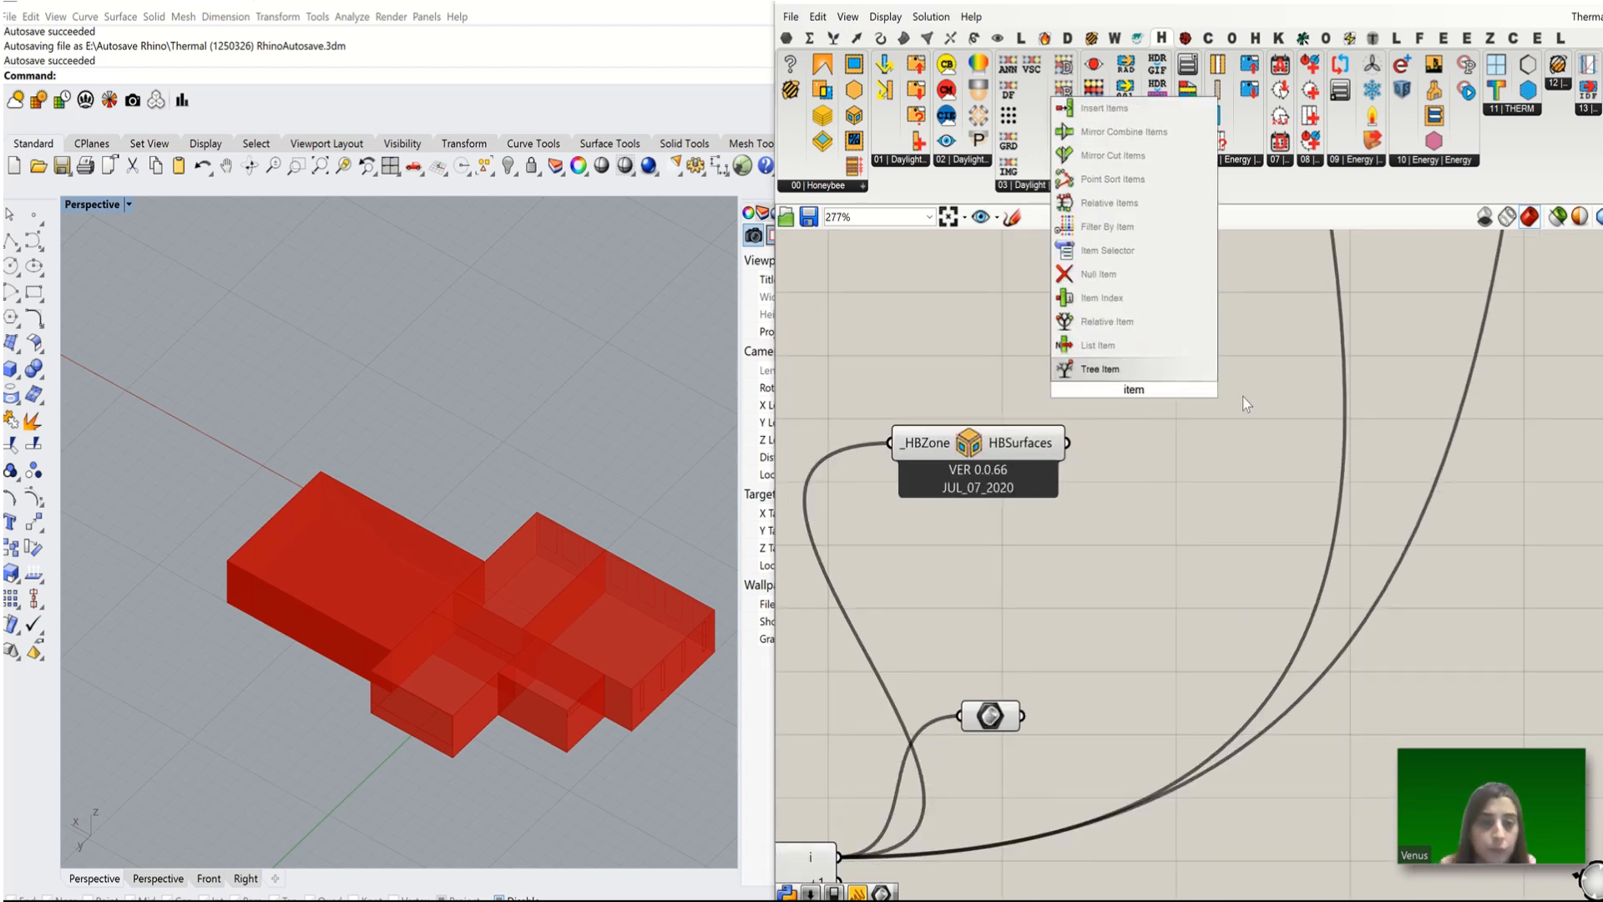
pyautogui.click(1098, 345)
pyautogui.moveTo(1136, 384); pyautogui.dragTo(1203, 463)
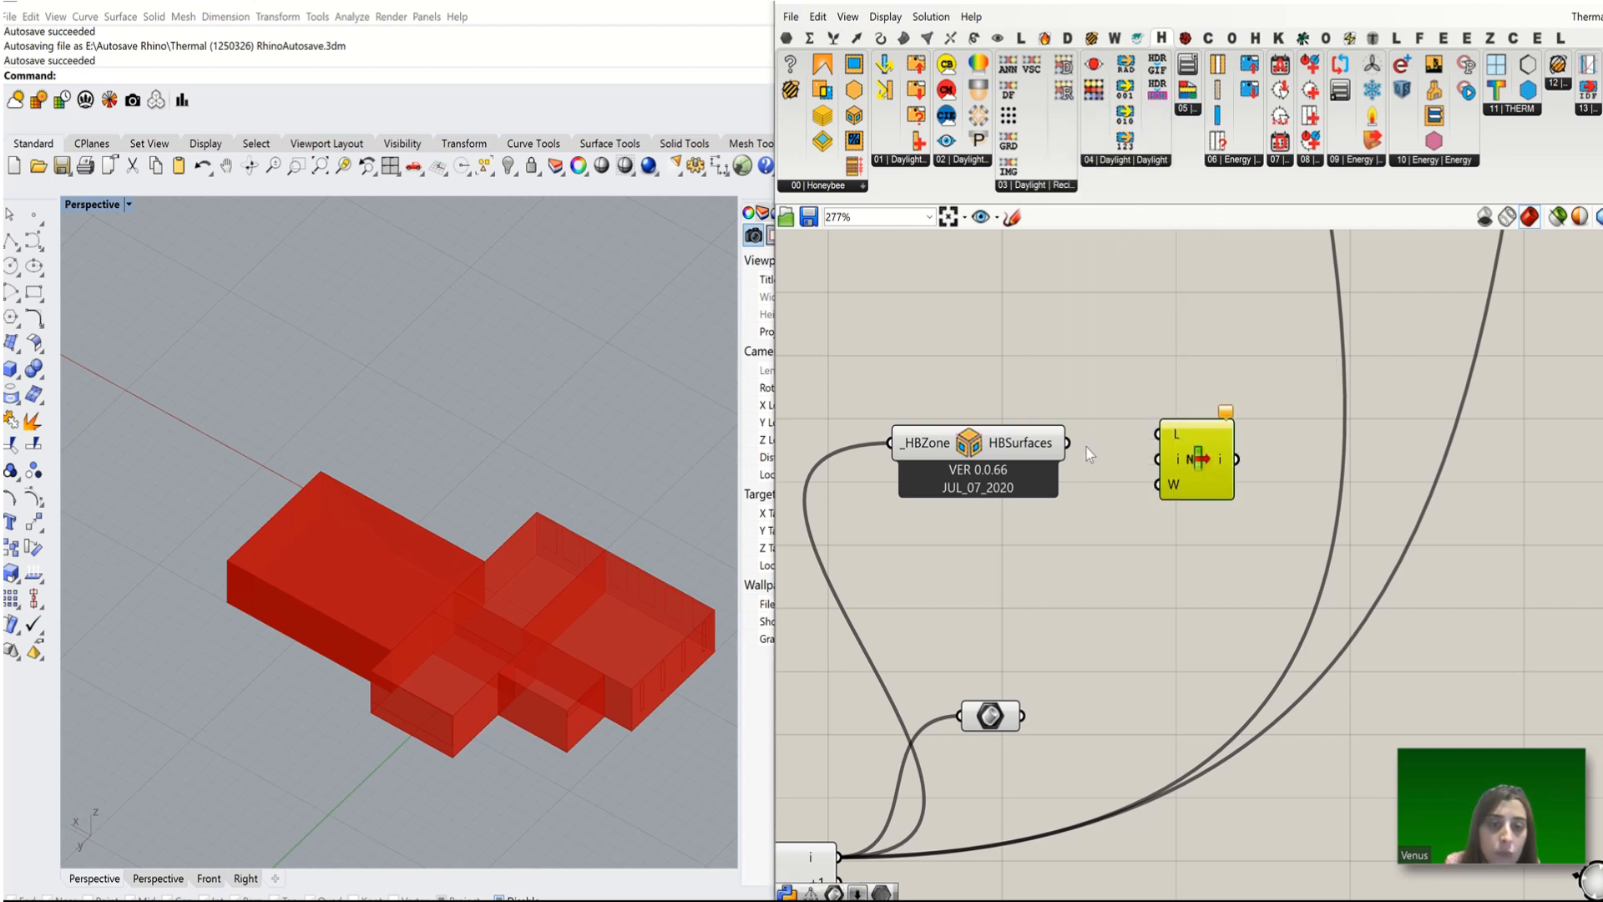
pyautogui.moveTo(1069, 443); pyautogui.dragTo(1158, 434)
pyautogui.click(1203, 484)
pyautogui.moveTo(1202, 484); pyautogui.dragTo(1222, 539)
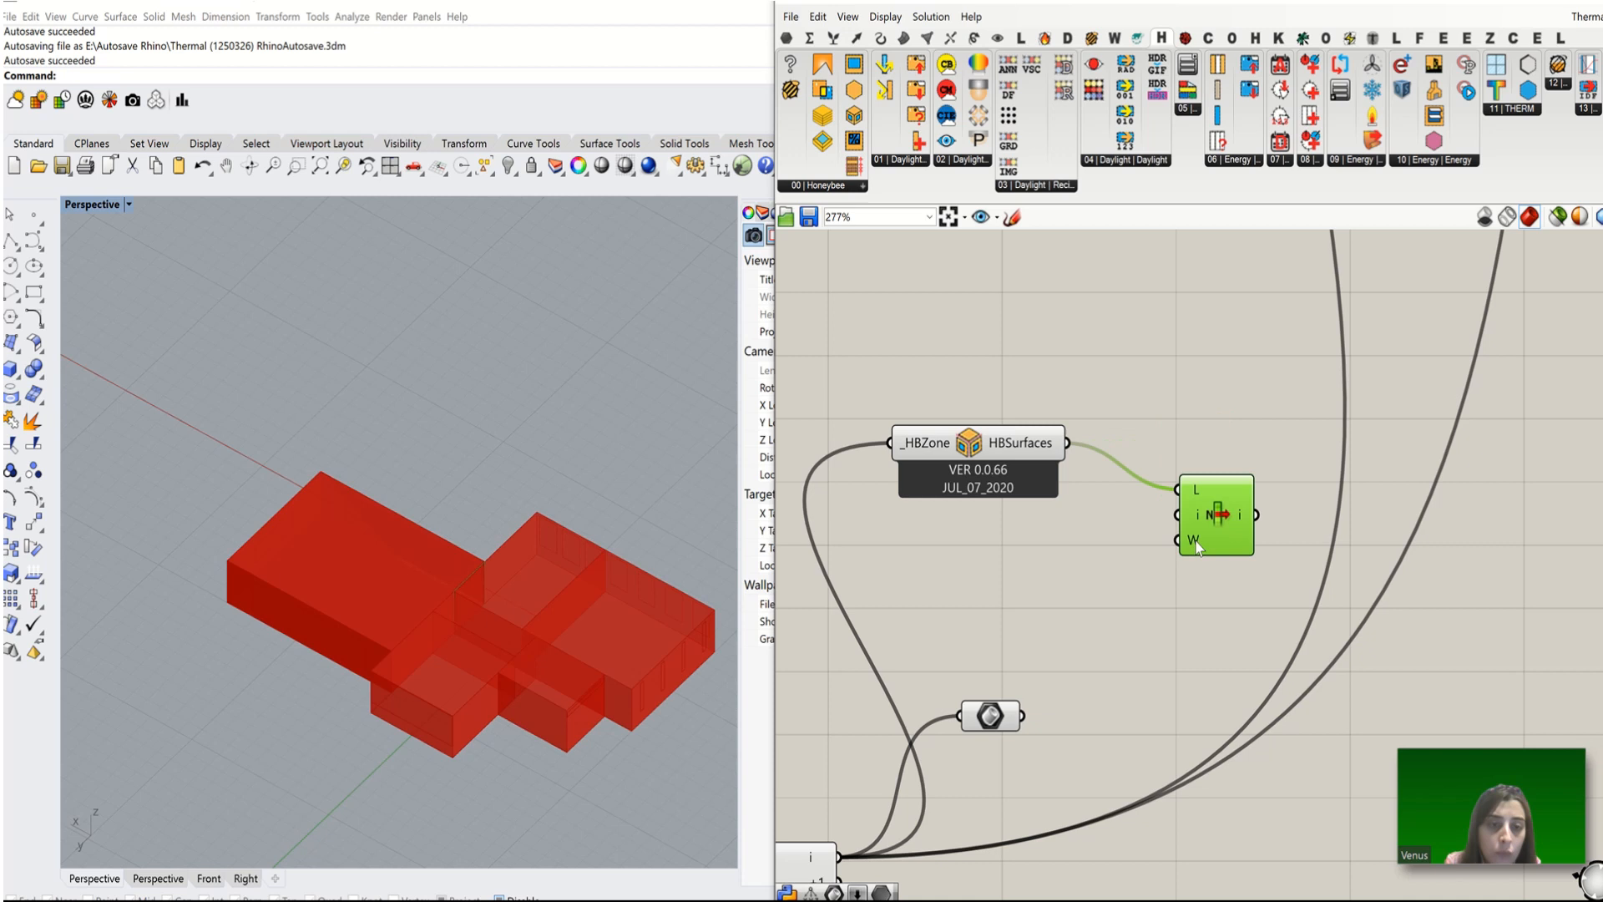
# Step: Create a number slider set to 6 and connect it to the new List Item's index input
pyautogui.doubleClick(1103, 541)
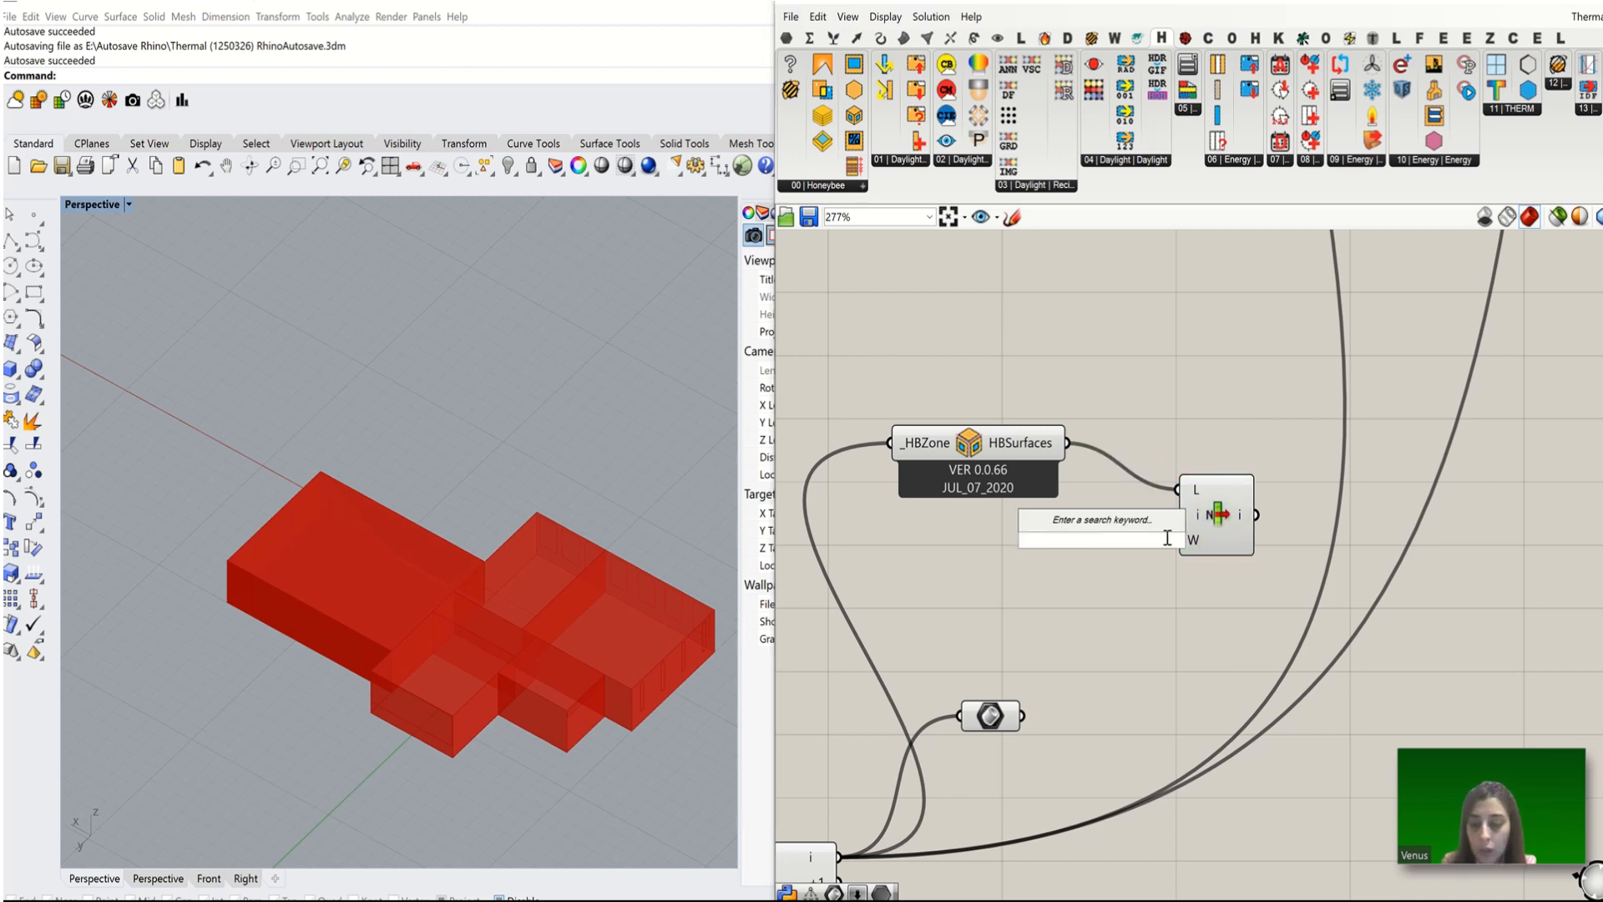
pyautogui.write('10')
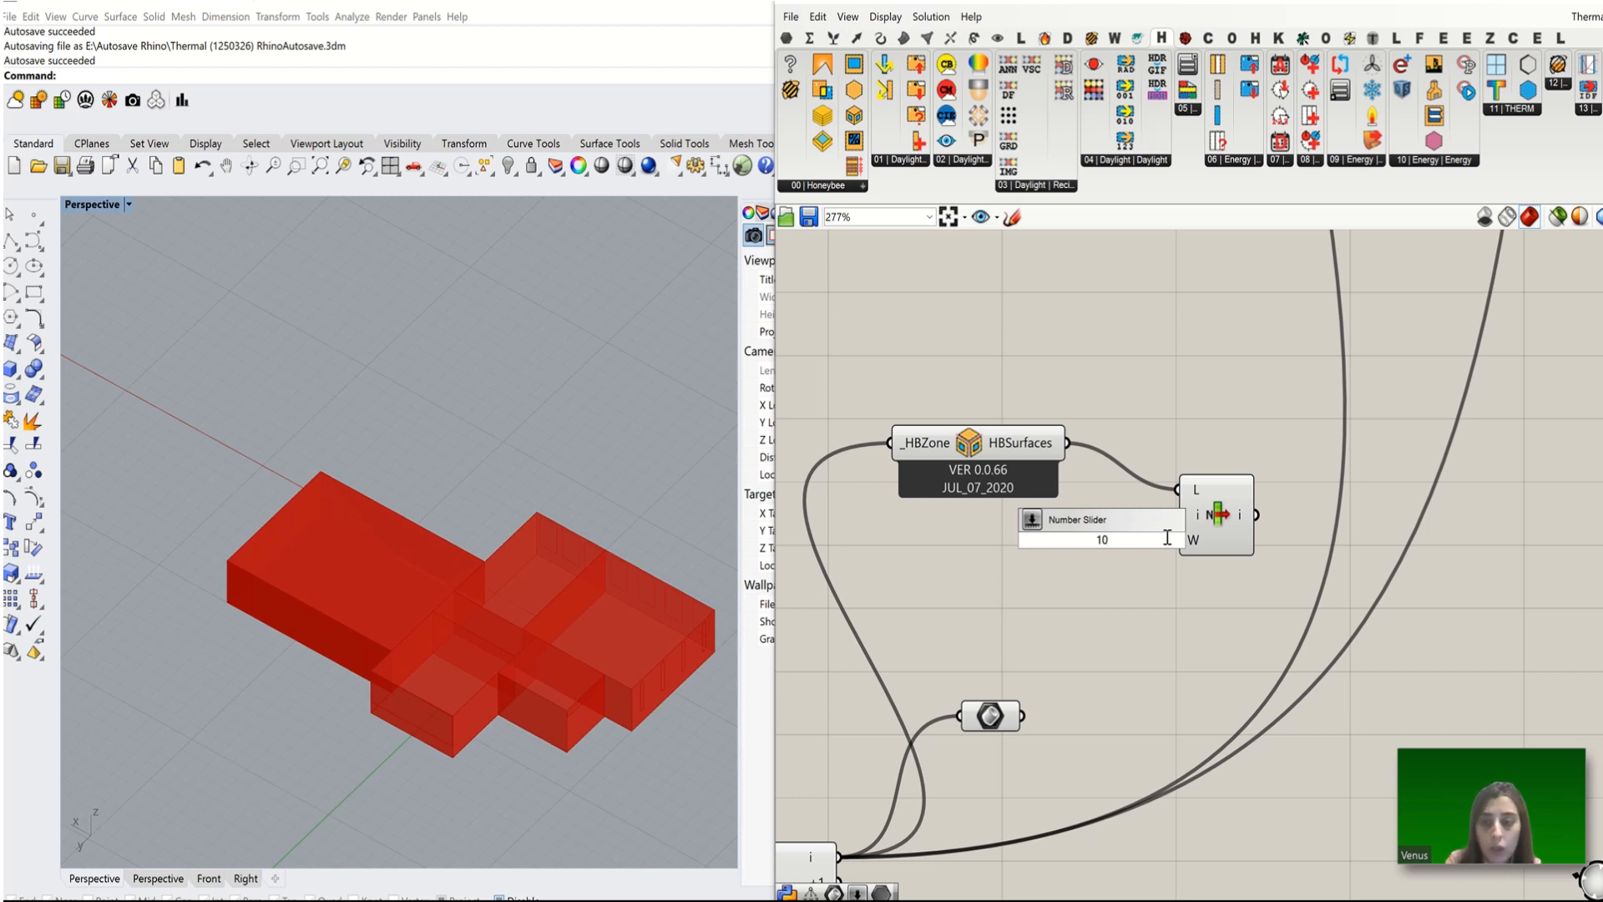
pyautogui.press('BackSpace')
pyautogui.press('BackSpace')
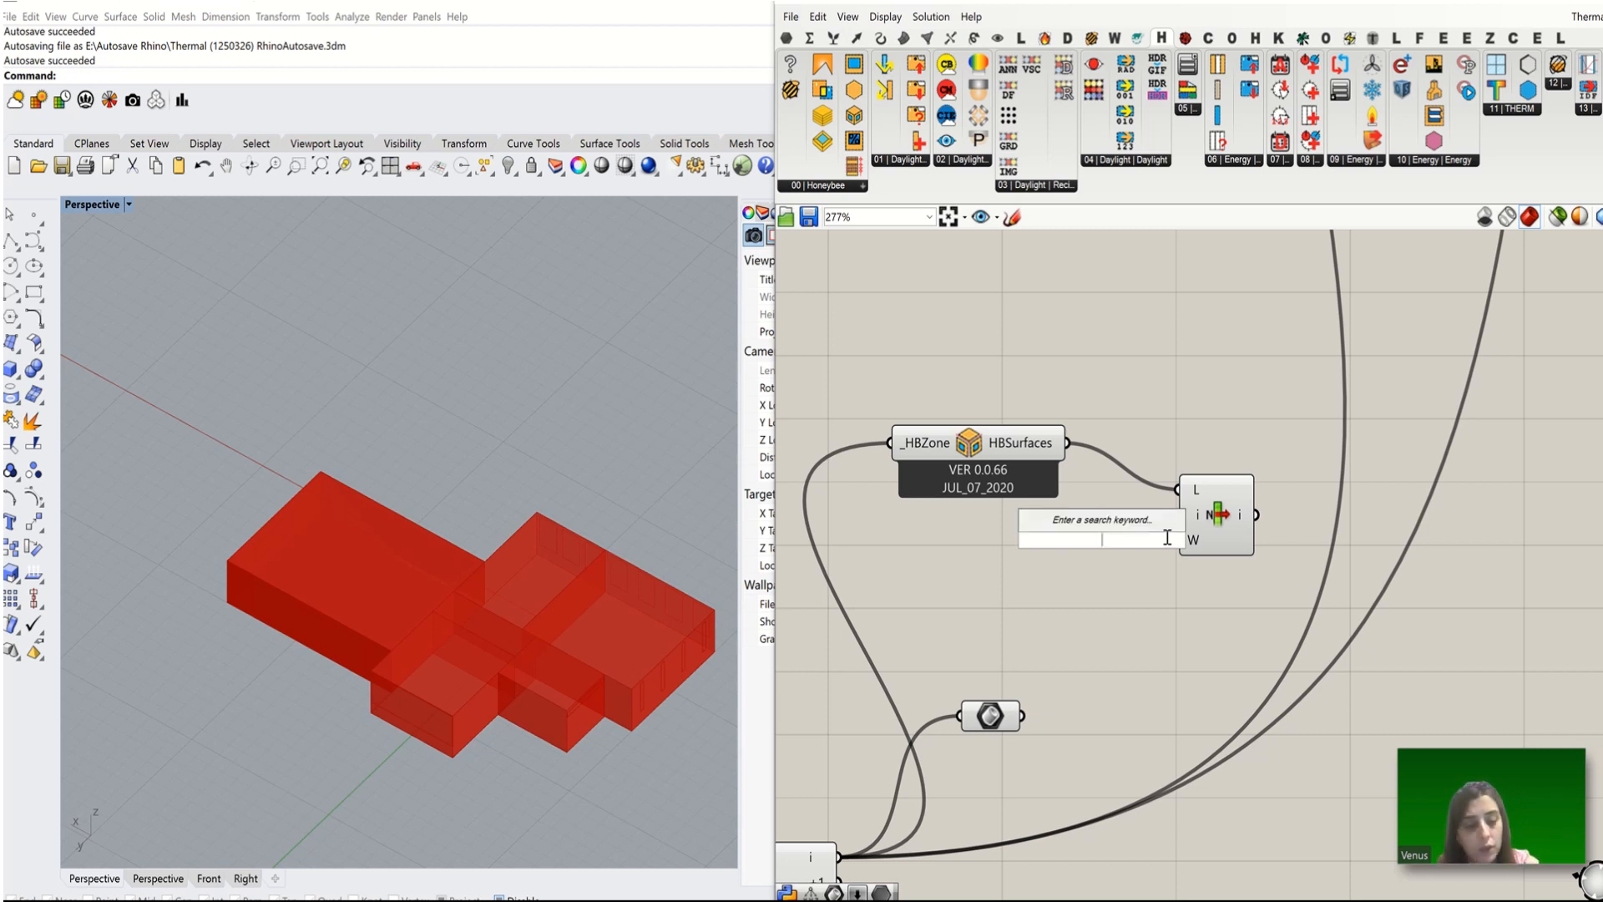
pyautogui.write('6')
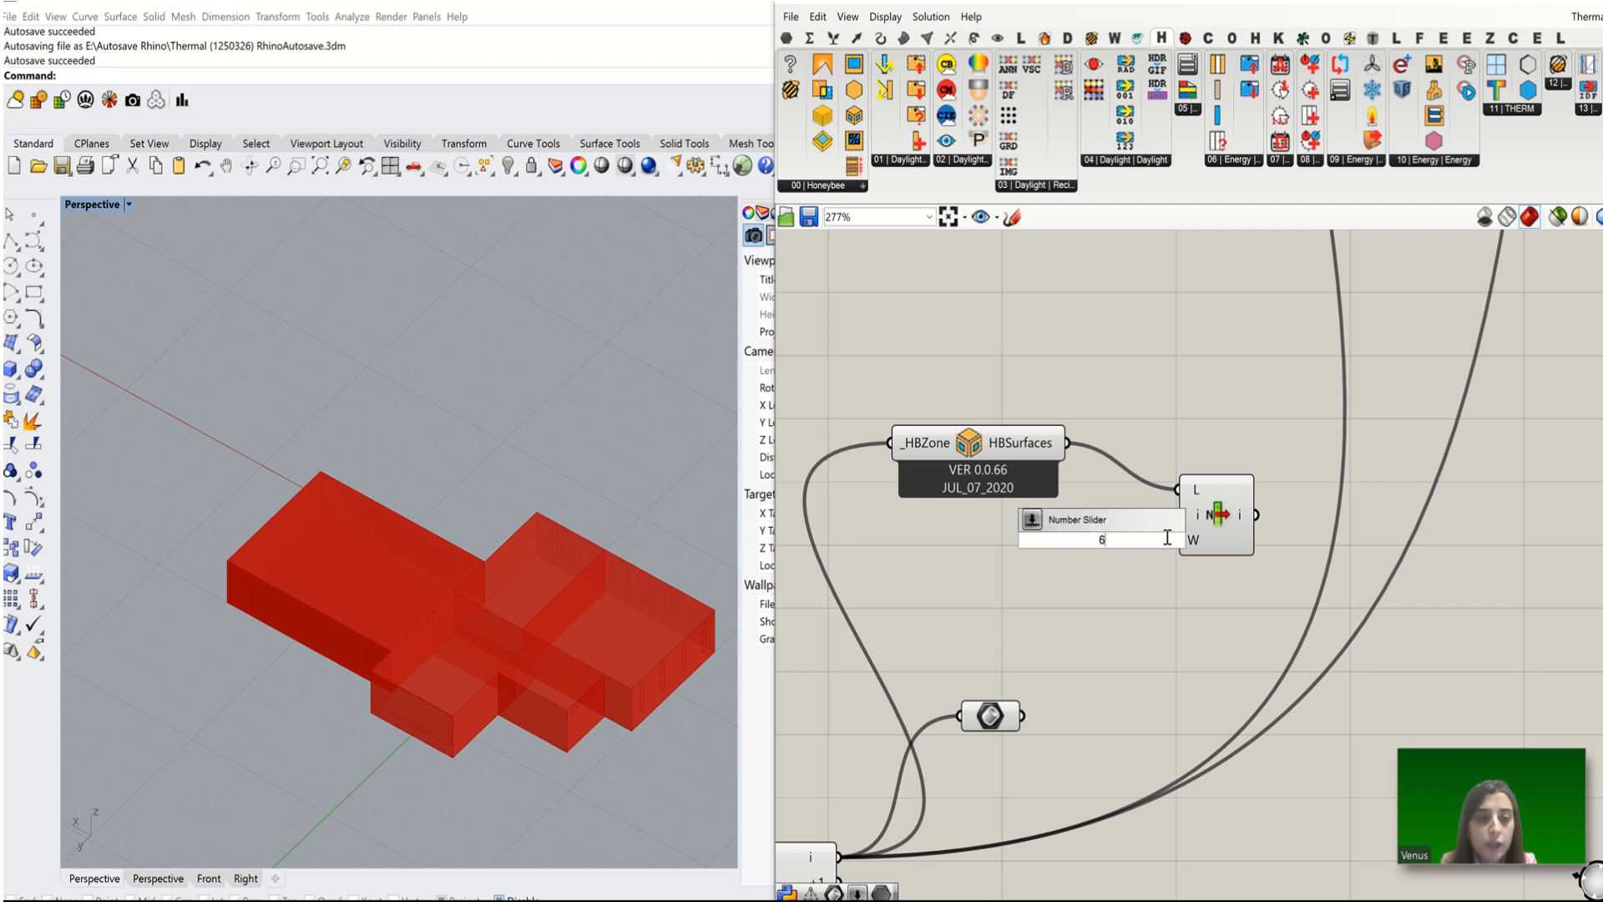
pyautogui.press('Return')
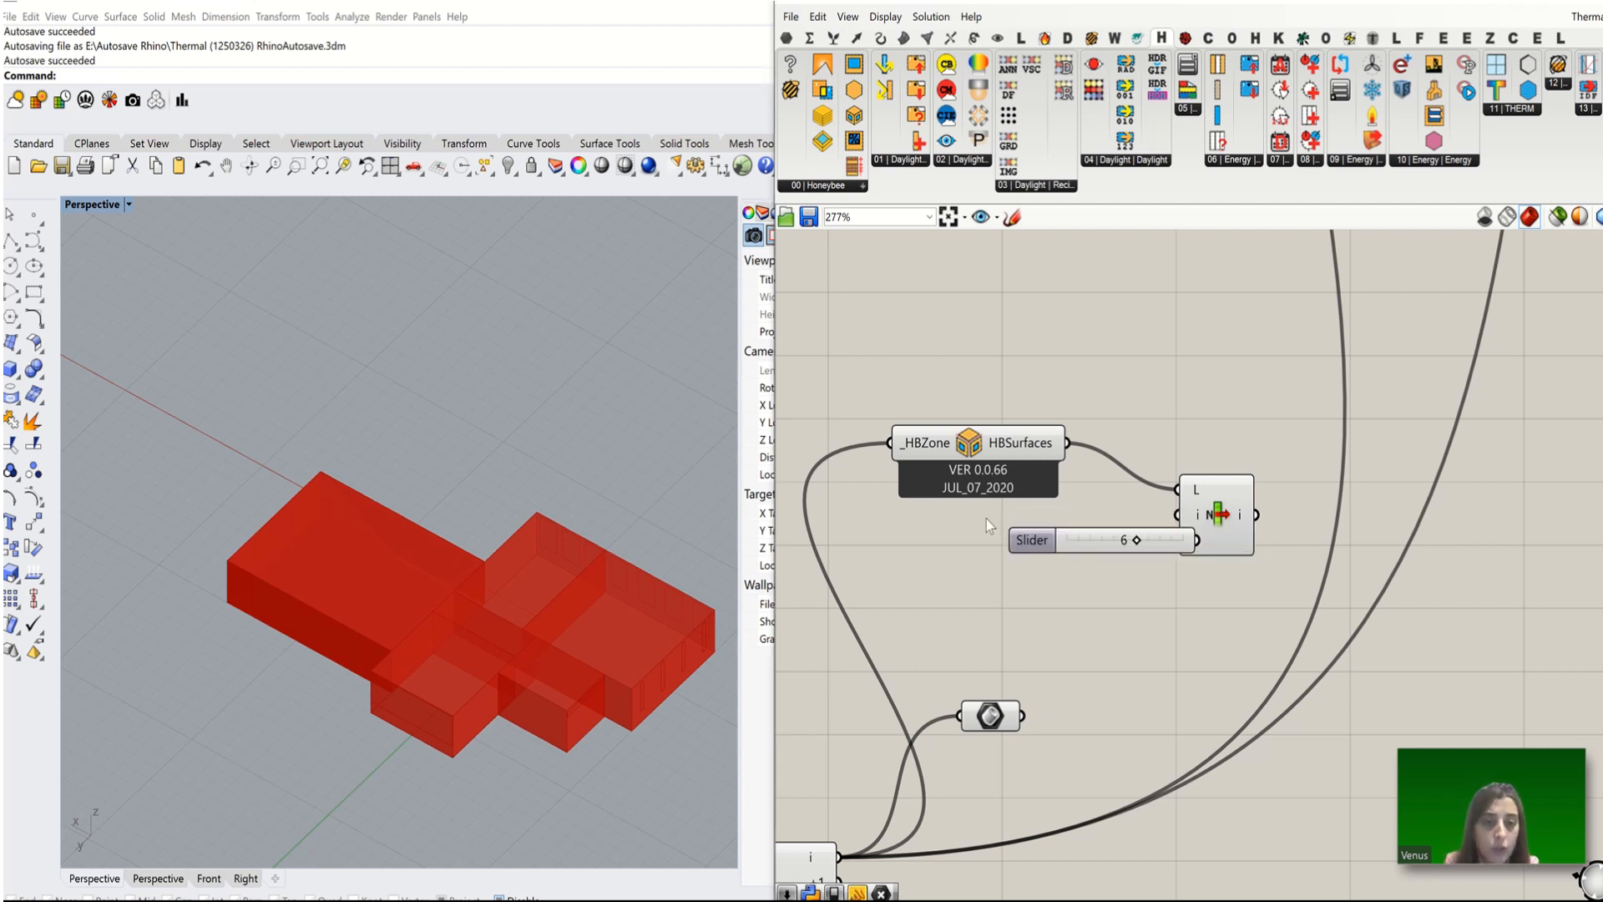
pyautogui.moveTo(1032, 539); pyautogui.dragTo(940, 532)
pyautogui.moveTo(1104, 533); pyautogui.dragTo(1179, 514)
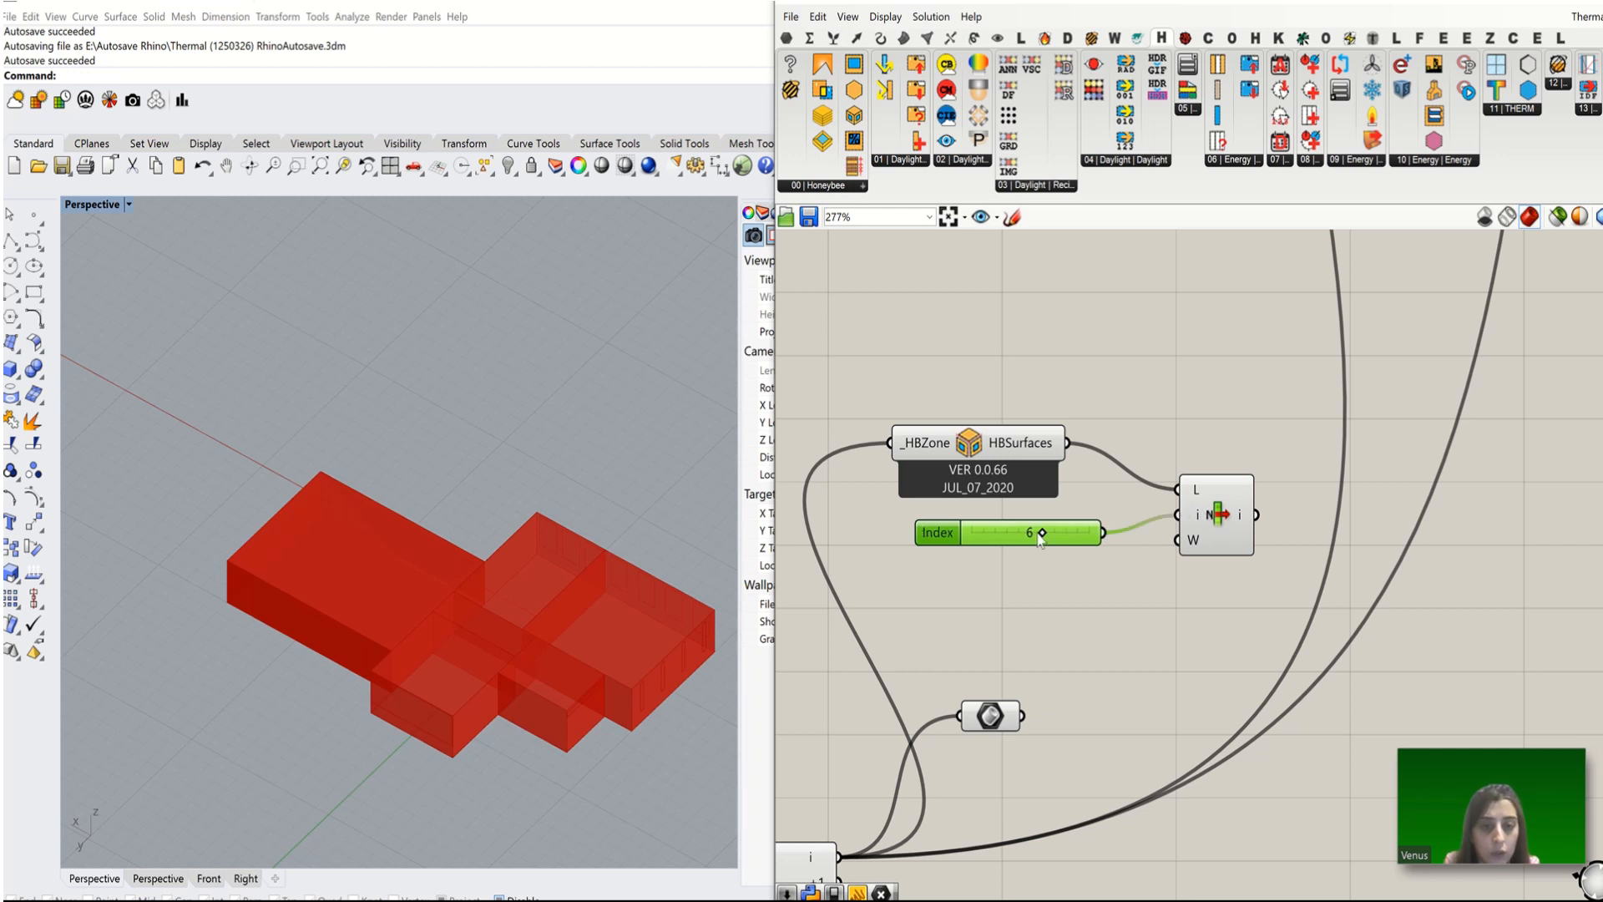
# Step: Edit the Index slider's numeric domain and set its minimum to 1
pyautogui.rightClick(1008, 541)
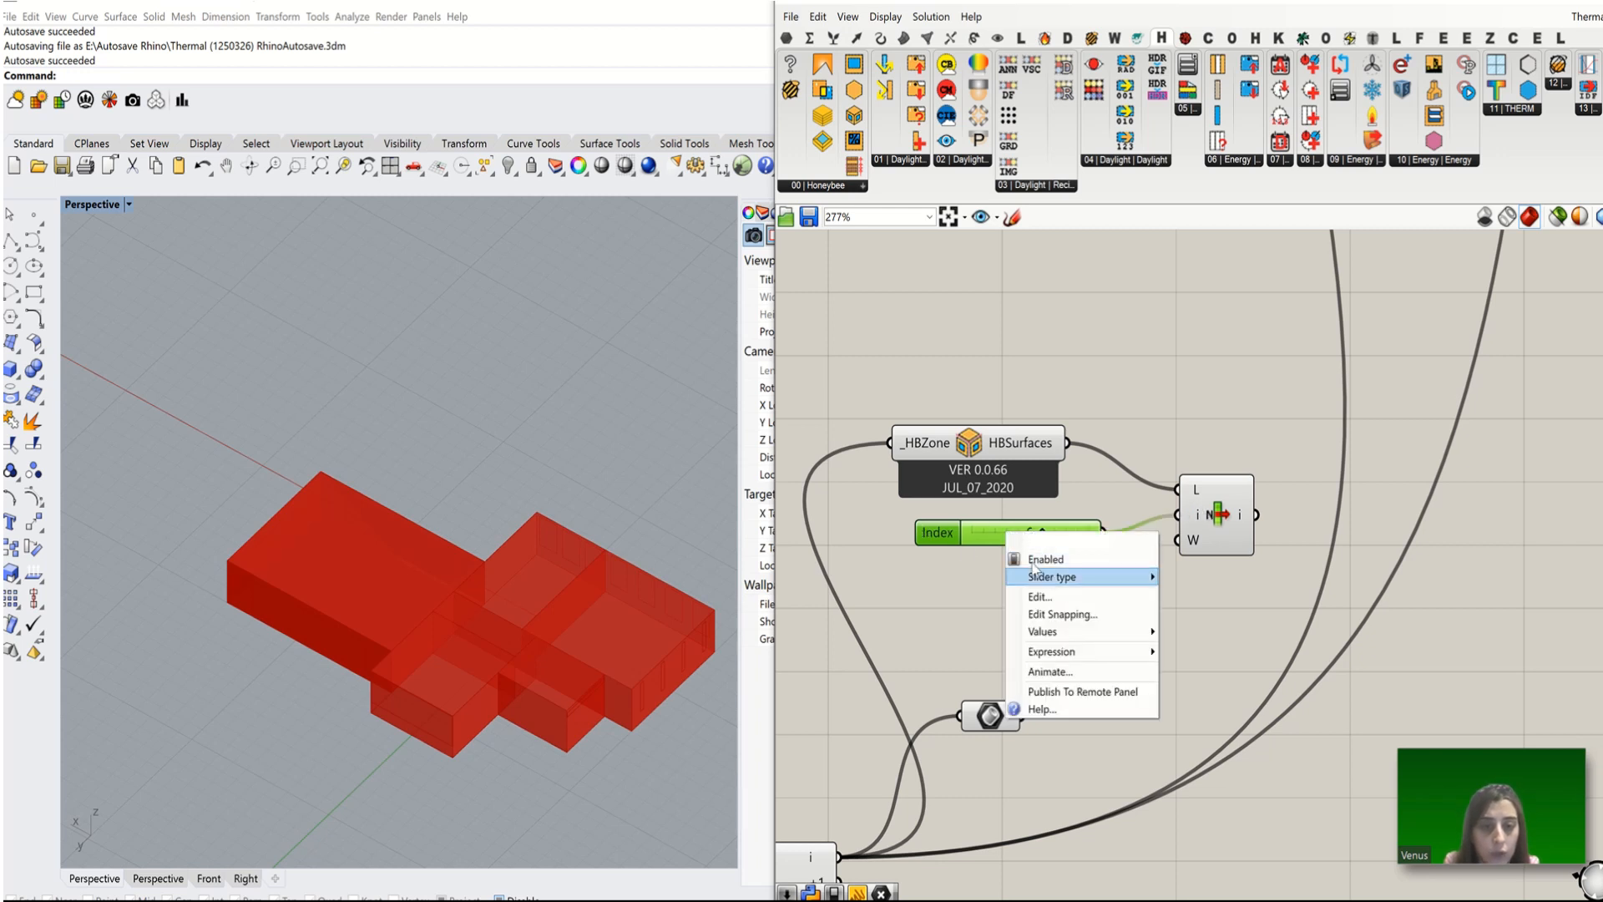
pyautogui.click(961, 529)
pyautogui.rightClick(962, 526)
pyautogui.click(957, 539)
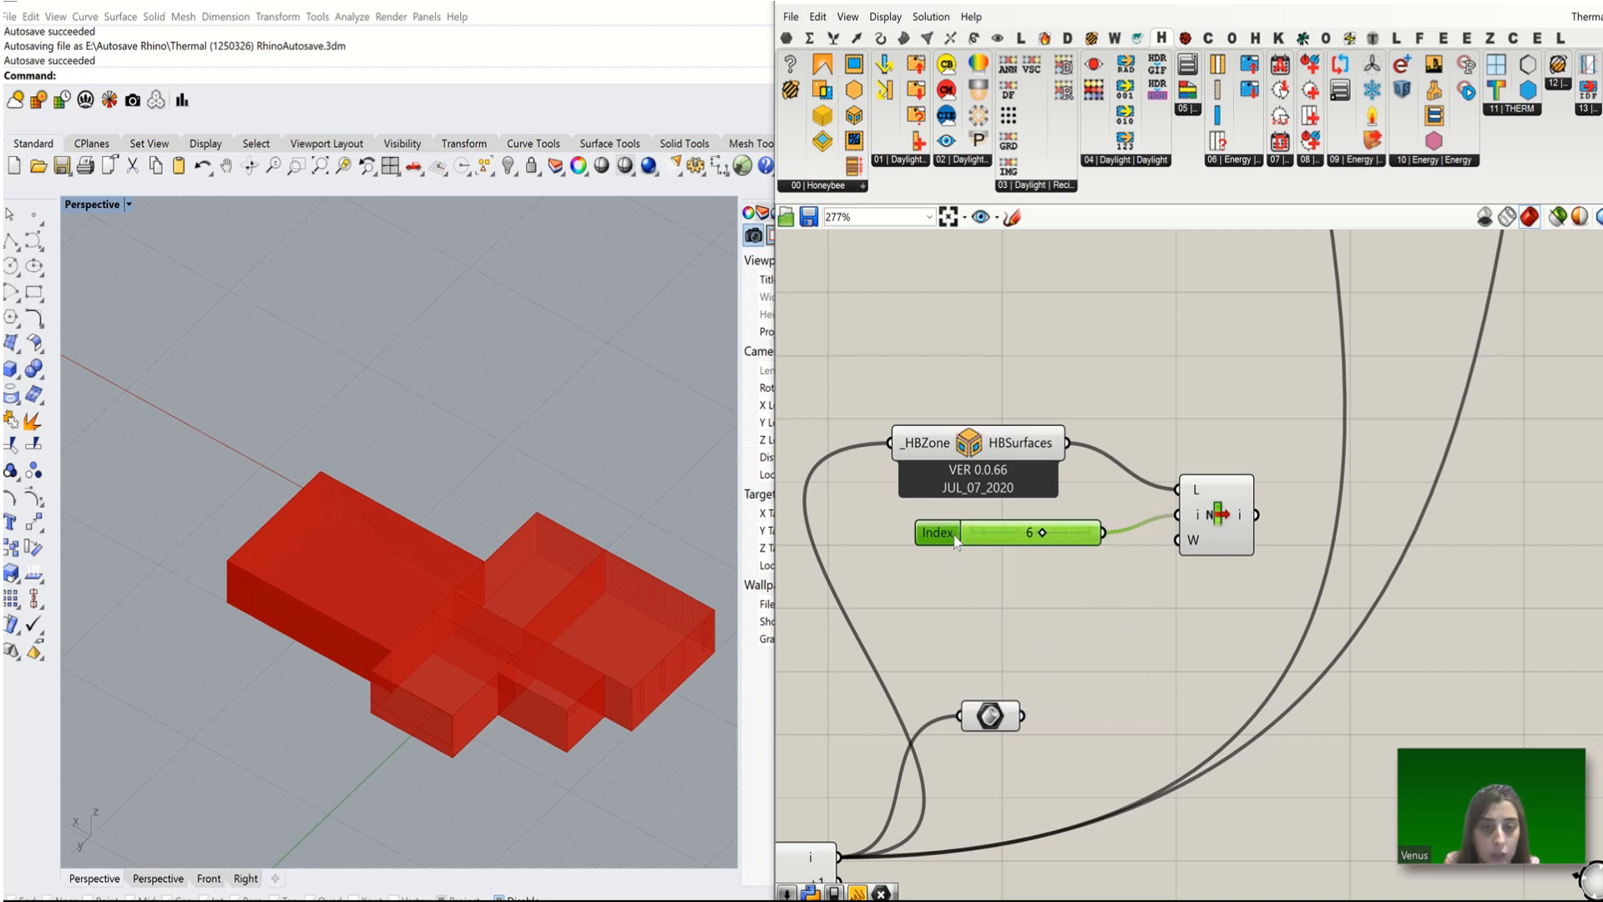
pyautogui.rightClick(957, 539)
pyautogui.click(998, 605)
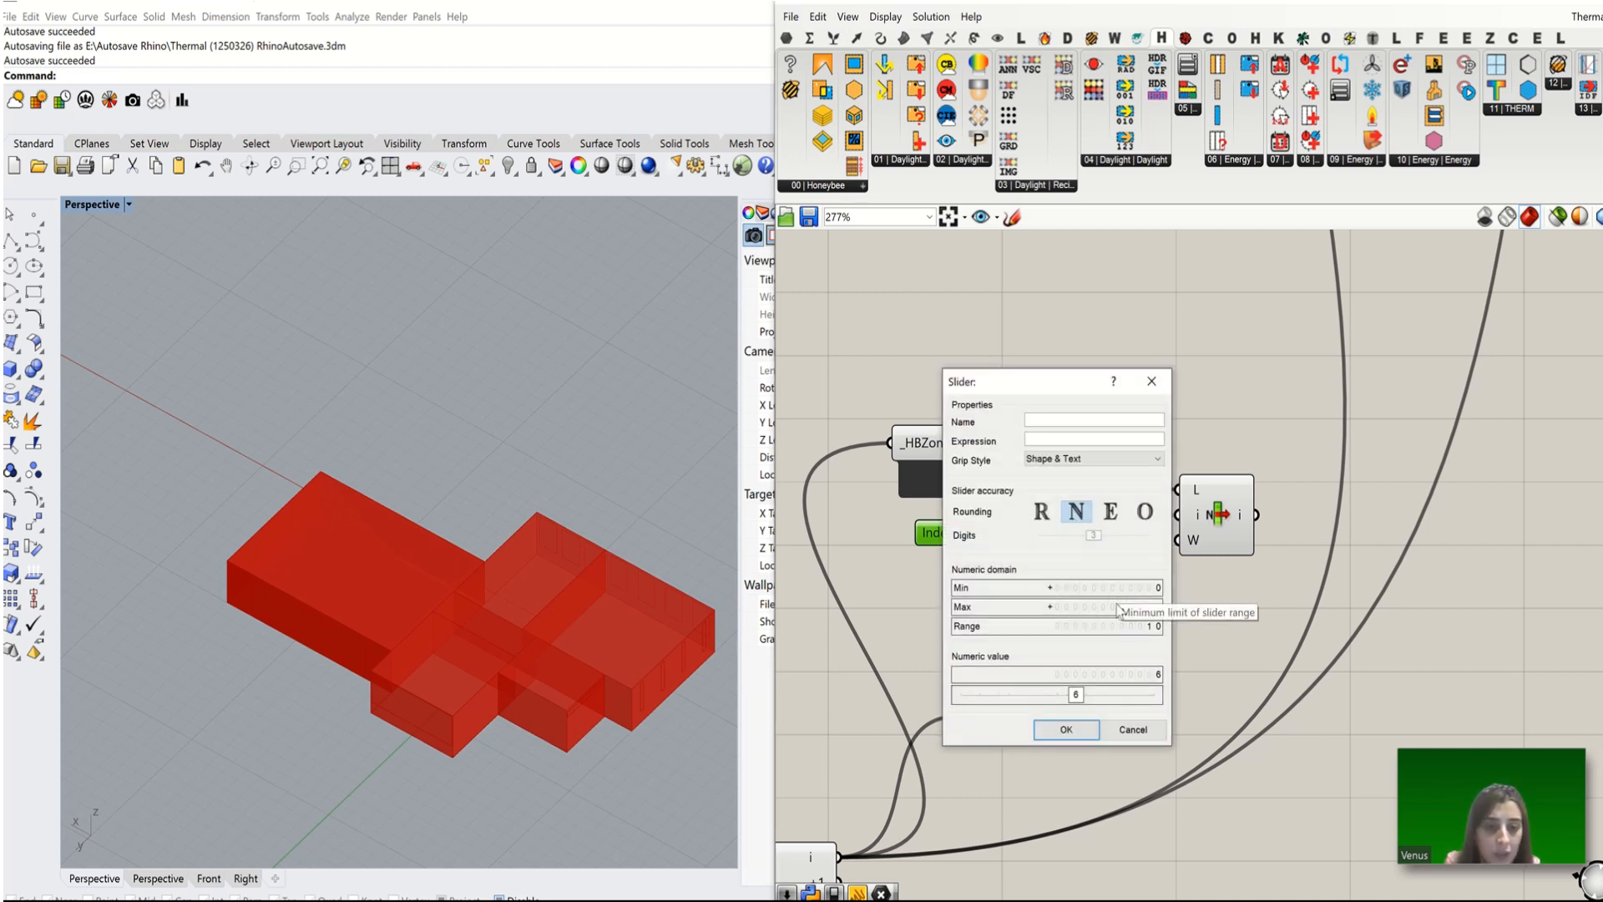
pyautogui.click(1051, 607)
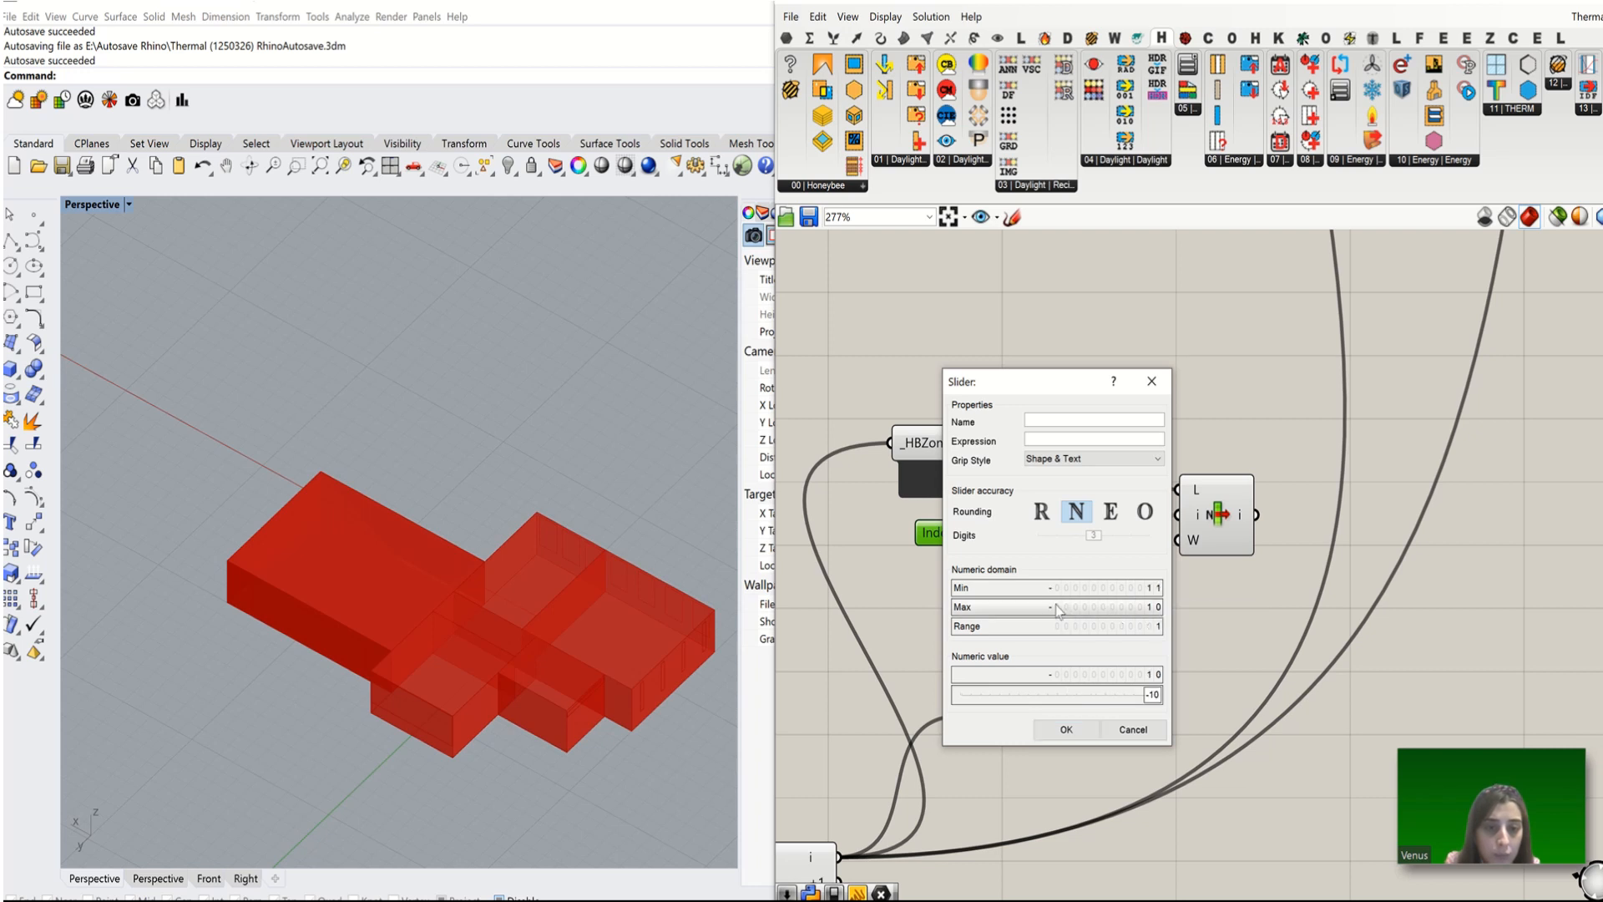
pyautogui.click(1050, 589)
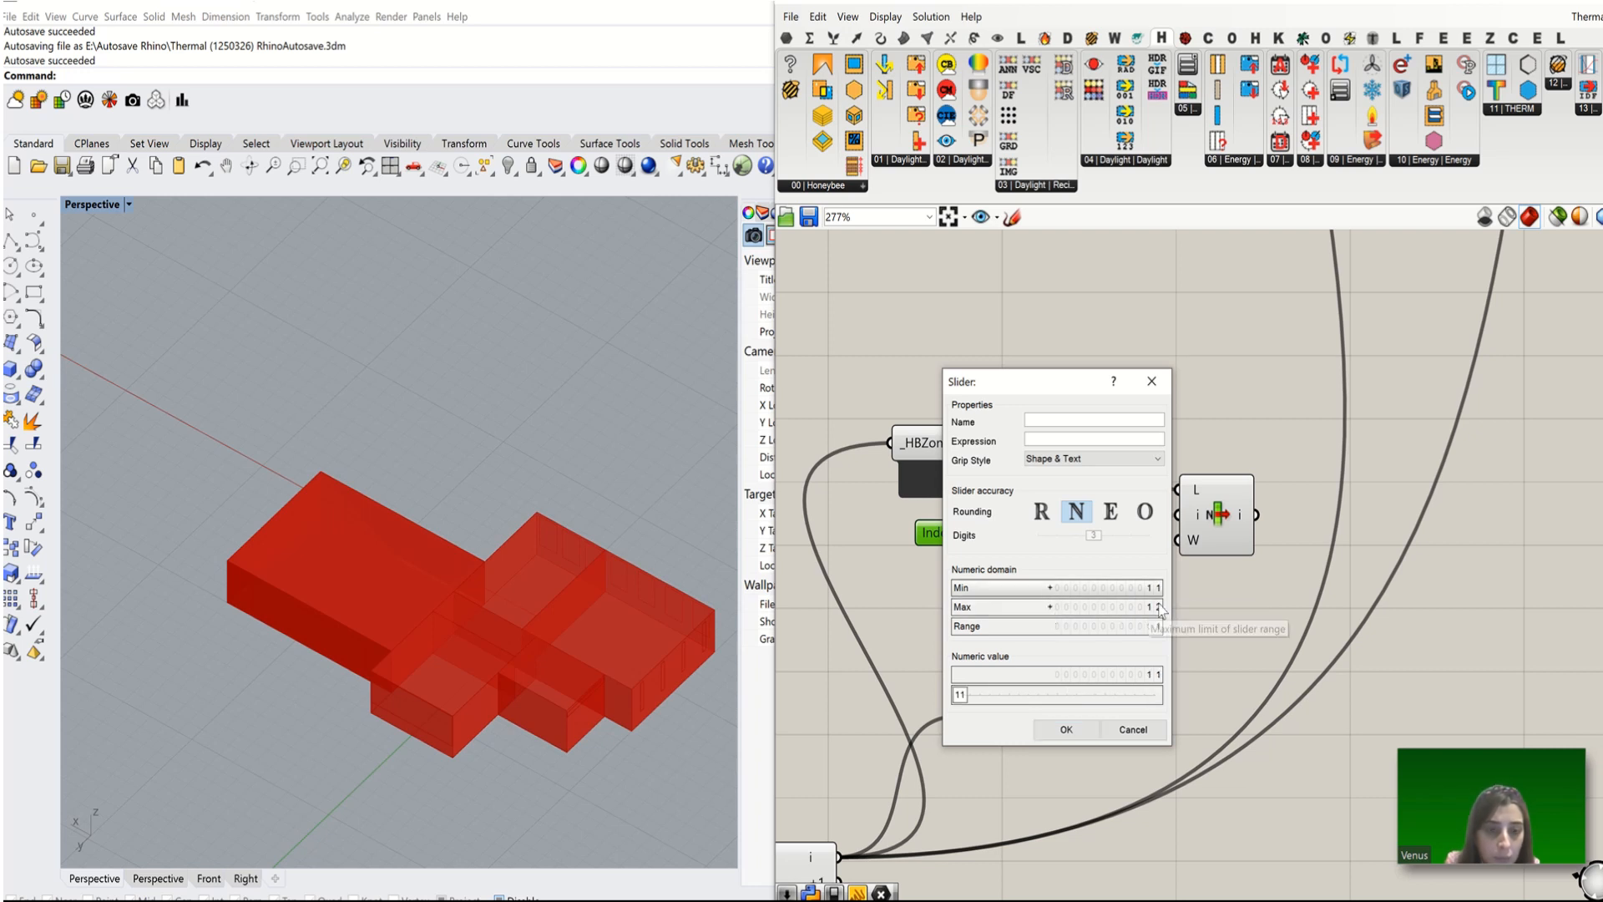
pyautogui.doubleClick(1130, 589)
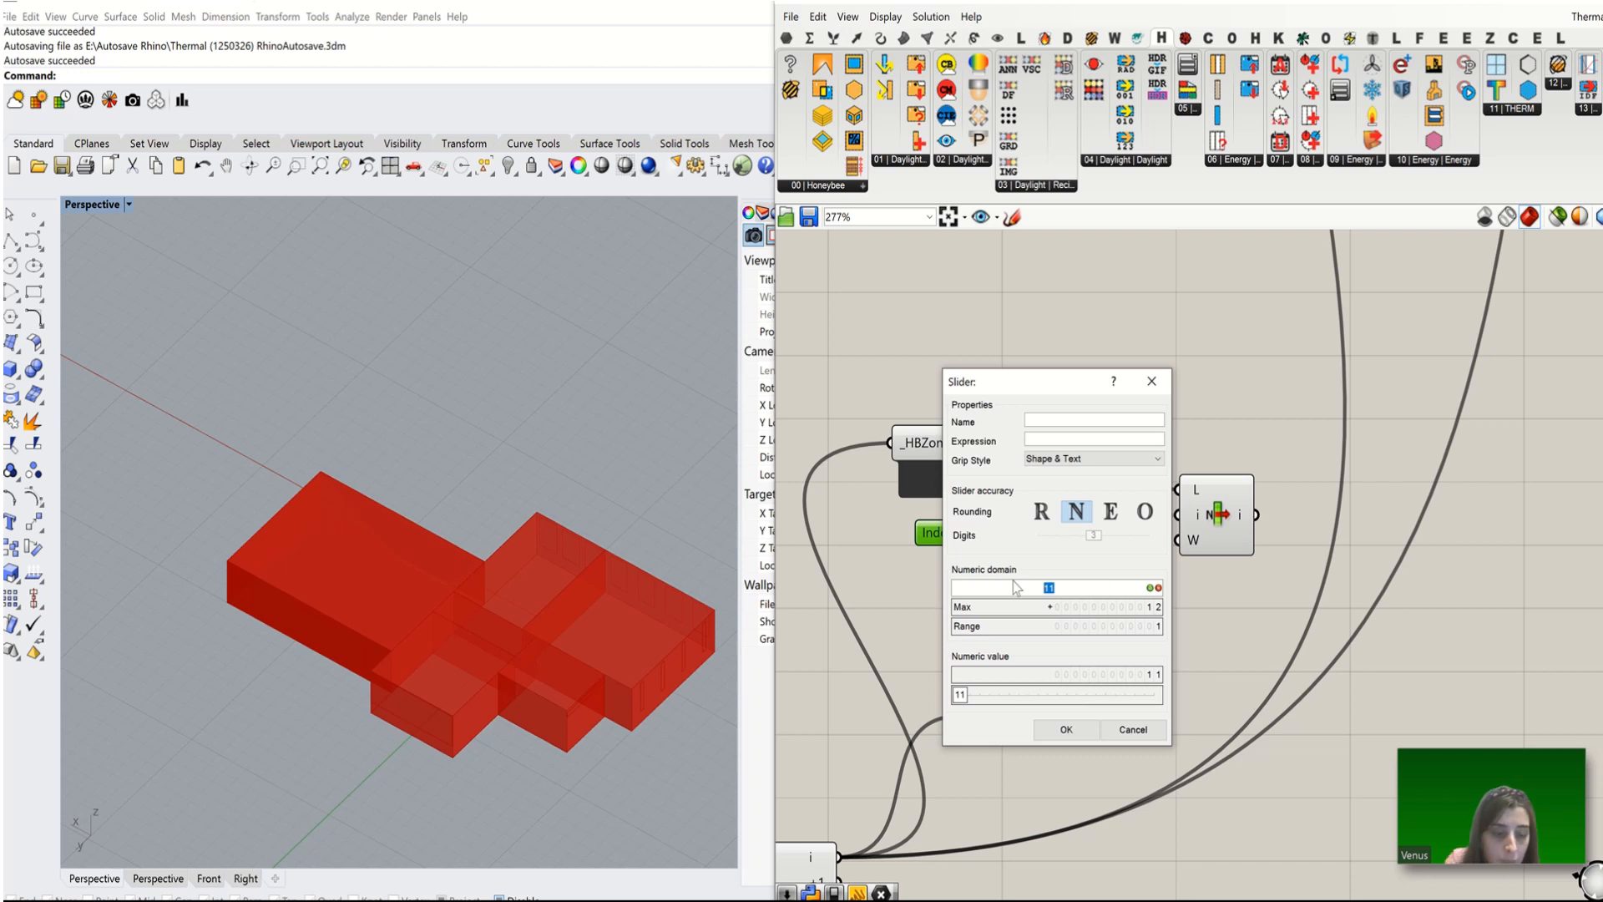
pyautogui.write('1')
pyautogui.press('Return')
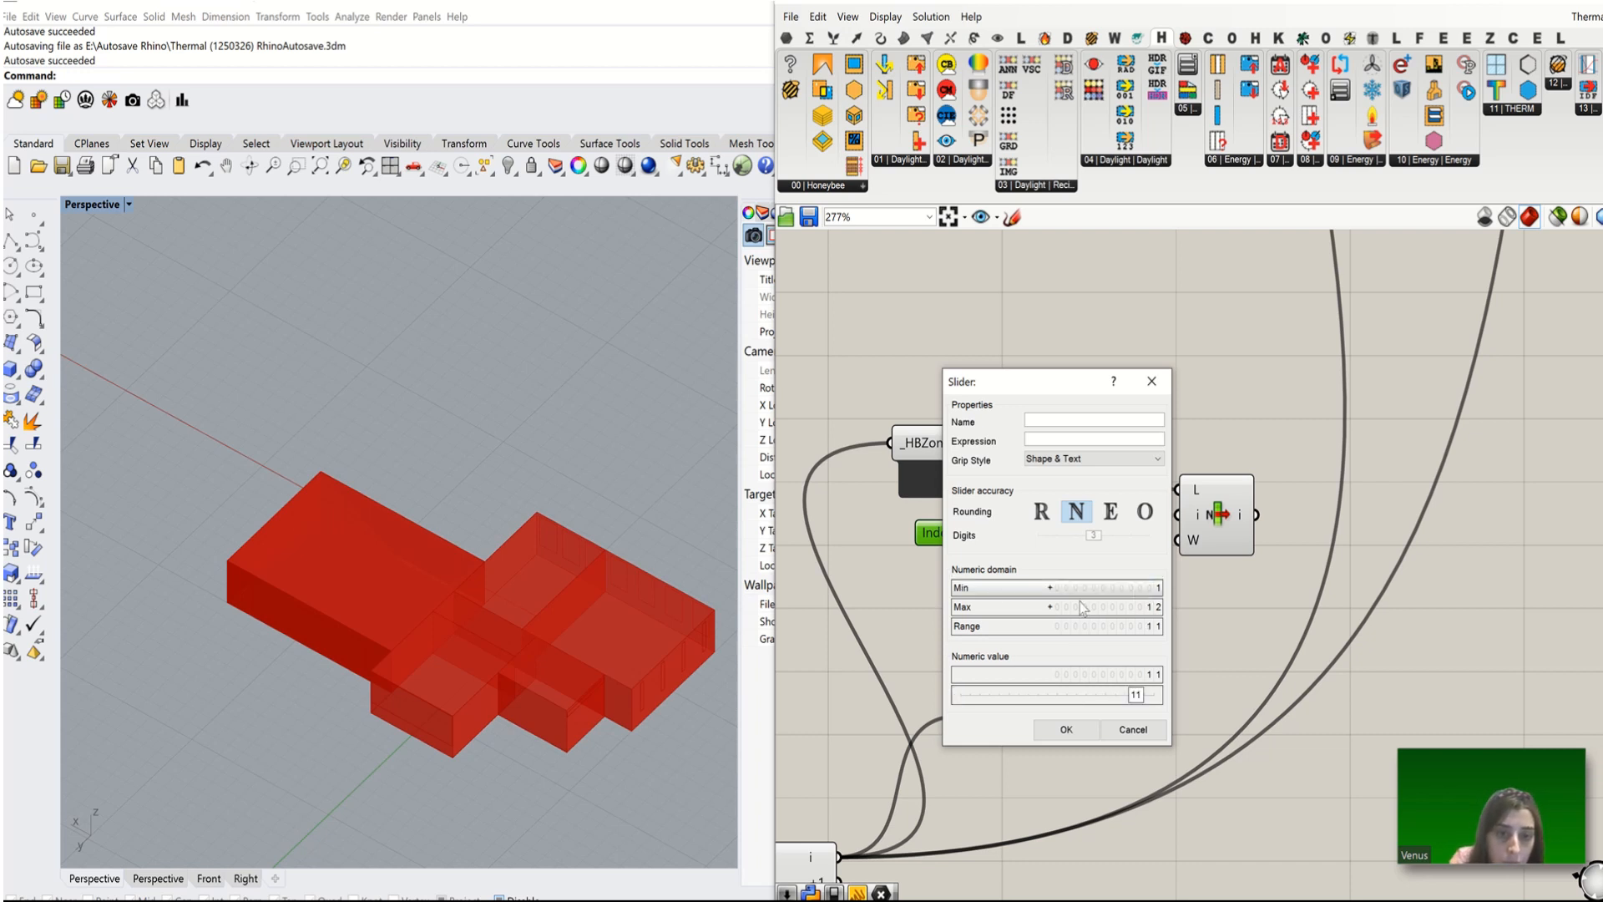
# Step: Set the Index slider's maximum to 6 and apply the slider settings
pyautogui.doubleClick(1075, 608)
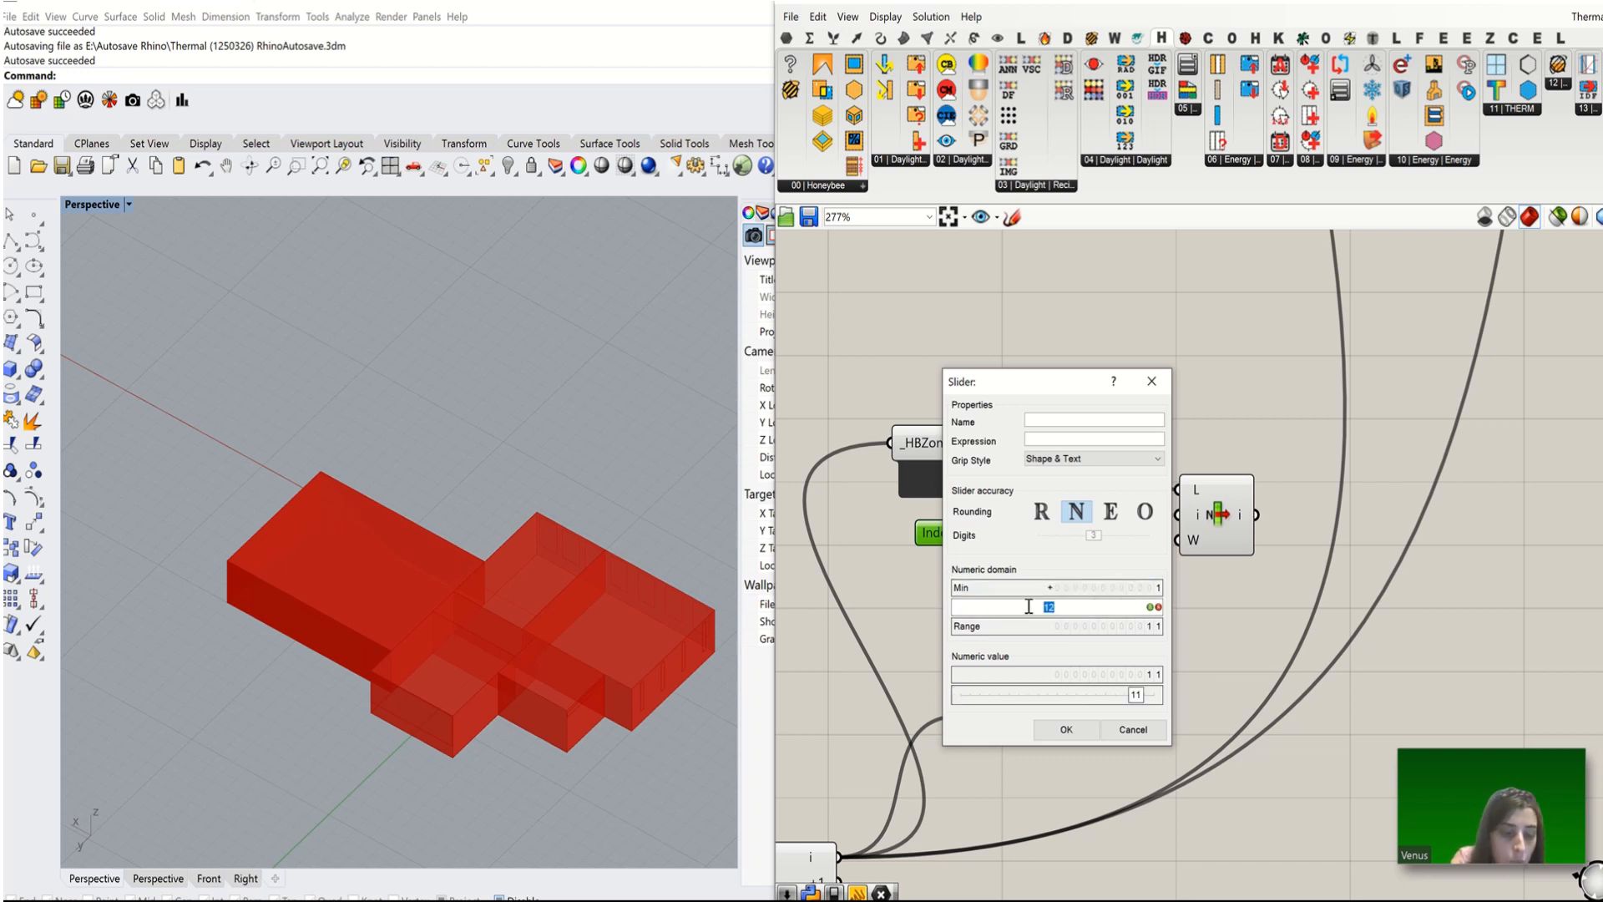
pyautogui.write('6')
pyautogui.click(1150, 607)
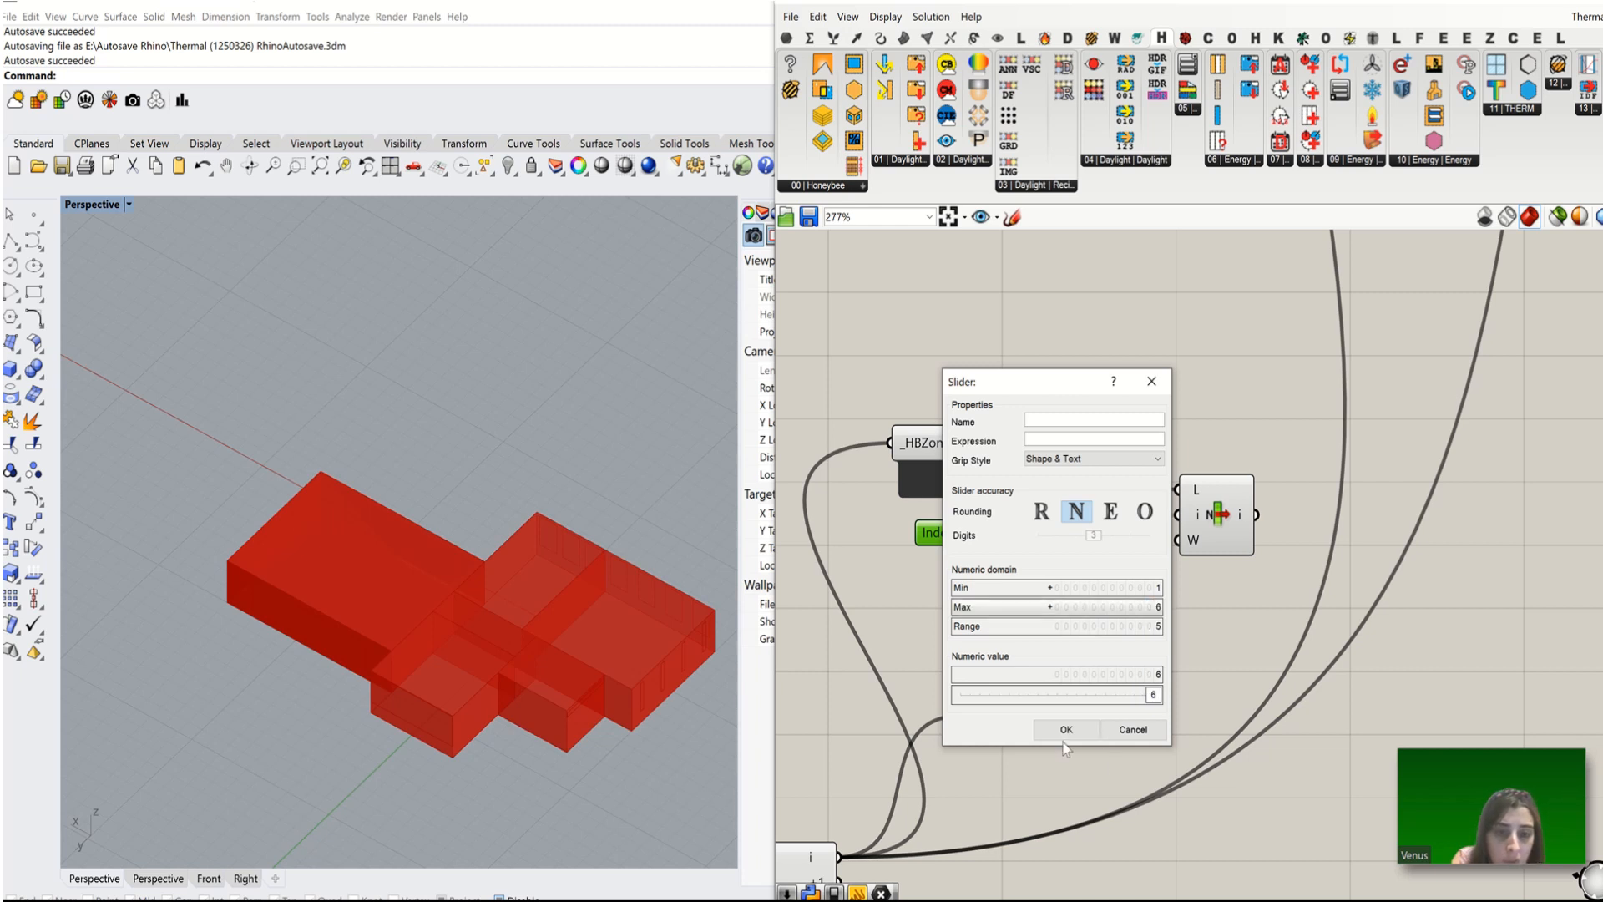
pyautogui.click(1067, 730)
pyautogui.click(1089, 738)
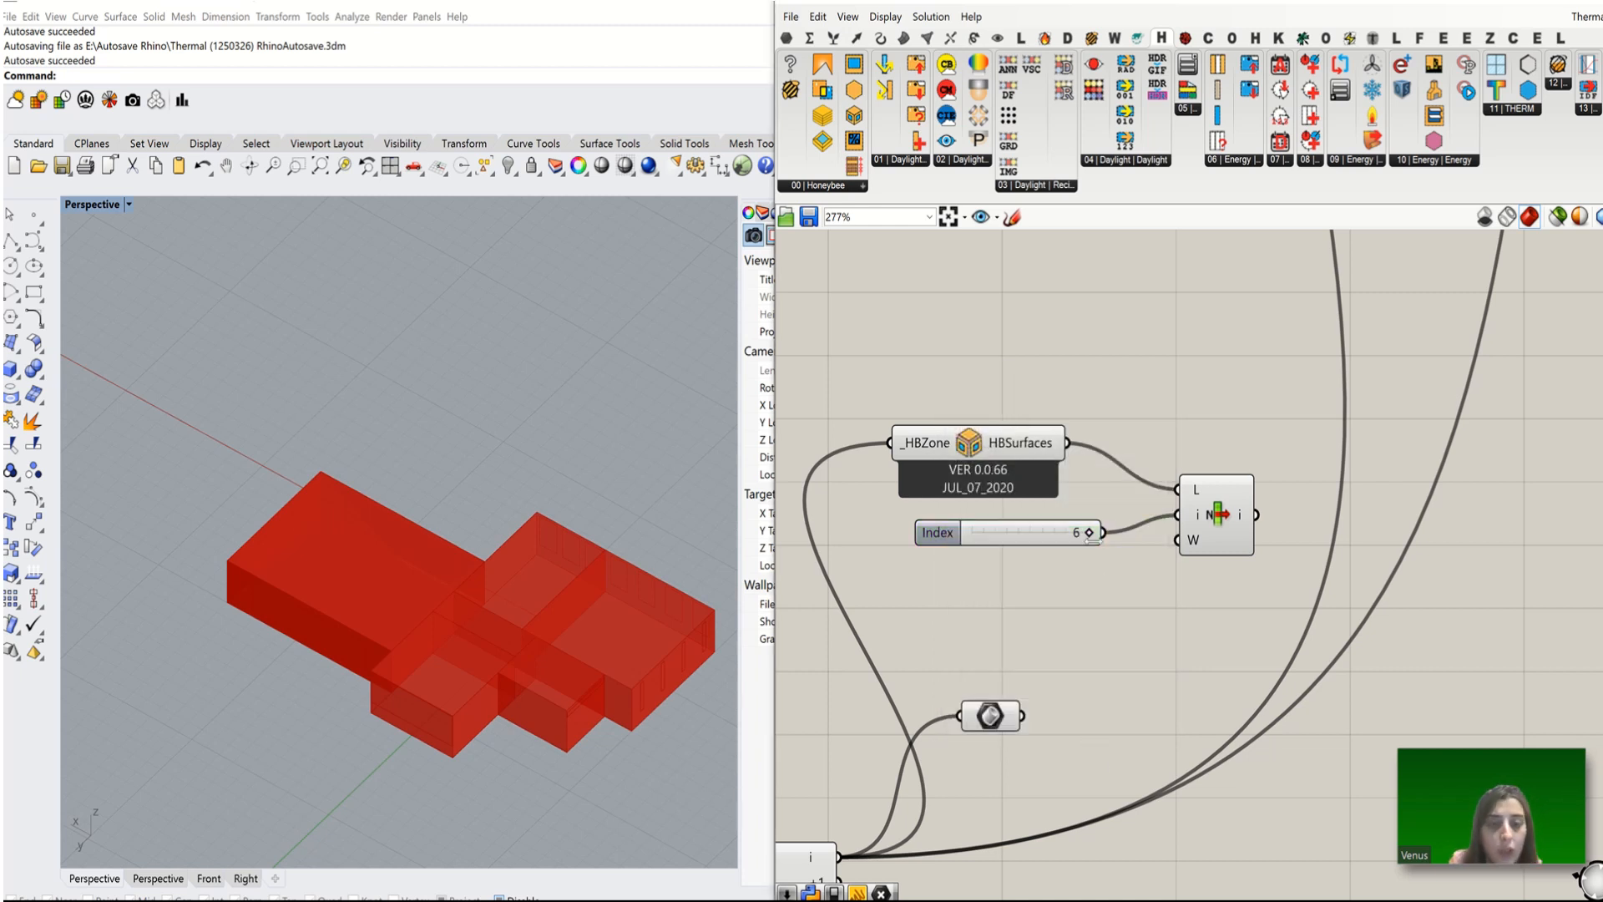
# Step: Move the Index slider to 1 and on to 2 to pick different surfaces of the zone
pyautogui.moveTo(1073, 537); pyautogui.dragTo(959, 537)
pyautogui.click(1225, 484)
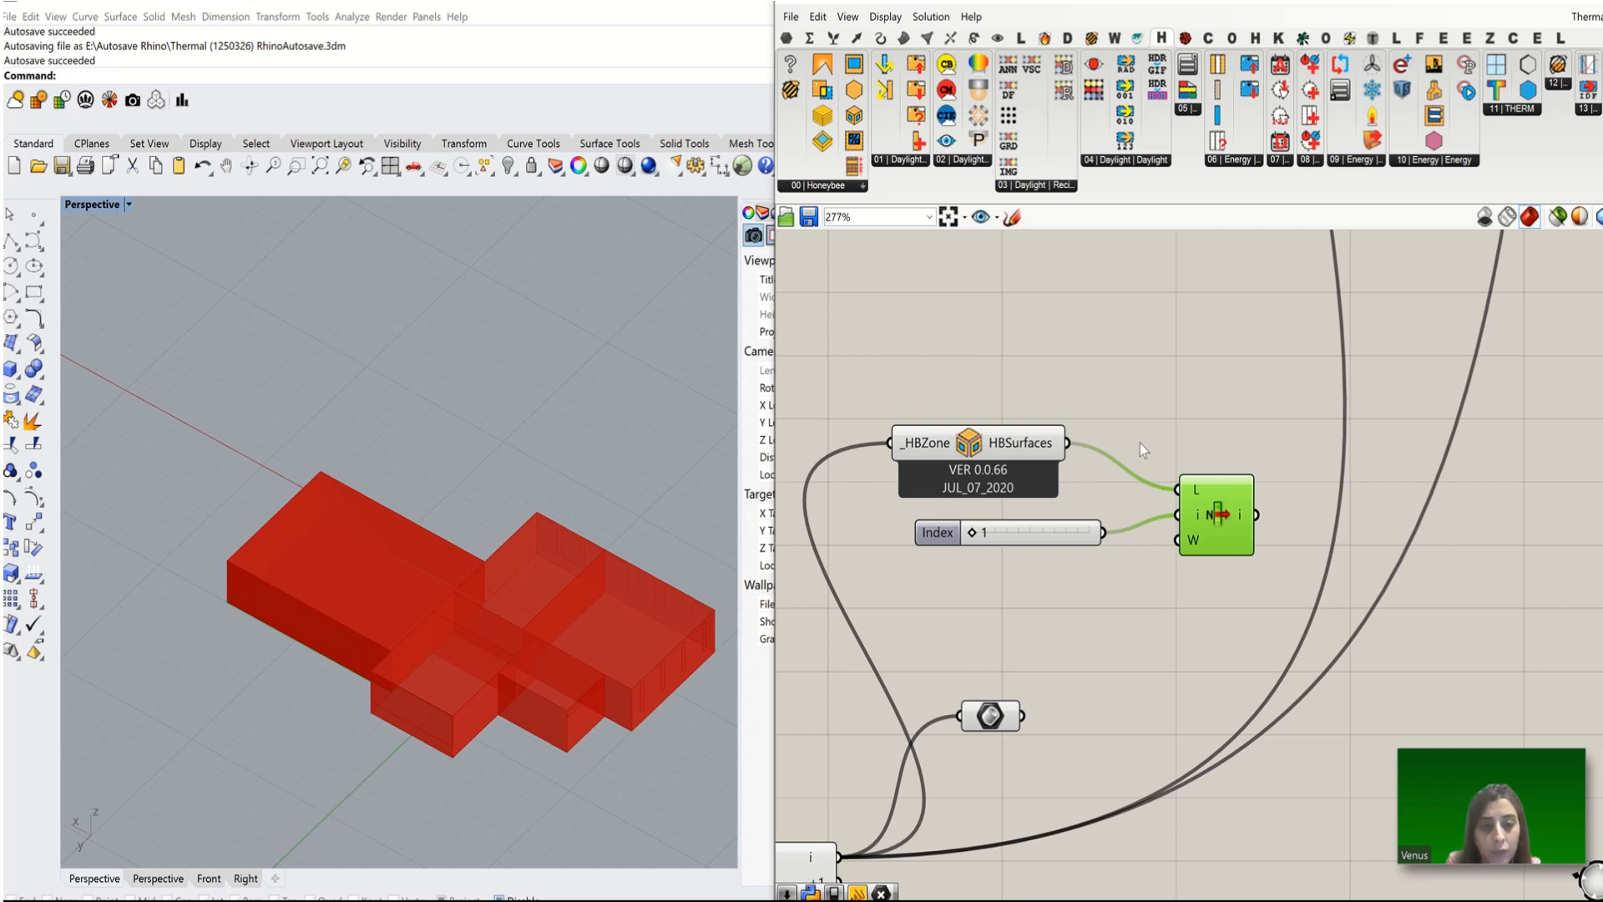
pyautogui.click(1039, 660)
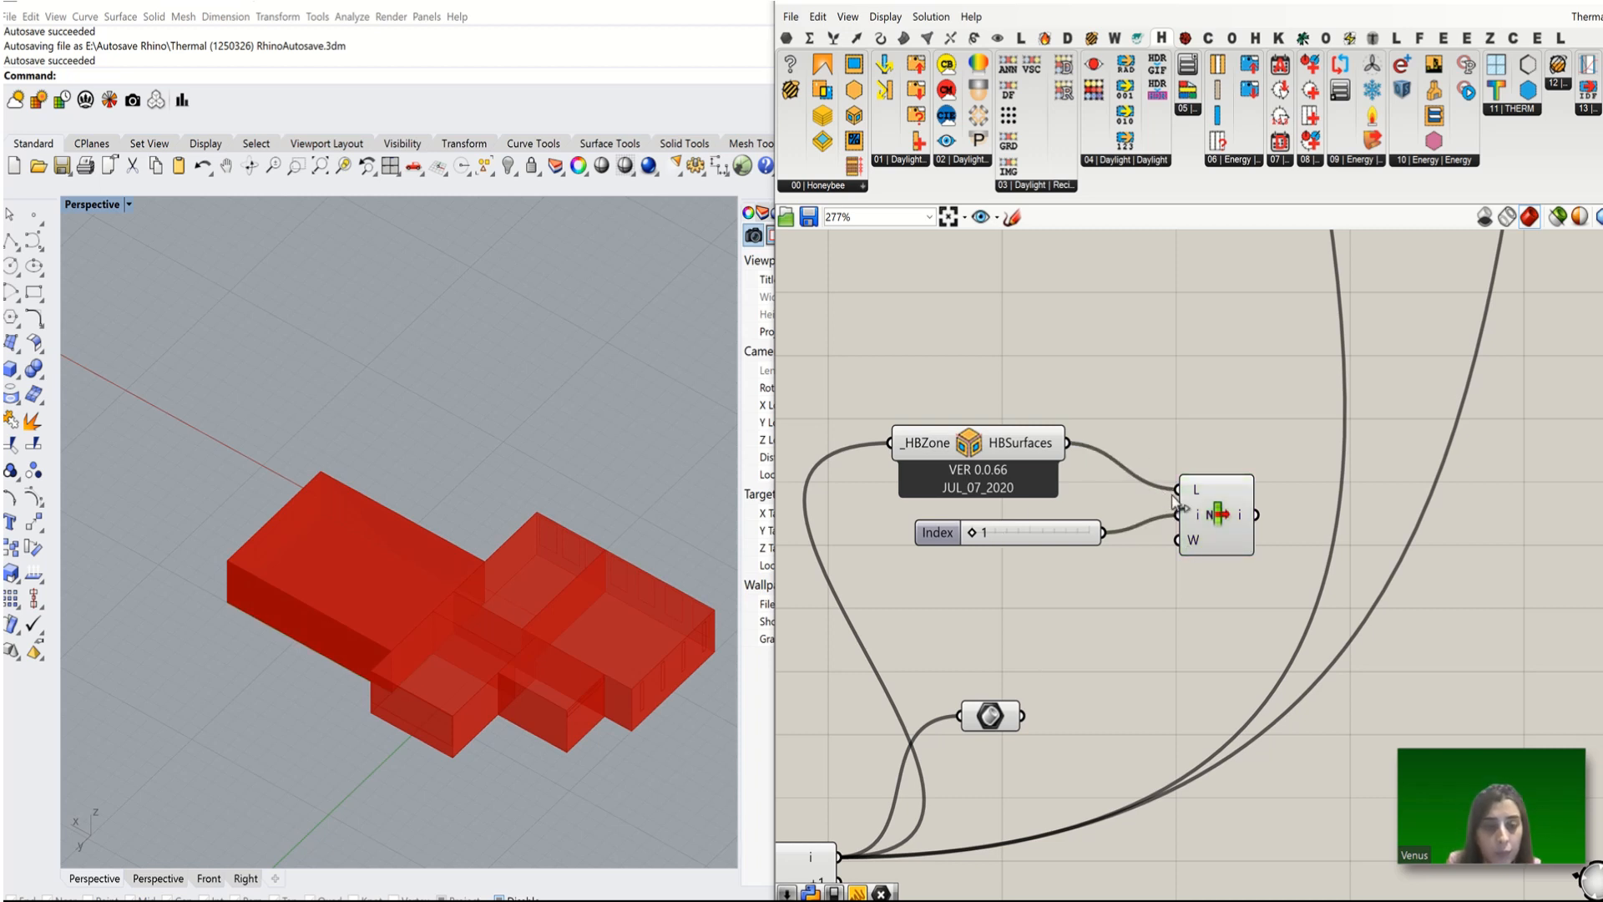
pyautogui.moveTo(978, 536); pyautogui.dragTo(1026, 526)
# Step: Turn off the preview of the decompose component, the zone List Item and the parameters on either side of it
pyautogui.moveTo(1102, 384); pyautogui.dragTo(980, 473)
pyautogui.middleClick(999, 451)
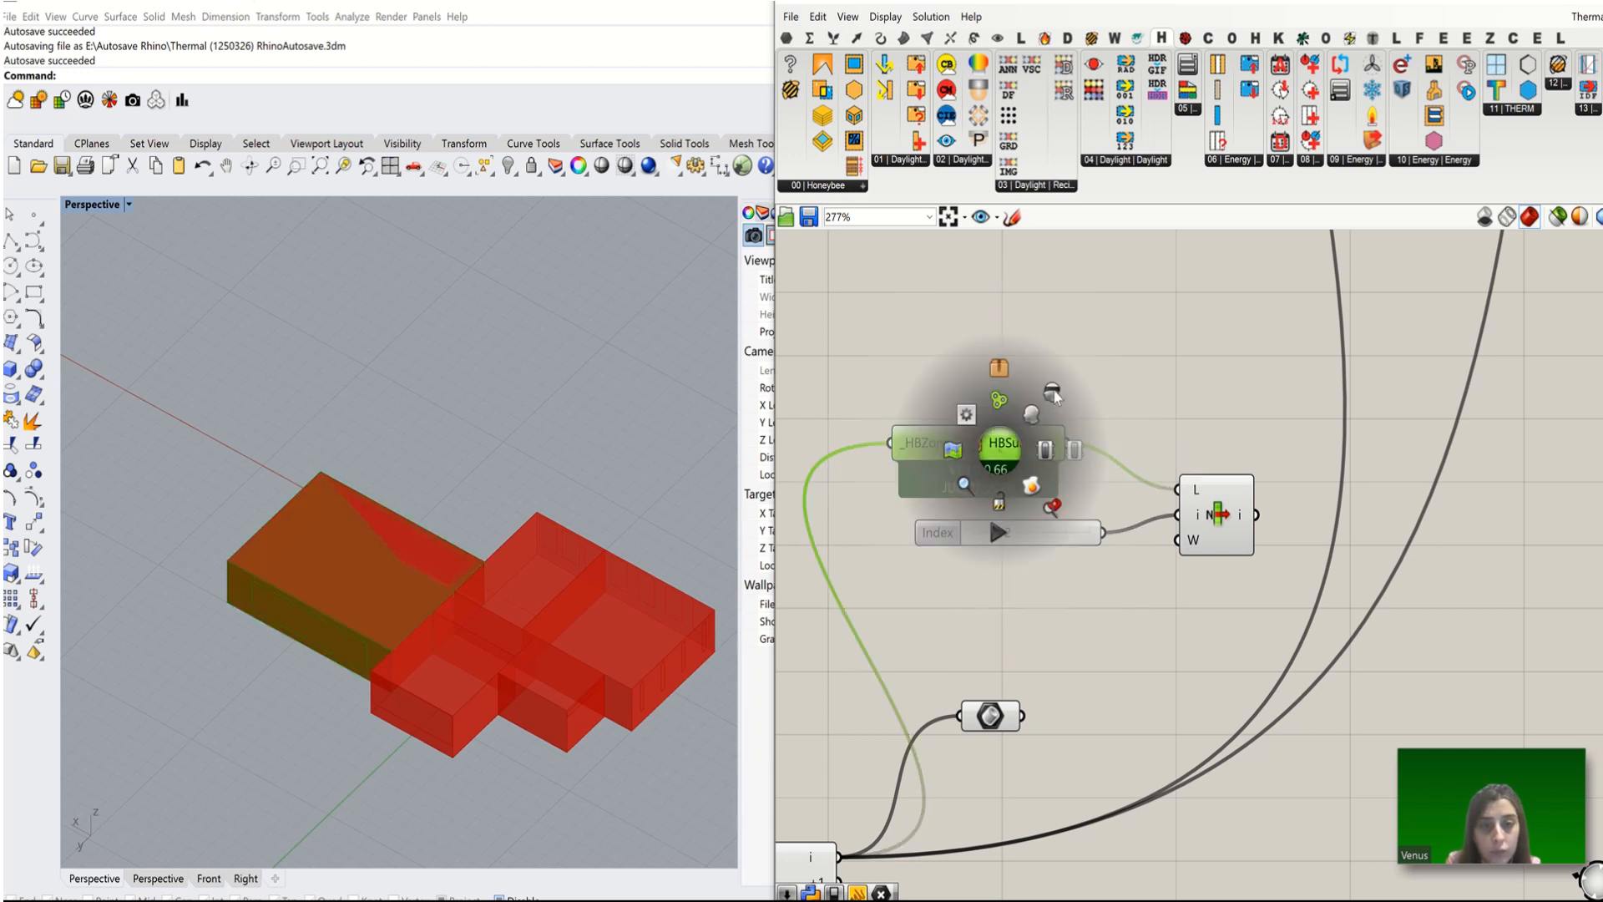
pyautogui.click(1054, 393)
pyautogui.scroll(-3, 1189, 427)
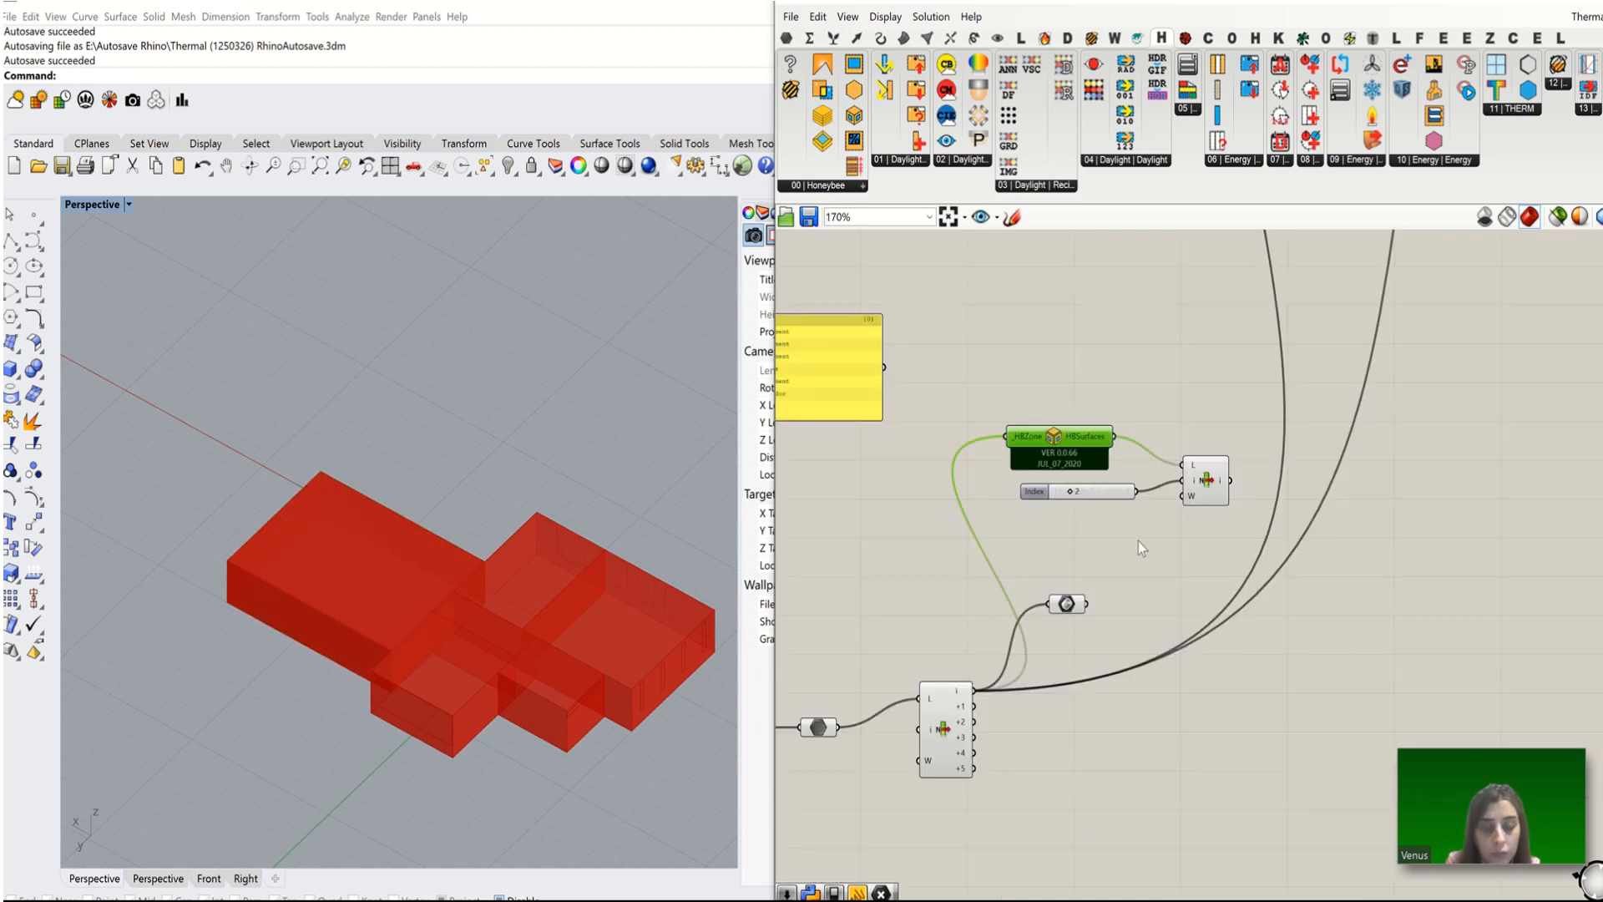
pyautogui.moveTo(1135, 548); pyautogui.dragTo(819, 795)
pyautogui.middleClick(925, 695)
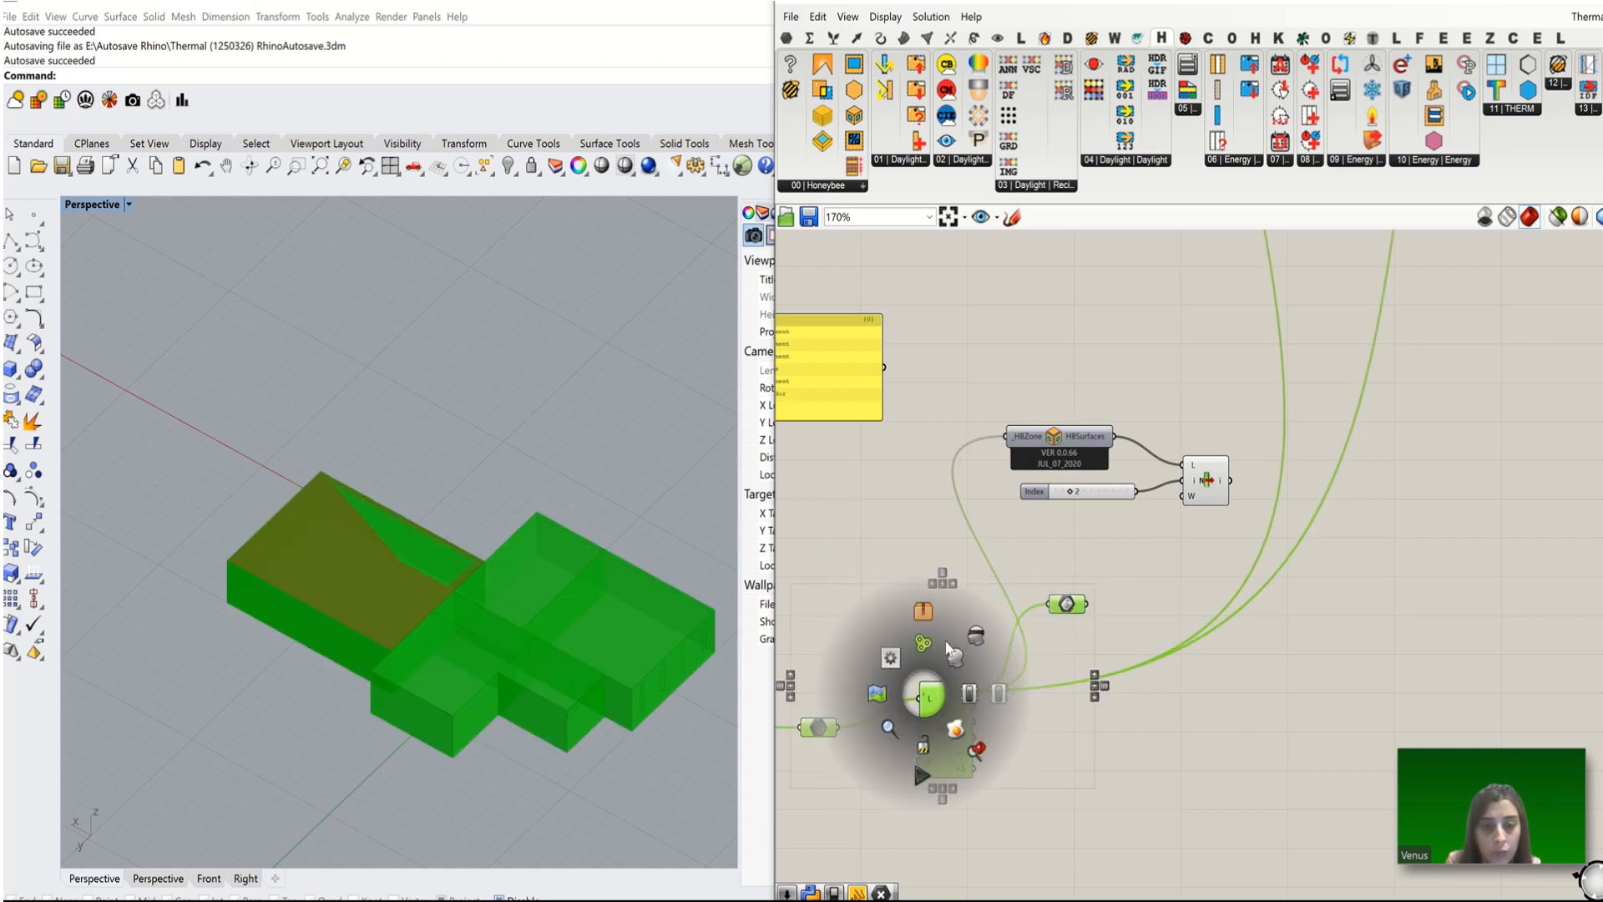
pyautogui.click(988, 628)
pyautogui.click(1173, 764)
# Step: Set the Index slider to 1 to isolate a single horizontal surface of the zone
pyautogui.scroll(3, 1161, 454)
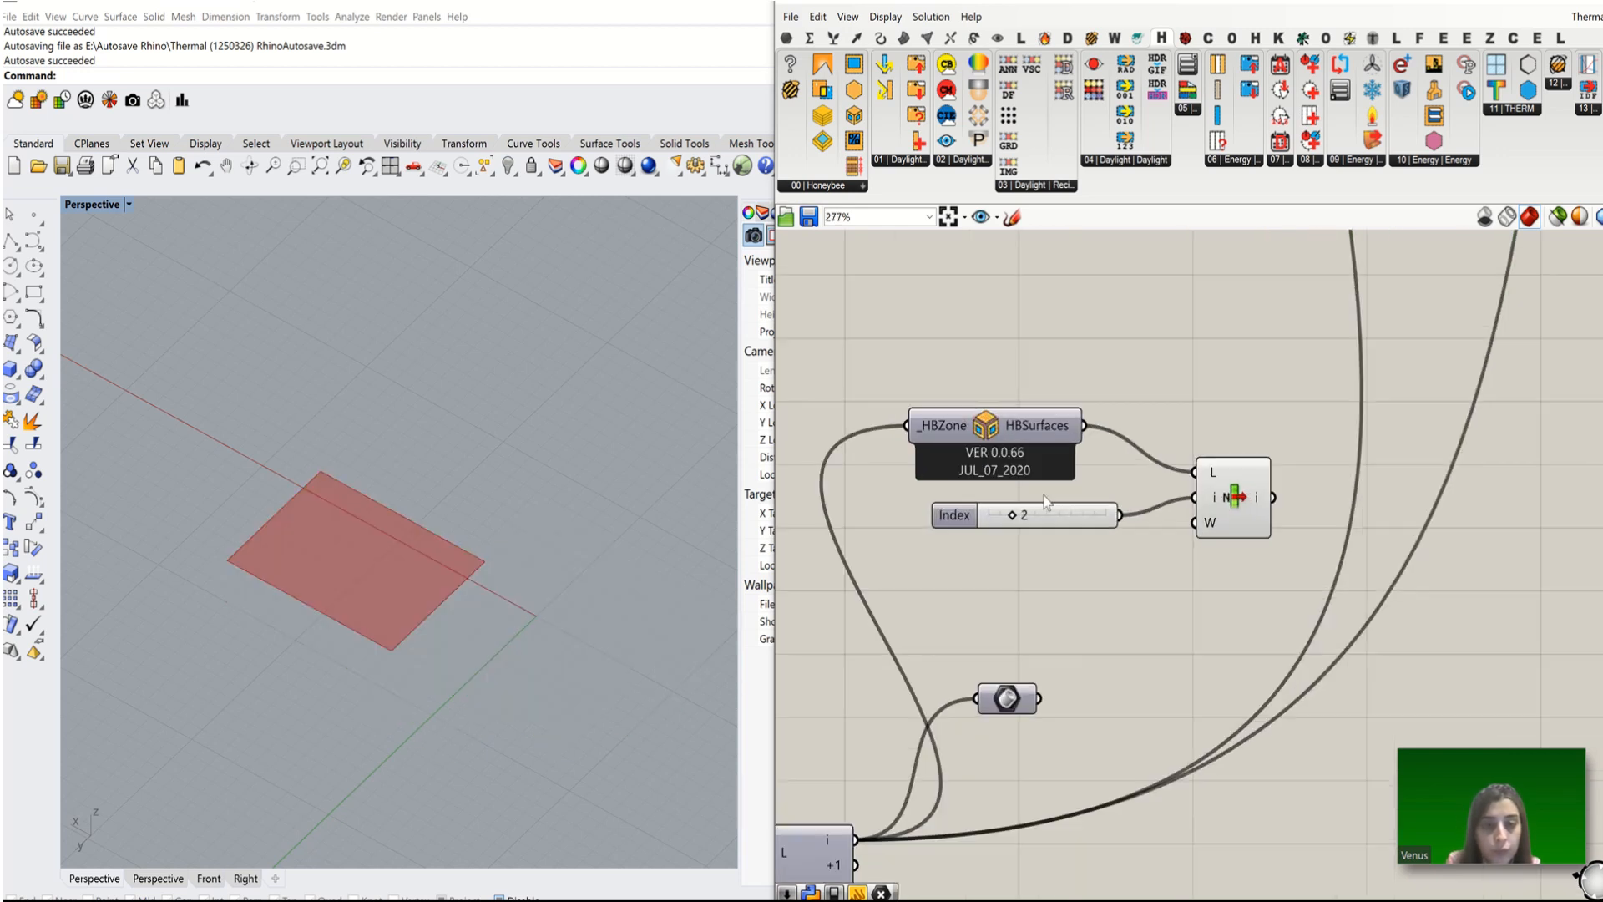
pyautogui.scroll(3, 1046, 501)
pyautogui.moveTo(977, 532); pyautogui.dragTo(933, 533)
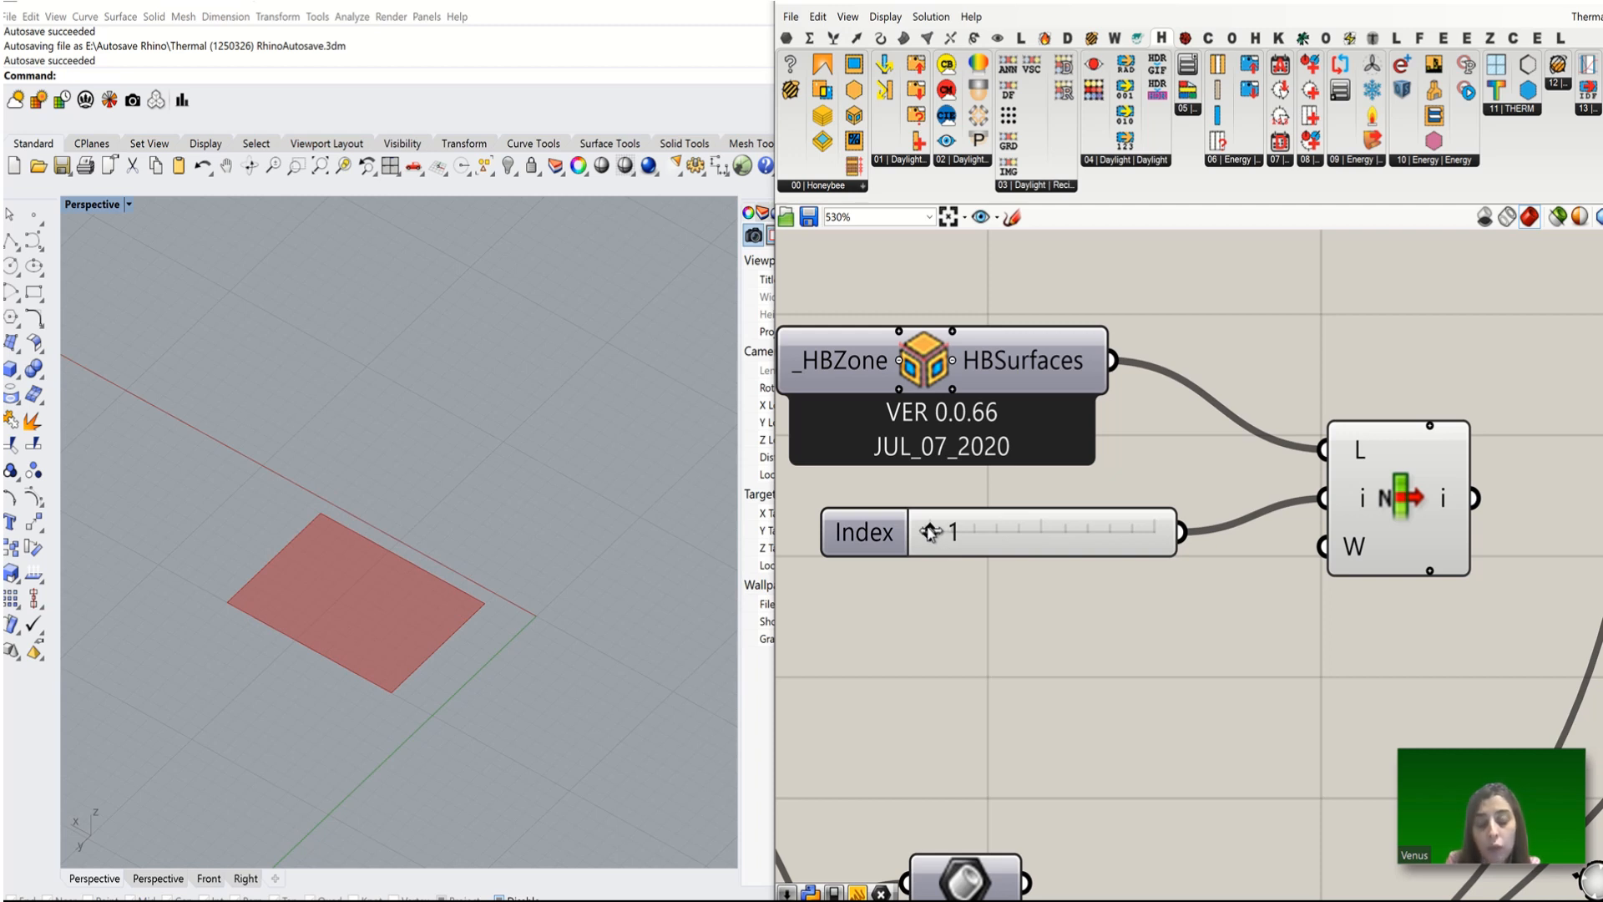
pyautogui.moveTo(930, 532)
pyautogui.mouseDown()
pyautogui.moveTo(1156, 532)
pyautogui.moveTo(927, 533)
pyautogui.mouseUp()
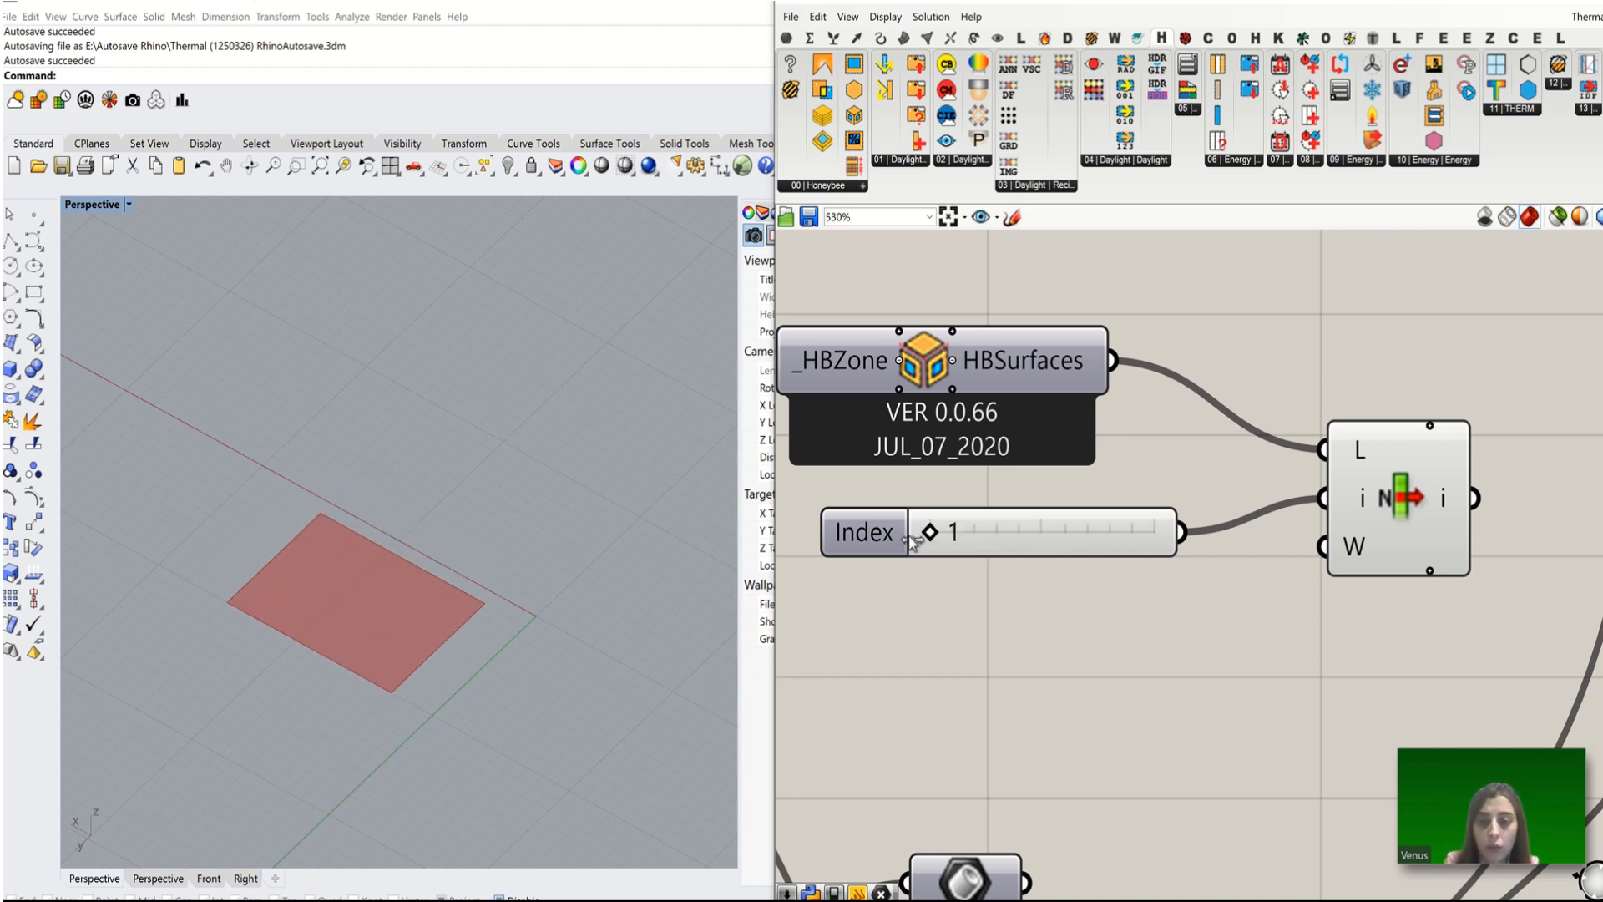
pyautogui.scroll(-4, 912, 566)
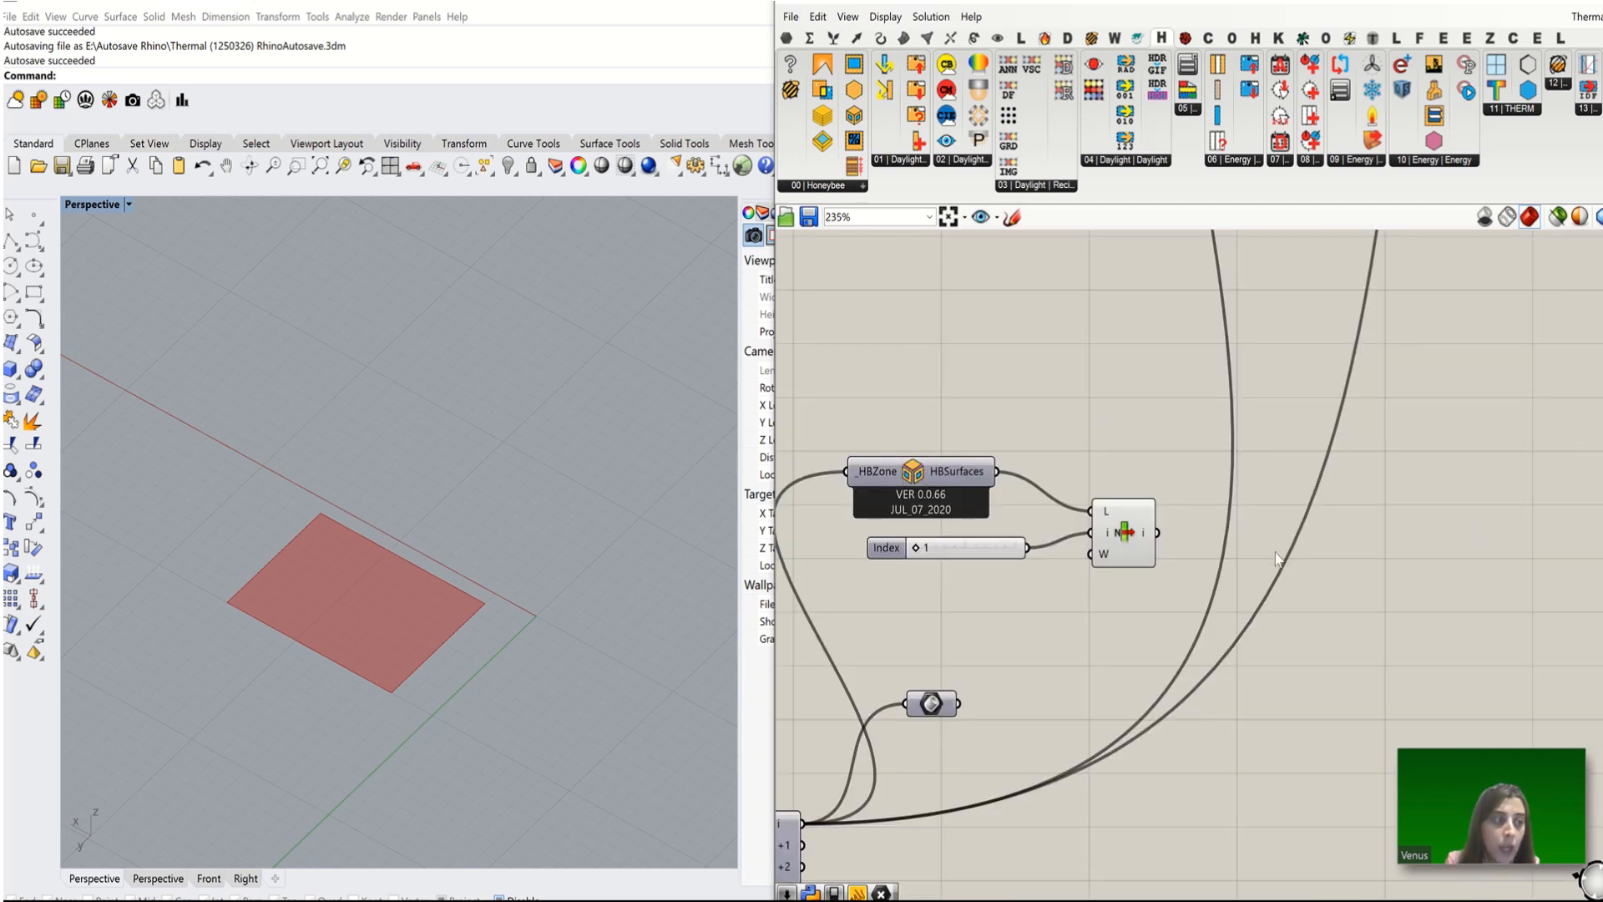
pyautogui.scroll(3, 1273, 551)
pyautogui.doubleClick(1246, 499)
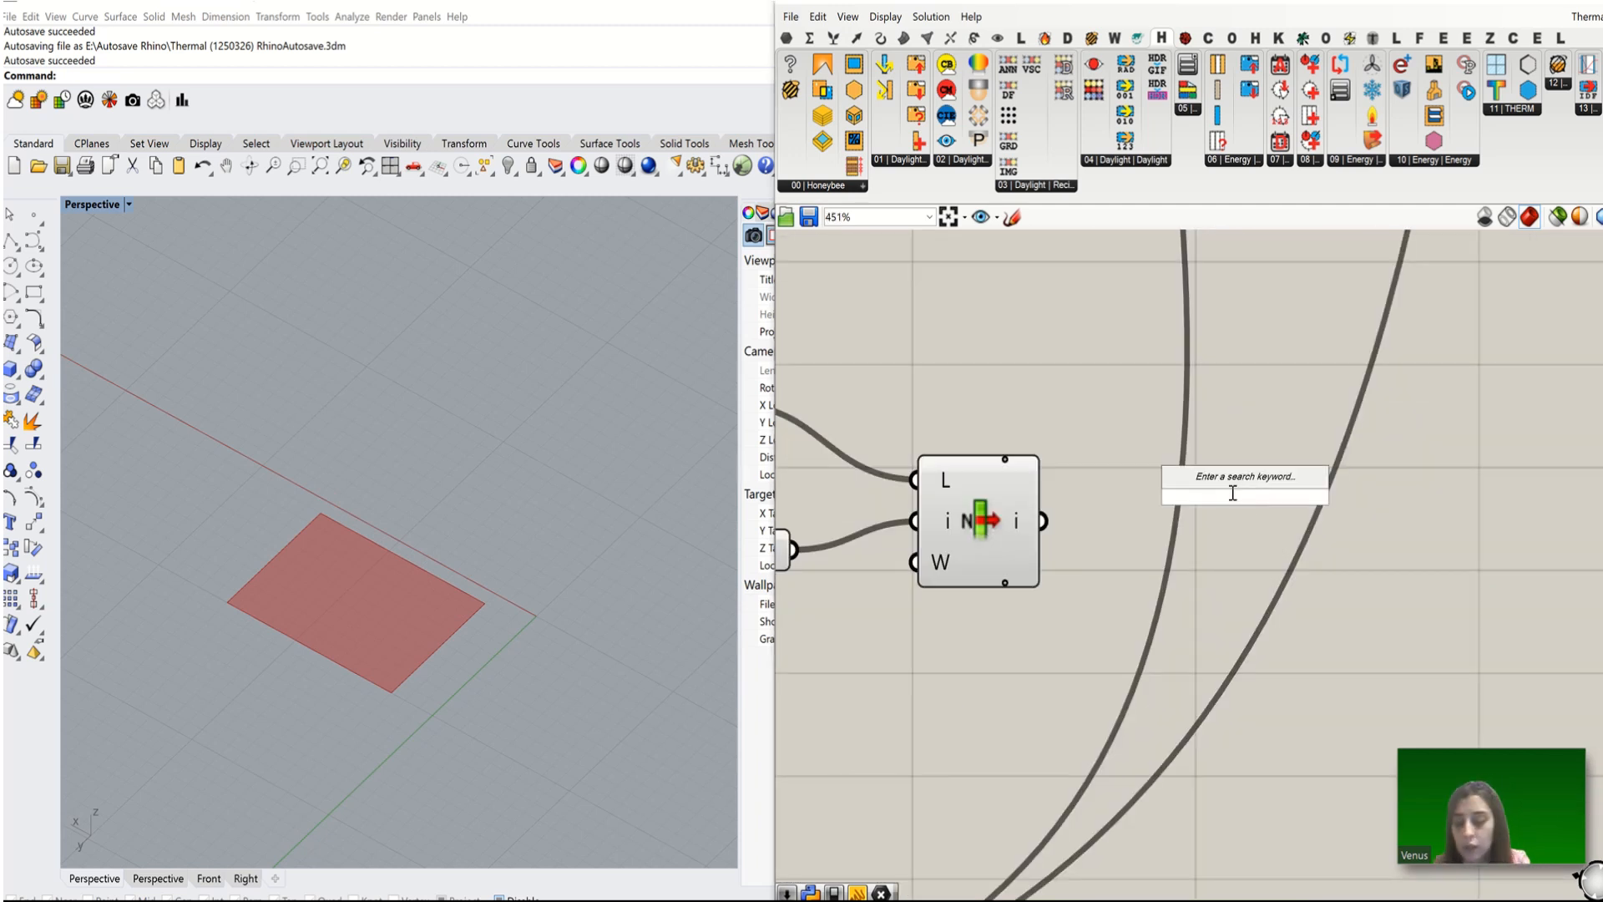
pyautogui.write('are')
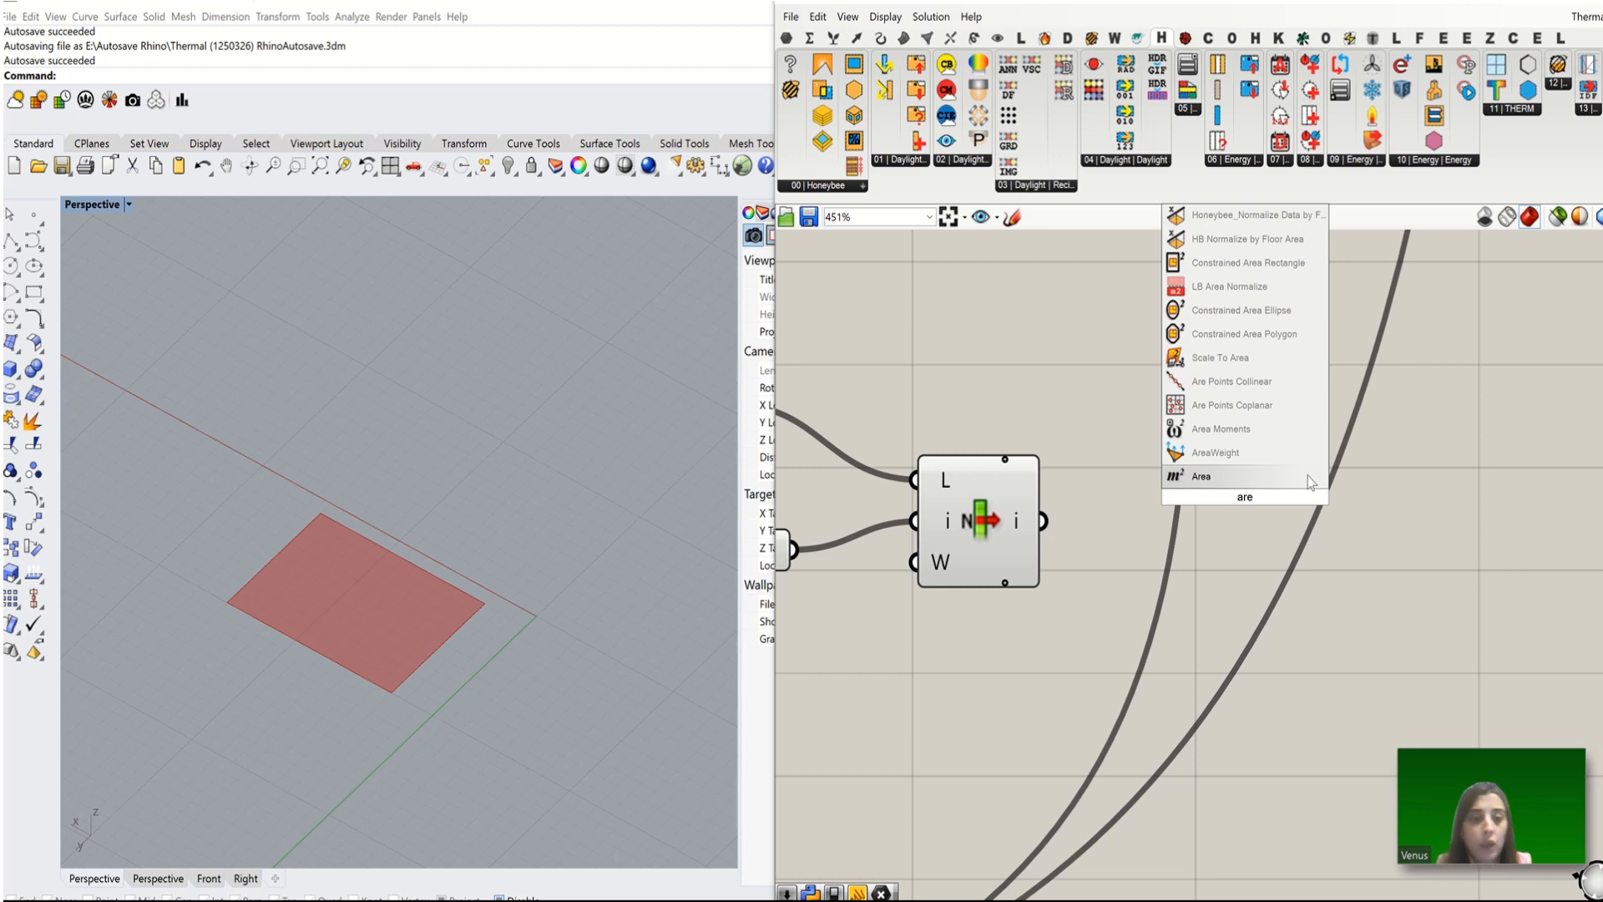
pyautogui.click(1214, 474)
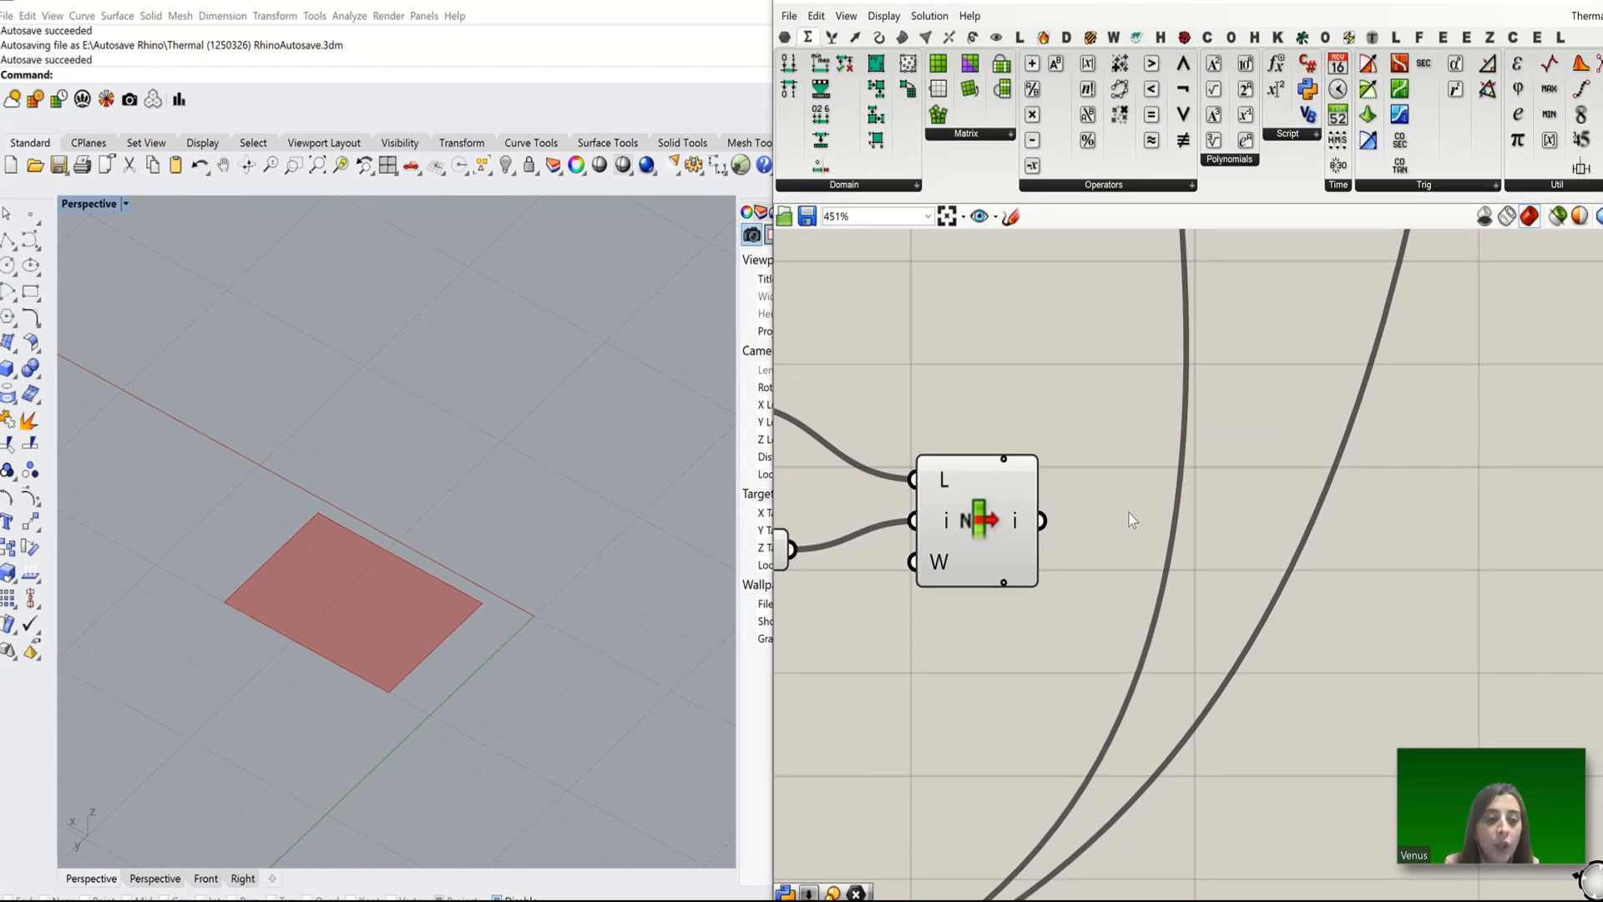
# Step: Add an Area component beside the List Item, feed it the isolated surface, and inspect its area output
pyautogui.doubleClick(1140, 469)
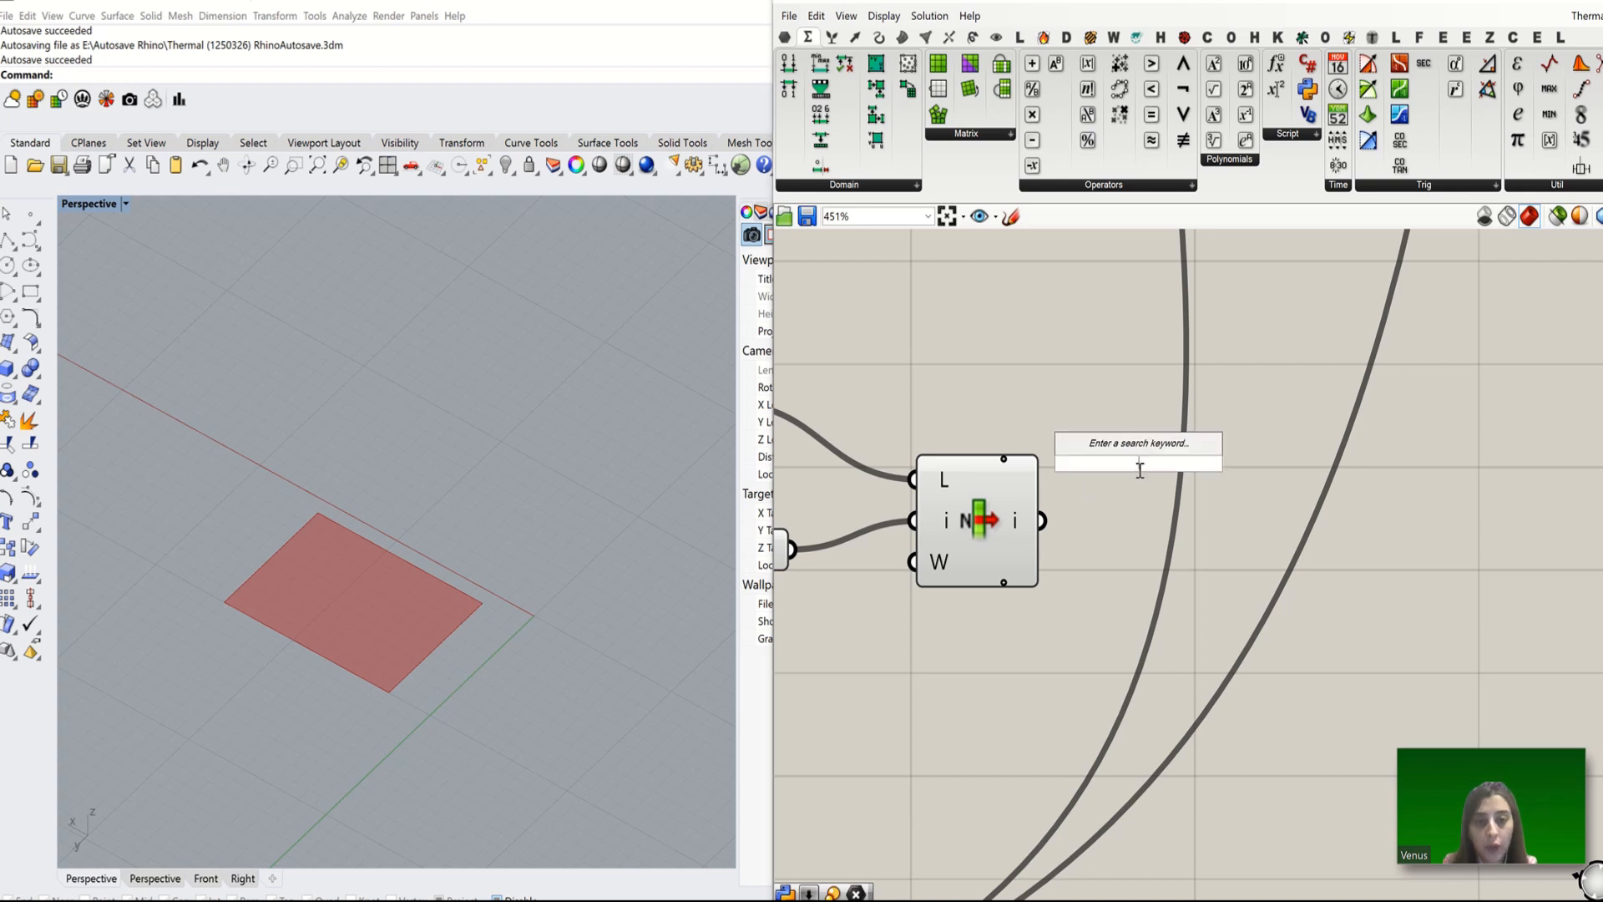
pyautogui.write('area')
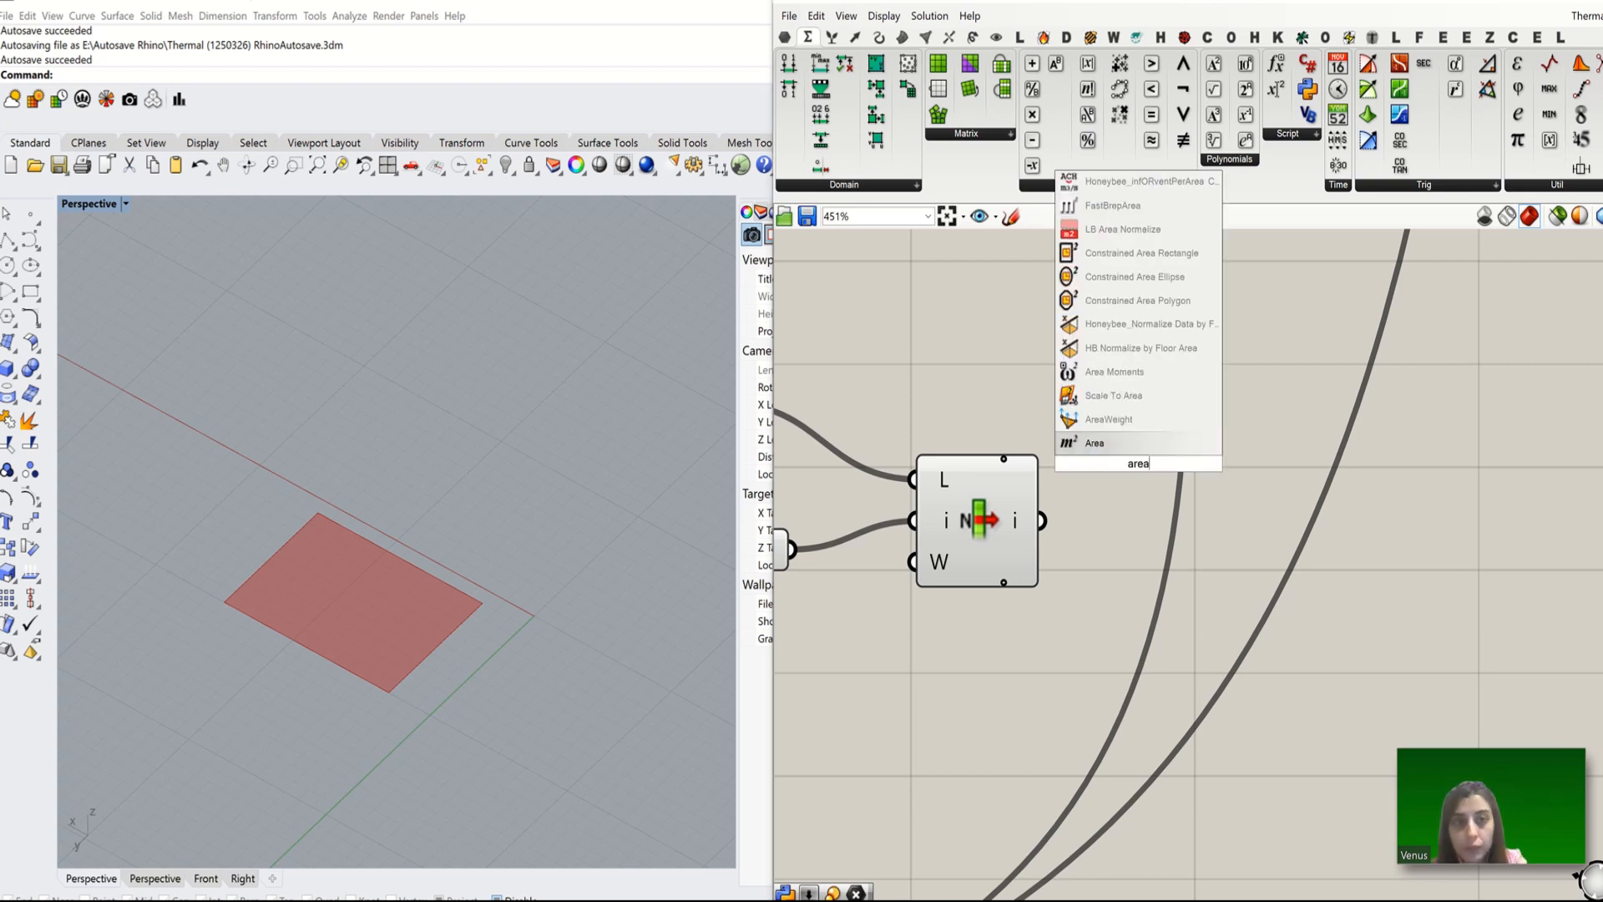
pyautogui.click(1115, 443)
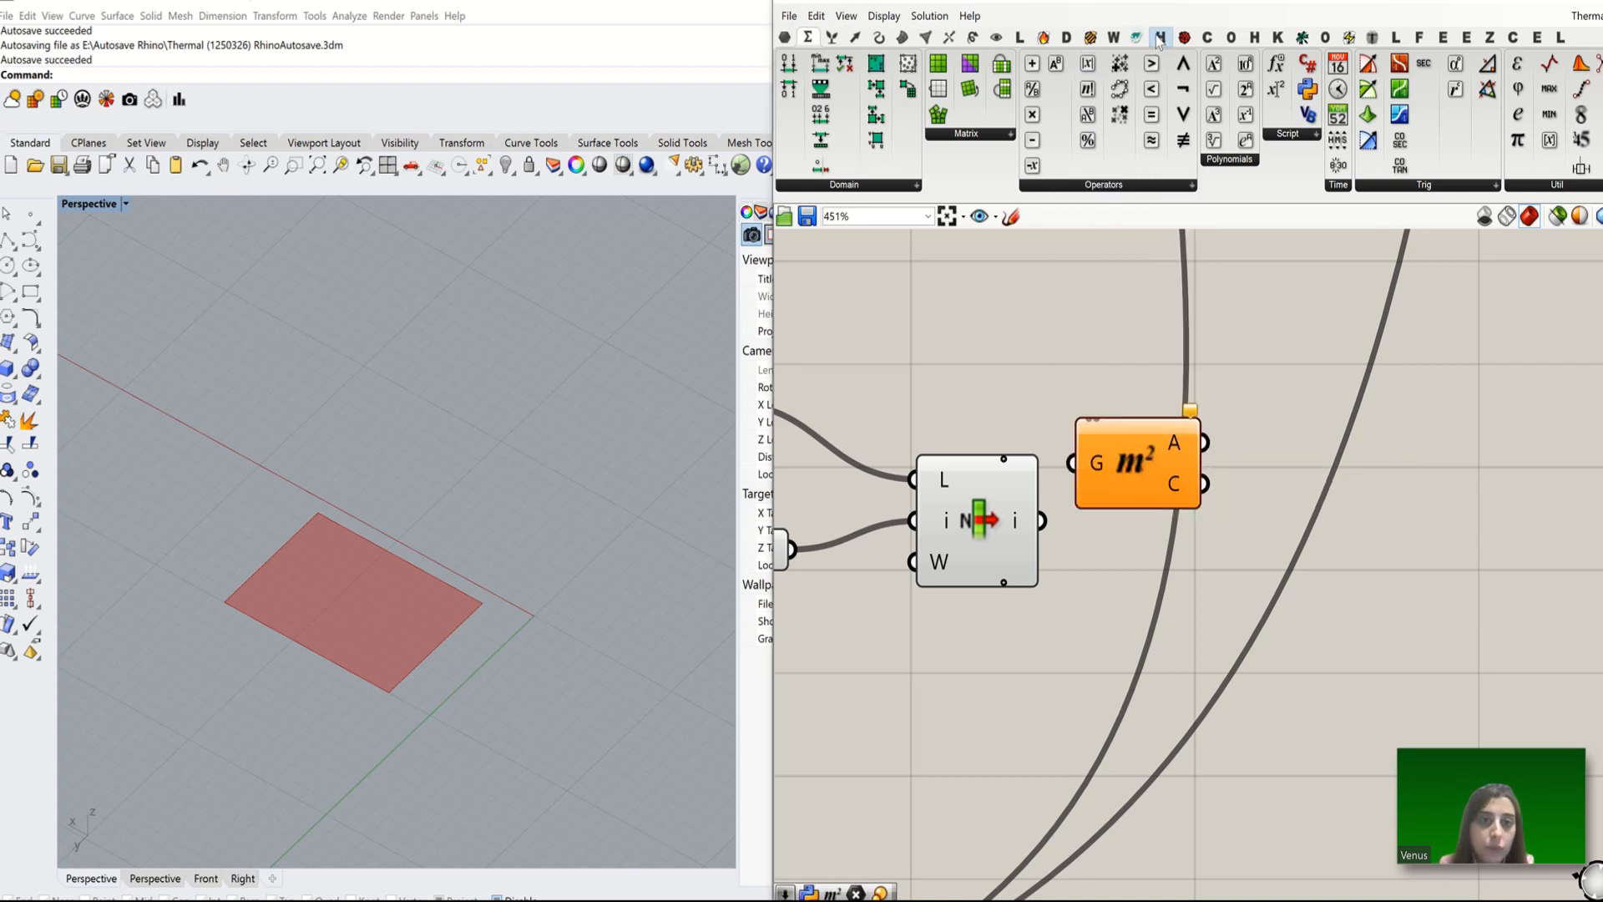
pyautogui.moveTo(1161, 453); pyautogui.dragTo(1270, 458)
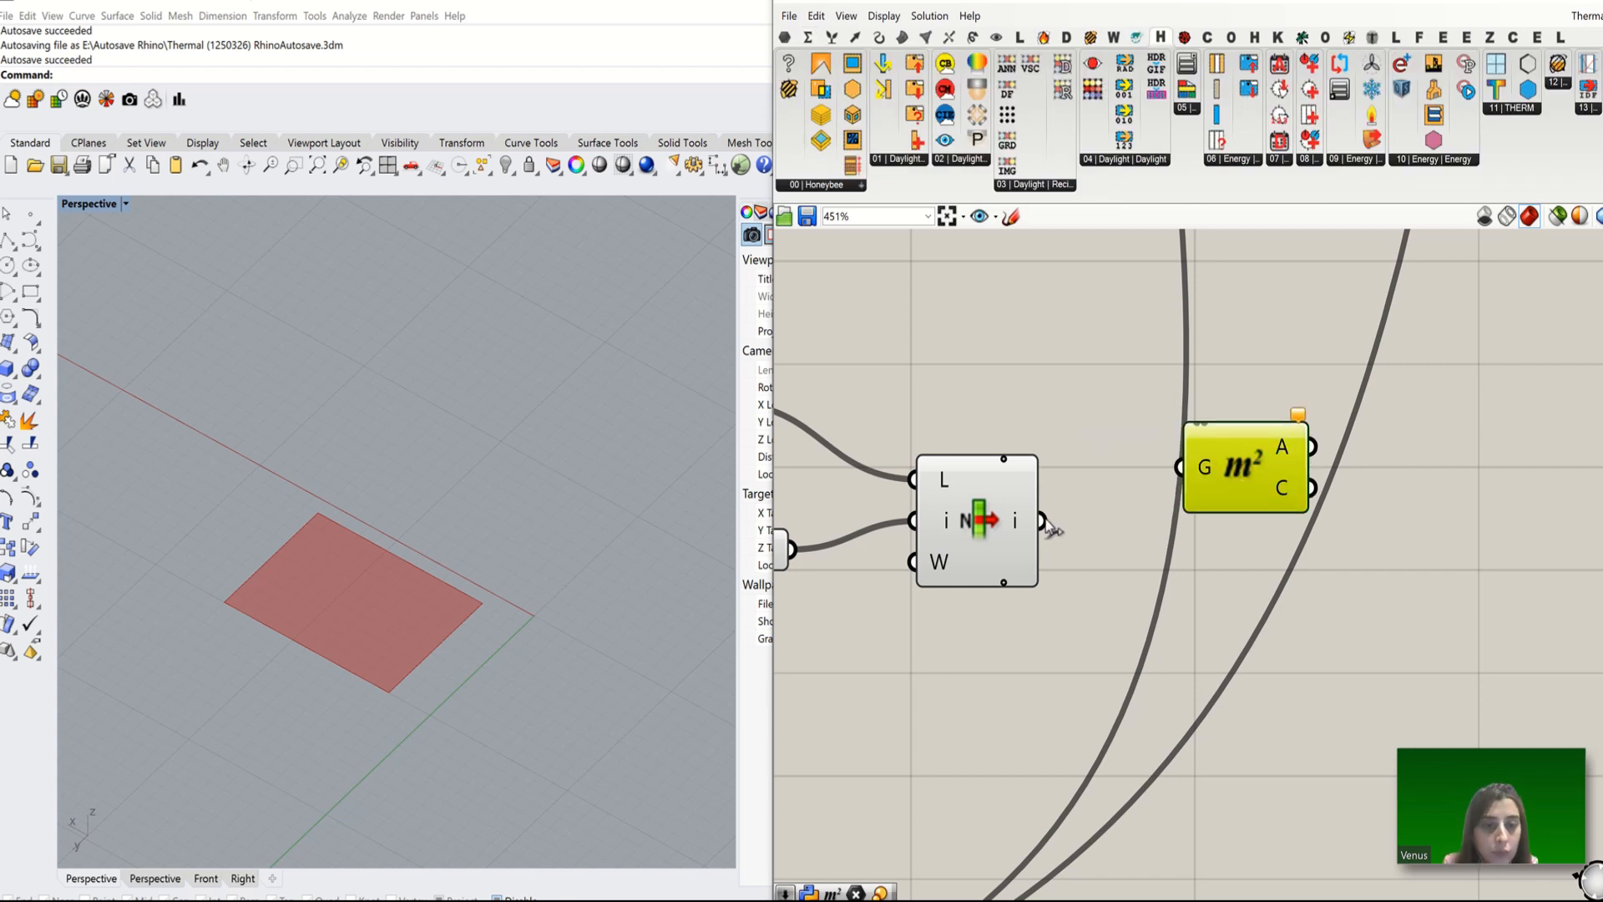
pyautogui.moveTo(1041, 521); pyautogui.dragTo(1171, 469)
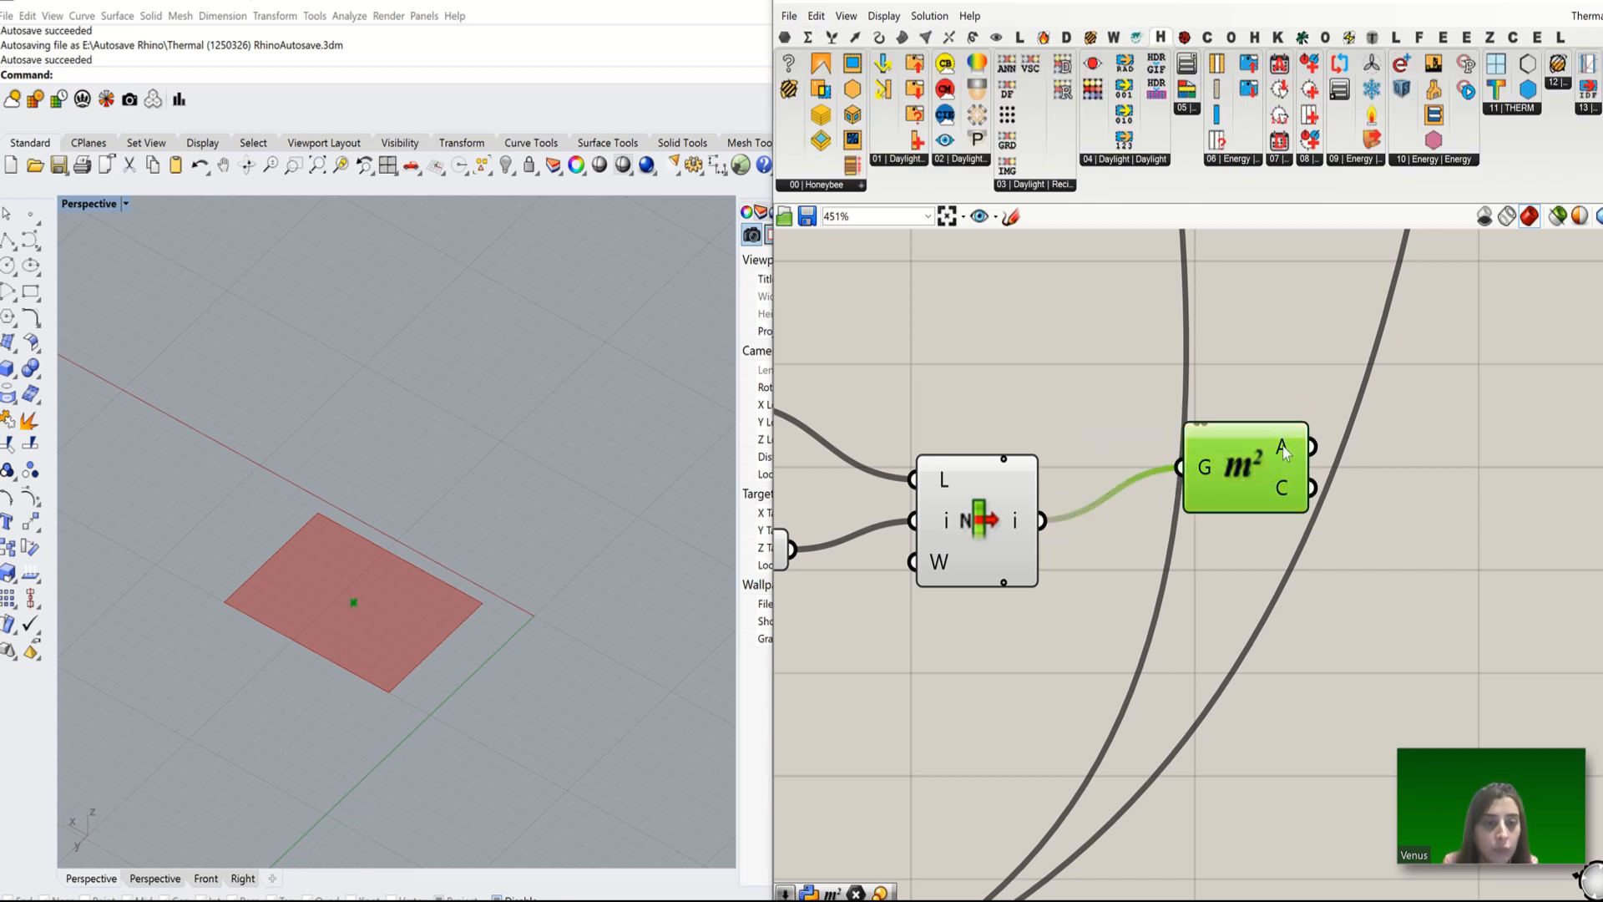
pyautogui.moveTo(1284, 450)
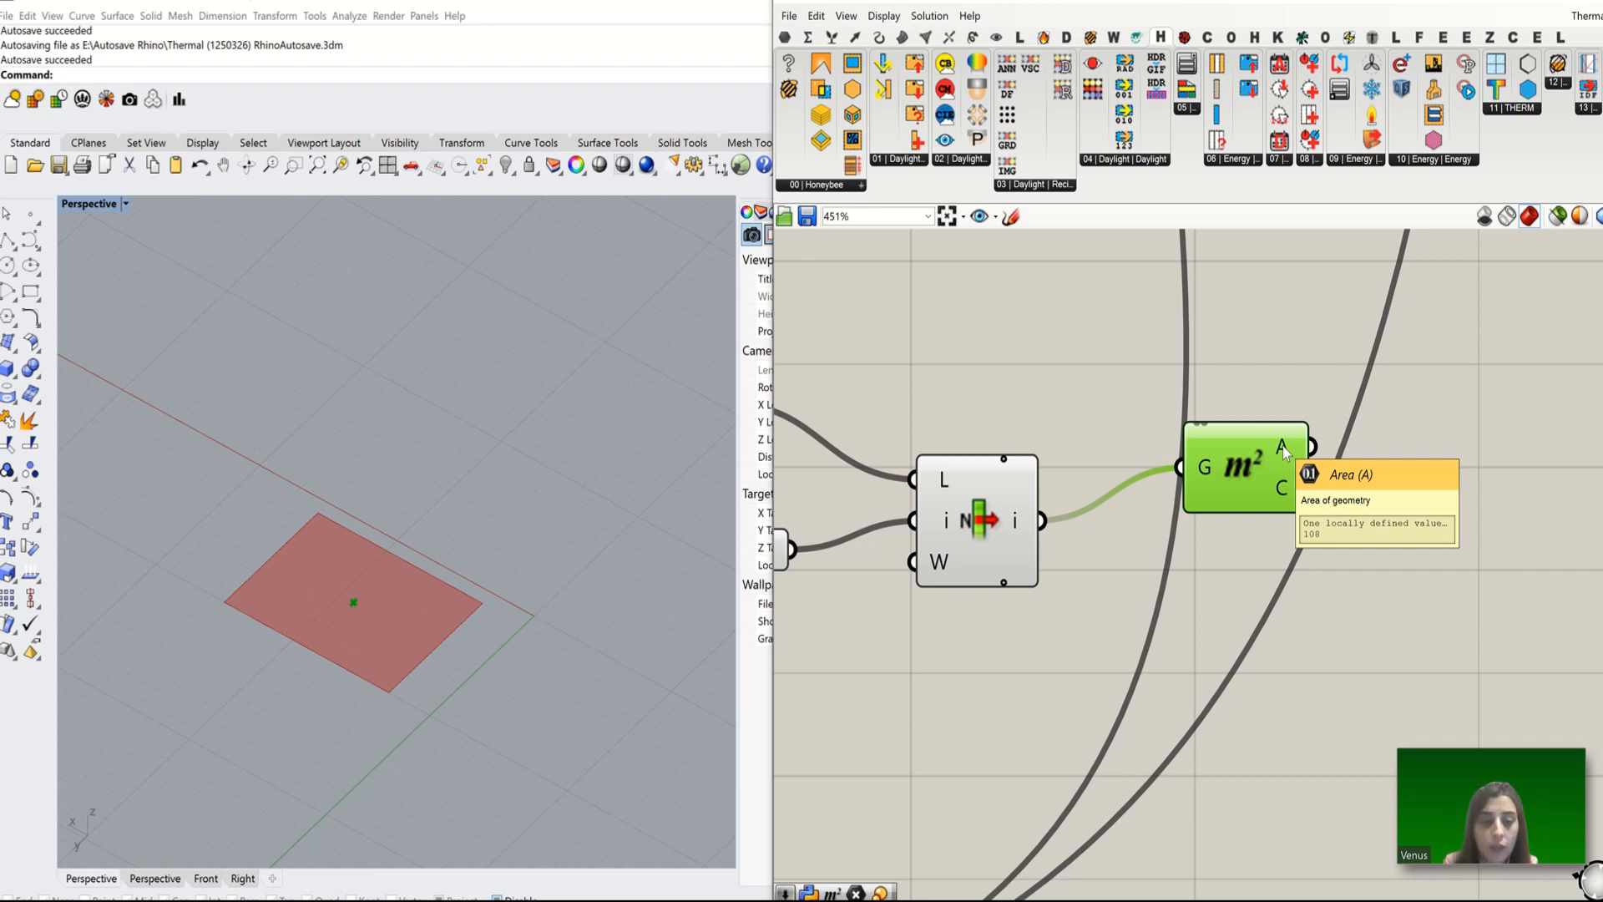
pyautogui.scroll(-3, 1074, 538)
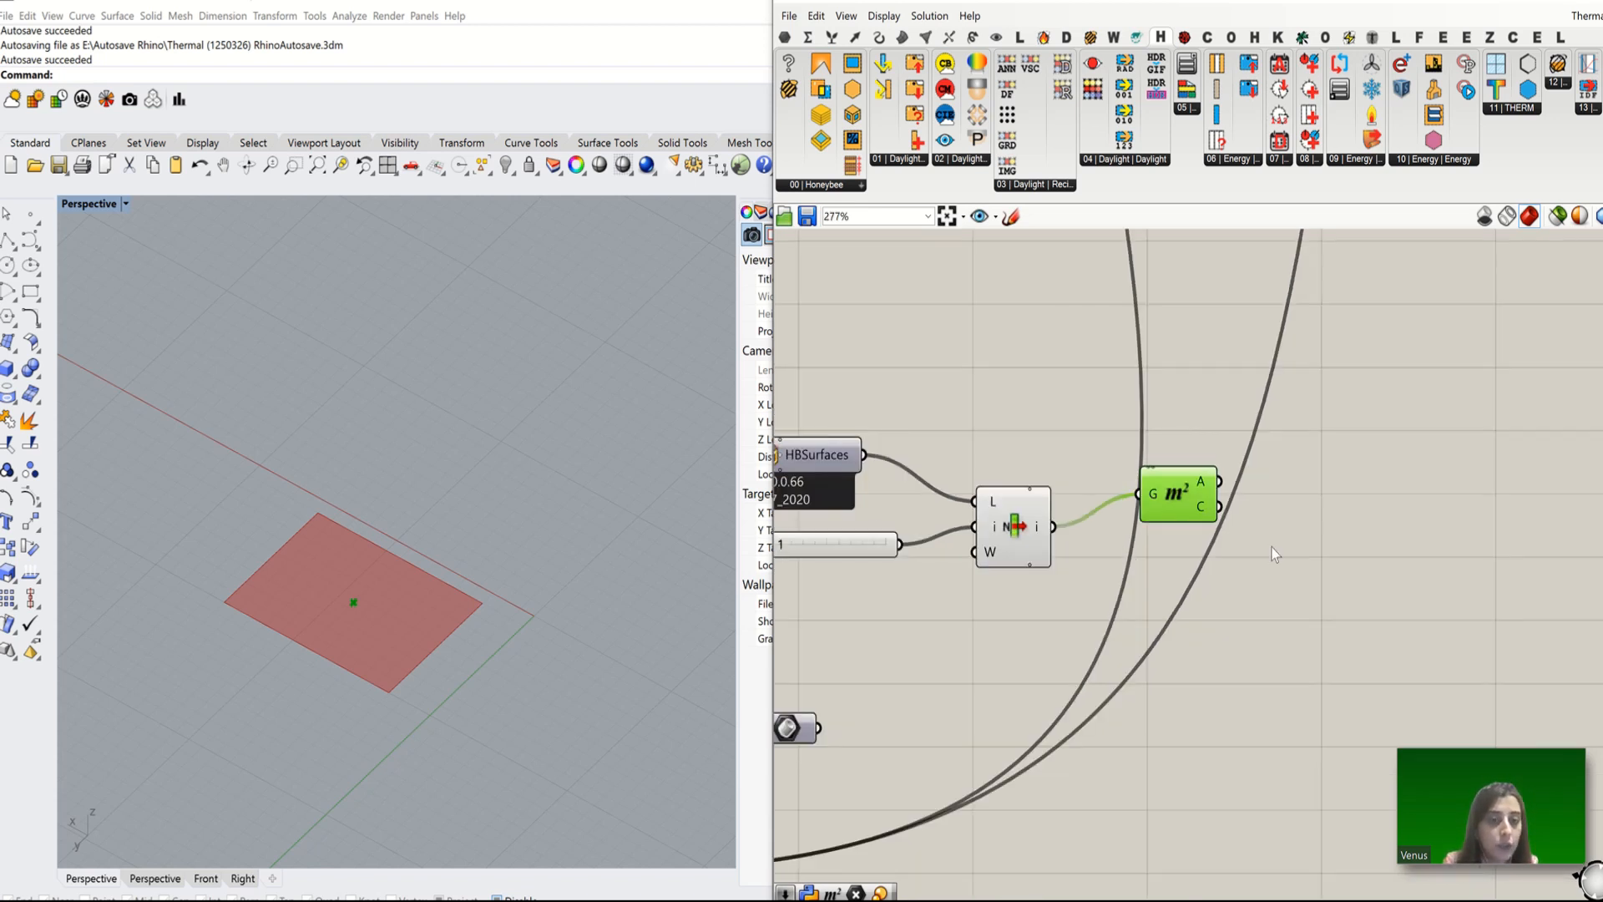
pyautogui.doubleClick(1310, 463)
pyautogui.write('div')
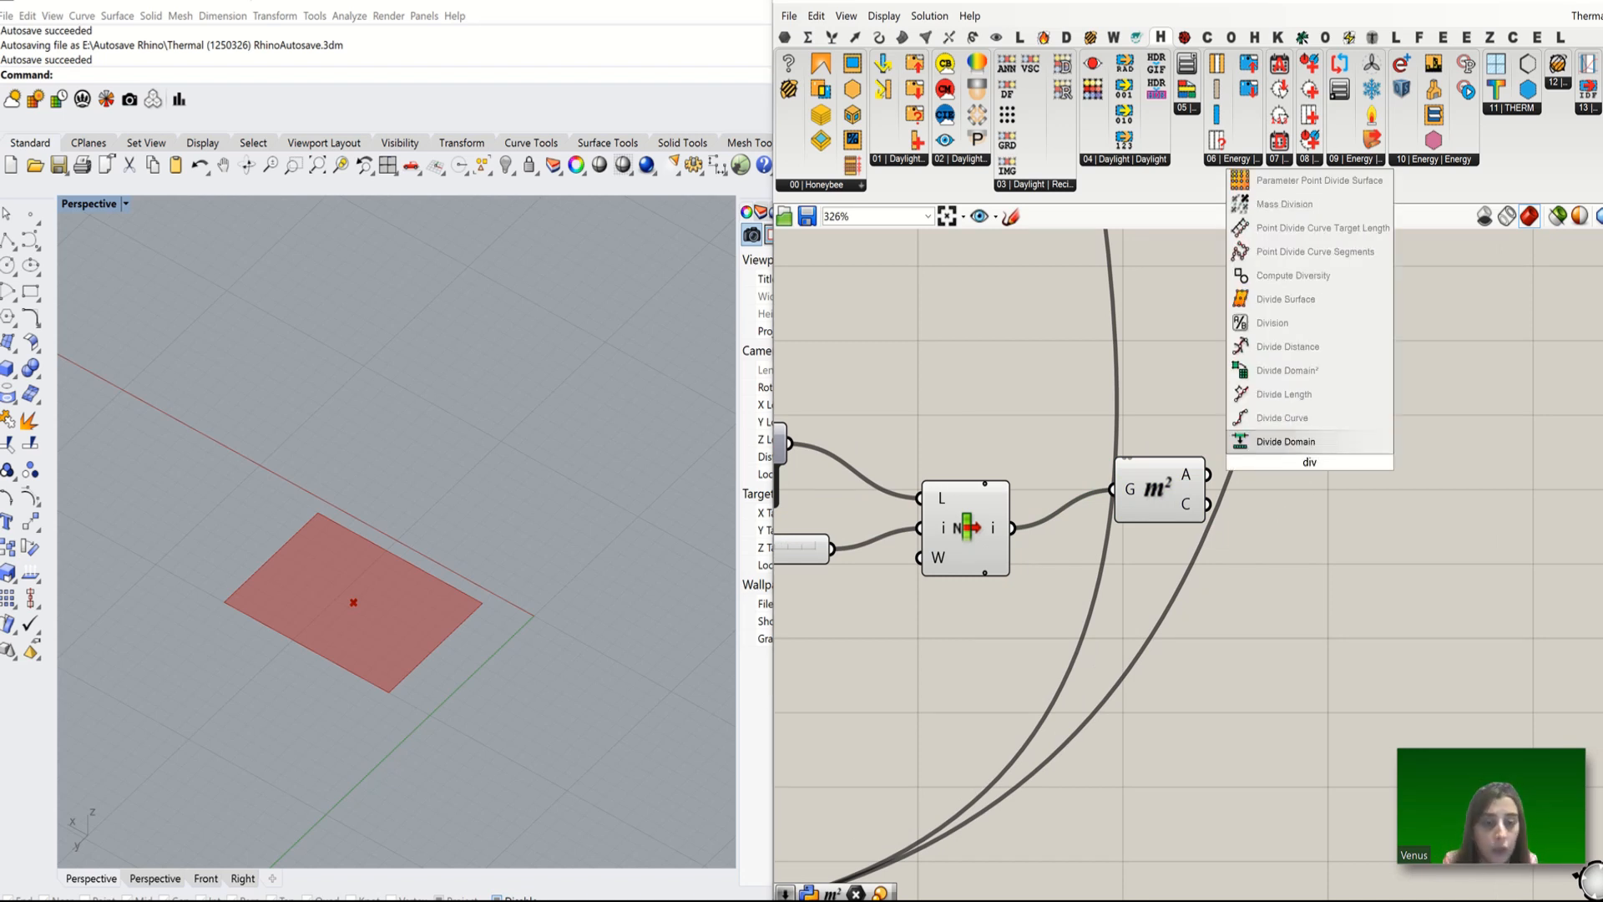
pyautogui.press('BackSpace')
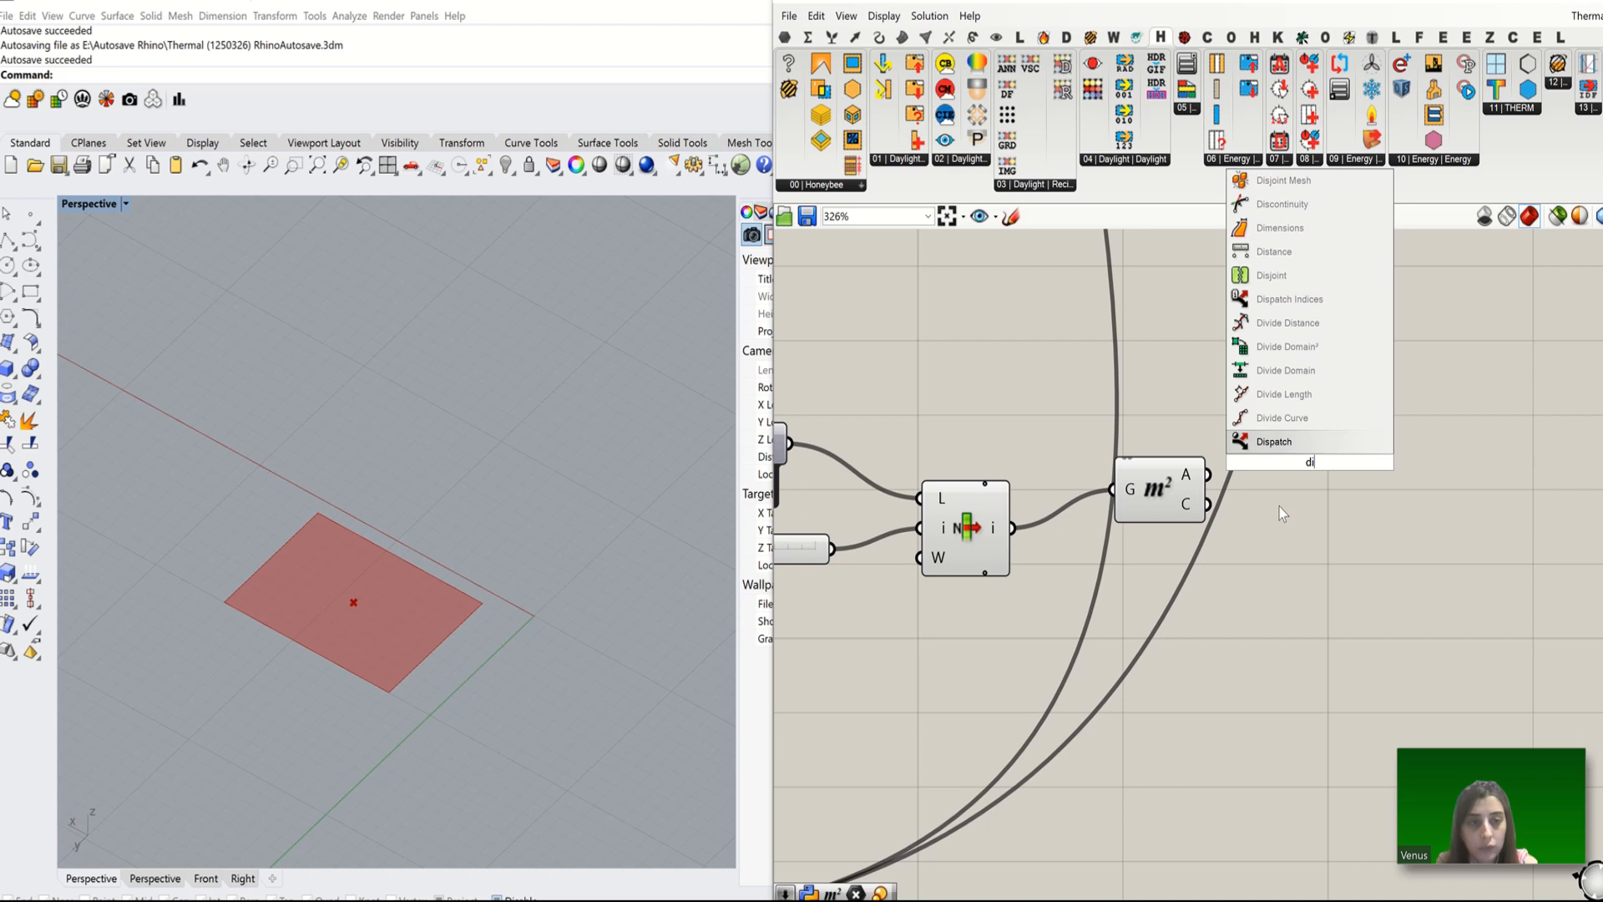
pyautogui.press('BackSpace')
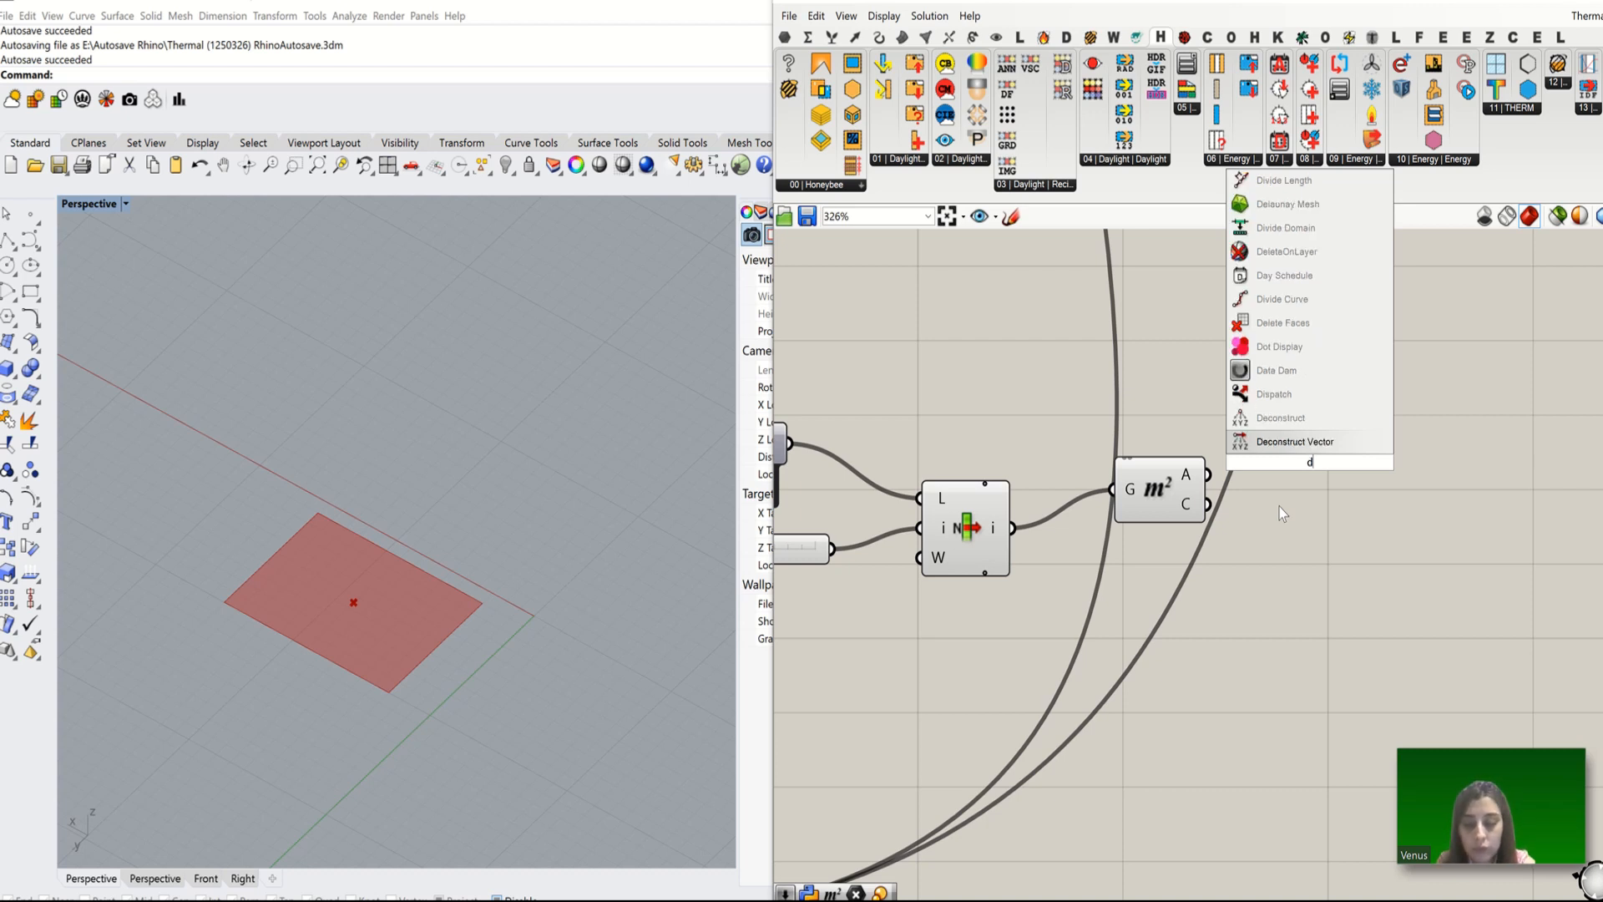
pyautogui.write('e')
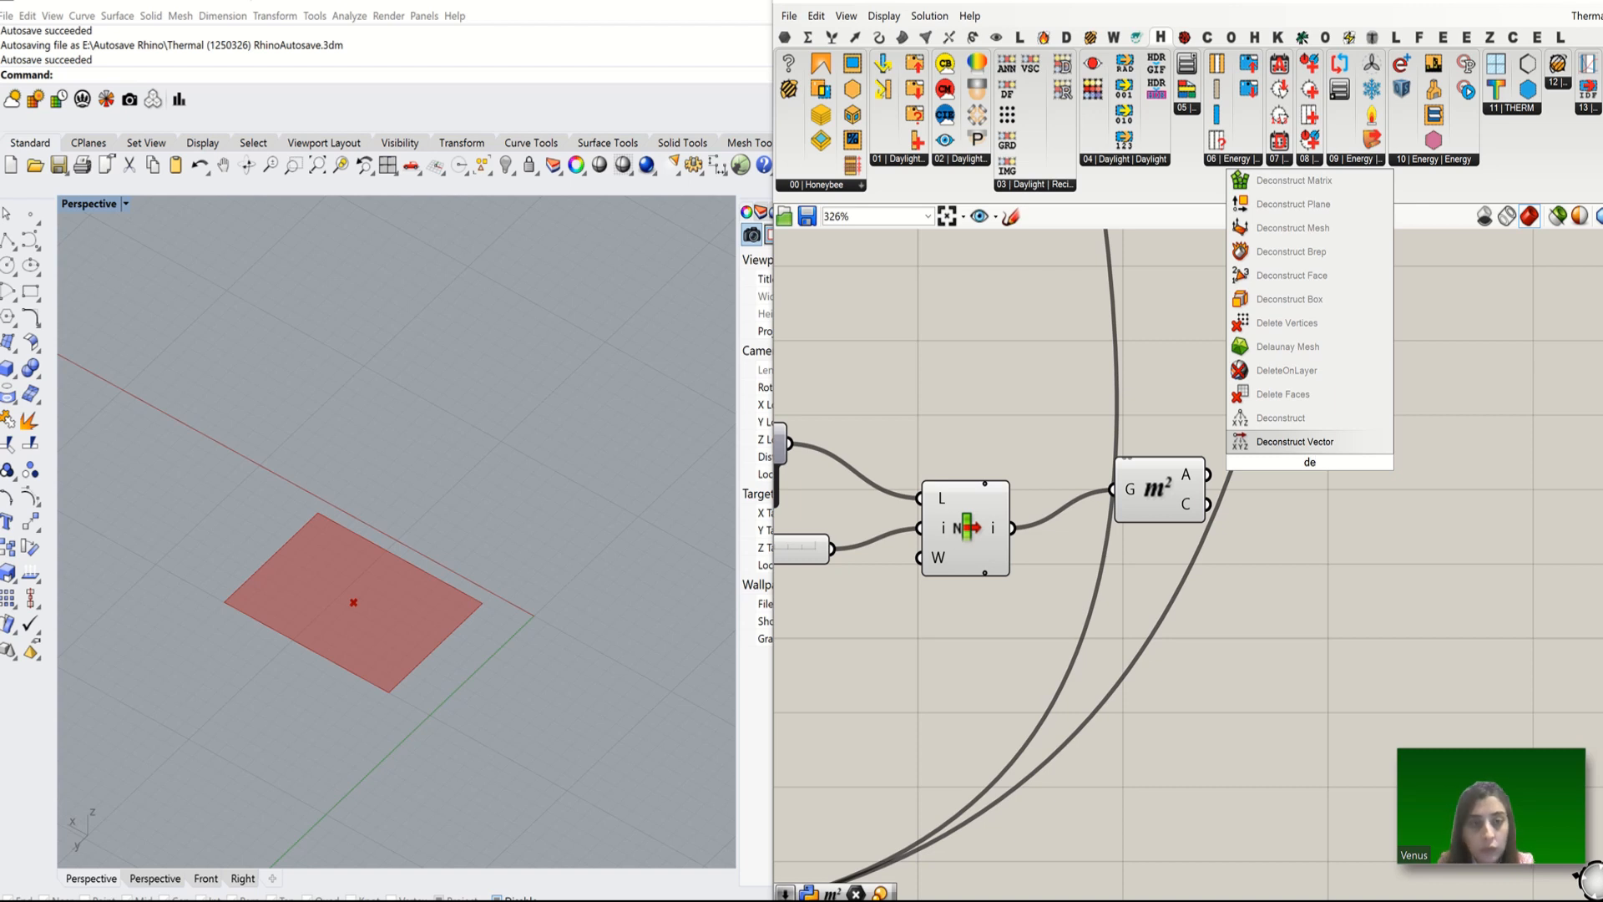
pyautogui.press('BackSpace')
pyautogui.press('BackSpace')
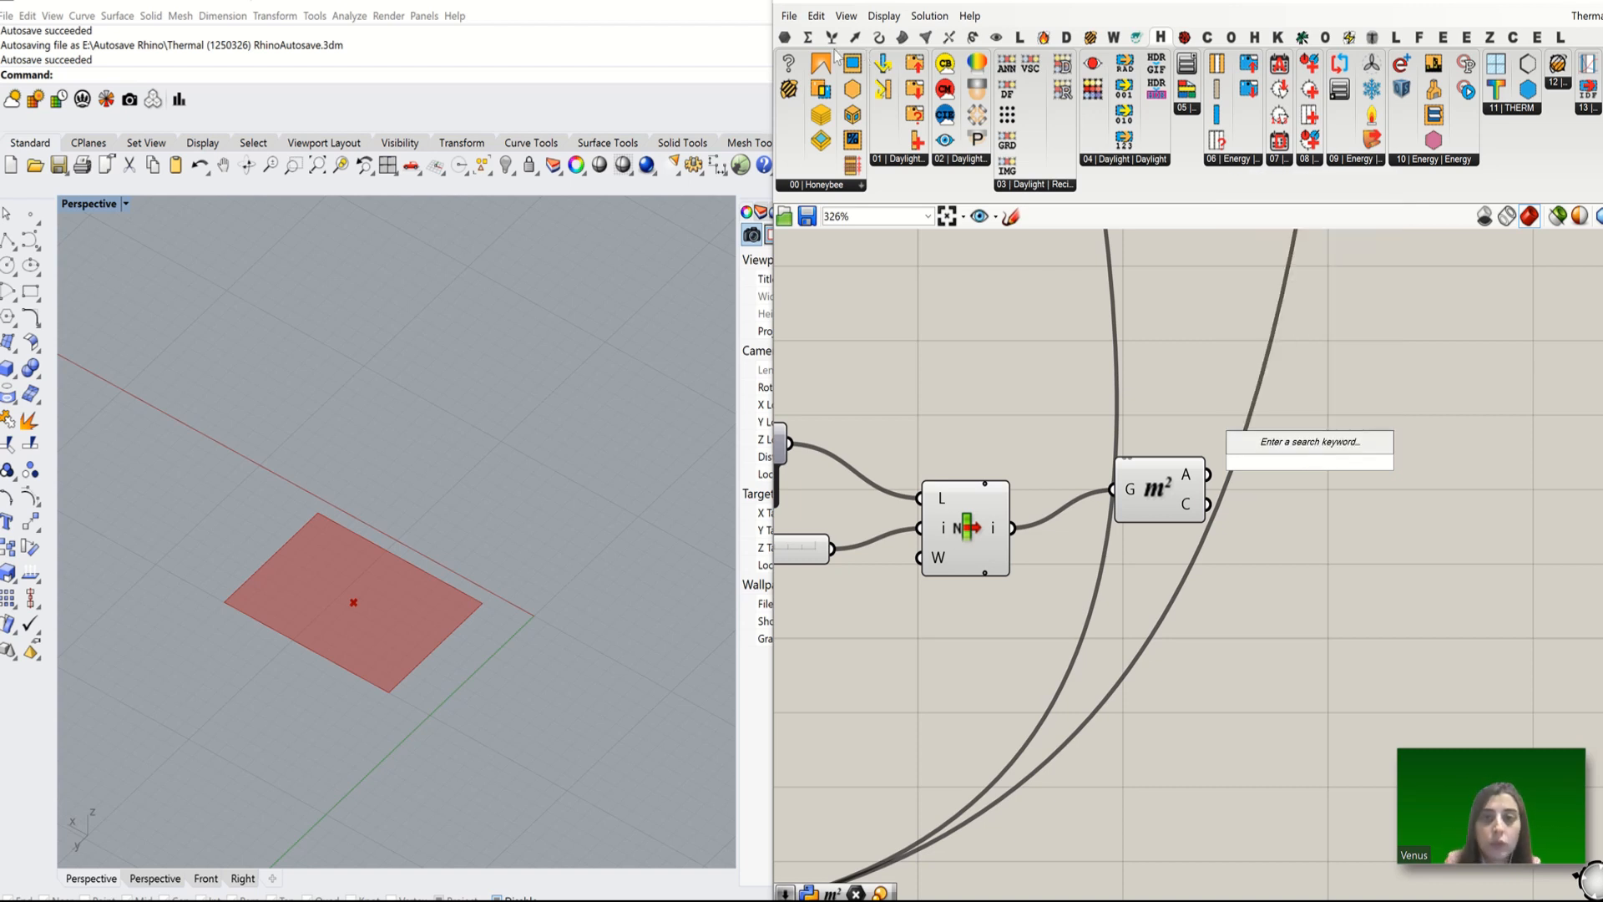
# Step: Place a Division component on the canvas beside the Area component
pyautogui.click(808, 37)
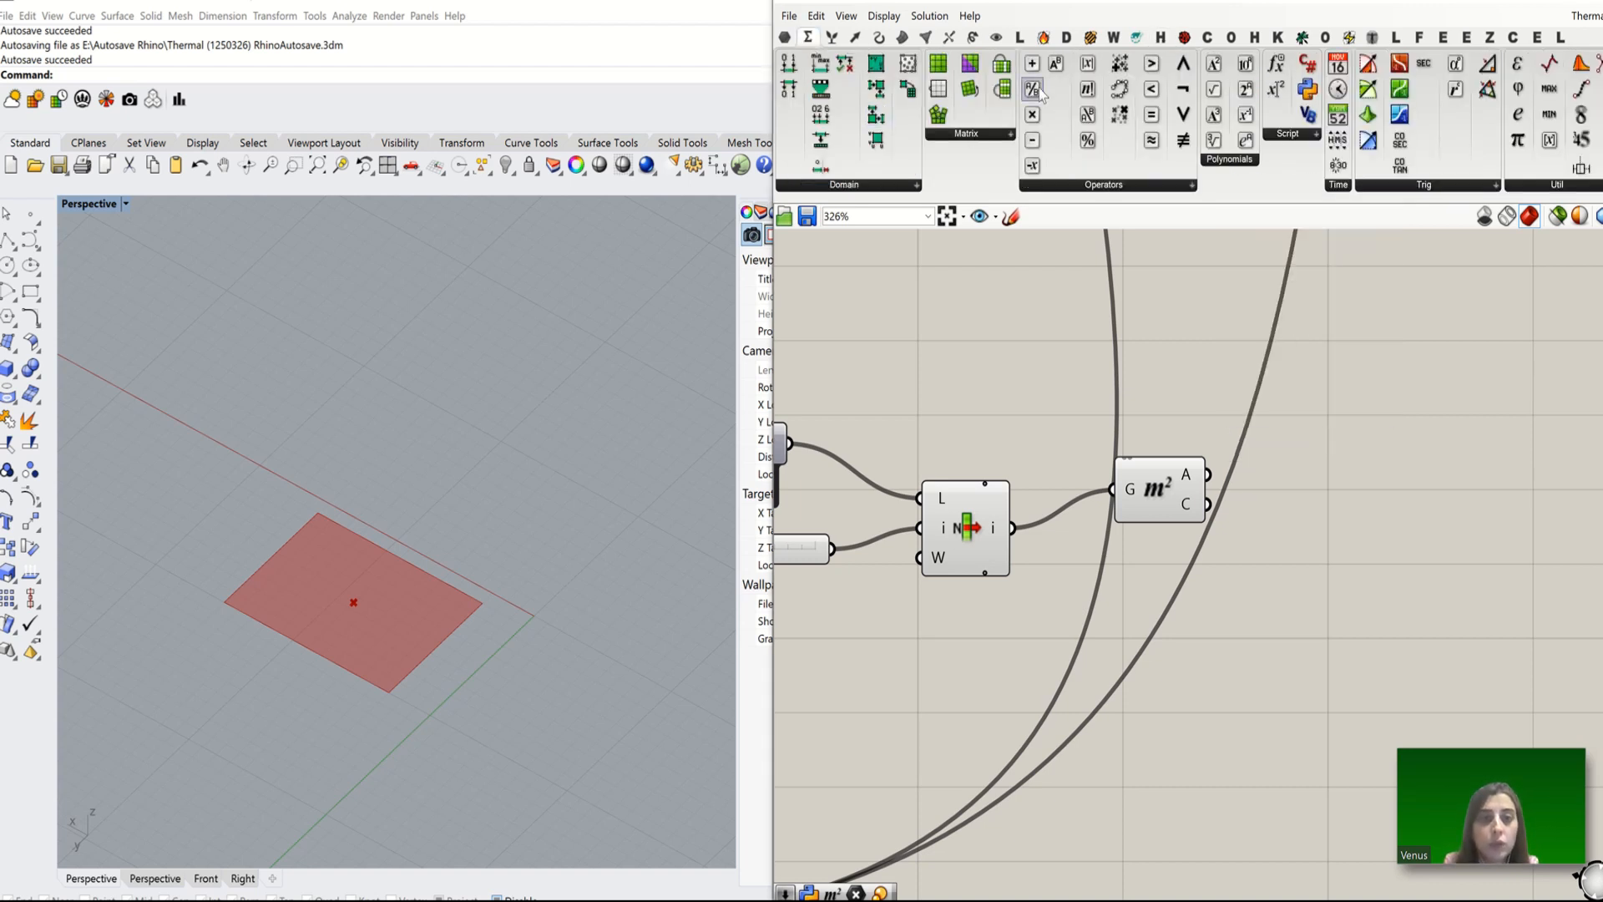
pyautogui.moveTo(1032, 88); pyautogui.dragTo(1355, 484)
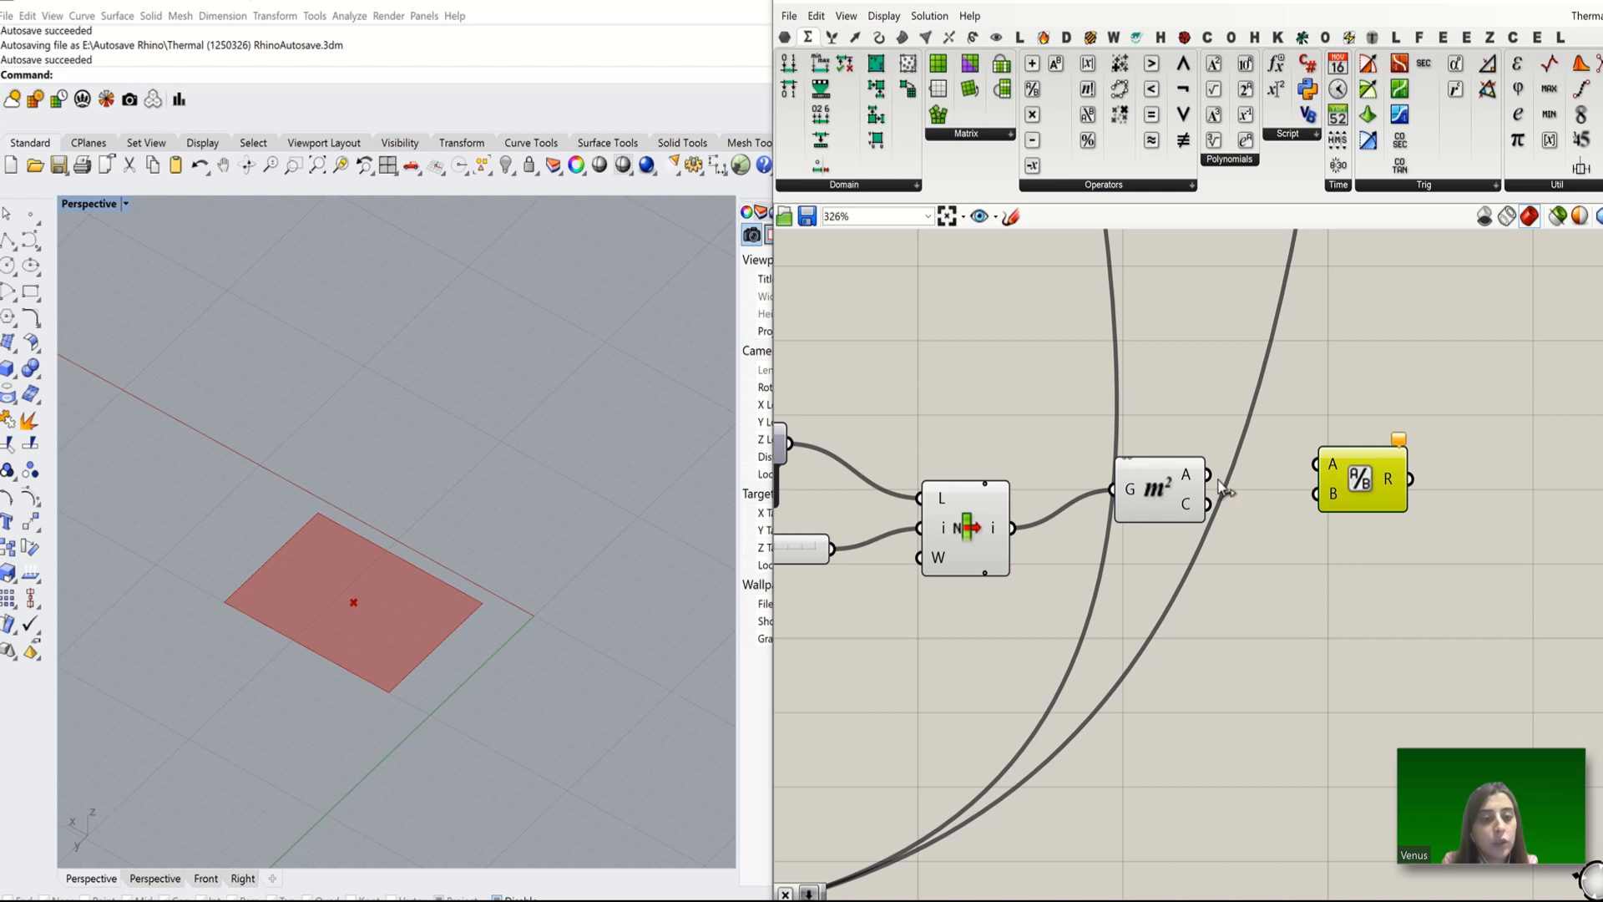
pyautogui.moveTo(1373, 469); pyautogui.dragTo(1413, 481)
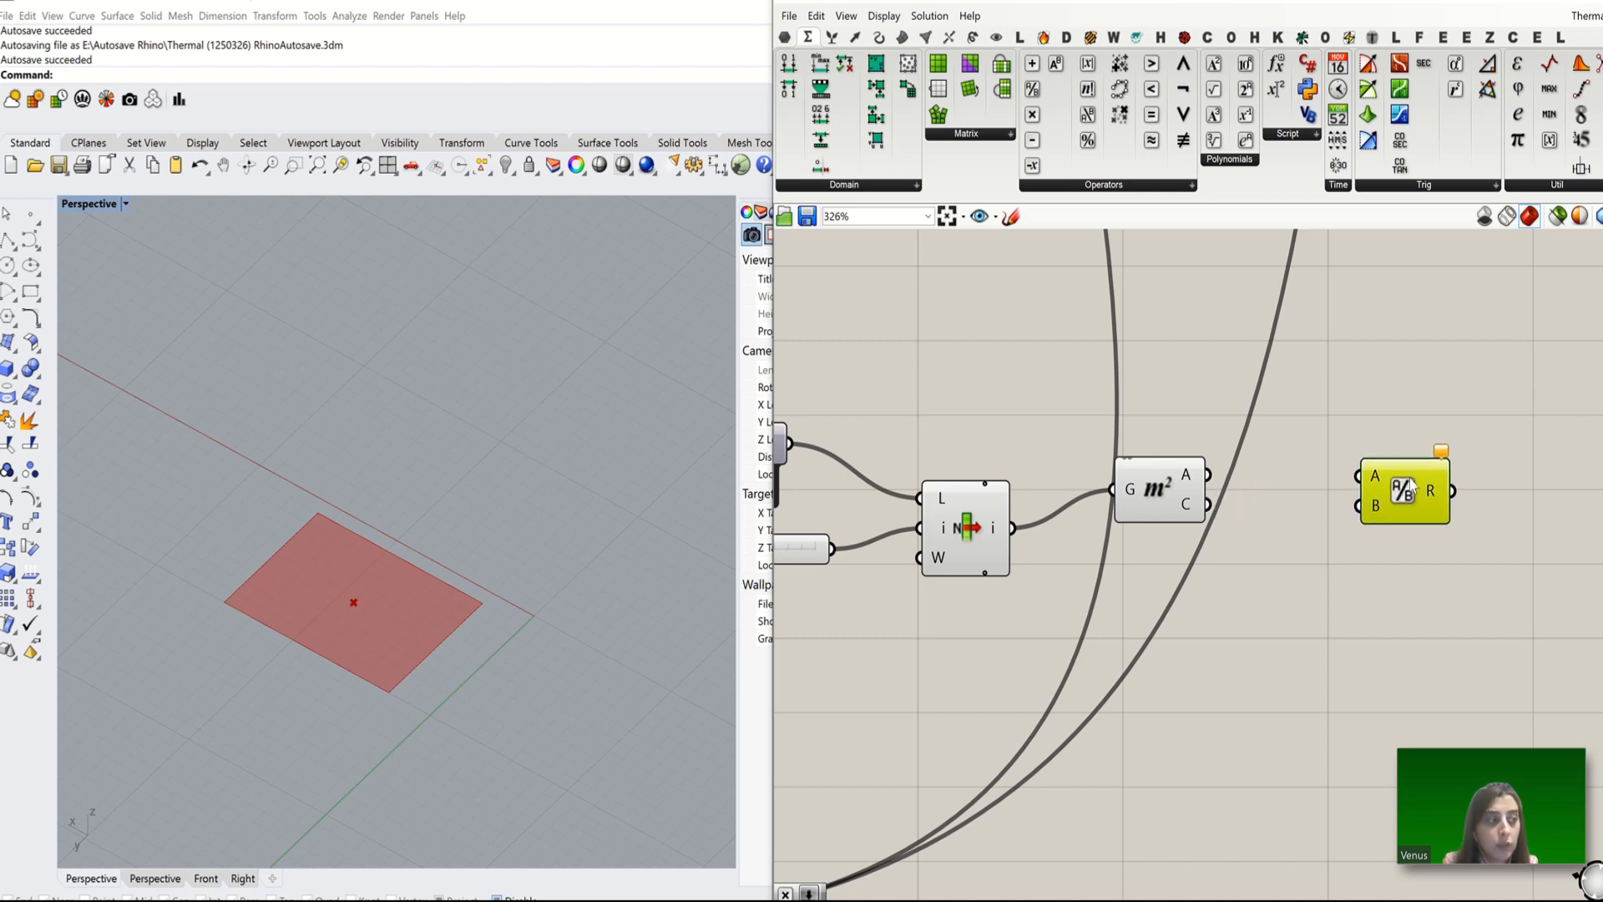
# Step: Divide a new number slider set to 5 by the surface's area in the Division component and check the result
pyautogui.doubleClick(1340, 383)
pyautogui.write('5')
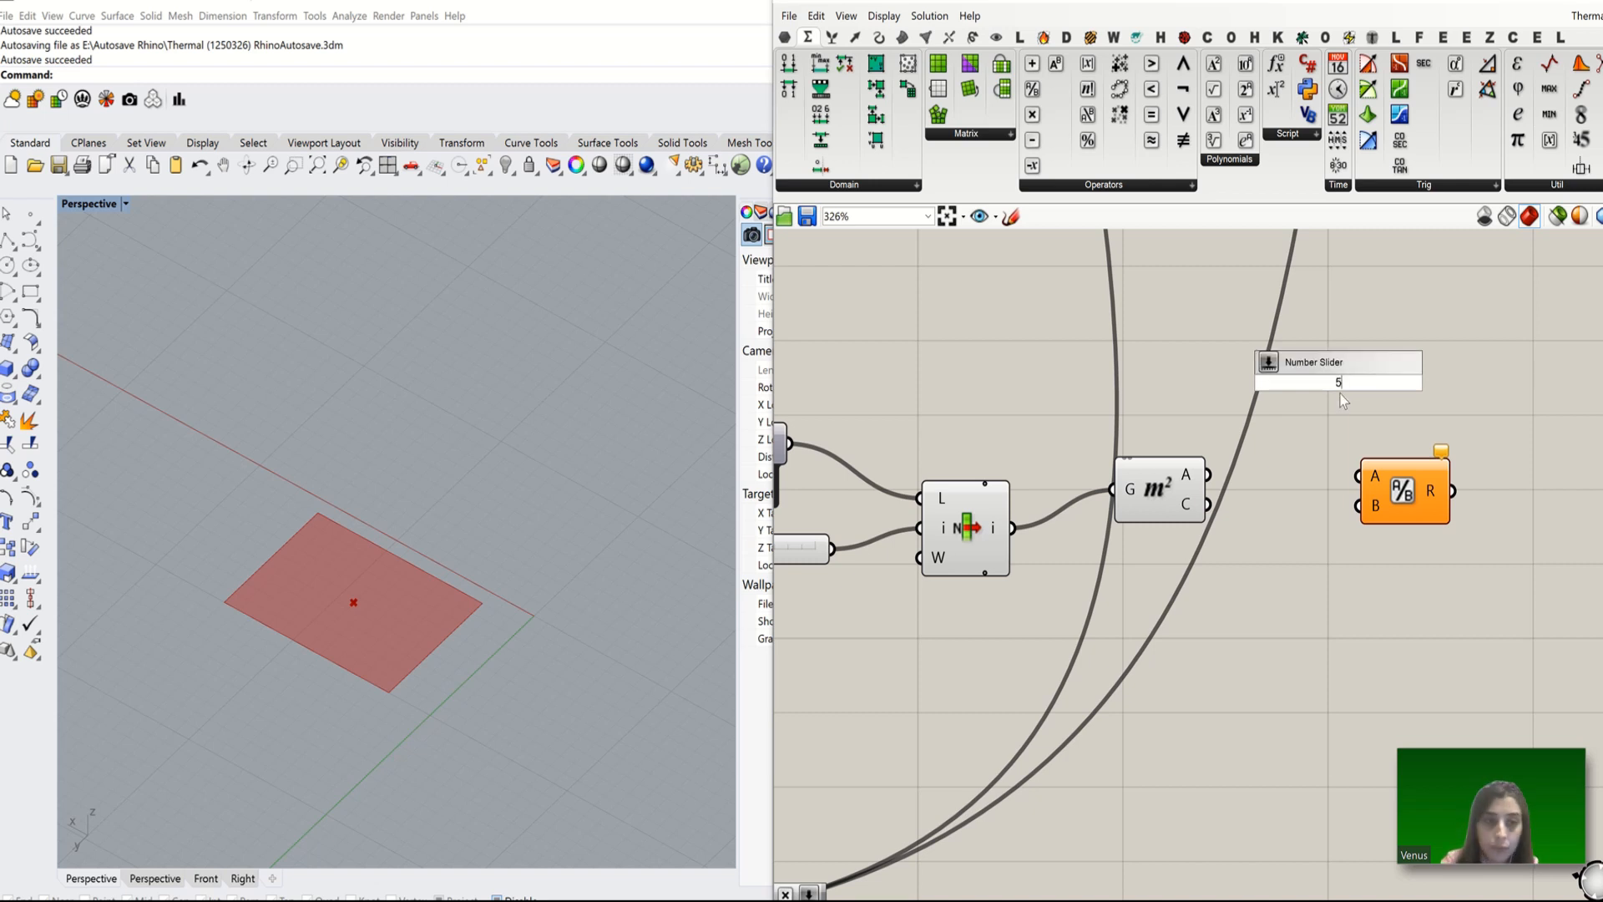
pyautogui.click(1332, 369)
pyautogui.moveTo(1253, 365); pyautogui.dragTo(1102, 341)
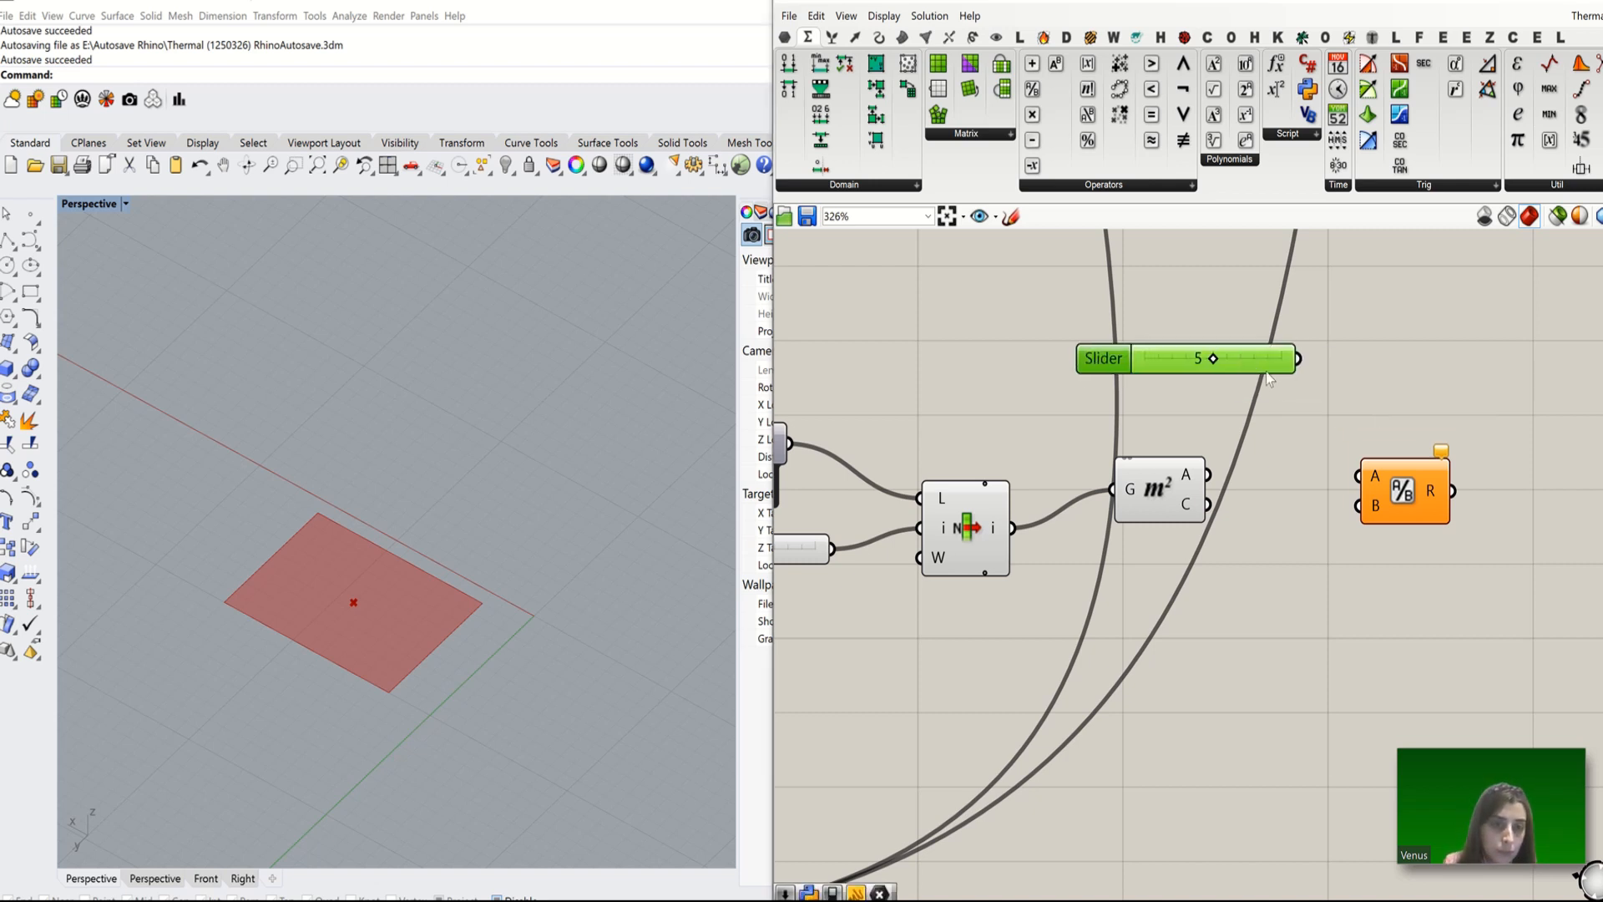
pyautogui.moveTo(1300, 359); pyautogui.dragTo(1358, 475)
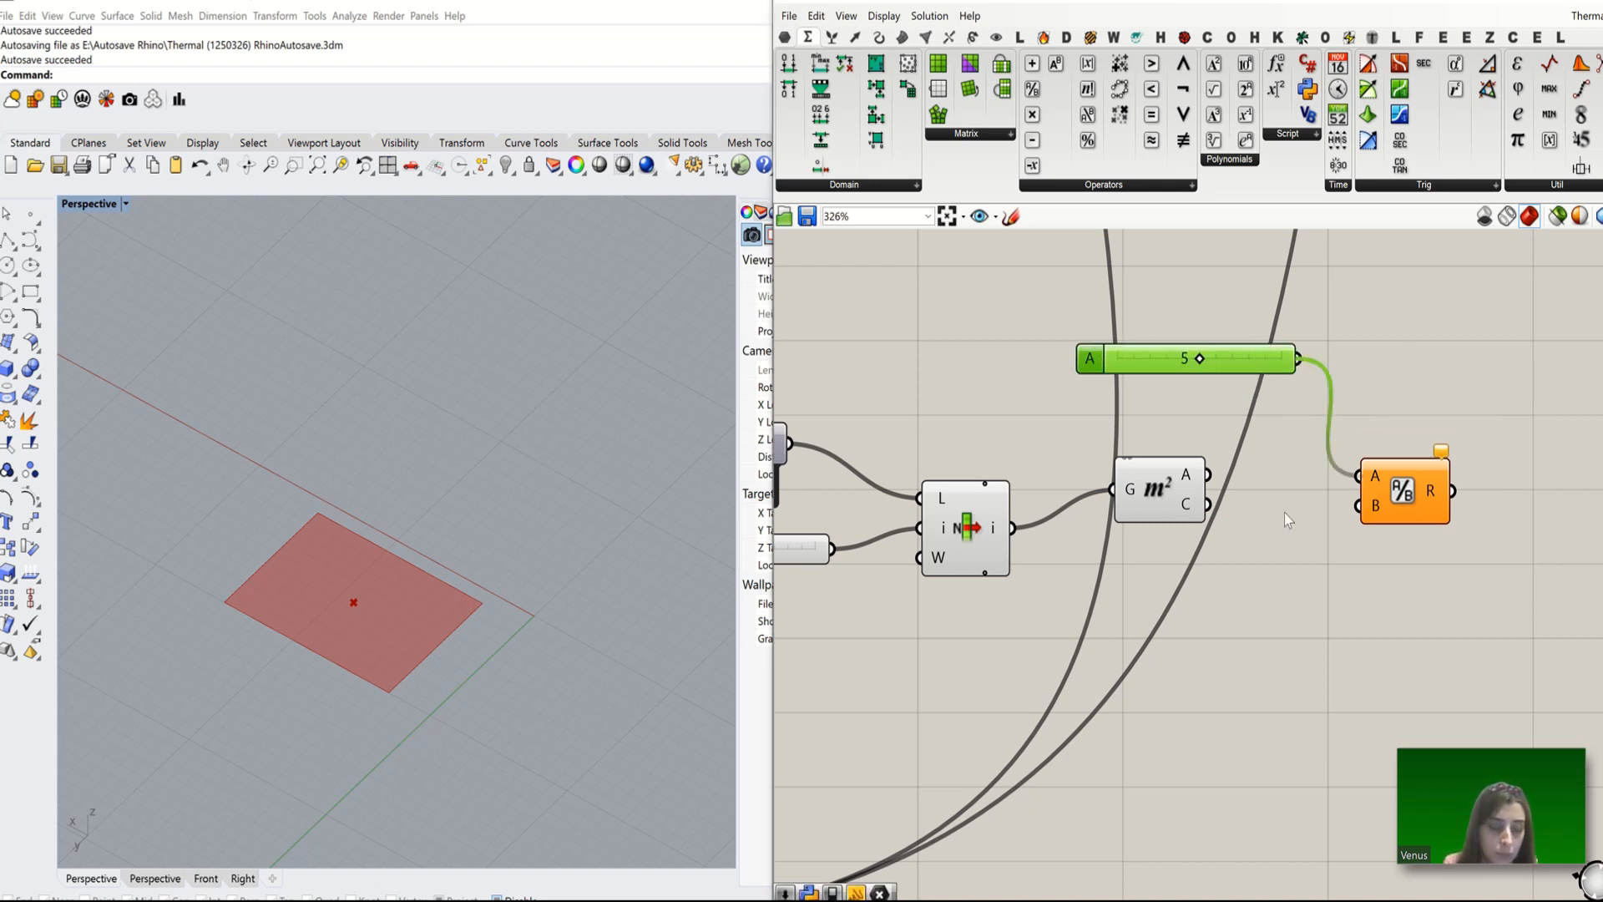
pyautogui.moveTo(1210, 475); pyautogui.dragTo(1358, 506)
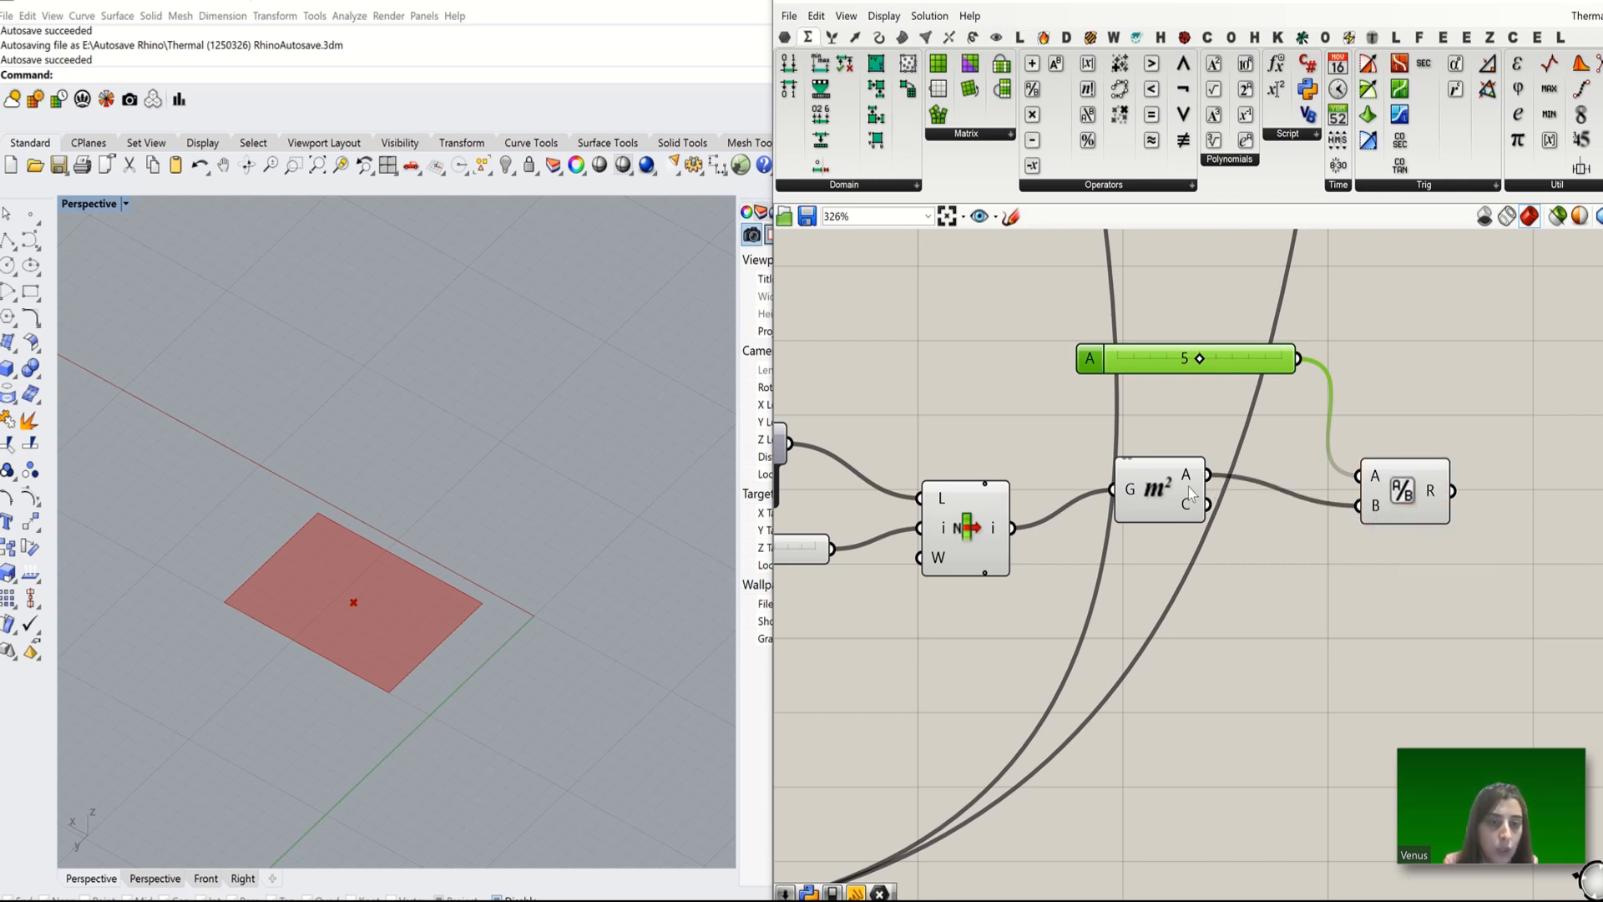
pyautogui.scroll(-2, 954, 504)
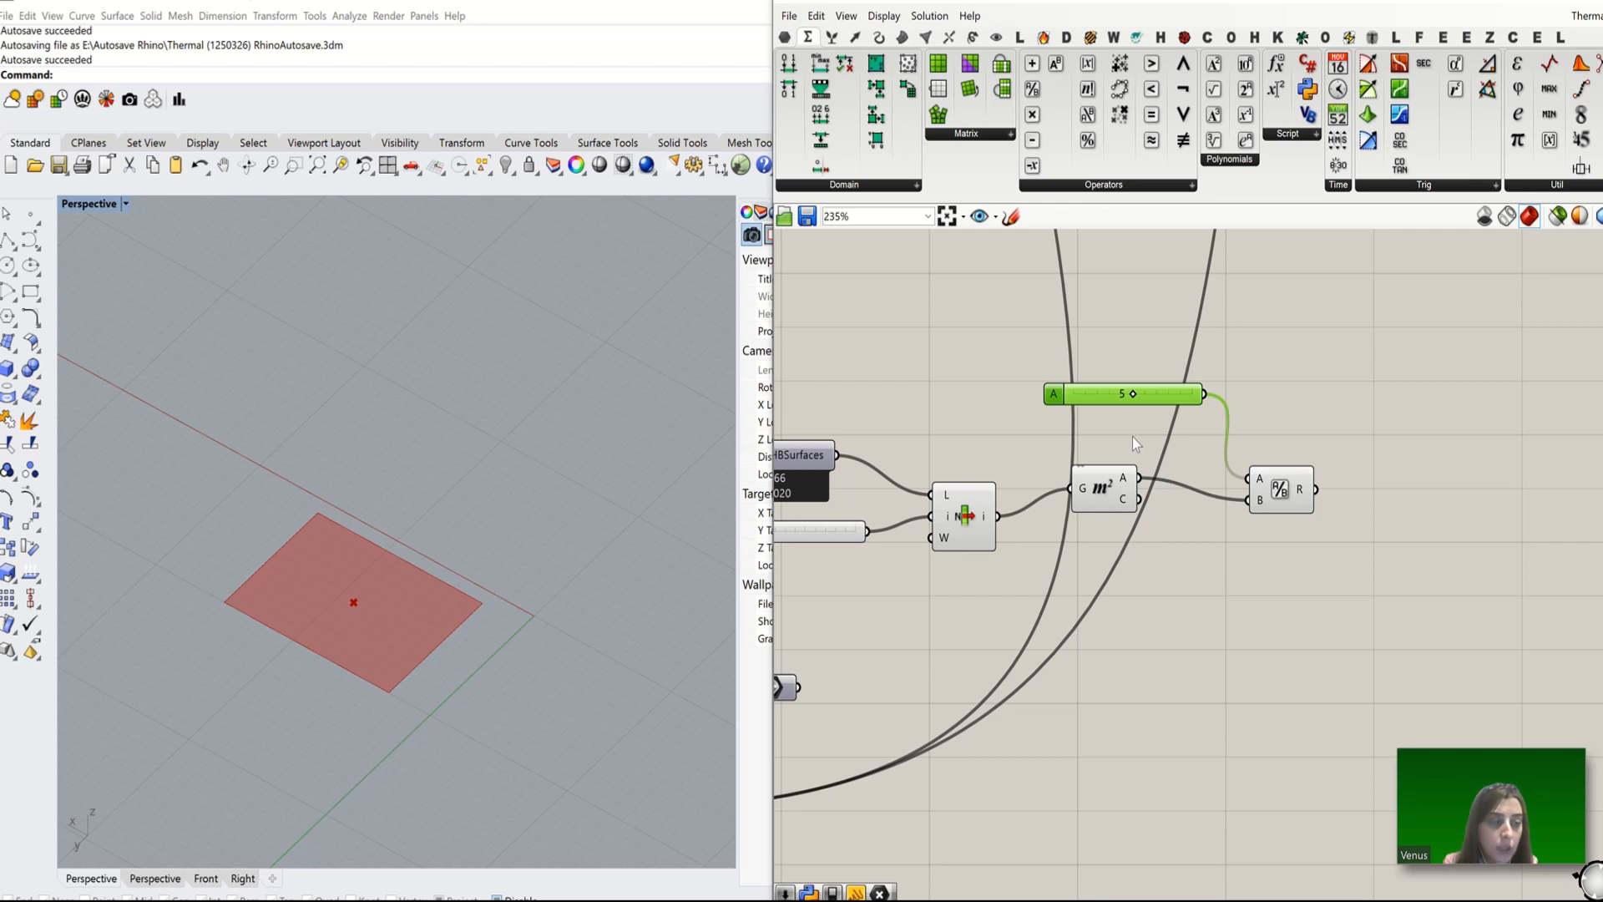
pyautogui.scroll(-3, 1294, 501)
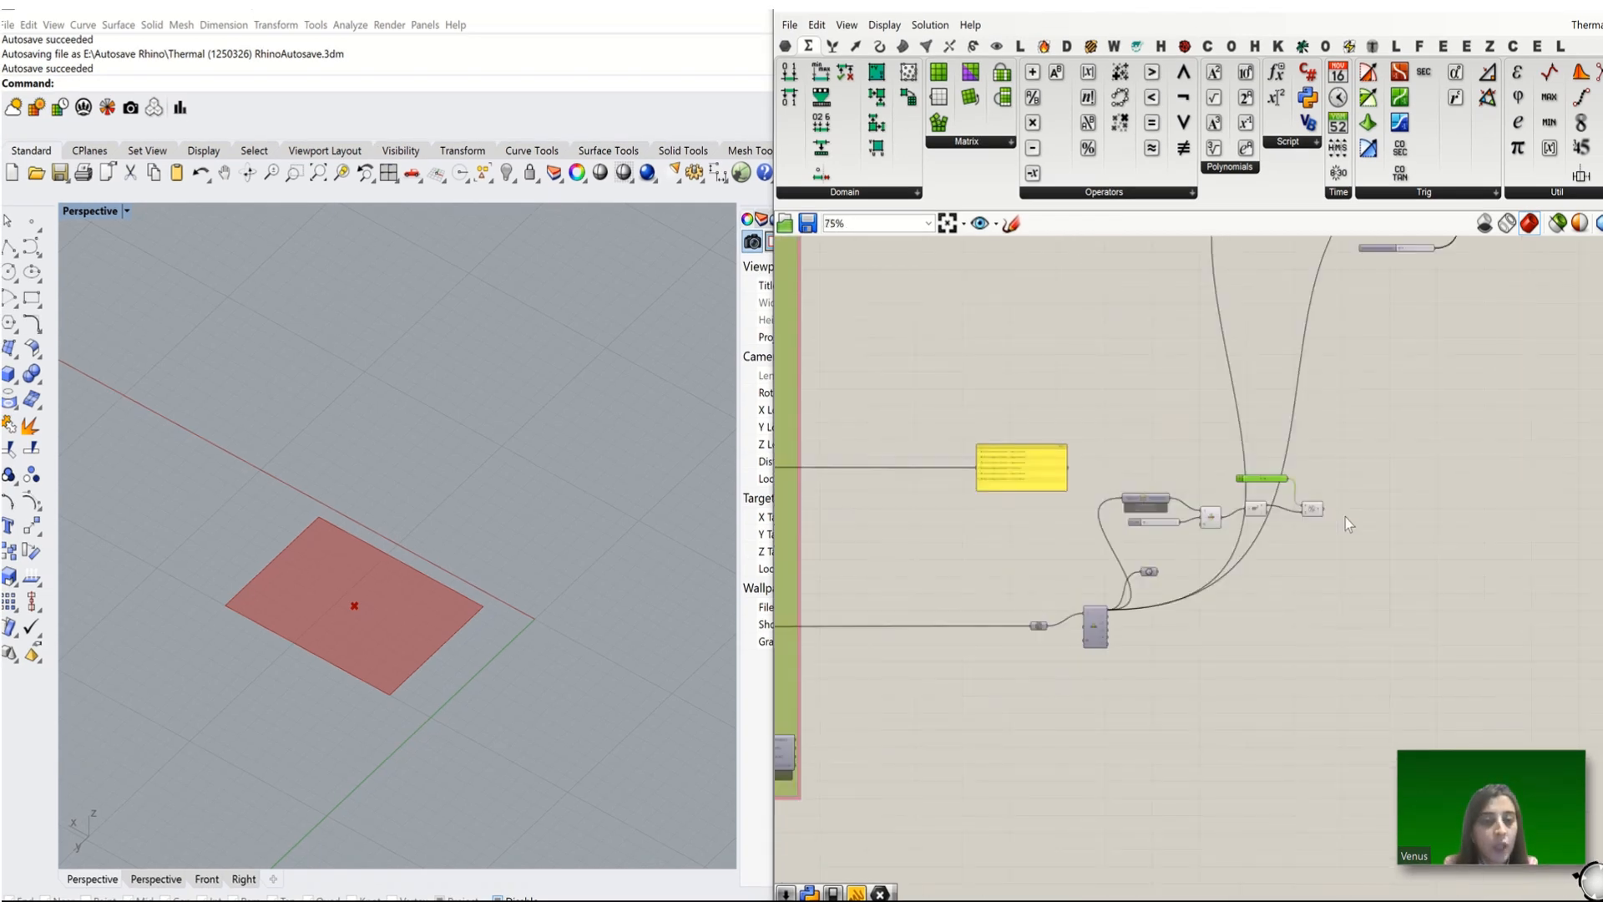
pyautogui.scroll(6, 1286, 511)
pyautogui.moveTo(1317, 493)
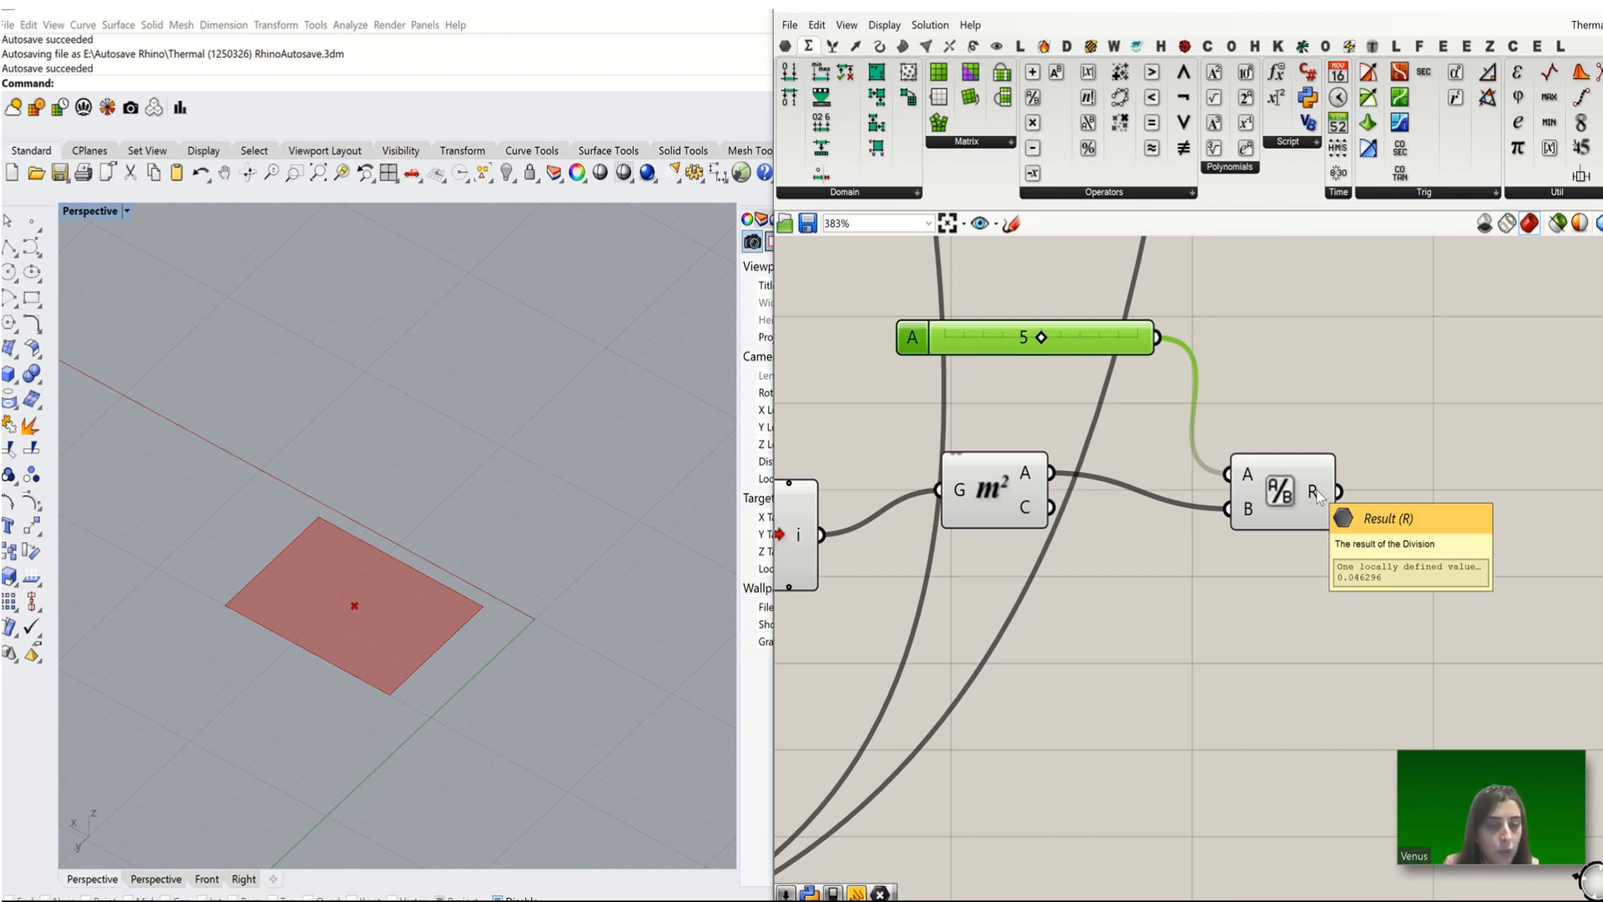
# Step: Move the chain from zone decomposition to Division beneath the lighting density component in the Load area, with the ventilationPerPerson slider below it
pyautogui.scroll(-8, 1317, 494)
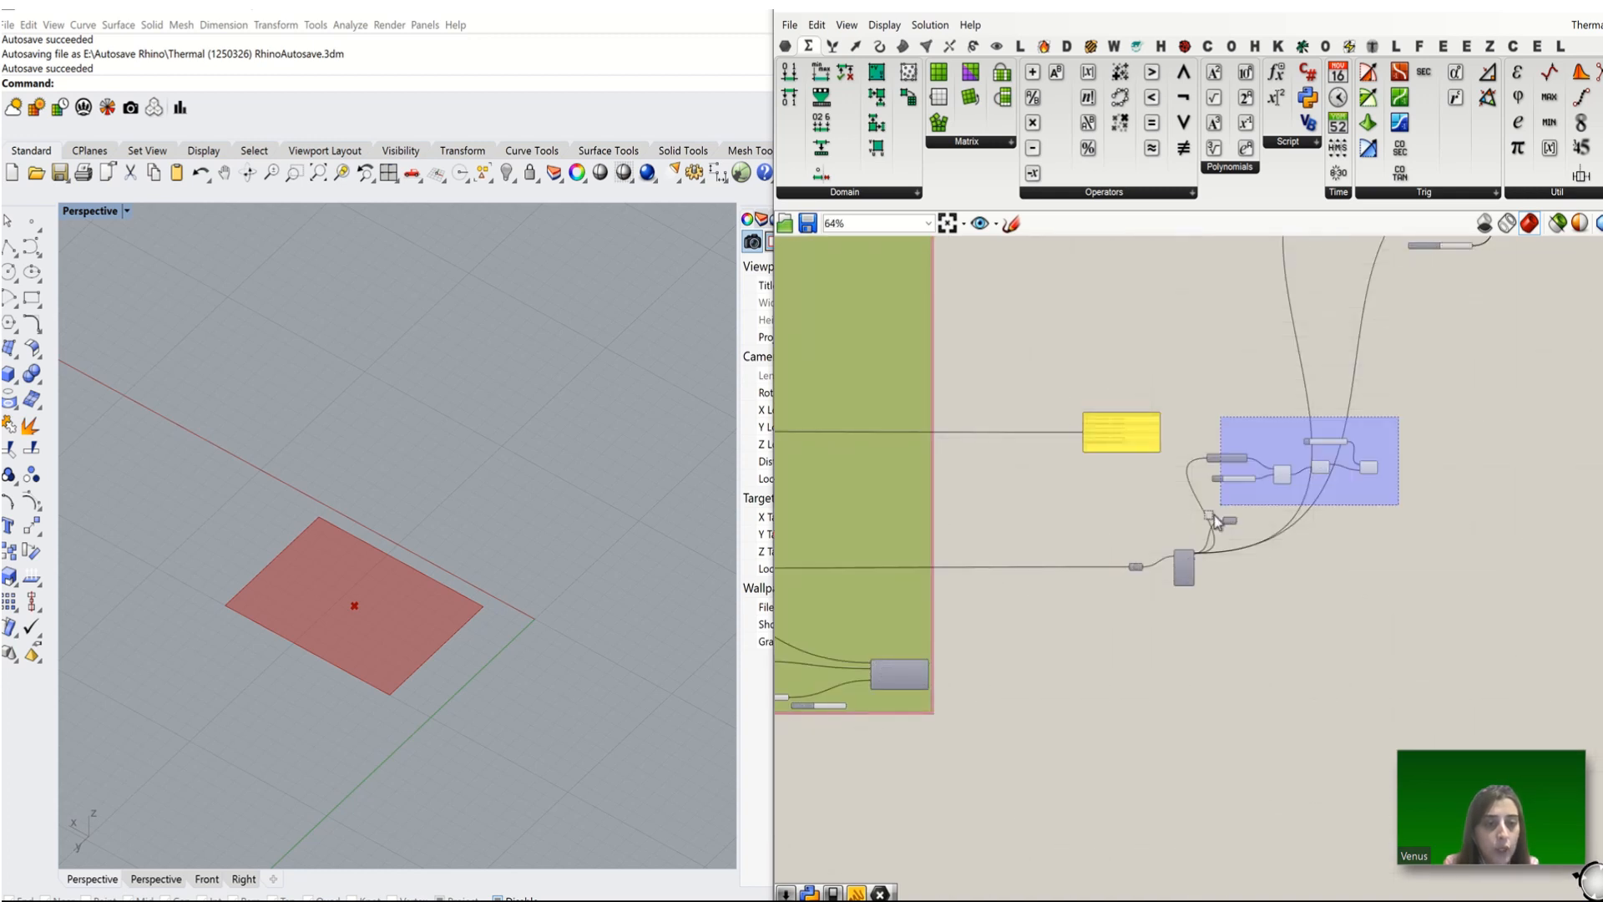
pyautogui.moveTo(1214, 514); pyautogui.dragTo(1214, 518)
pyautogui.moveTo(1369, 468); pyautogui.dragTo(1357, 595)
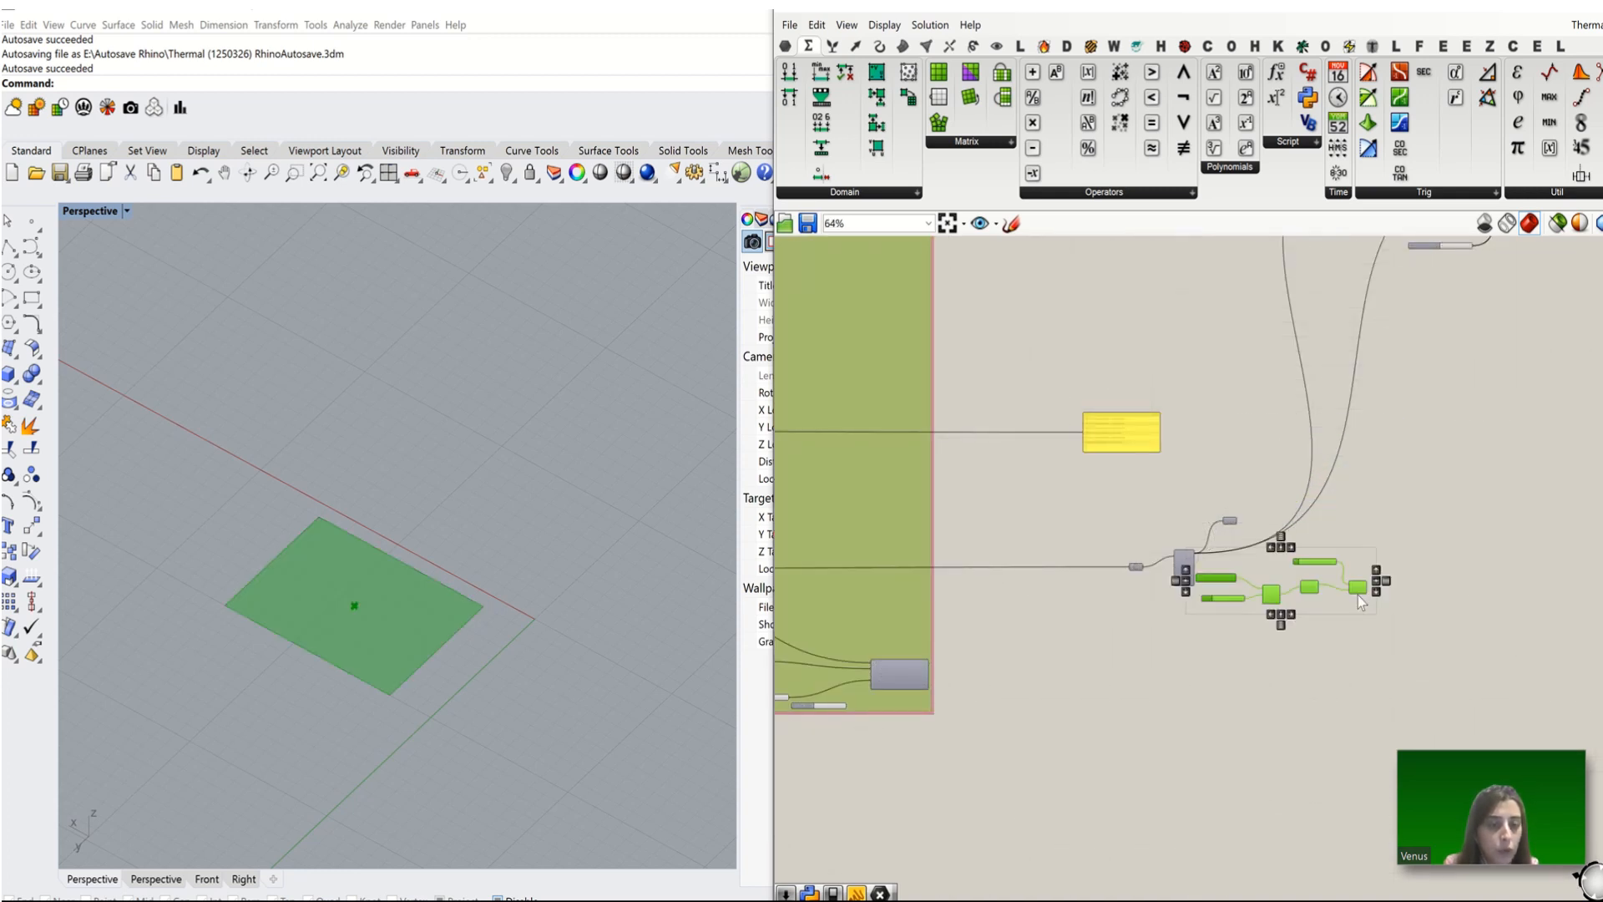
pyautogui.scroll(-4, 1357, 595)
pyautogui.scroll(9, 1370, 551)
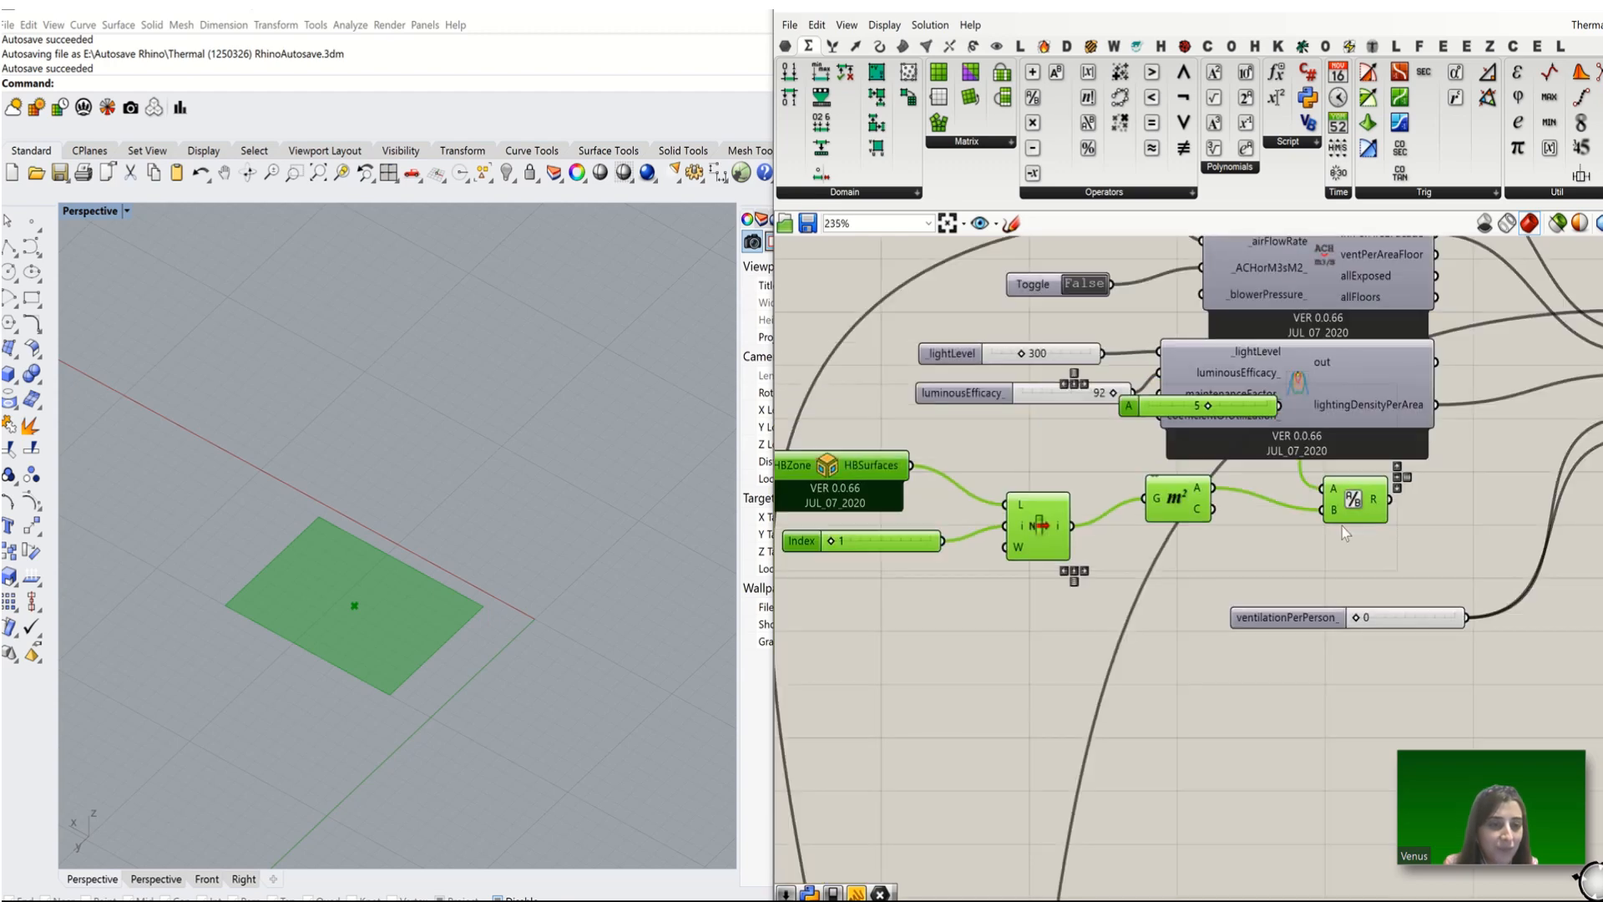
pyautogui.moveTo(1343, 528); pyautogui.dragTo(1261, 804)
# Step: Connect the Division result to the numOfPeoplePerArea input of the zone loads component
pyautogui.scroll(-3, 1278, 613)
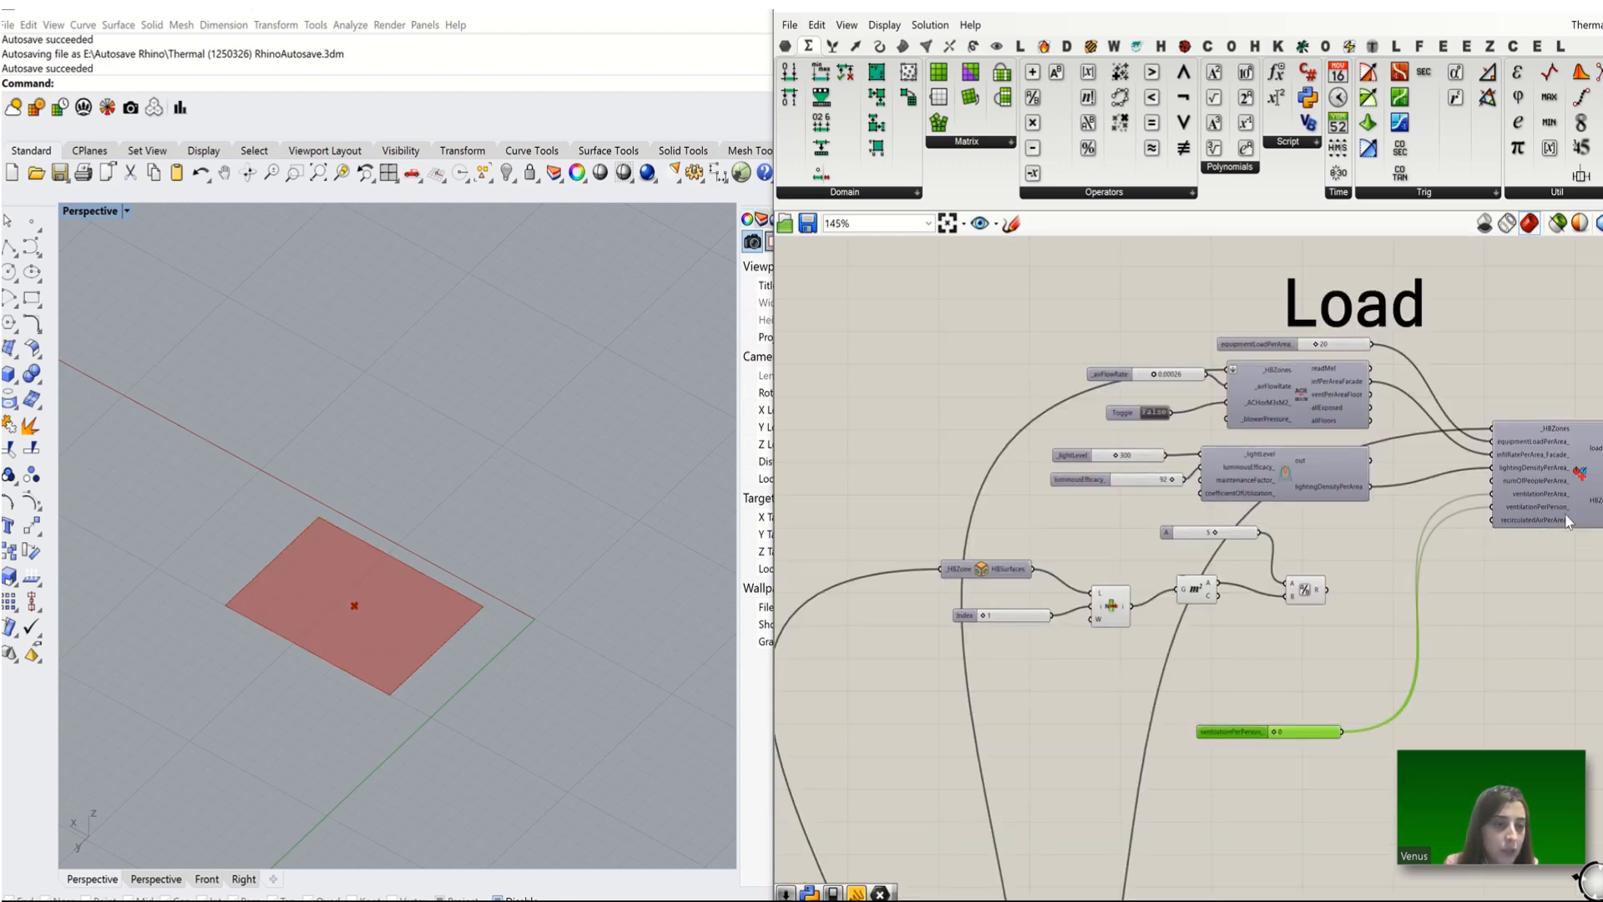
pyautogui.scroll(5, 1567, 509)
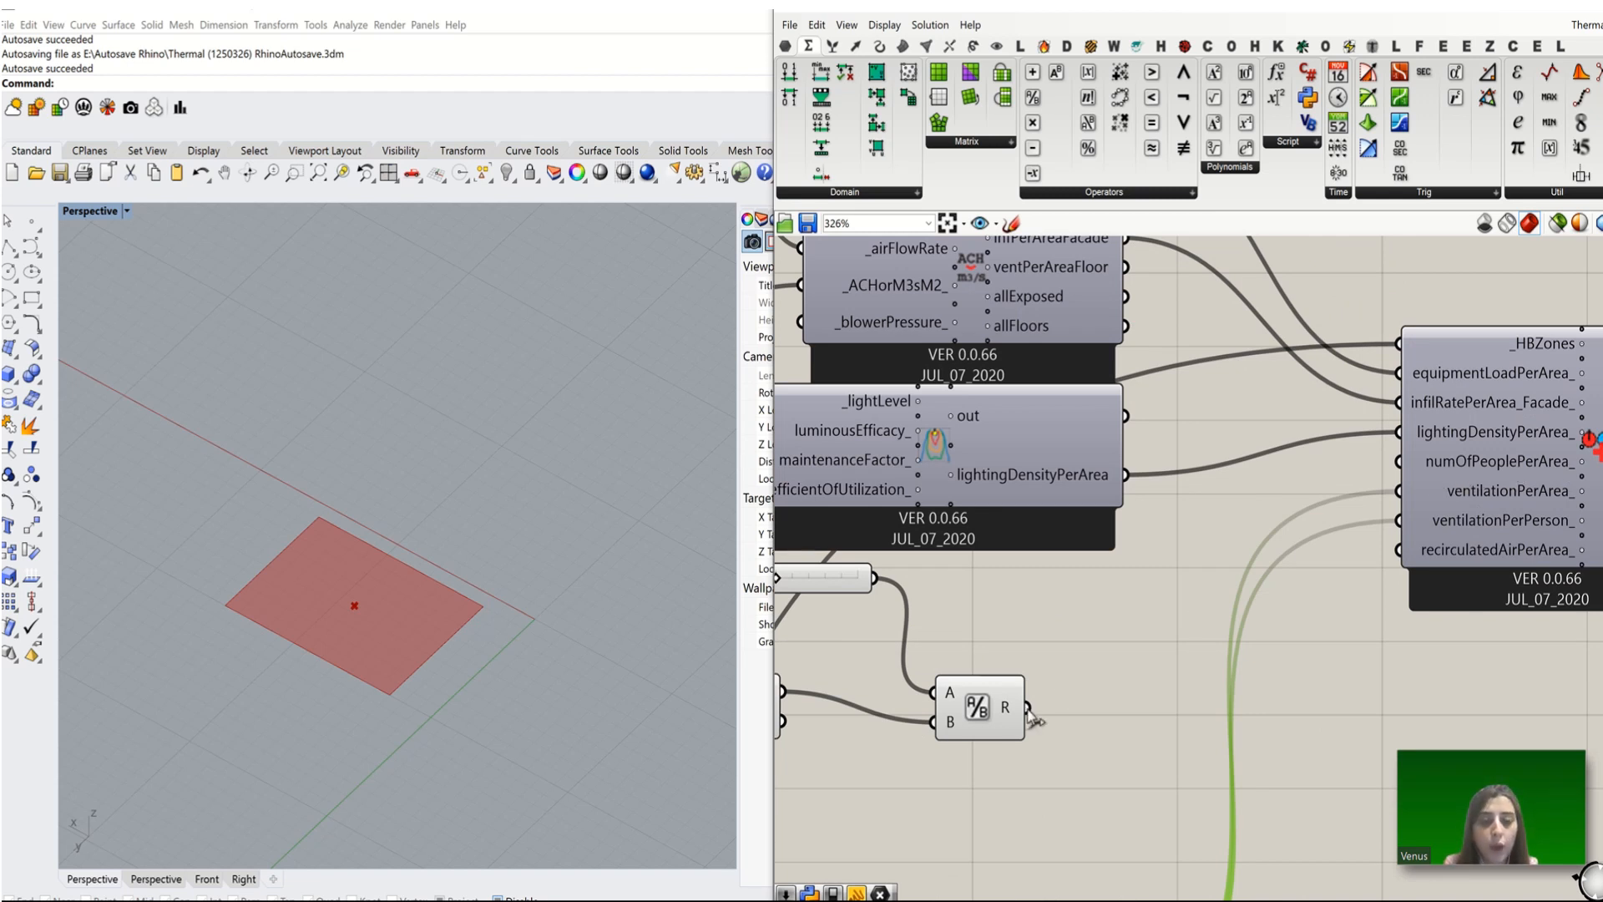
pyautogui.moveTo(1029, 708); pyautogui.dragTo(1399, 461)
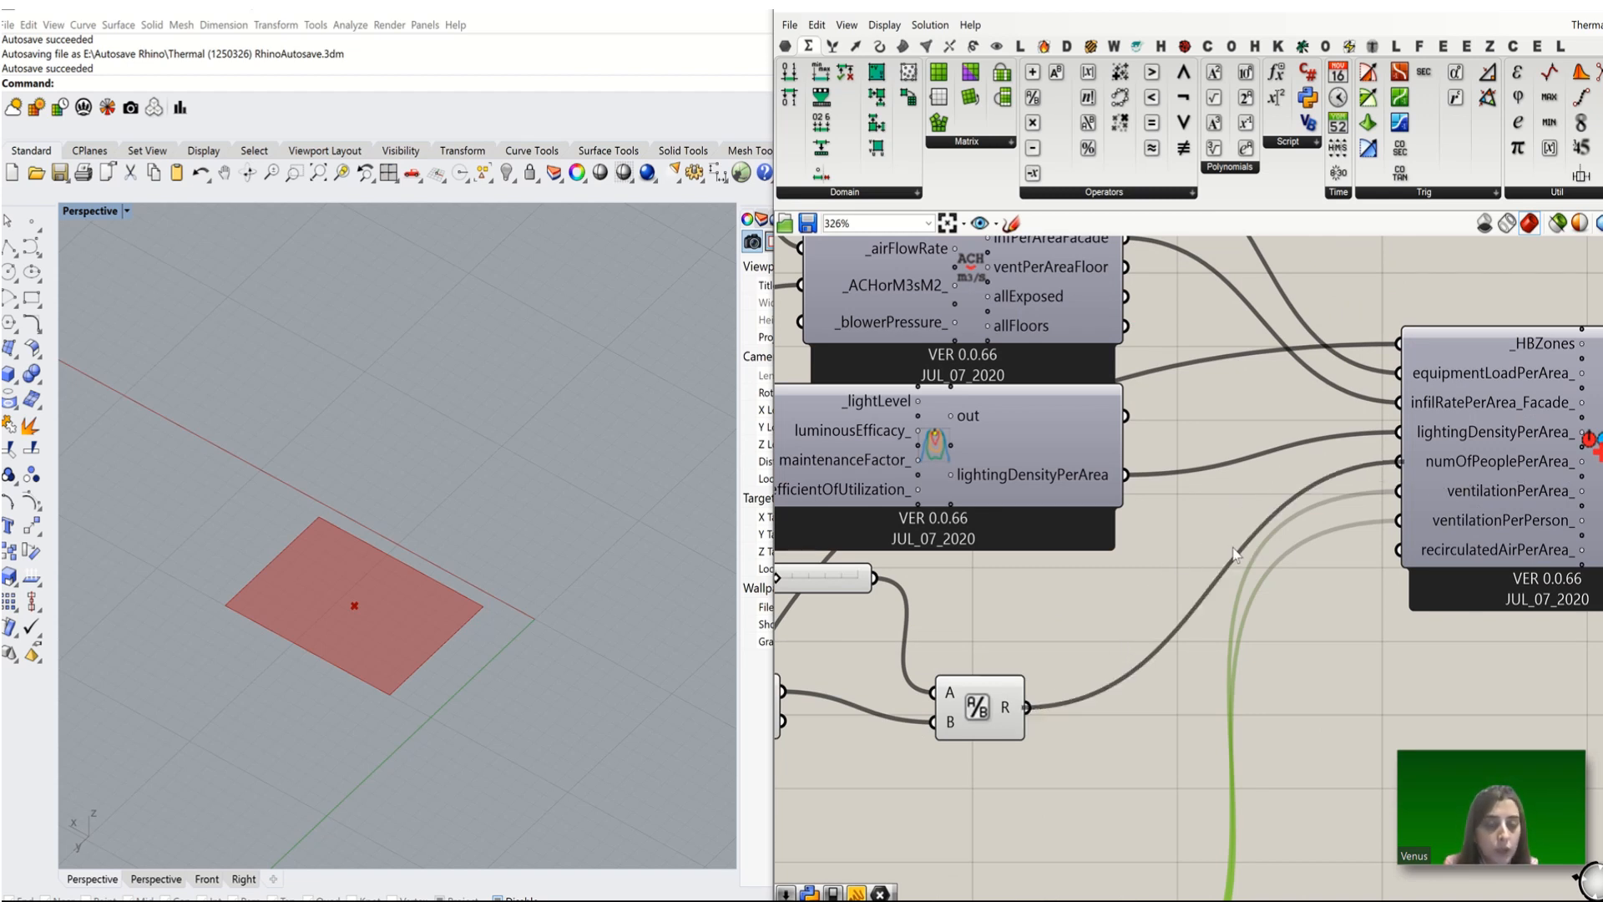
# Step: Move the Load title higher and reposition the equipment load slider, the airflow components and the lighting components above the people-per-area chain
pyautogui.scroll(-5, 1236, 555)
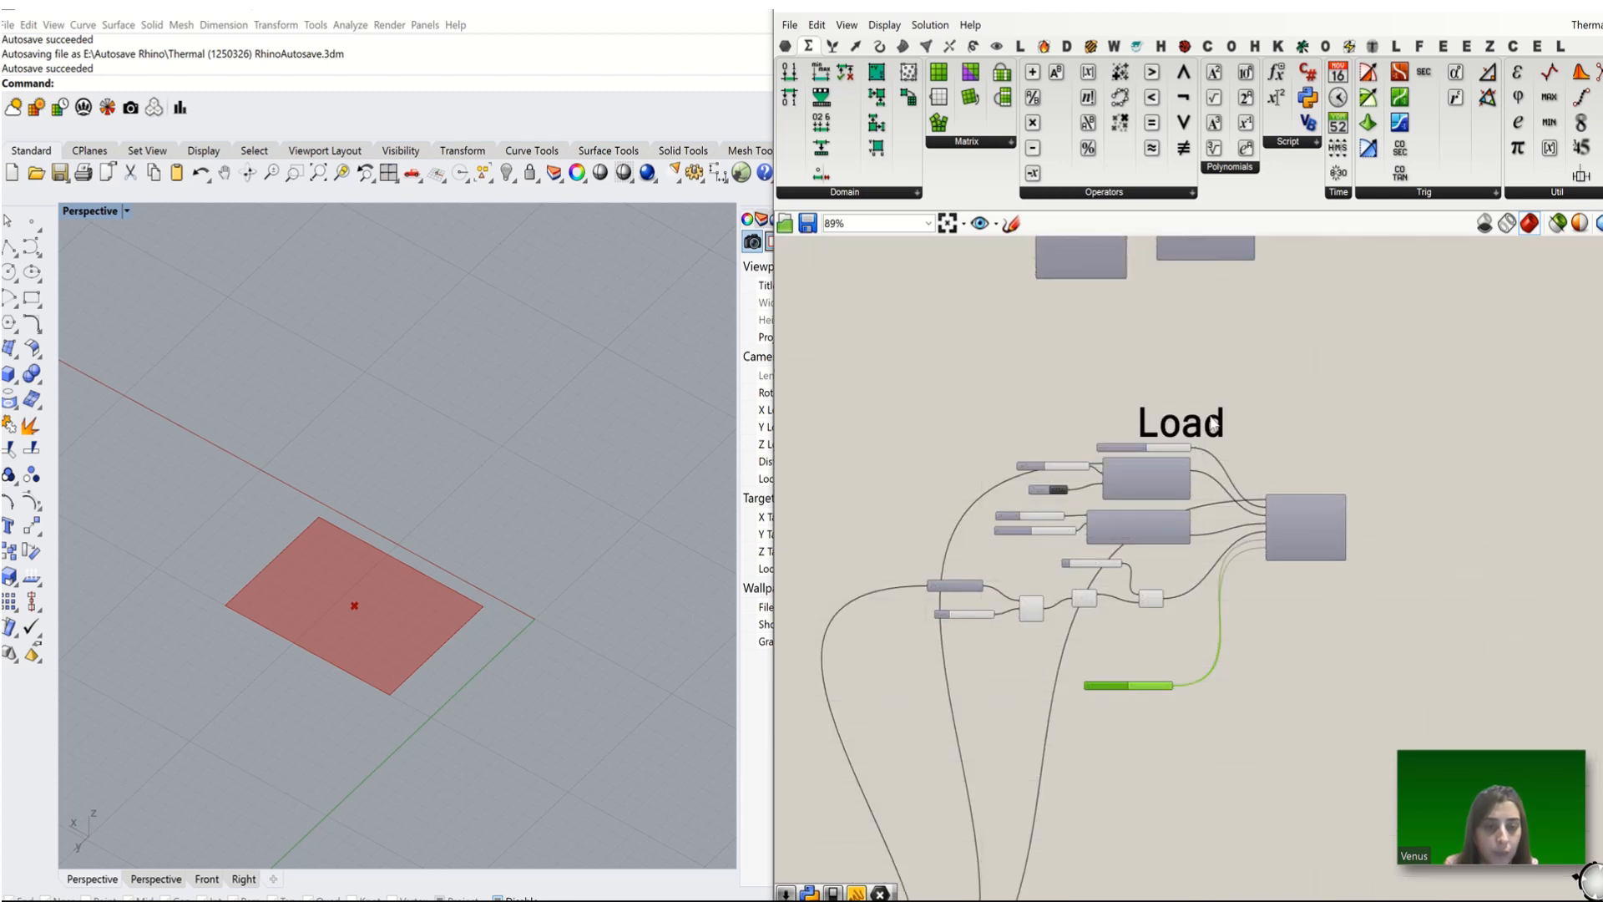
pyautogui.moveTo(1213, 424)
pyautogui.mouseDown()
pyautogui.moveTo(1259, 388)
pyautogui.moveTo(1269, 350)
pyautogui.mouseUp()
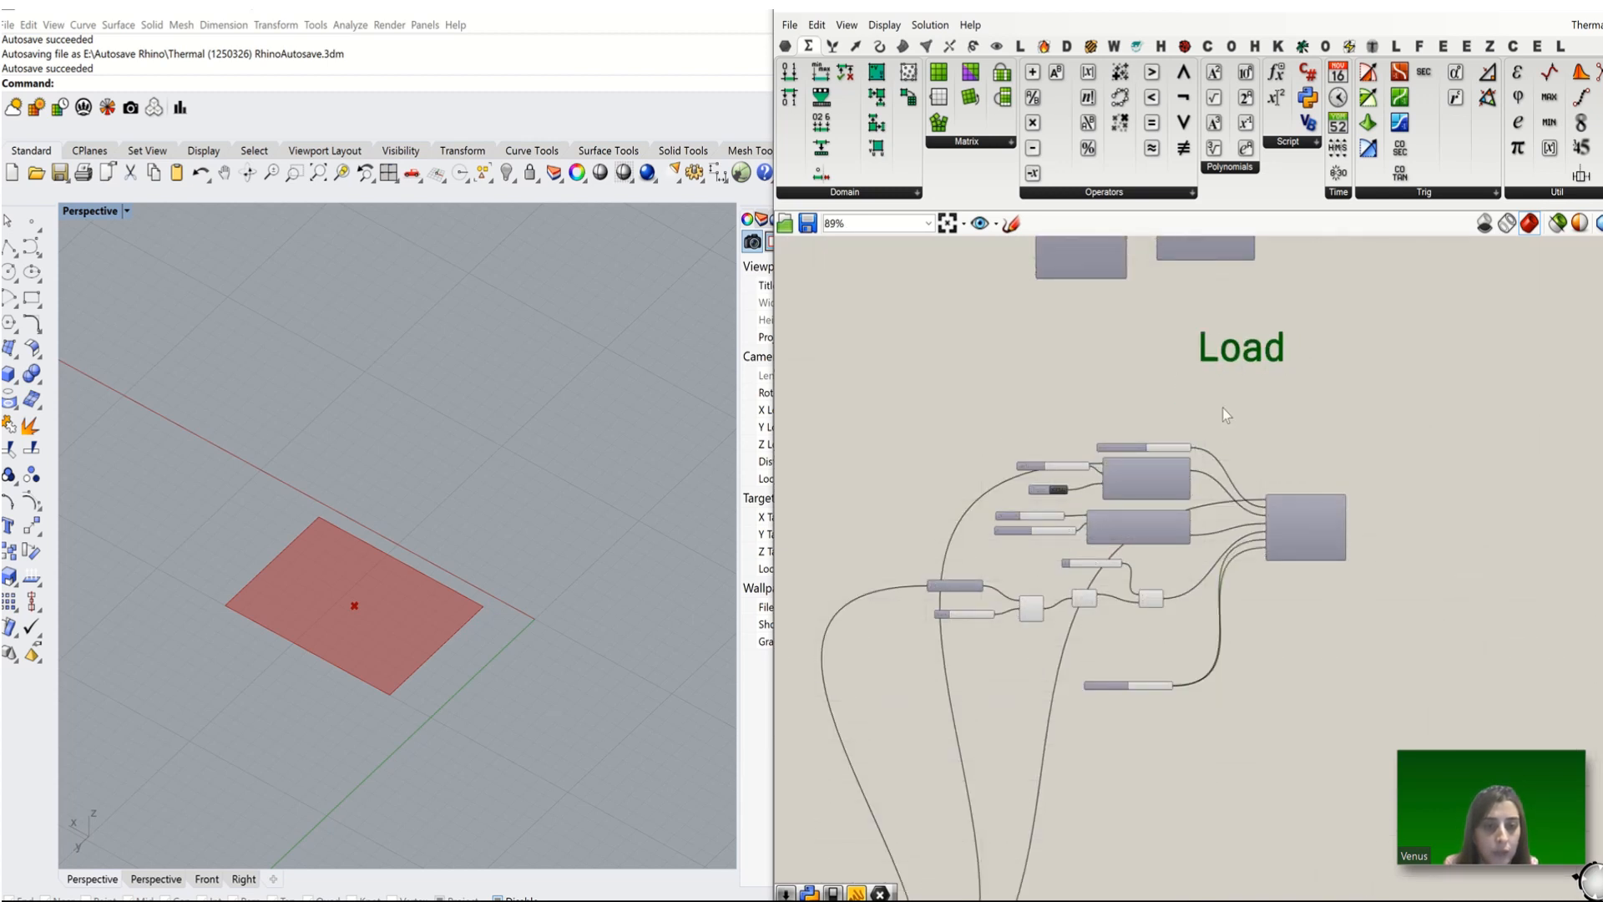
pyautogui.click(1151, 447)
pyautogui.moveTo(1149, 440); pyautogui.dragTo(1026, 500)
pyautogui.moveTo(1124, 464); pyautogui.dragTo(1126, 442)
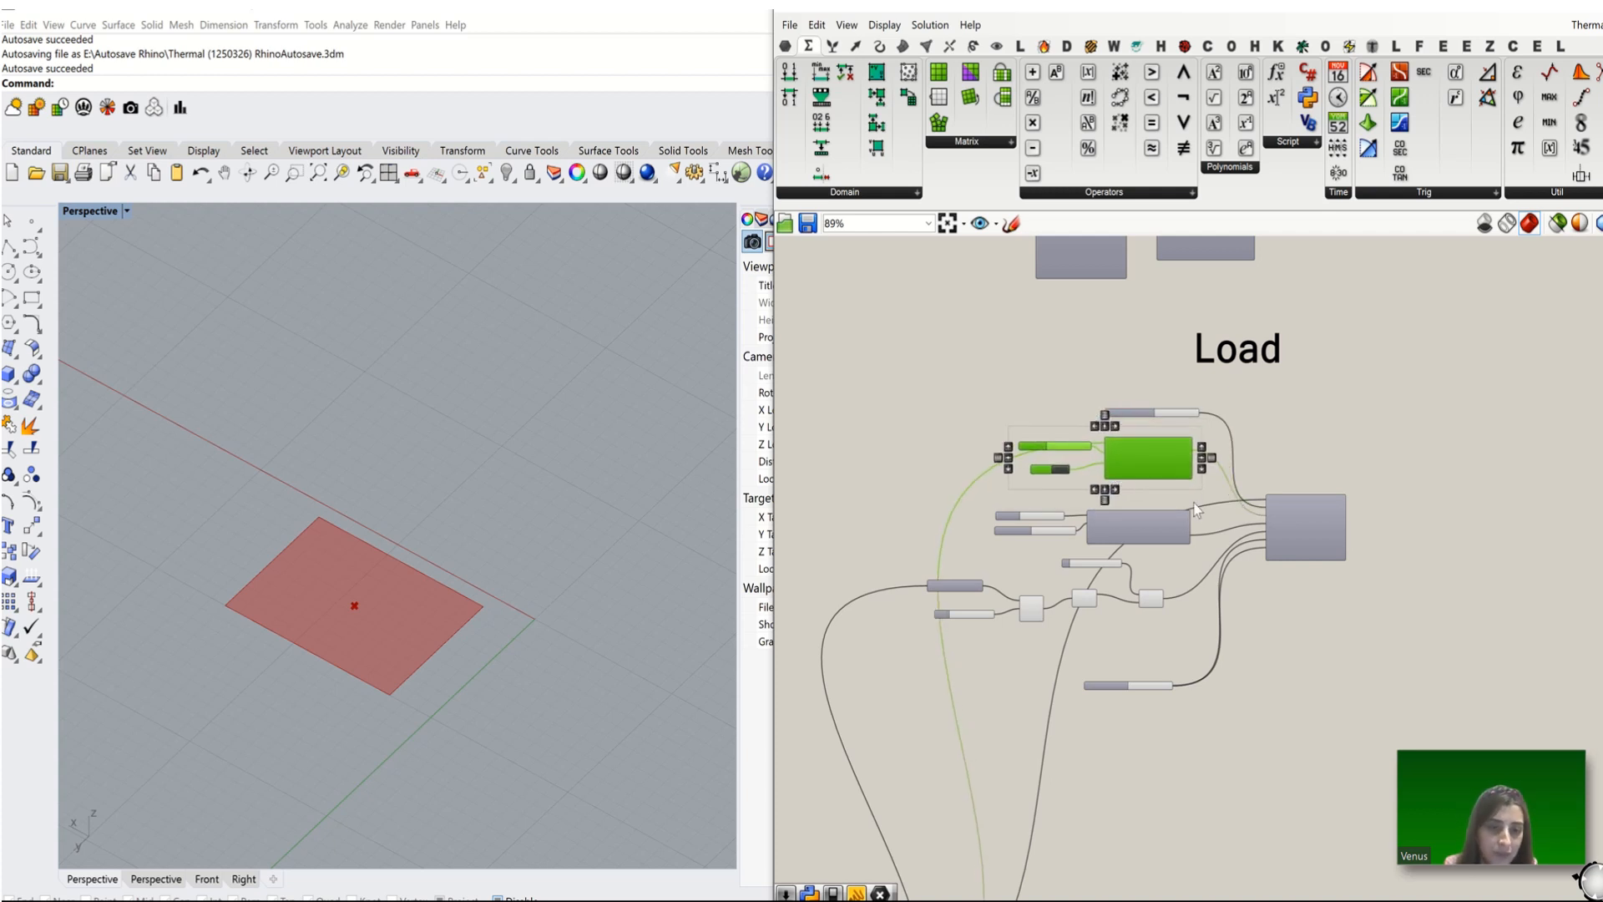
pyautogui.scroll(2, 1196, 505)
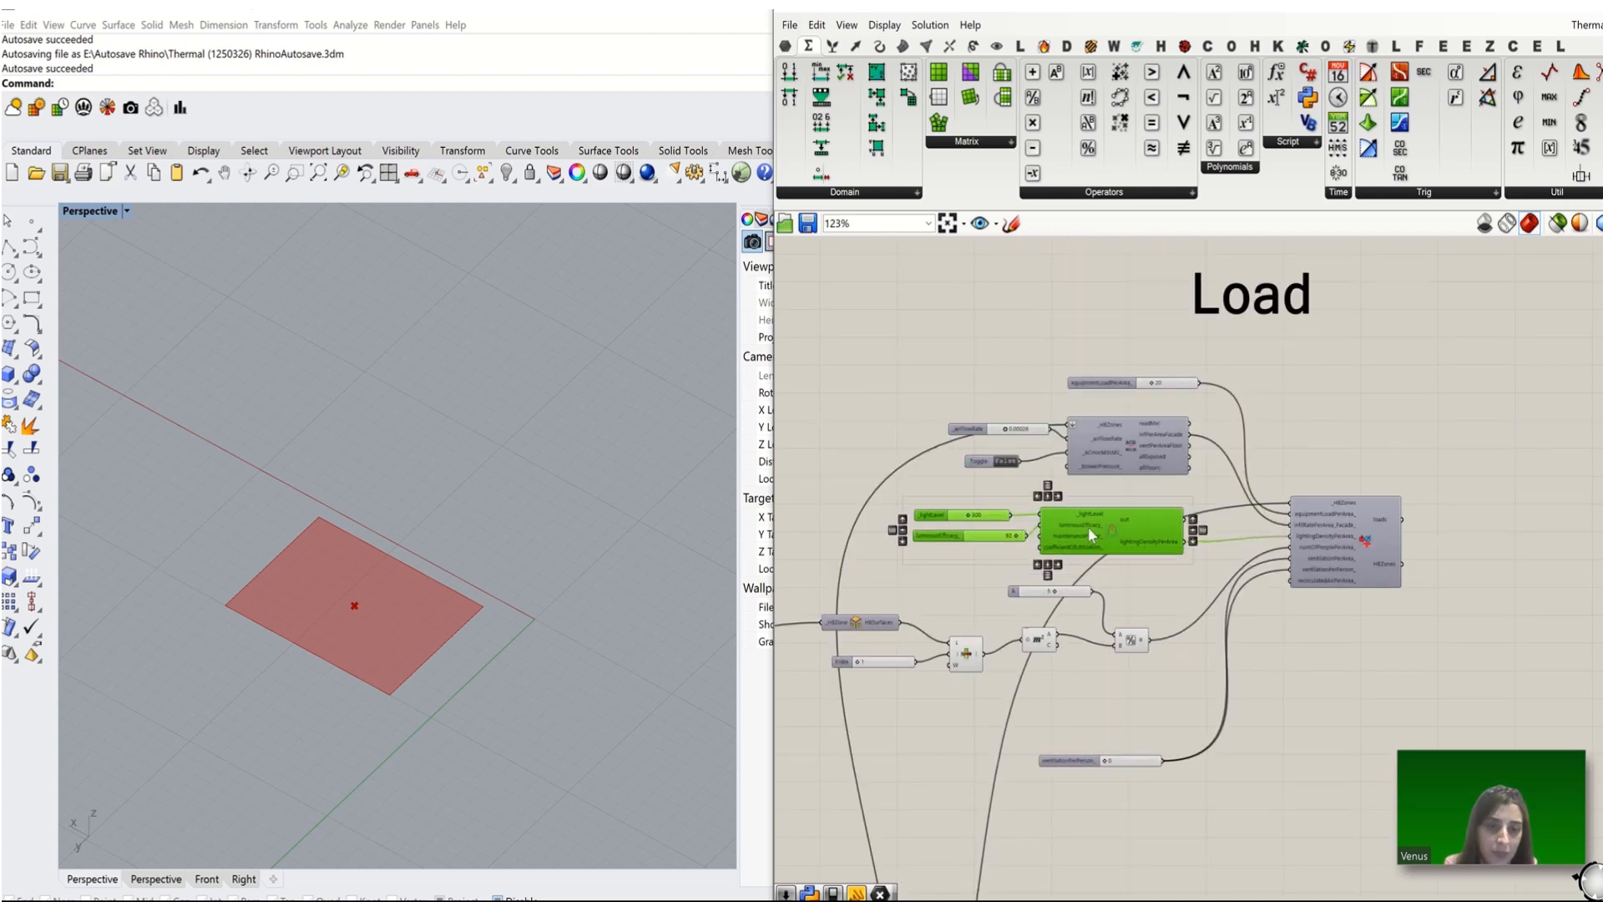
# Step: Group the people-per-area chain, from the zone decomposition and its sliders to the Division component
pyautogui.moveTo(813, 695)
pyautogui.mouseDown()
pyautogui.moveTo(1183, 574)
pyautogui.moveTo(820, 694)
pyautogui.mouseUp()
pyautogui.scroll(-4, 1161, 605)
pyautogui.click(1159, 595)
pyautogui.scroll(4, 1160, 588)
pyautogui.middleClick(930, 632)
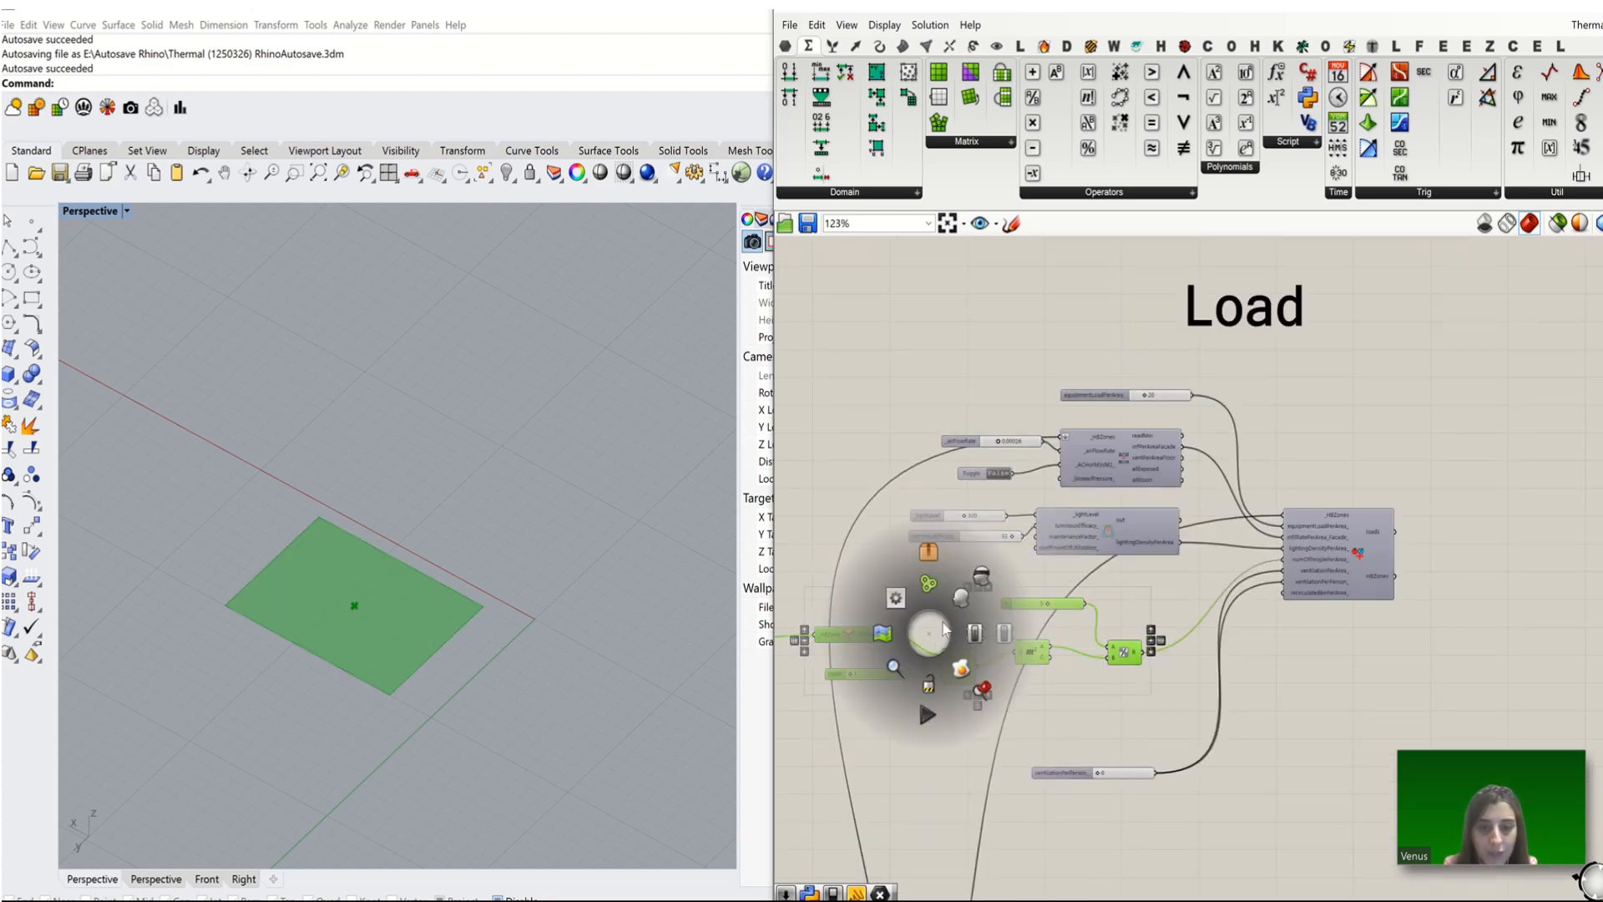
pyautogui.click(928, 583)
# Step: Move the ventilationPerPerson slider up to just beneath the people-per-area group
pyautogui.moveTo(1101, 802); pyautogui.dragTo(1134, 746, button='right')
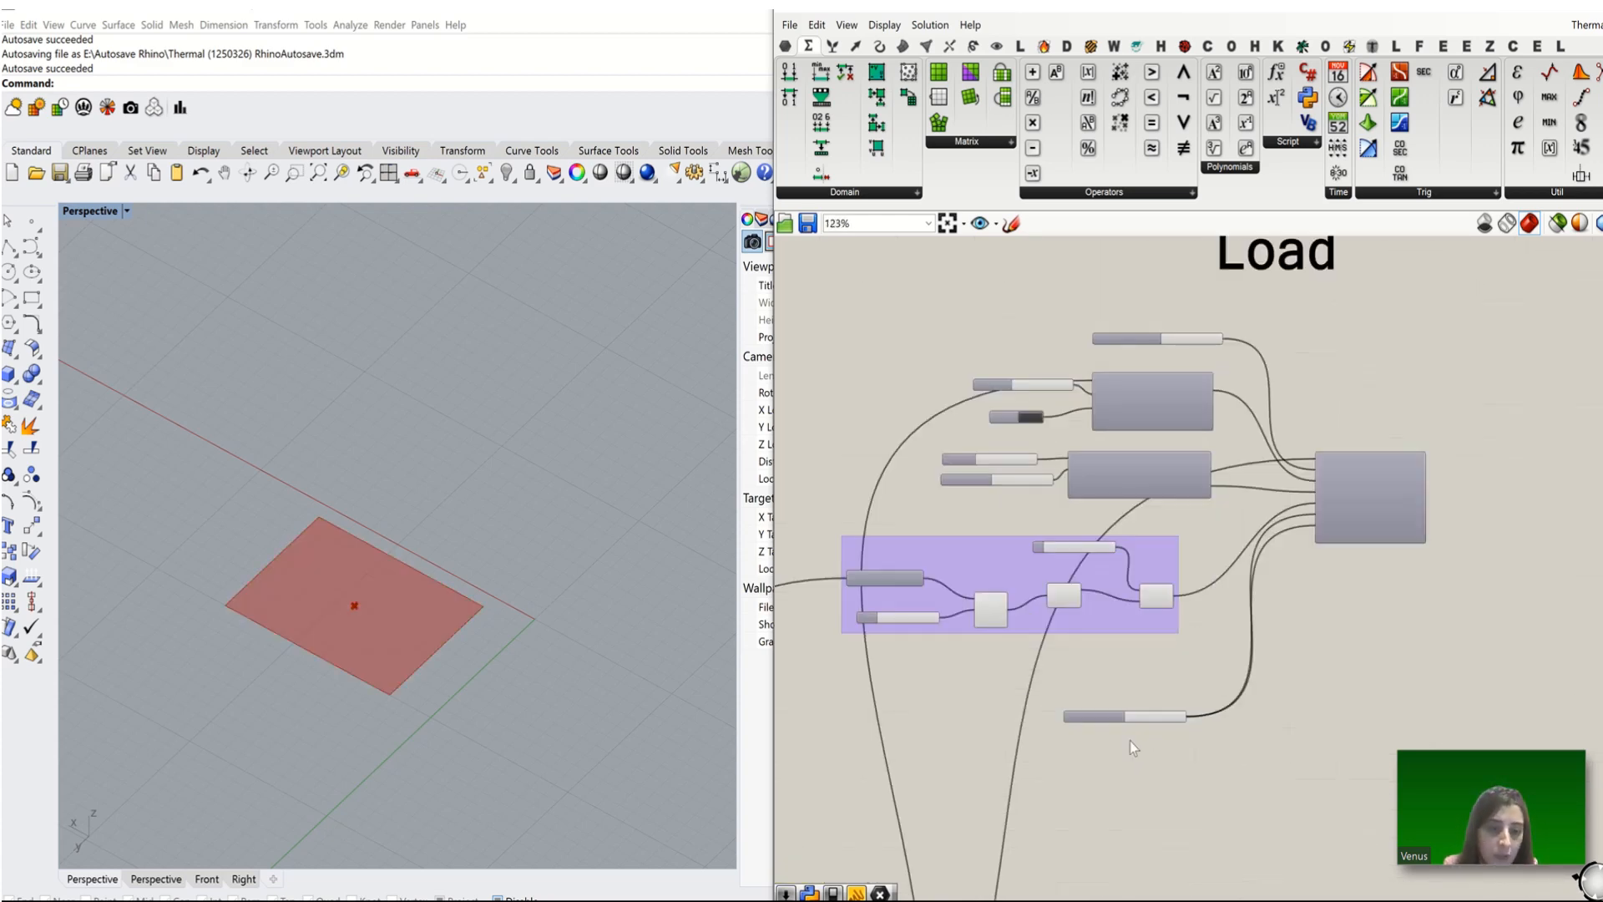
pyautogui.moveTo(1109, 674)
pyautogui.mouseDown()
pyautogui.moveTo(1109, 721)
pyautogui.moveTo(1089, 673)
pyautogui.mouseUp()
pyautogui.click(1089, 727)
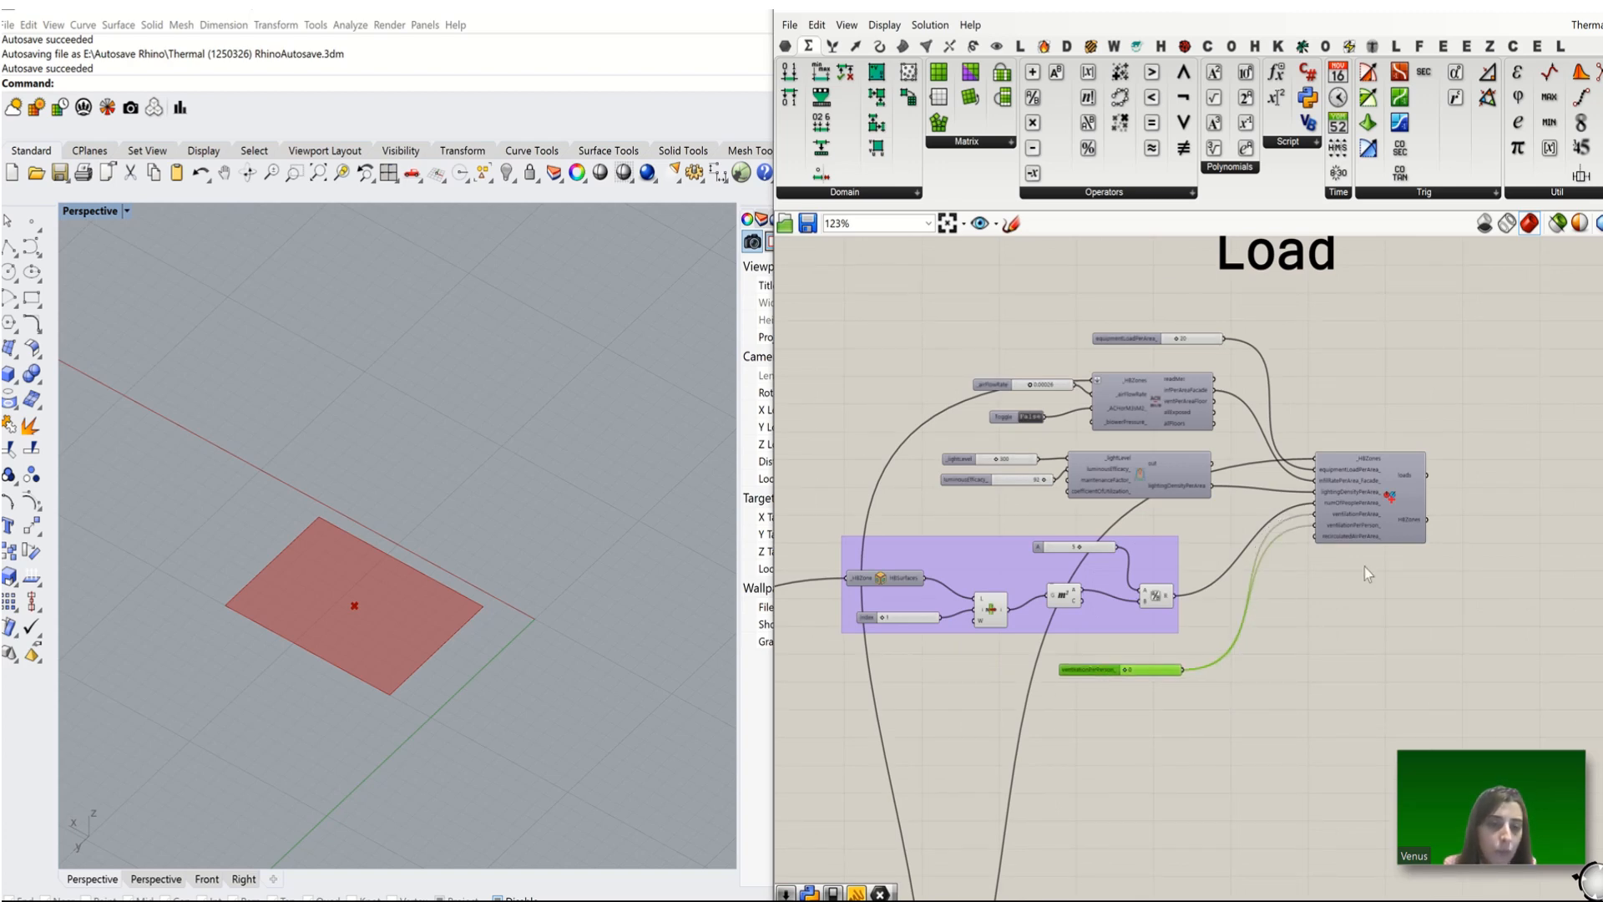
# Step: Duplicate the whole Load set, including the people-per-area group and zone loads component, and place the copy below the original's far end
pyautogui.scroll(4, 1364, 568)
pyautogui.scroll(2, 1346, 539)
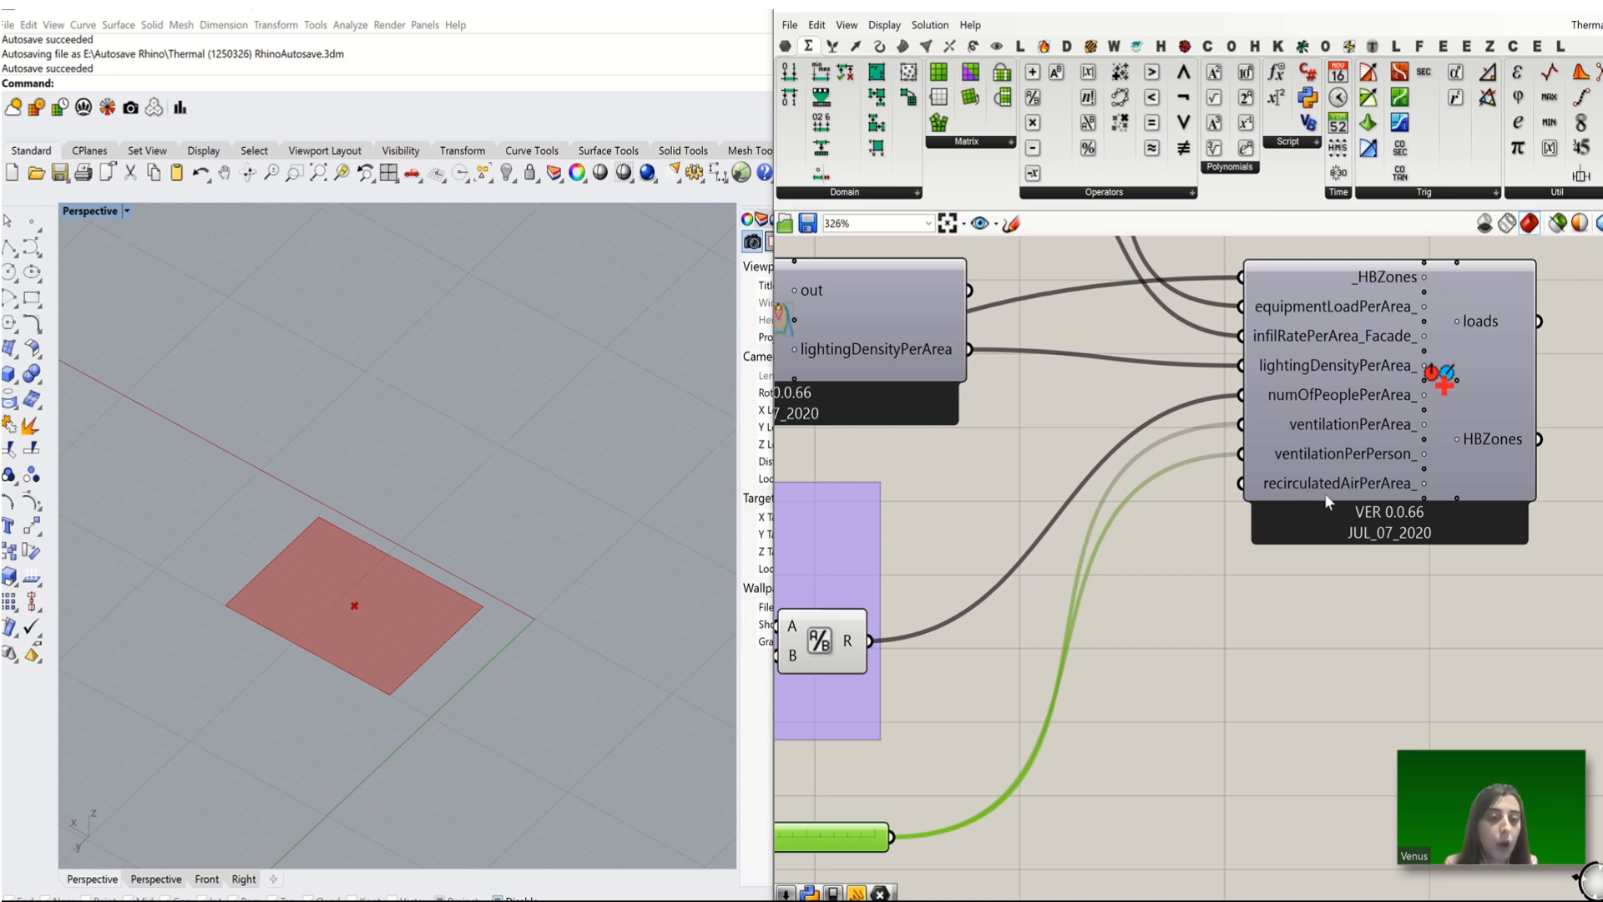
pyautogui.scroll(-4, 1190, 498)
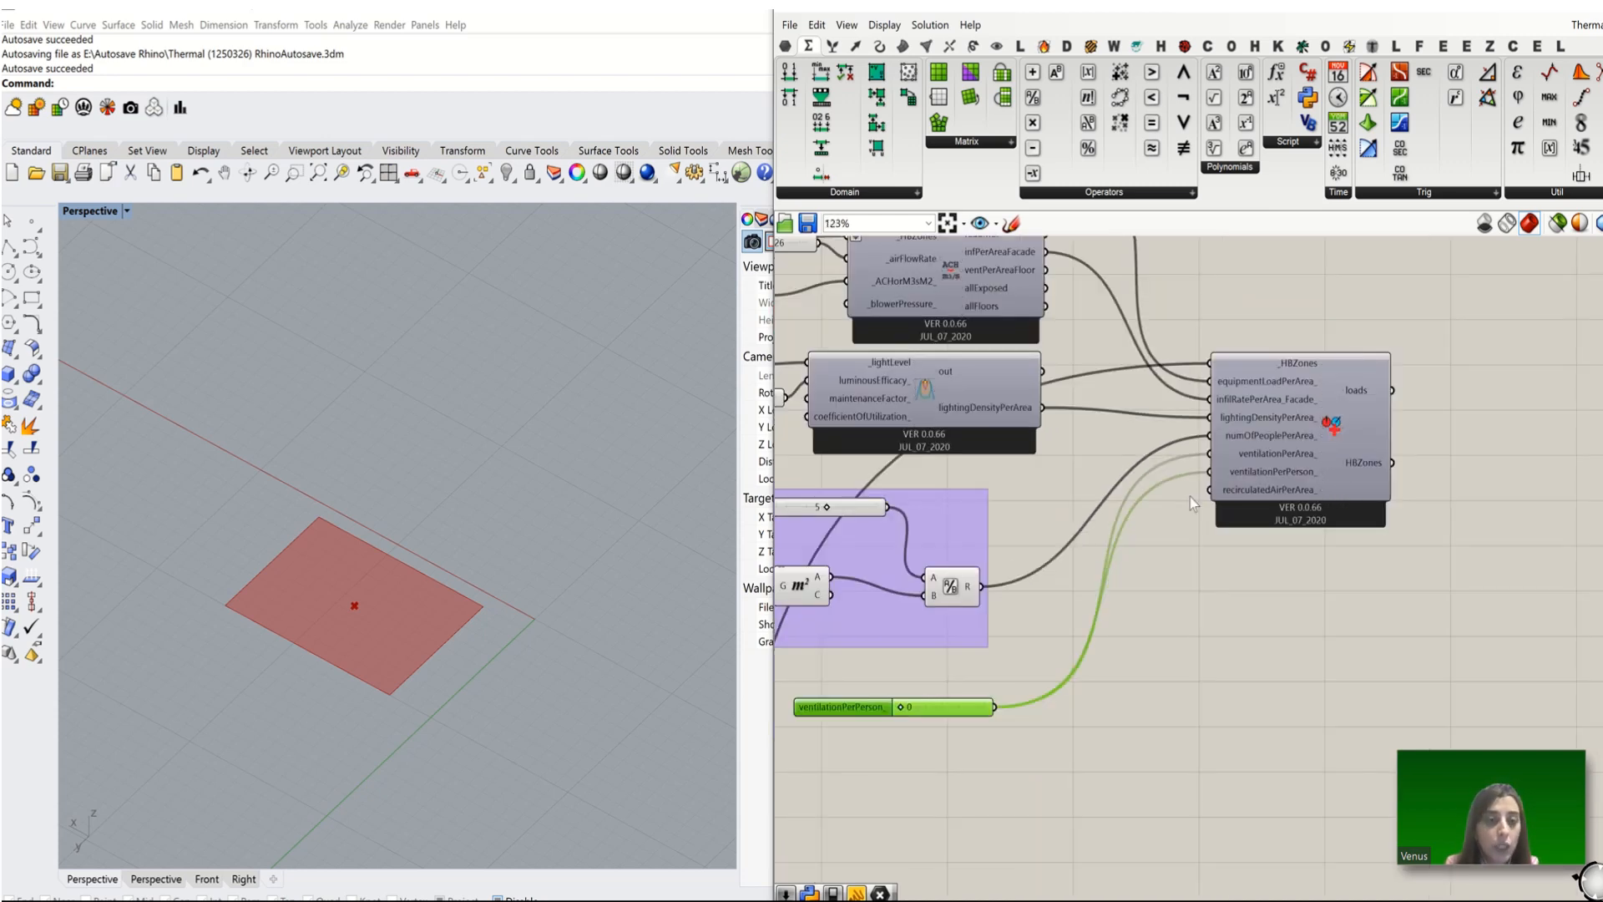
pyautogui.scroll(-5, 1192, 499)
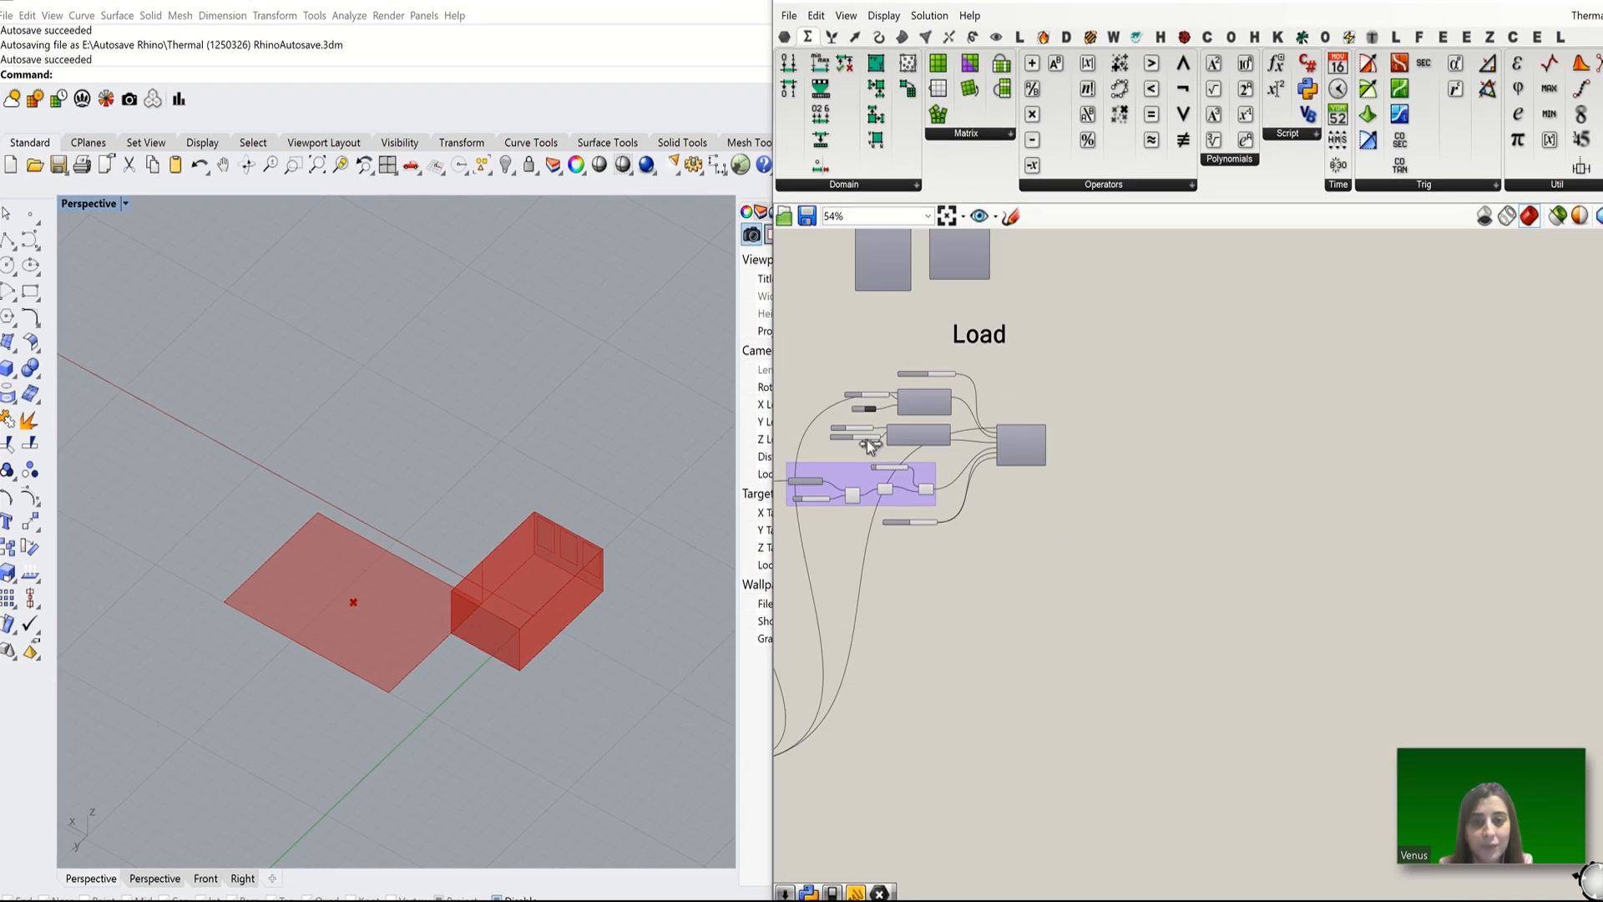
pyautogui.scroll(-3, 1074, 549)
pyautogui.scroll(3, 979, 628)
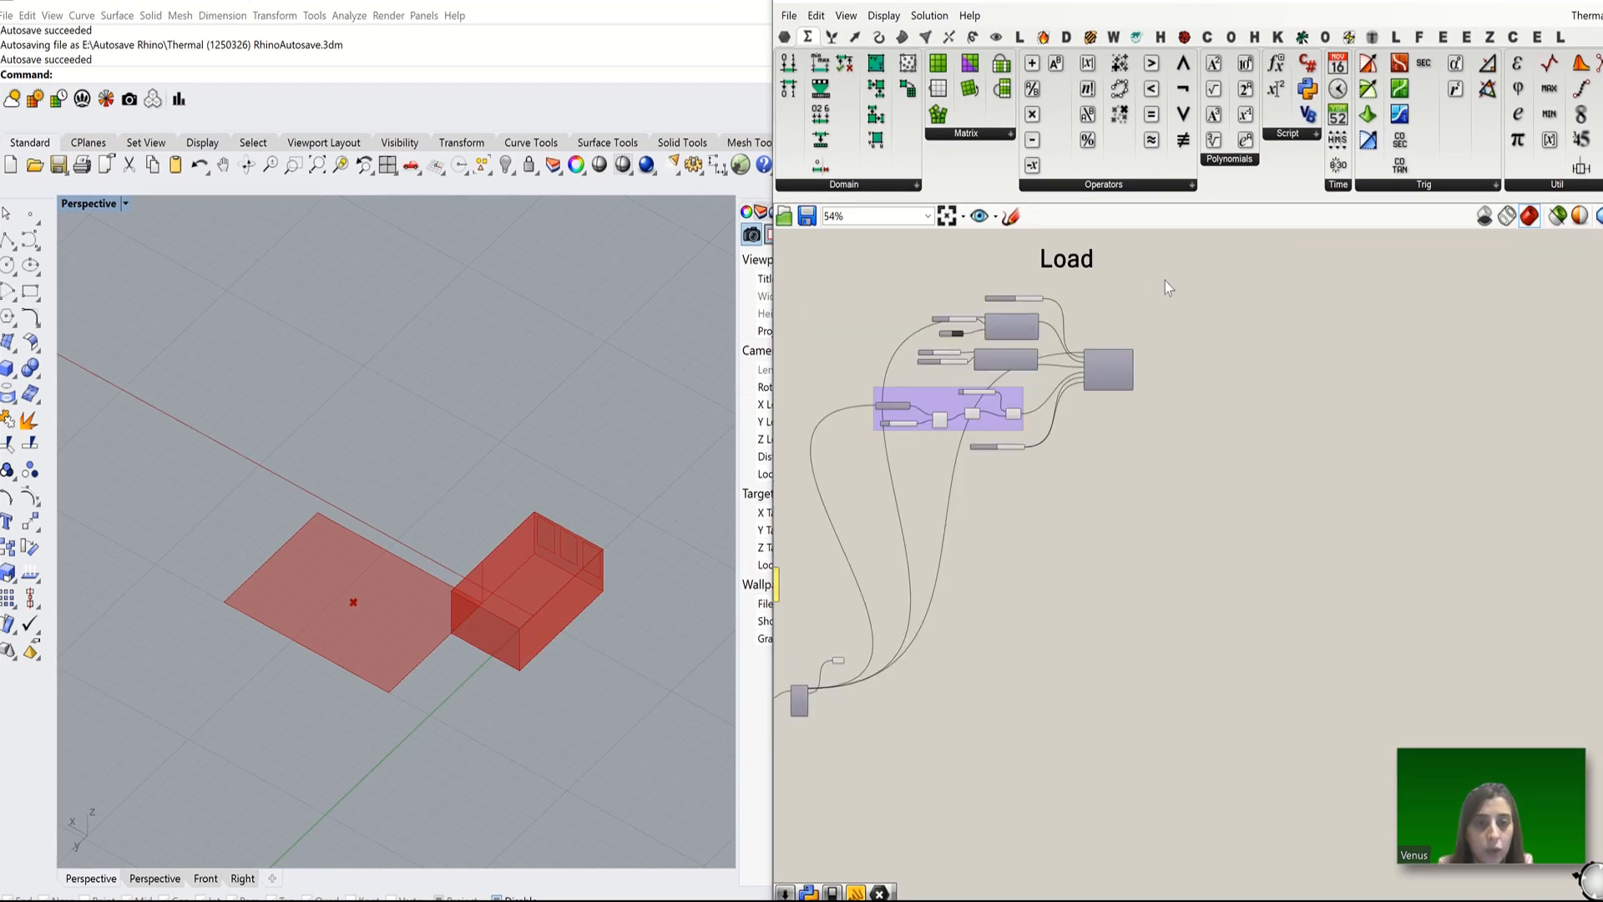
pyautogui.moveTo(1165, 281); pyautogui.dragTo(862, 459)
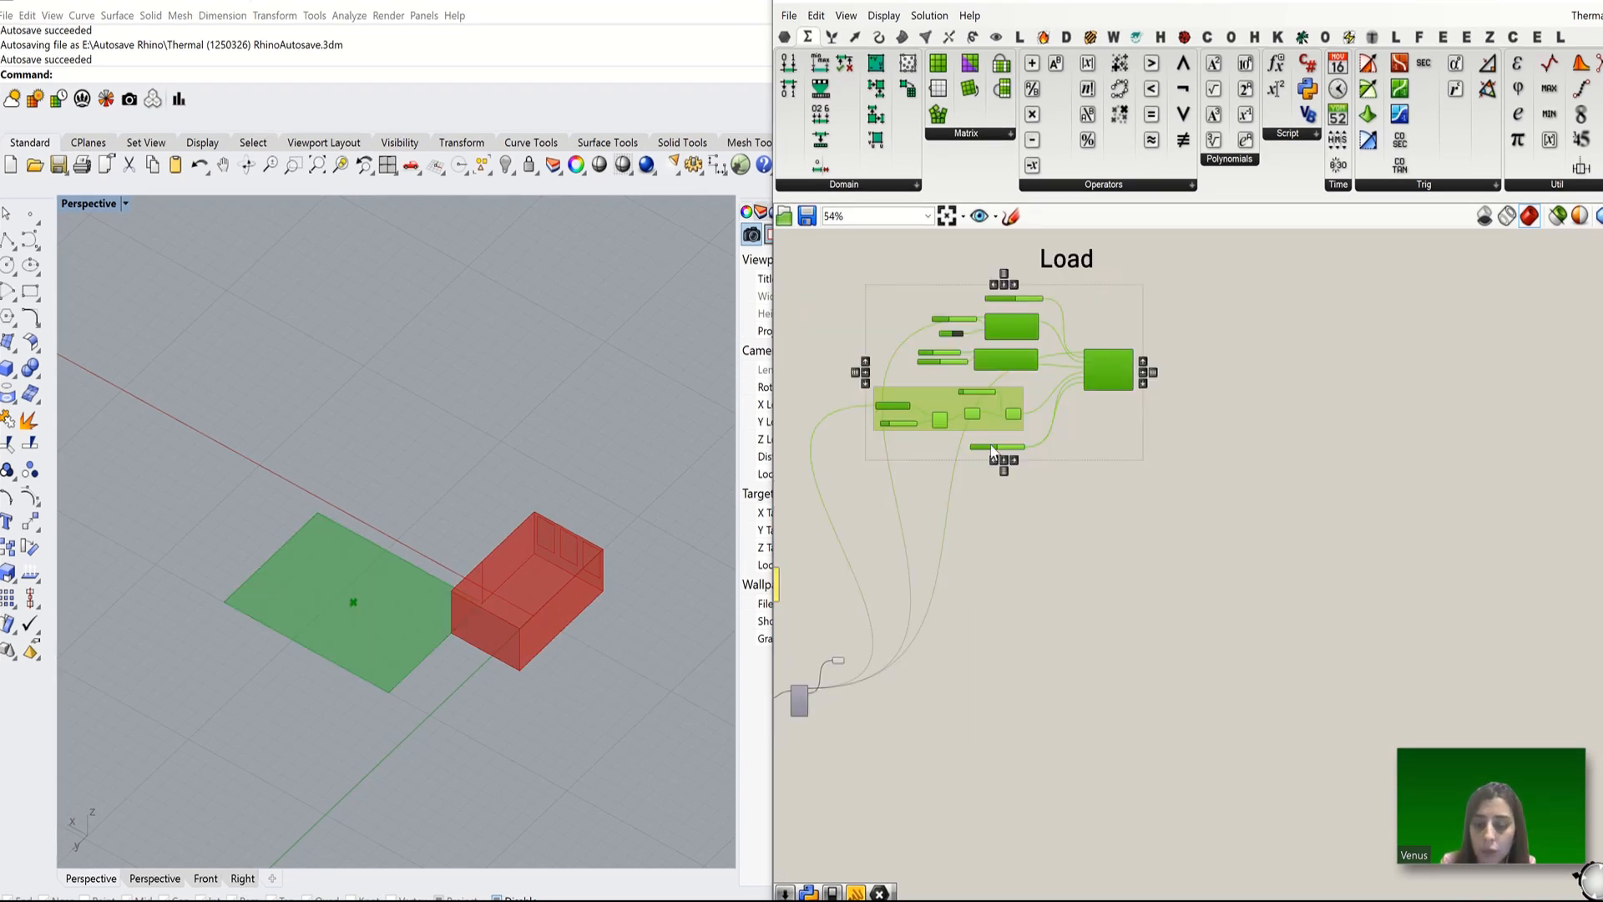
pyautogui.hotkey('ctrl', 'v')
pyautogui.moveTo(1003, 333); pyautogui.dragTo(1198, 505)
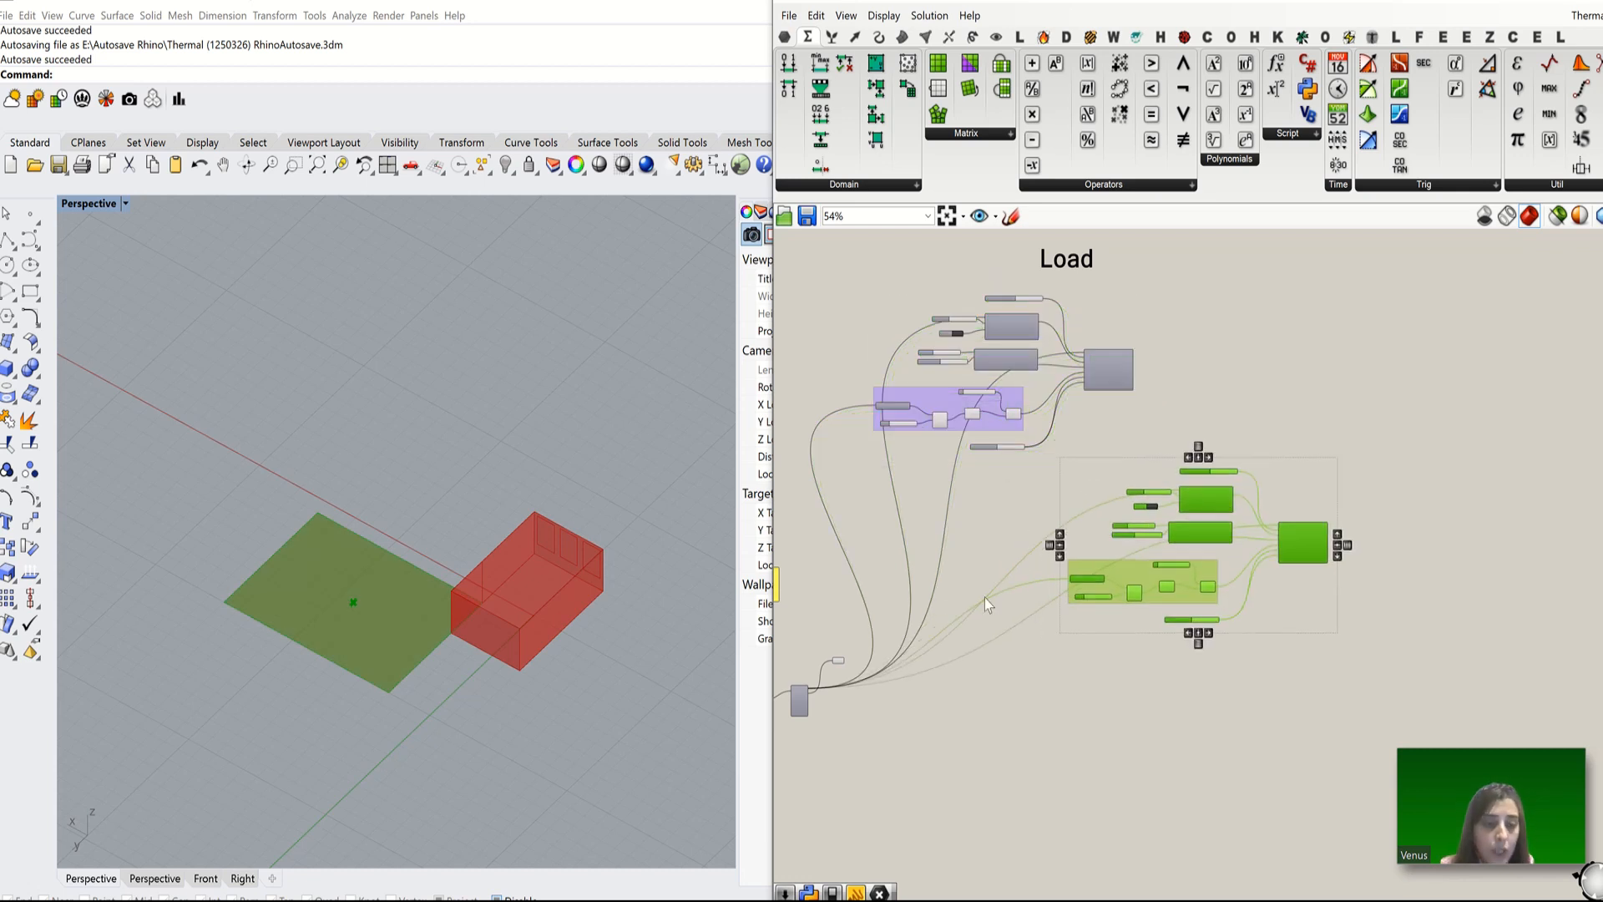
# Step: Check which zone the geometry container on list output +1 holds, and start wiring that output into the copied load set
pyautogui.scroll(8, 805, 693)
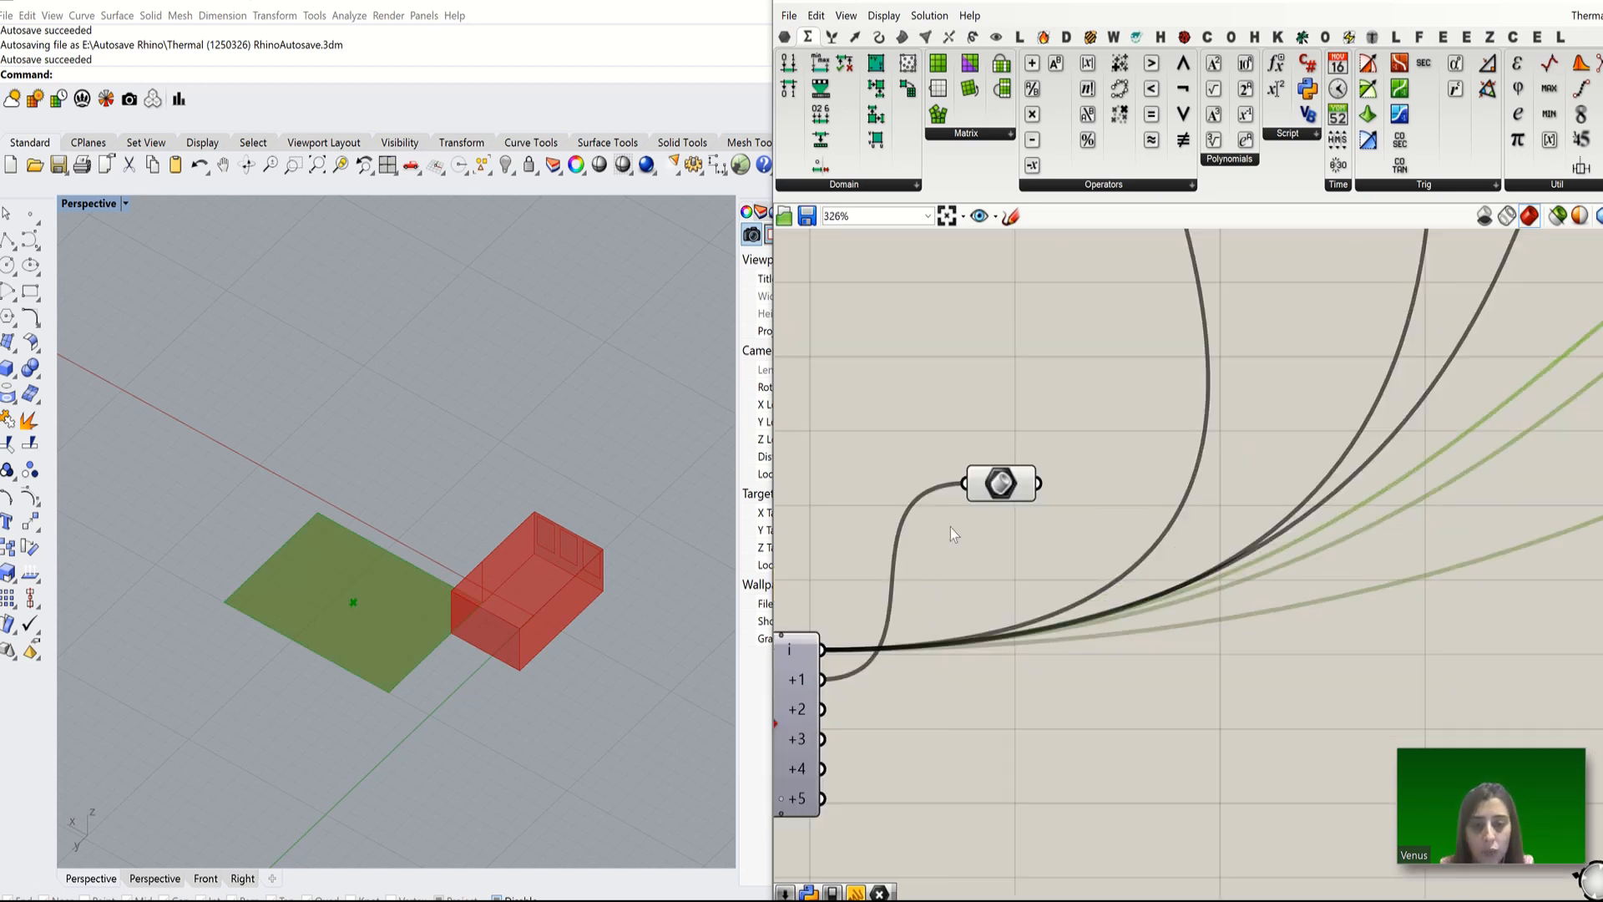
pyautogui.click(994, 496)
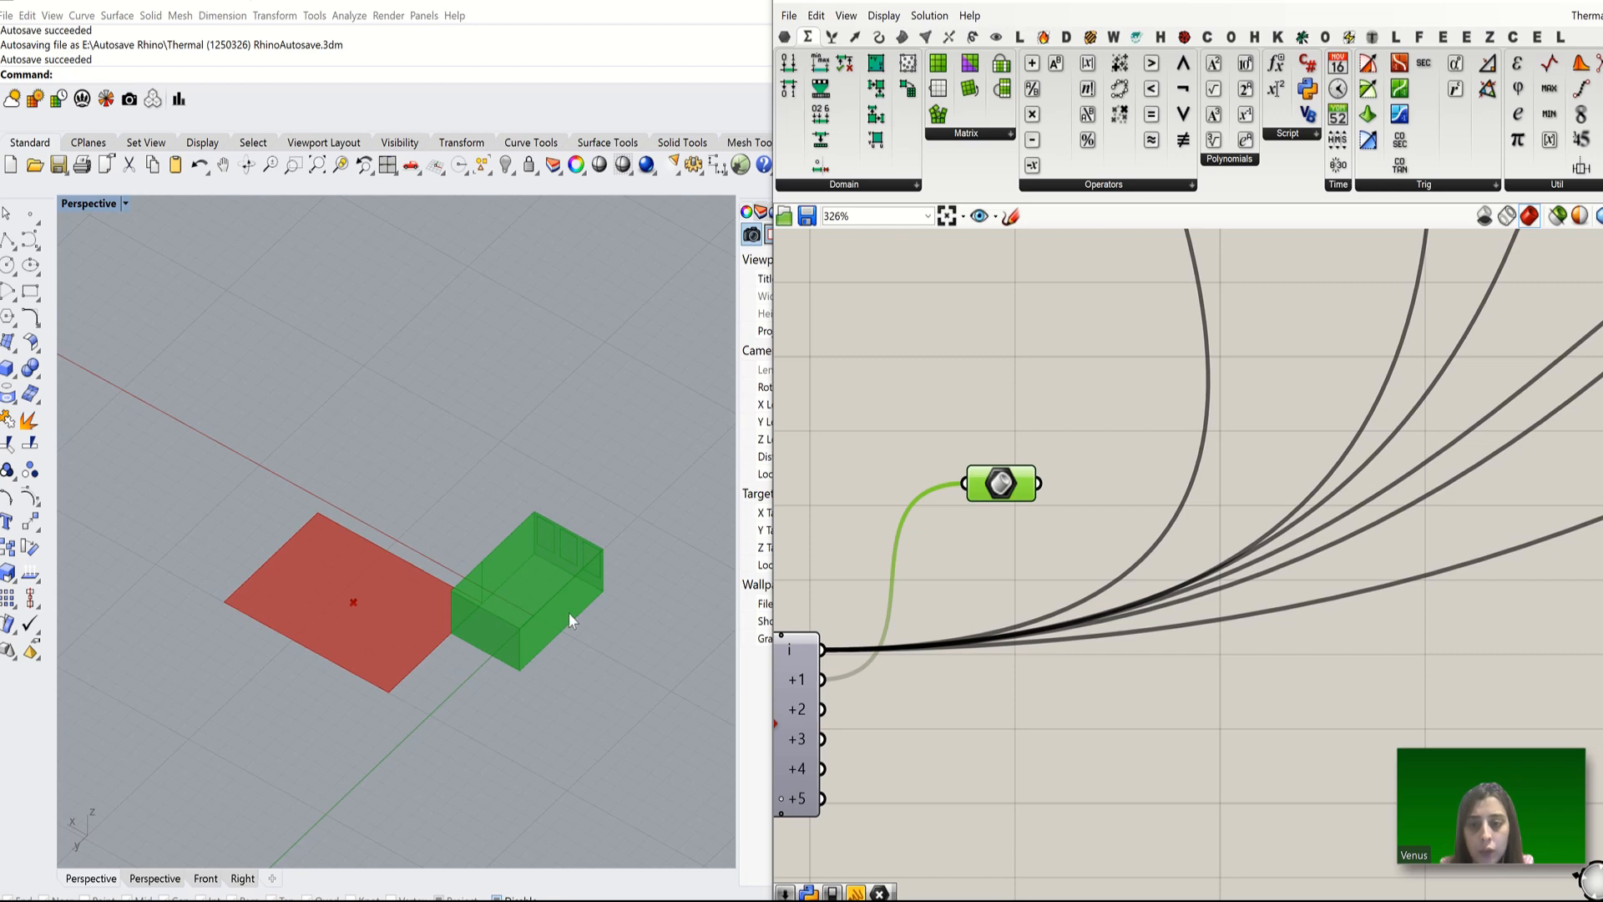
pyautogui.scroll(-3, 843, 693)
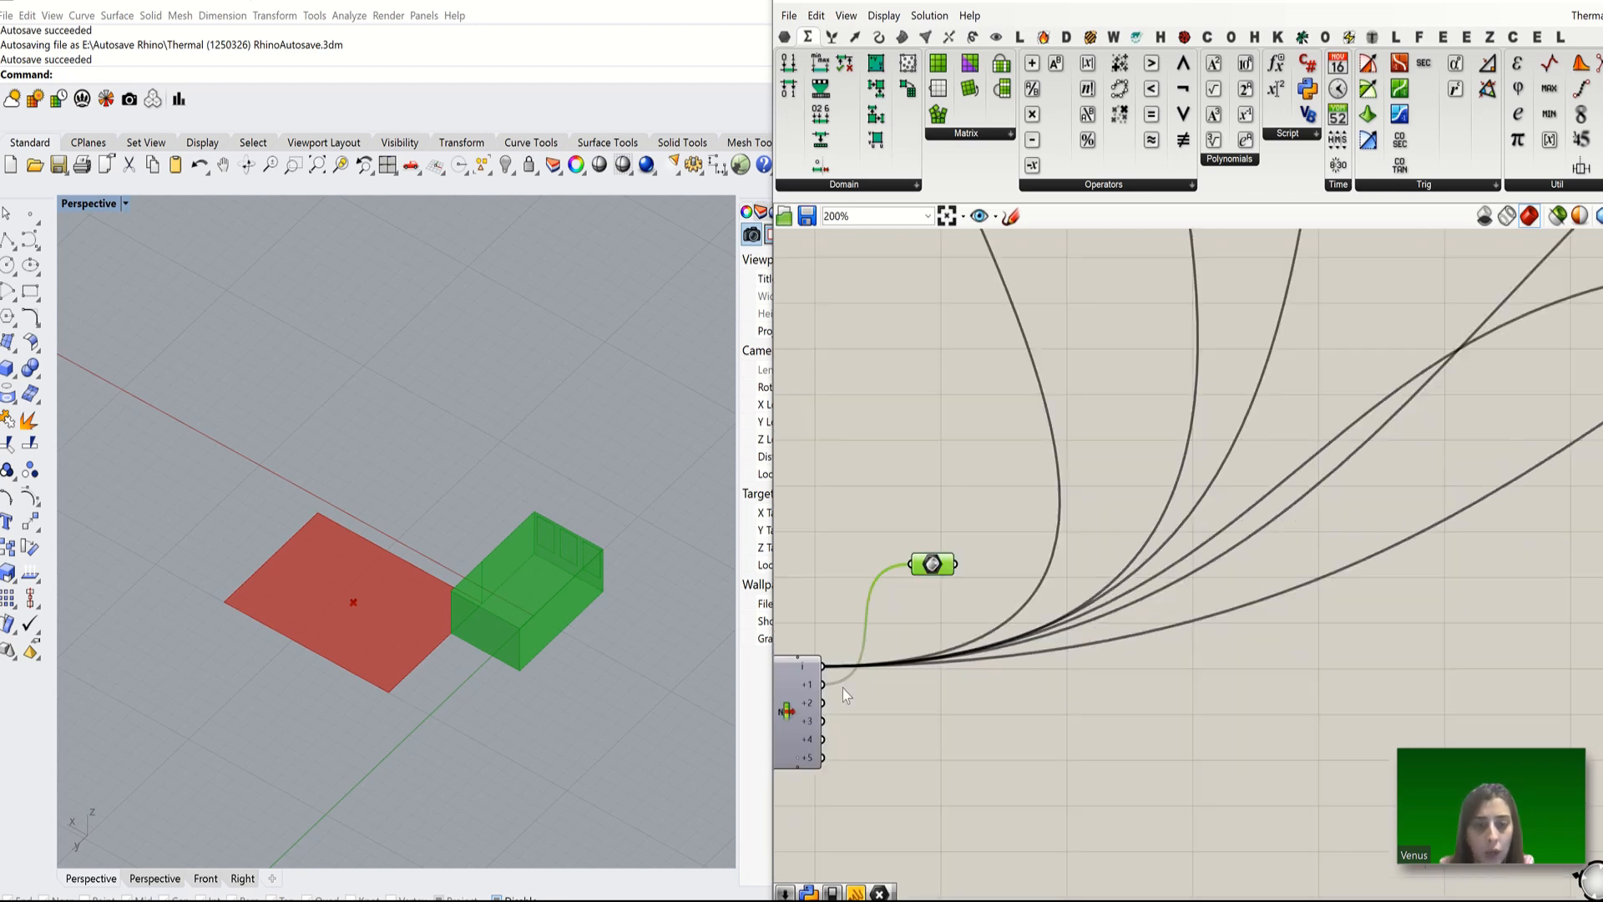
pyautogui.moveTo(825, 685); pyautogui.dragTo(1422, 522)
pyautogui.scroll(-6, 969, 831)
pyautogui.scroll(7, 1427, 502)
pyautogui.scroll(-8, 1120, 626)
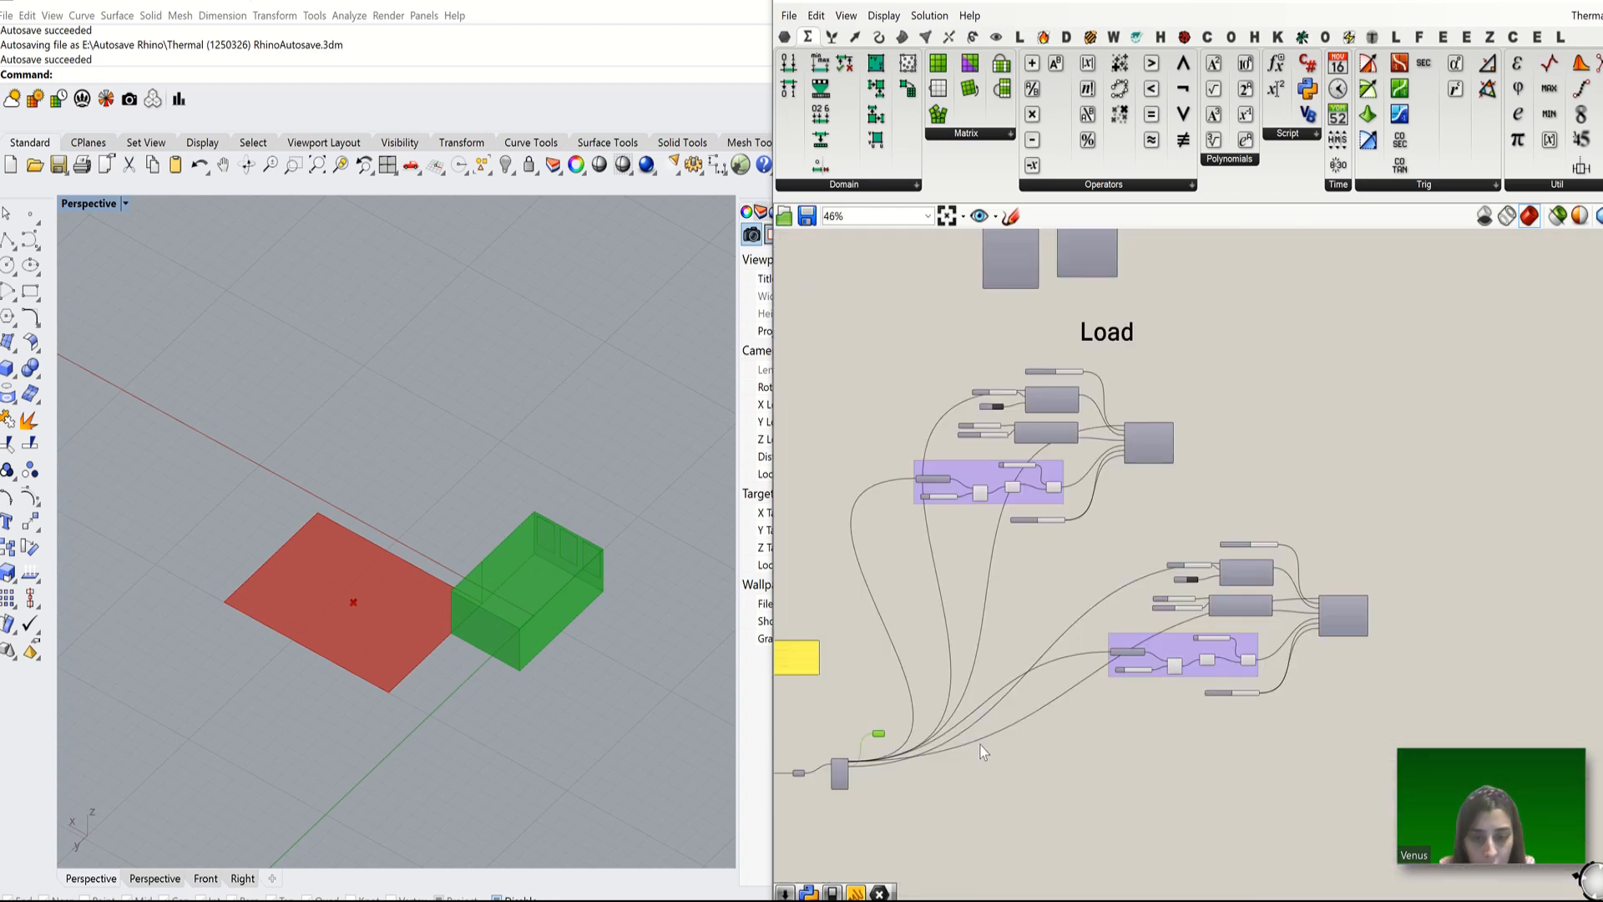
# Step: Connect list output +1 to the remaining zone inputs of the copied load set in place of the first zone
pyautogui.scroll(9, 856, 750)
pyautogui.moveTo(1006, 689); pyautogui.dragTo(1132, 726)
pyautogui.scroll(-3, 812, 743)
pyautogui.scroll(-6, 627, 743)
pyautogui.scroll(-5, 1025, 765)
pyautogui.scroll(4, 1522, 468)
pyautogui.scroll(-5, 1184, 561)
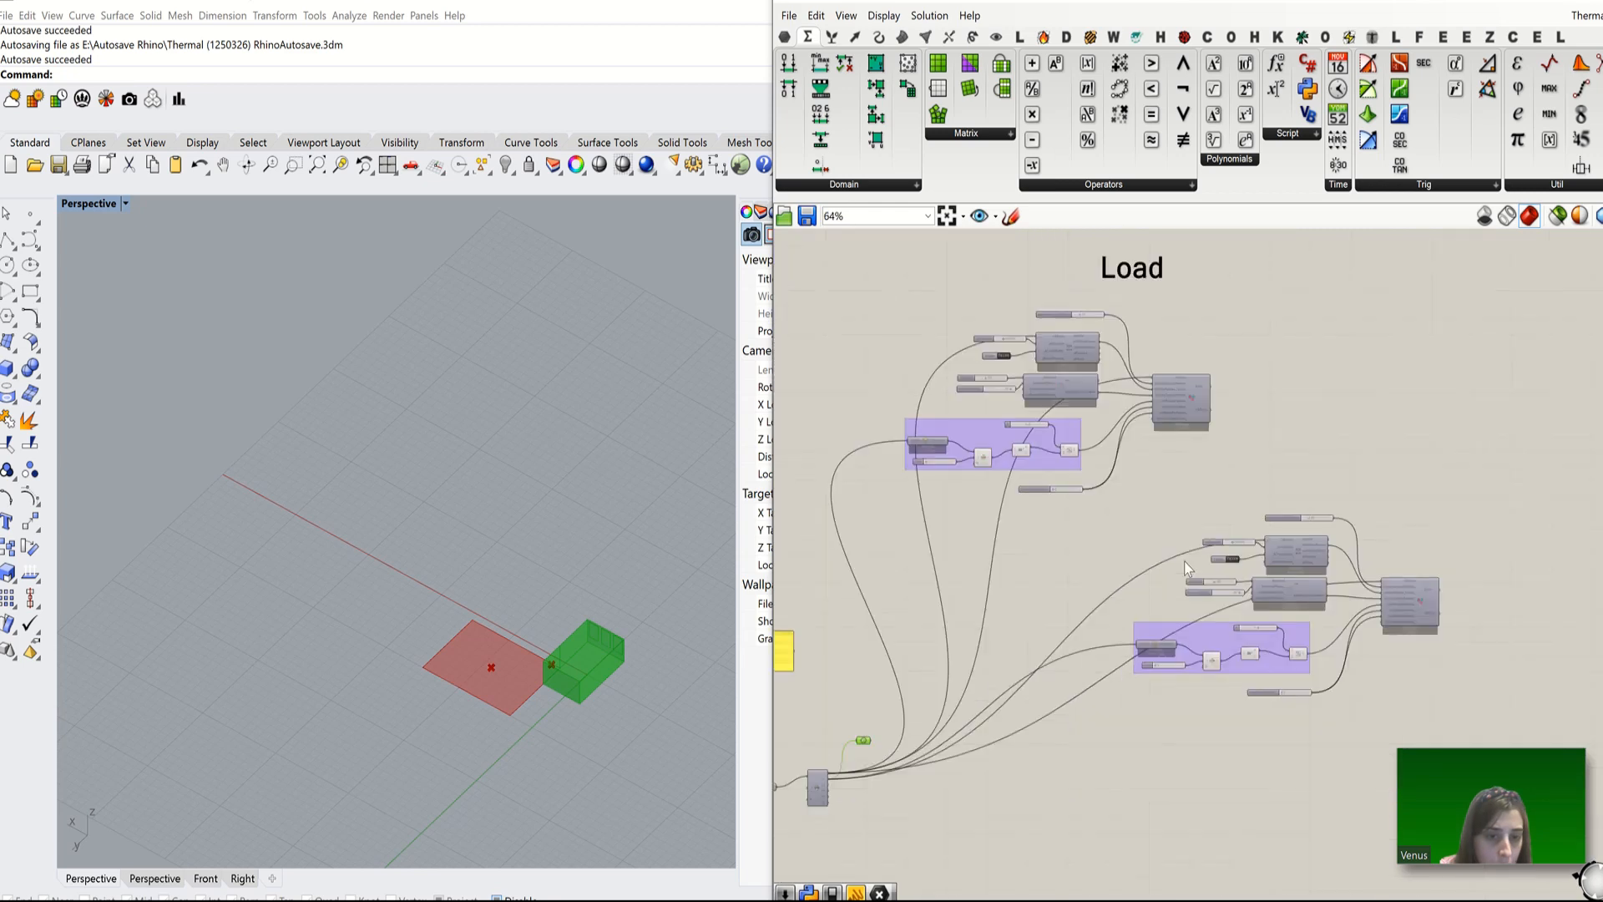
pyautogui.scroll(-3, 1184, 562)
pyautogui.scroll(8, 1036, 647)
pyautogui.moveTo(962, 676); pyautogui.dragTo(1096, 684)
pyautogui.scroll(-10, 903, 744)
pyautogui.scroll(5, 1061, 716)
pyautogui.scroll(1, 1054, 712)
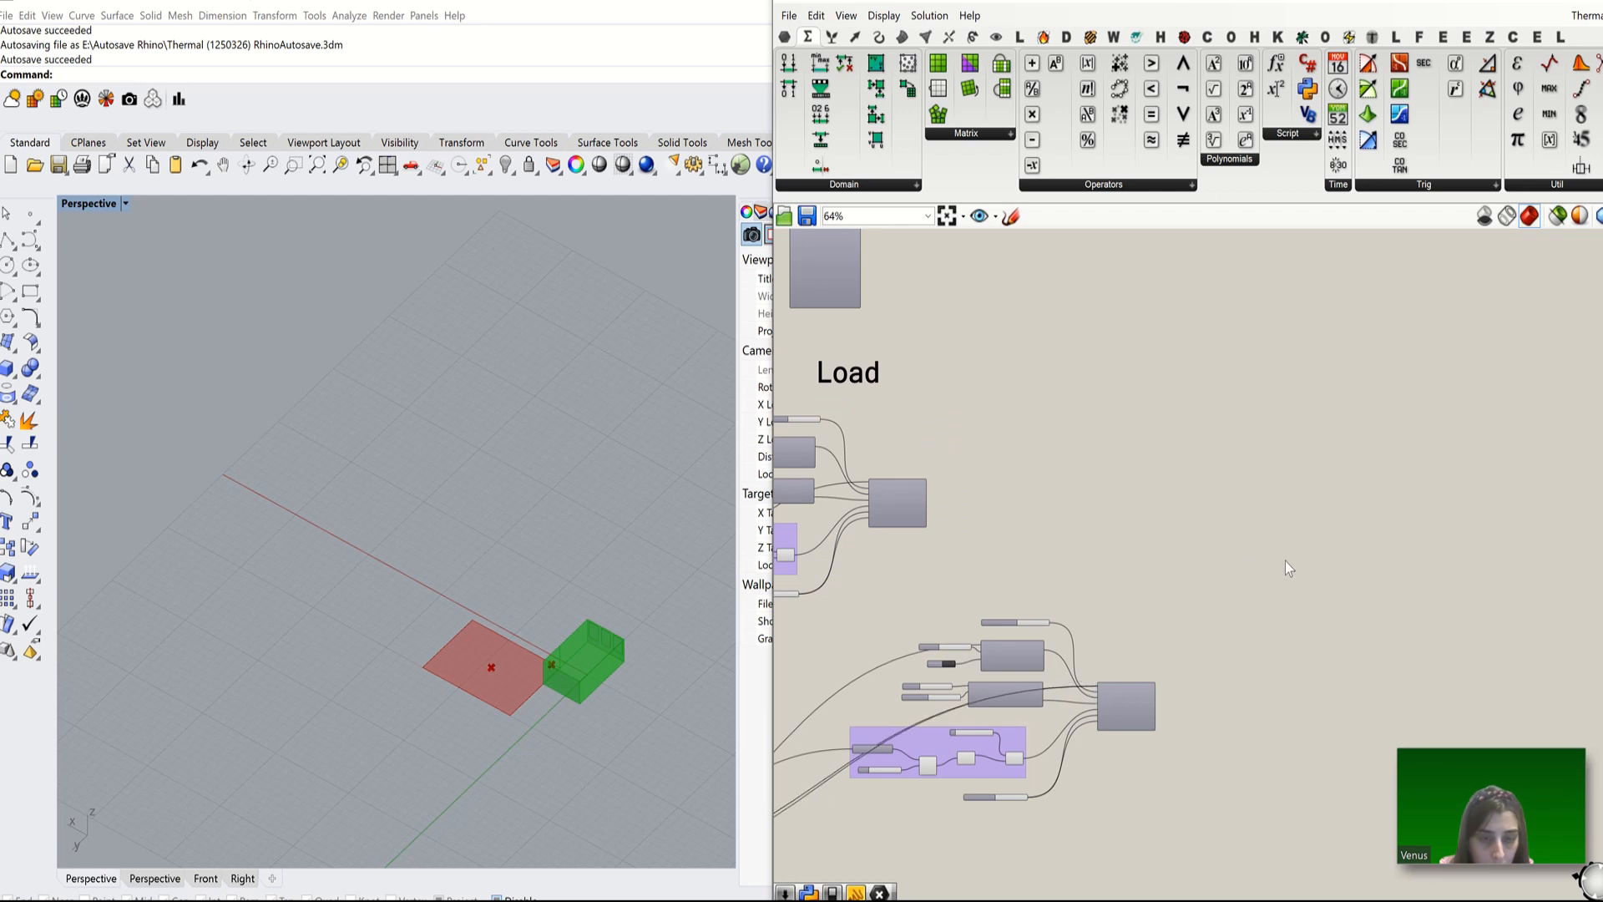
# Step: Select the entire copied load set and move it farther below the original Load set
pyautogui.scroll(-4, 1280, 588)
pyautogui.scroll(3, 1258, 584)
pyautogui.moveTo(1238, 577); pyautogui.dragTo(982, 742)
pyautogui.moveTo(1101, 637); pyautogui.dragTo(1133, 660)
pyautogui.scroll(-4, 1202, 623)
pyautogui.scroll(4, 1136, 665)
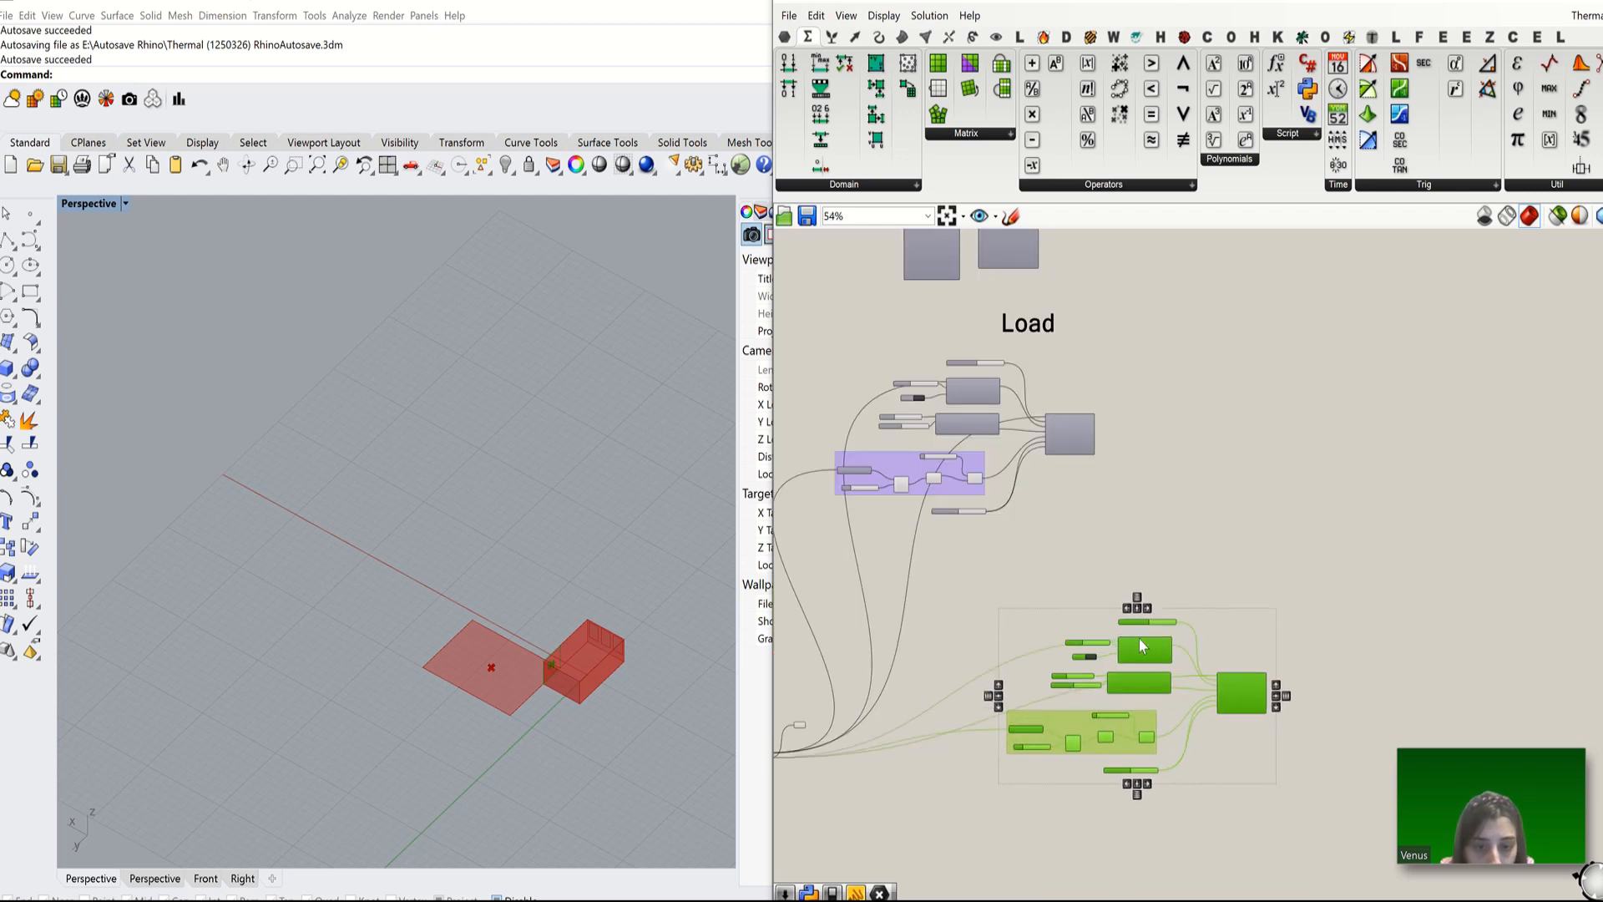
pyautogui.click(1256, 593)
# Step: Set the copied equipmentLoadPerArea slider to 10
pyautogui.scroll(6, 1191, 688)
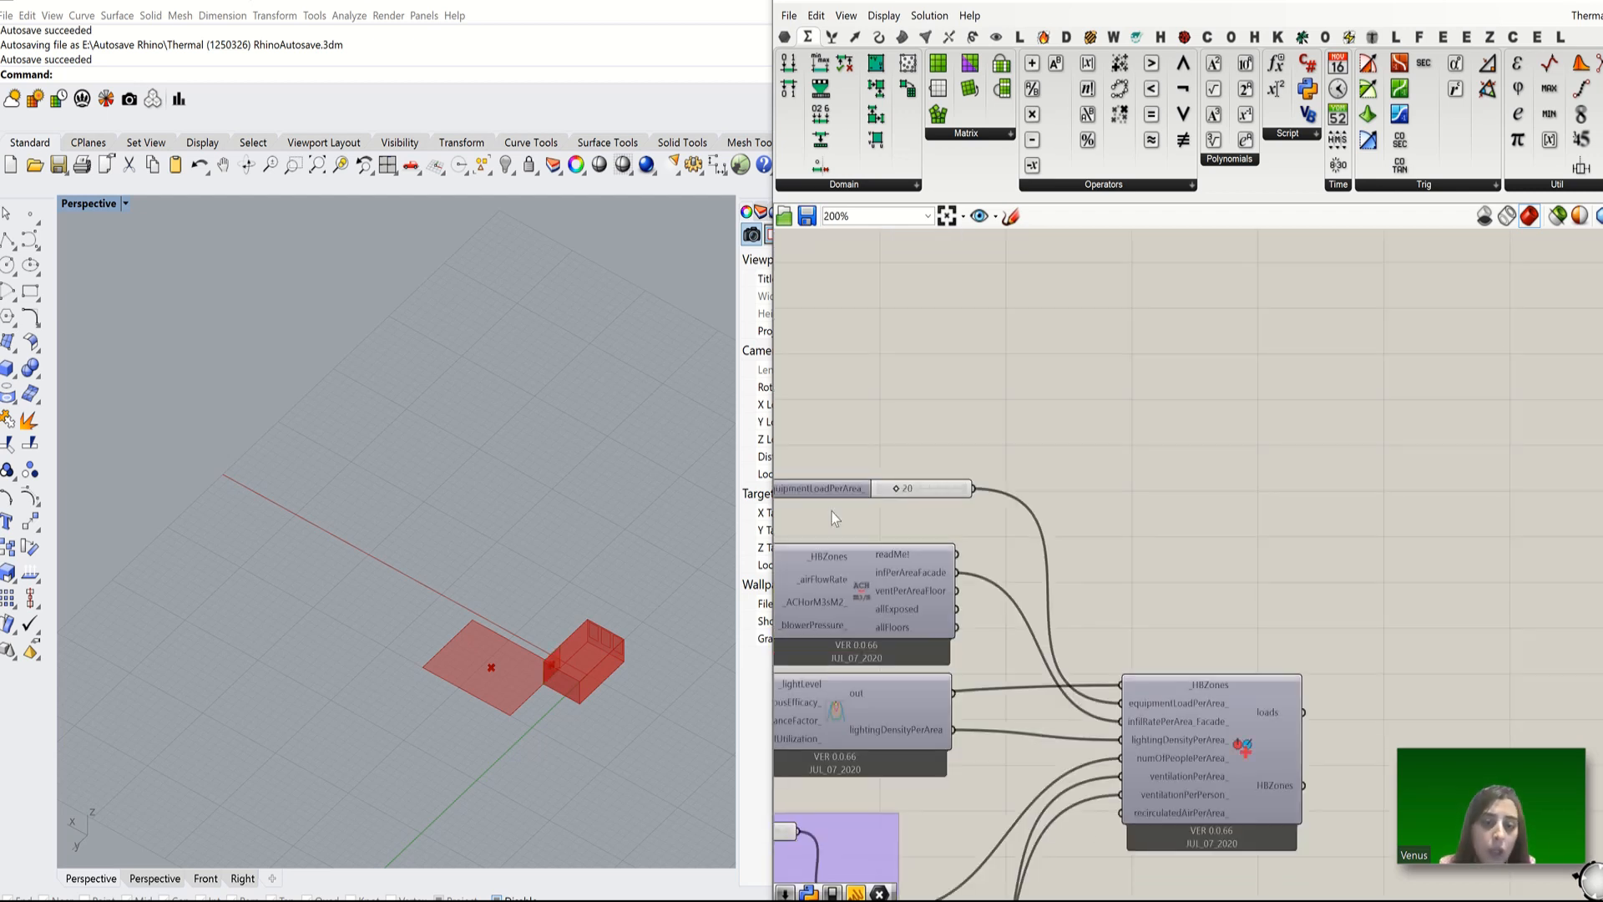
pyautogui.click(919, 489)
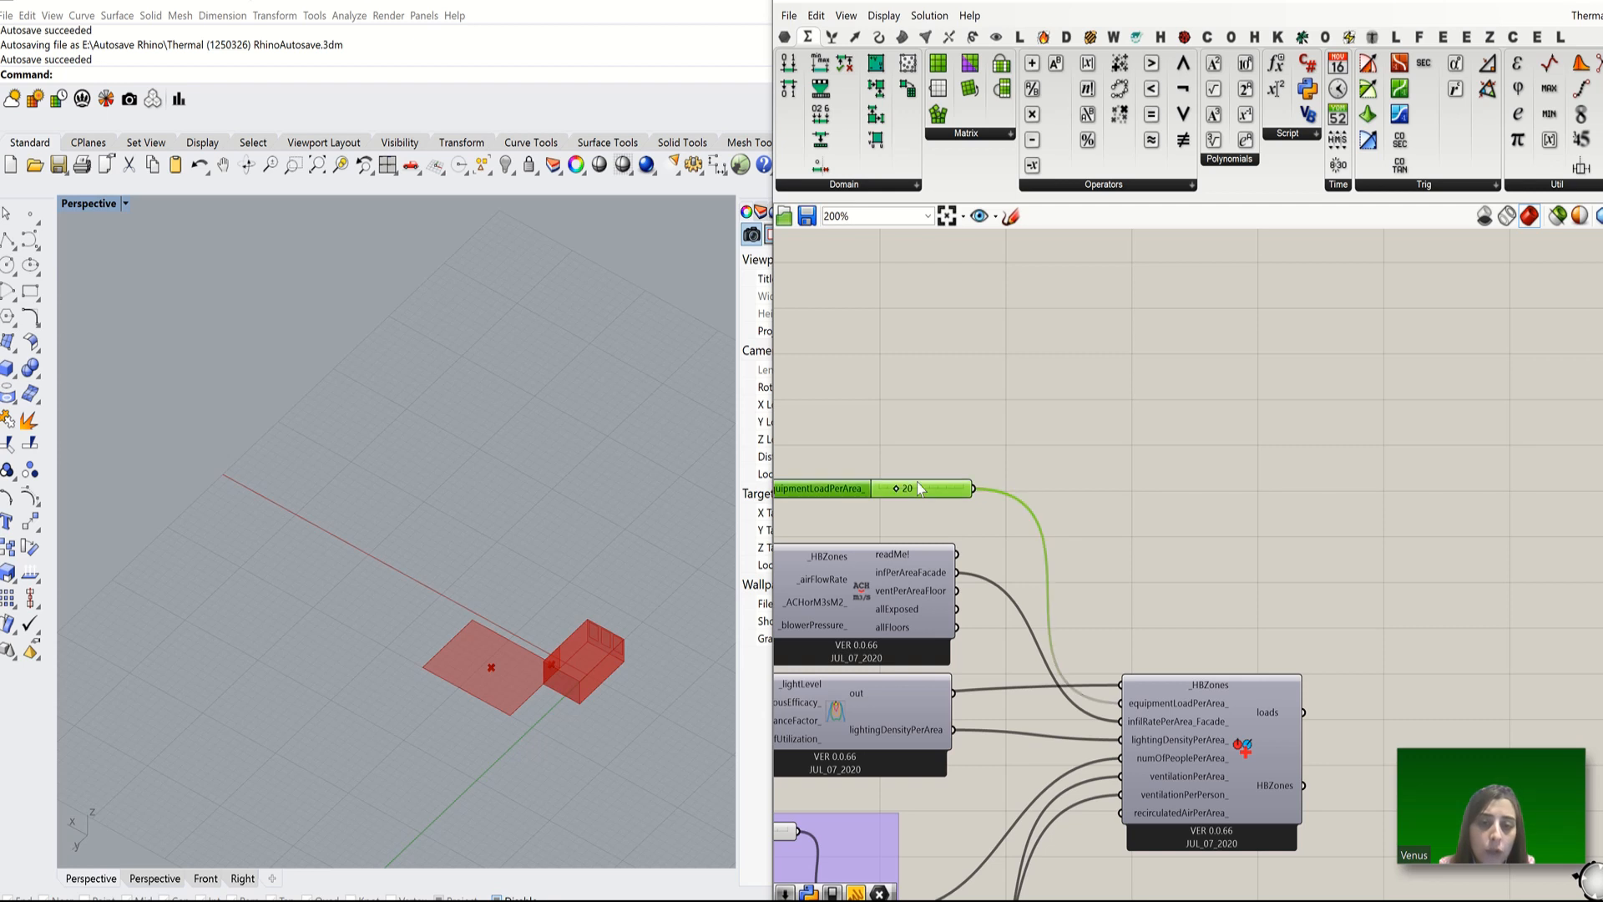
pyautogui.press('BackSpace')
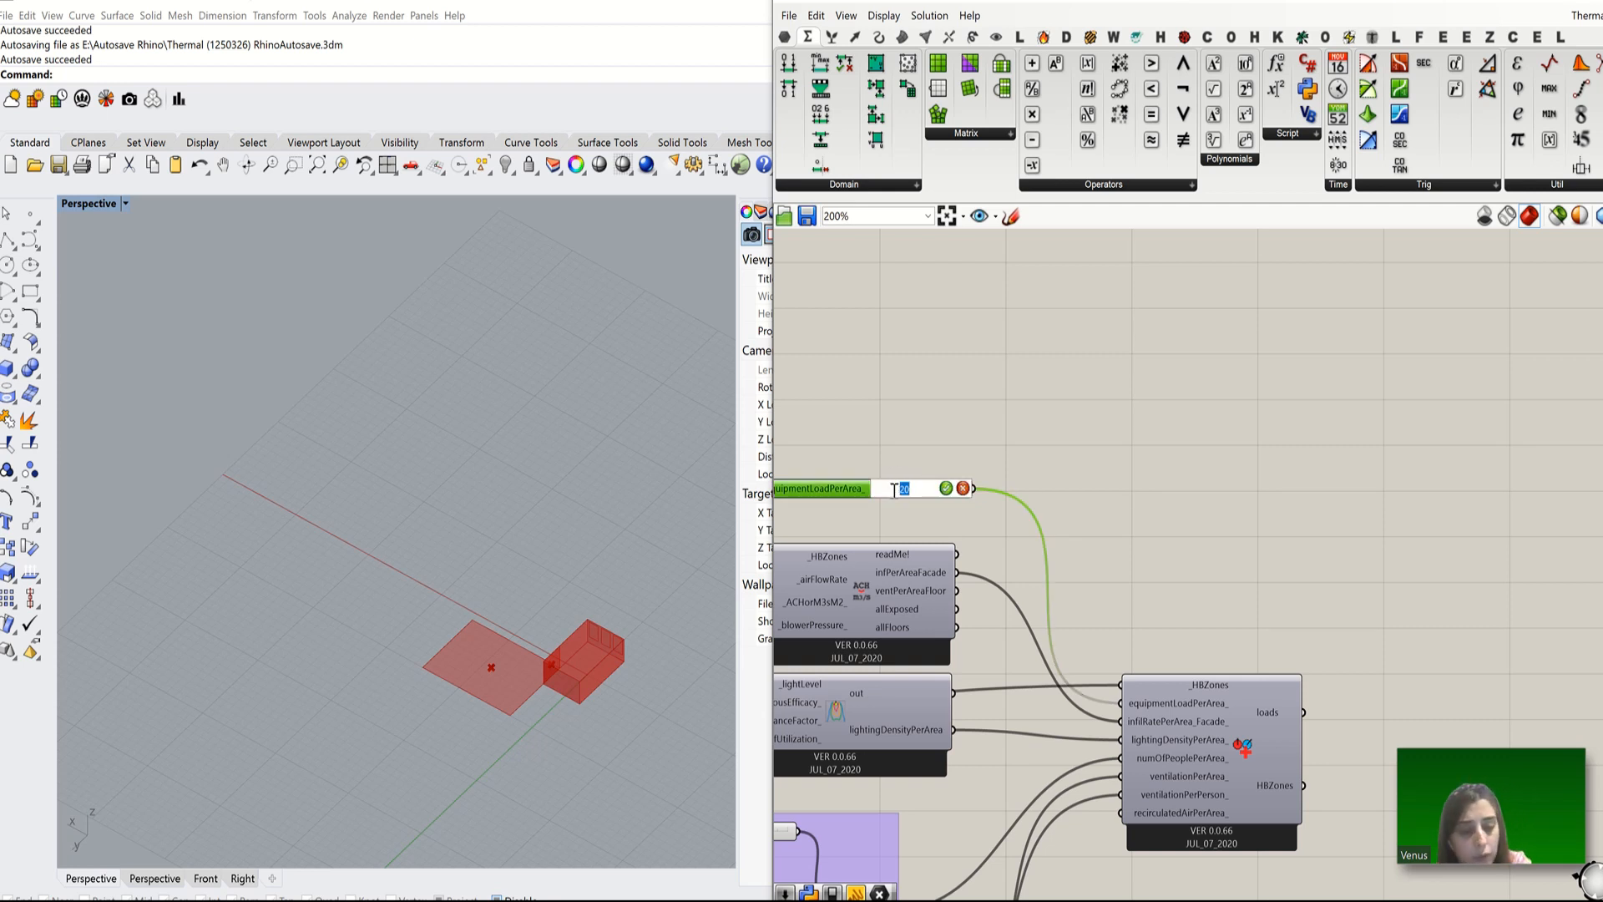
pyautogui.write('10')
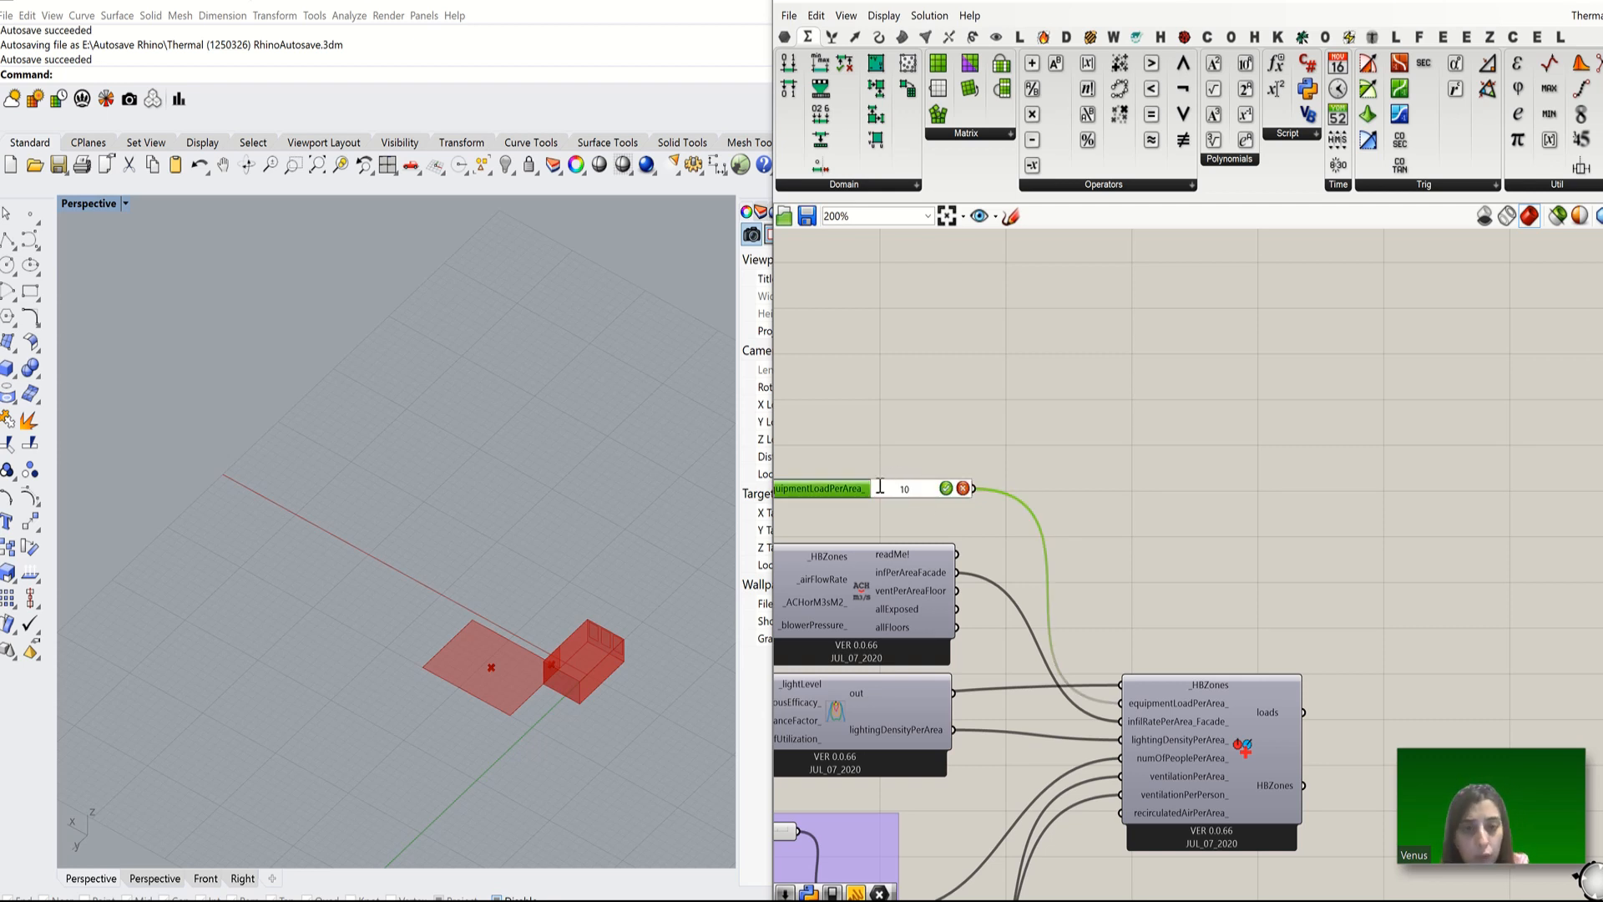
pyautogui.press('Return')
pyautogui.click(1304, 463)
# Step: Set the copied _lightLevel slider of the lighting density component to 350
pyautogui.scroll(-4, 1304, 464)
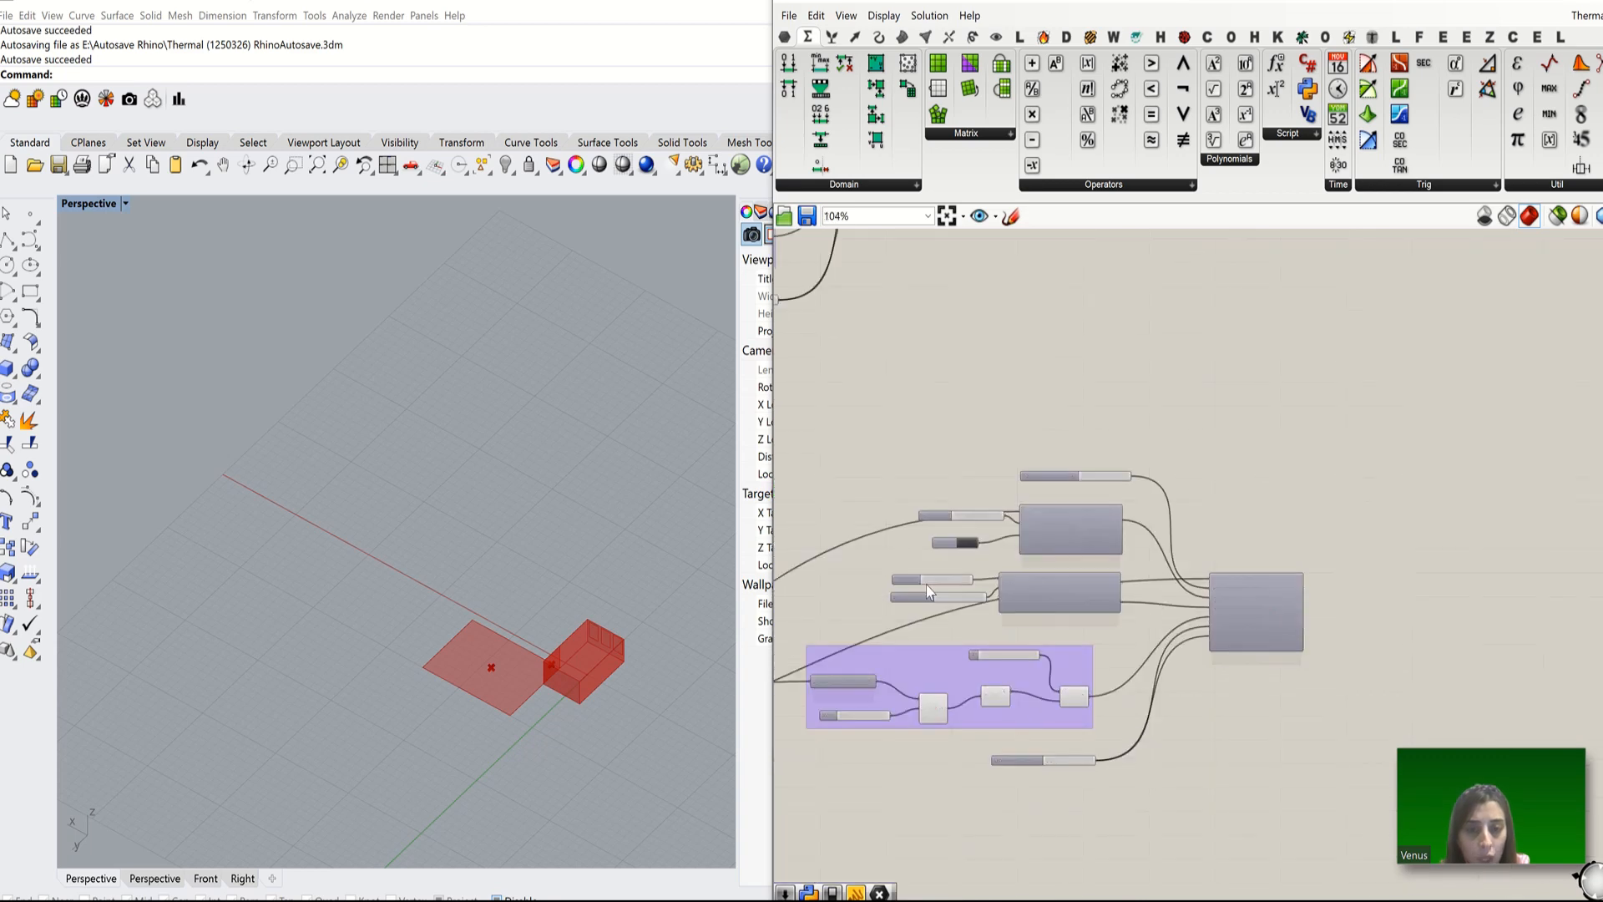
pyautogui.scroll(4, 1194, 561)
pyautogui.scroll(2, 1231, 632)
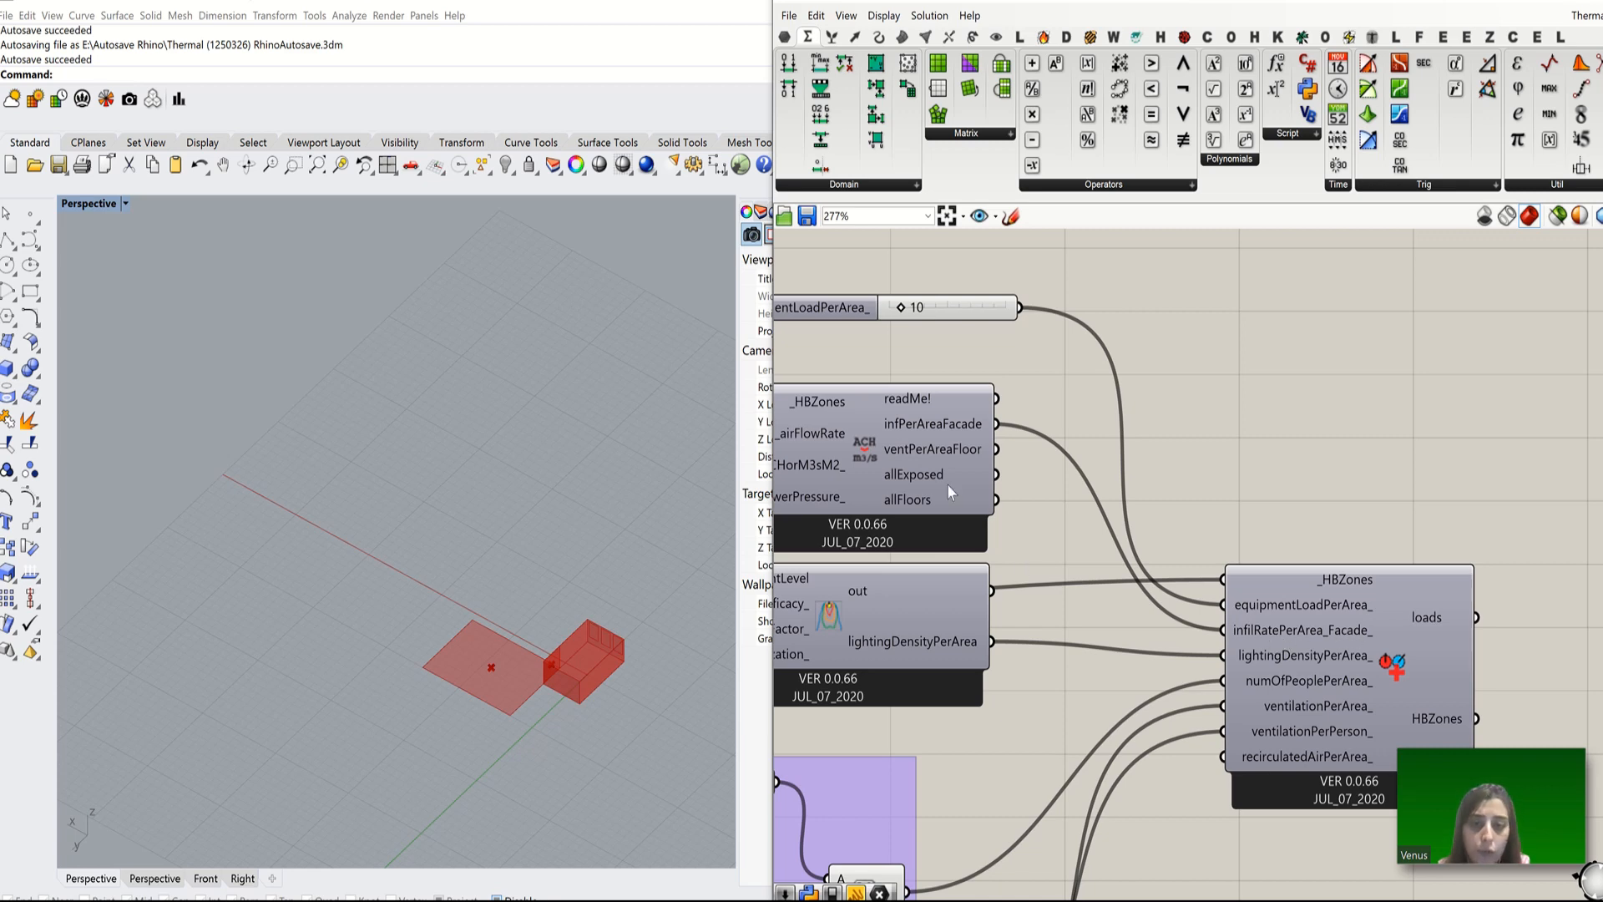
pyautogui.scroll(-6, 1280, 511)
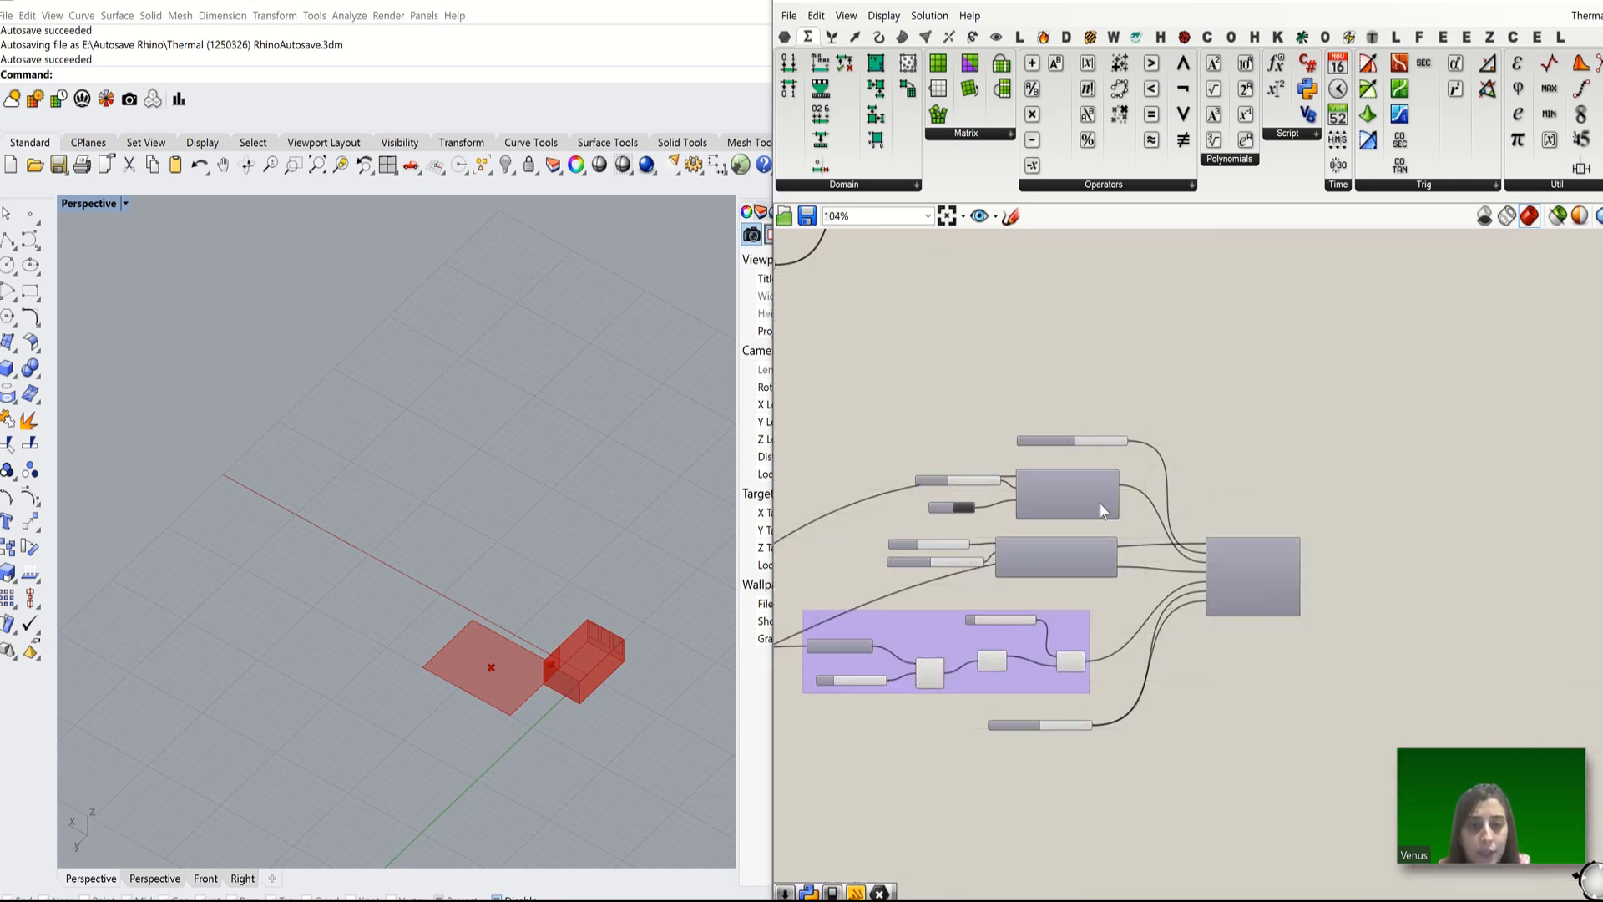
pyautogui.scroll(4, 1280, 579)
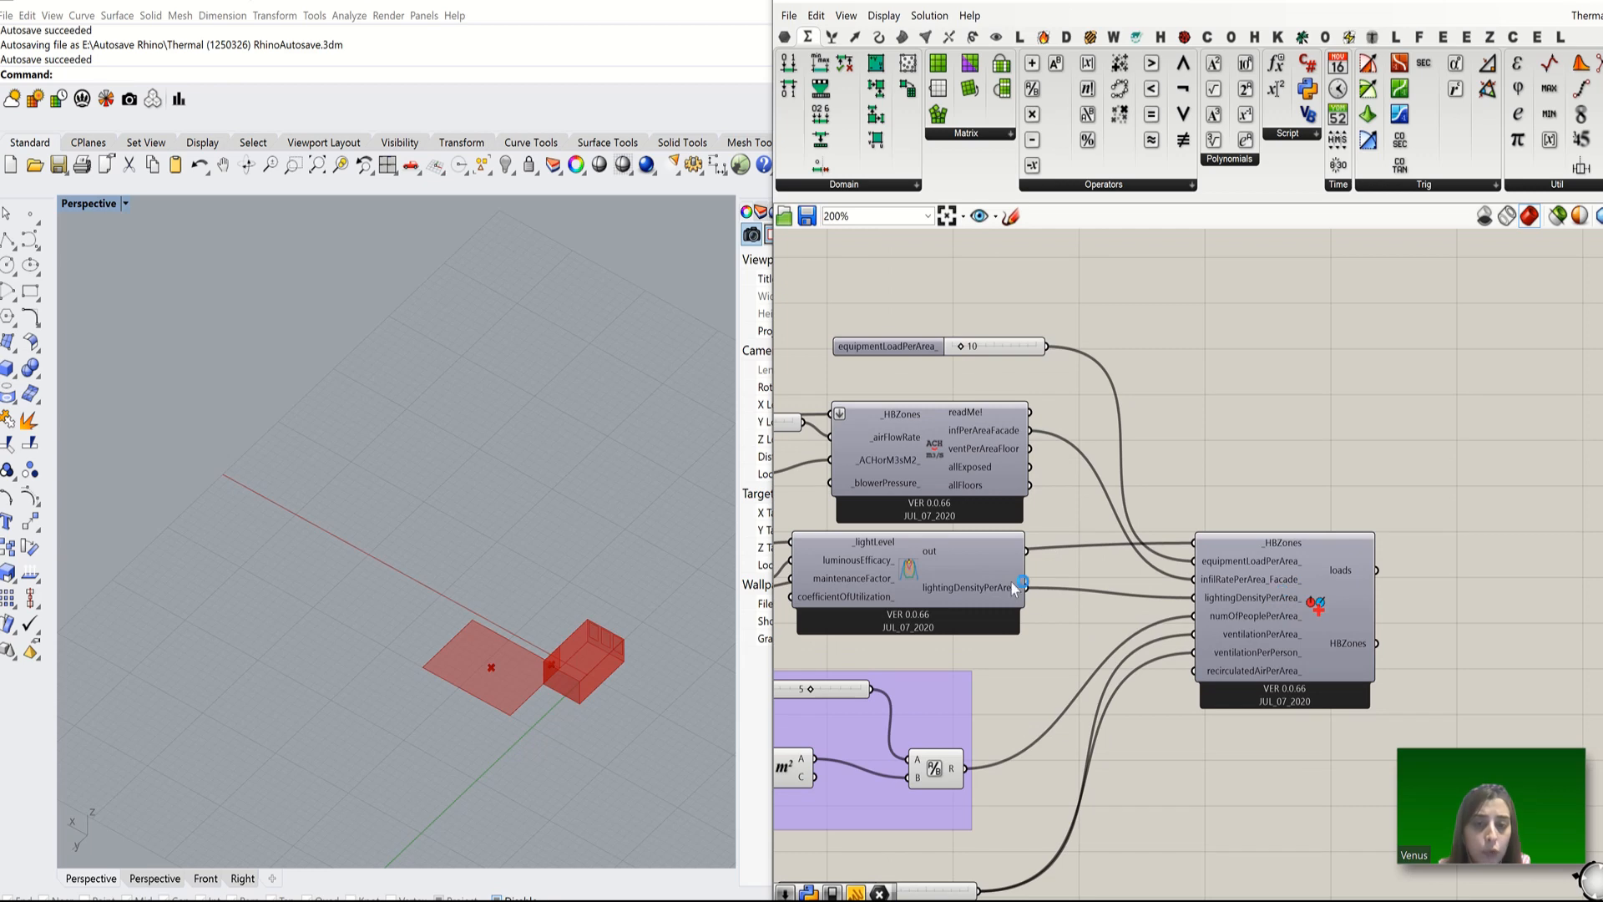
pyautogui.scroll(-5, 1237, 609)
pyautogui.scroll(9, 1034, 578)
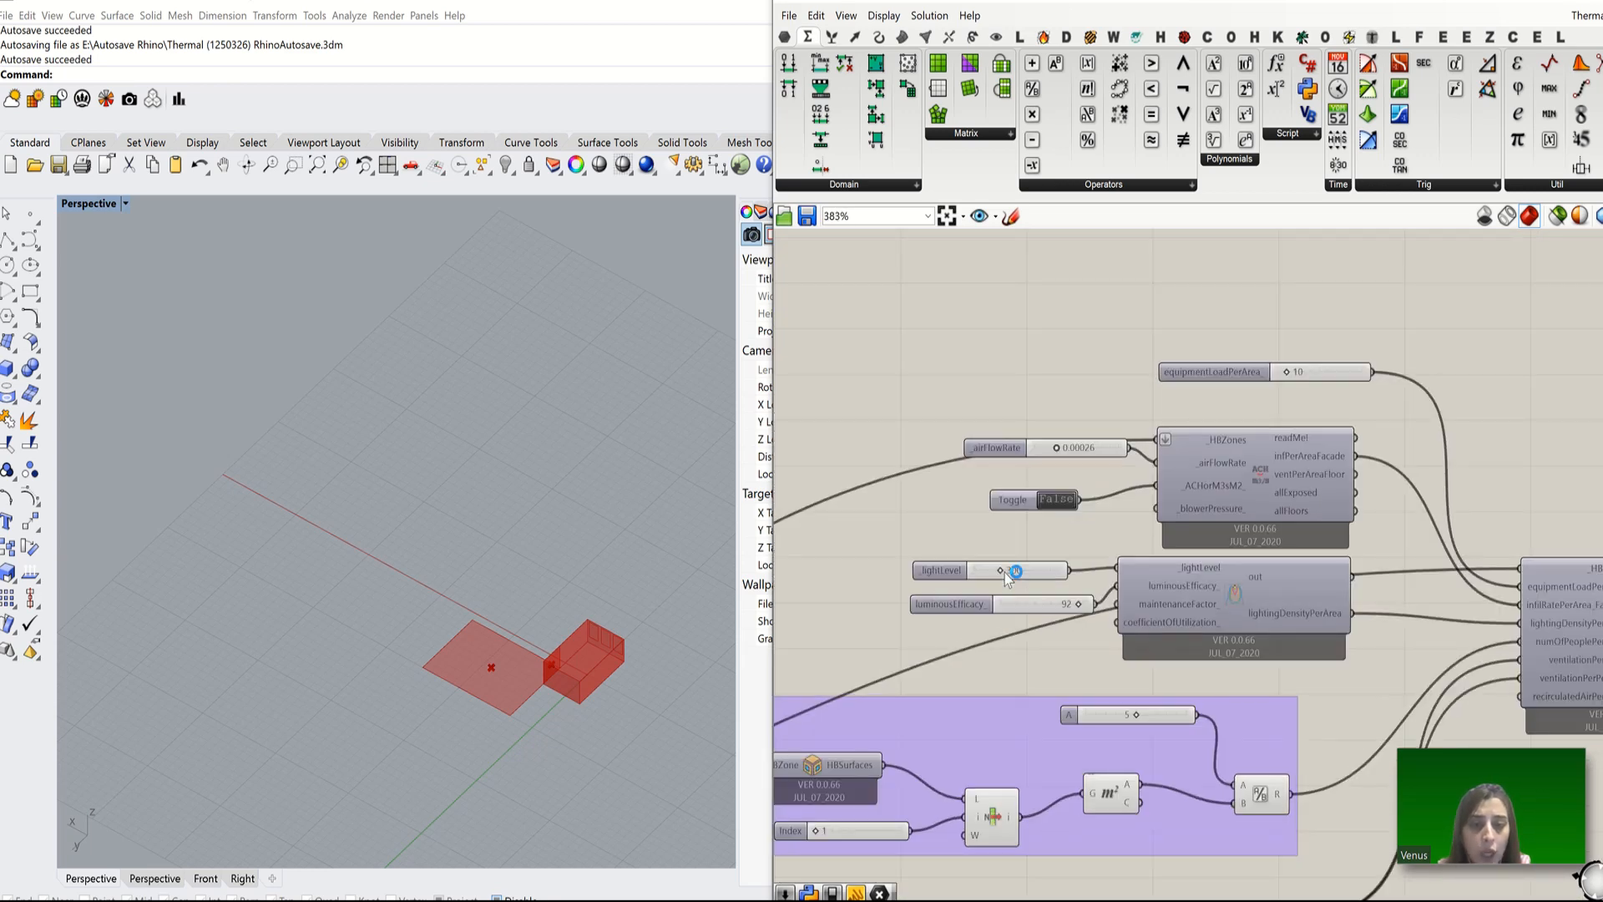
pyautogui.doubleClick(995, 558)
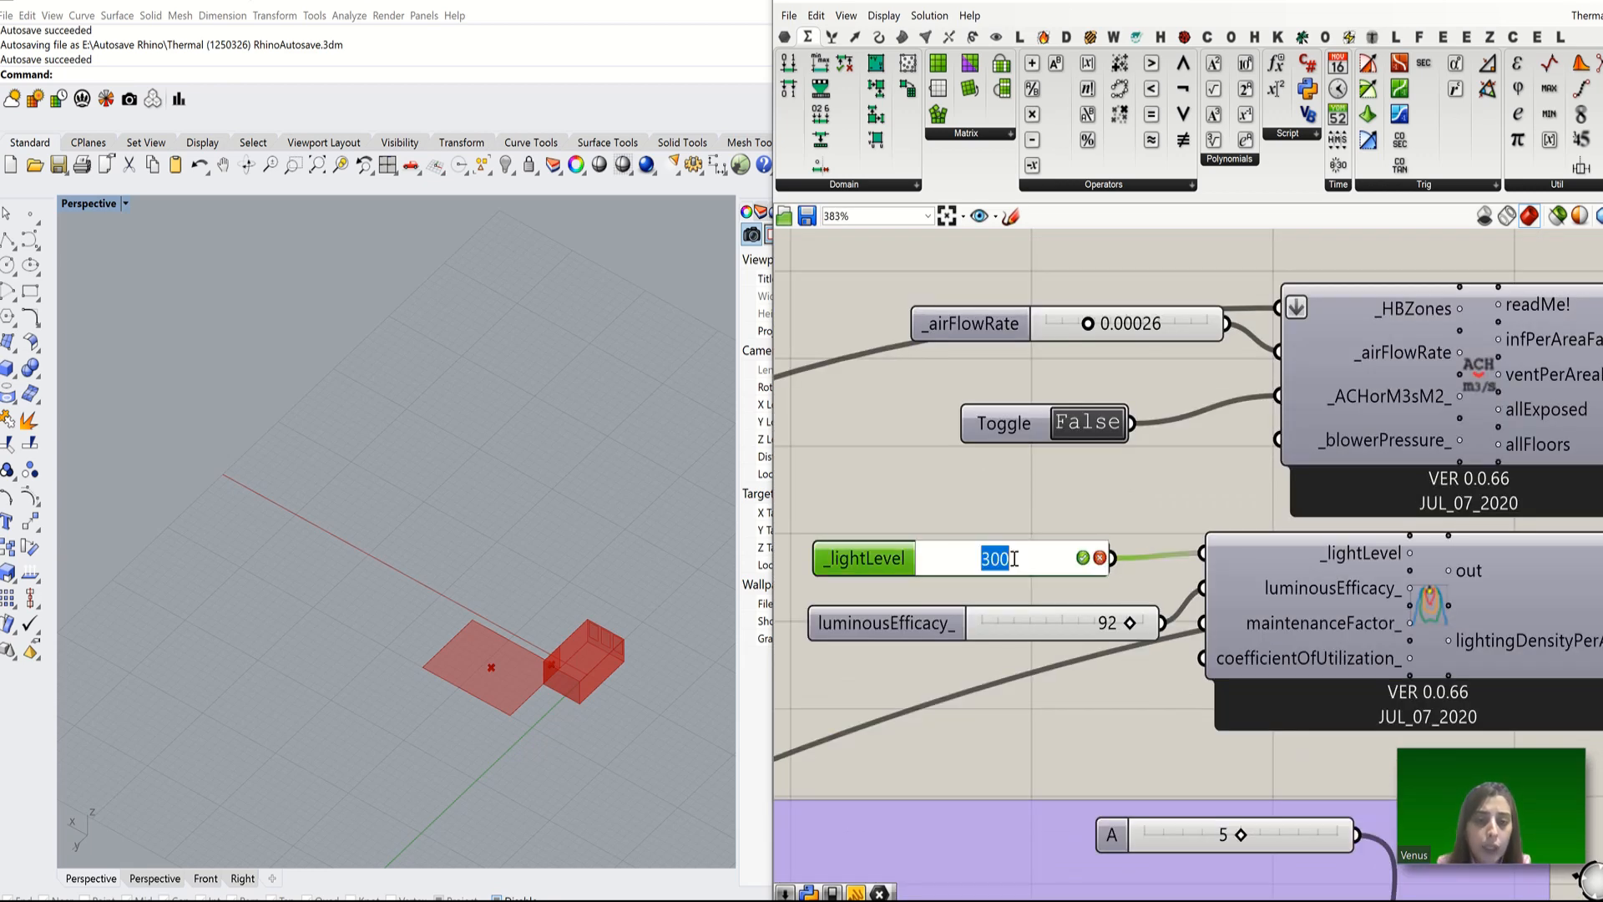
pyautogui.write('3520')
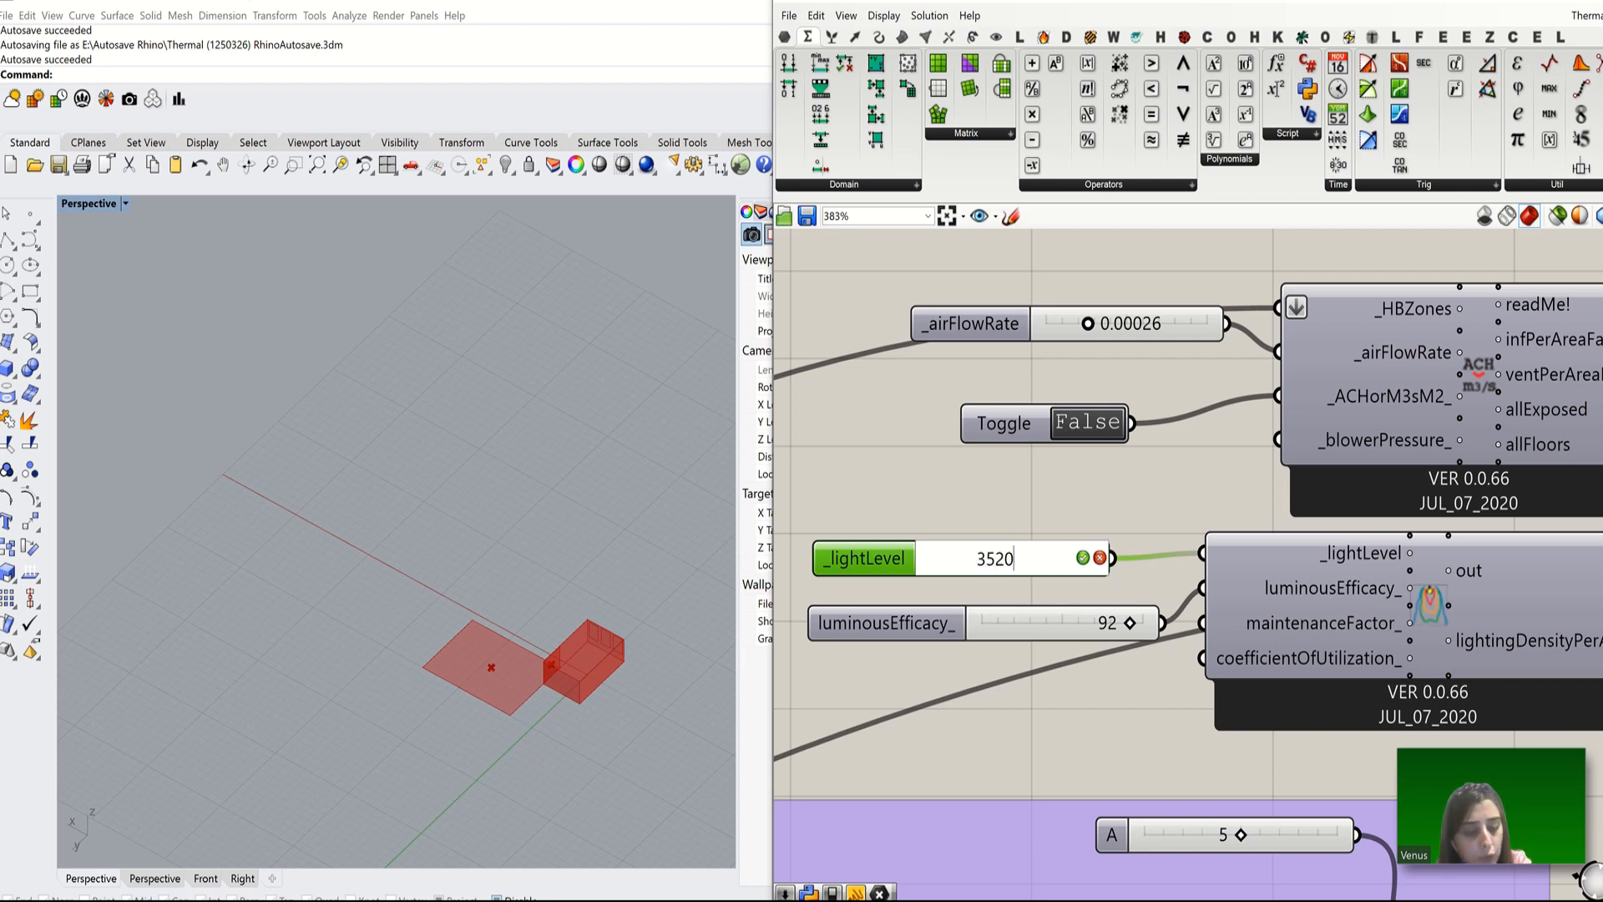
pyautogui.press('BackSpace')
pyautogui.press('BackSpace')
pyautogui.write('0')
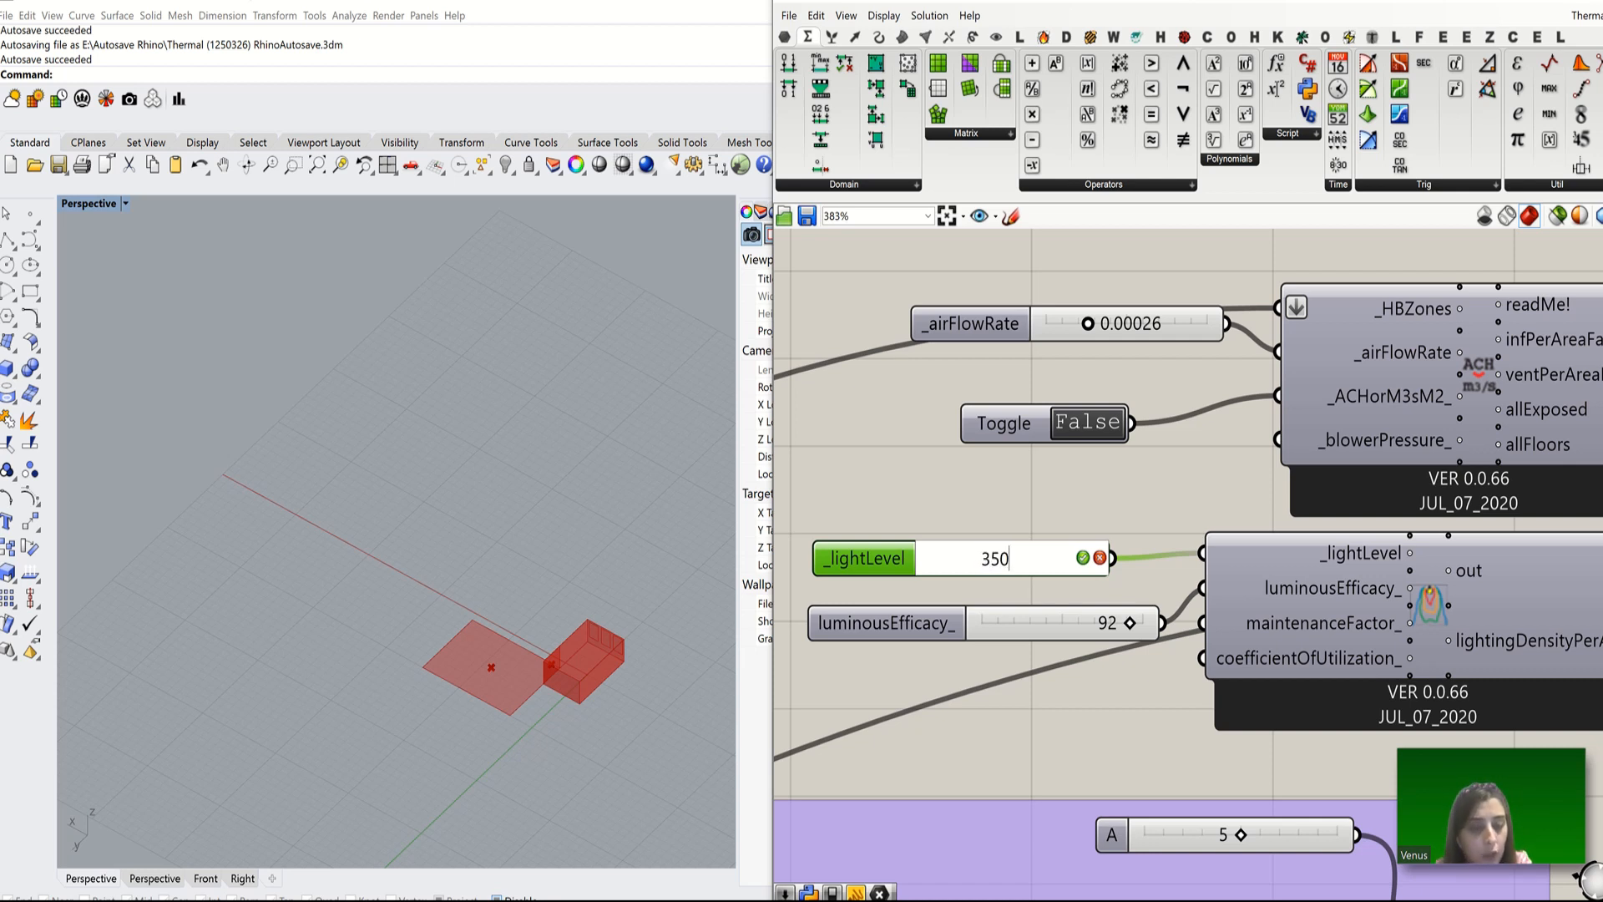
pyautogui.press('Return')
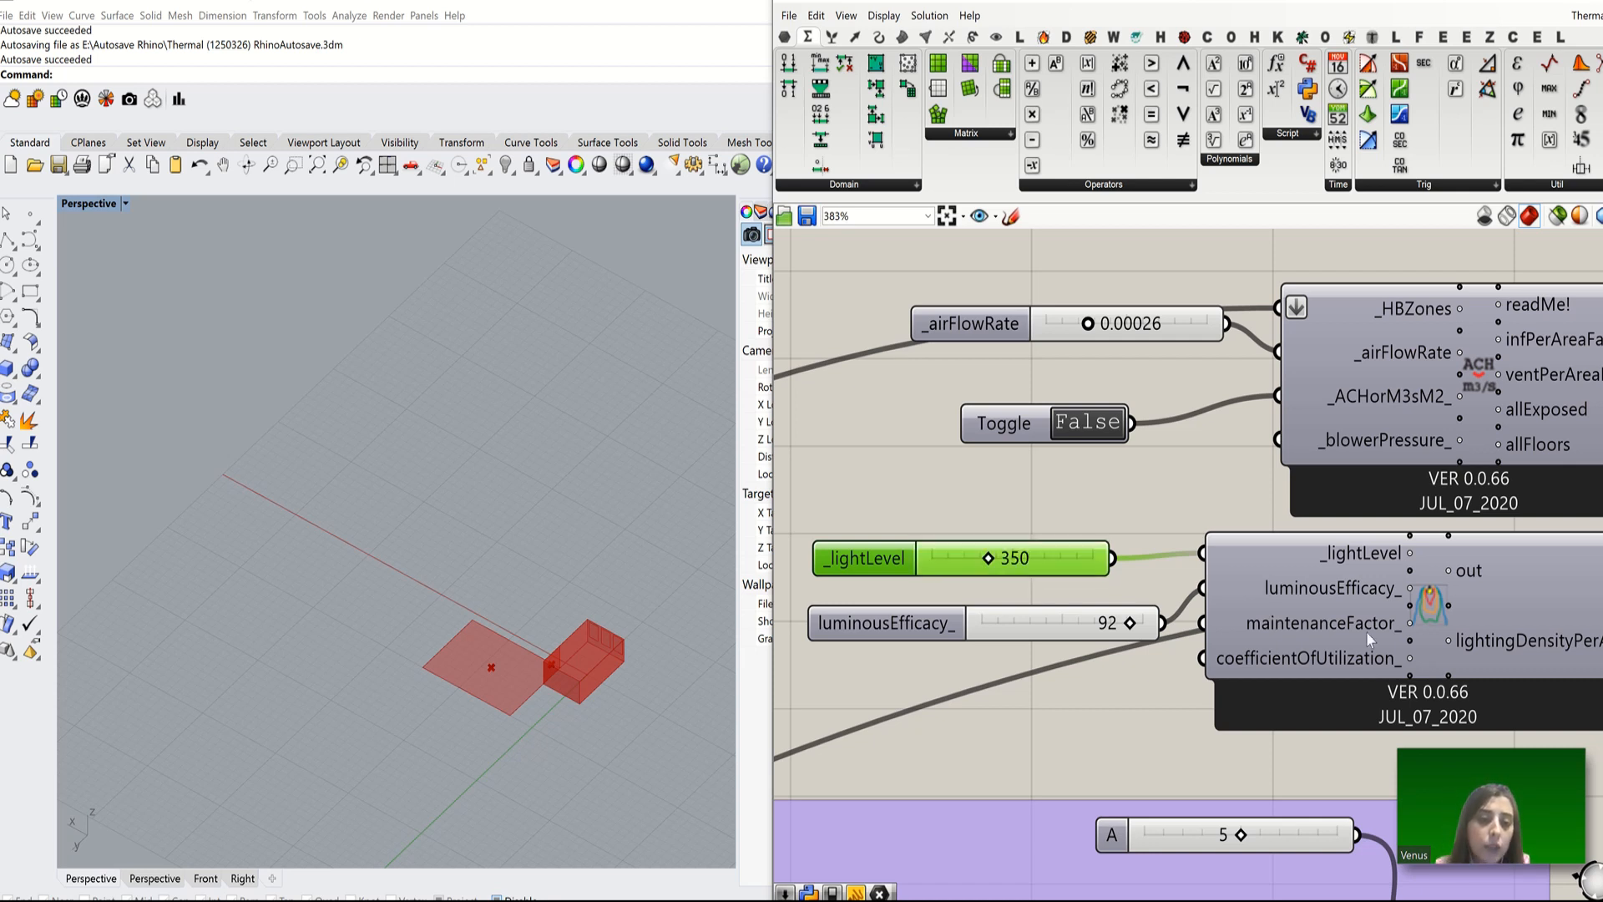
# Step: Set the copied luminousEfficacy_ slider of the lighting density component to 81 and read the description of its maintenanceFactor_ input
pyautogui.doubleClick(1070, 629)
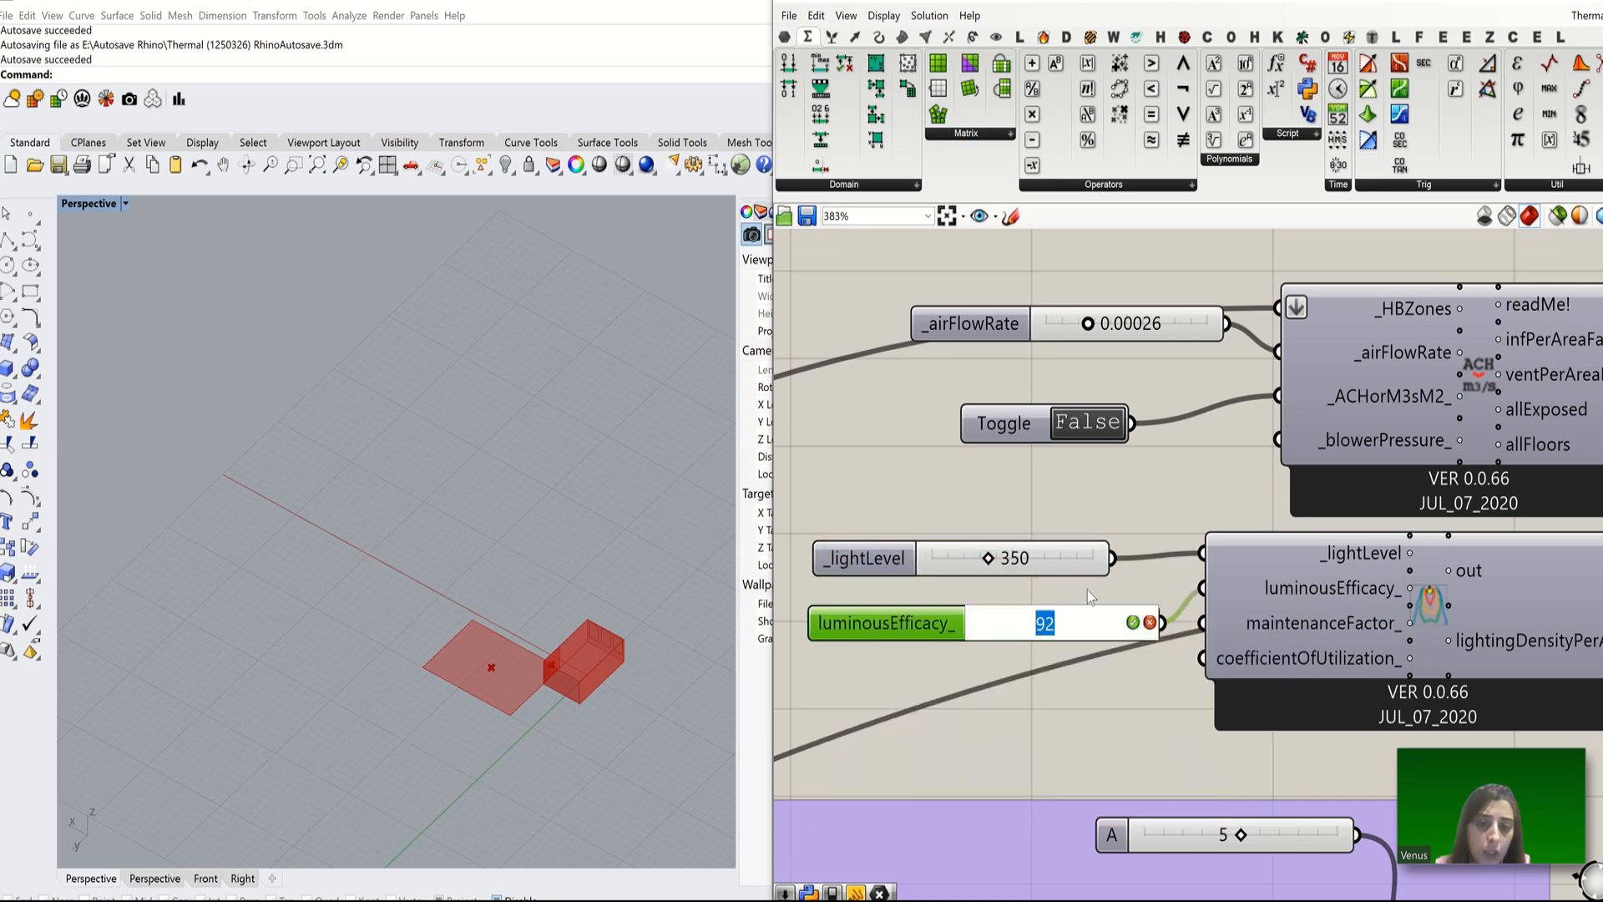
pyautogui.write('81')
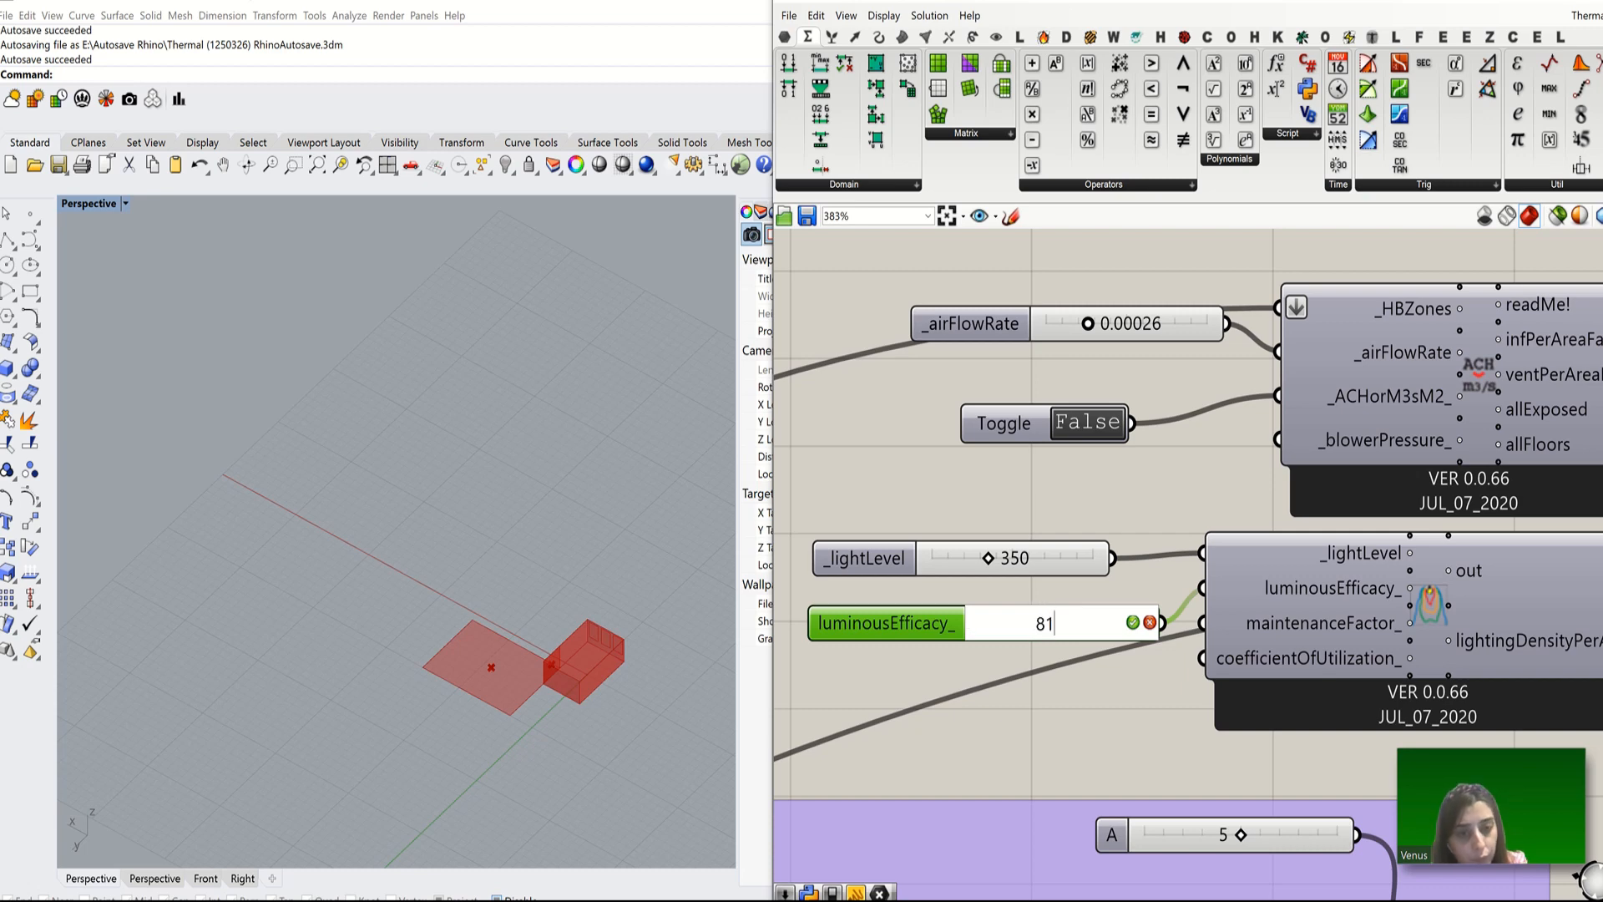
pyautogui.click(1133, 623)
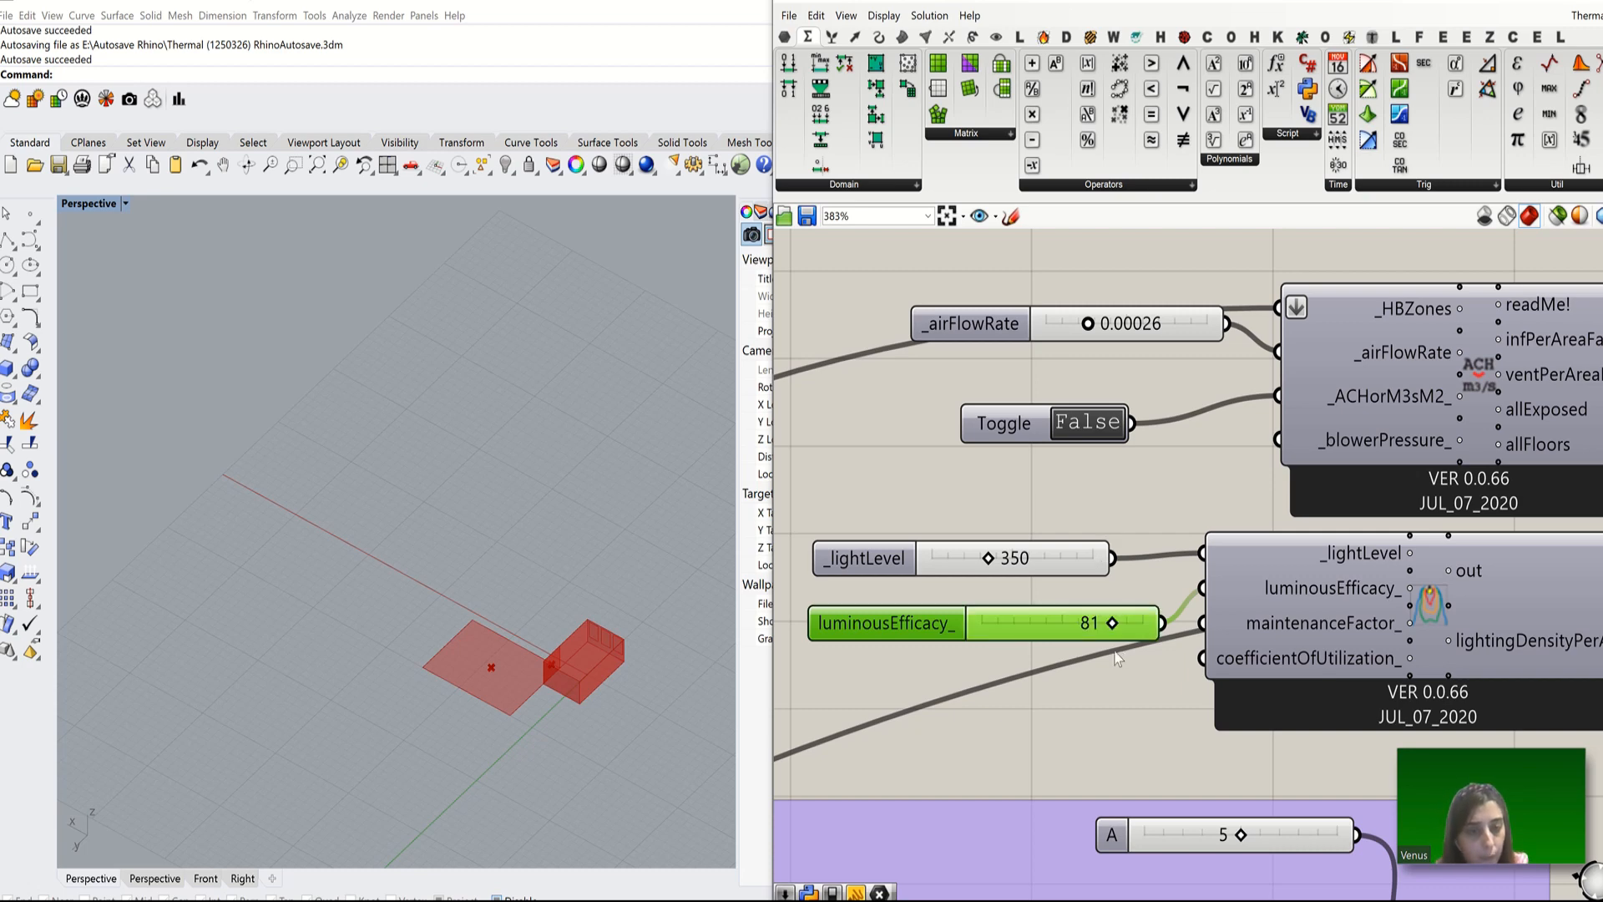
pyautogui.scroll(-2, 1068, 660)
pyautogui.scroll(-2, 1063, 646)
pyautogui.scroll(2, 1295, 620)
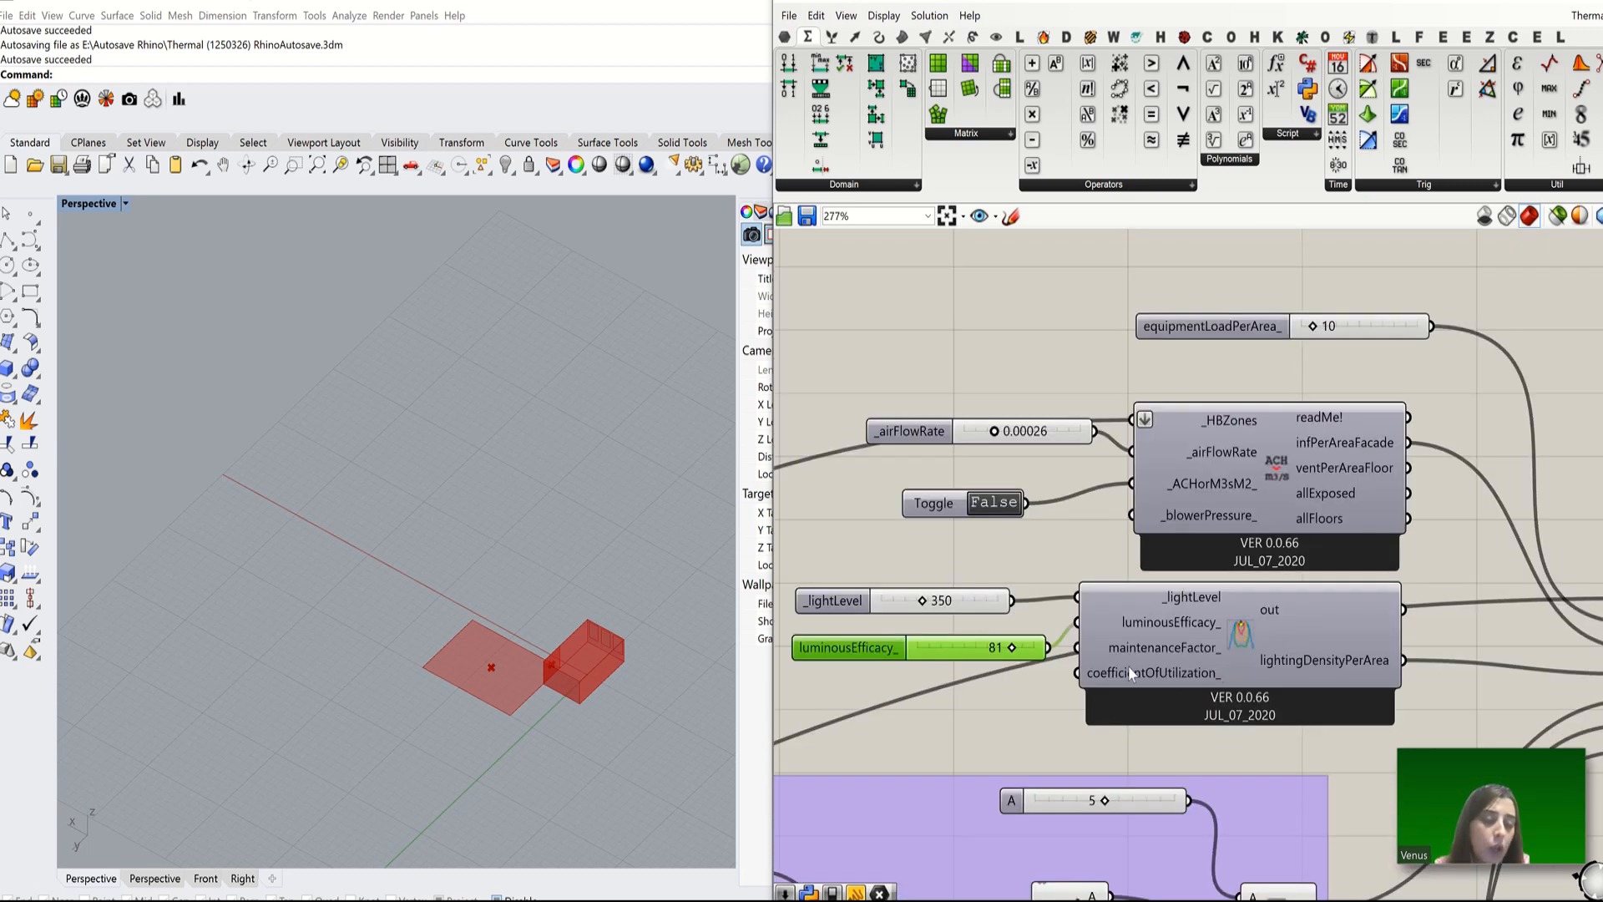
pyautogui.moveTo(1188, 664)
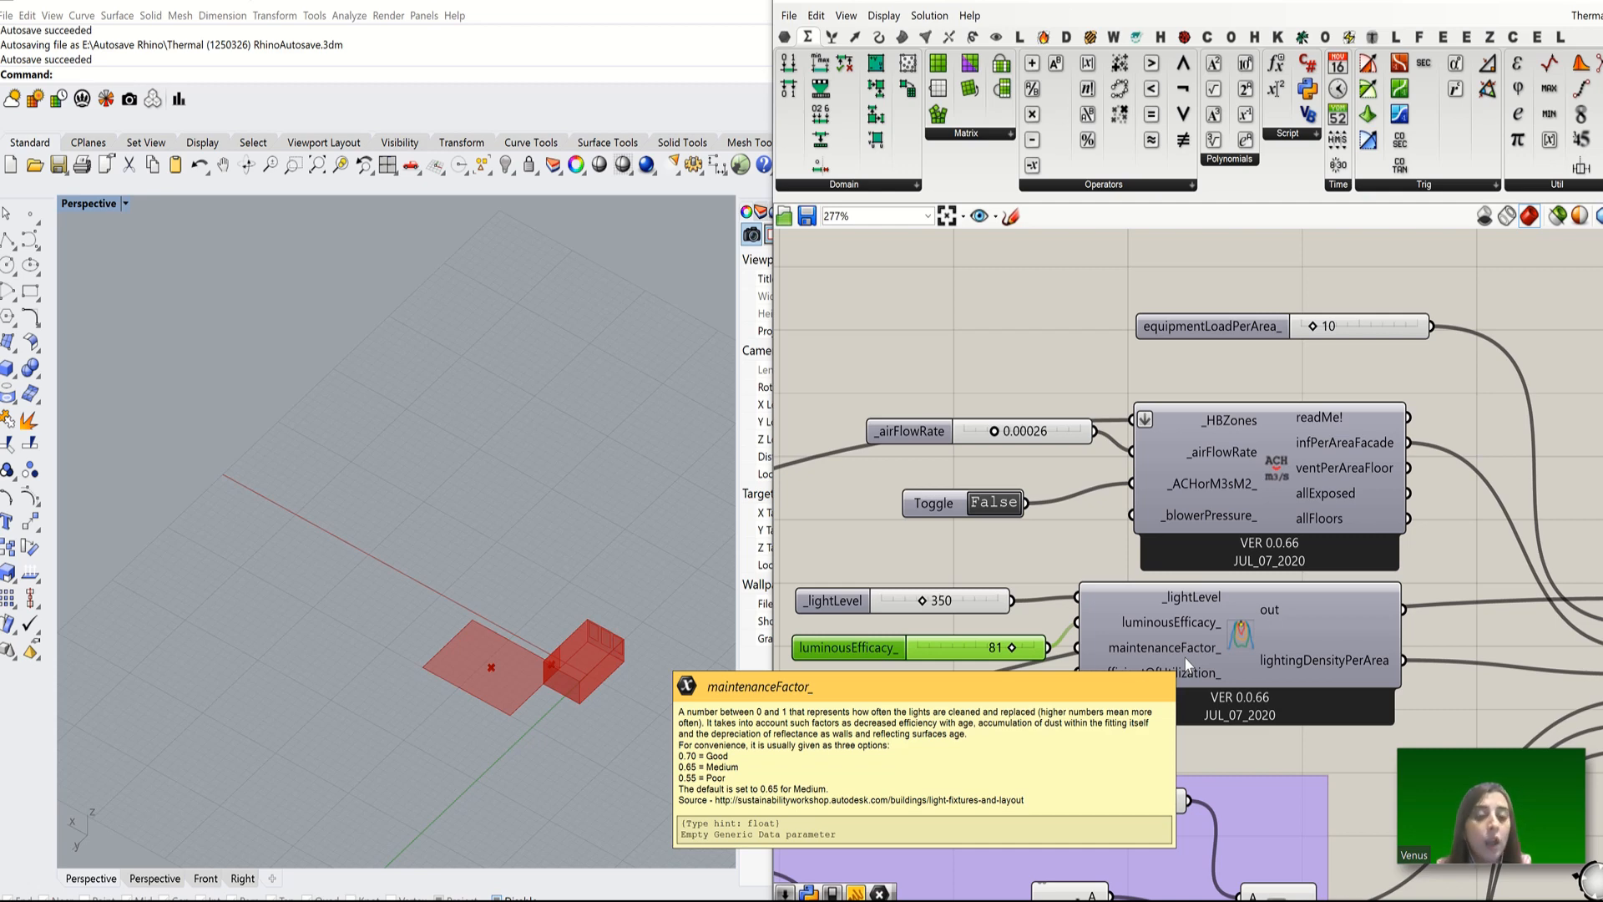
pyautogui.scroll(-7, 1106, 593)
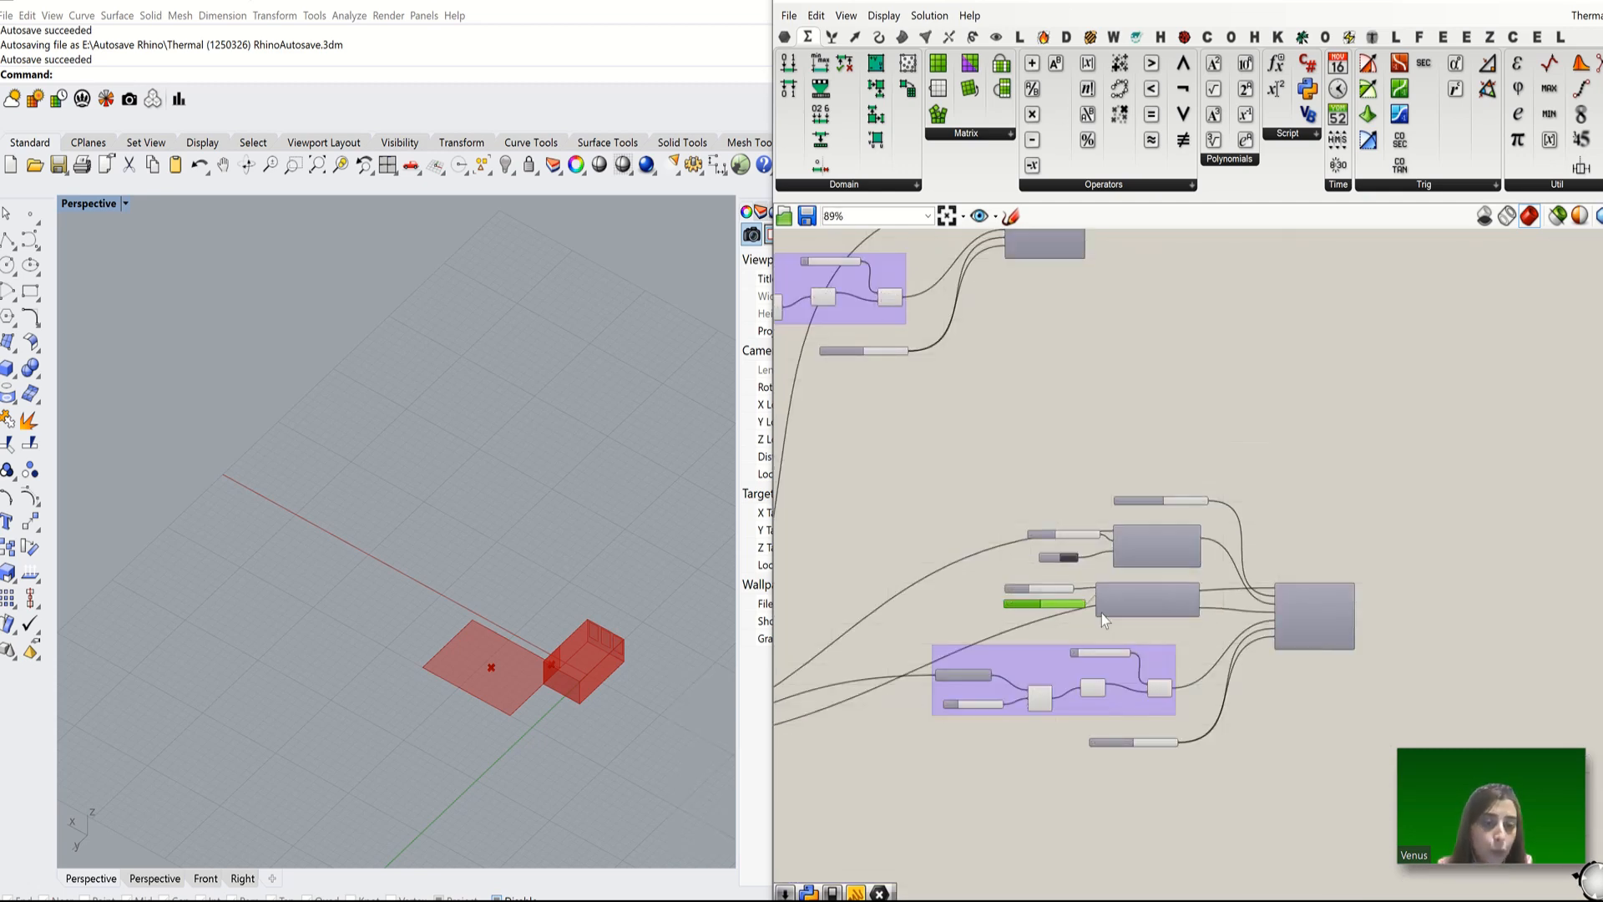
# Step: Set slider A, which feeds the division for the copied set's people-per-area value, to 1
pyautogui.scroll(5, 1100, 614)
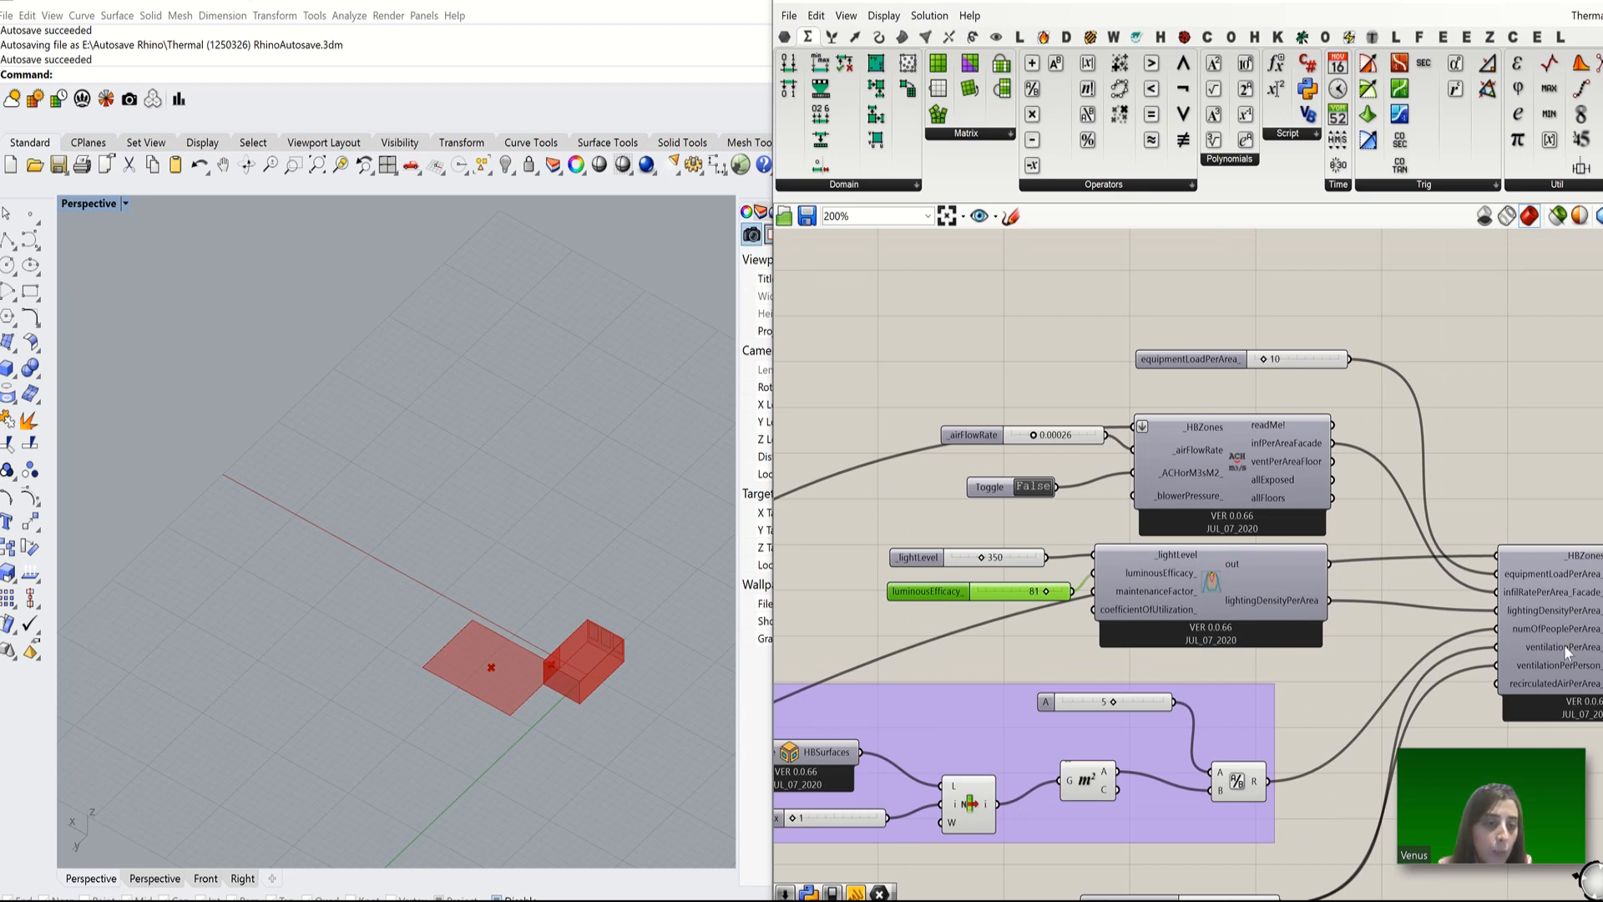
pyautogui.scroll(-2, 1541, 640)
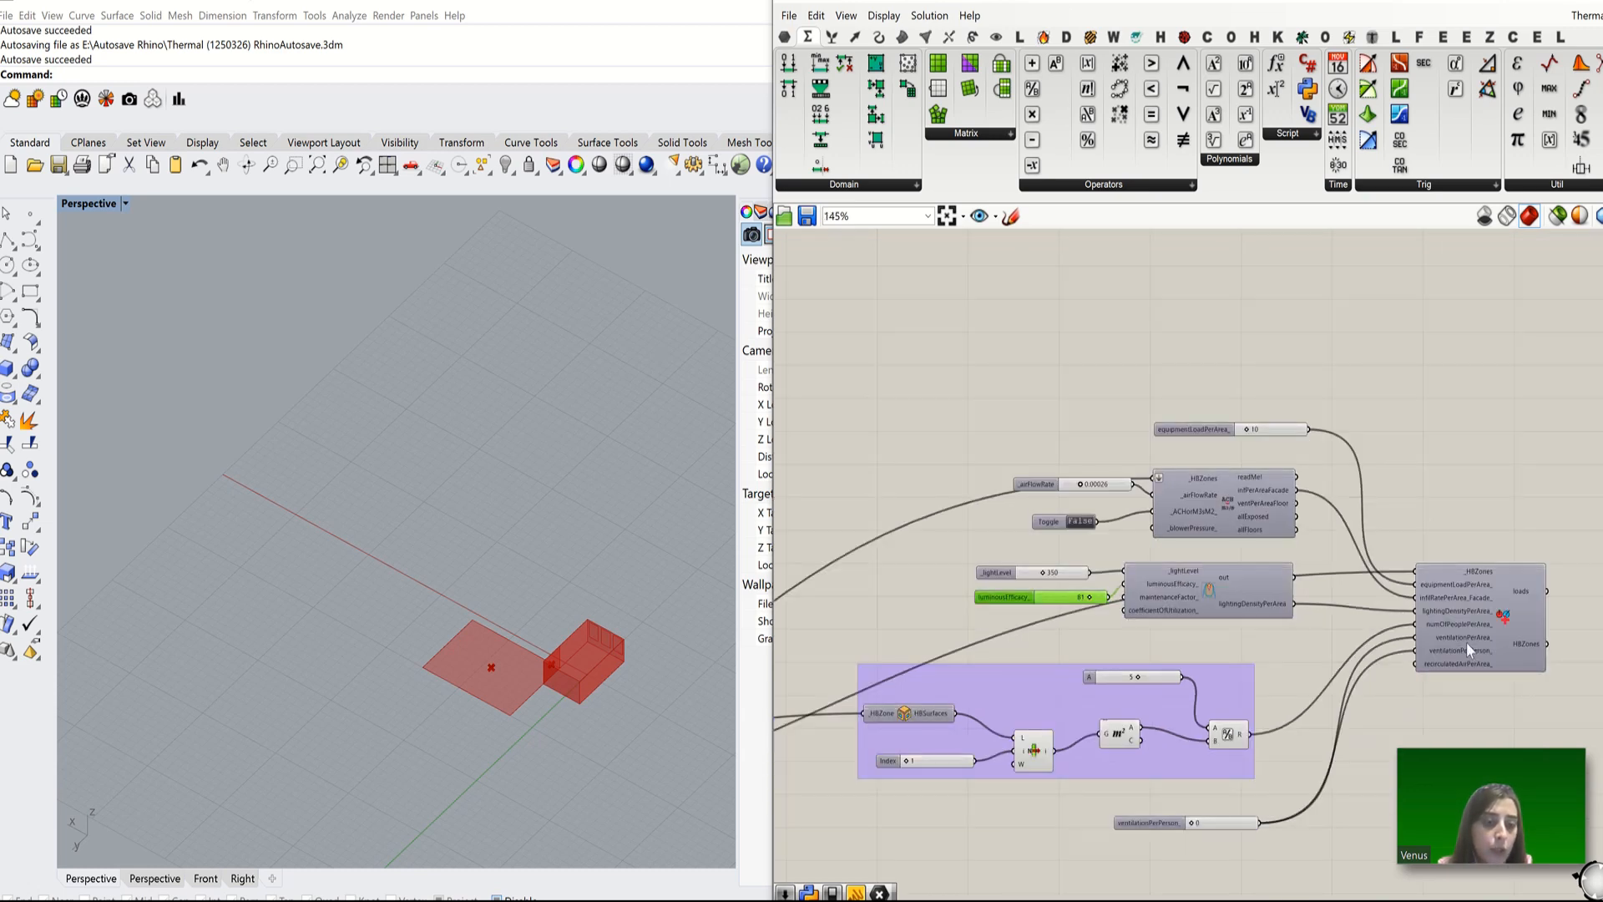
pyautogui.scroll(2, 1466, 643)
pyautogui.scroll(2, 1451, 633)
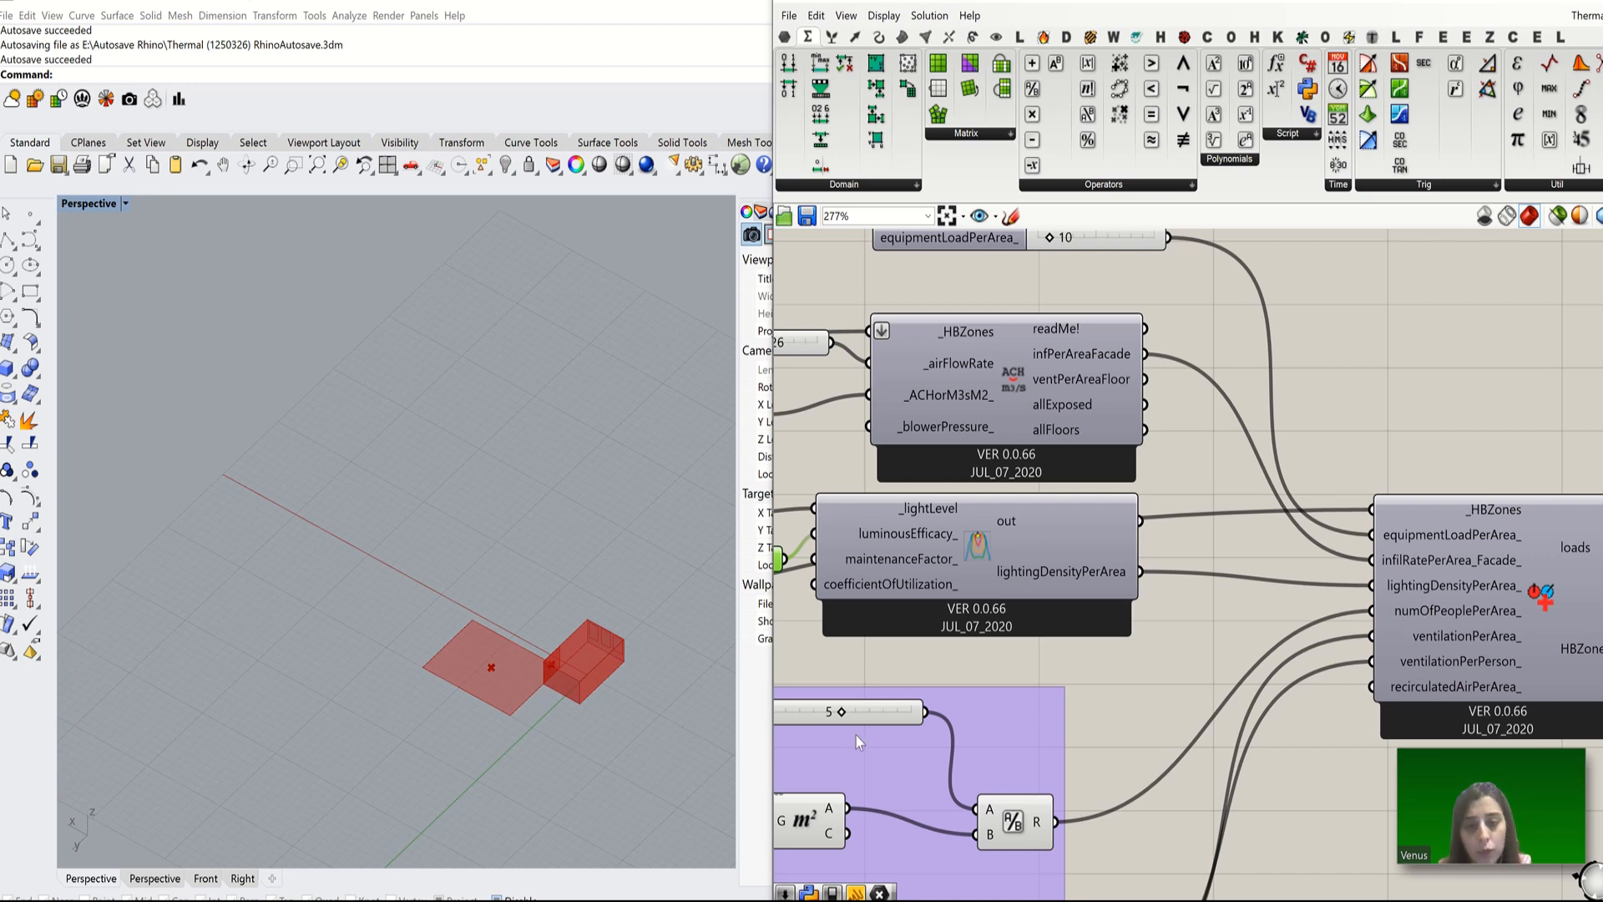
pyautogui.scroll(-2, 951, 701)
pyautogui.scroll(4, 920, 714)
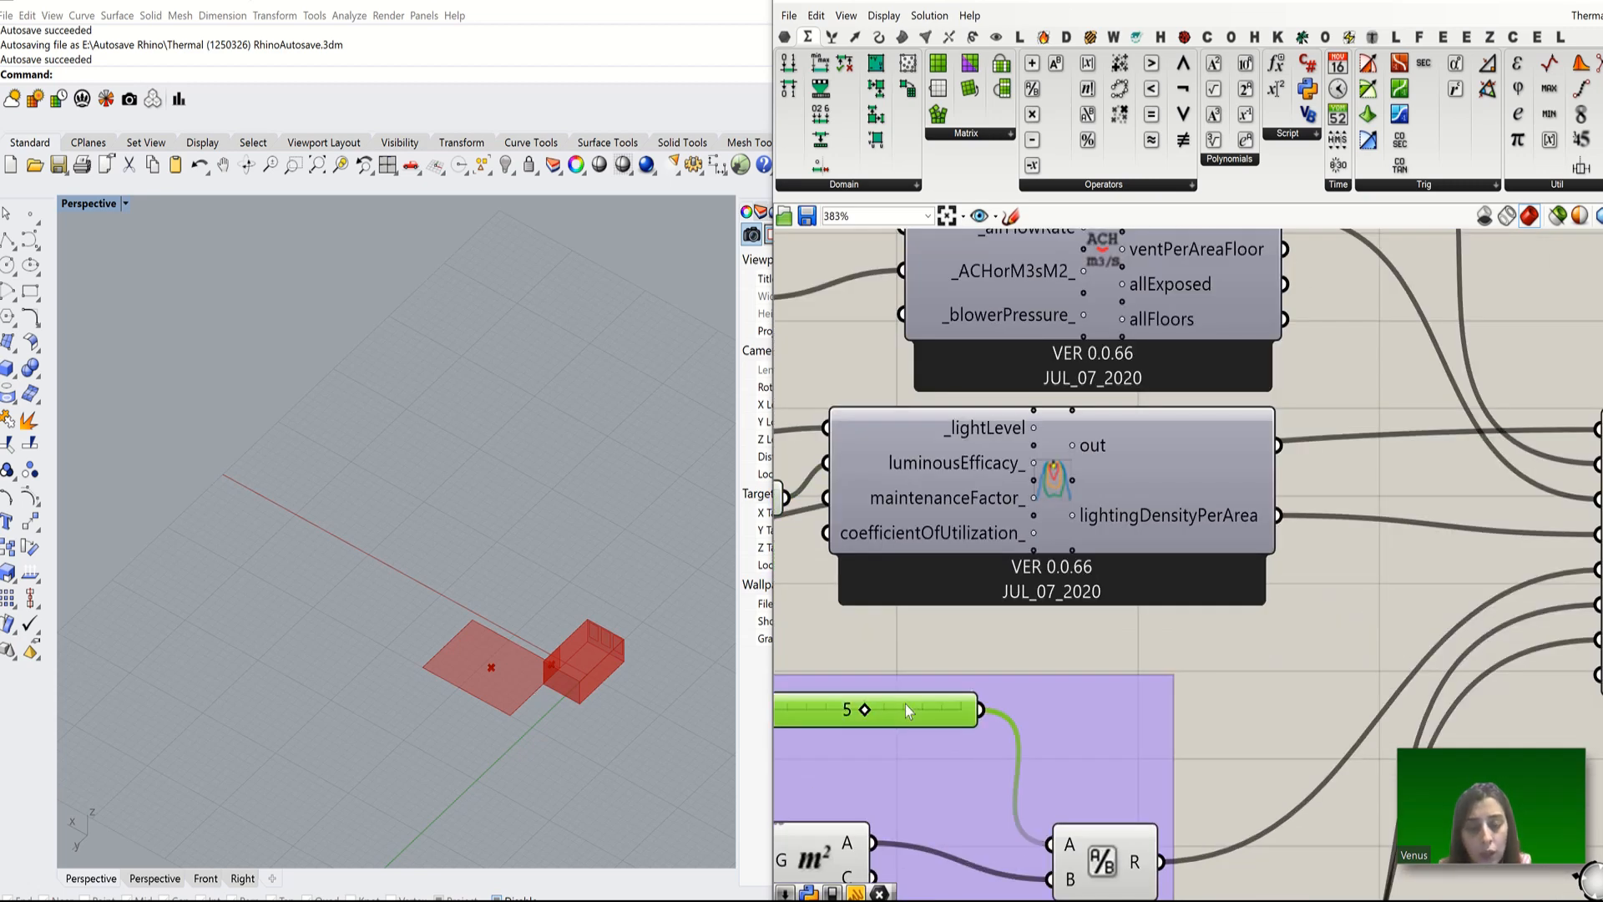
pyautogui.doubleClick(902, 706)
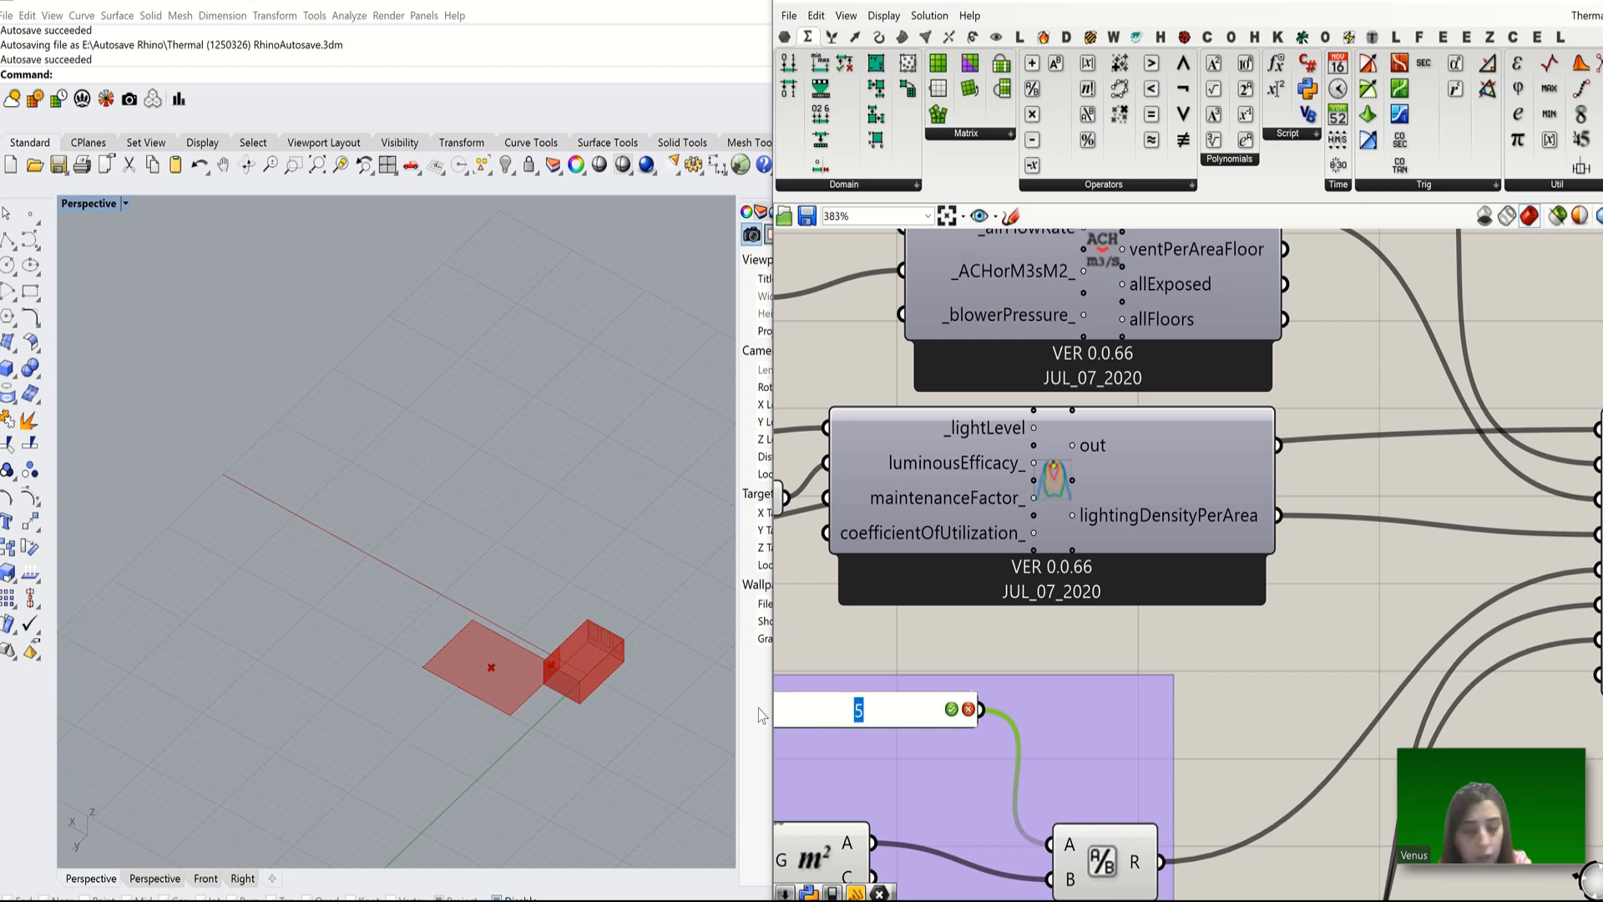
pyautogui.write('1')
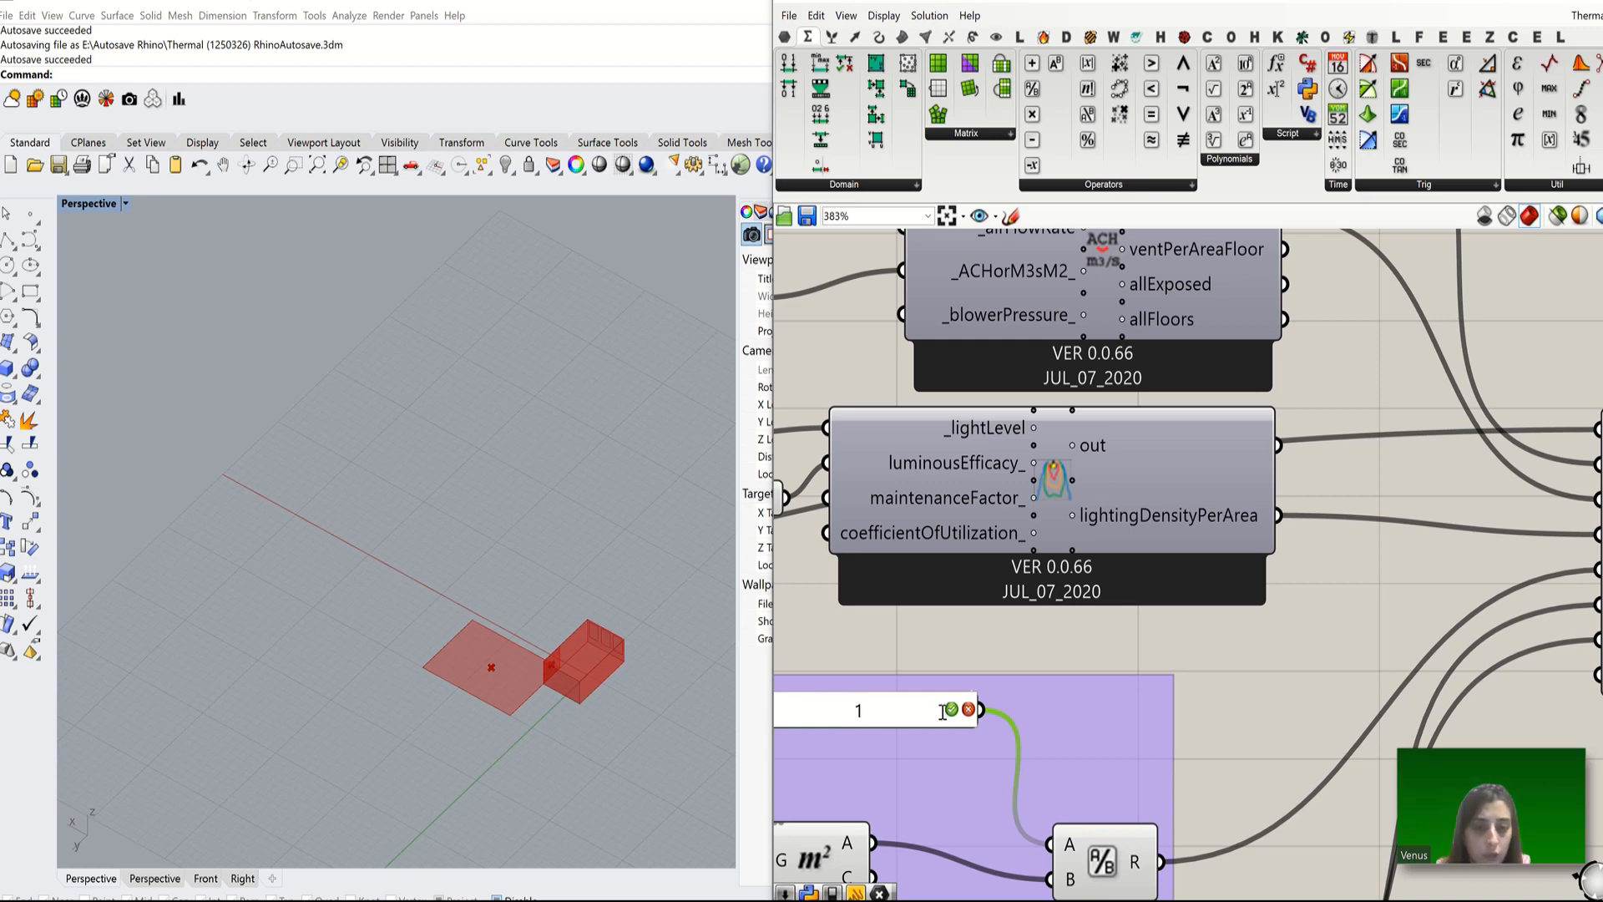
pyautogui.press('Return')
pyautogui.scroll(-3, 1140, 760)
pyautogui.scroll(-3, 1266, 709)
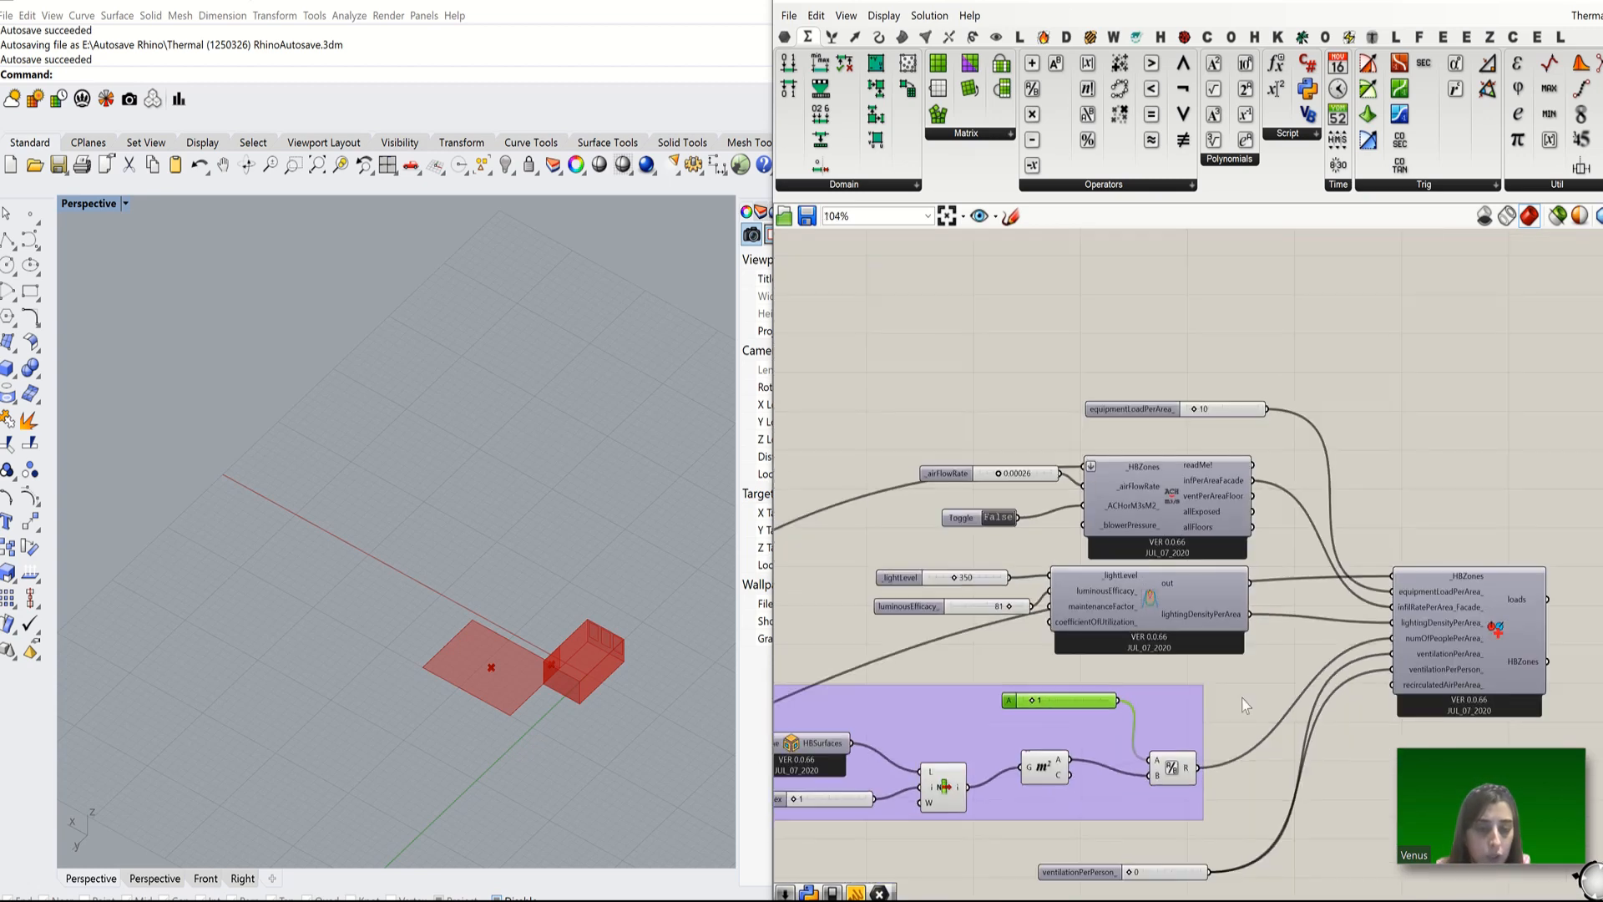
pyautogui.scroll(3, 1333, 668)
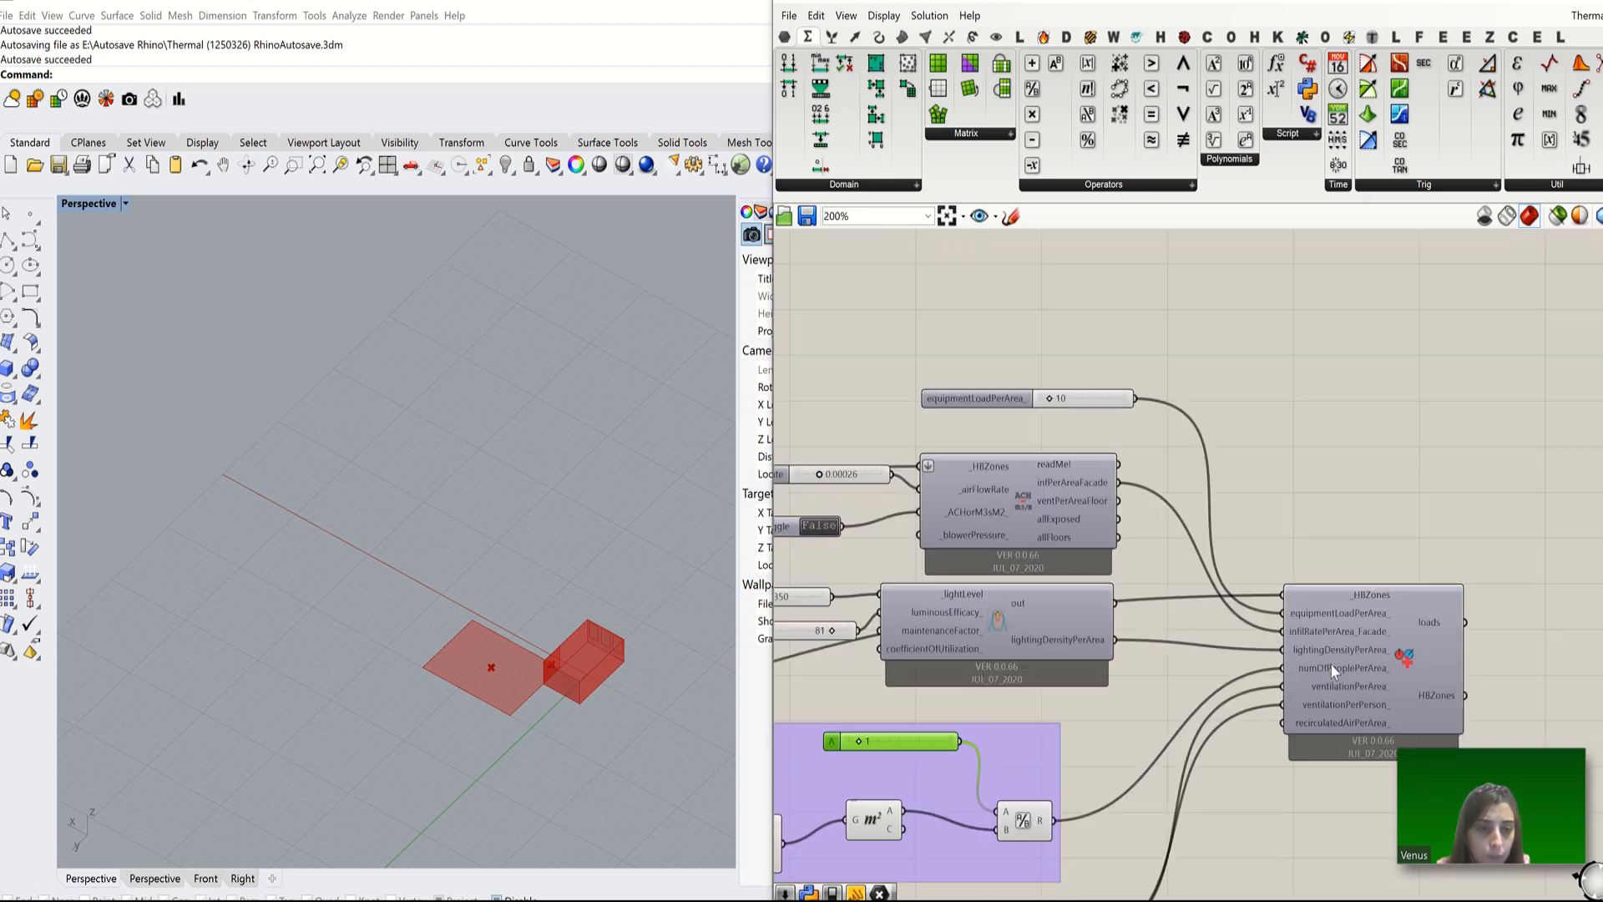
# Step: Select the original Load set and turn off its geometry preview
pyautogui.scroll(-8, 1313, 530)
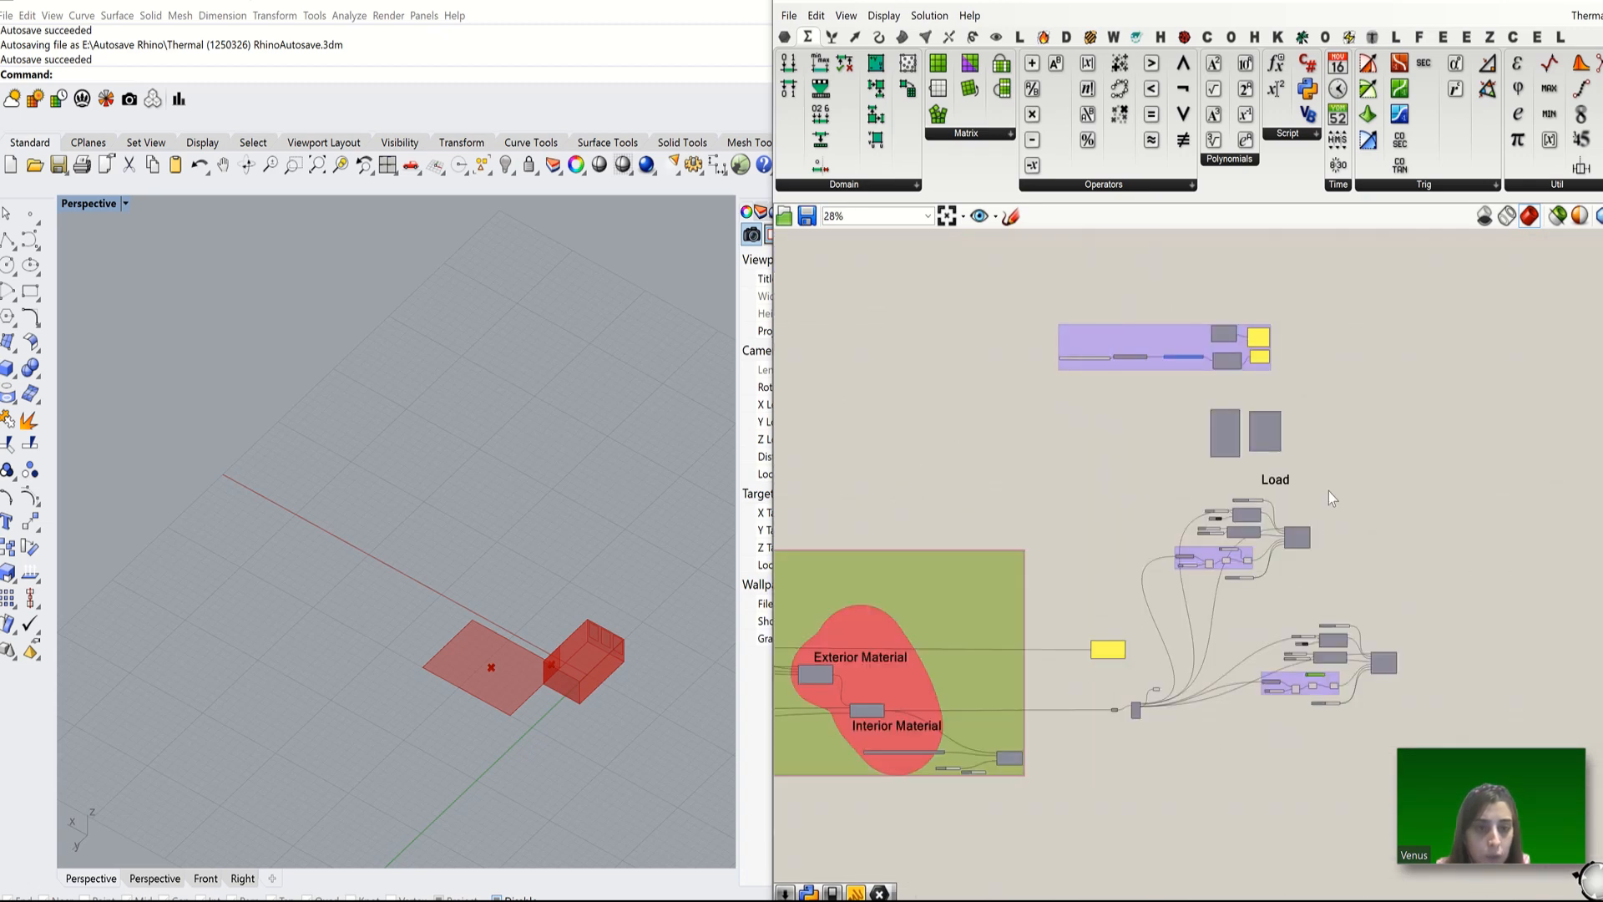
pyautogui.moveTo(1330, 491); pyautogui.dragTo(1161, 622)
pyautogui.middleClick(1238, 545)
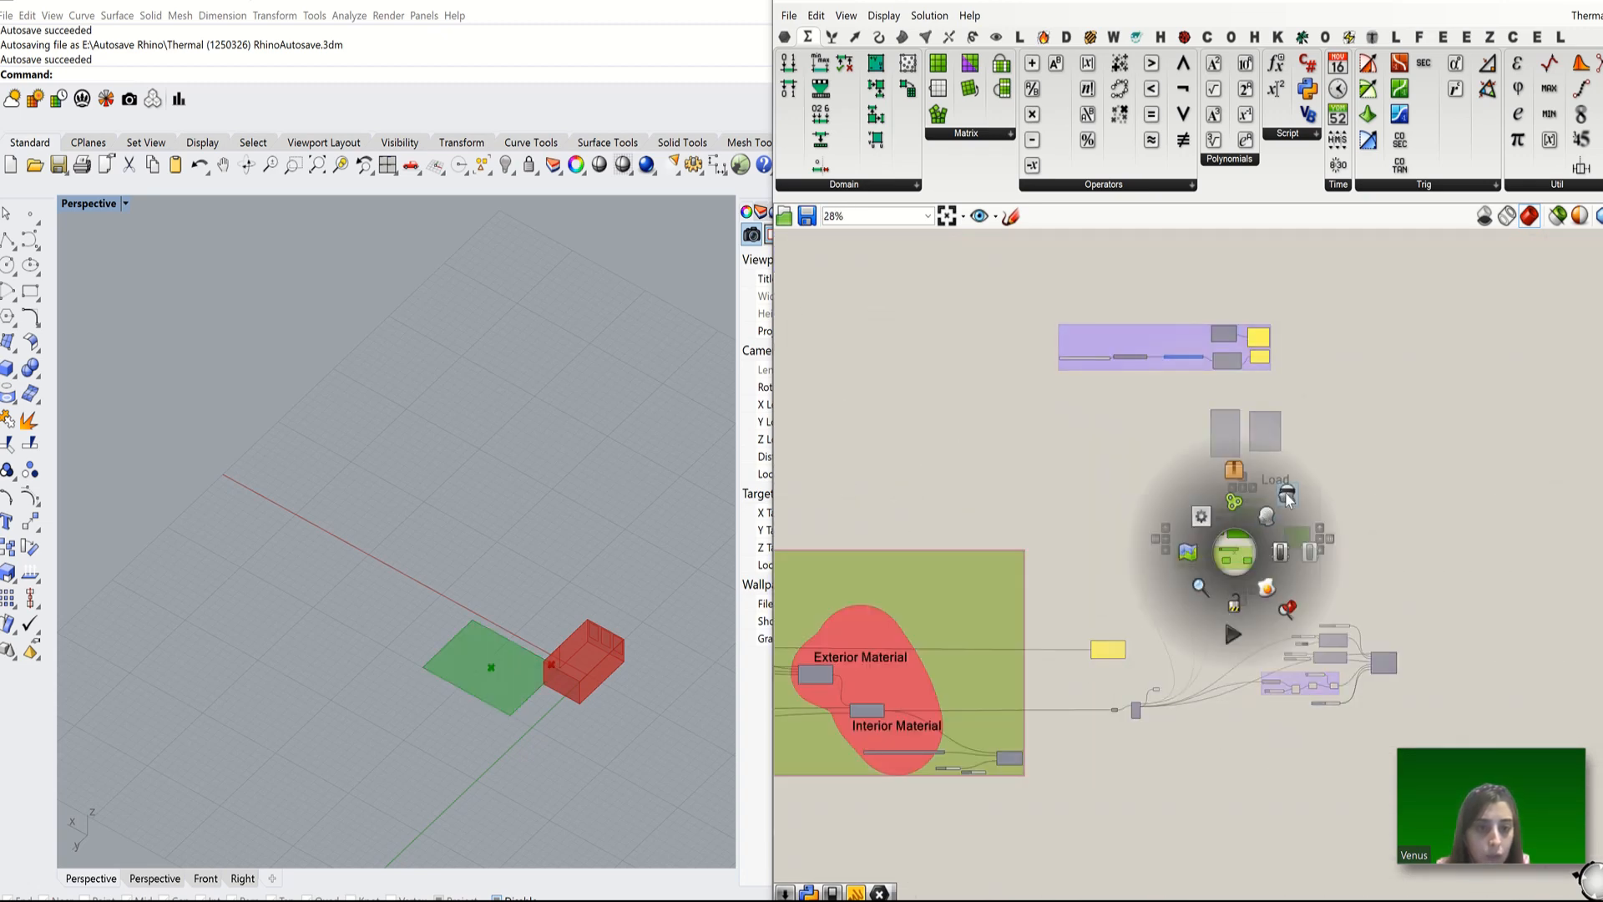
pyautogui.click(1287, 499)
pyautogui.scroll(4, 1306, 719)
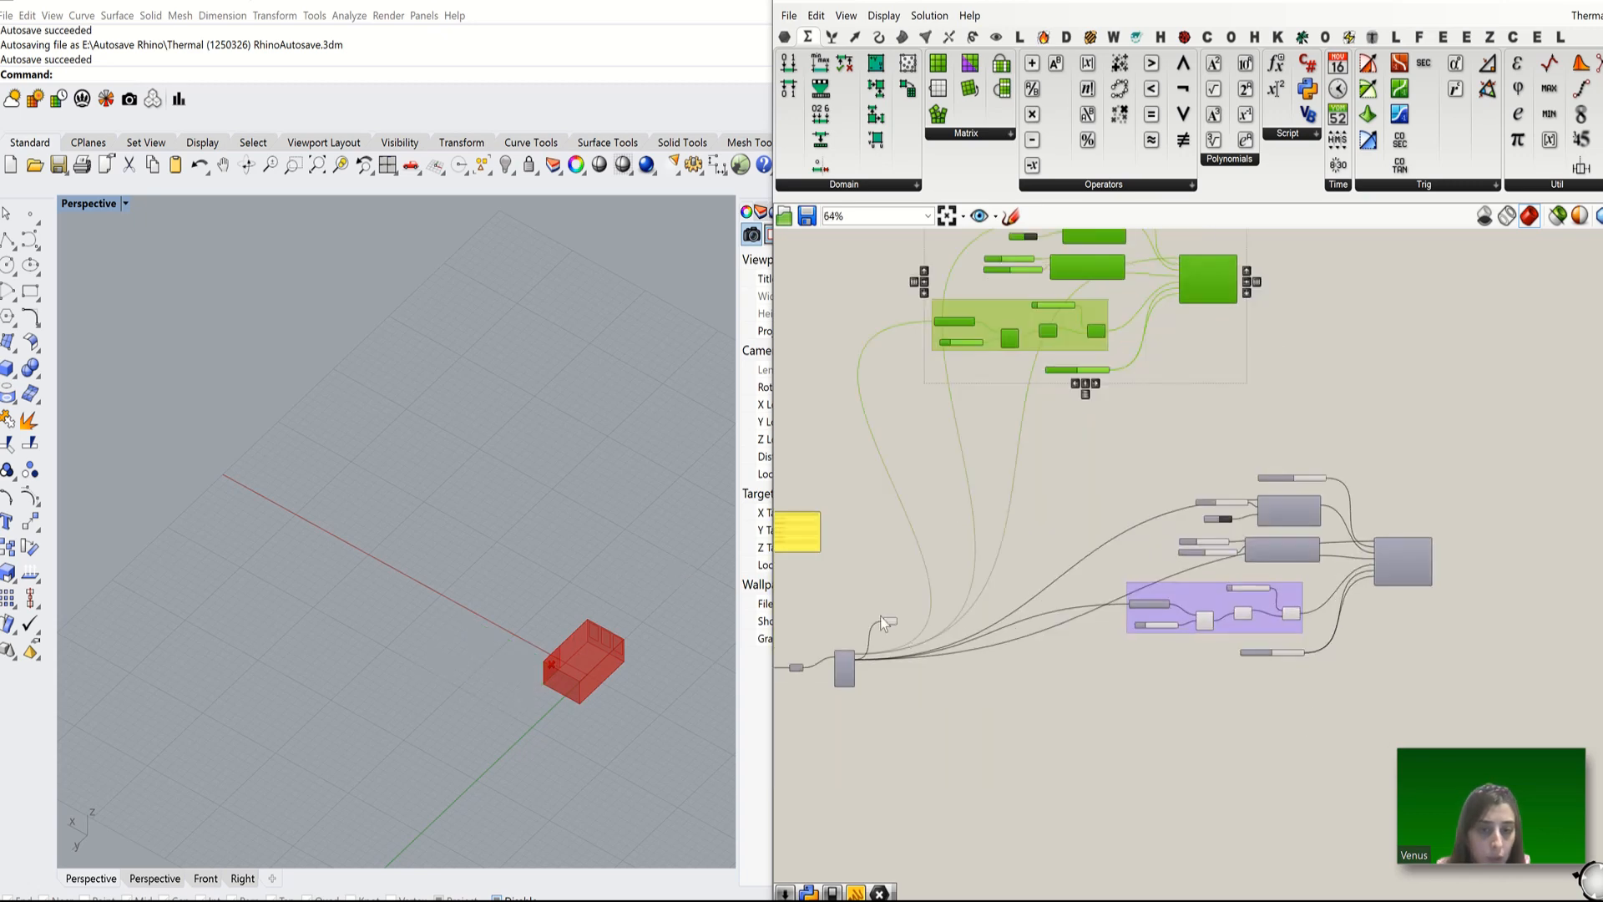
# Step: Connect list output +2 to the geometry parameter and select the parameter to highlight that zone in the viewport
pyautogui.scroll(5, 1312, 652)
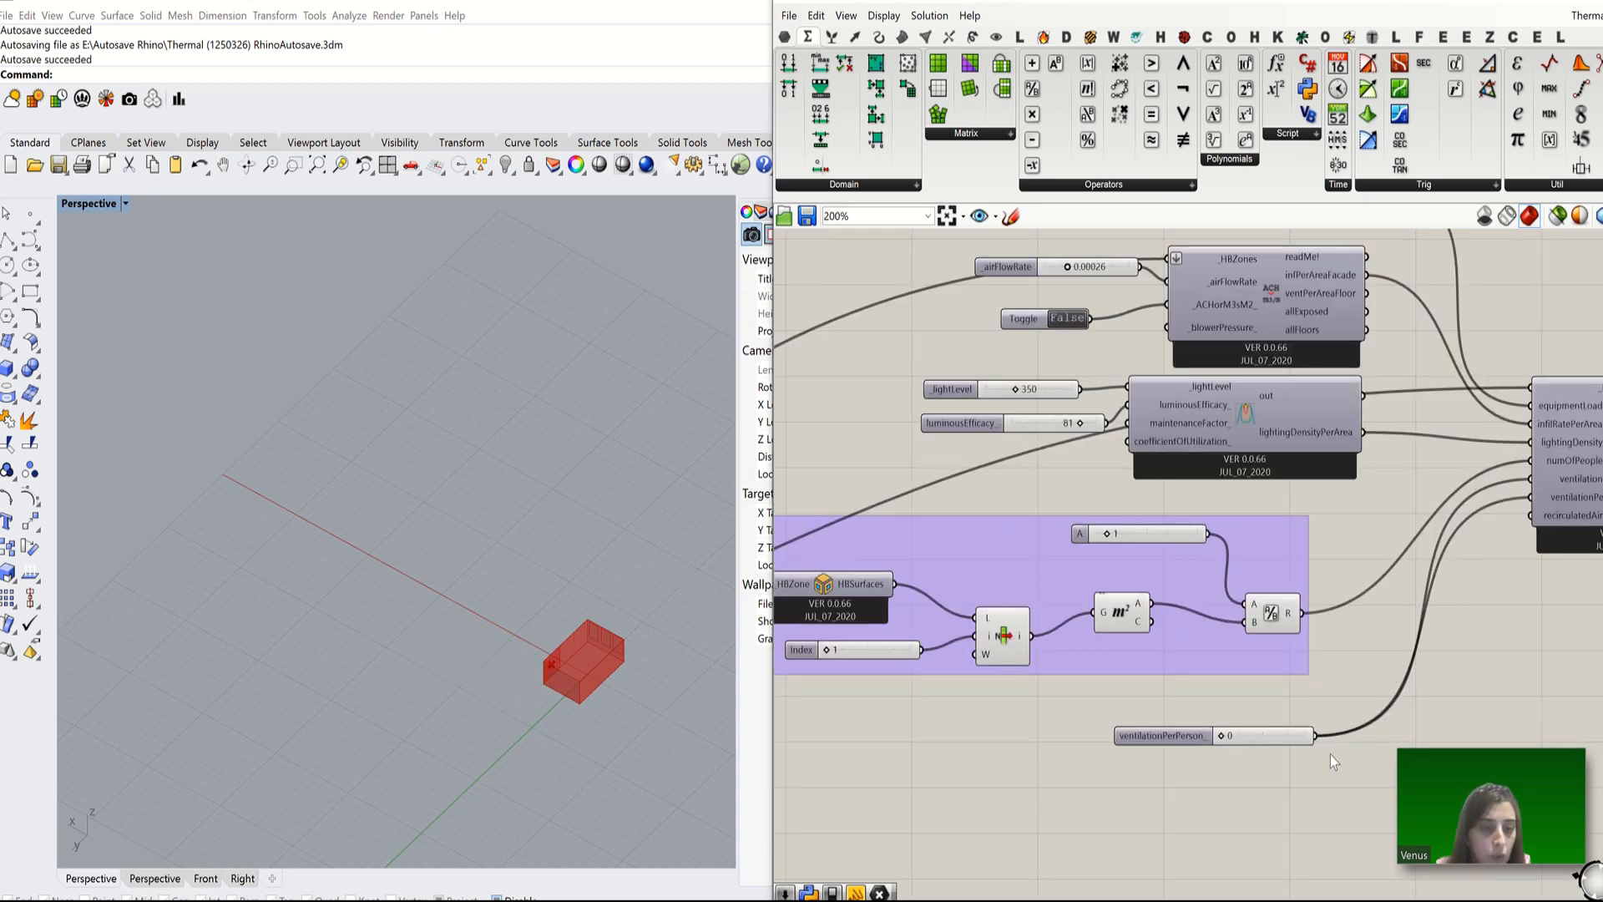
pyautogui.scroll(-3, 1291, 551)
pyautogui.scroll(5, 1236, 551)
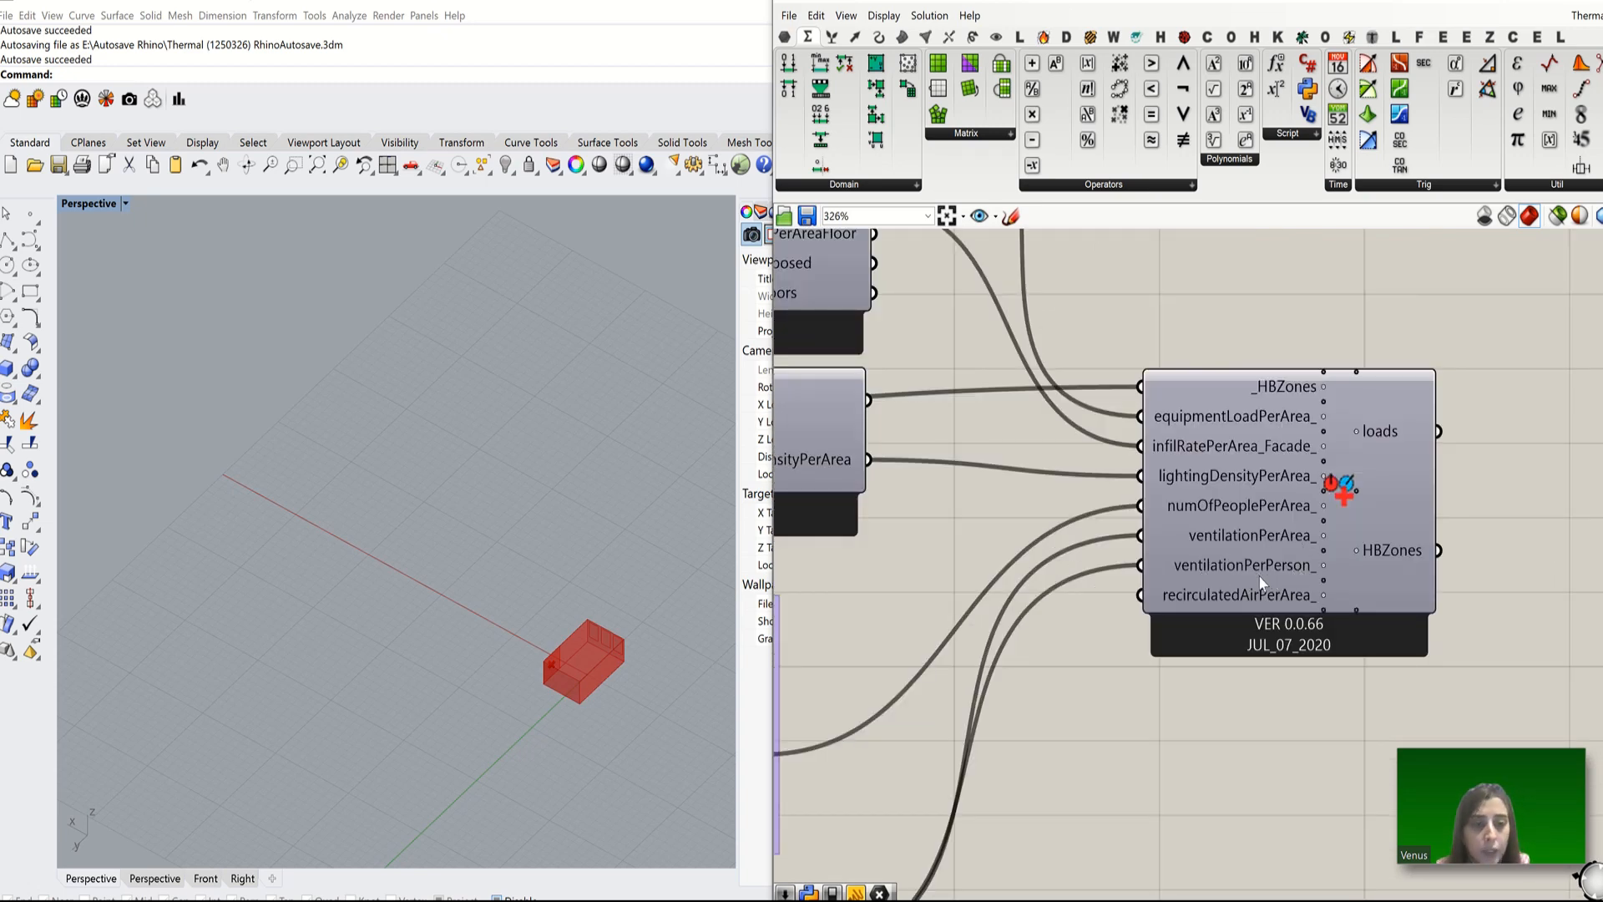
pyautogui.scroll(-2, 1226, 581)
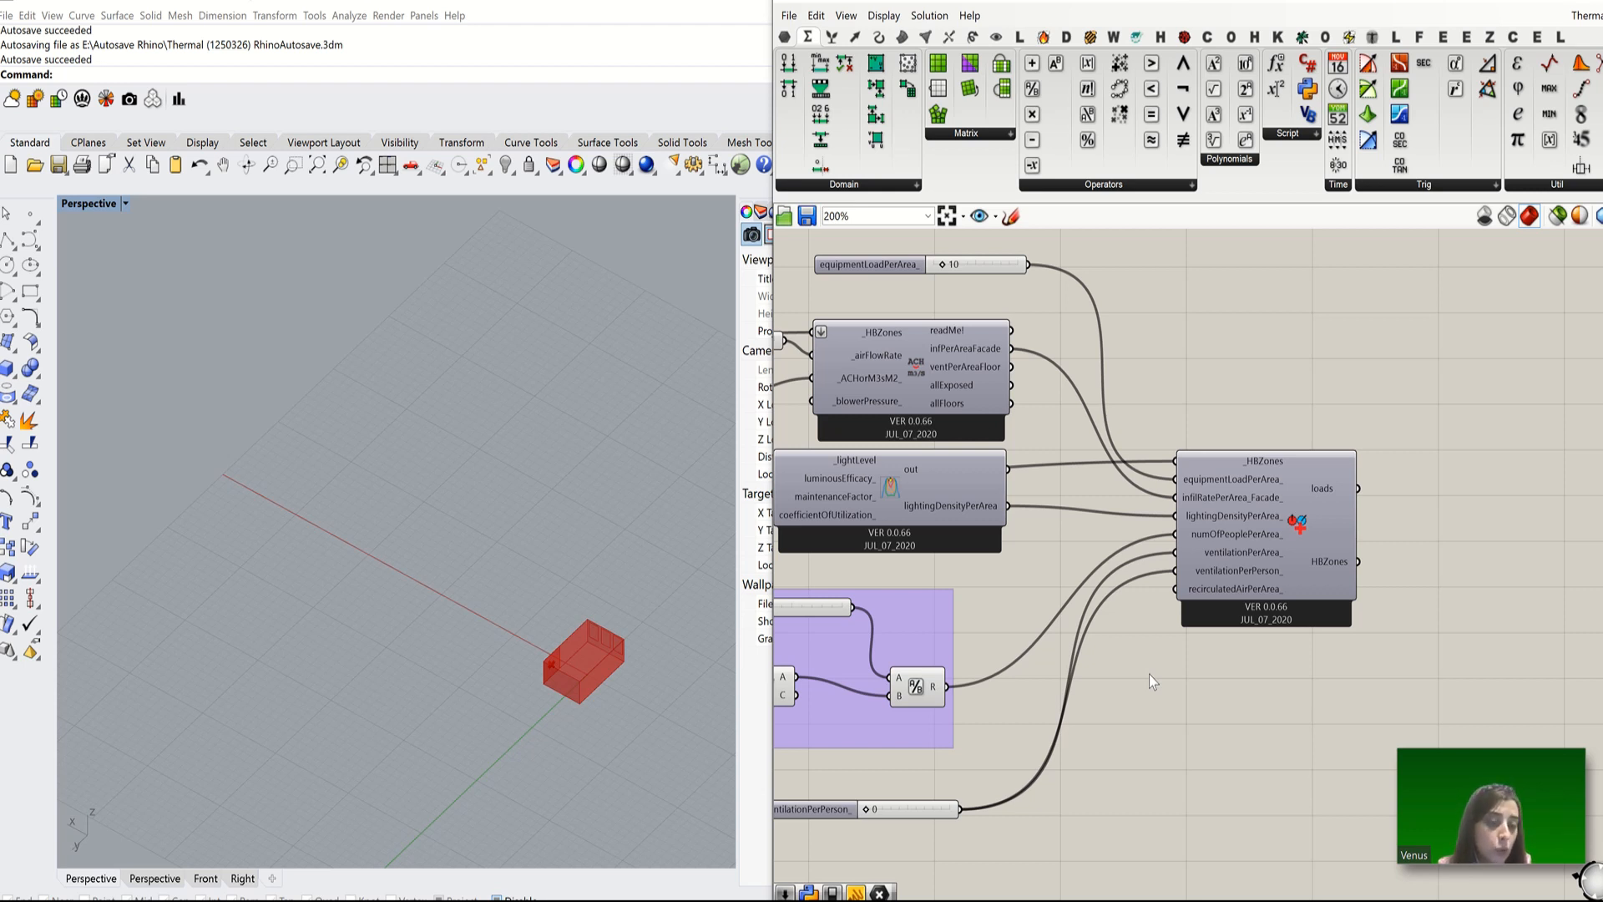
pyautogui.scroll(-6, 1393, 595)
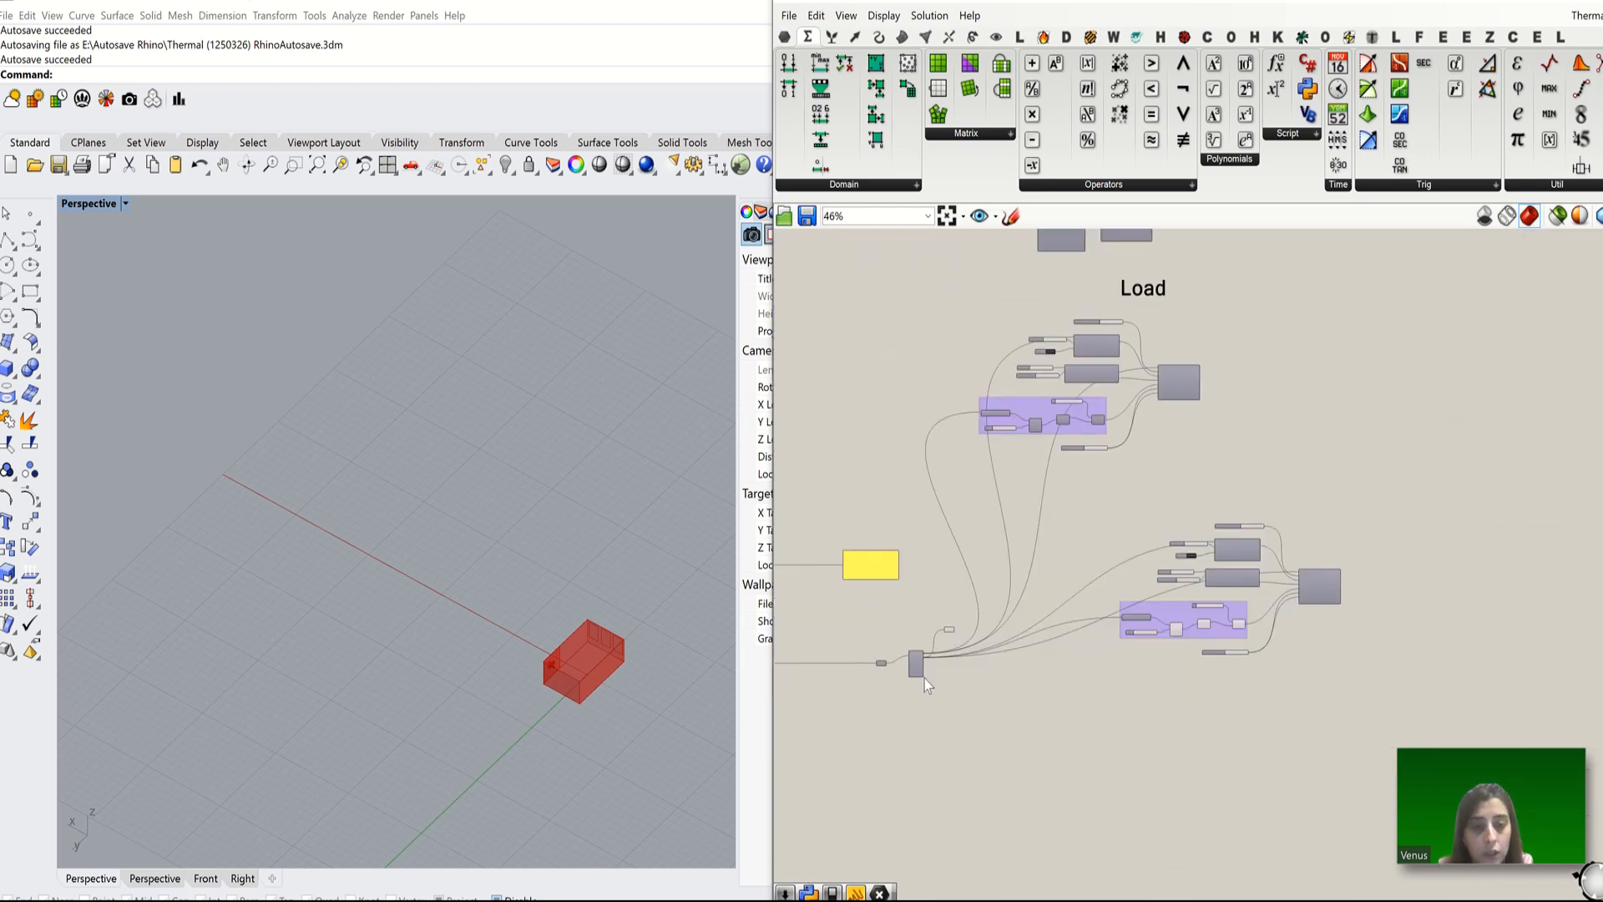
pyautogui.scroll(6, 915, 658)
pyautogui.moveTo(910, 656); pyautogui.dragTo(1000, 518)
pyautogui.click(1023, 519)
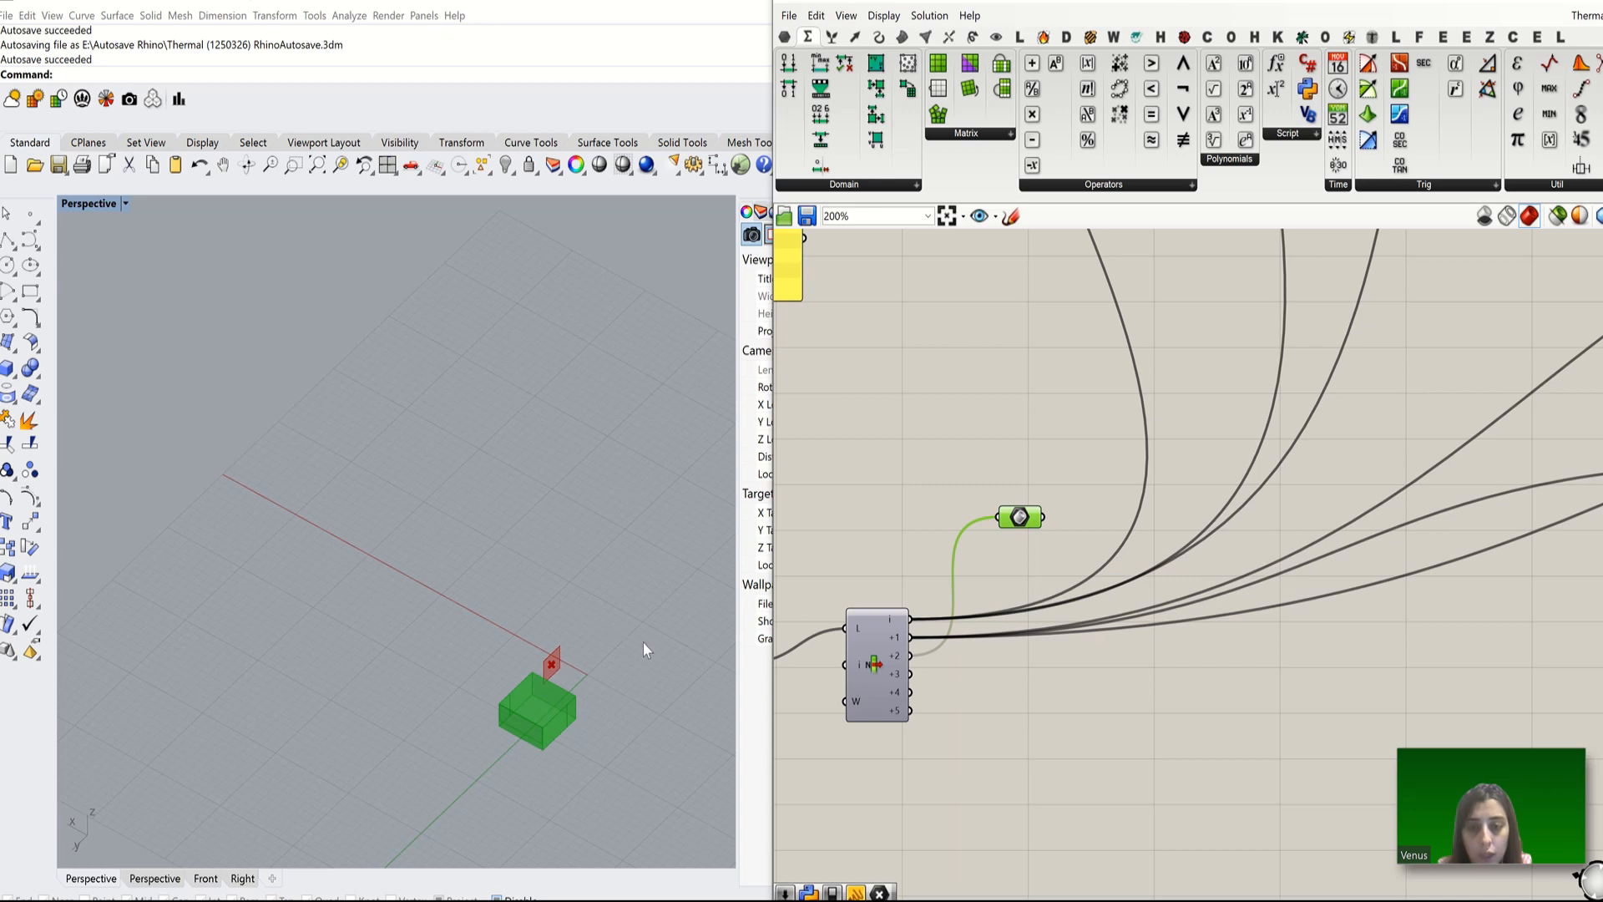
pyautogui.scroll(3, 553, 675)
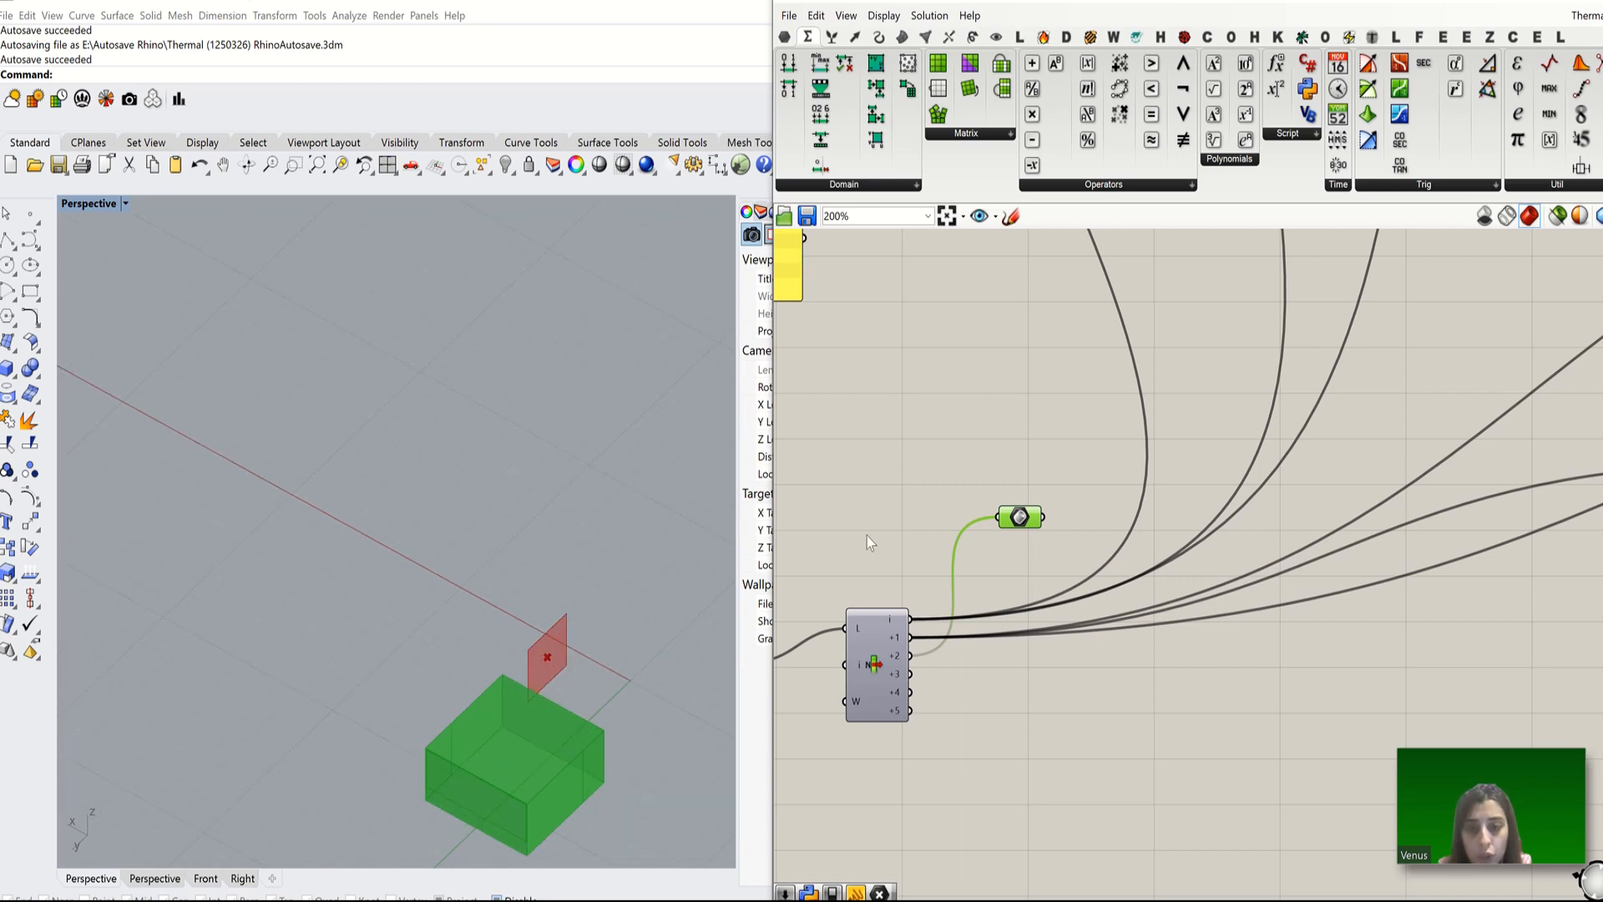
# Step: Try values of 2 and 0 on slider A in the copied people-density group
pyautogui.scroll(-7, 868, 538)
pyautogui.moveTo(1358, 524); pyautogui.dragTo(1213, 570, button='right')
pyautogui.scroll(6, 1213, 571)
pyautogui.scroll(4, 1289, 541)
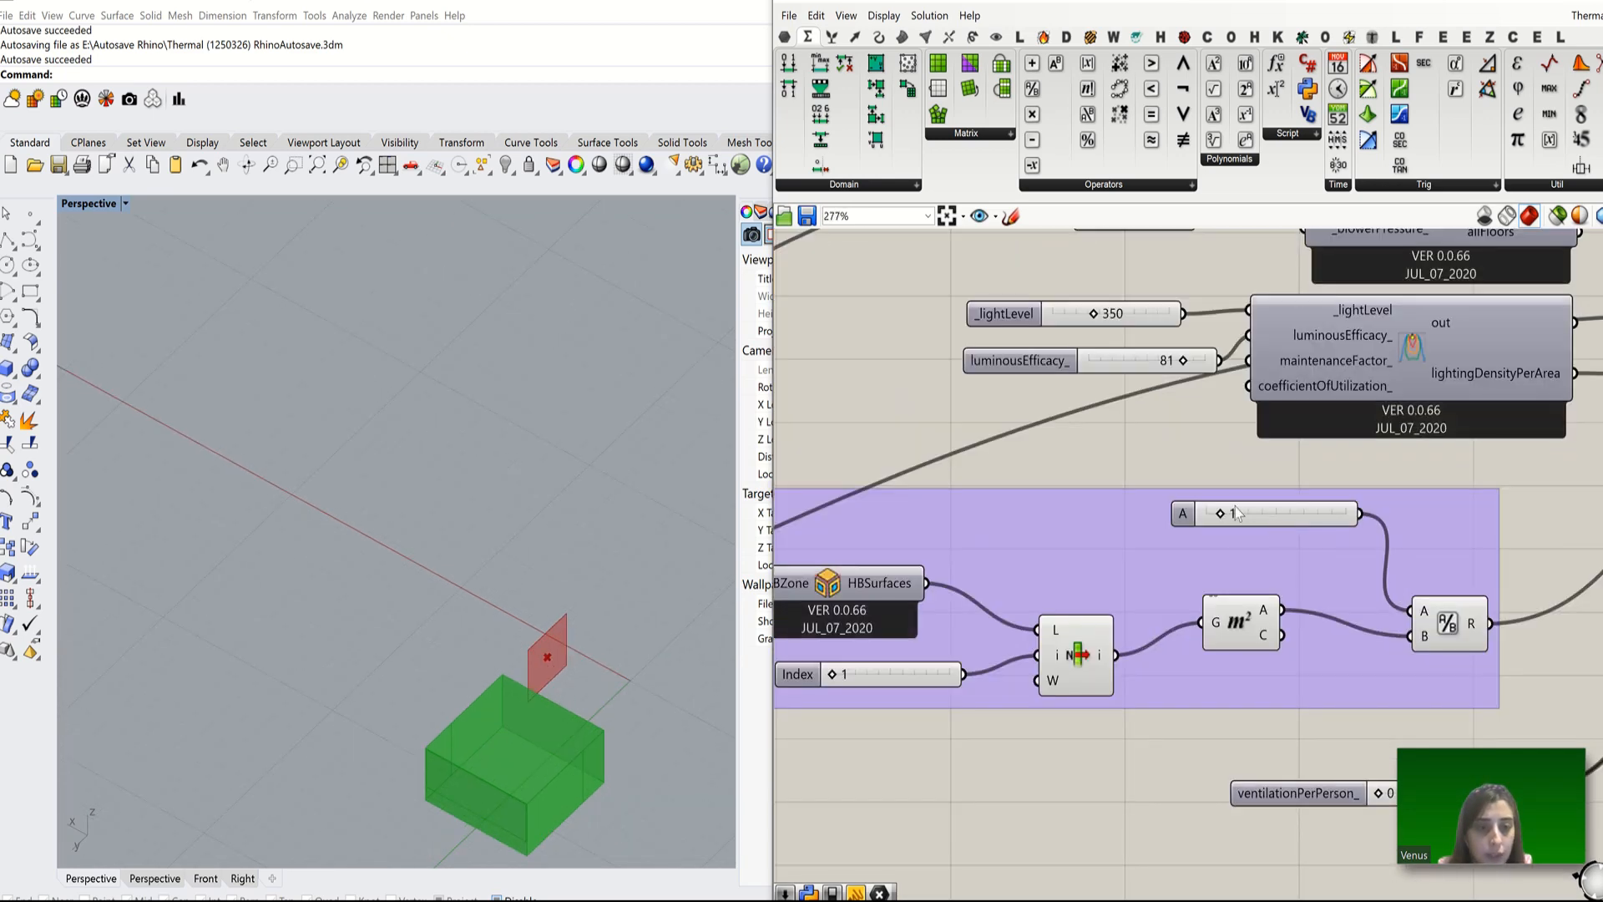
pyautogui.moveTo(1220, 514); pyautogui.dragTo(1235, 516)
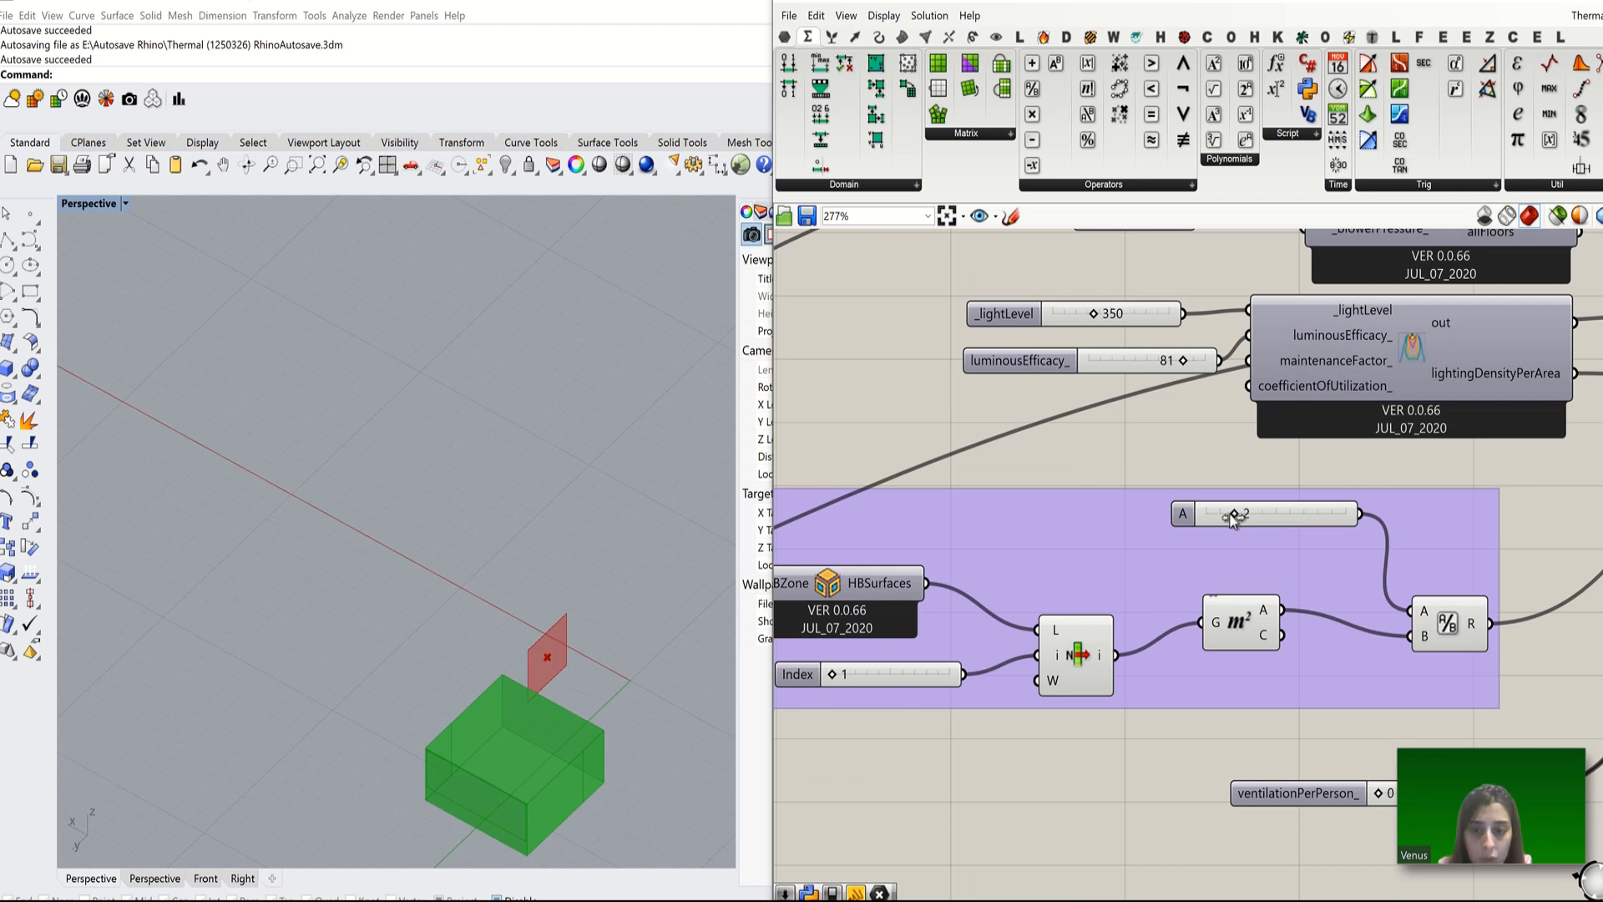
pyautogui.click(1049, 471)
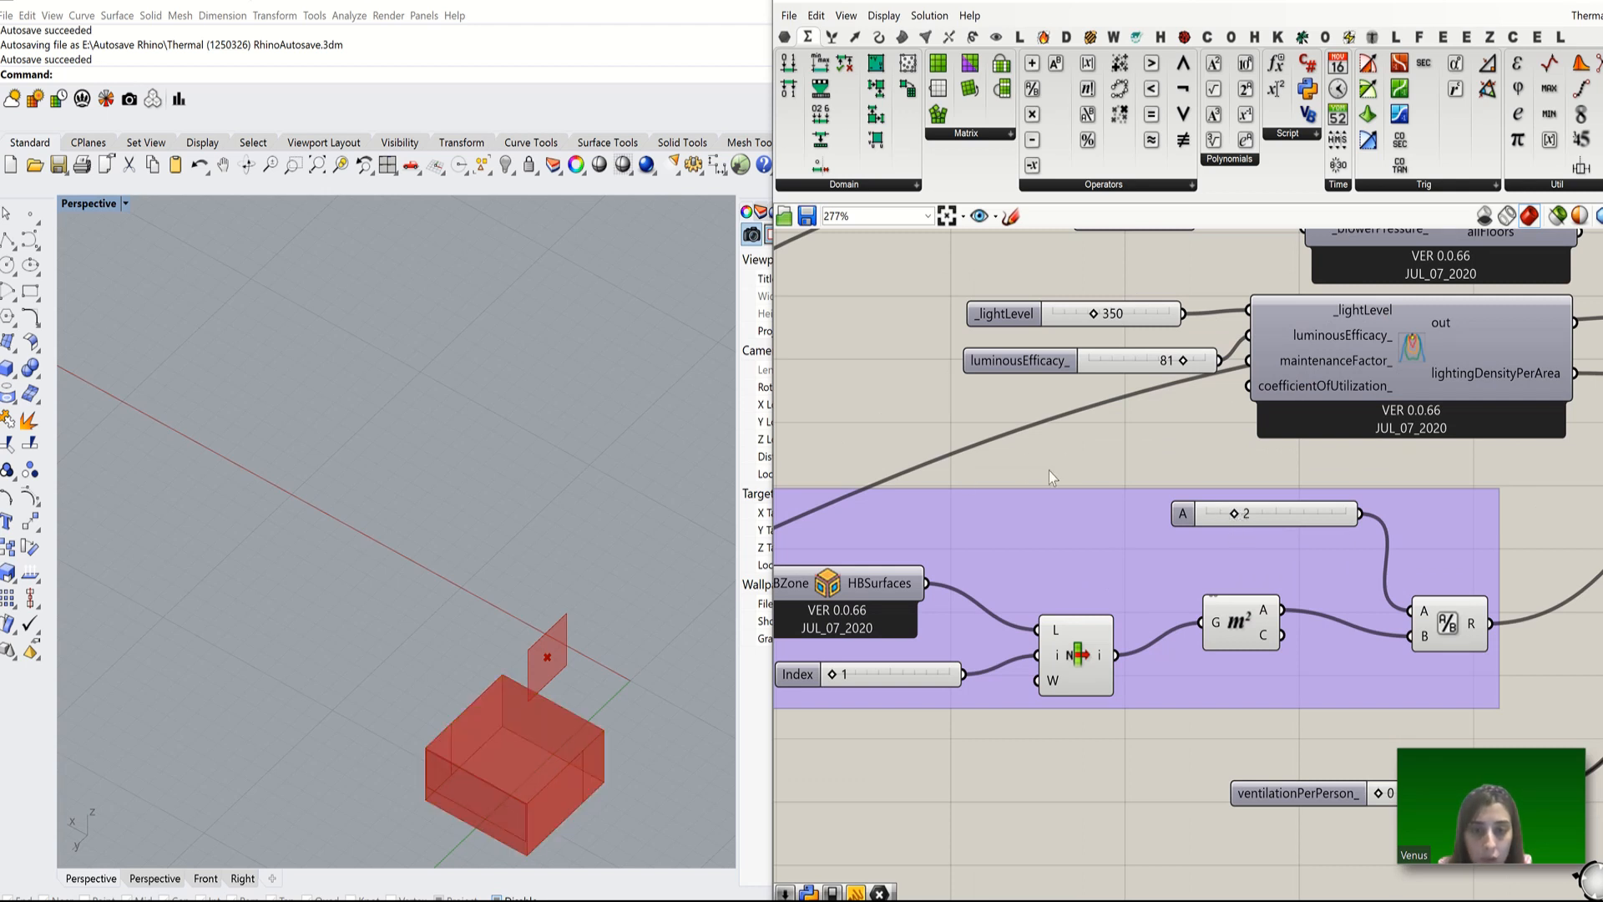
pyautogui.scroll(-2, 1026, 486)
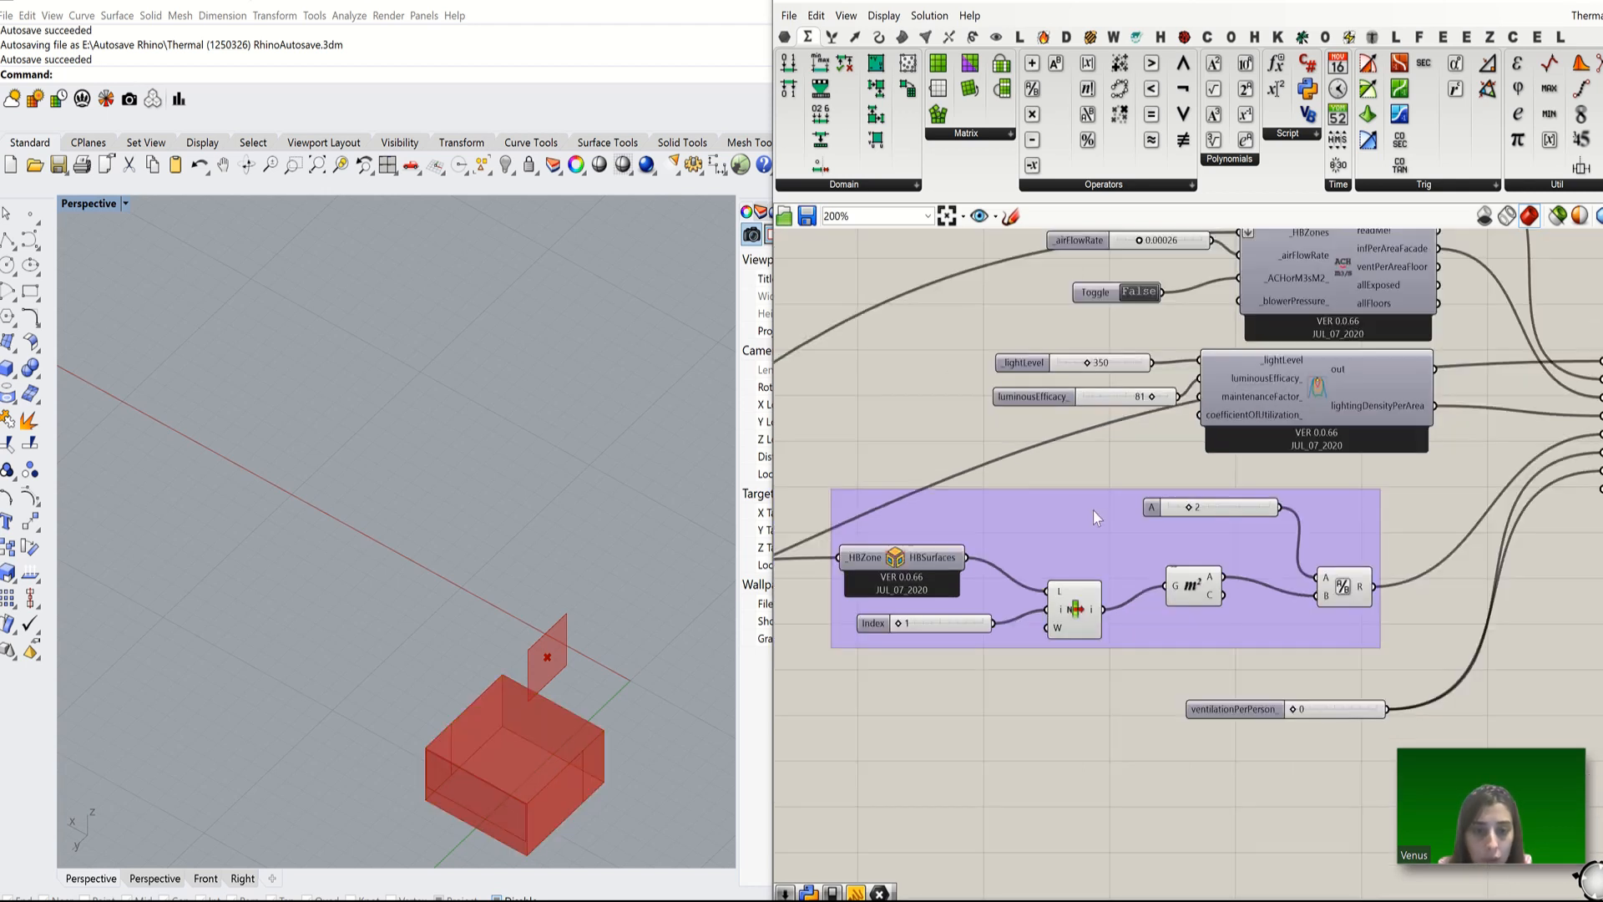
pyautogui.click(1353, 589)
pyautogui.scroll(-3, 1057, 518)
pyautogui.scroll(6, 1125, 535)
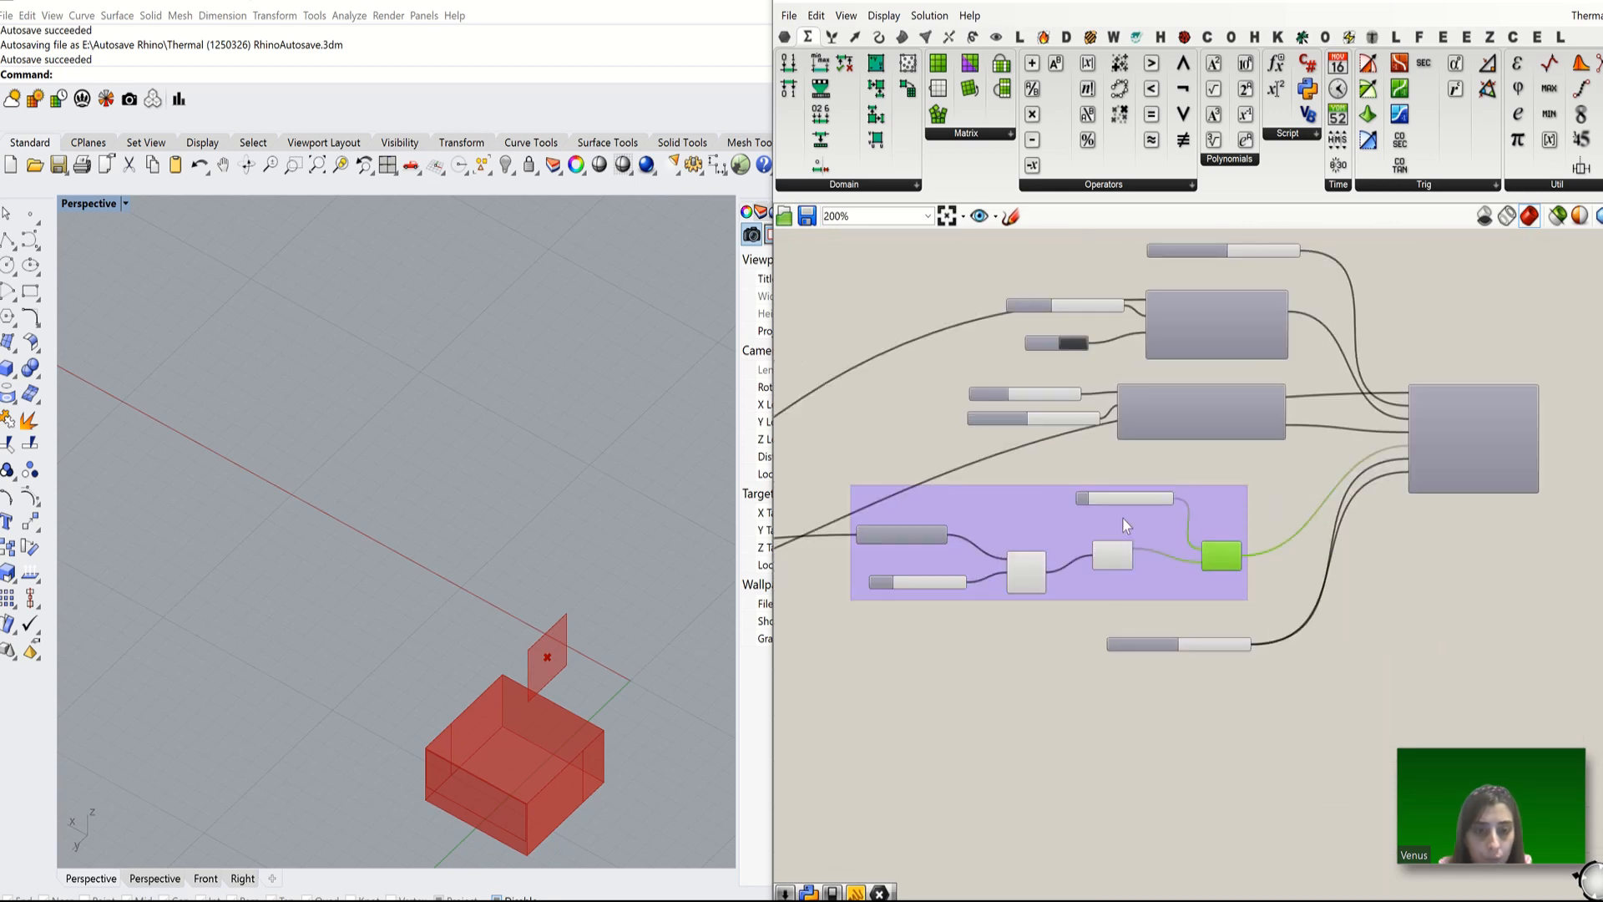
pyautogui.moveTo(1088, 479); pyautogui.dragTo(1010, 482)
pyautogui.scroll(-4, 1168, 499)
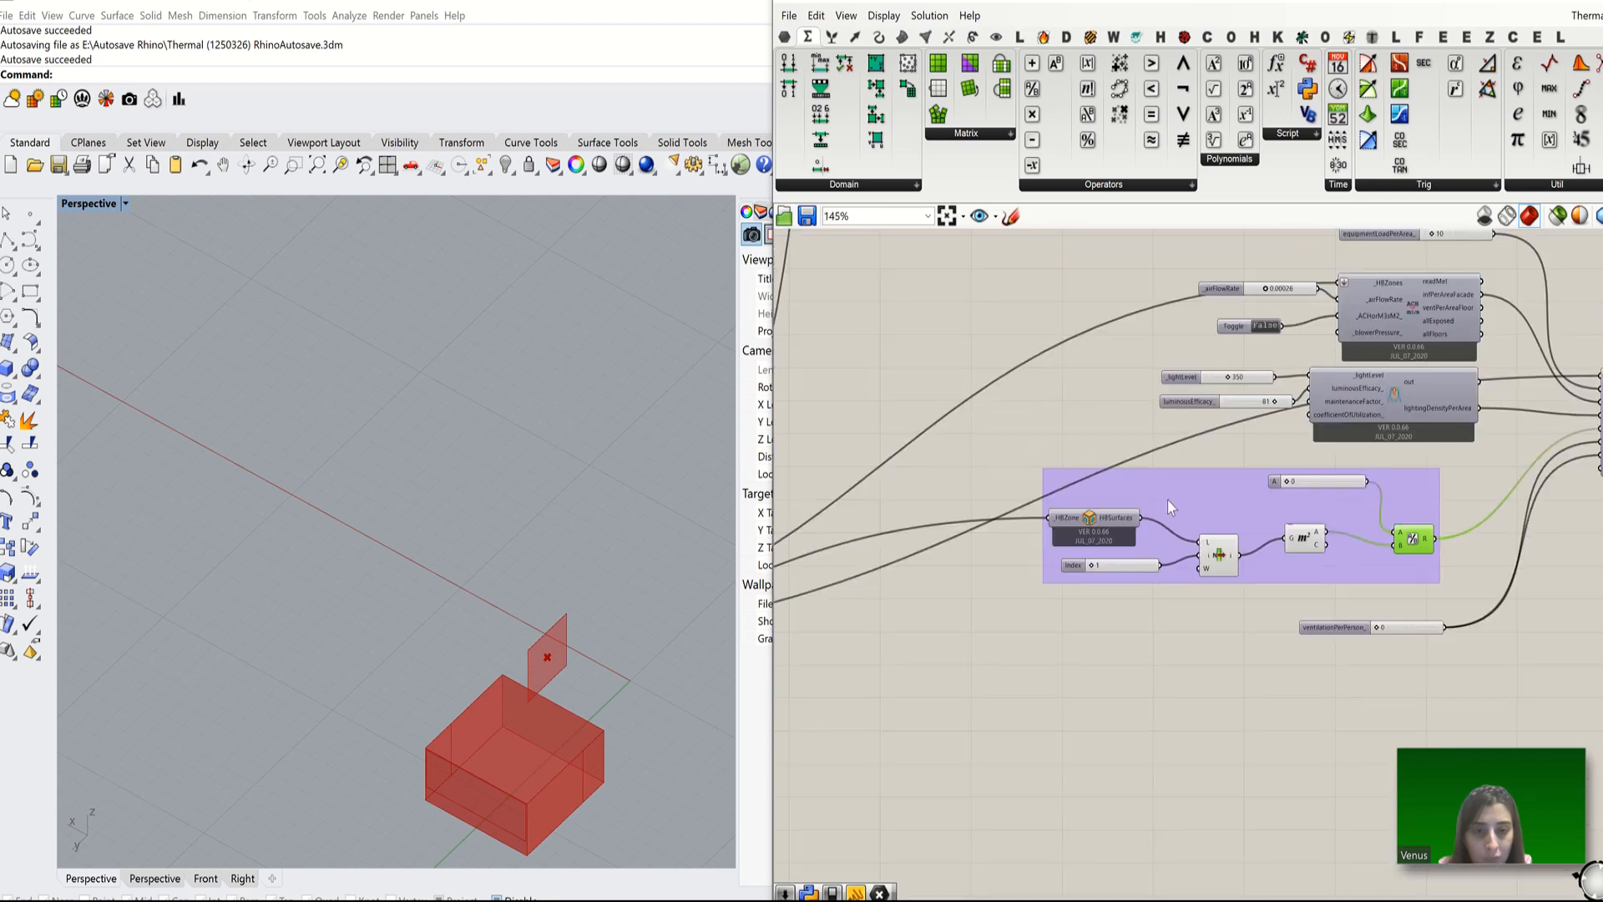
pyautogui.scroll(4, 1080, 513)
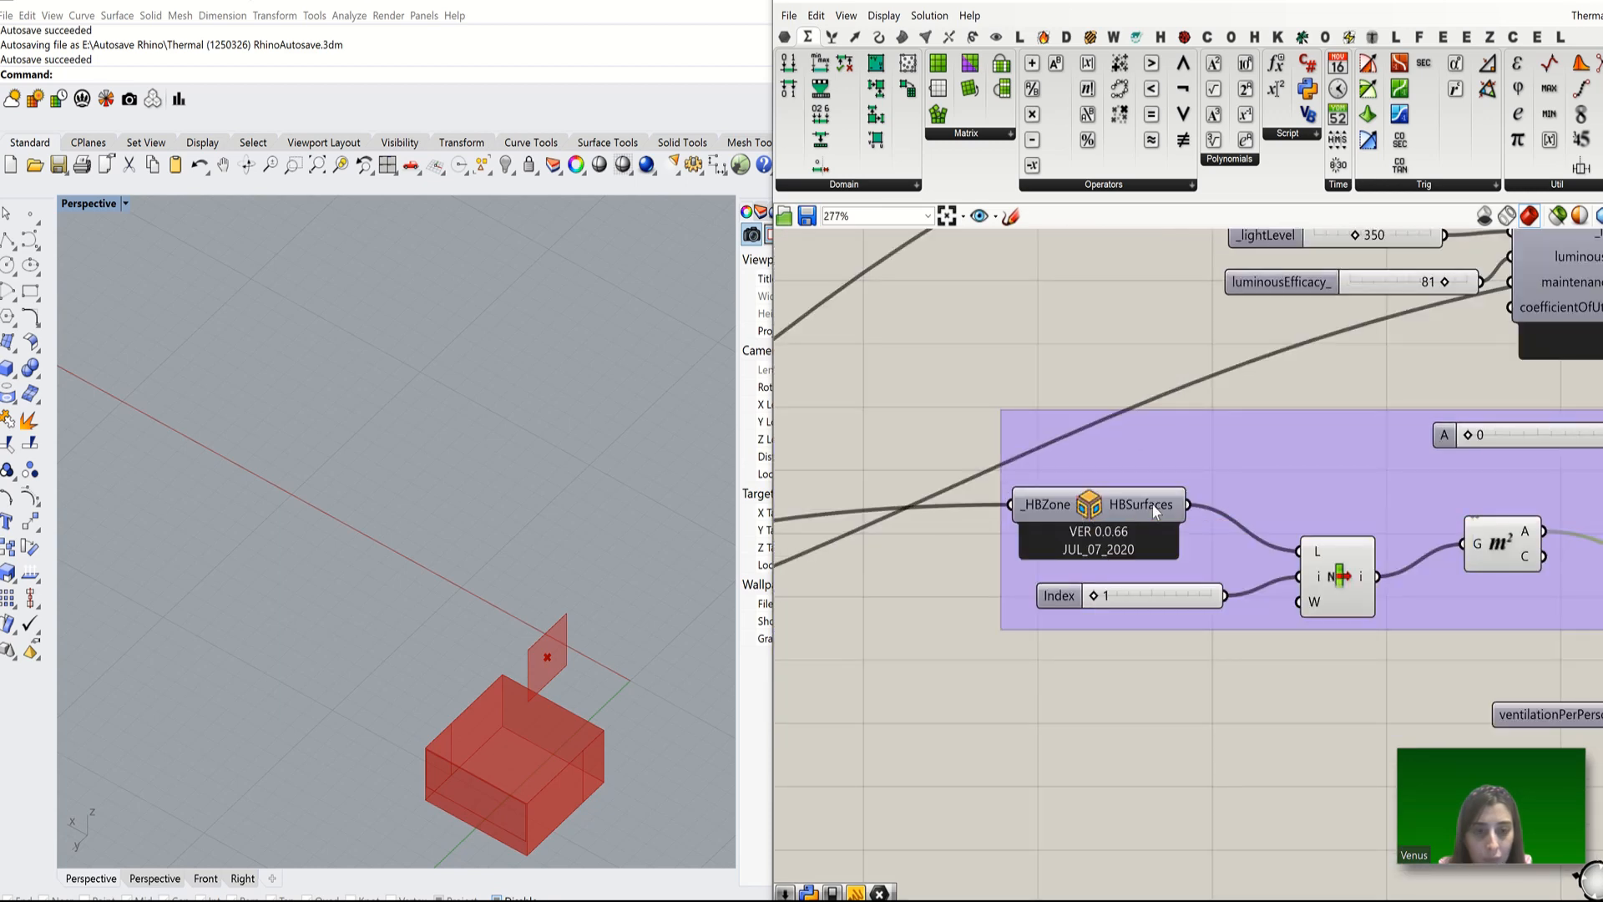
# Step: Set slider A in the copied people-density group to 1
pyautogui.moveTo(1156, 512)
pyautogui.scroll(-2, 1082, 559)
pyautogui.scroll(3, 1371, 473)
pyautogui.doubleClick(1370, 474)
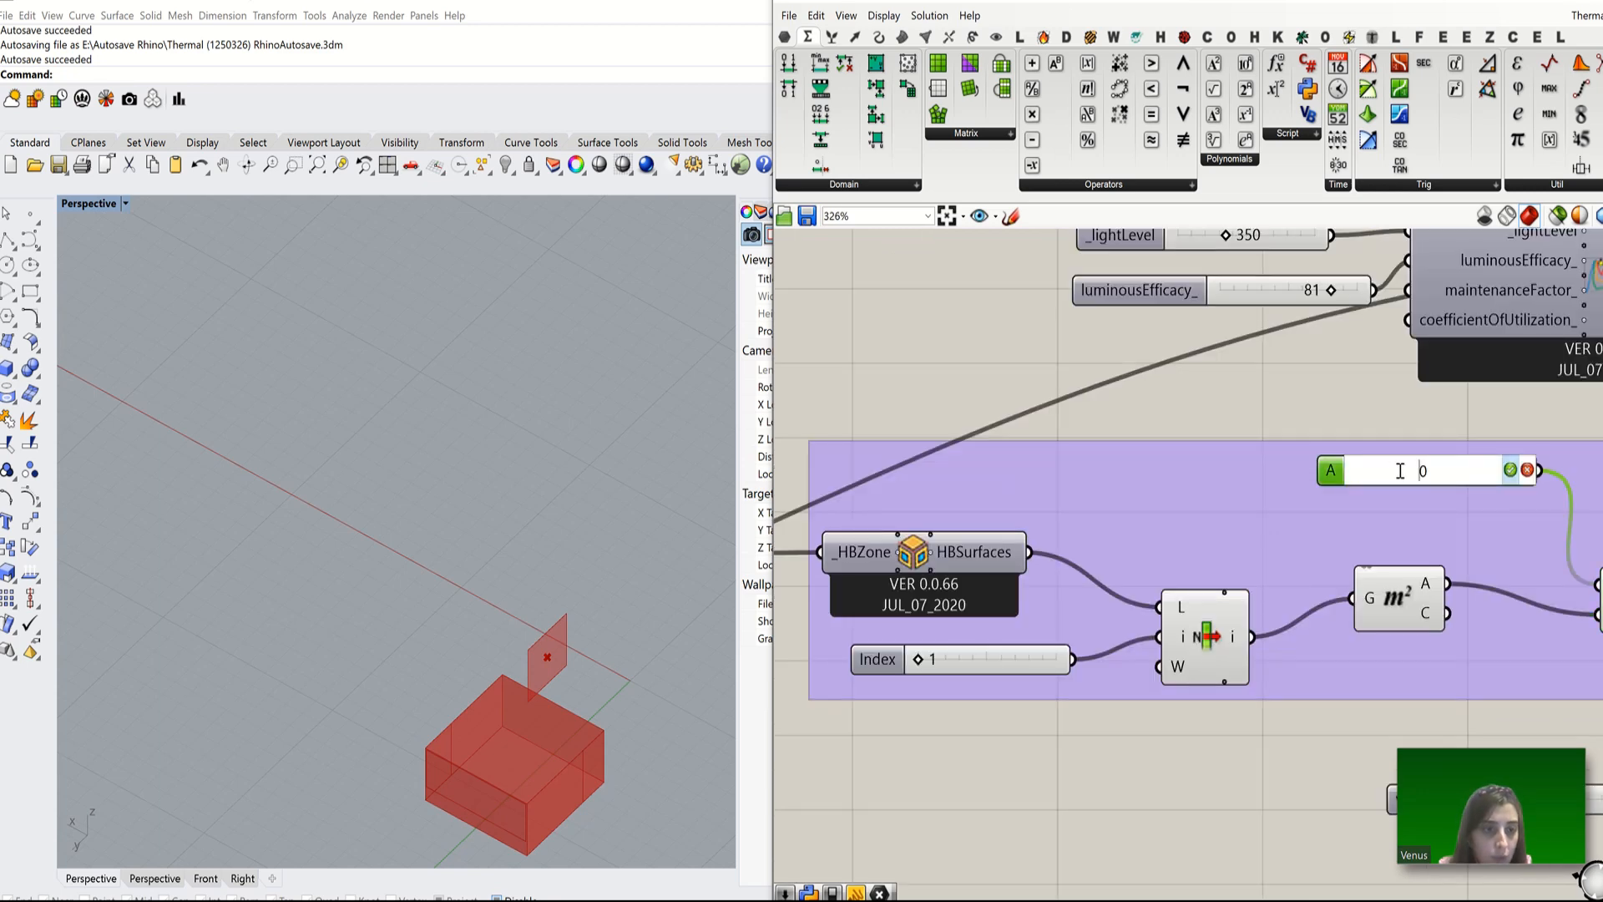
pyautogui.write('1')
pyautogui.press('Return')
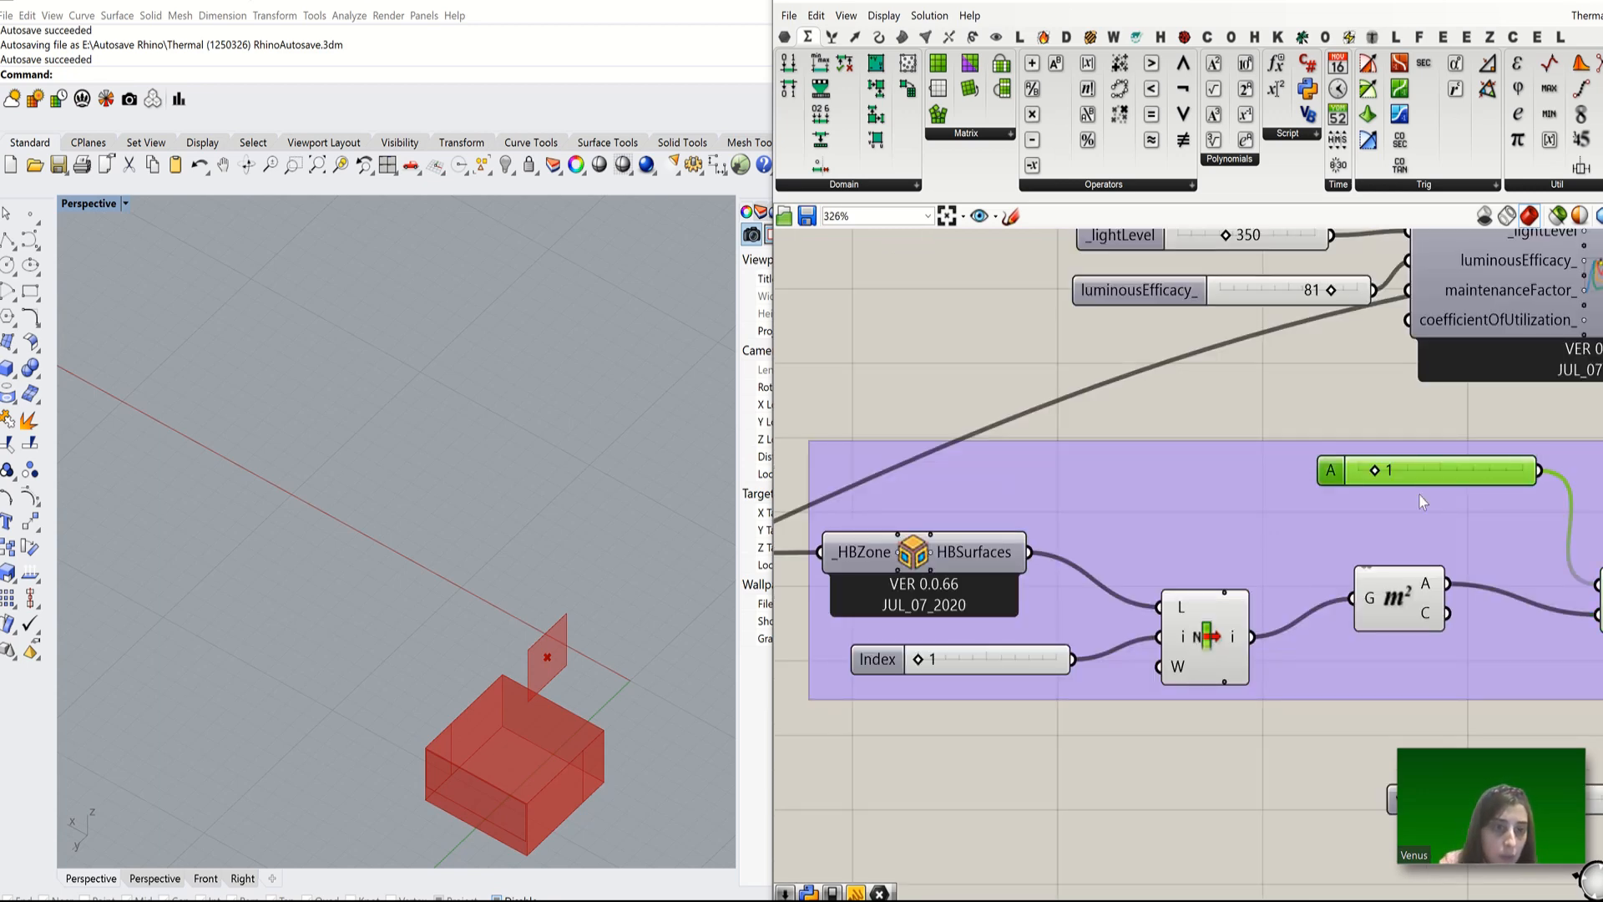
# Step: Set the Index slider of the copied surface list item to 4 to pick a different zone surface
pyautogui.scroll(-2, 1269, 481)
pyautogui.scroll(4, 1034, 581)
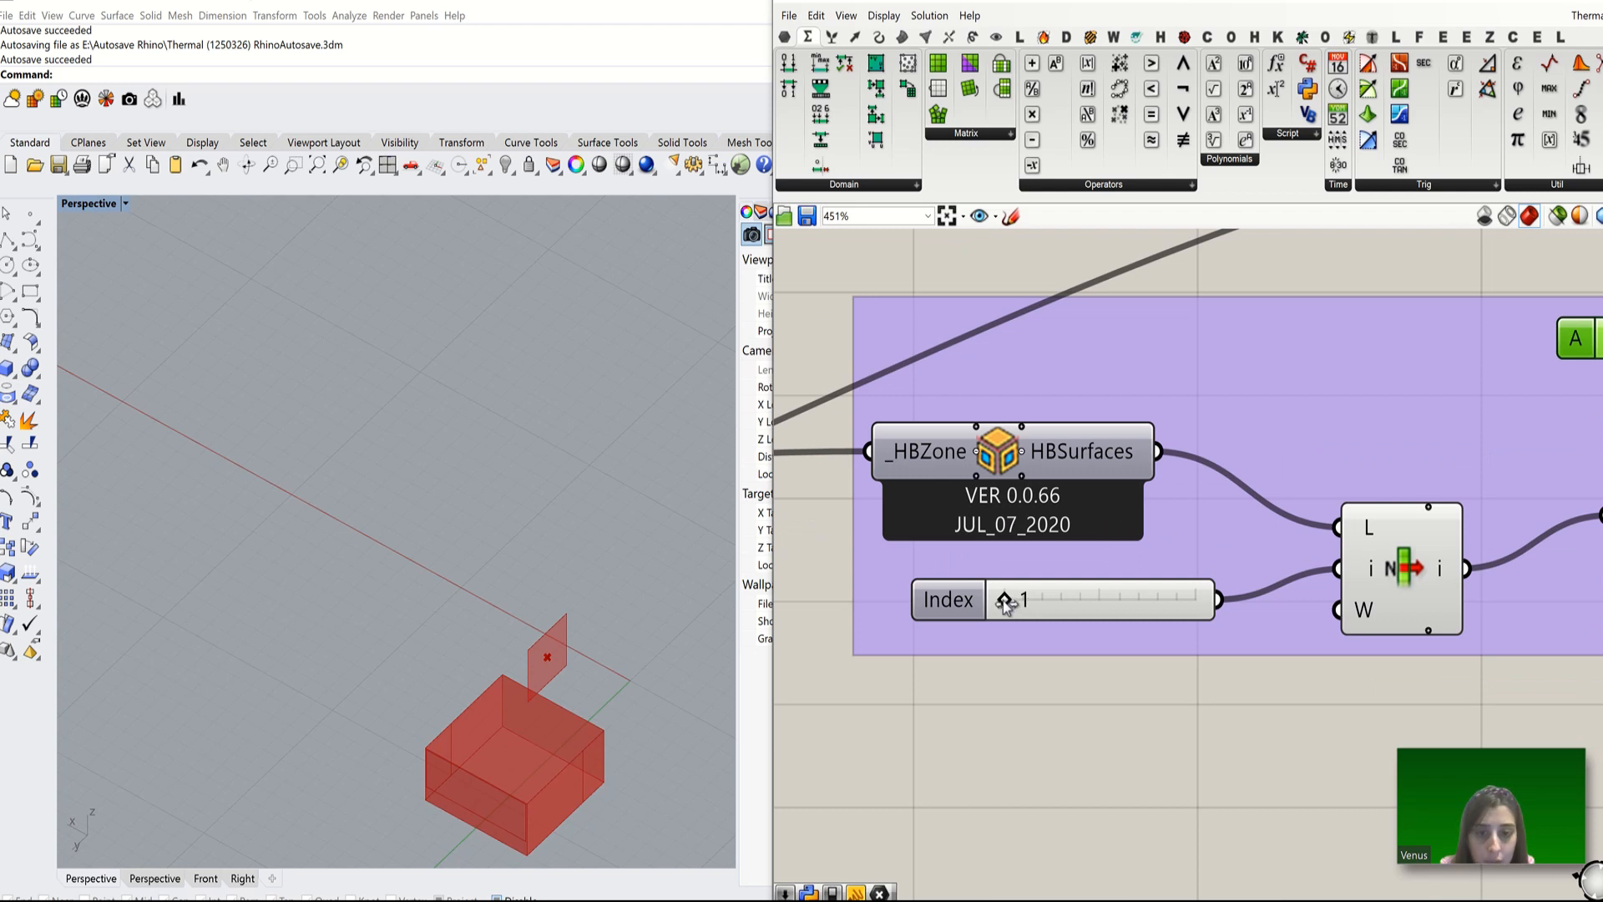
pyautogui.moveTo(999, 605); pyautogui.dragTo(1117, 602)
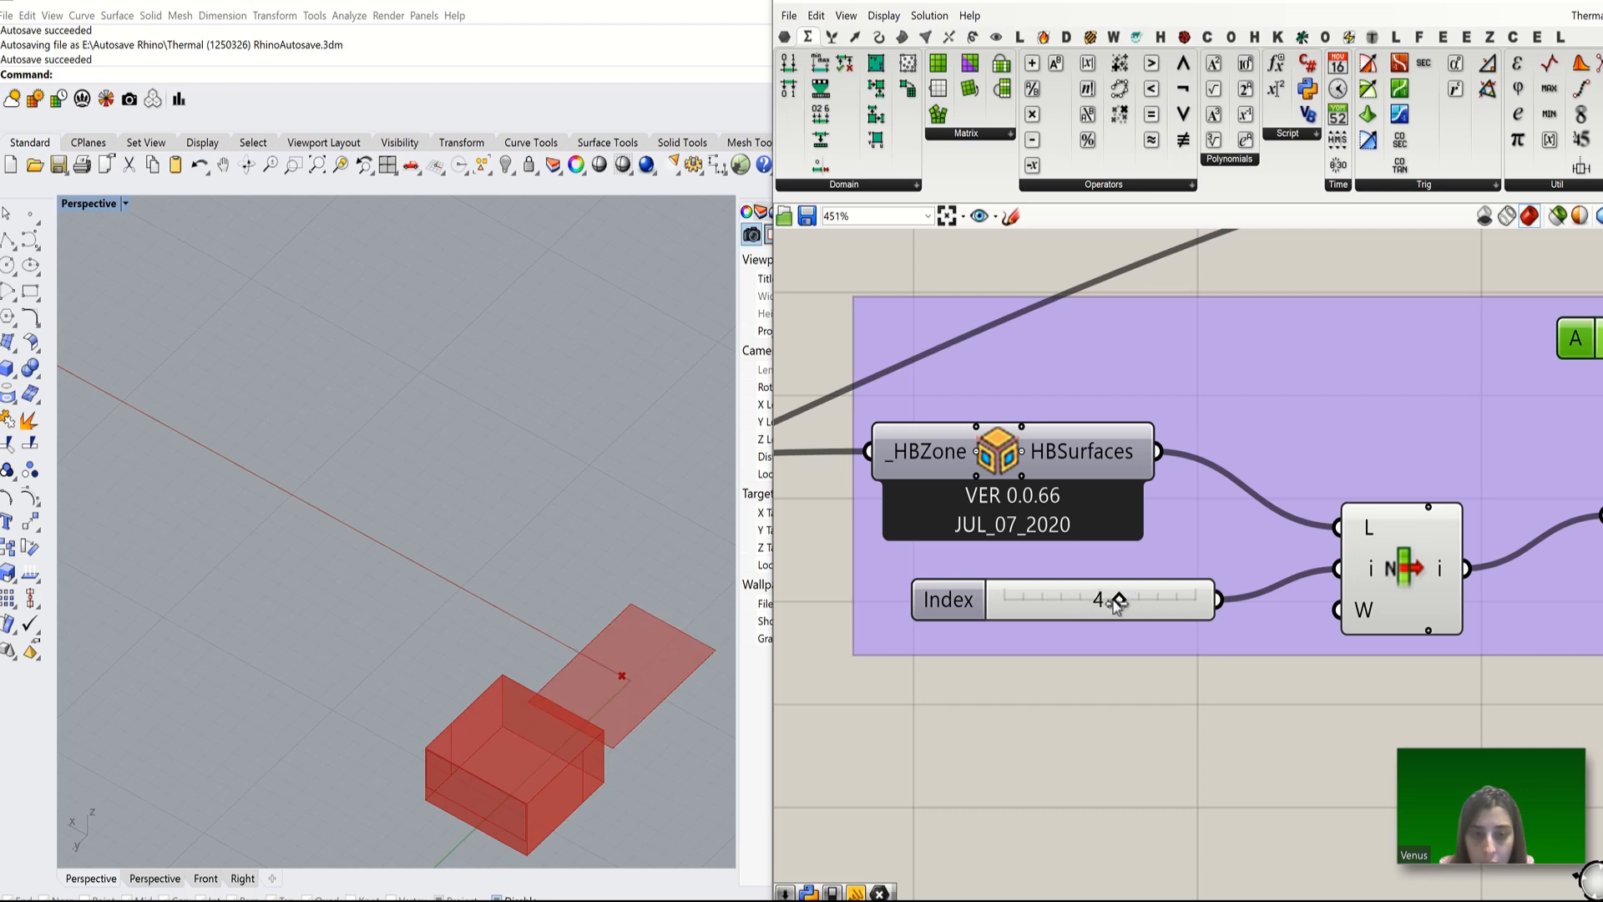
pyautogui.scroll(-4, 1136, 529)
pyautogui.scroll(-3, 576, 673)
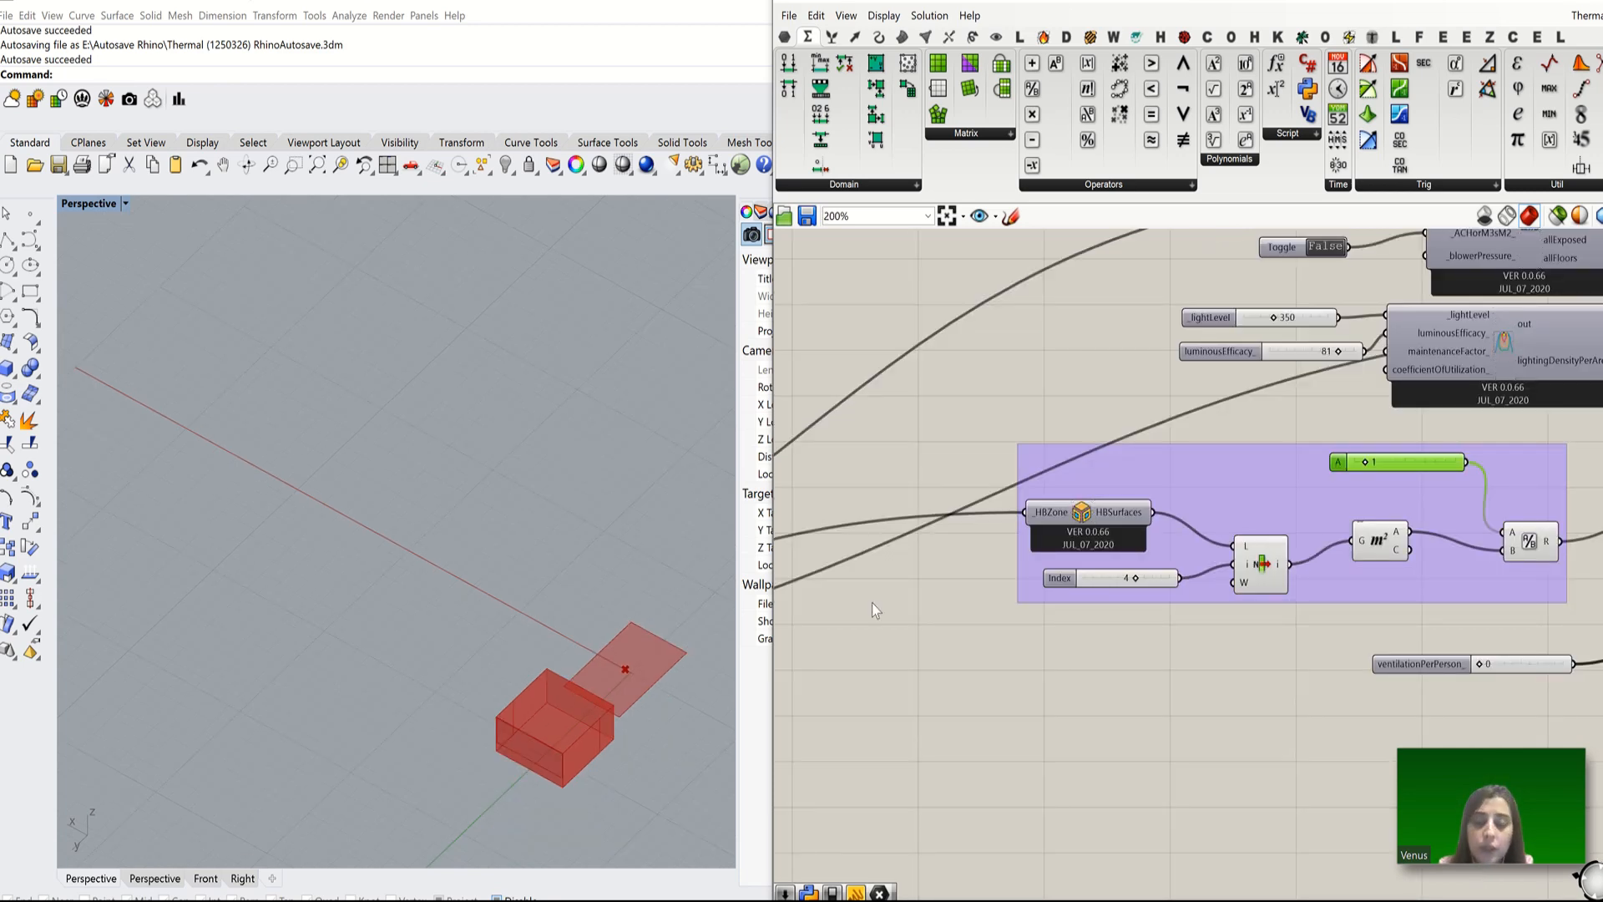
# Step: Select the geometry parameter connected to list output +2 to highlight that zone in the viewport
pyautogui.scroll(-10, 1086, 551)
pyautogui.scroll(10, 1158, 529)
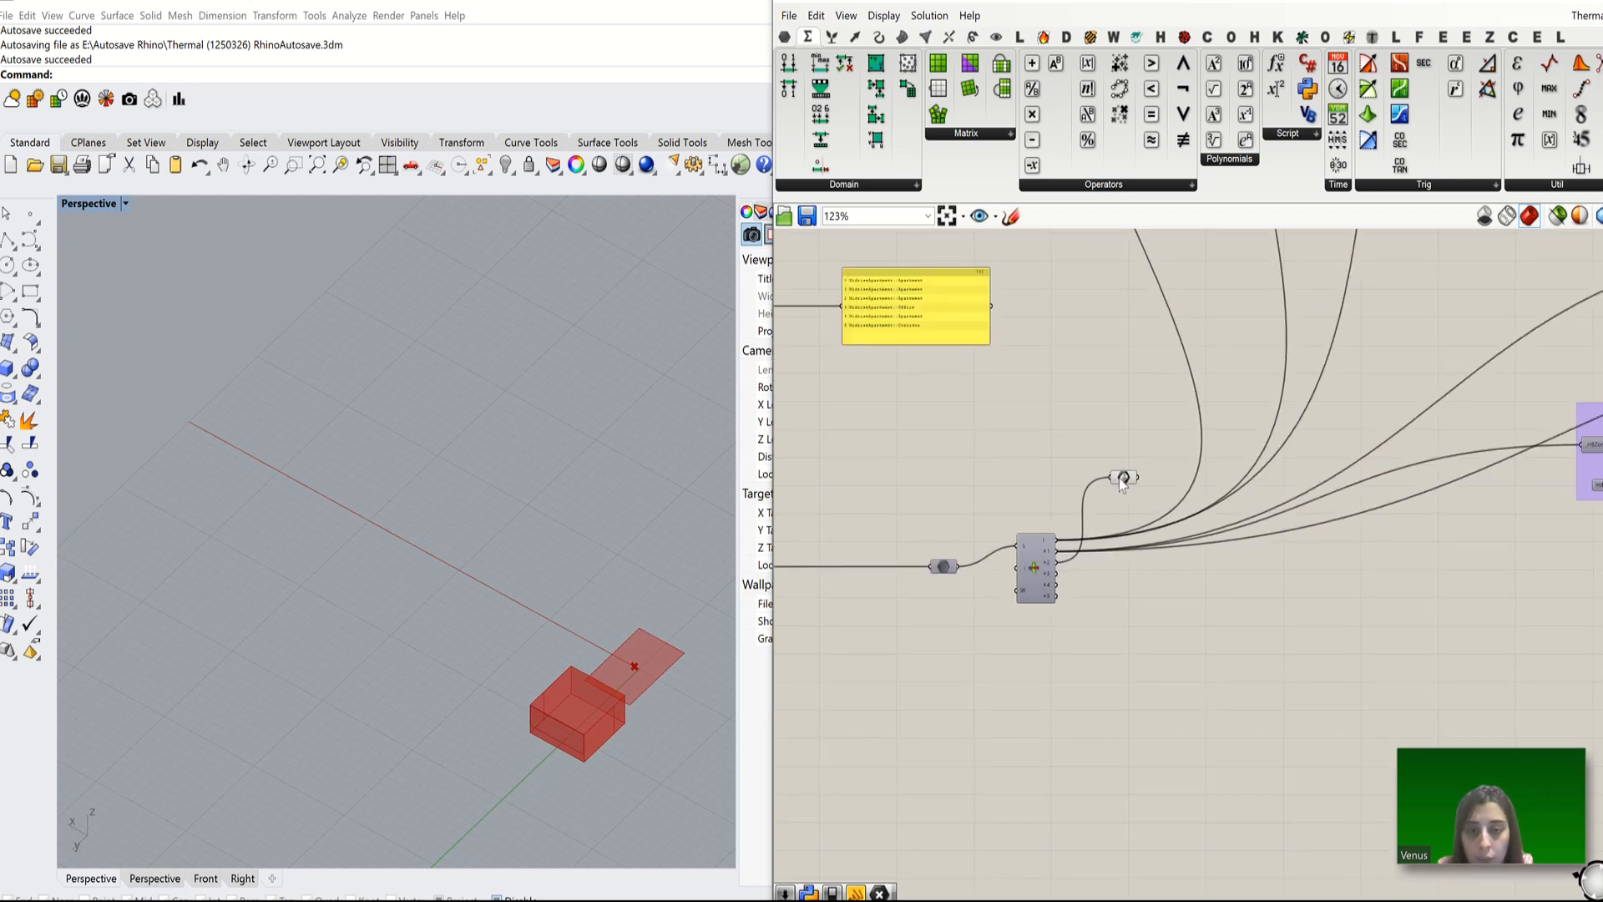
pyautogui.click(1124, 479)
pyautogui.scroll(4, 1060, 577)
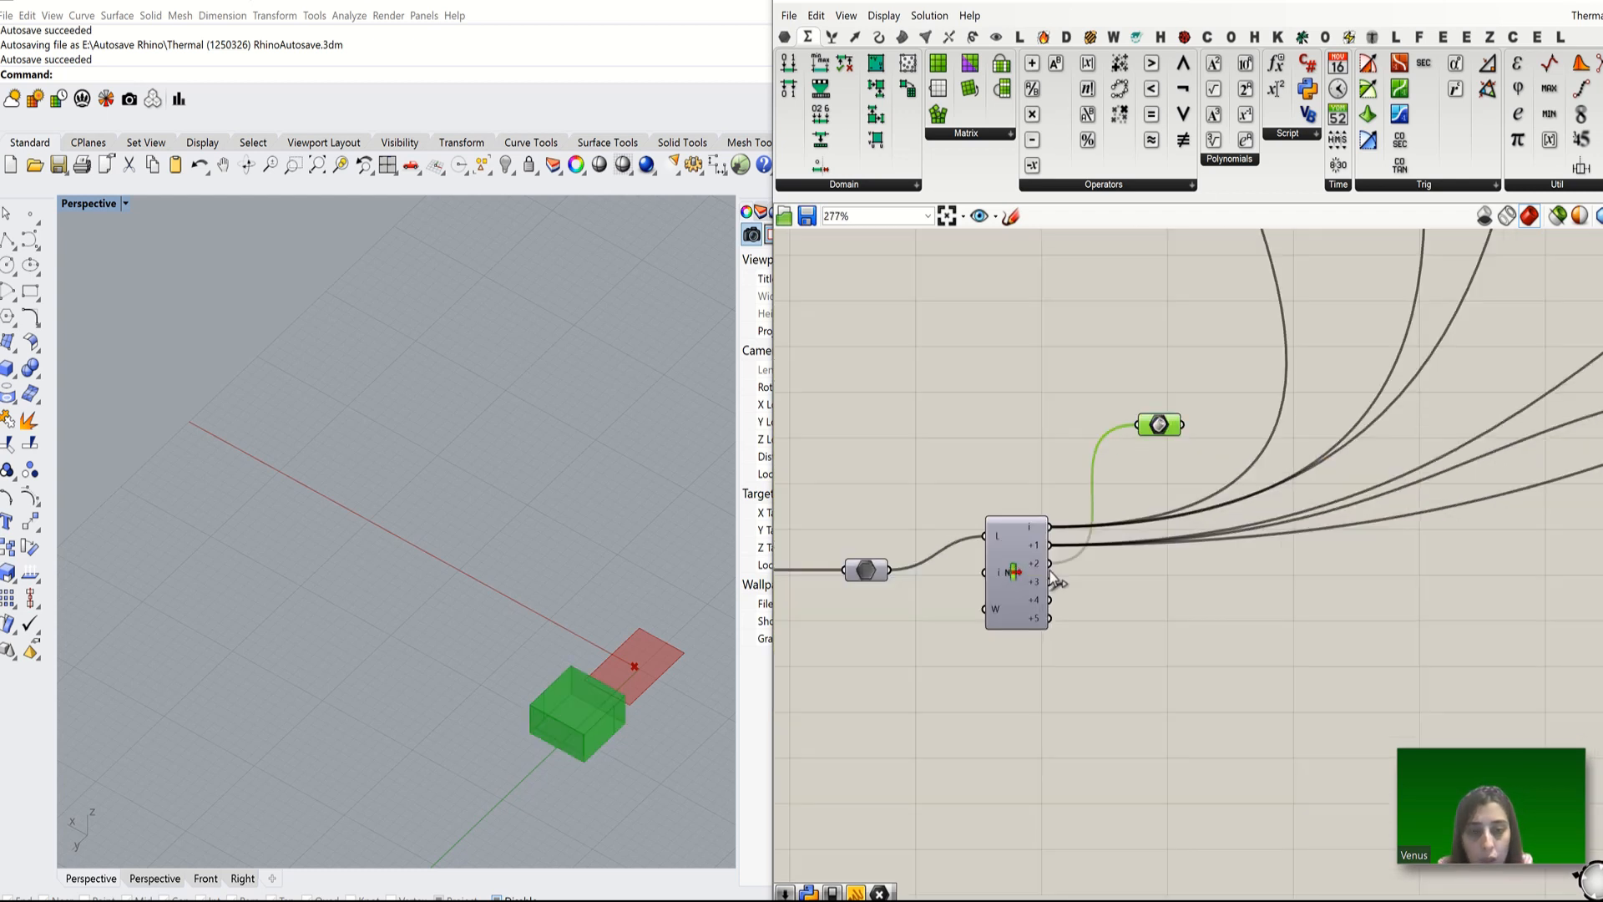
pyautogui.scroll(2, 1055, 576)
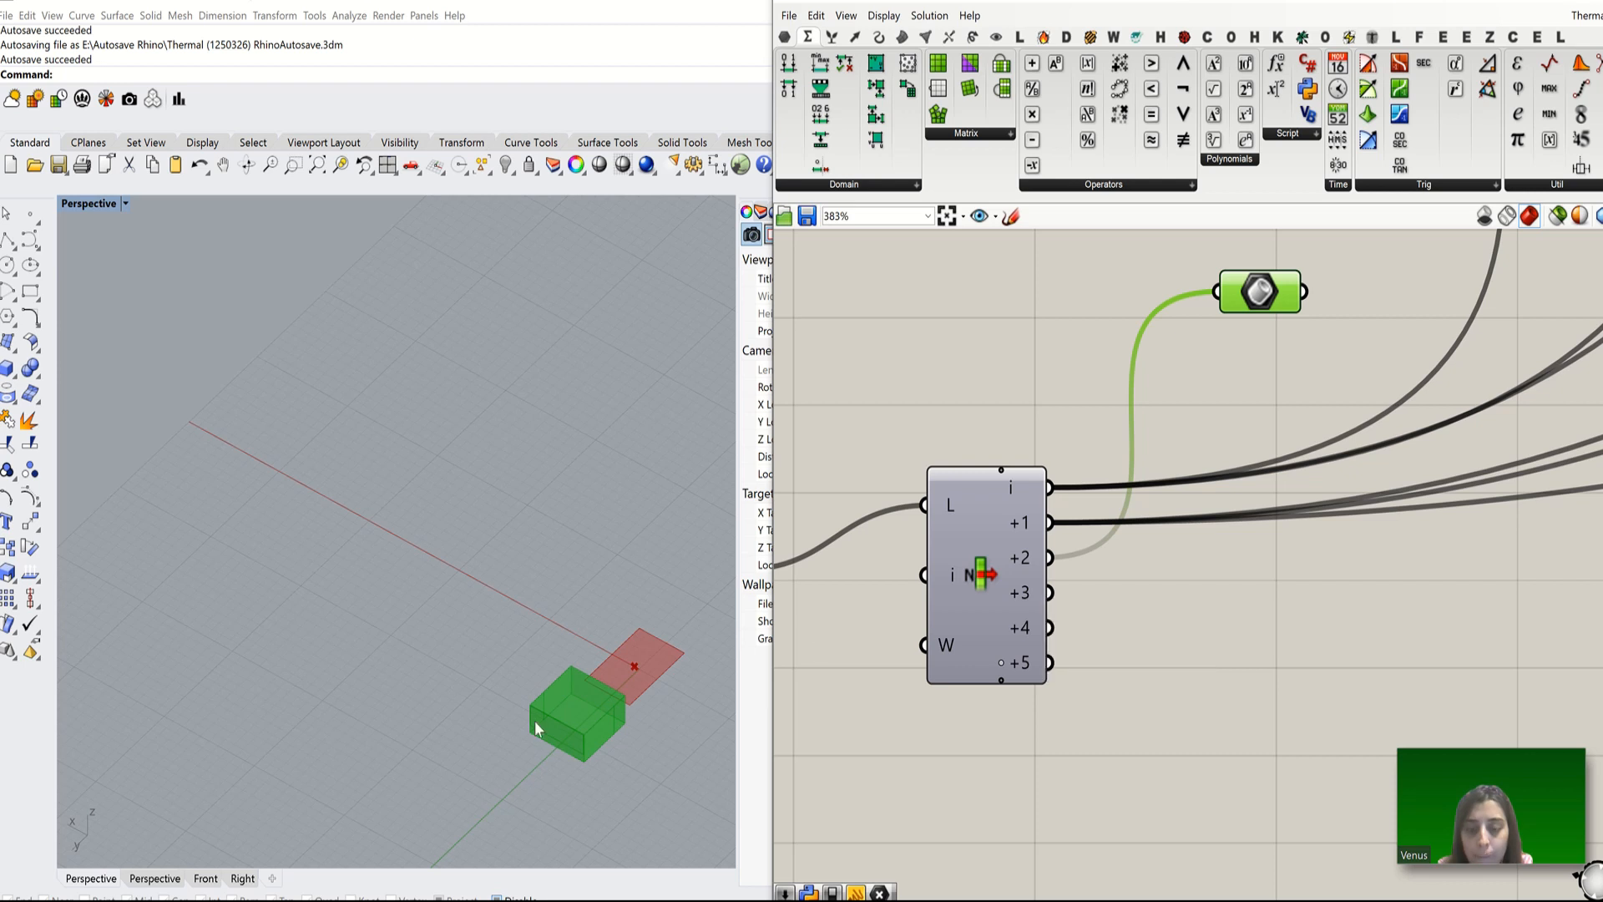
pyautogui.scroll(-10, 863, 494)
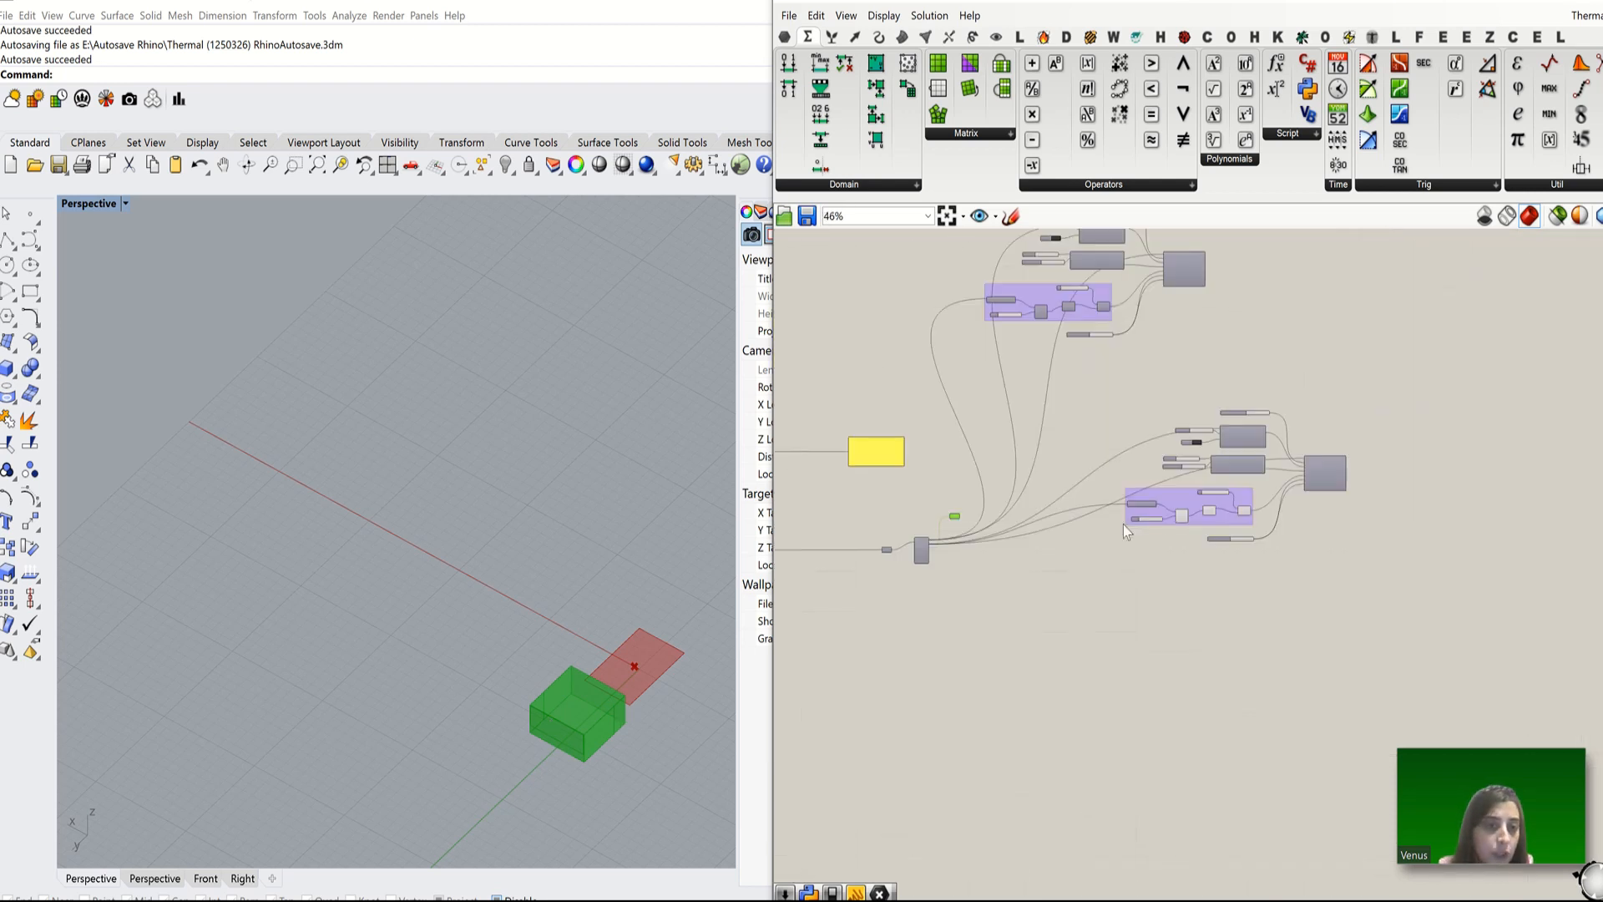
# Step: Duplicate the second zone's whole load set and place the copy directly below the original
pyautogui.moveTo(1390, 394); pyautogui.dragTo(1119, 570)
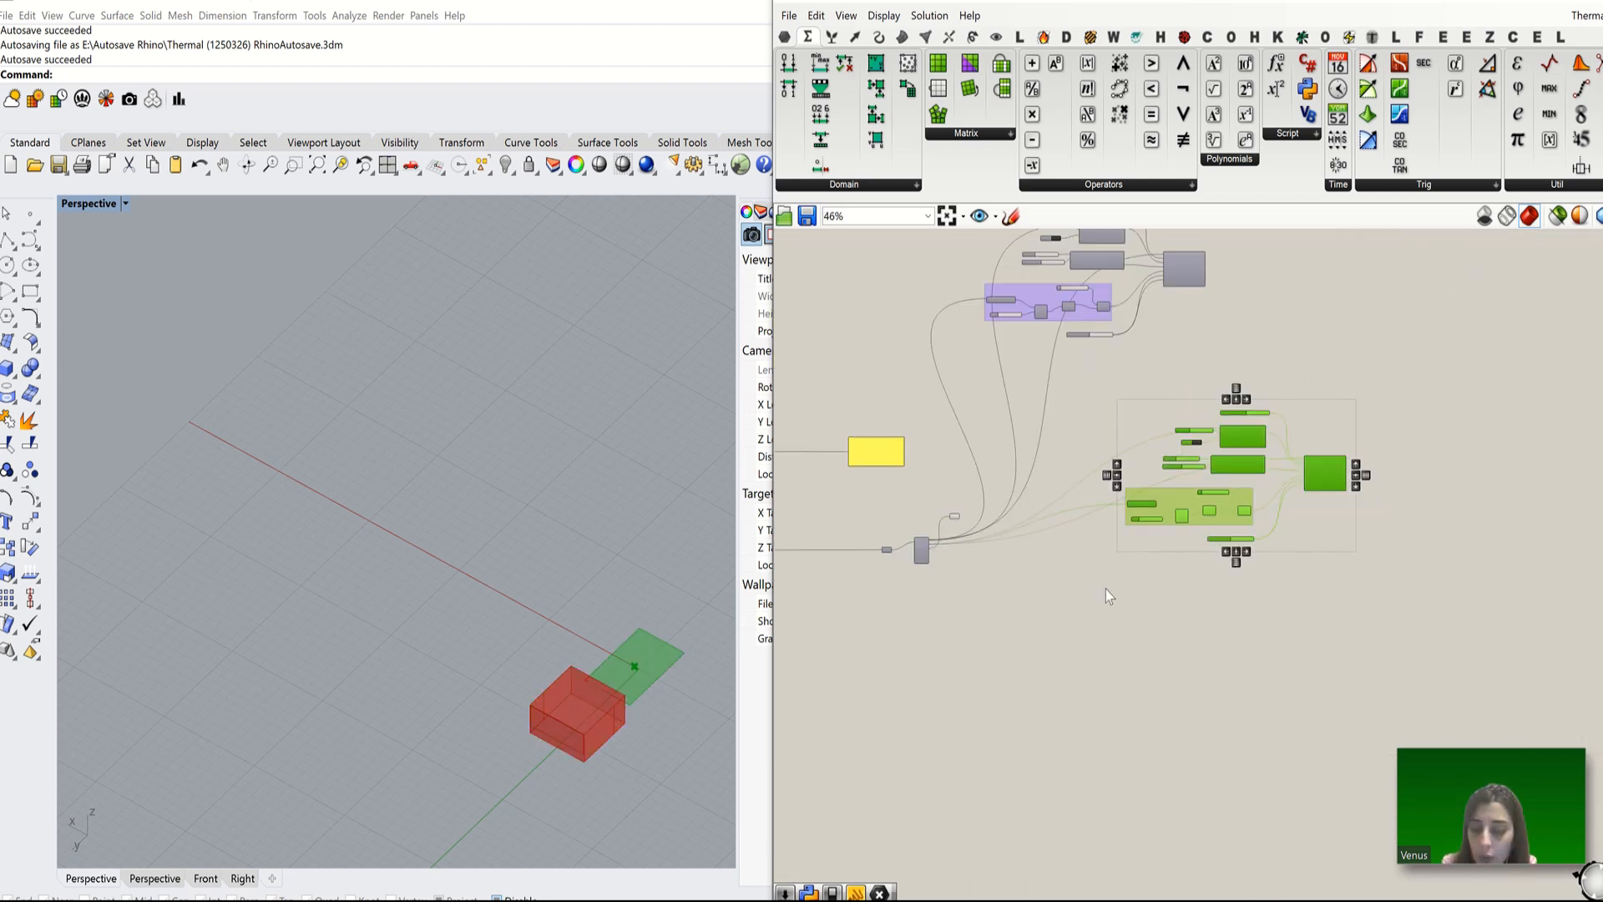
pyautogui.keyDown('alt'); pyautogui.moveTo(1331, 469); pyautogui.dragTo(1309, 659); pyautogui.keyUp('alt')
pyautogui.click(984, 628)
# Step: Rewire the zone inputs of the new copy's infiltration, surface and Load components to list output +2
pyautogui.scroll(7, 922, 541)
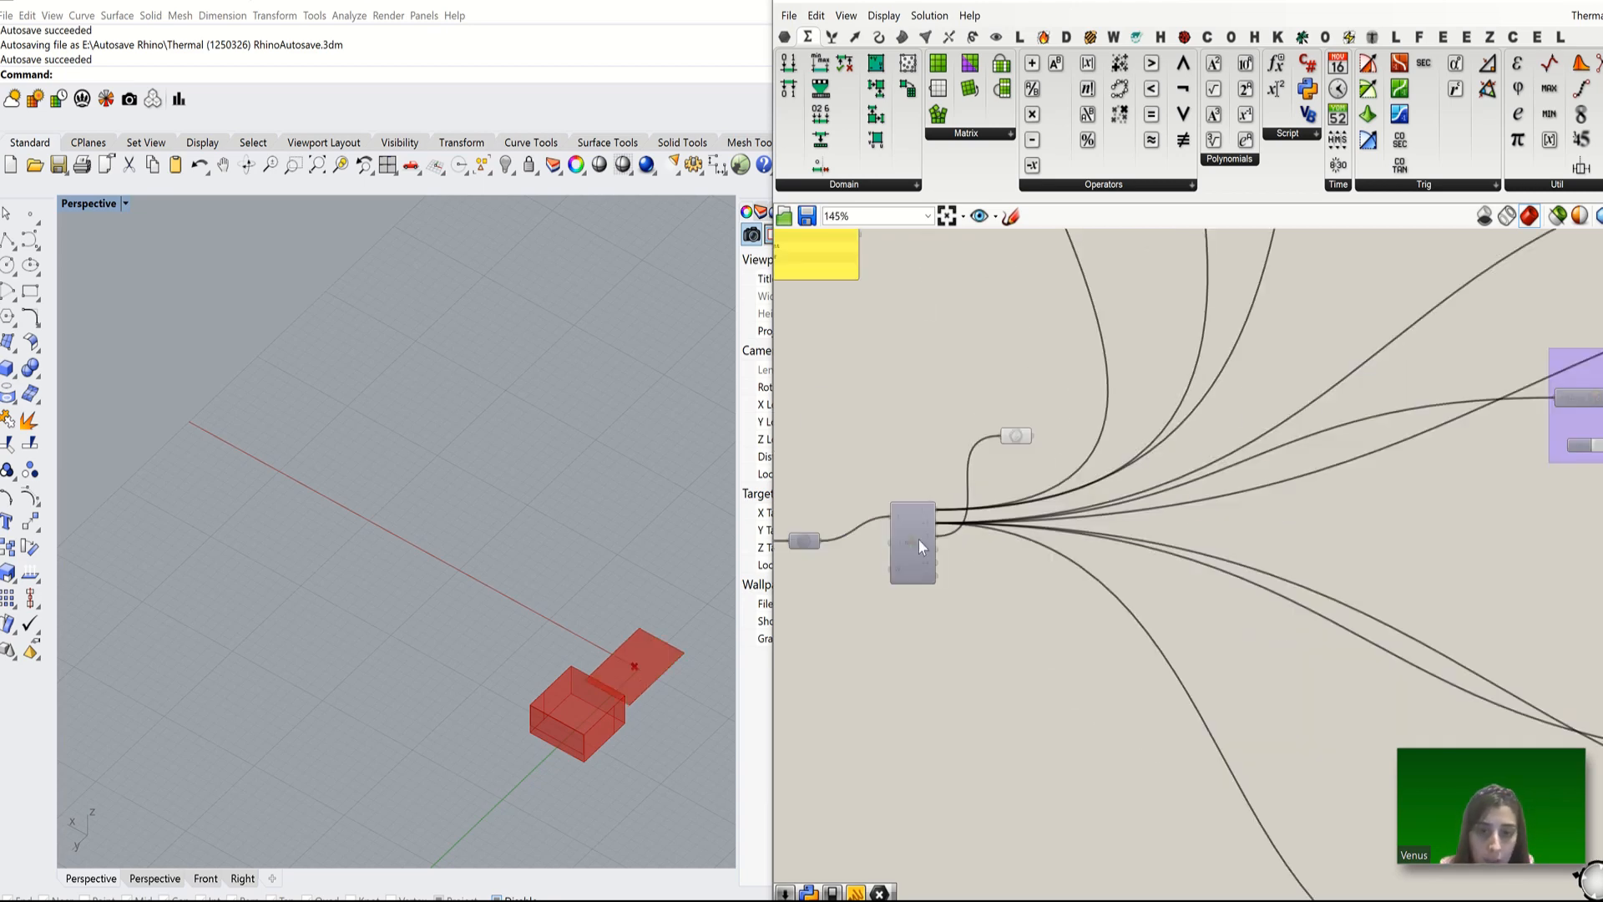
pyautogui.moveTo(949, 531); pyautogui.dragTo(1295, 724)
pyautogui.scroll(-5, 818, 646)
pyautogui.scroll(4, 1336, 710)
pyautogui.scroll(-6, 1428, 609)
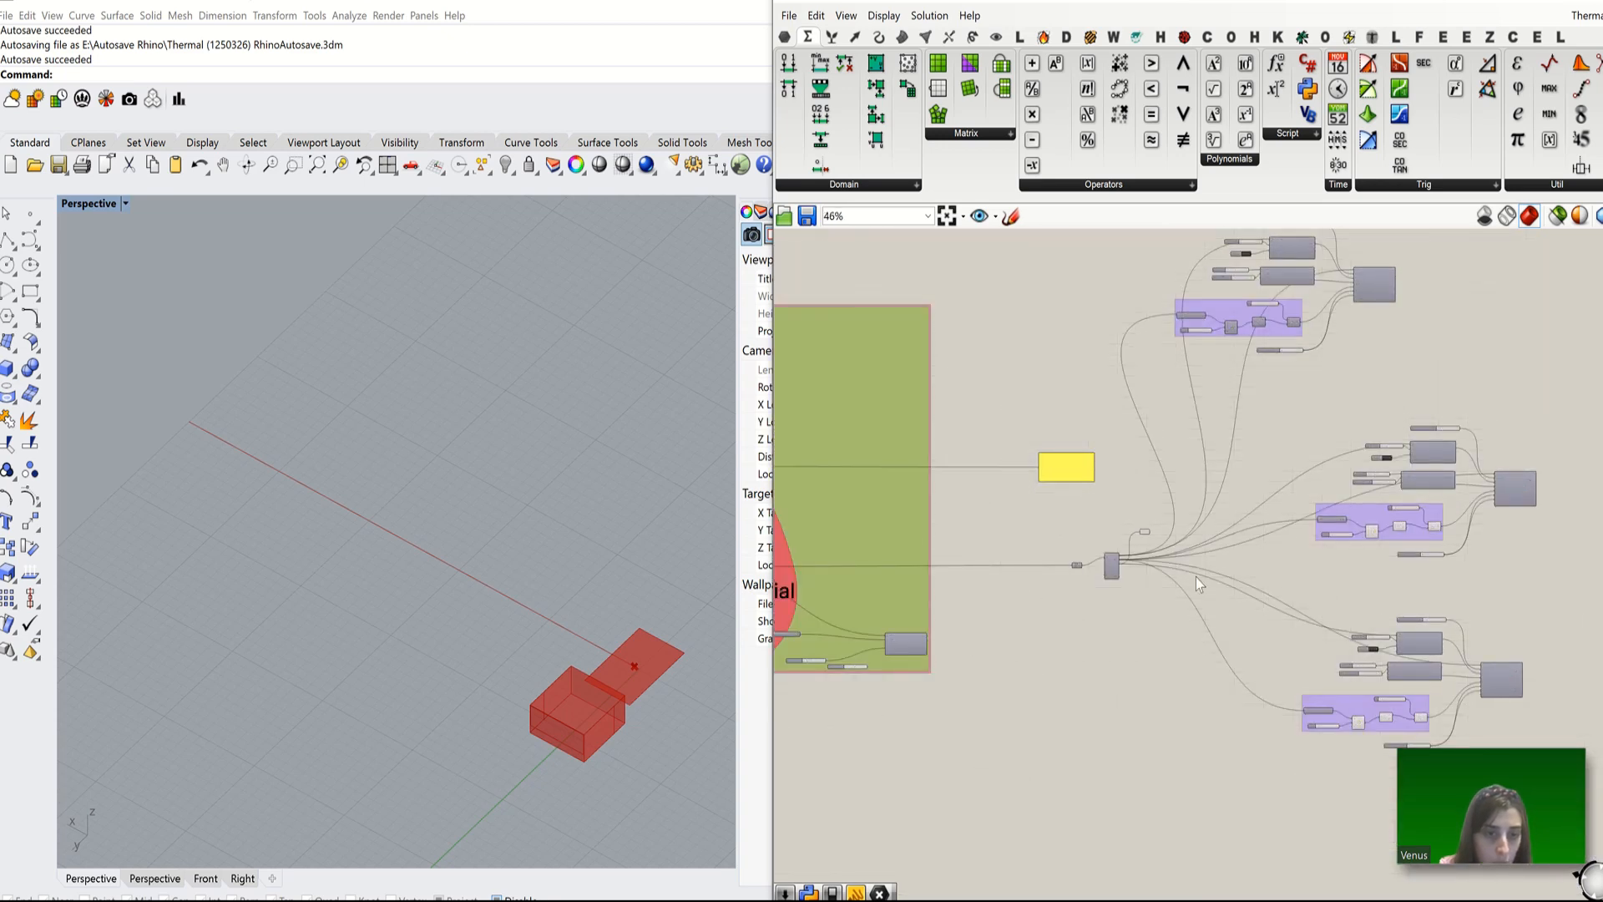
pyautogui.scroll(3, 1196, 578)
pyautogui.moveTo(1036, 540); pyautogui.dragTo(1289, 764)
pyautogui.scroll(-3, 1157, 673)
pyautogui.scroll(2, 1301, 760)
pyautogui.scroll(4, 1008, 508)
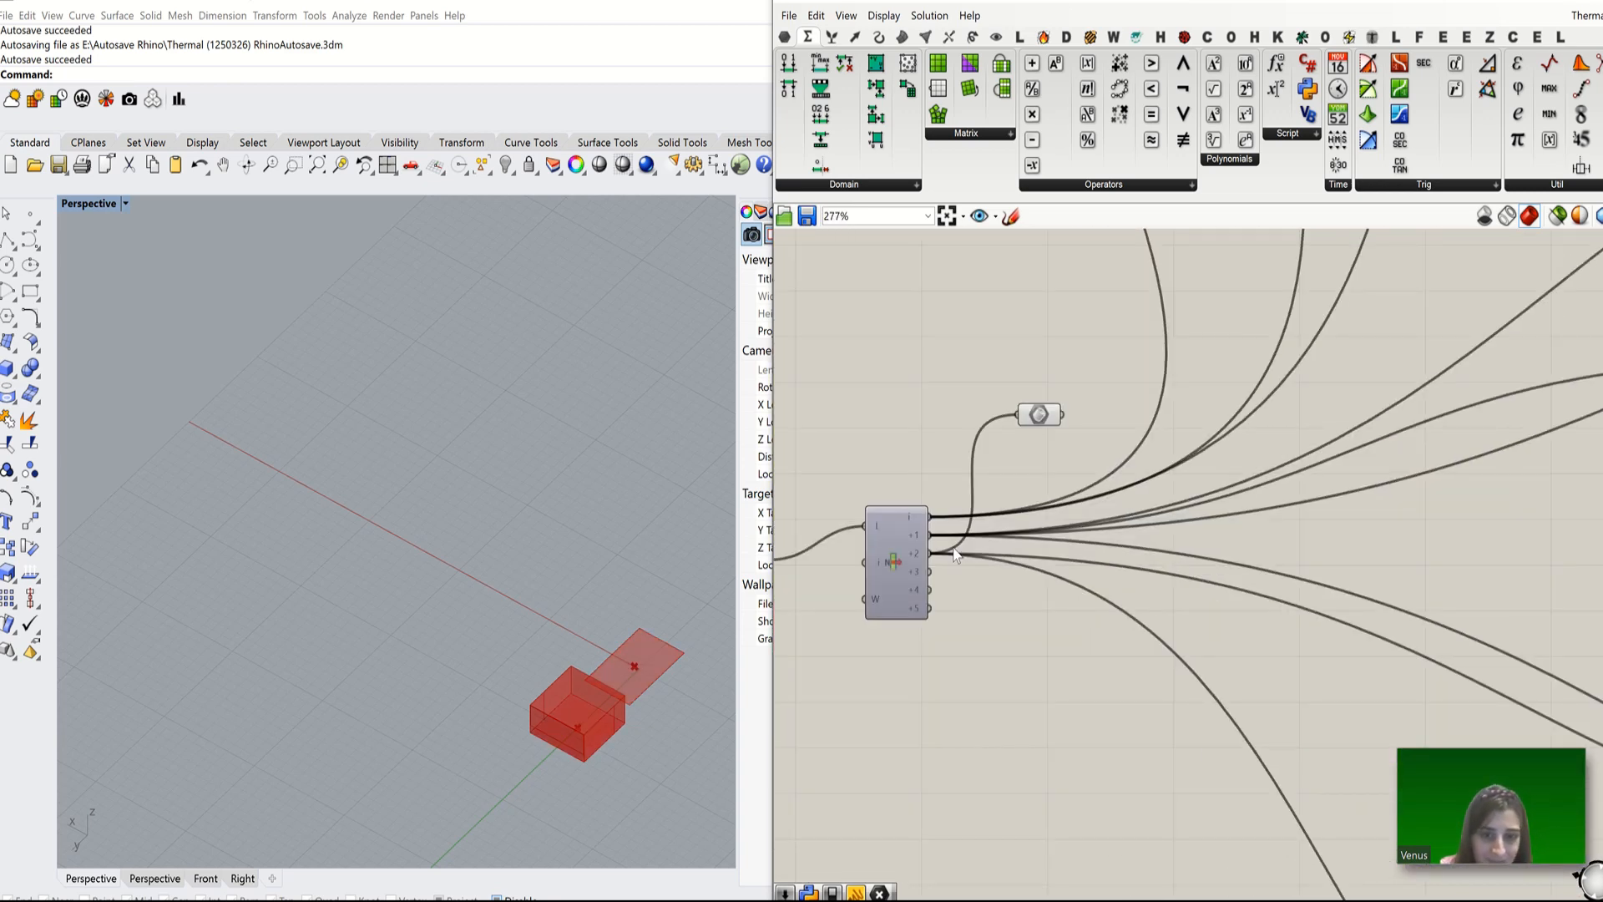
pyautogui.moveTo(910, 567); pyautogui.dragTo(1290, 761)
pyautogui.scroll(-4, 841, 563)
pyautogui.scroll(-3, 1044, 697)
pyautogui.scroll(5, 1308, 736)
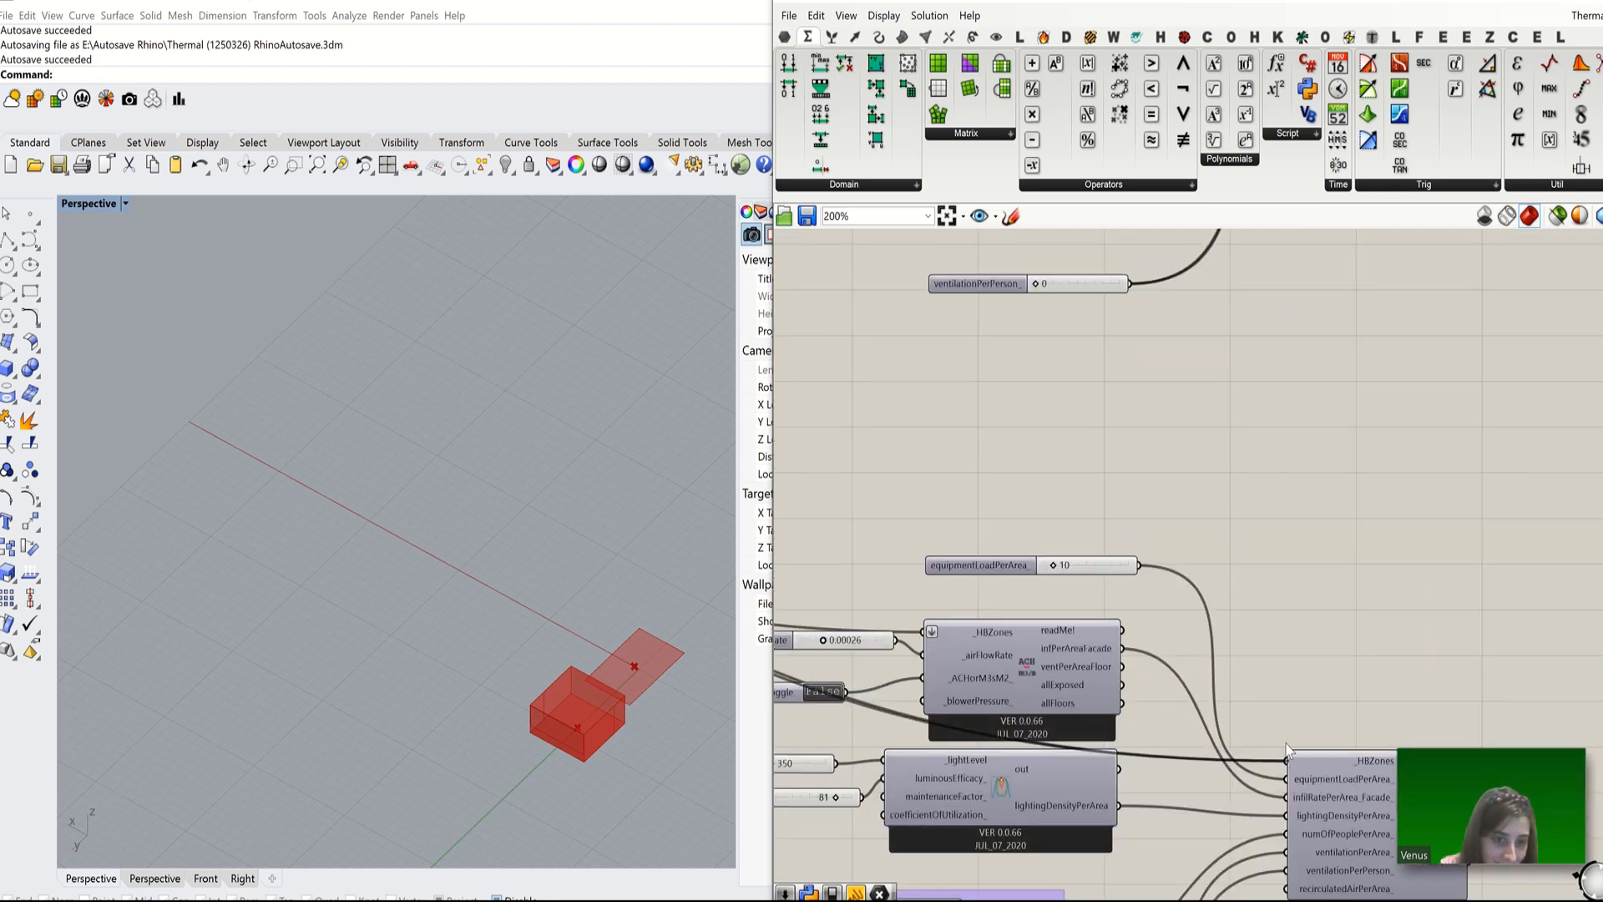
pyautogui.scroll(-4, 1378, 547)
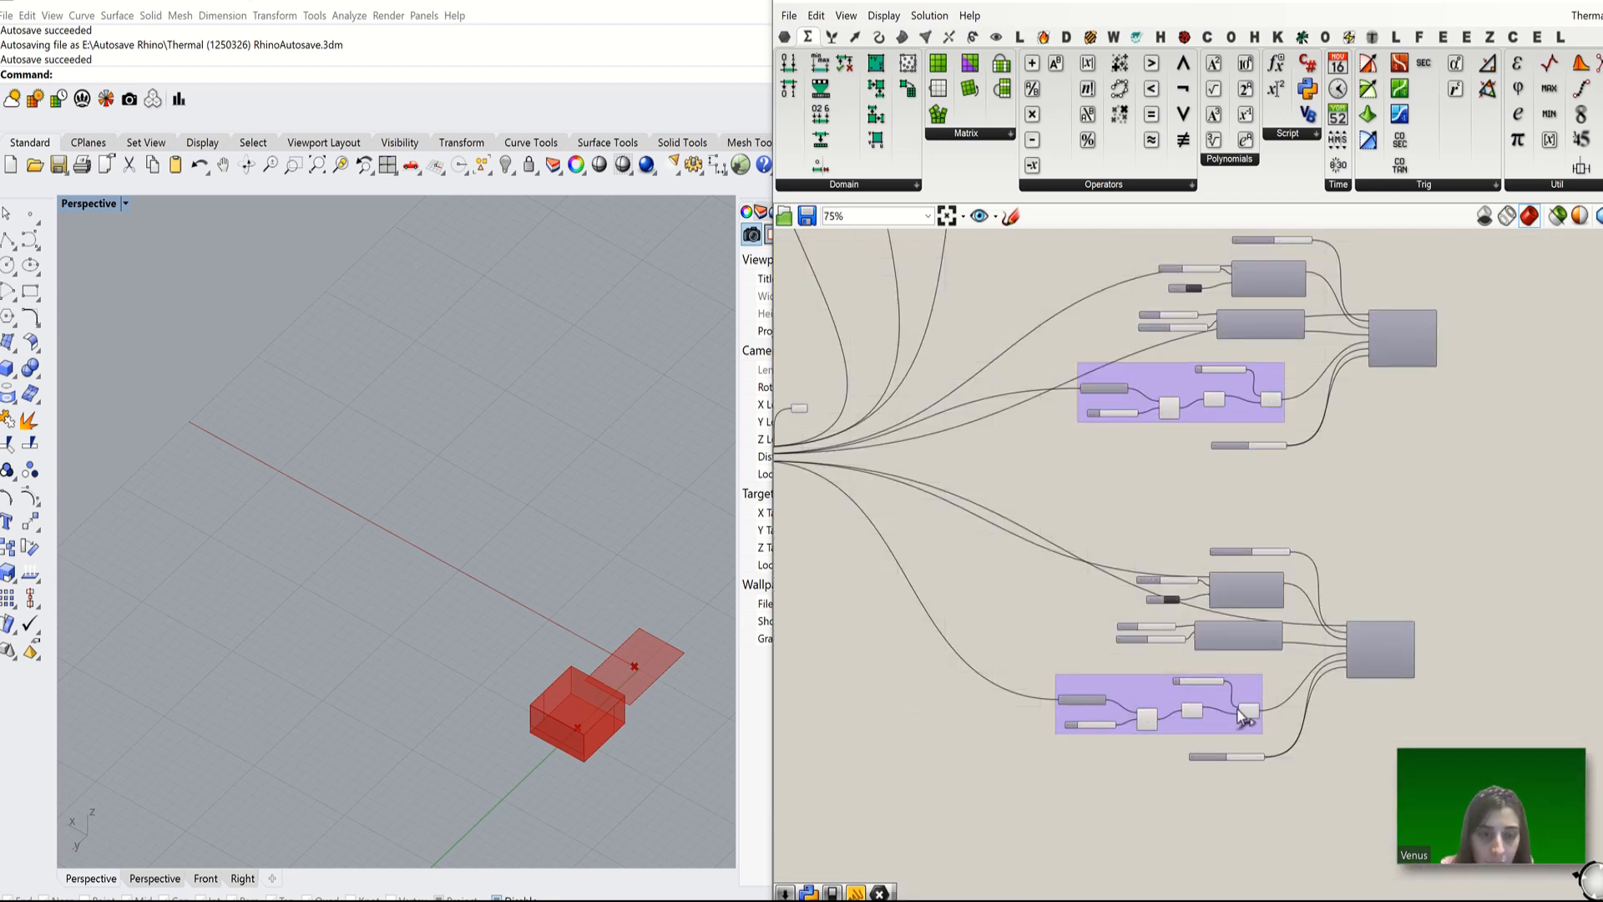
# Step: Turn off the preview of the second zone's load set
pyautogui.scroll(-3, 1430, 394)
pyautogui.moveTo(1437, 372); pyautogui.dragTo(1247, 506)
pyautogui.middleClick(1291, 455)
pyautogui.click(1335, 392)
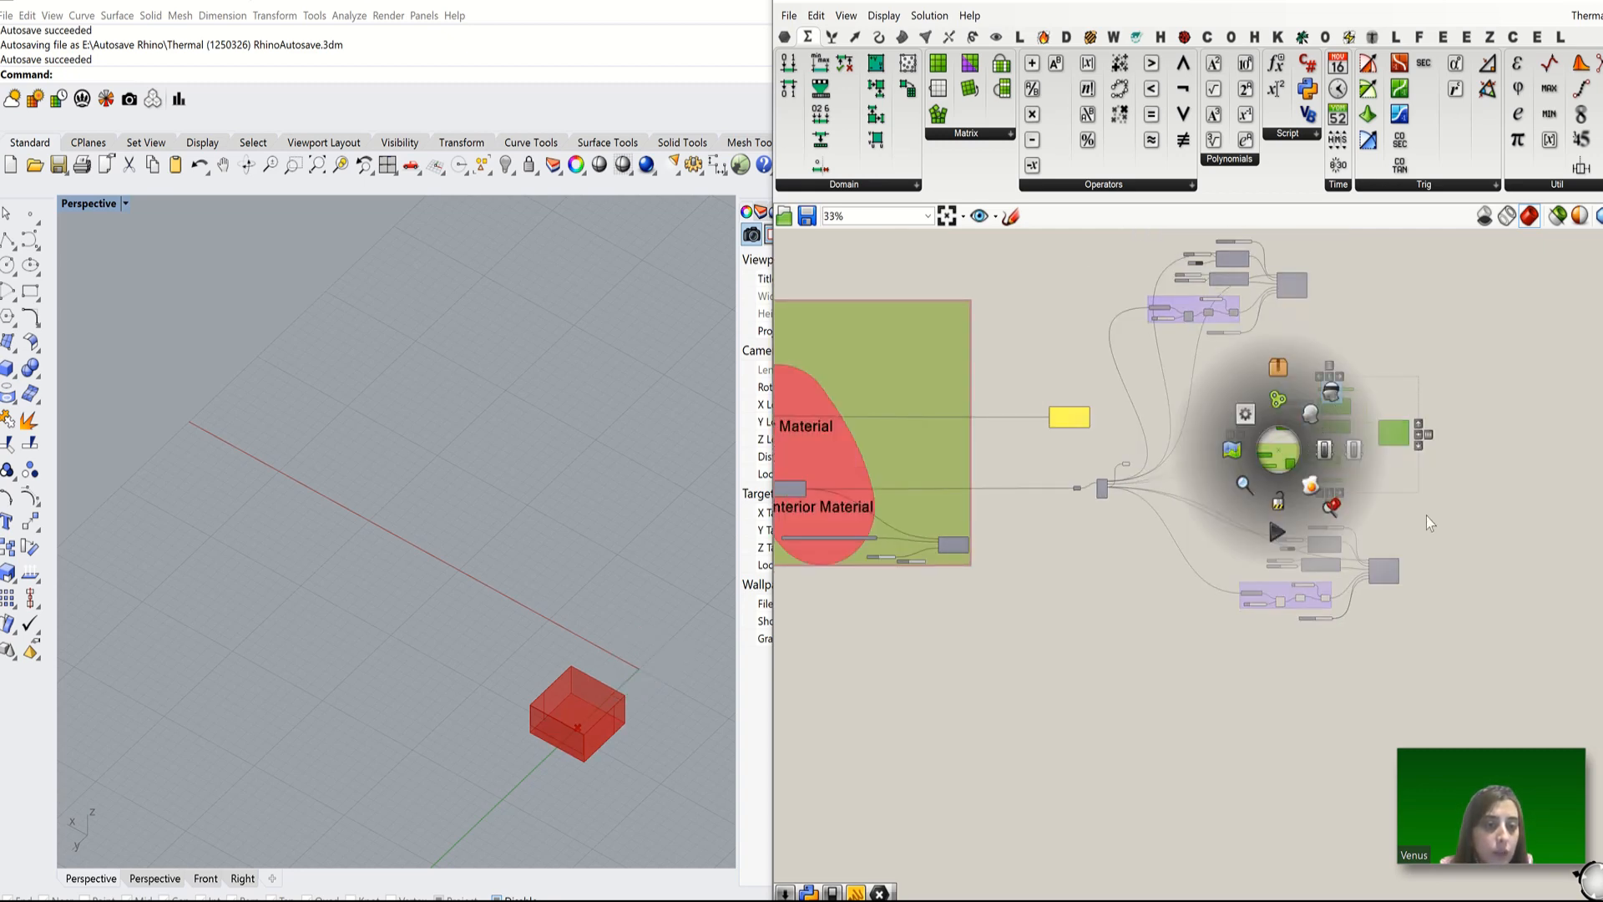
pyautogui.click(1425, 520)
# Step: Connect list output +3 to the geometry parameter to preview the next zone
pyautogui.scroll(4, 1275, 618)
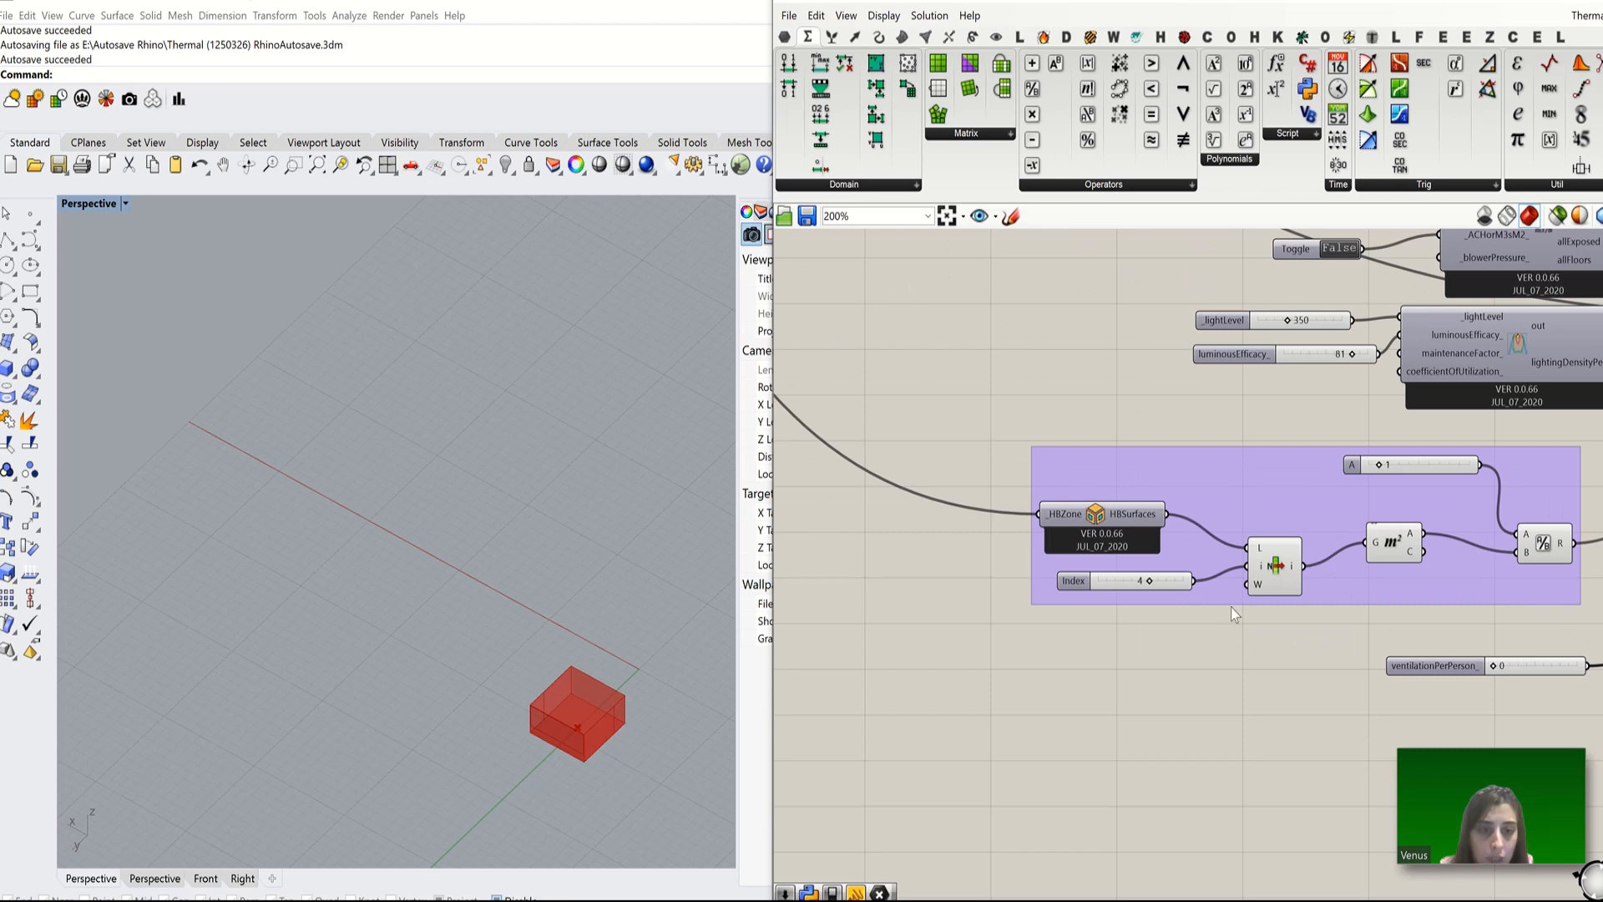
pyautogui.scroll(-2, 1155, 663)
pyautogui.scroll(-1, 1155, 663)
pyautogui.scroll(-1, 1233, 590)
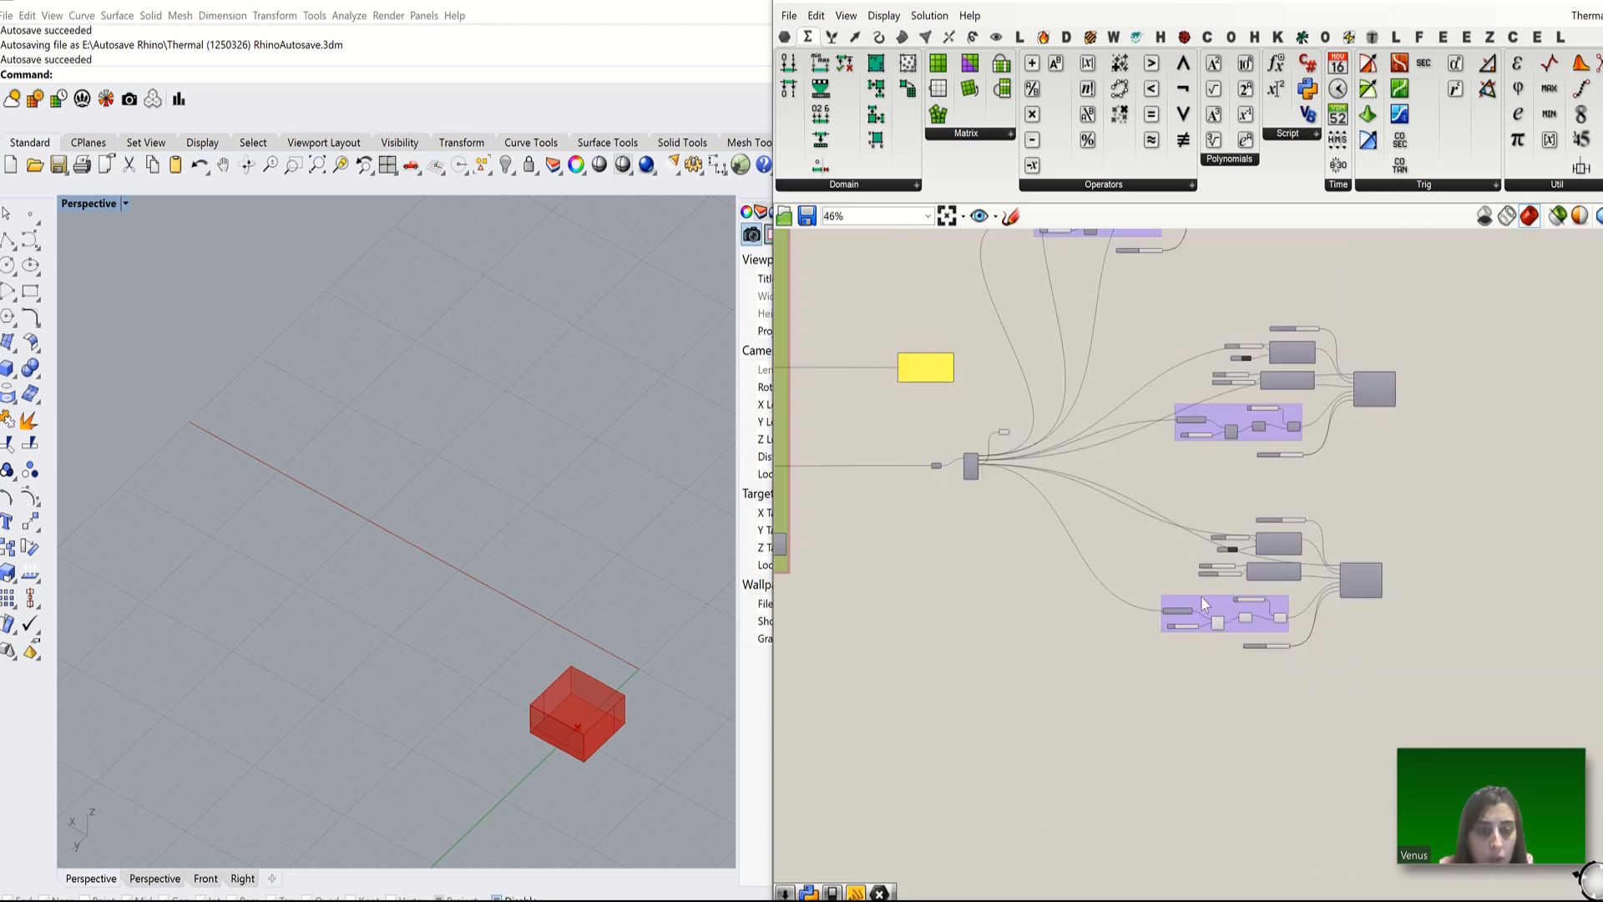
pyautogui.scroll(3, 1207, 607)
pyautogui.click(807, 265)
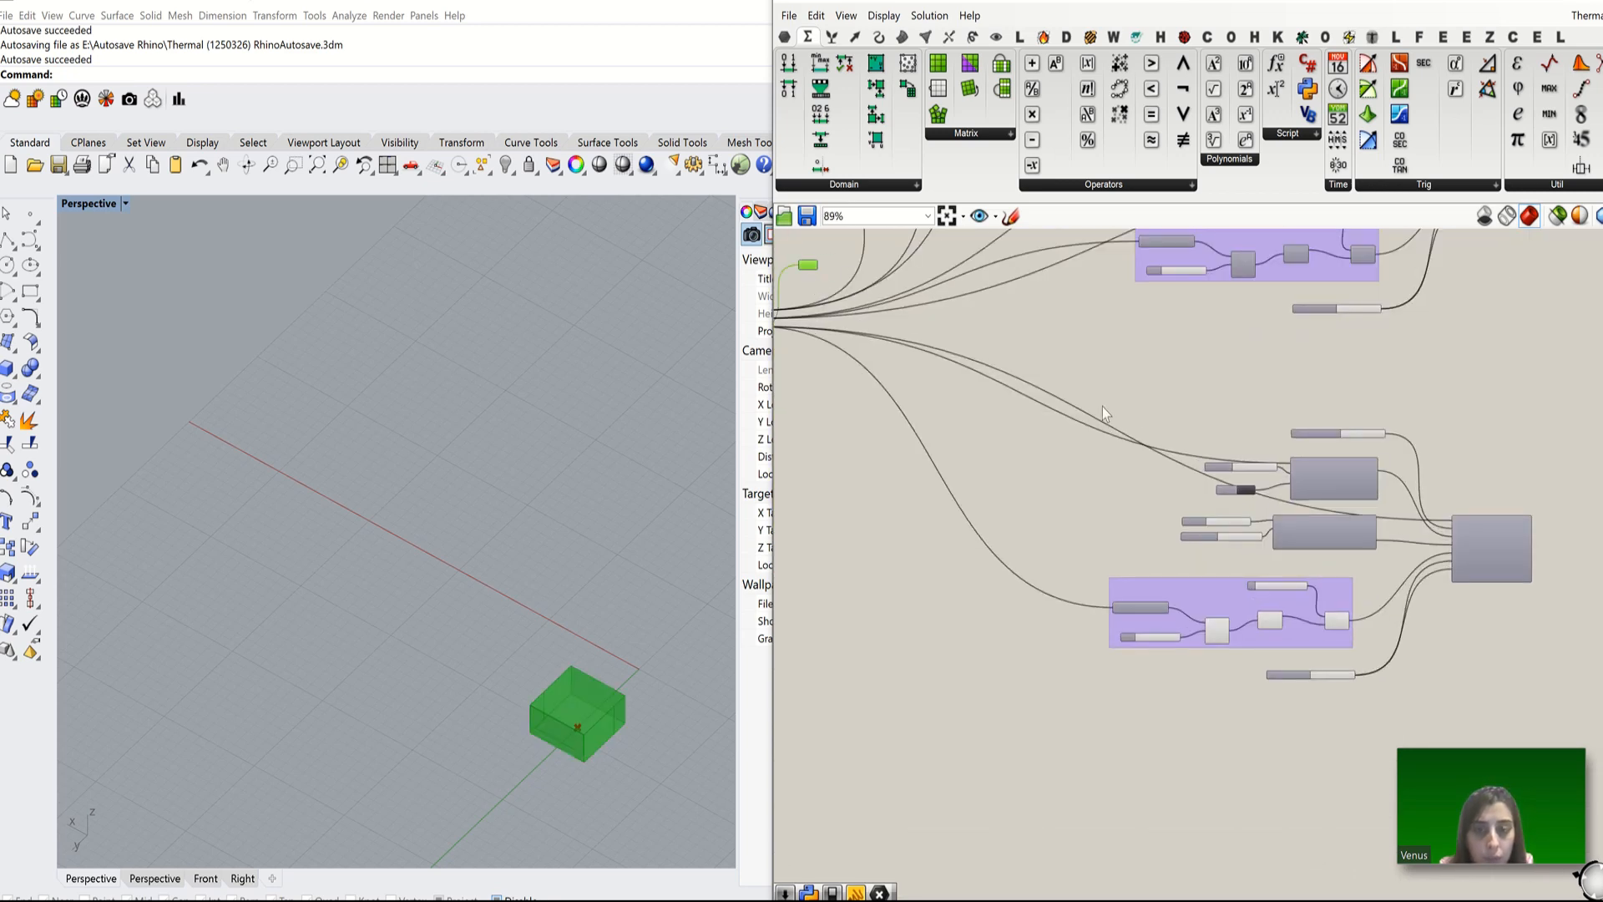
pyautogui.scroll(-1, 1102, 407)
pyautogui.scroll(1, 877, 351)
pyautogui.scroll(2, 882, 383)
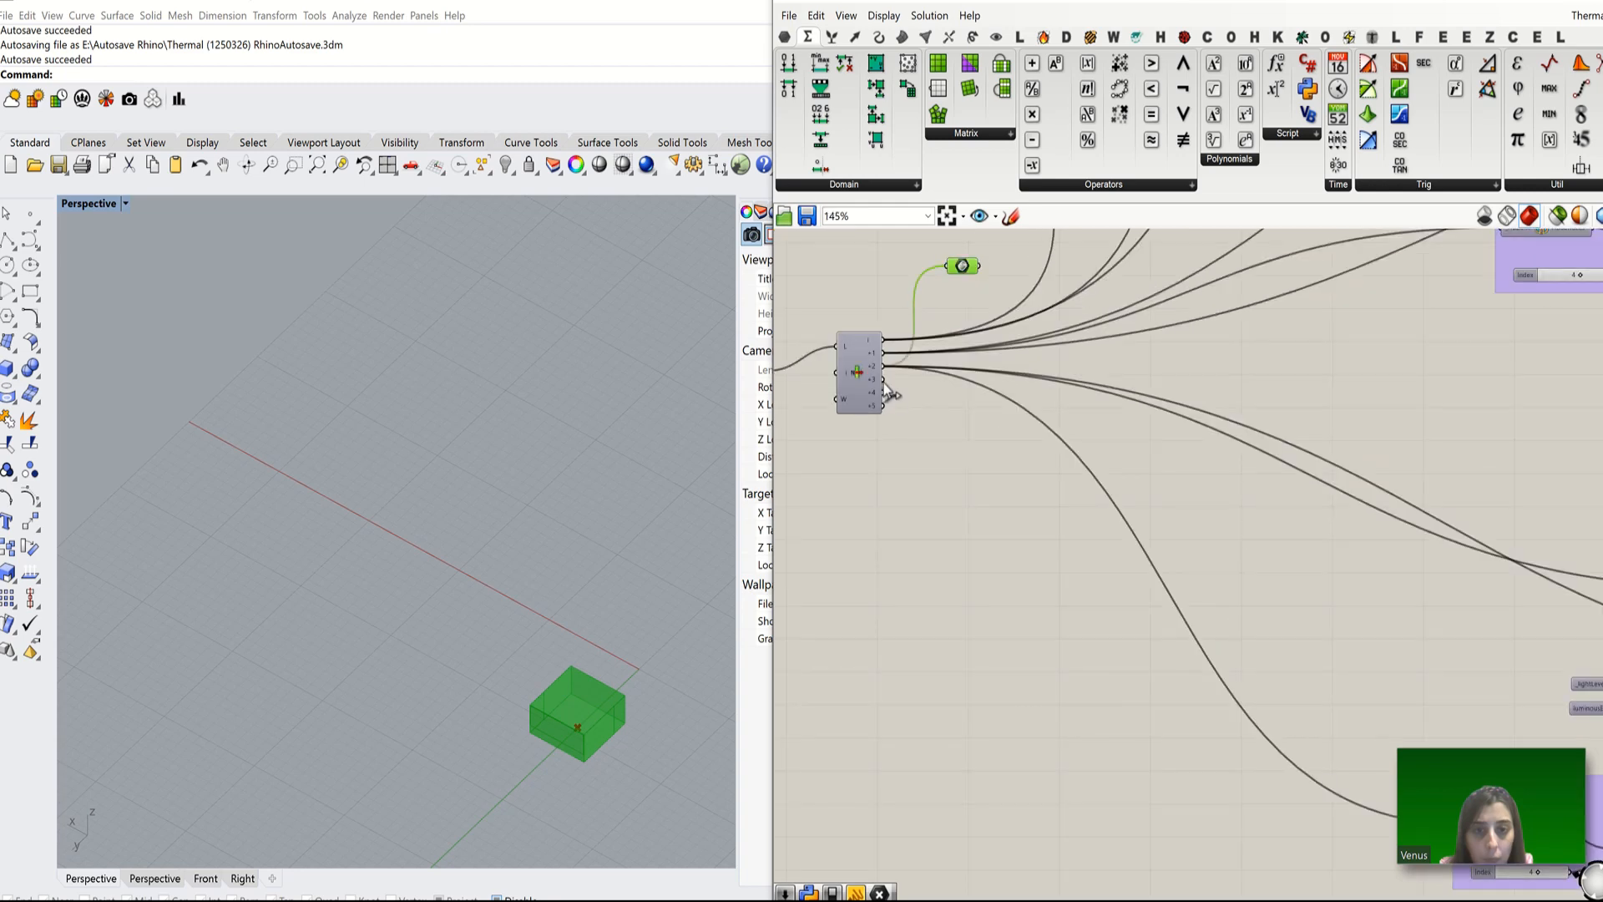
pyautogui.click(956, 567)
pyautogui.scroll(-4, 960, 574)
pyautogui.scroll(-3, 1005, 617)
pyautogui.scroll(-2, 1097, 661)
pyautogui.scroll(3, 1086, 673)
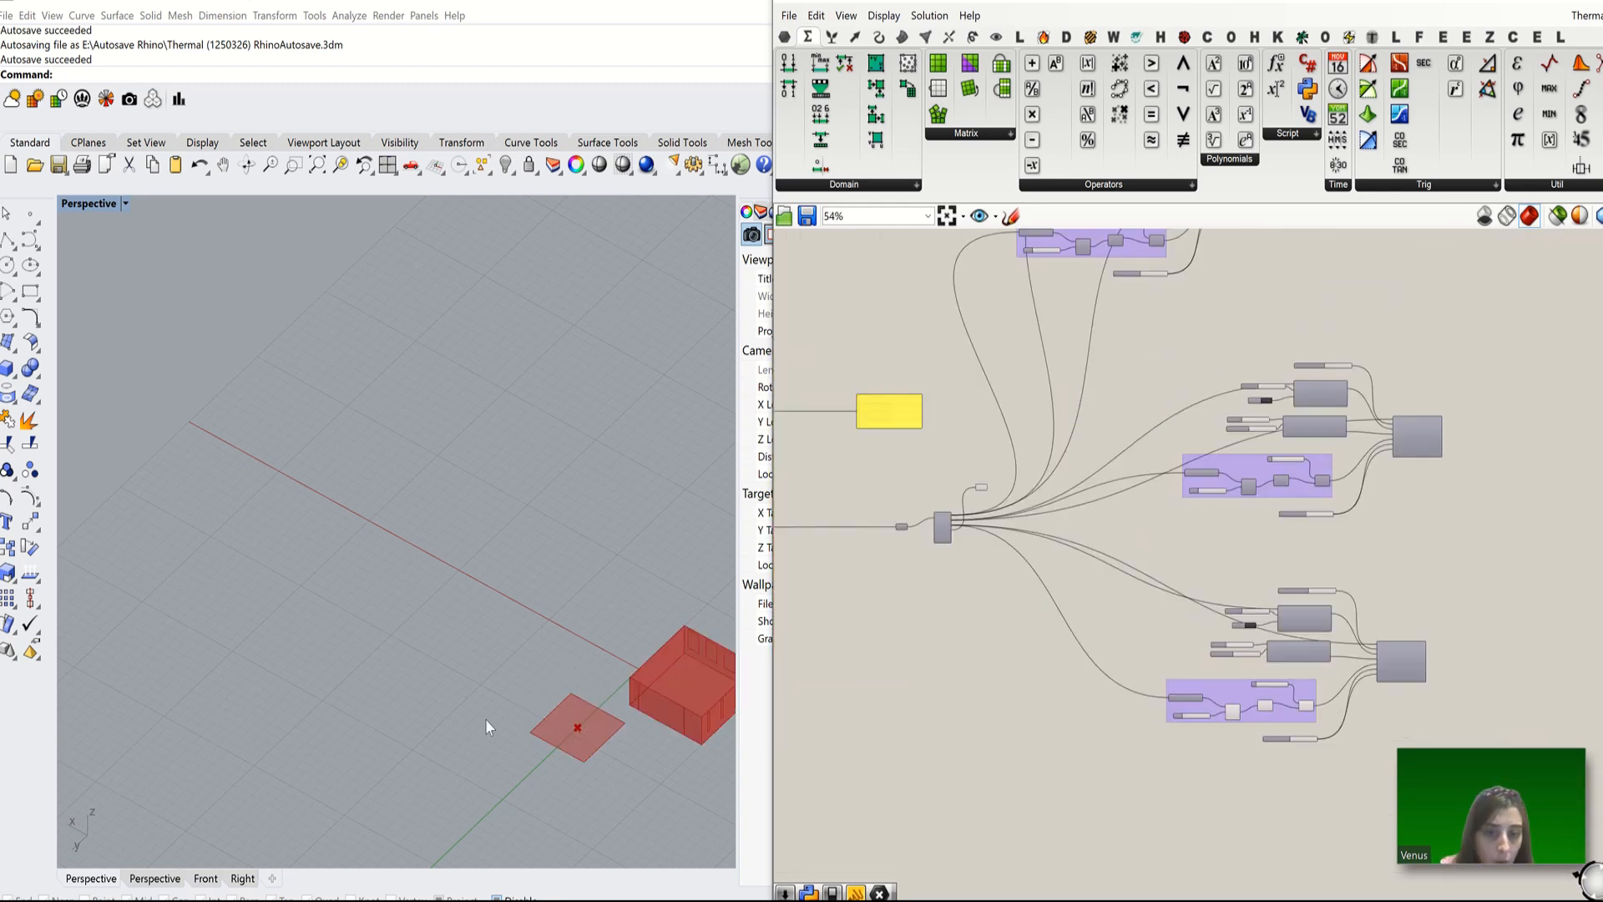
# Step: Set the equipmentLoadPerArea slider in the third zone's load set to 45
pyautogui.scroll(6, 1169, 762)
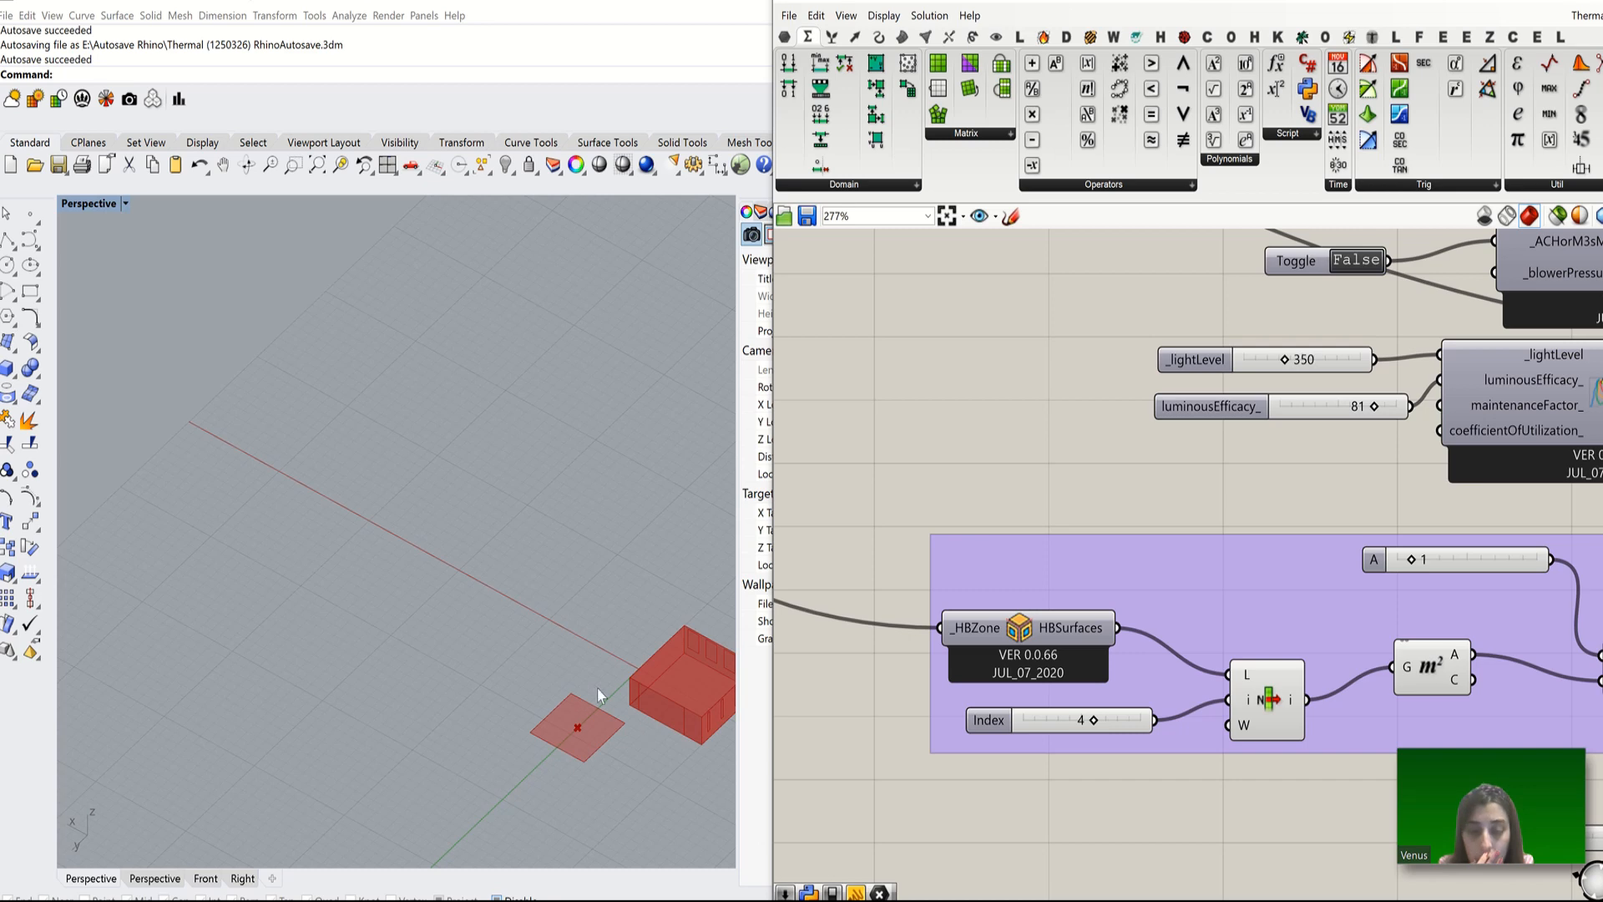
pyautogui.scroll(-2, 1176, 573)
pyautogui.scroll(-1, 1311, 594)
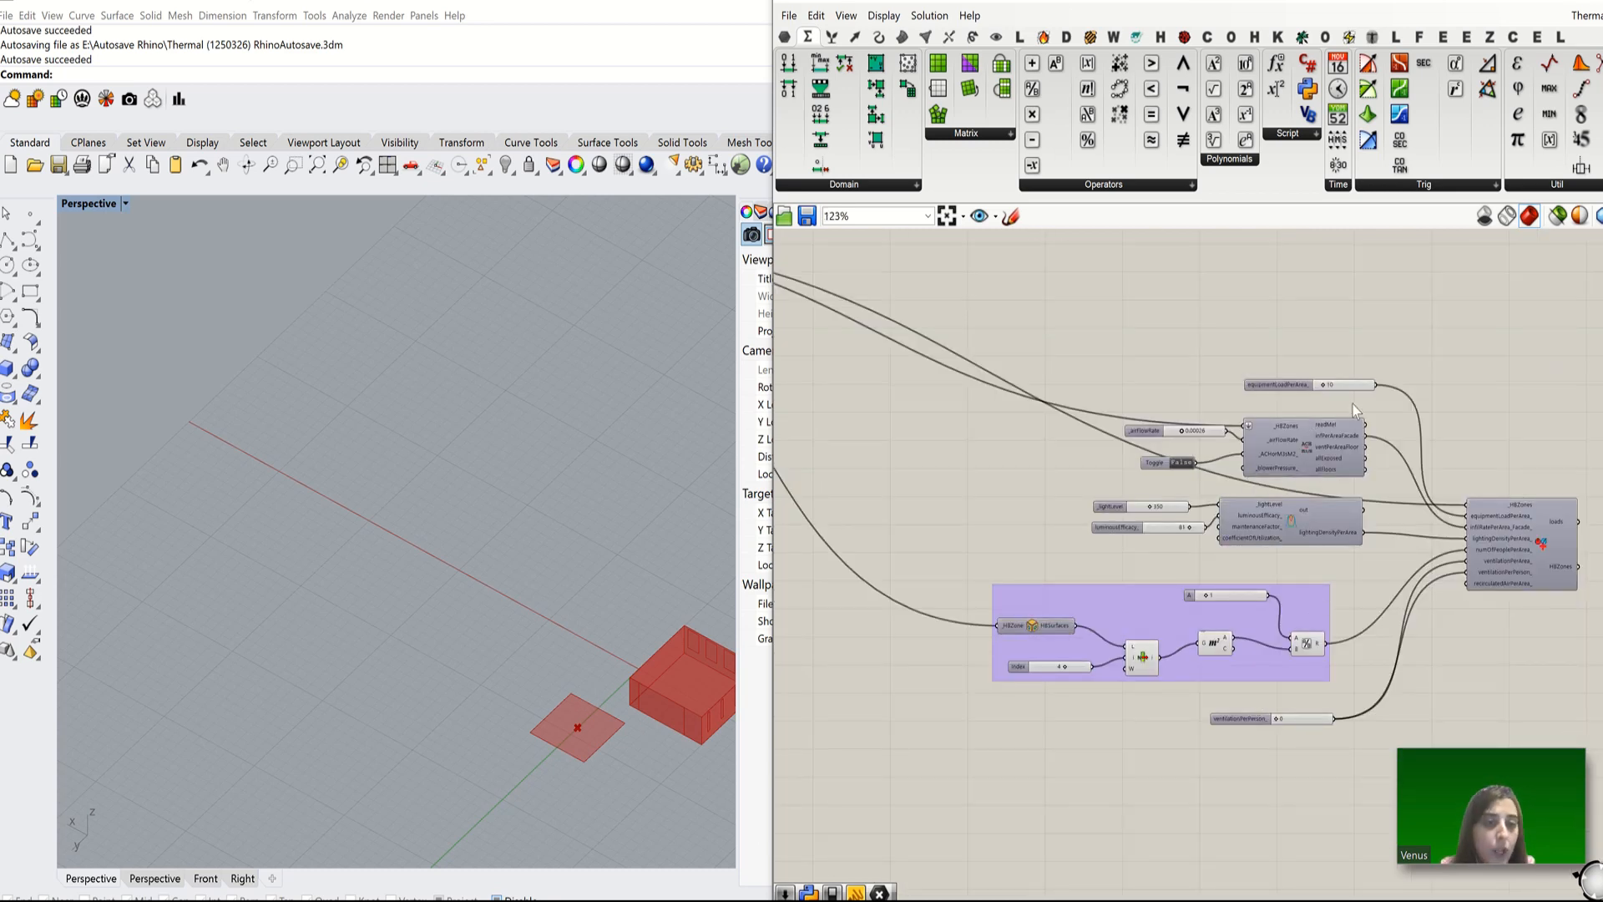
pyautogui.scroll(1, 1353, 404)
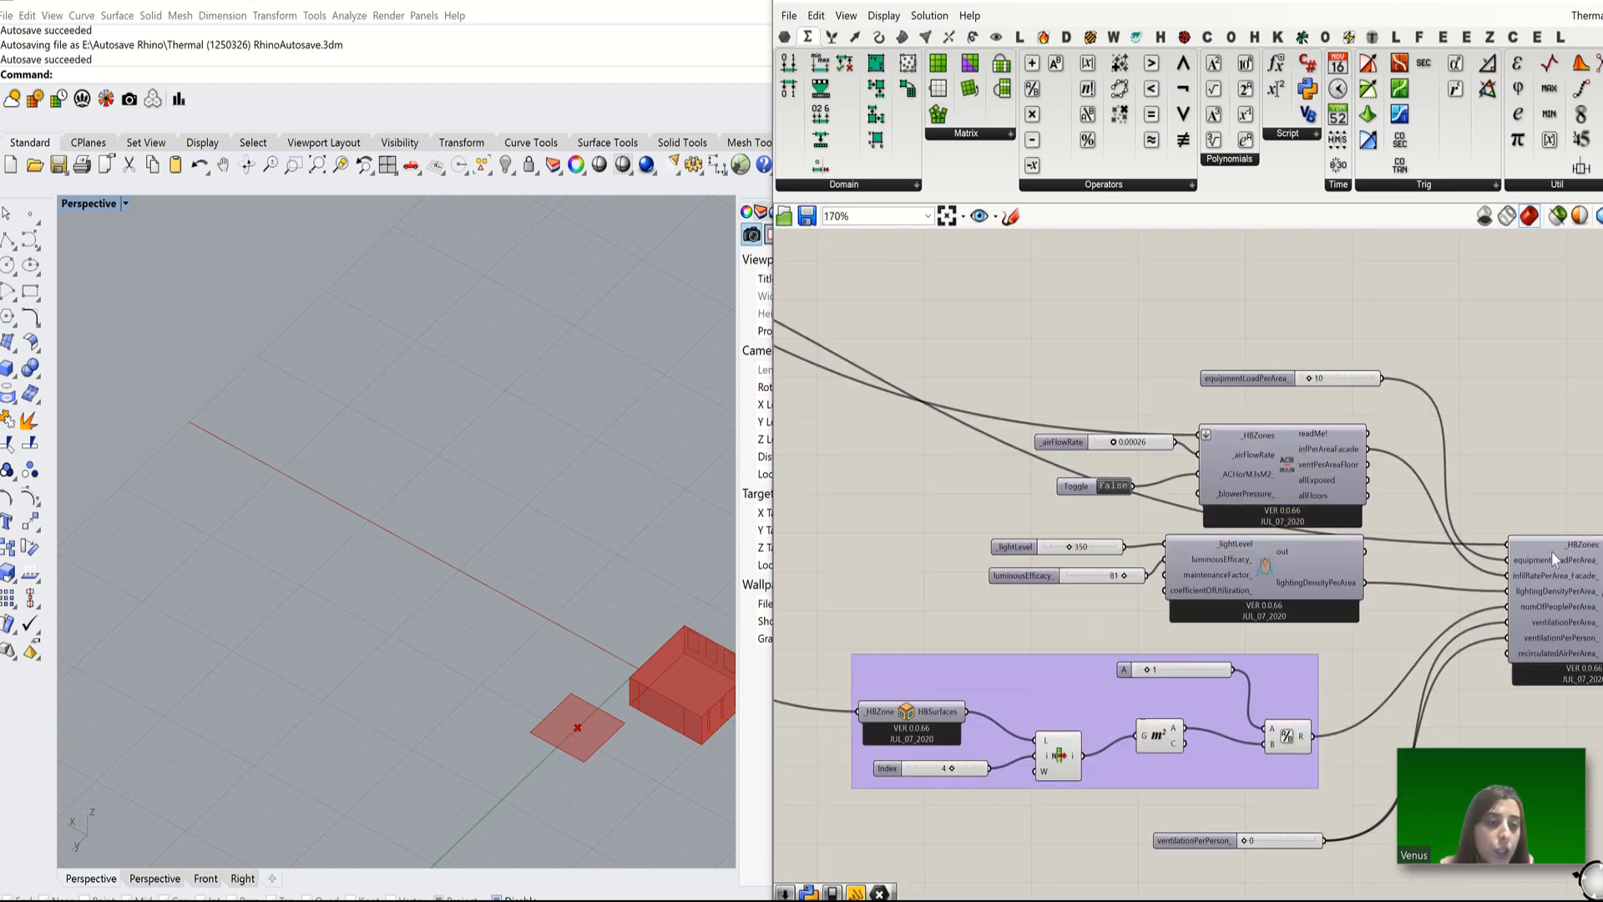
pyautogui.scroll(1, 1553, 558)
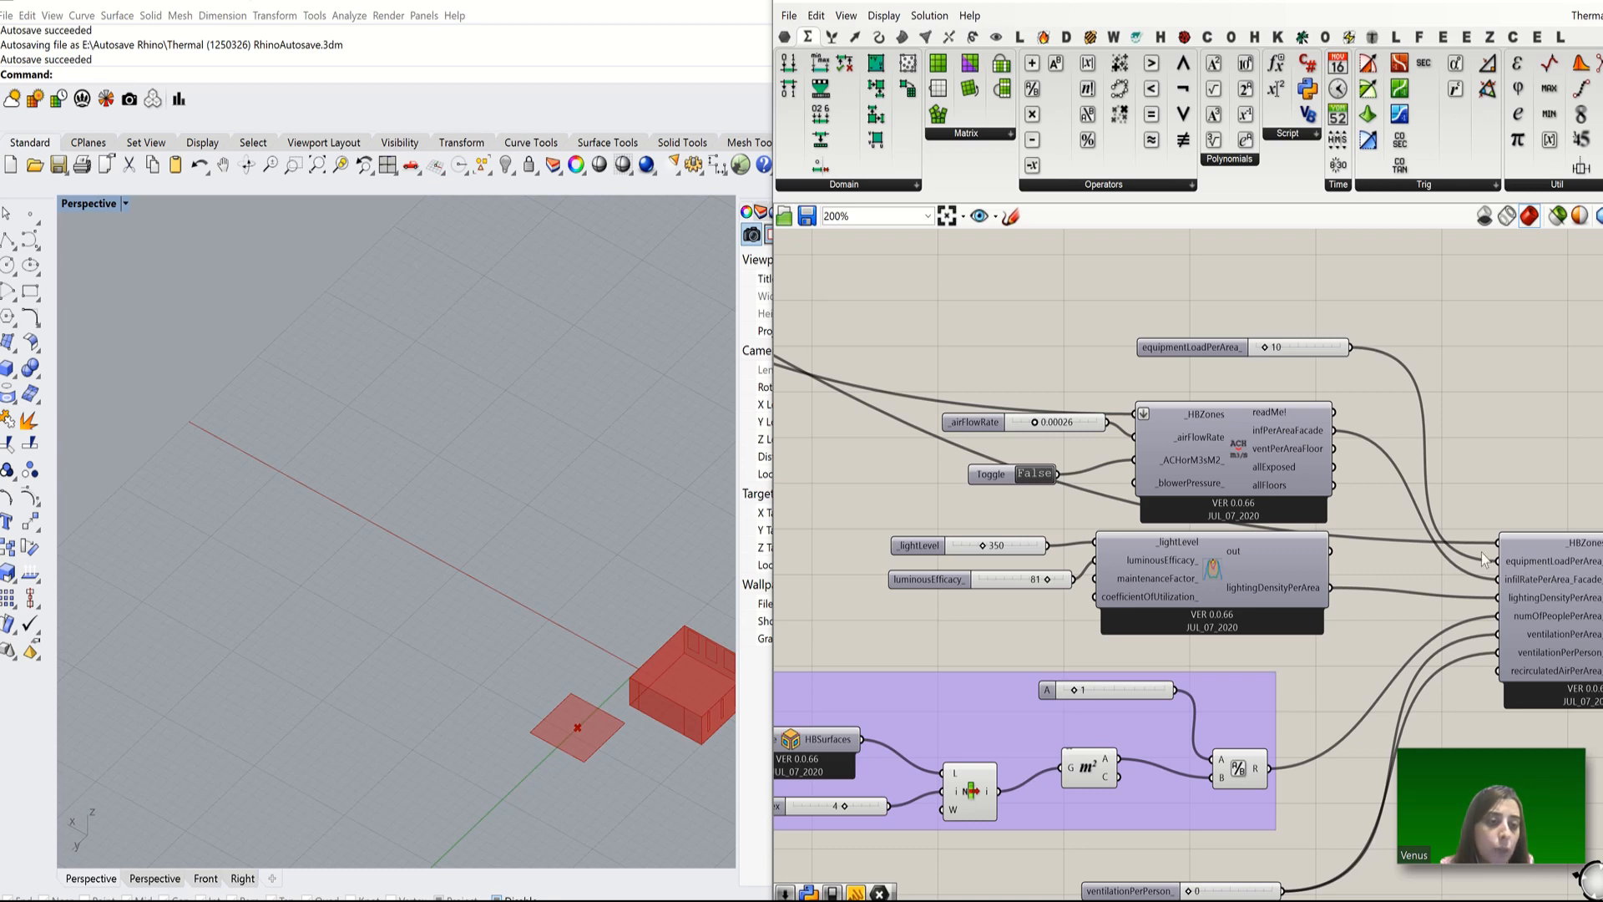
pyautogui.scroll(-4, 1084, 549)
pyautogui.scroll(10, 1212, 435)
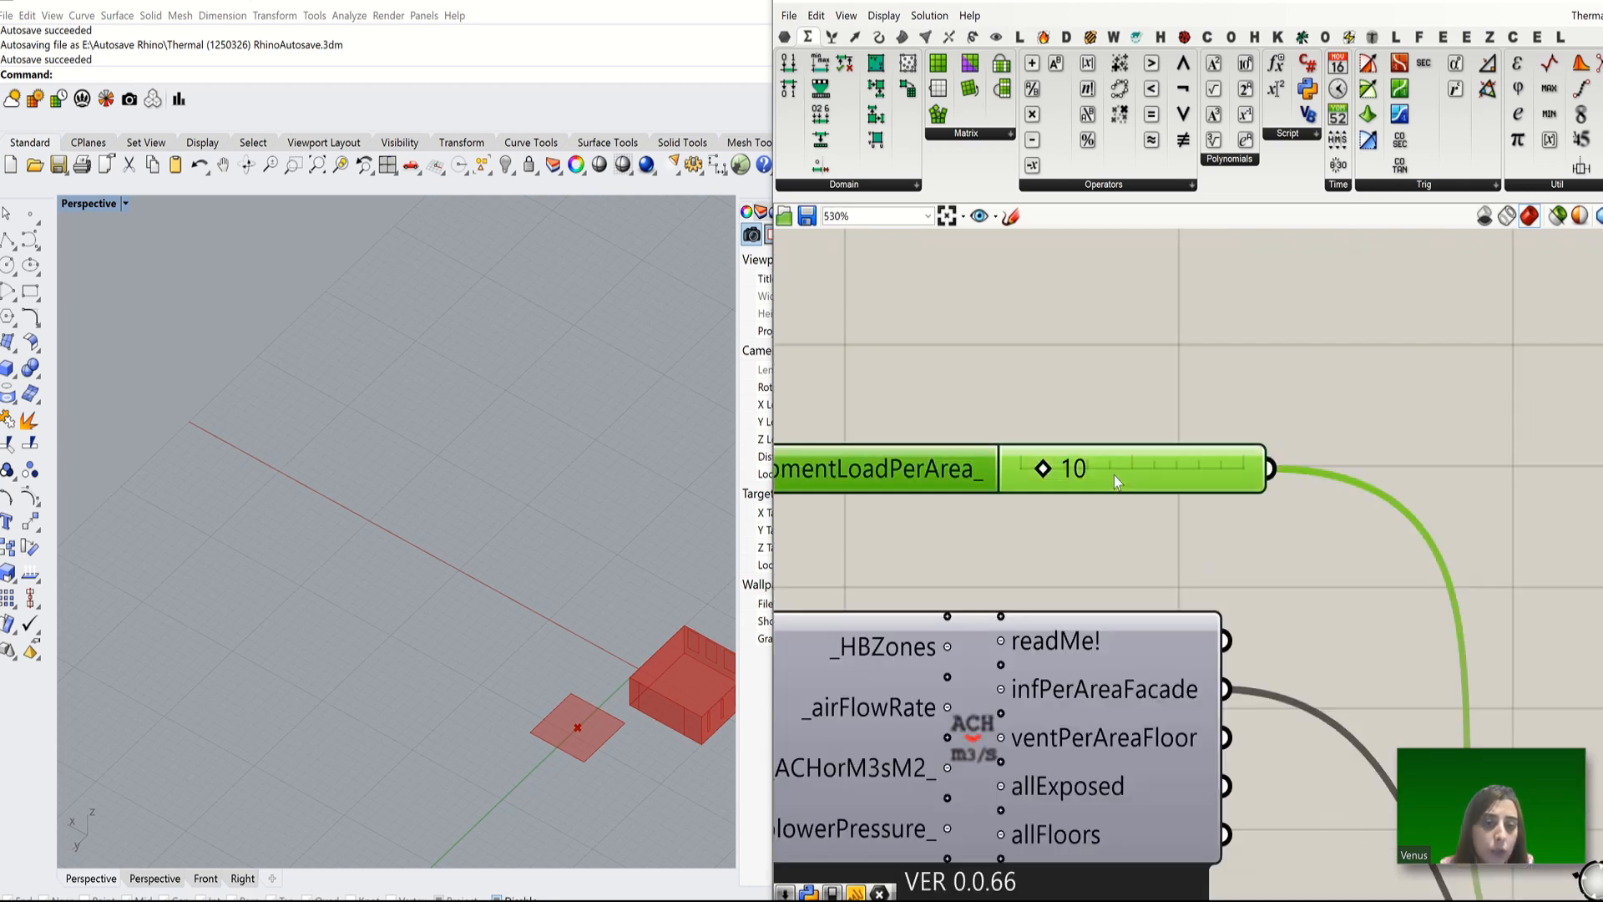
pyautogui.doubleClick(1116, 482)
pyautogui.write('40')
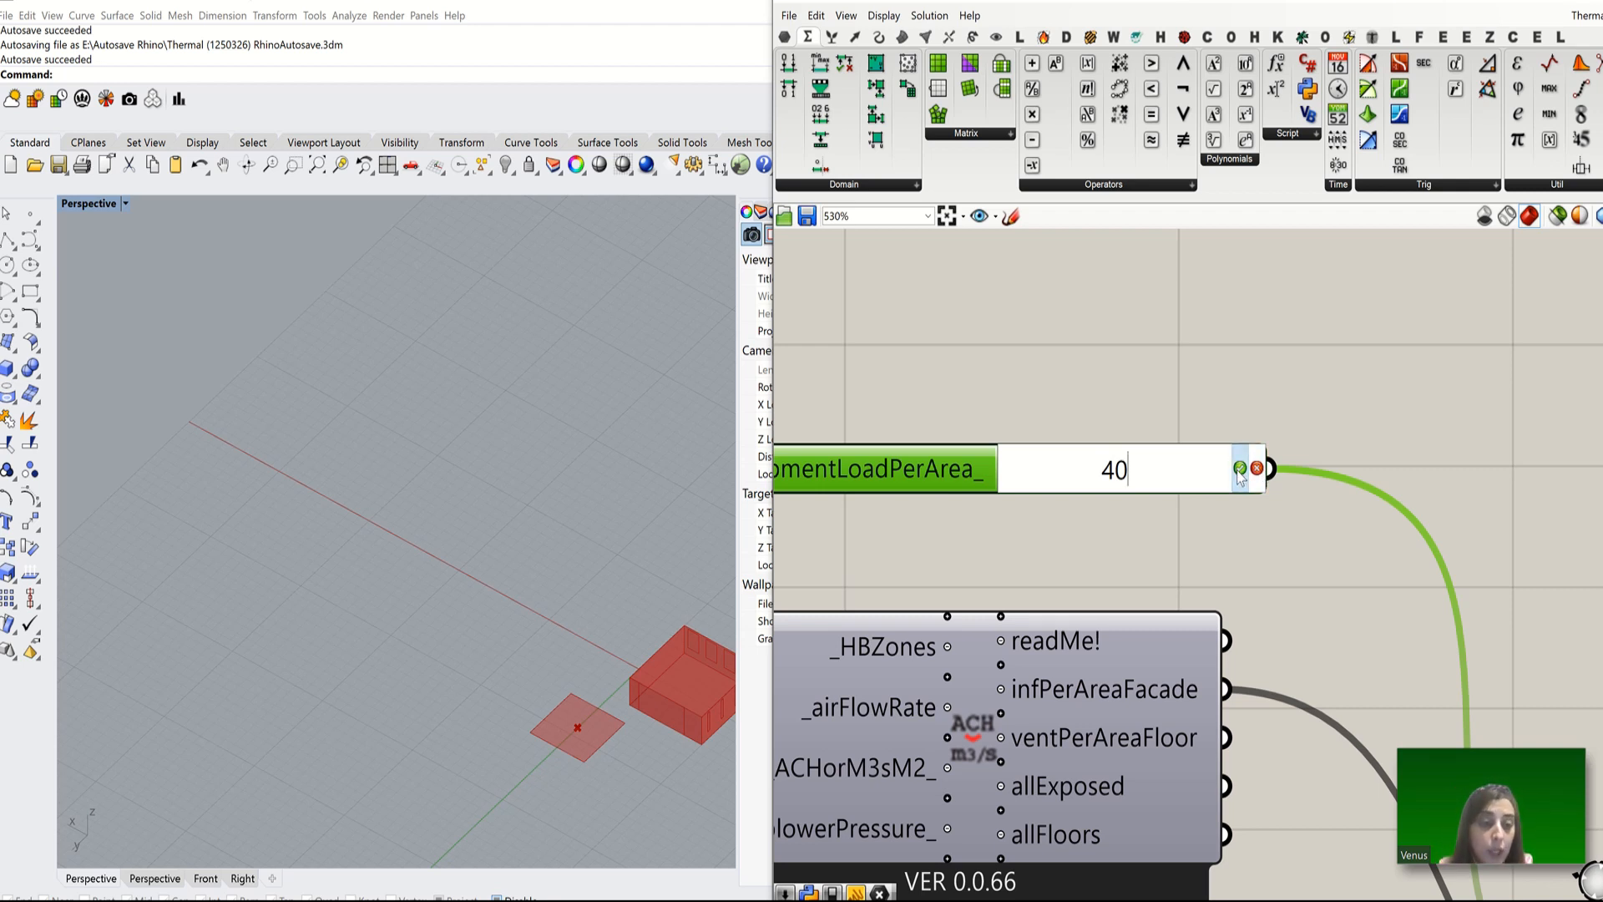
pyautogui.moveTo(1163, 469); pyautogui.dragTo(1120, 471)
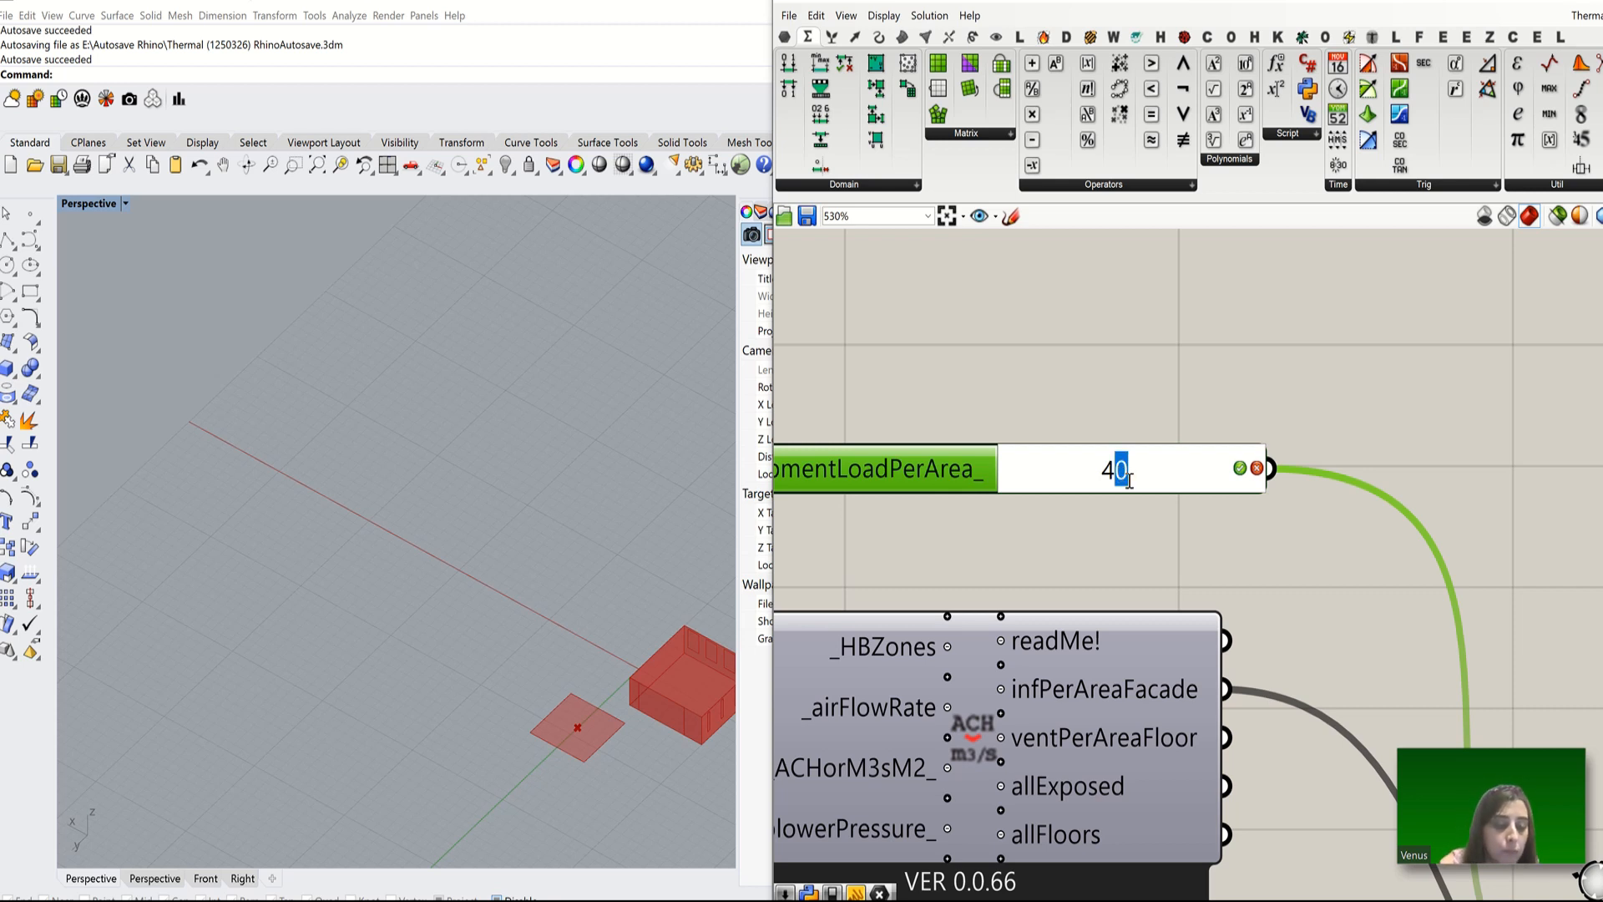
pyautogui.write('5')
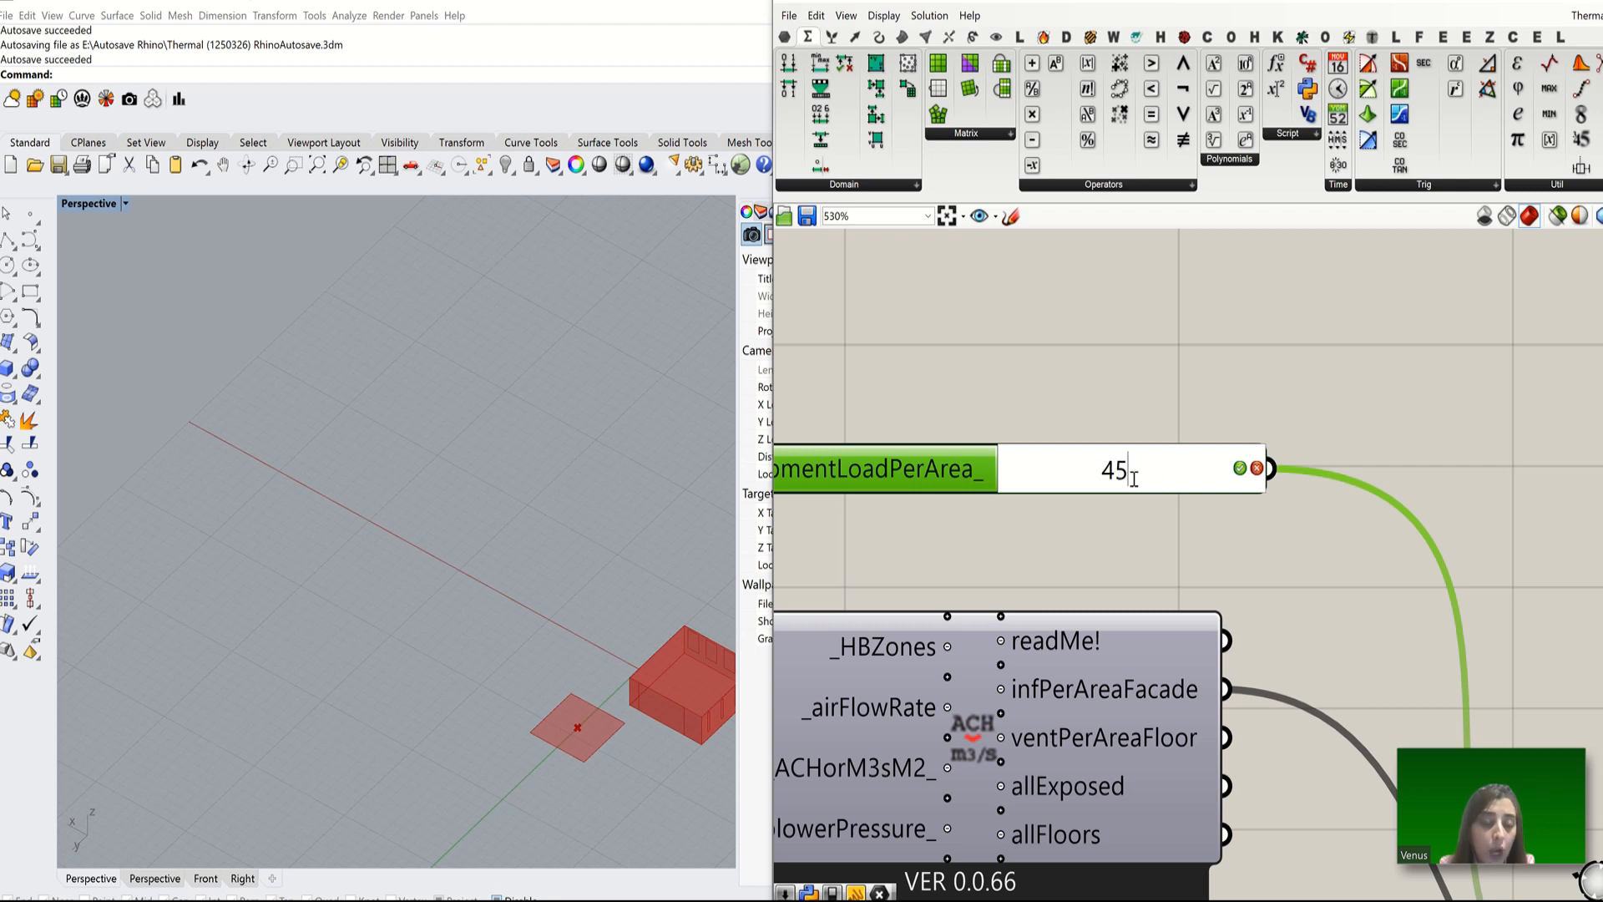
pyautogui.click(1239, 467)
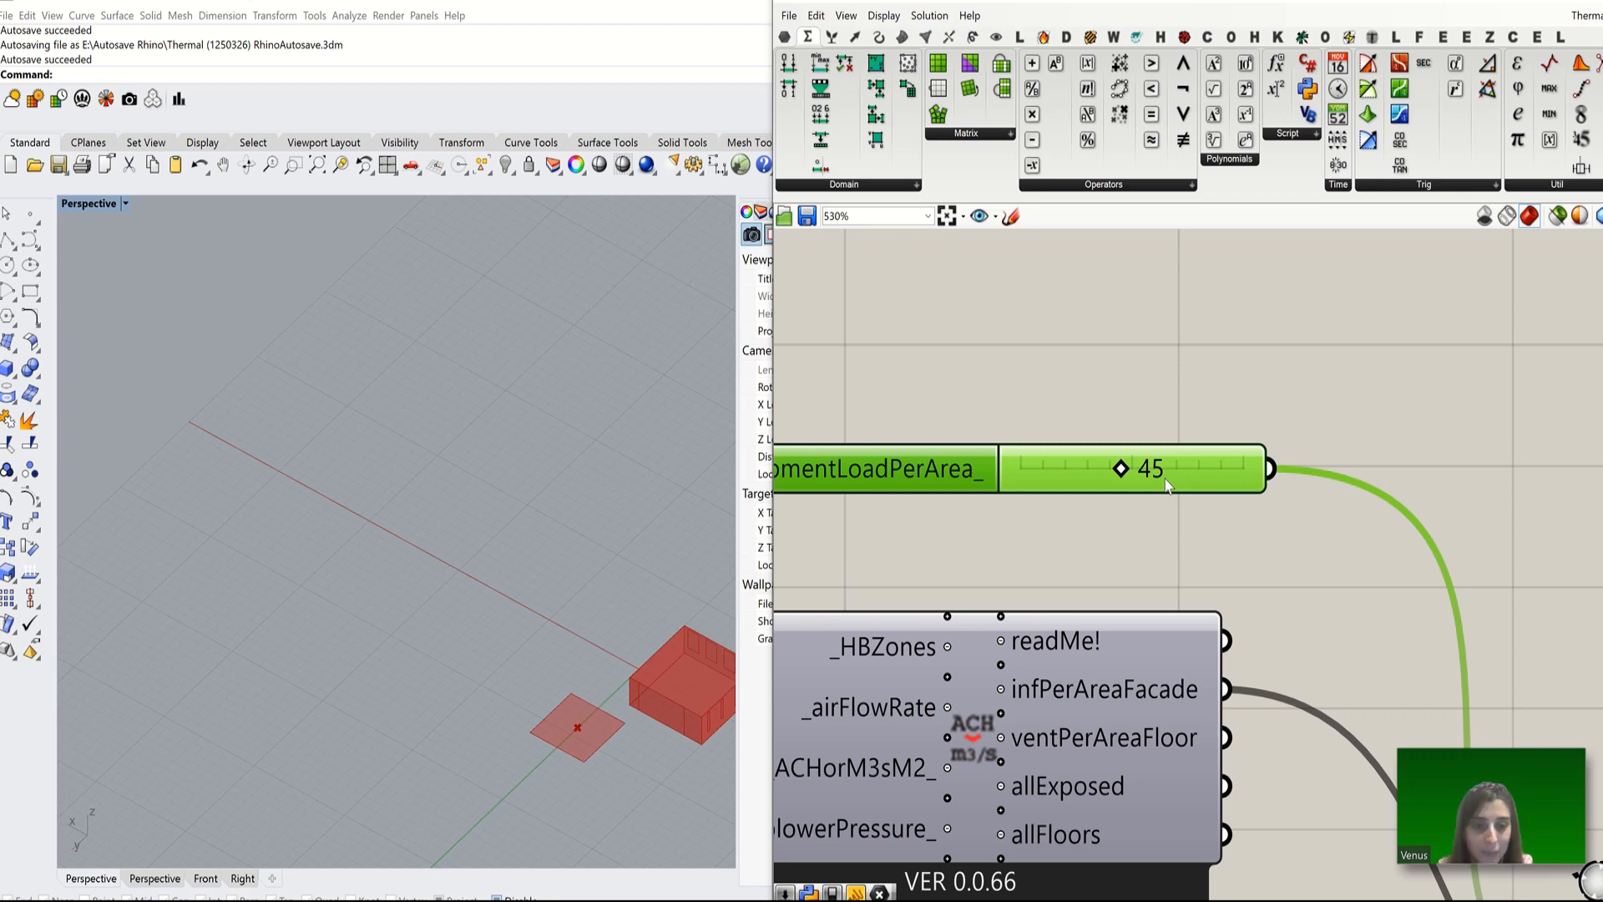
# Step: Set the lightLevel slider in the third zone's load set to 300
pyautogui.scroll(-8, 1335, 514)
pyautogui.scroll(3, 1345, 588)
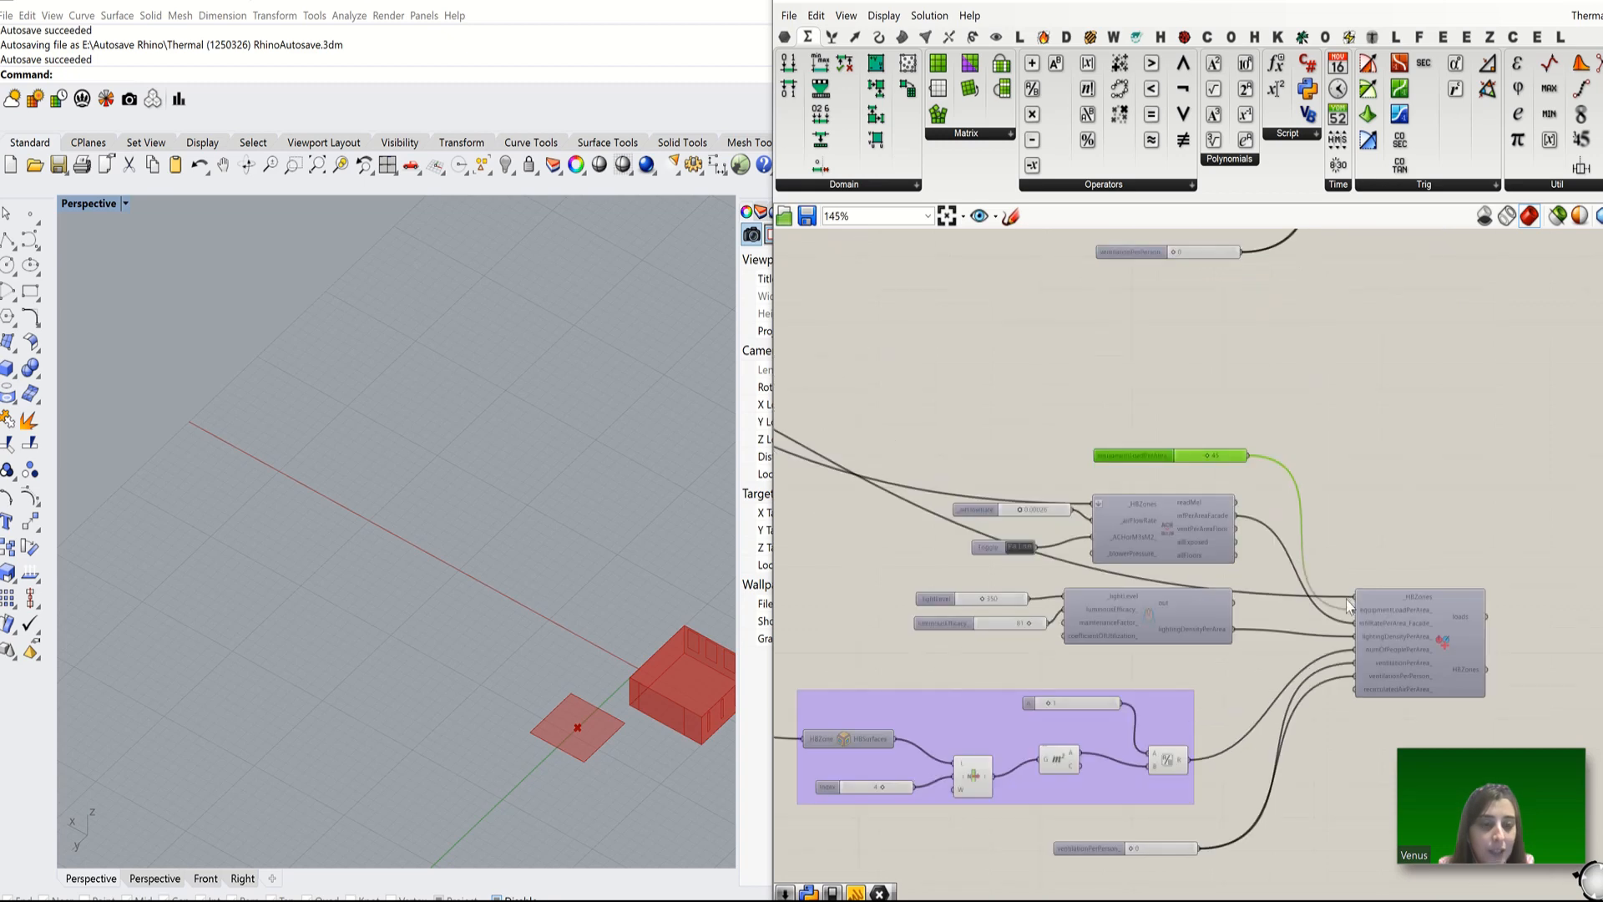
pyautogui.scroll(2, 1347, 601)
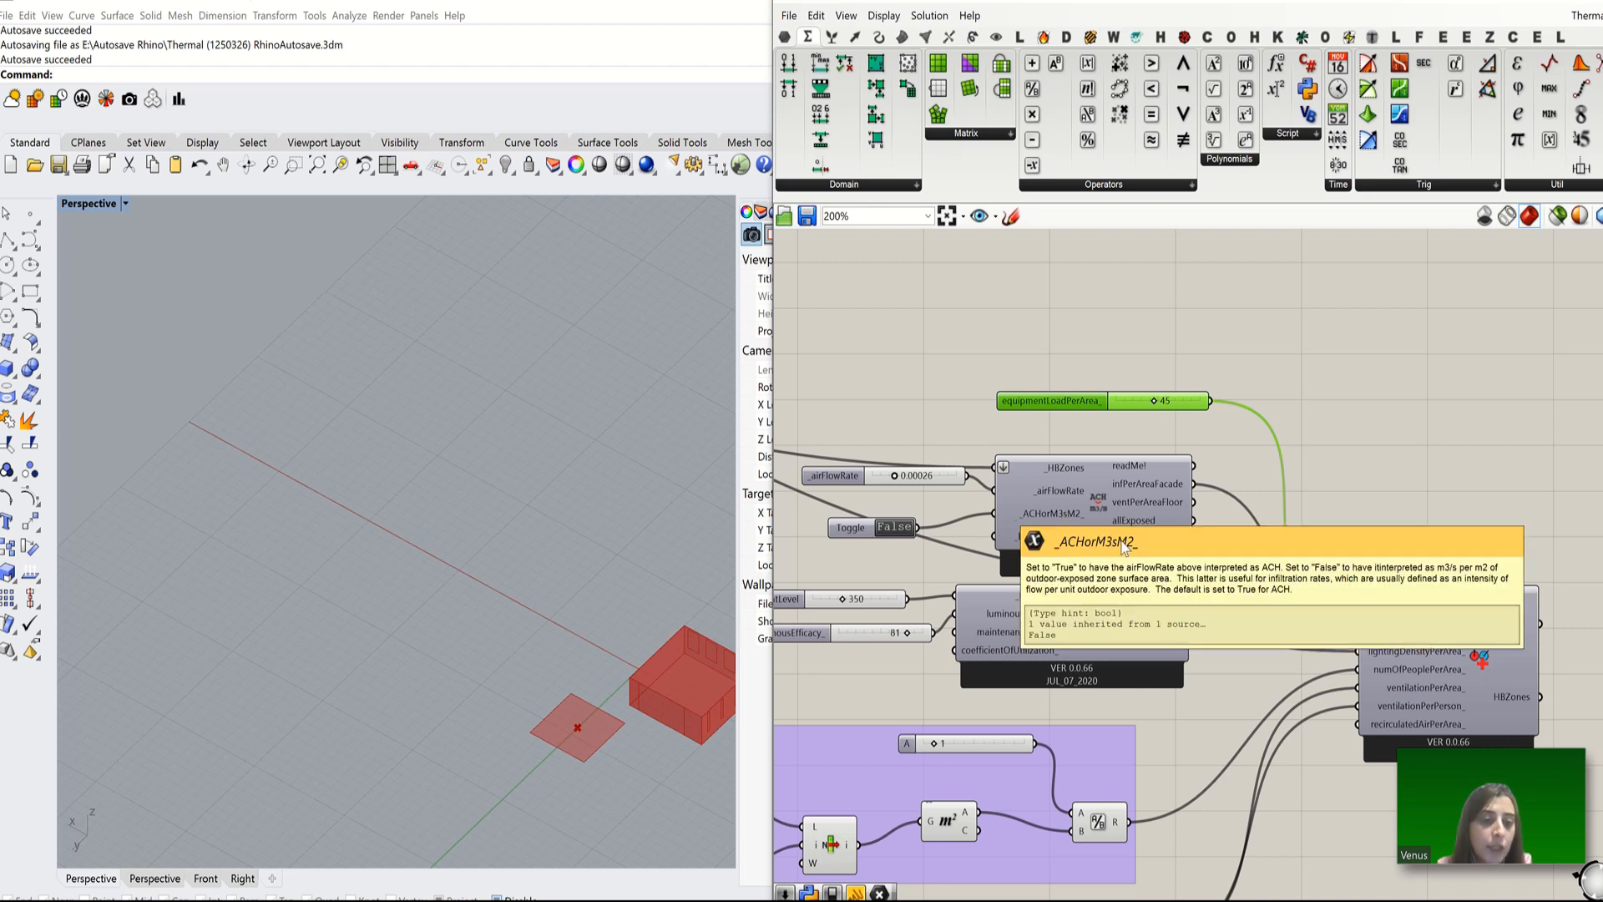
pyautogui.doubleClick(869, 599)
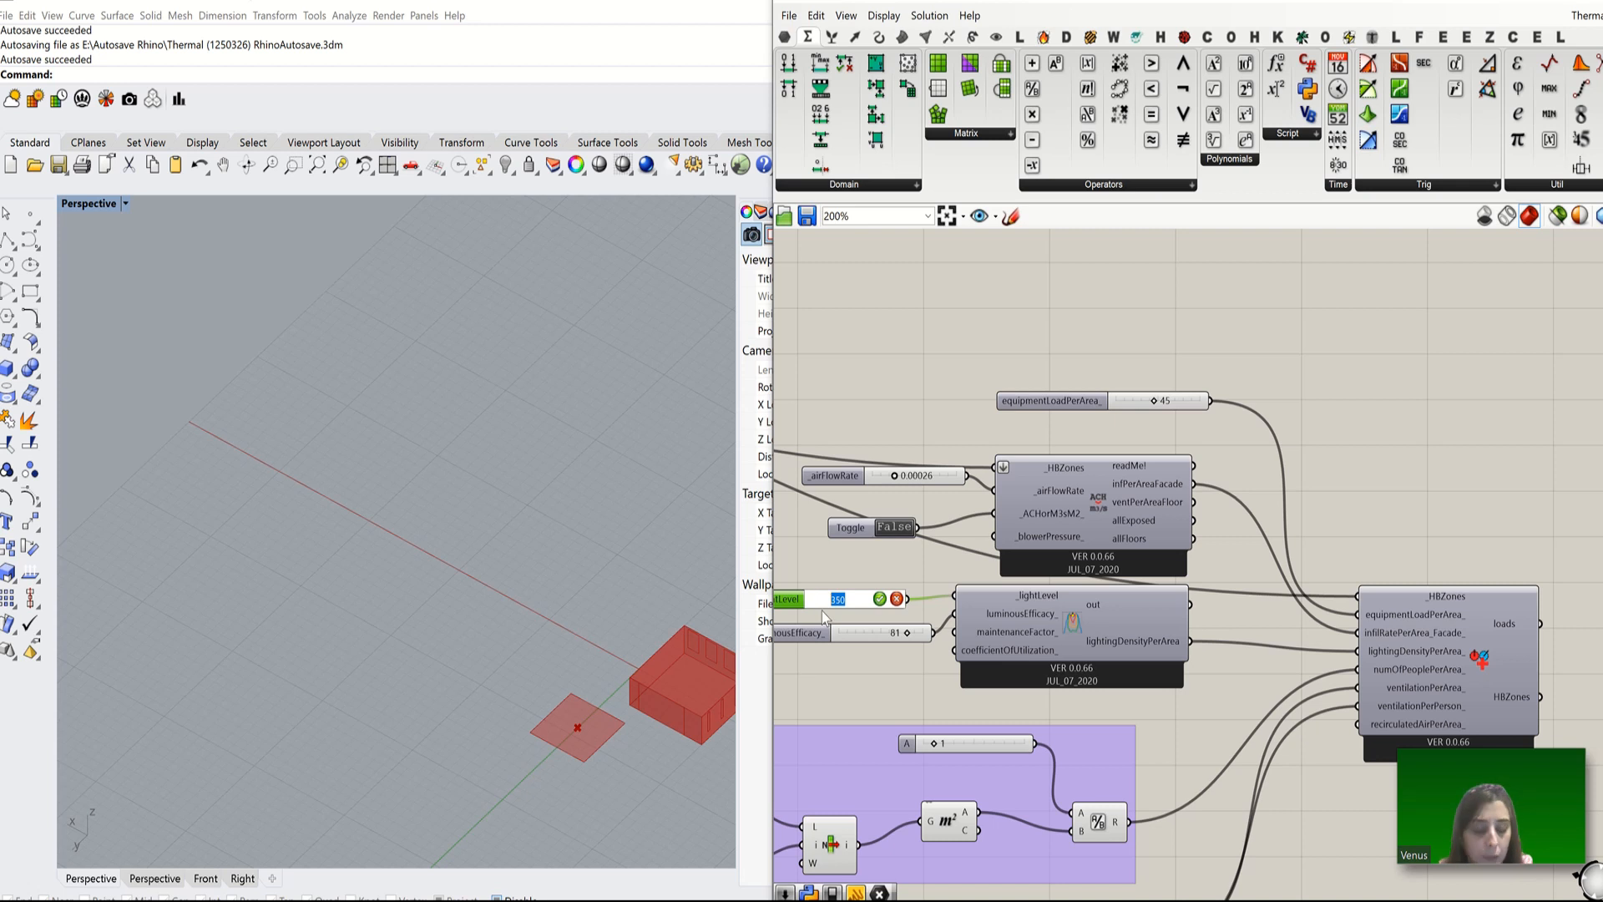
pyautogui.write('3')
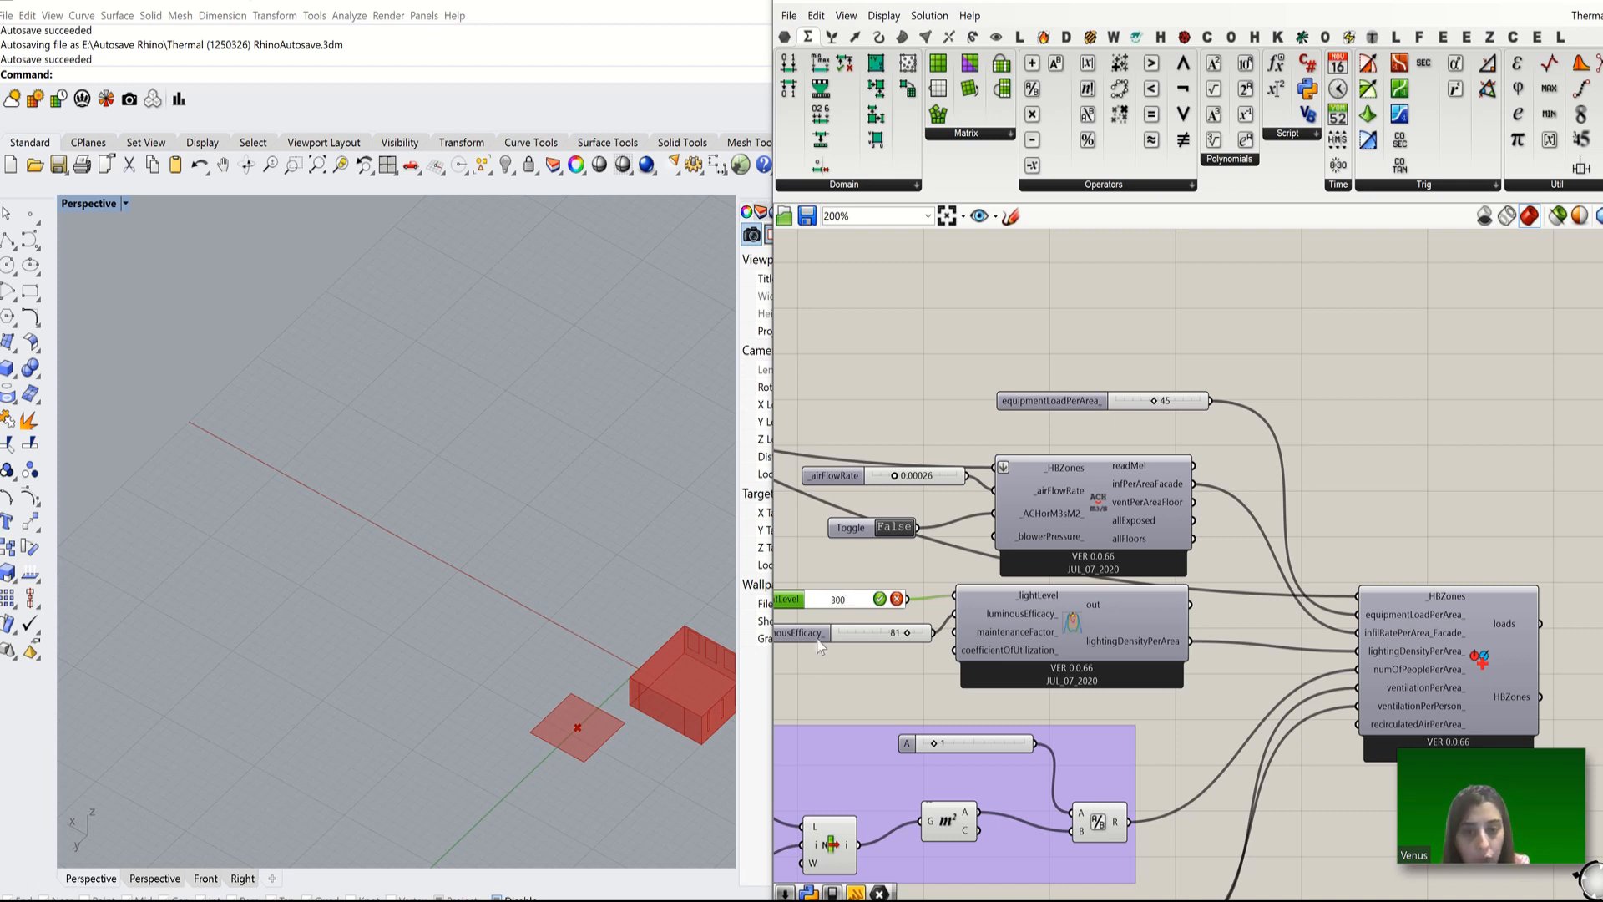
pyautogui.click(881, 599)
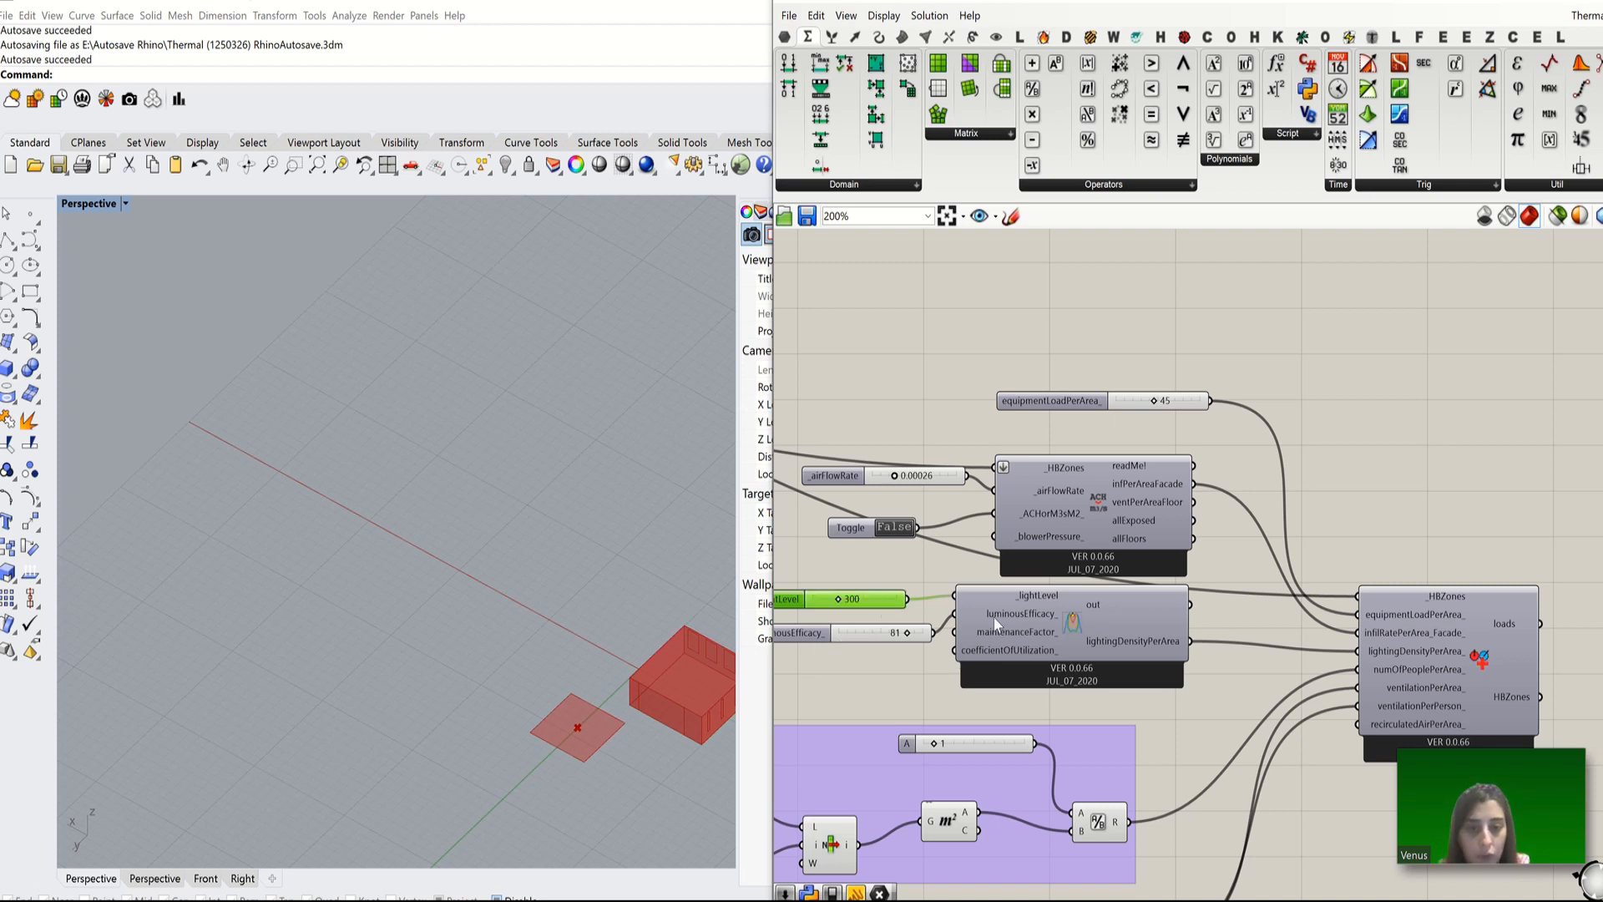
# Step: Set slider A in the third zone's people-density group to 2
pyautogui.scroll(-3, 1008, 553)
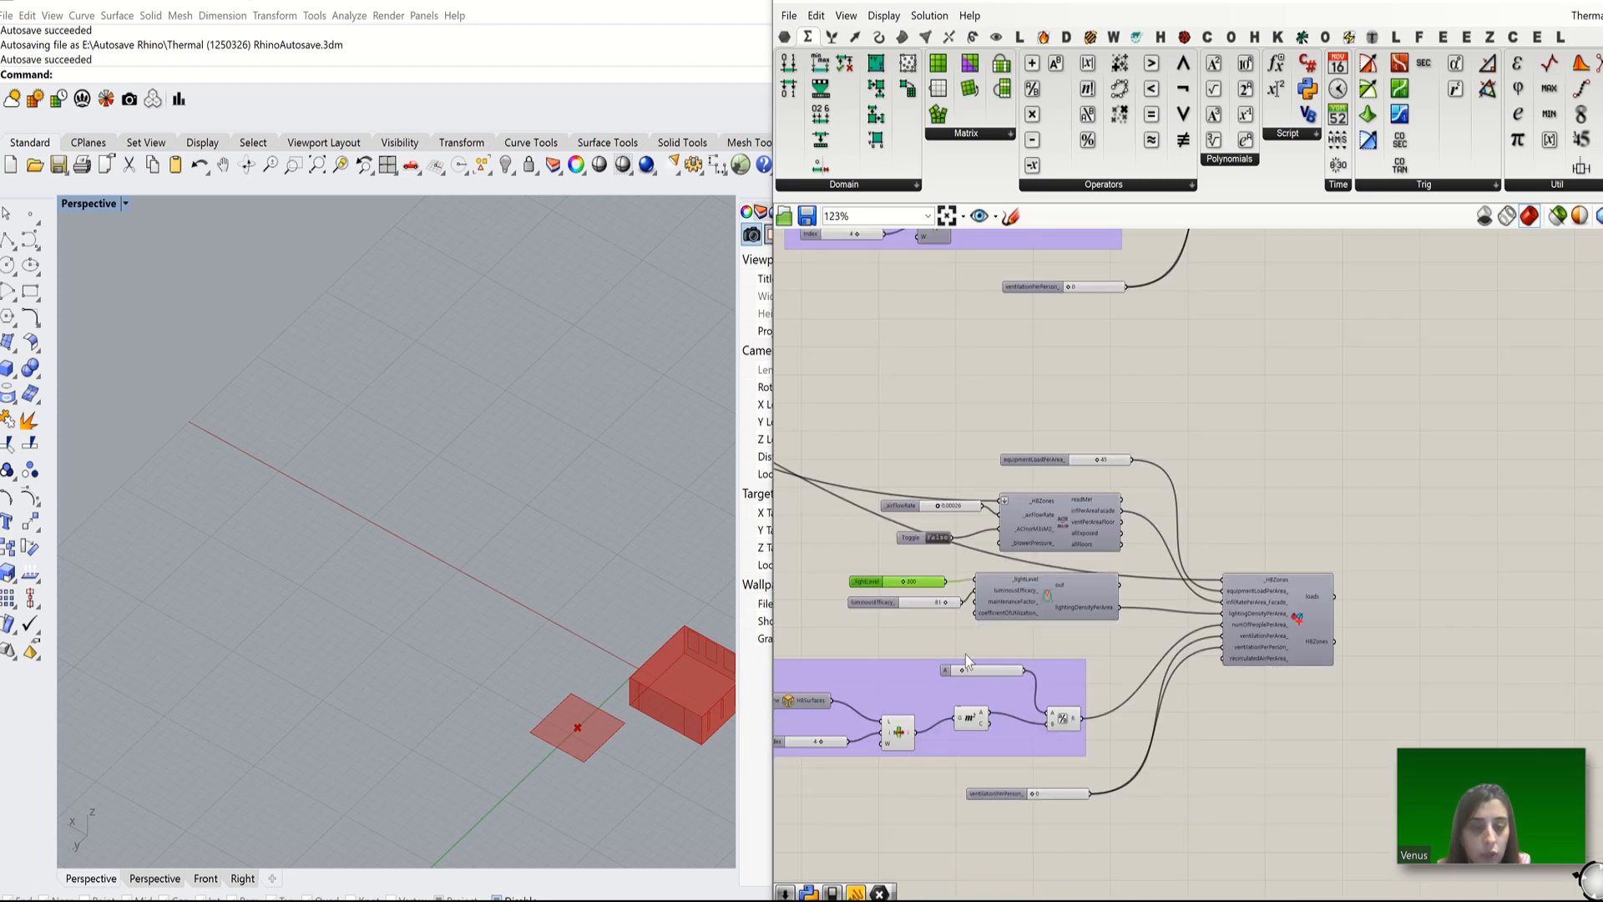
pyautogui.scroll(3, 585, 739)
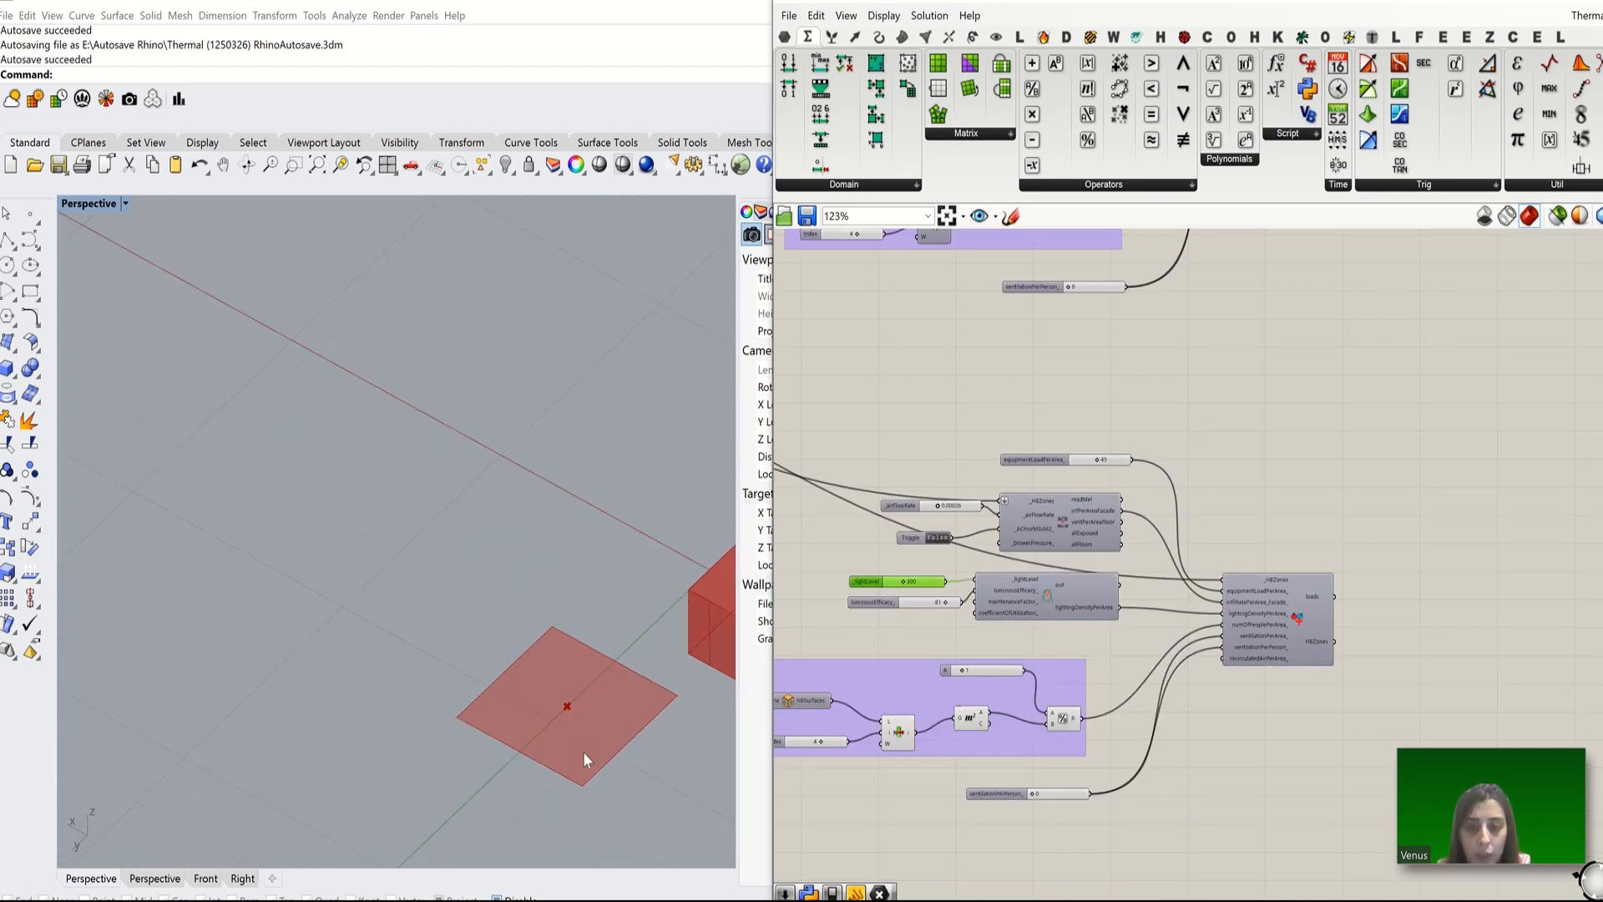
pyautogui.click(974, 671)
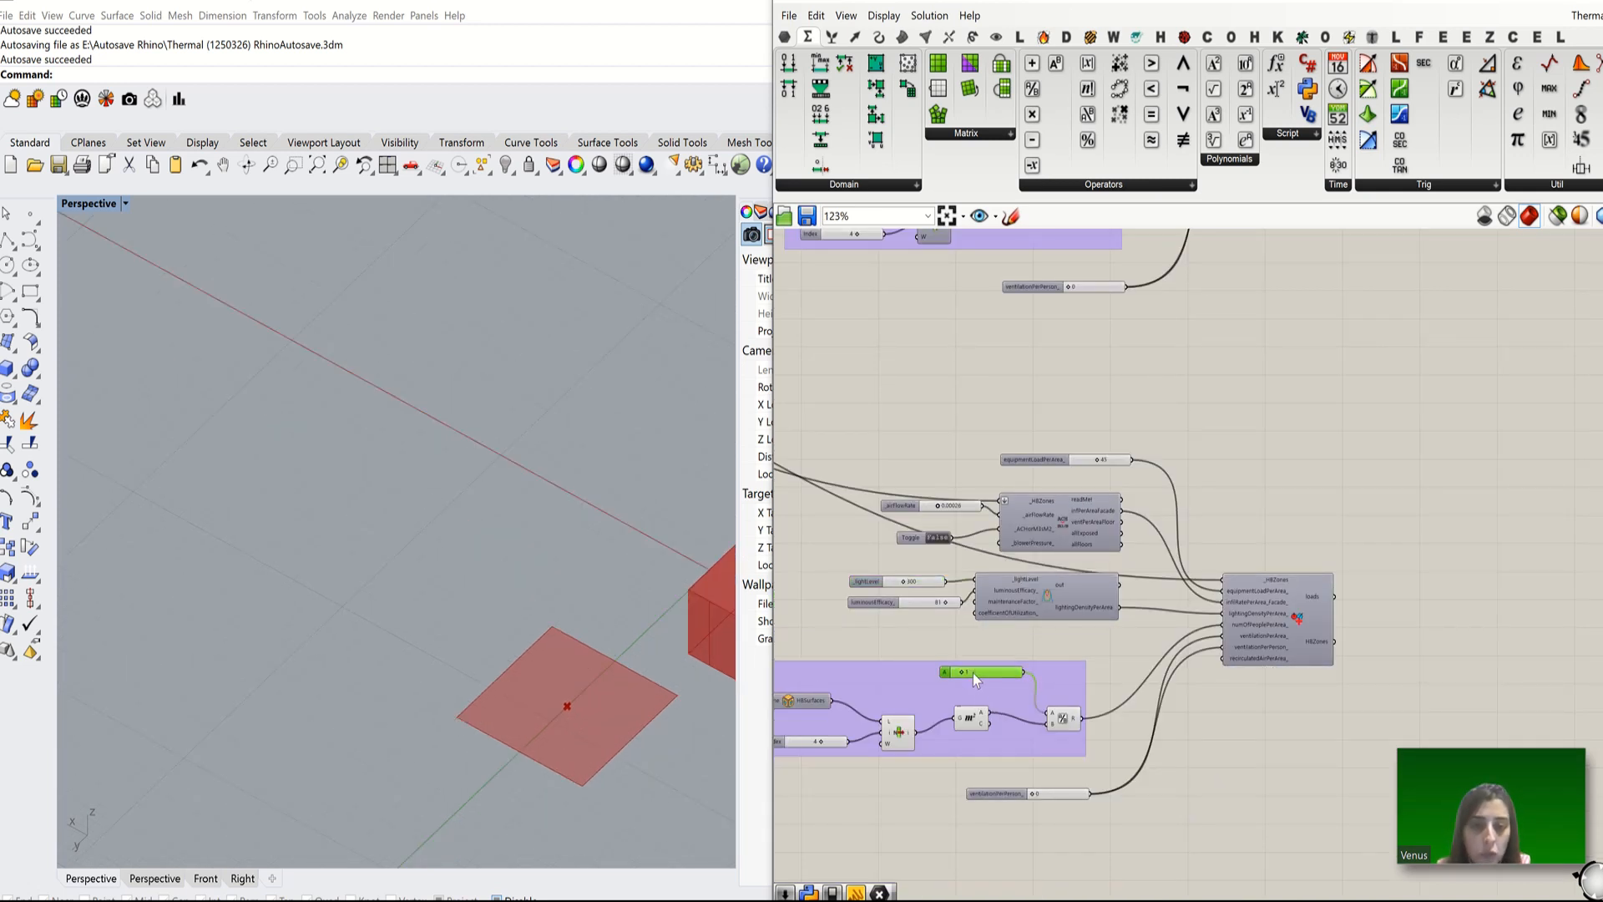
pyautogui.doubleClick(974, 671)
pyautogui.write('2')
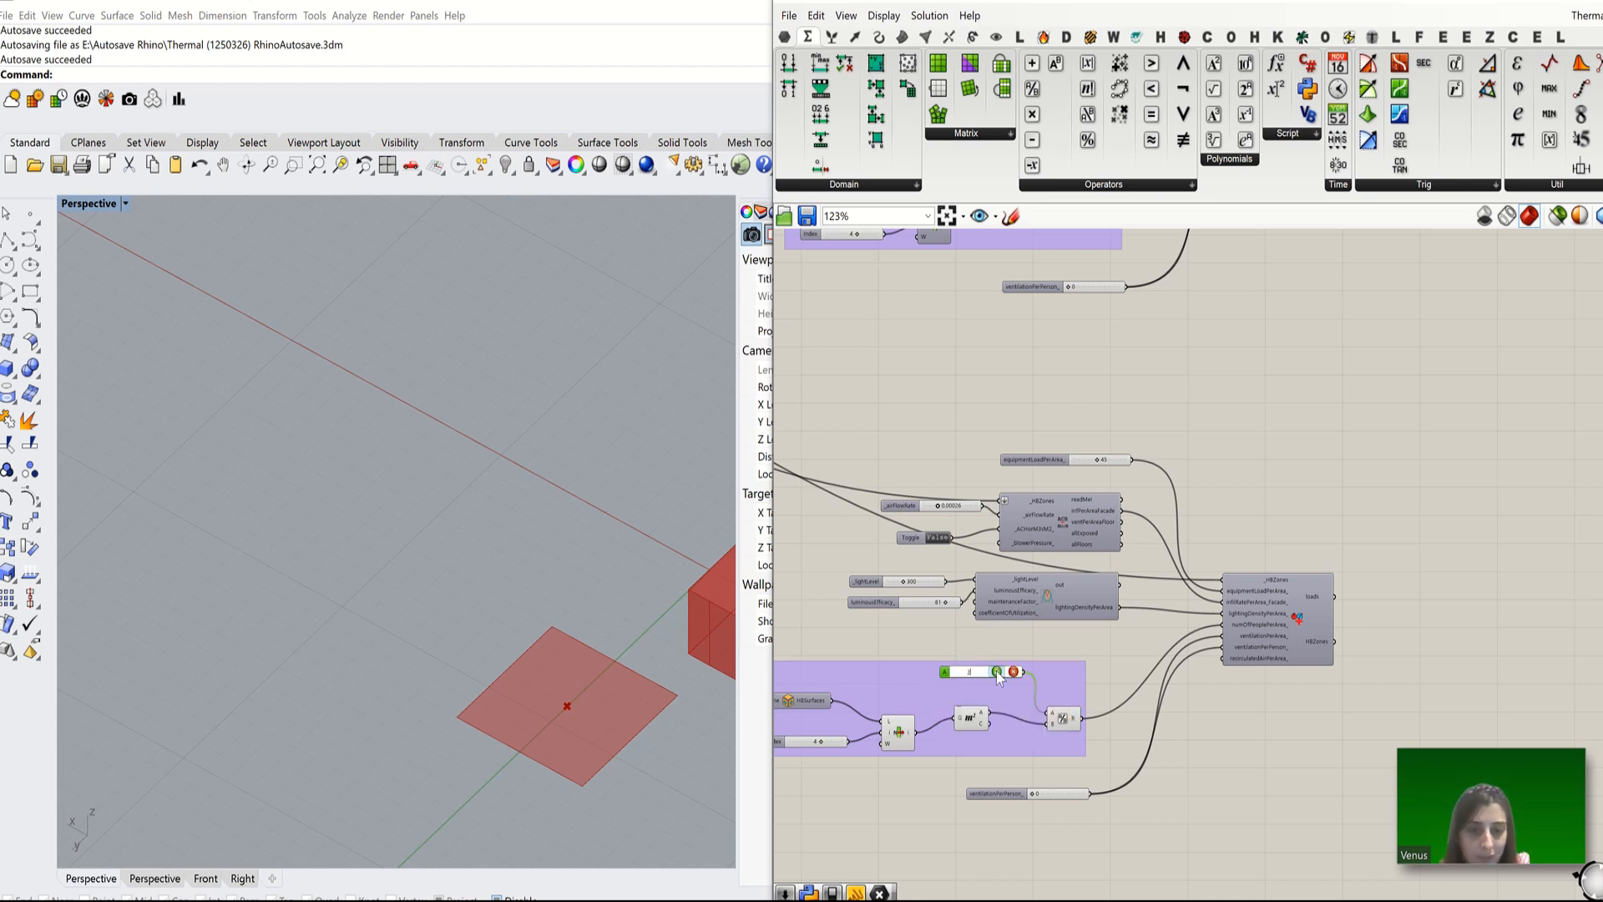
pyautogui.press('Return')
pyautogui.click(1124, 745)
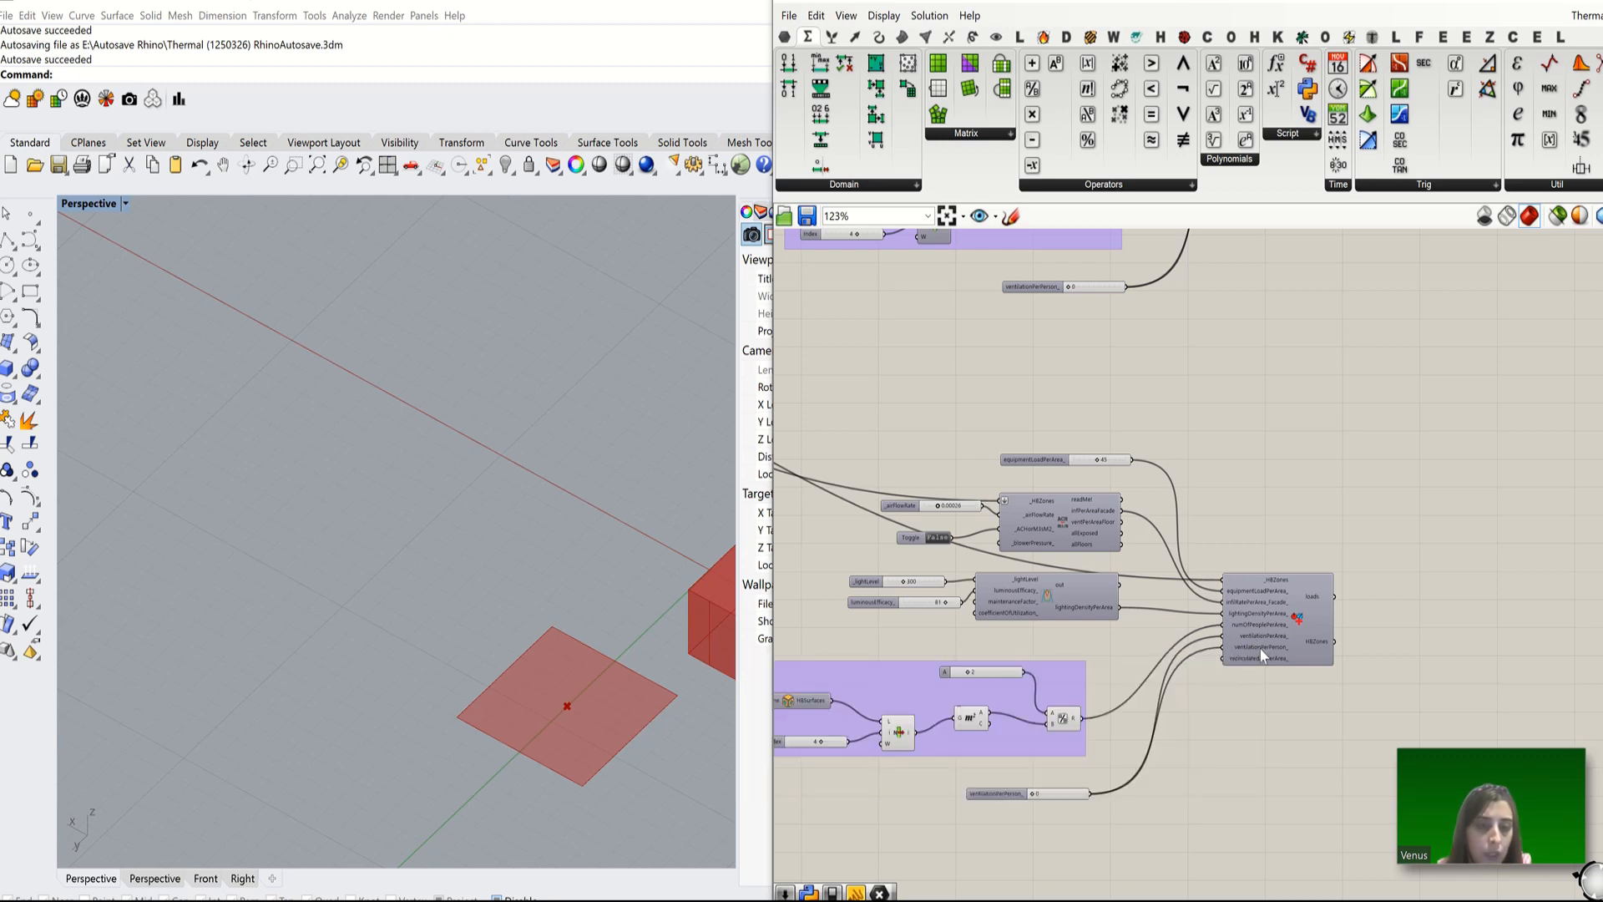
pyautogui.scroll(3, 1263, 656)
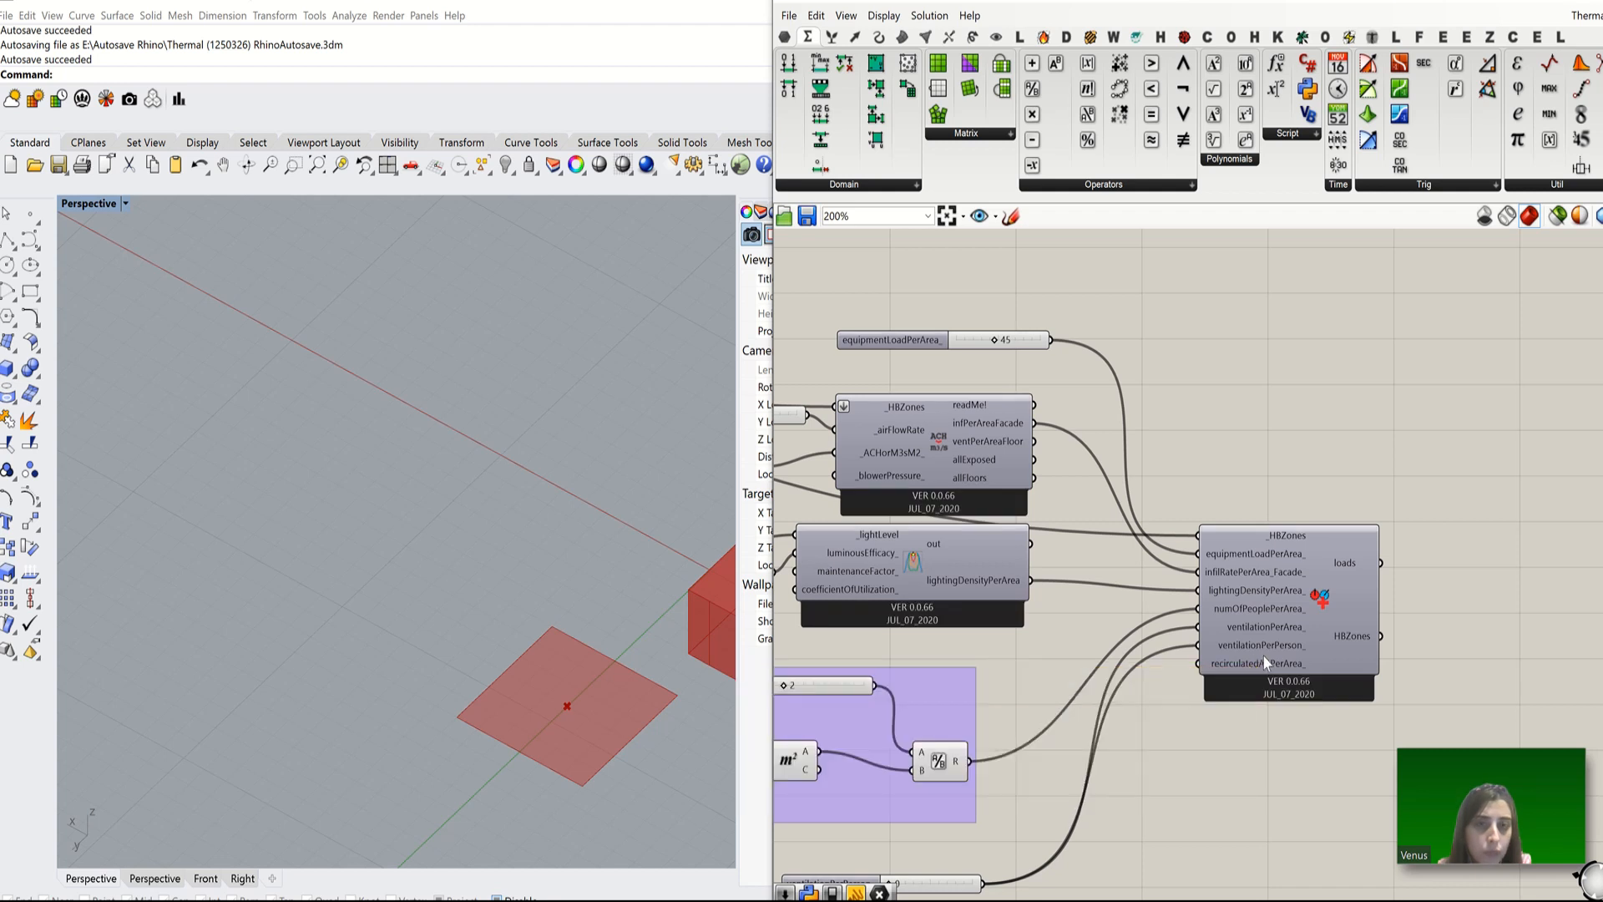
pyautogui.moveTo(1265, 662)
pyautogui.click(743, 19)
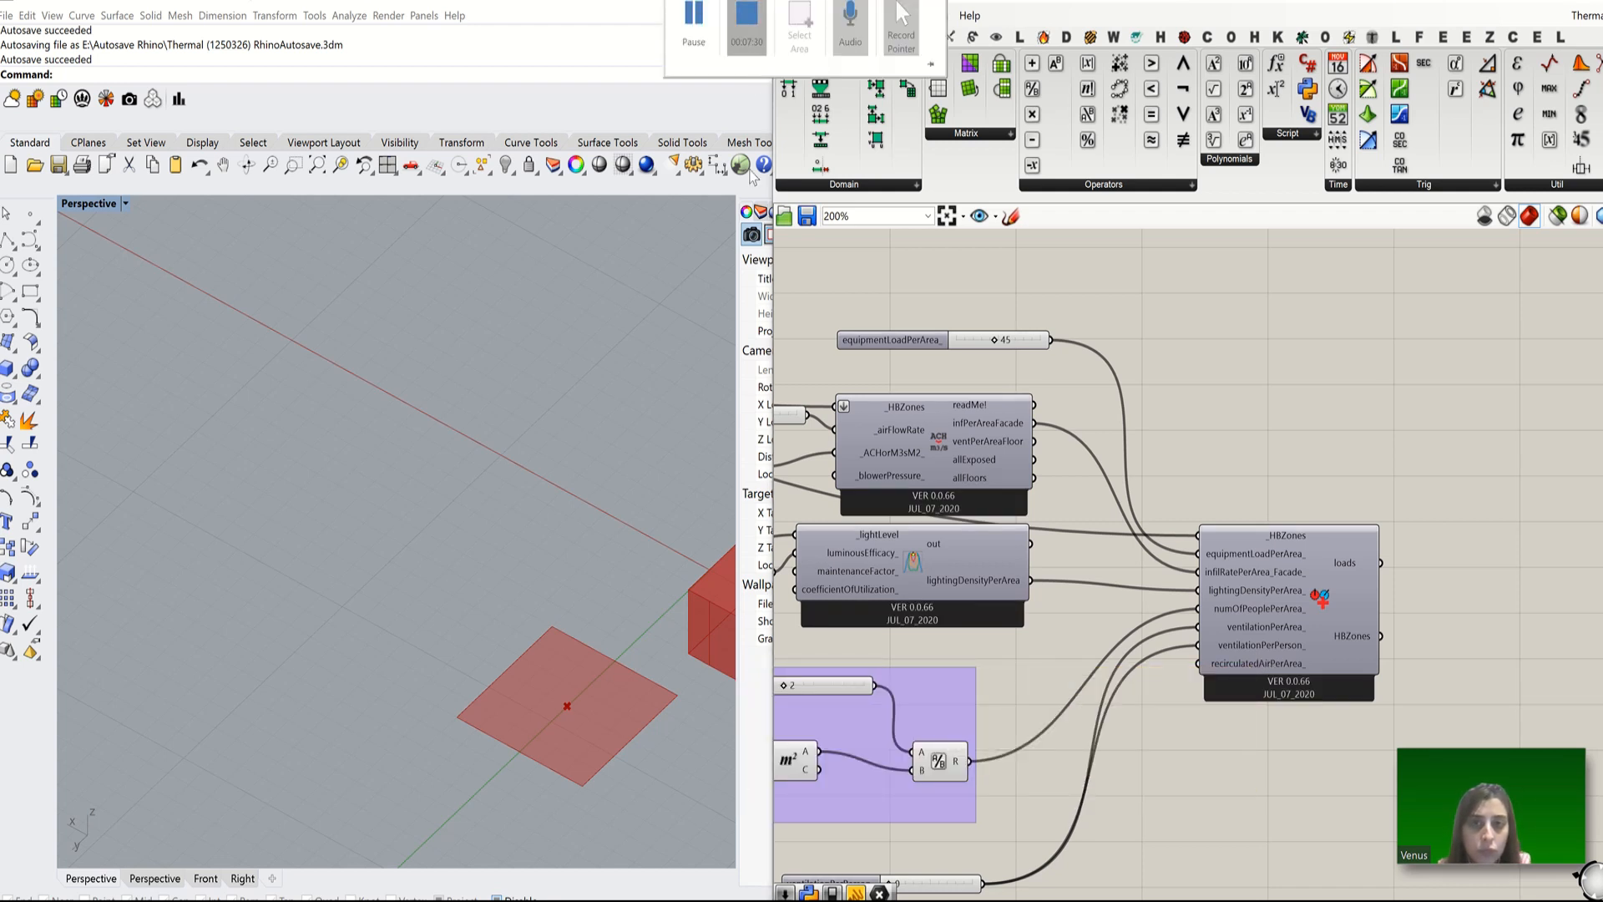